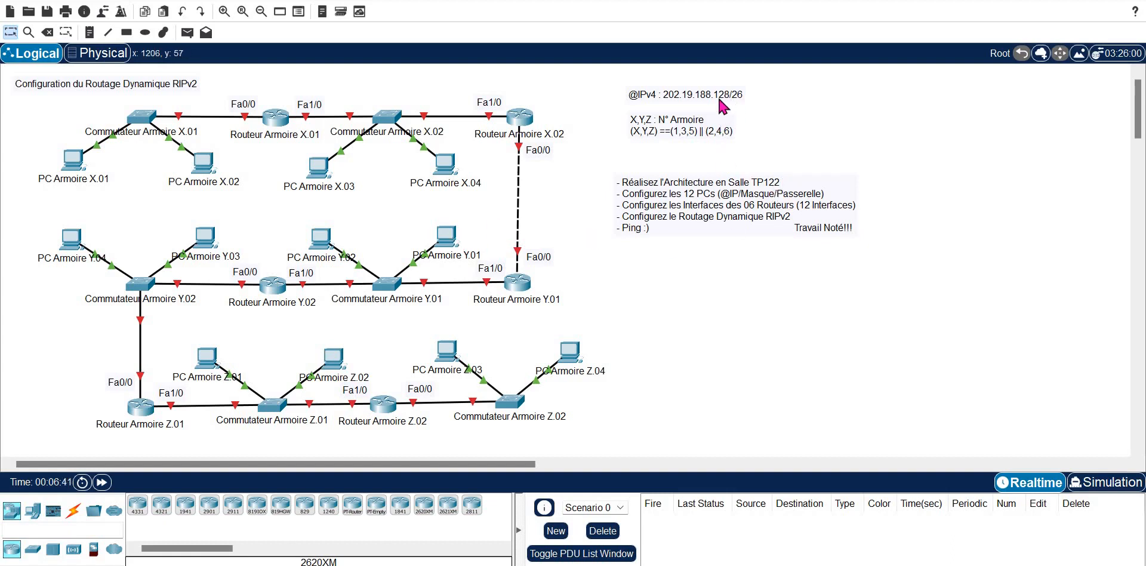
double_click(704, 97)
key(ctrl+c)
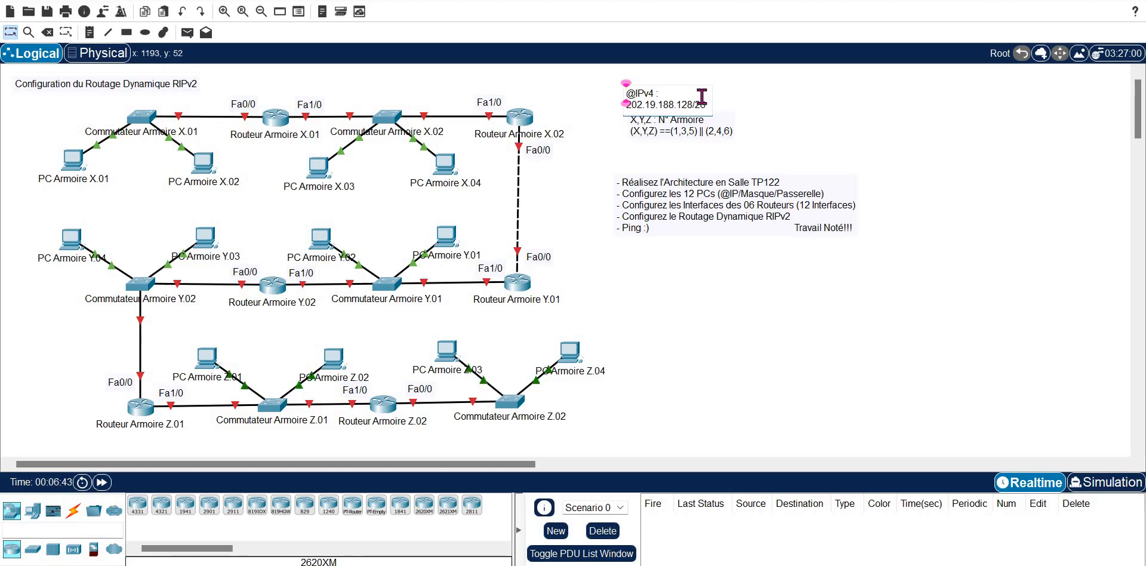
click(759, 124)
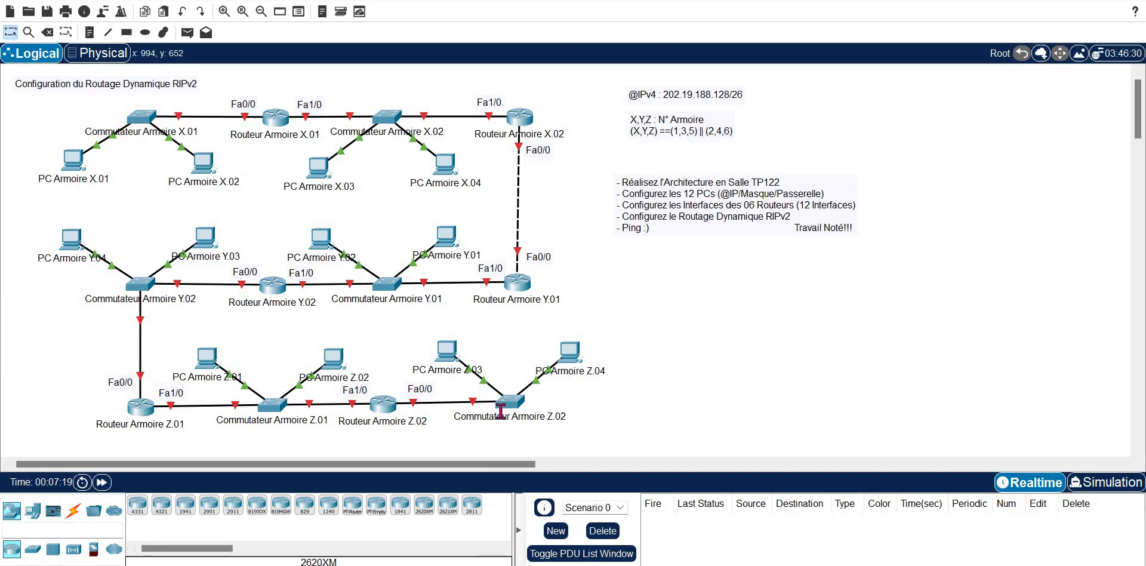
key(ctrl+v)
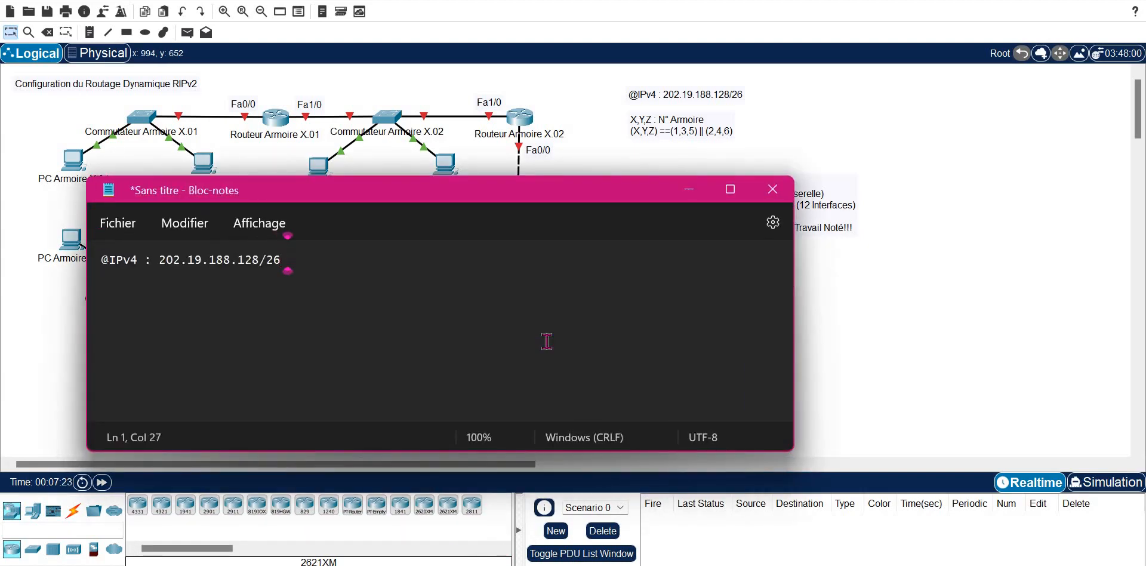
Step: Append "==> 202.19.188.10000000" after the network address, with the last octet in binary
text(==>)
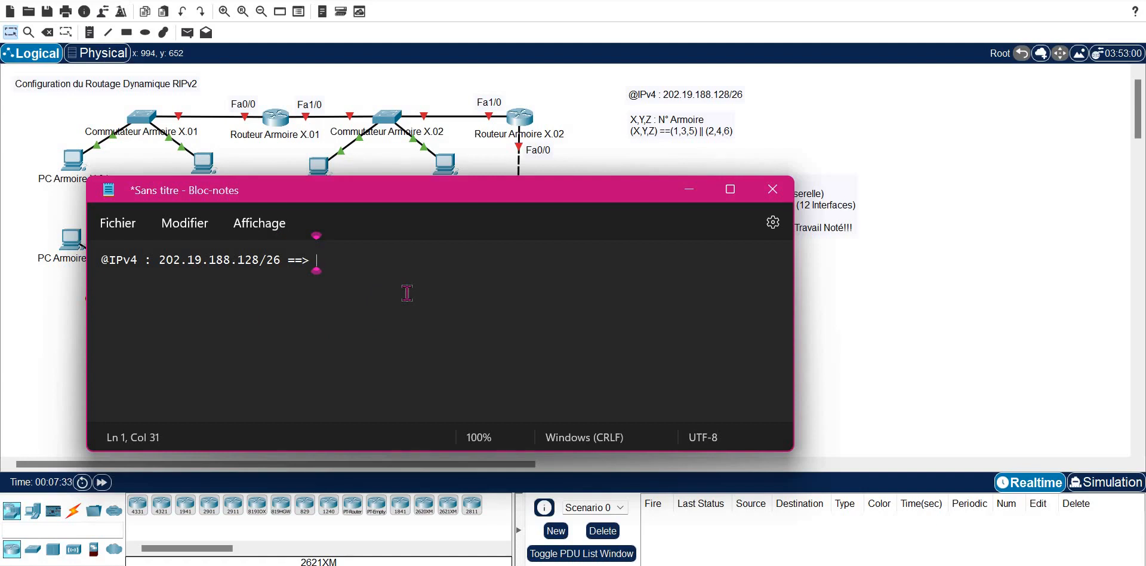
text(202.19.1)
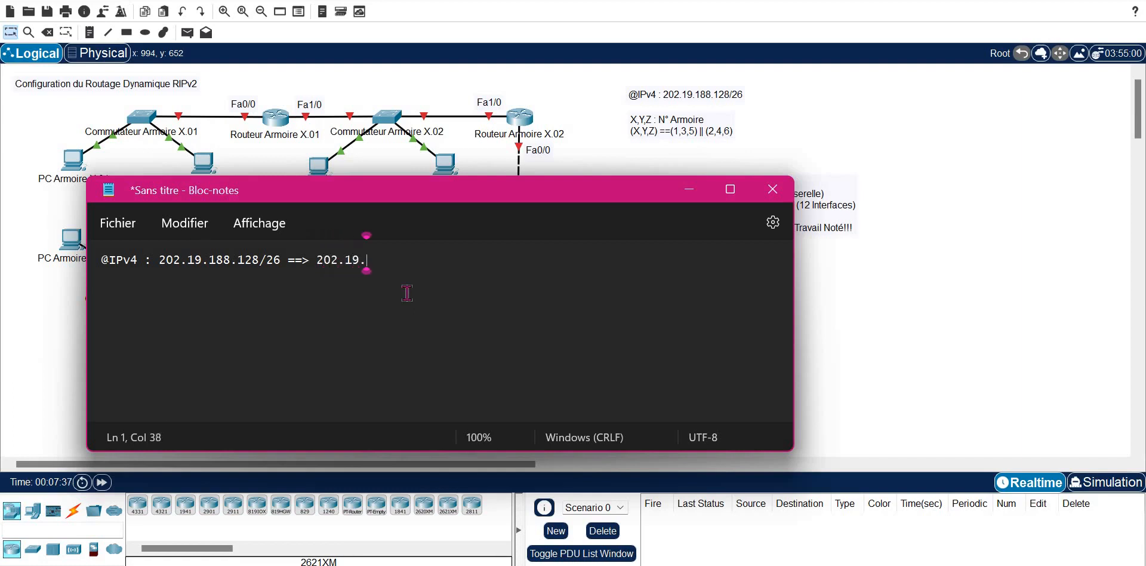
text(88.)
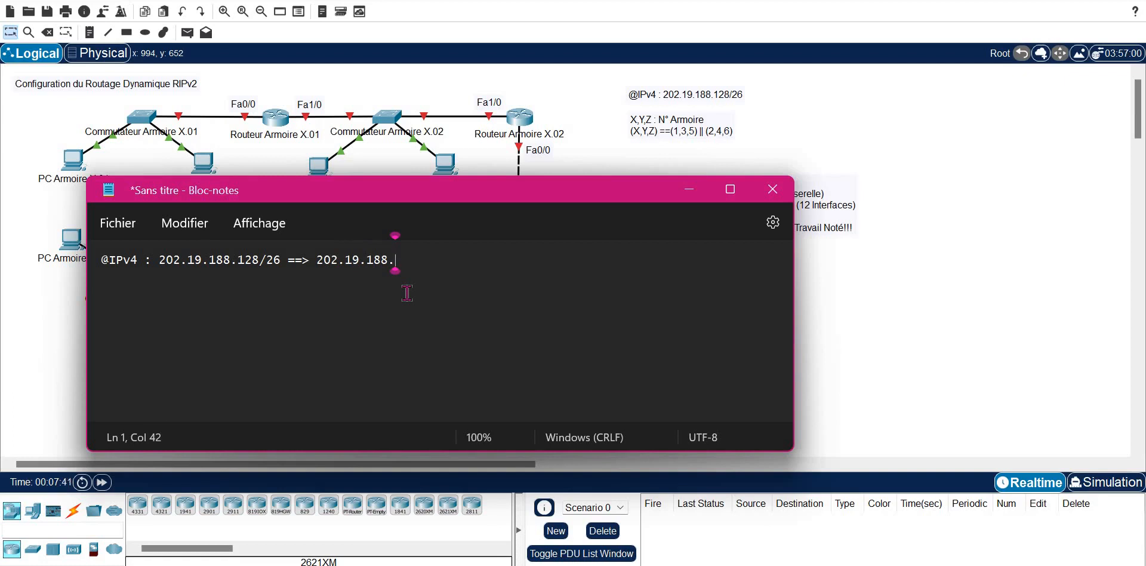
text(10000000)
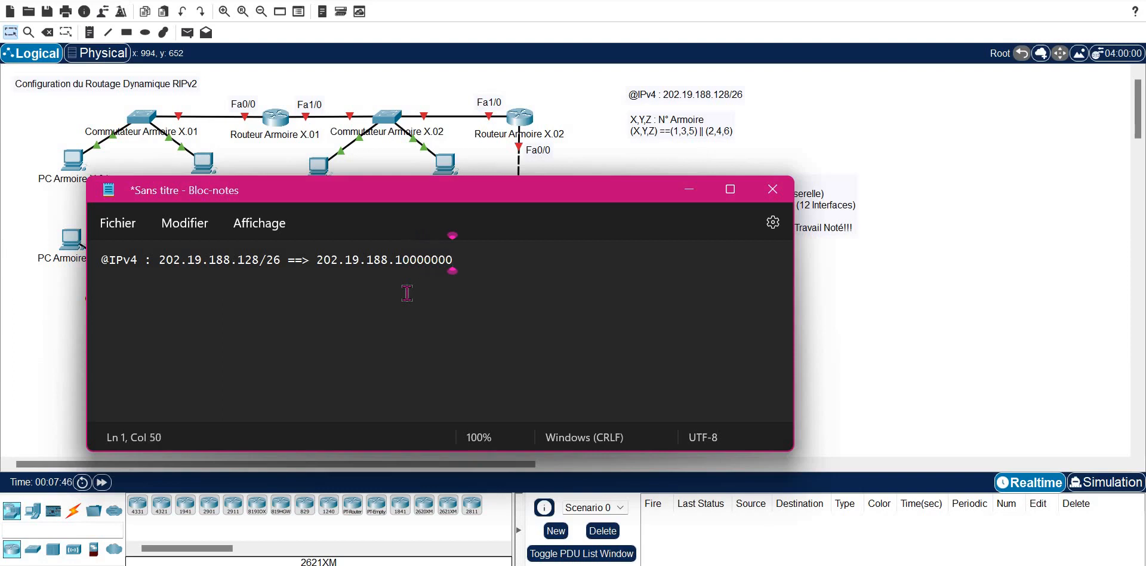
Step: Insert vertical bars so the expanded address reads "|202.19.188.10|000000|", and add line breaks after it
key(Left)
key(Left)
key(Left)
key(Left)
key(Left)
key(Left)
key(Left)
key(Left)
key(Left)
key(Left)
key(Left)
key(Left)
key(Left)
key(Left)
key(Left)
key(Left)
key(Left)
key(Left)
key(Left)
text(|)
key(Right)
key(Right)
key(Right)
key(Right)
key(Right)
key(Right)
key(Right)
key(Right)
key(Right)
key(Right)
key(Right)
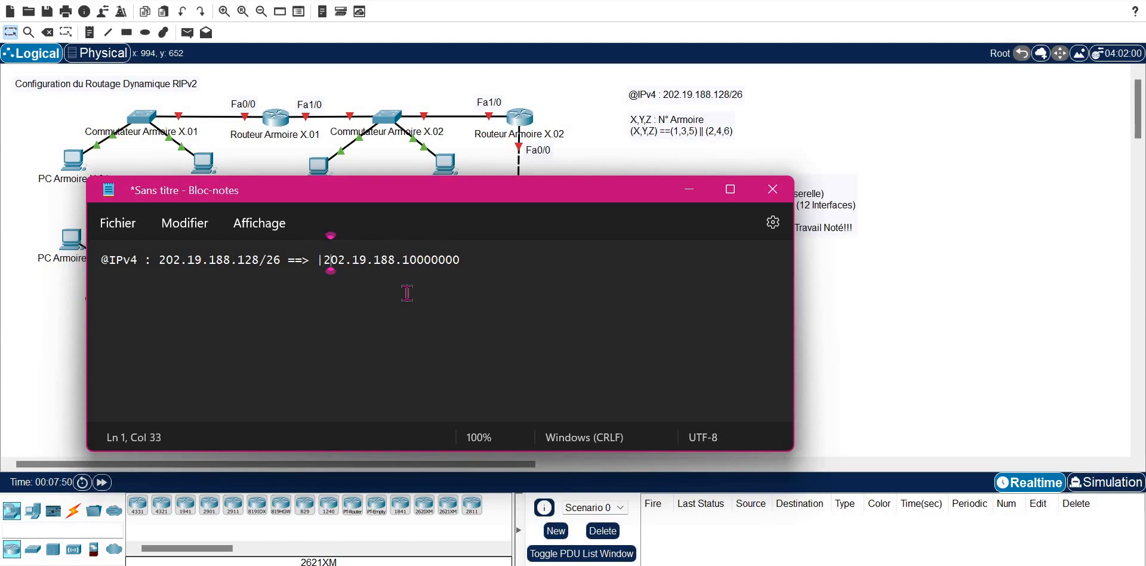
key(Right)
key(Right)
key(Right)
key(Right)
key(Right)
key(Right)
key(Right)
key(Right)
key(Right)
text(|)
key(Return)
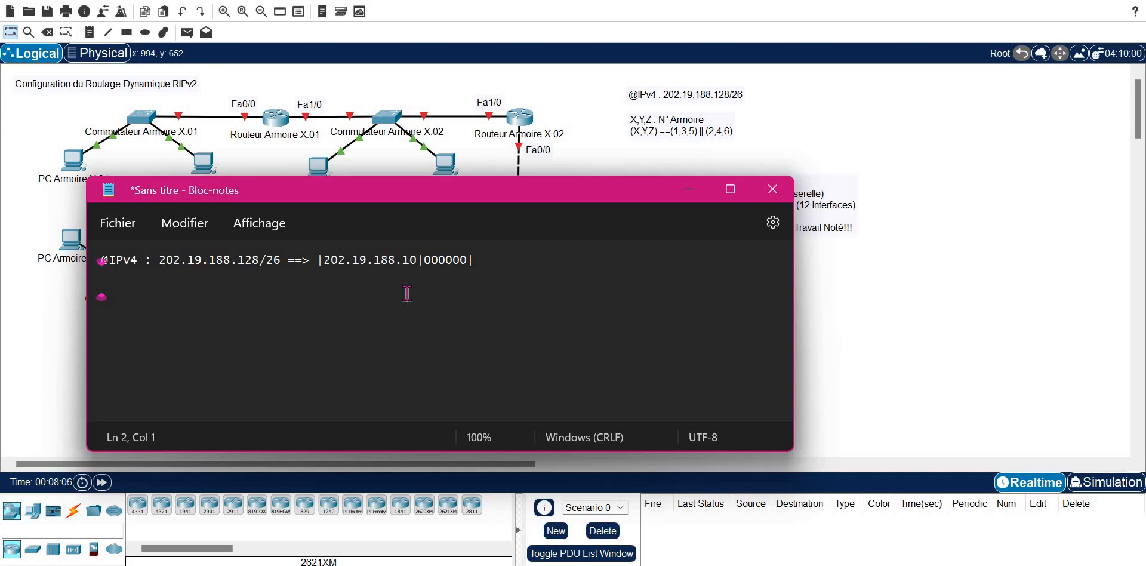
key(Return)
Step: Switch to Packet Tracer and add notes SR01 below the X.01 switch network, SR02 below X.02's, and SR03 beside the Router X.02–Y.01 link
click(596, 120)
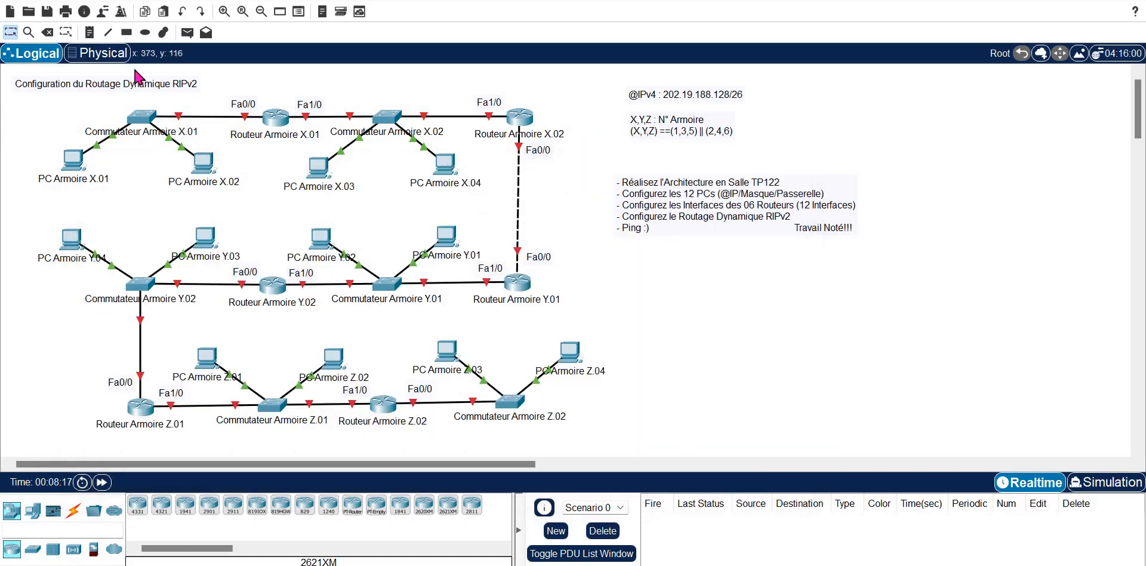
click(89, 32)
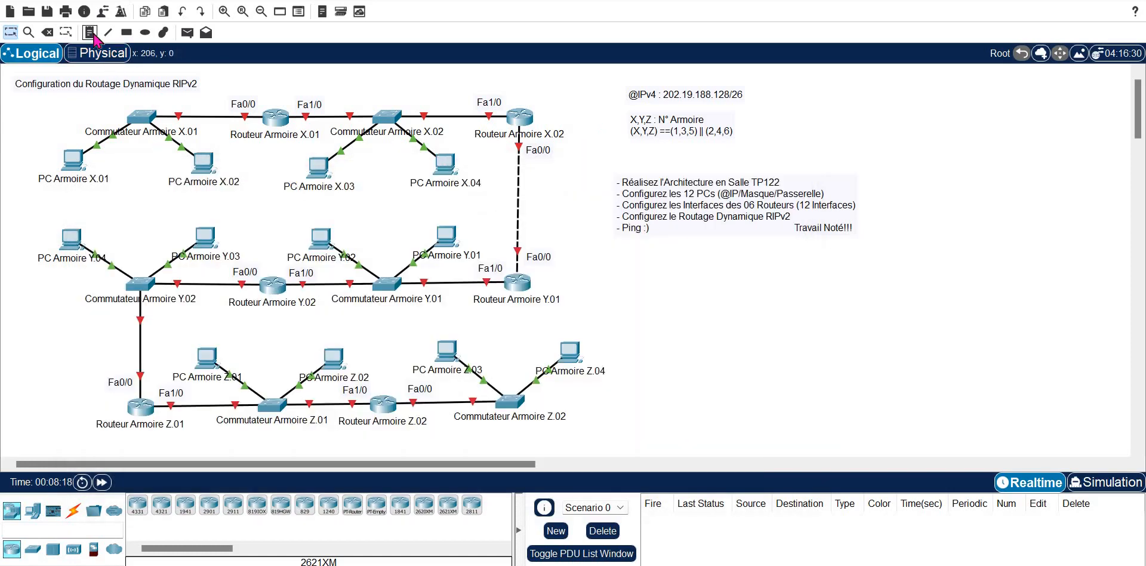
click(129, 200)
text(SR01)
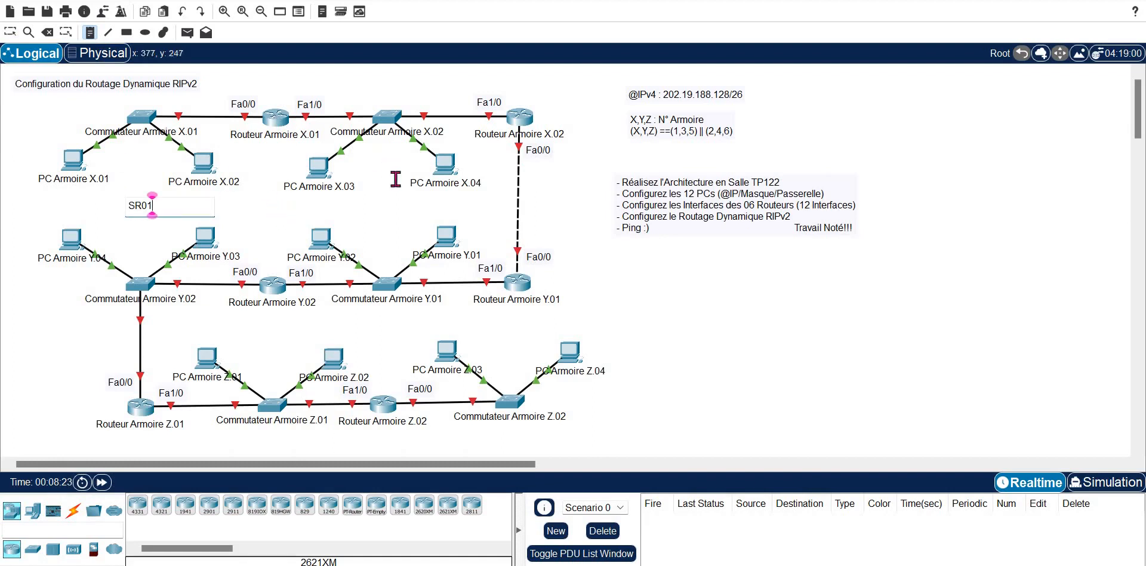
click(378, 192)
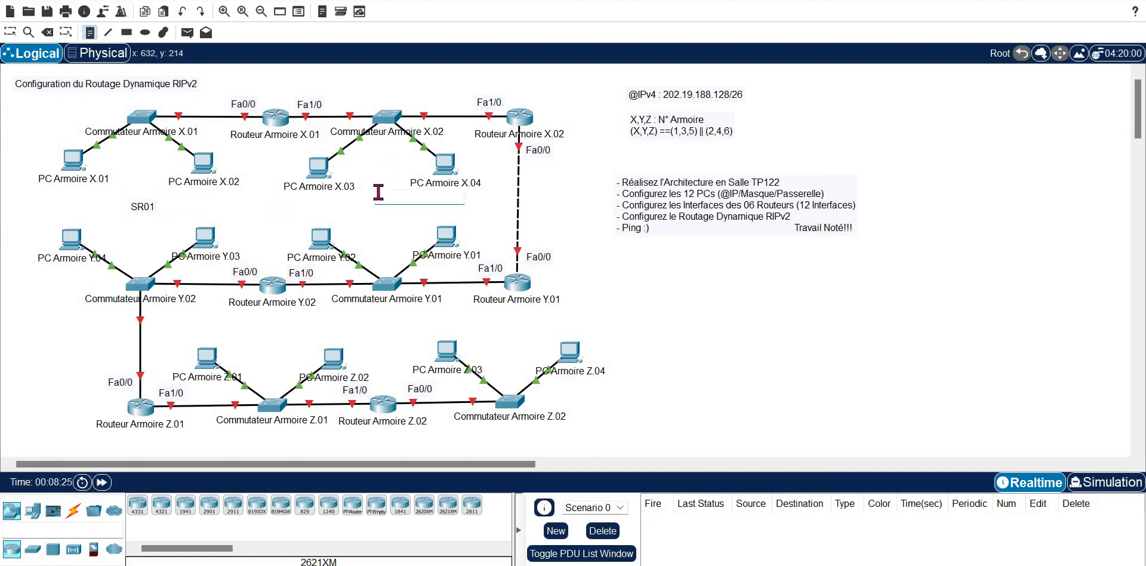
text(SR02)
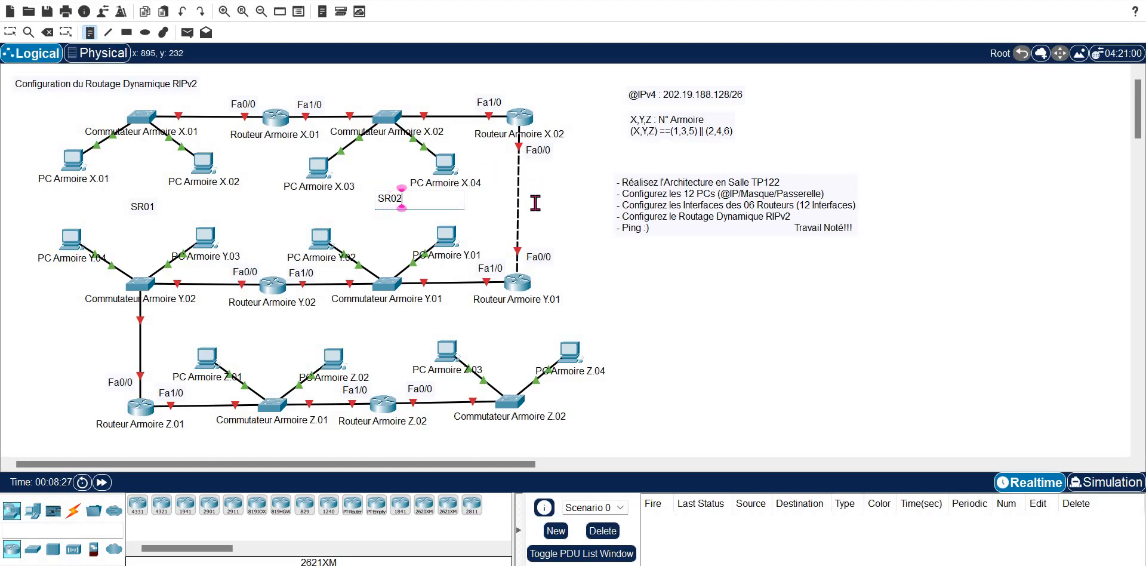
click(536, 203)
text(SR03)
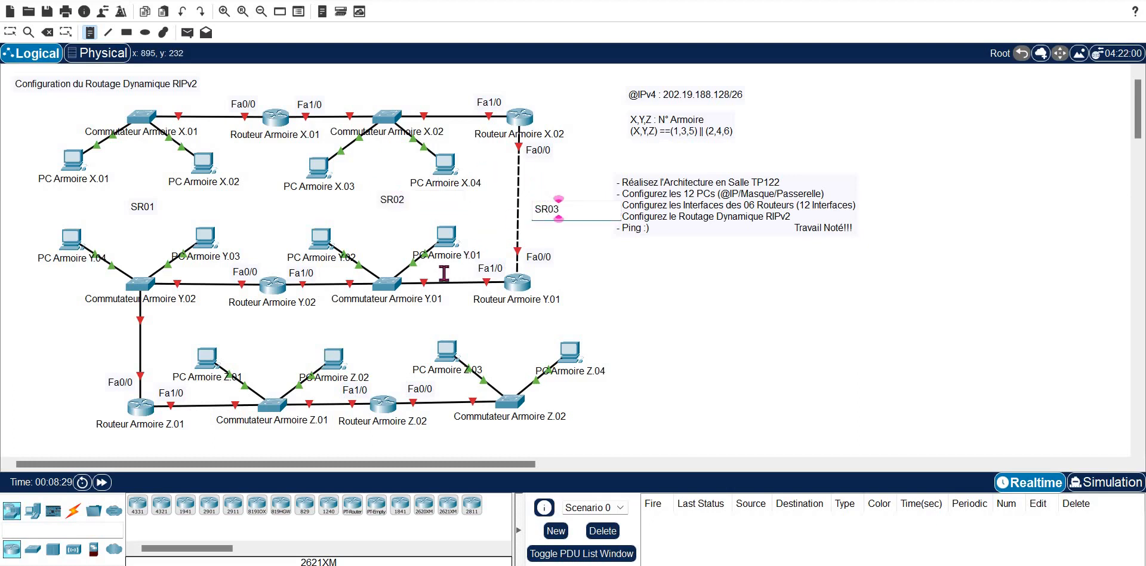
Step: Label the Commutateur Armoire Y.01 network with the note SR04 and the Commutateur Armoire Y.02 network with SR05
click(370, 239)
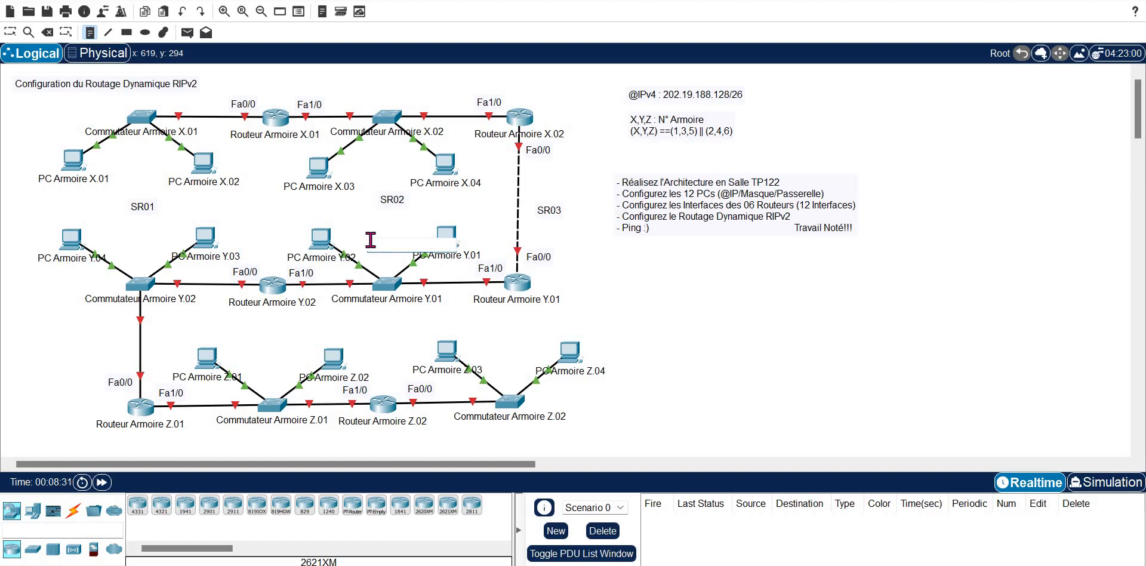
text(SR04)
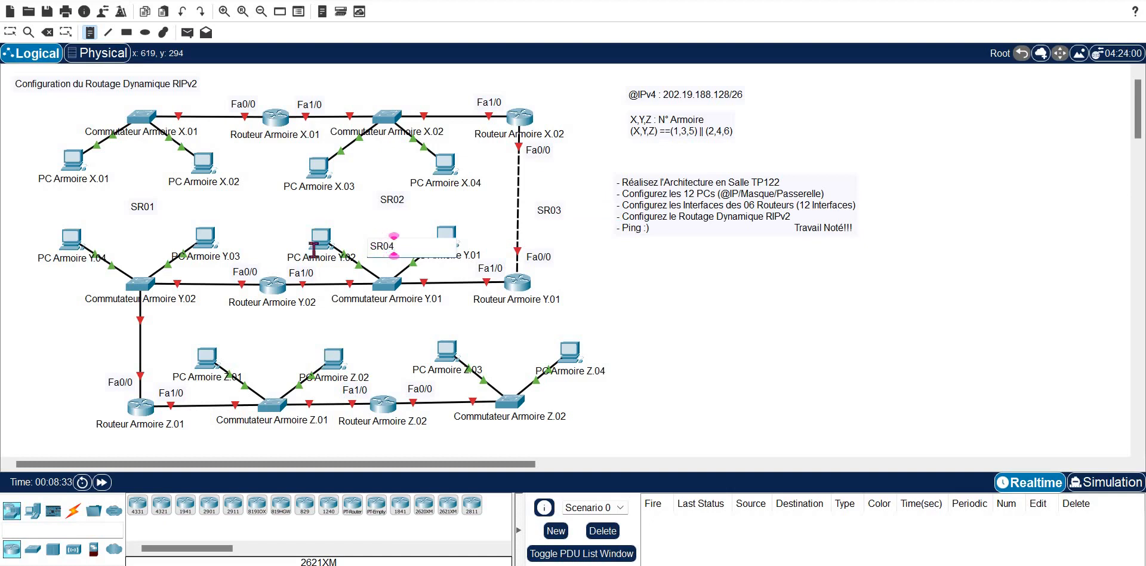
click(133, 237)
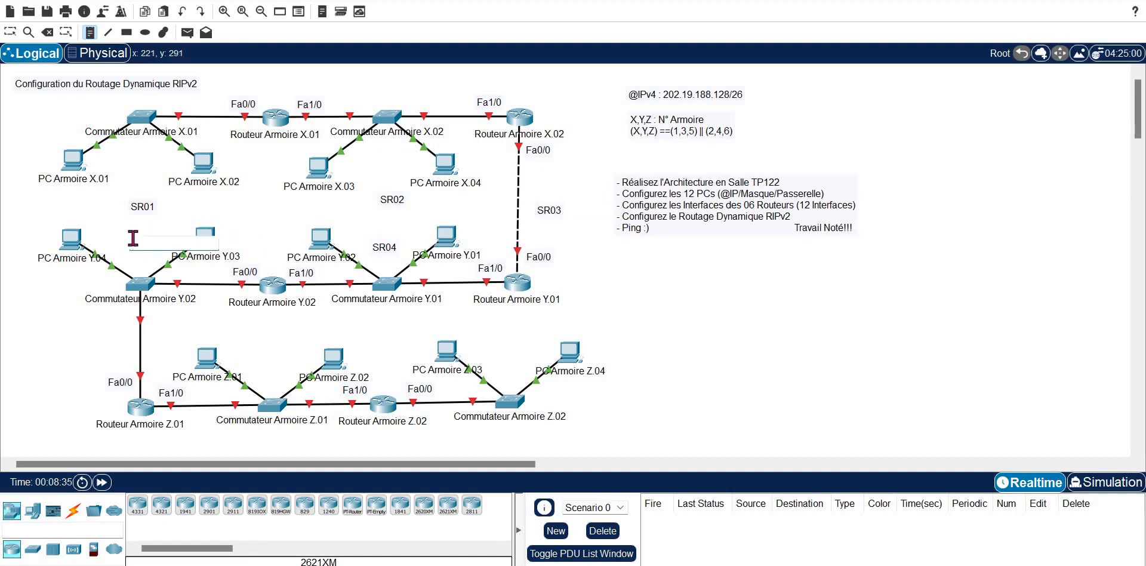
text(SR05)
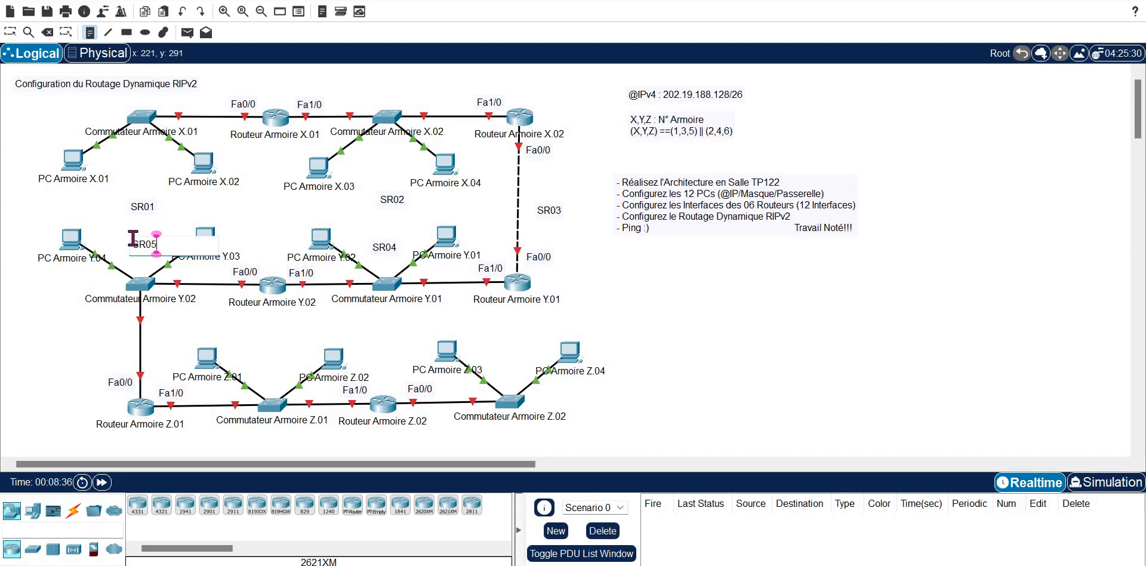
Step: Label the Commutateur Armoire Z.01 network with the note SR06 and the Commutateur Armoire Z.02 network with SR07
click(265, 353)
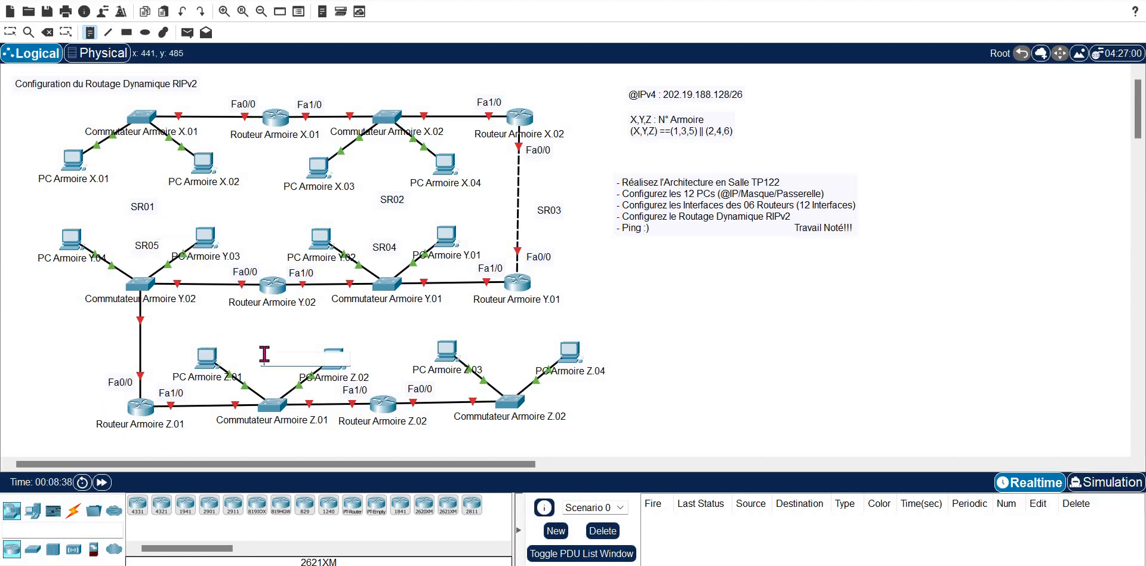
text(SR06)
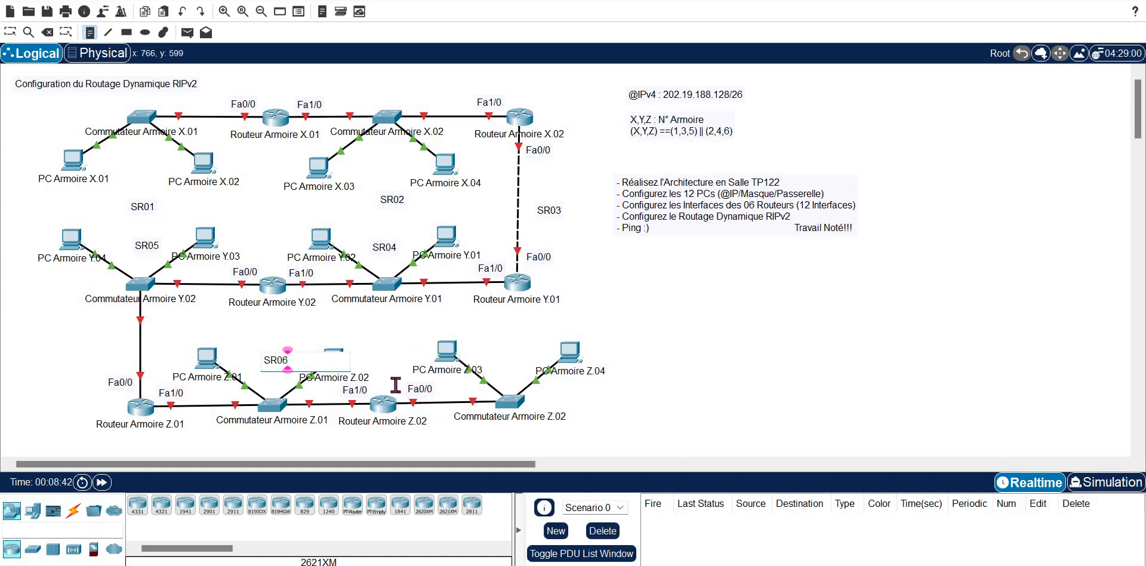
click(496, 338)
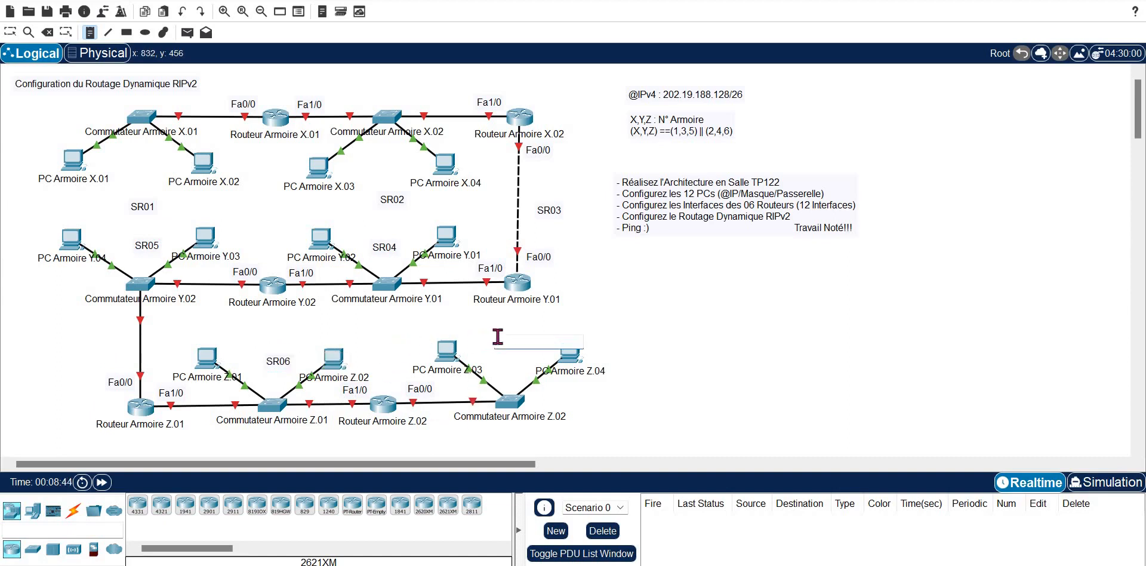
text(SR07)
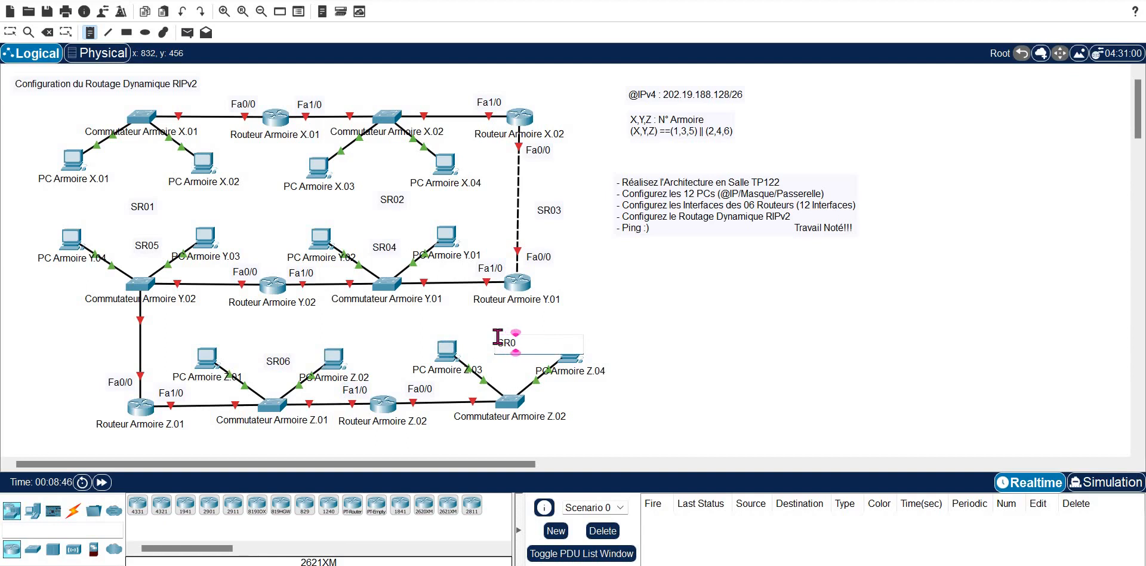
click(777, 327)
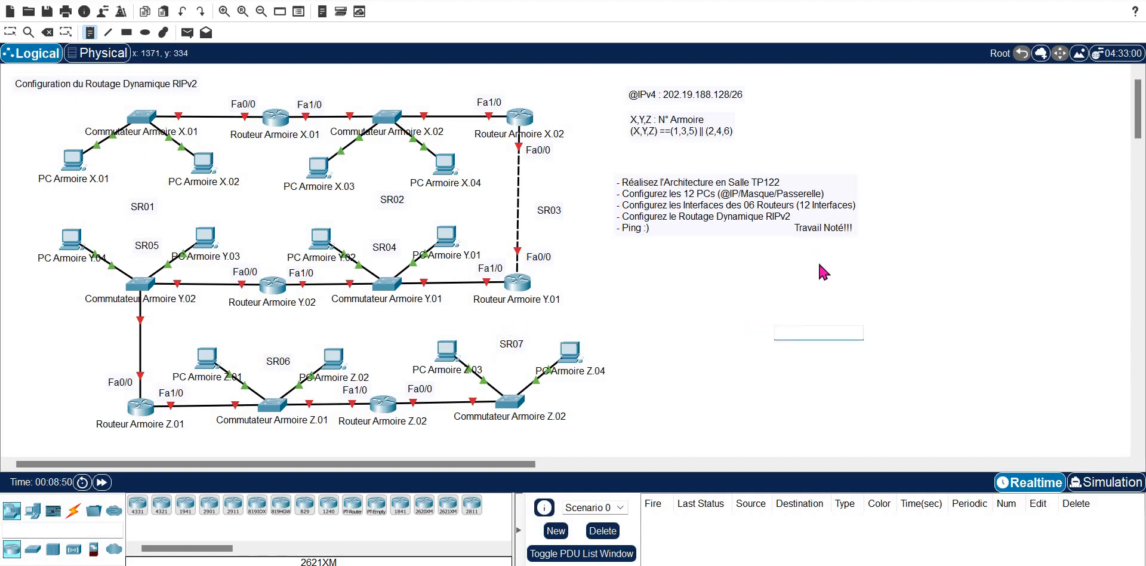
key(Escape)
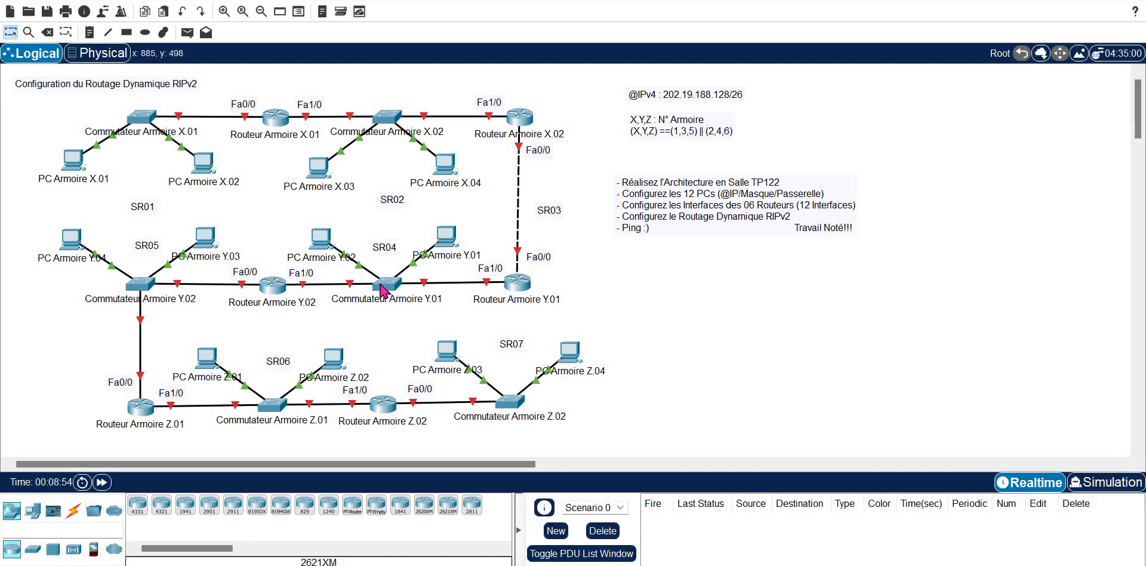
mouse_move(381, 286)
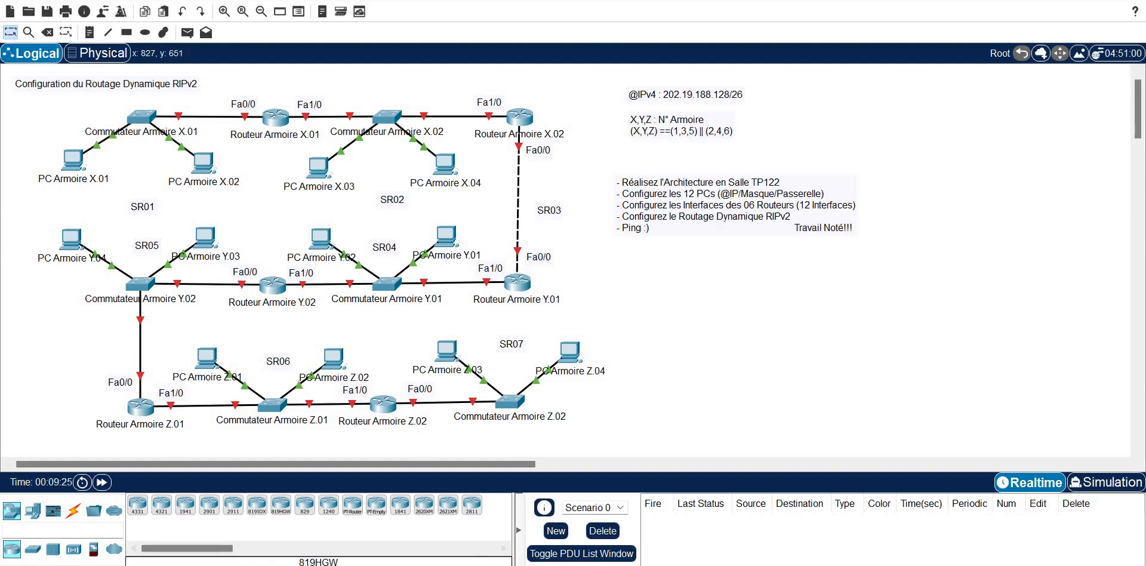
click(434, 565)
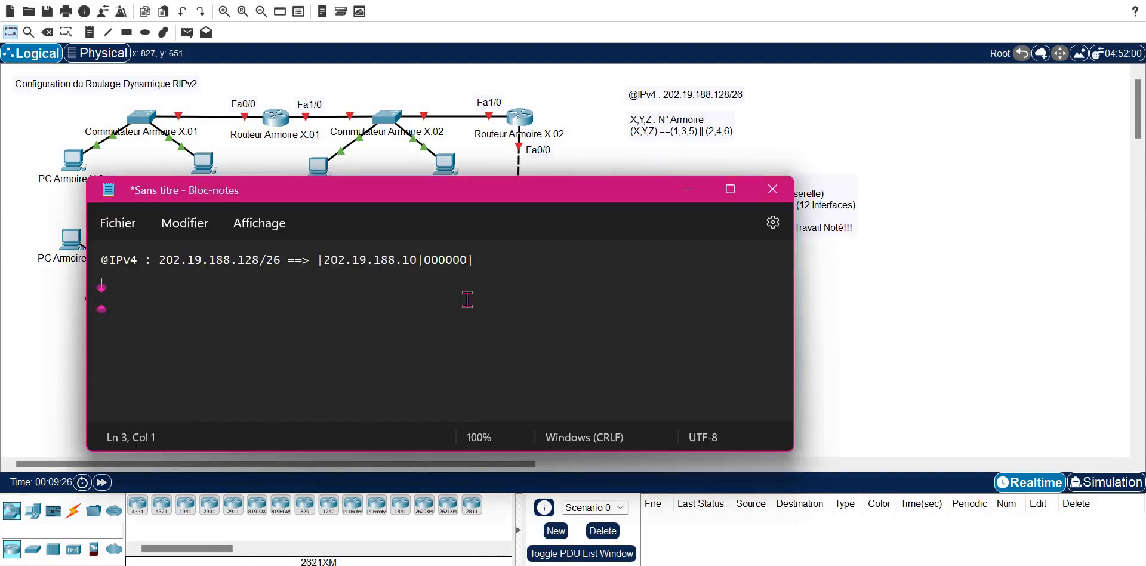
text(SR)
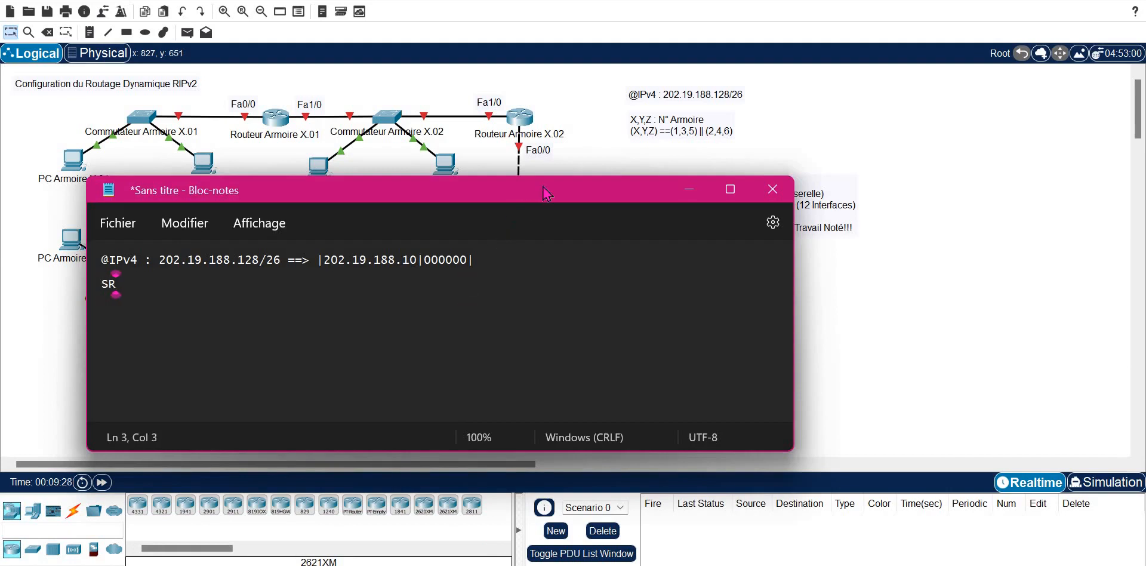
text(02 : 4)
key(BackSpace)
text(@IP)
key(BackSpace)
key(Left)
key(Left)
key(Left)
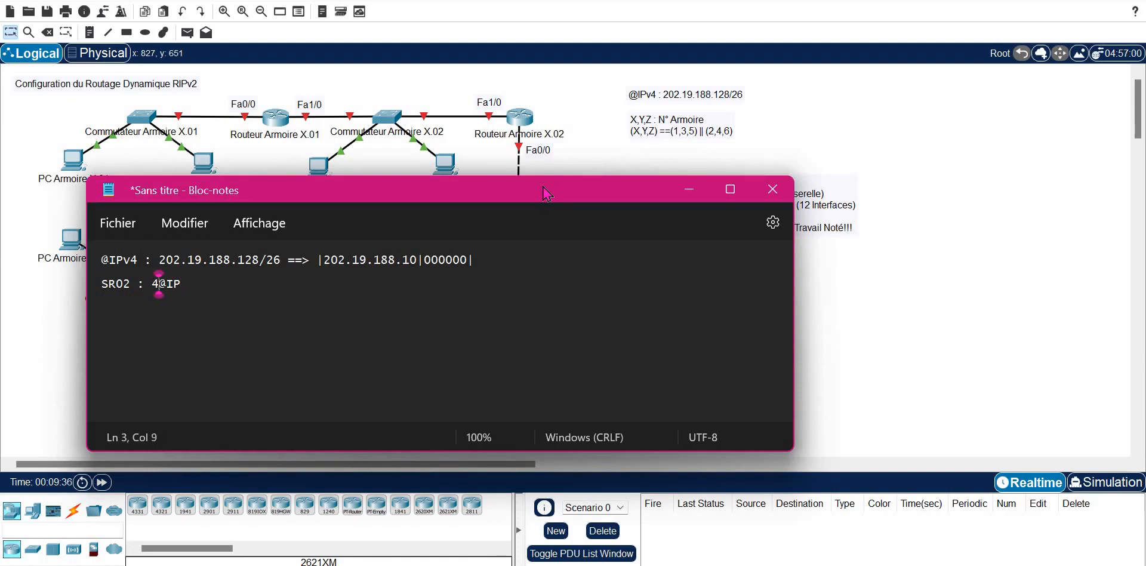
key(End)
key(Left)
key(Left)
key(Left)
key(Left)
key(Left)
text(0)
key(Right)
key(Right)
key(Right)
key(Right)
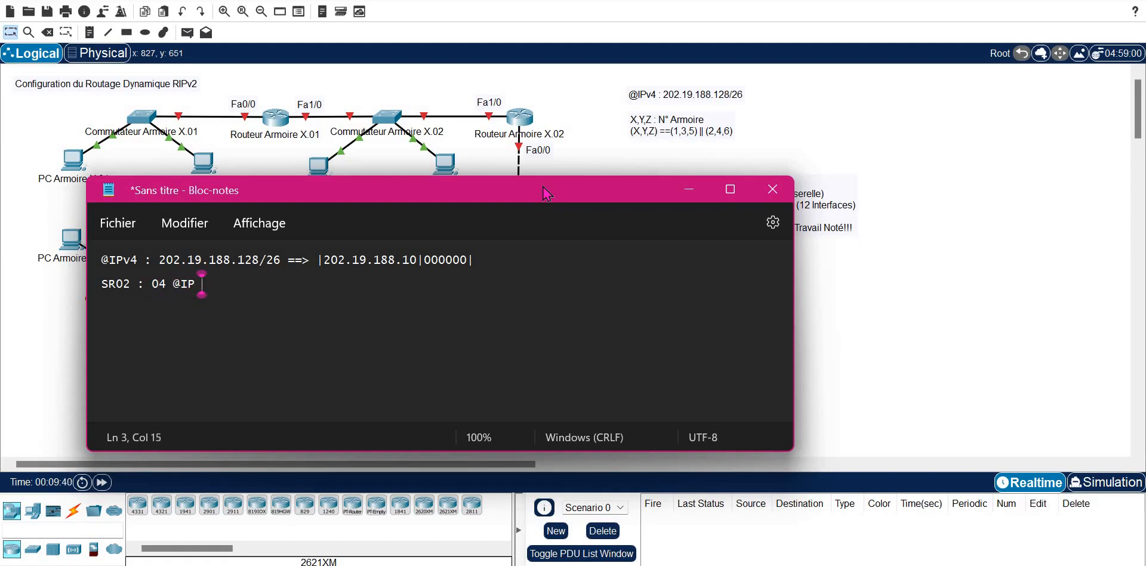
Step: Complete the SR02 line with "==> TailleIDFM == 3 bits ==> TailleIDFSR == 3 bits"
text(==> T)
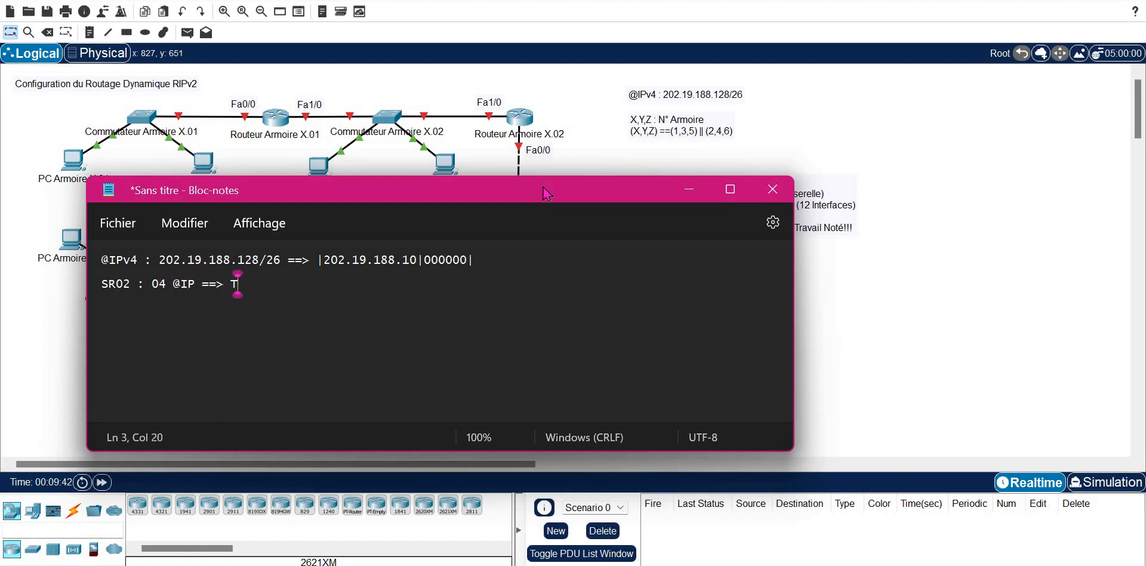
text(ailleIDF)
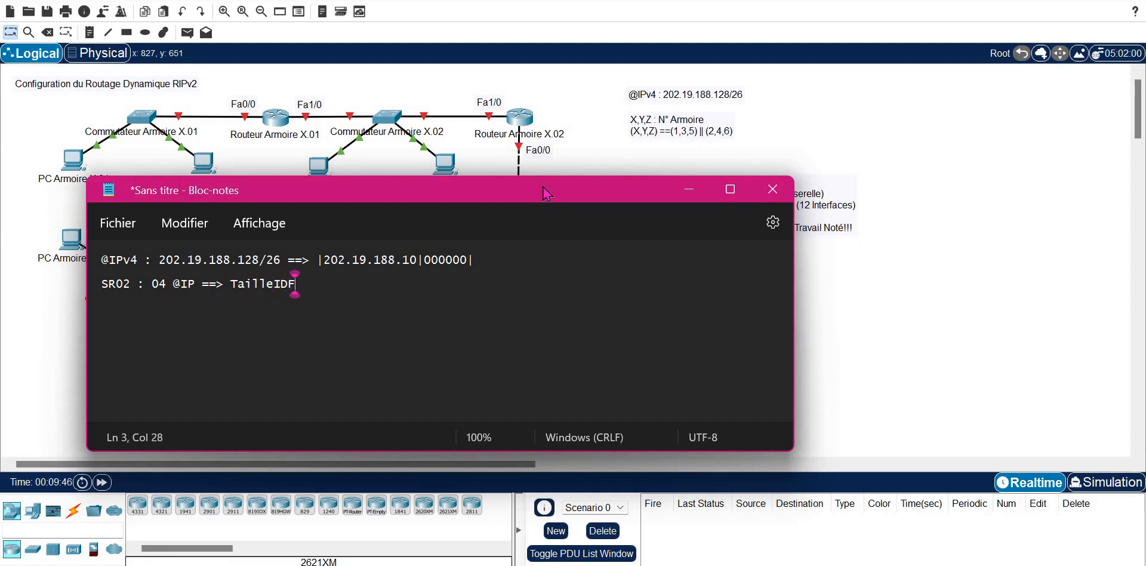
text(M == 3 bits)
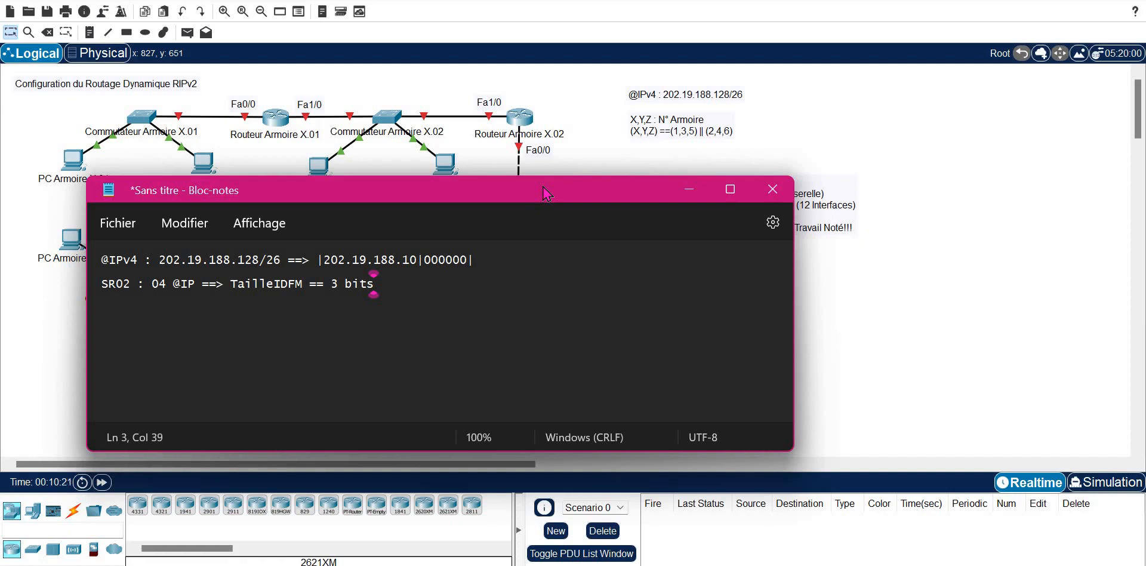
text(==> Taille)
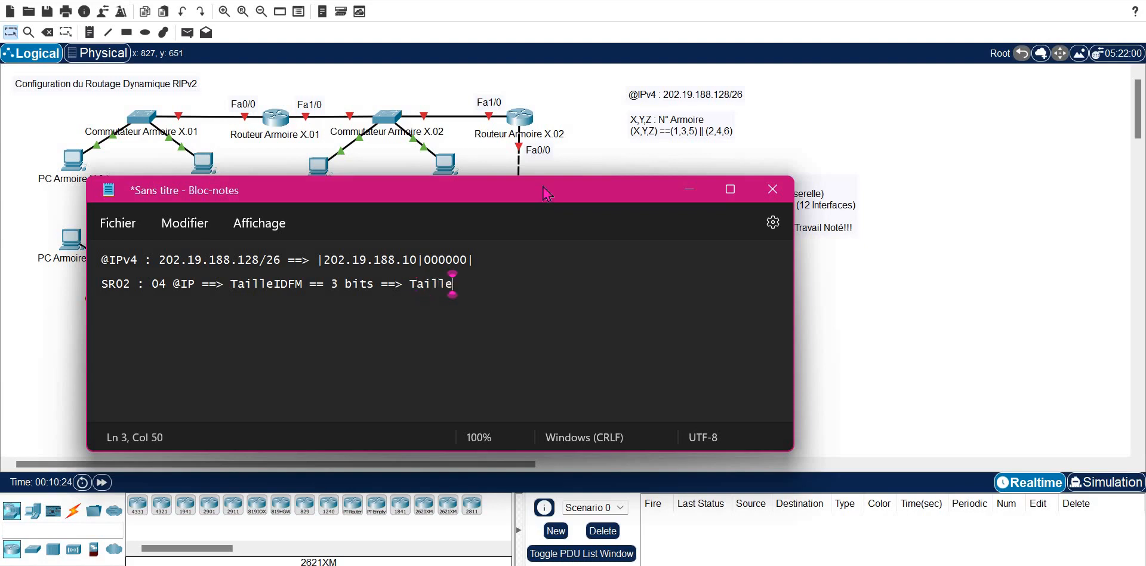
text(IDFSR == )
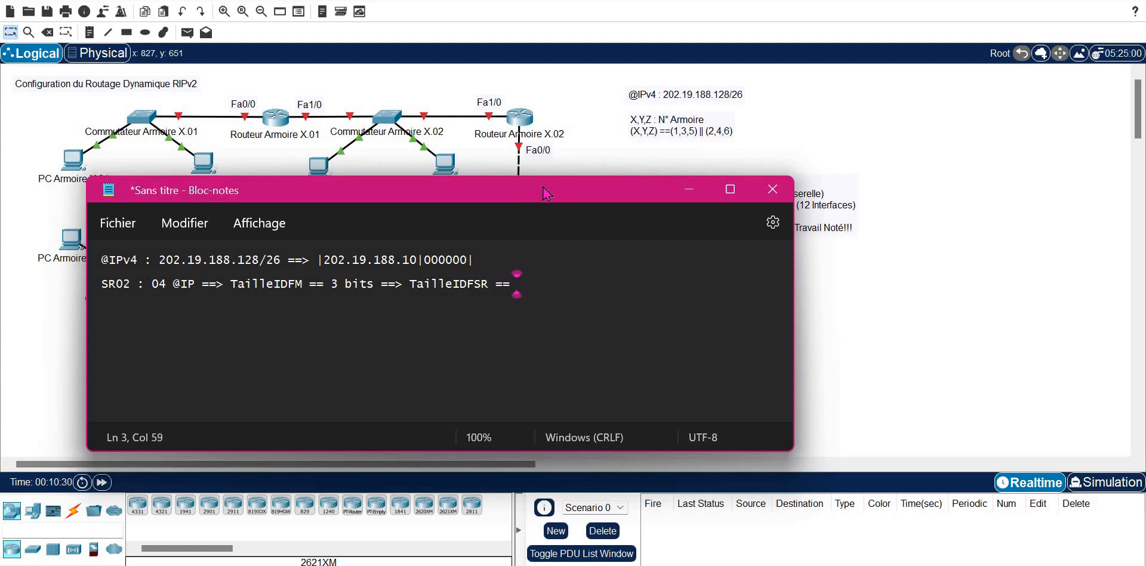
text(3 bits)
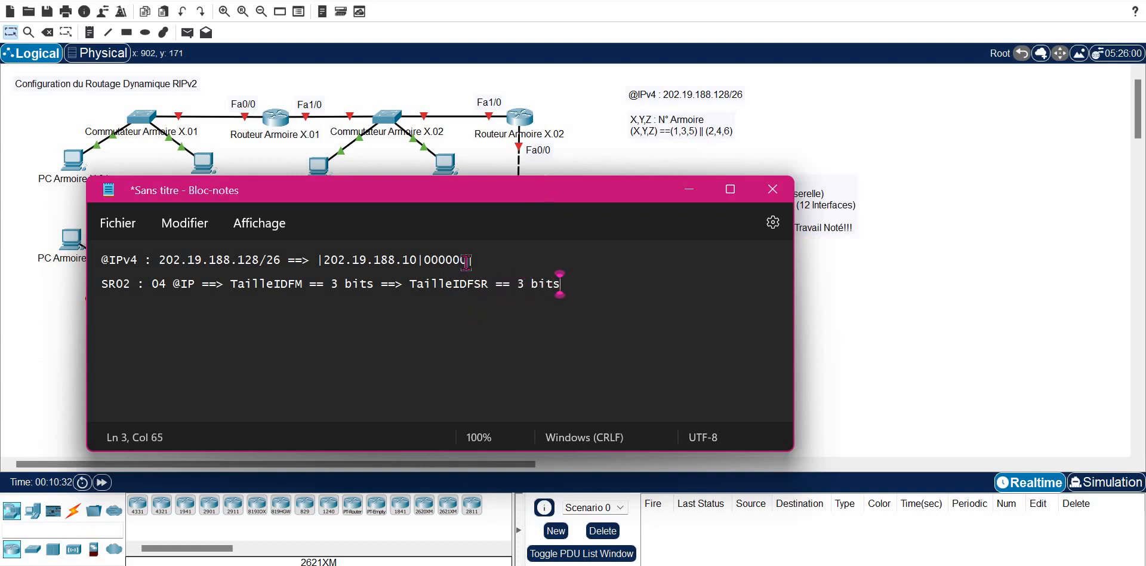
drag(466, 261, 446, 261)
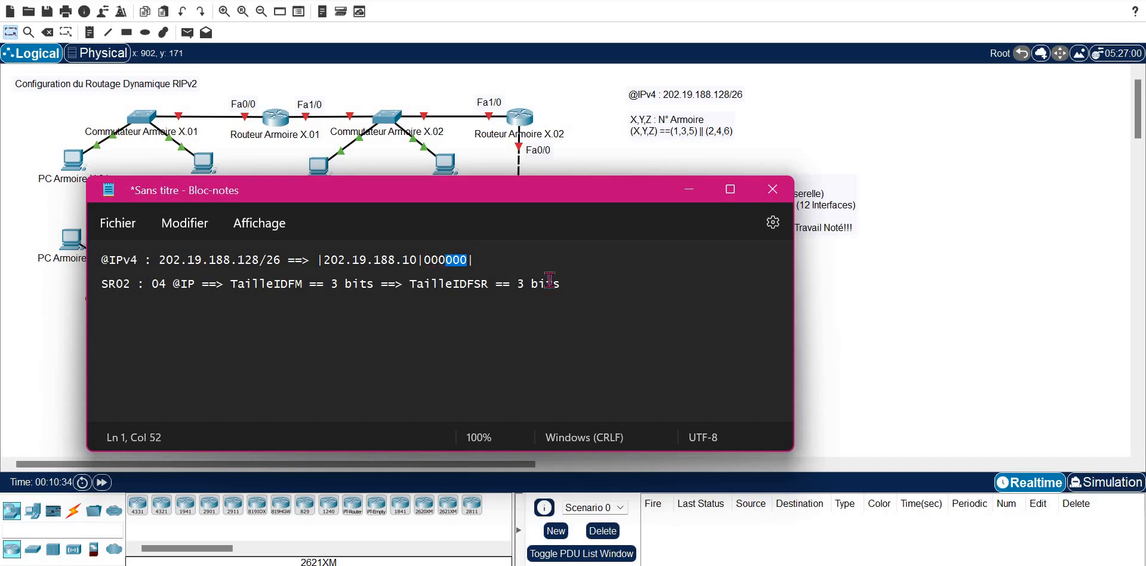
click(595, 284)
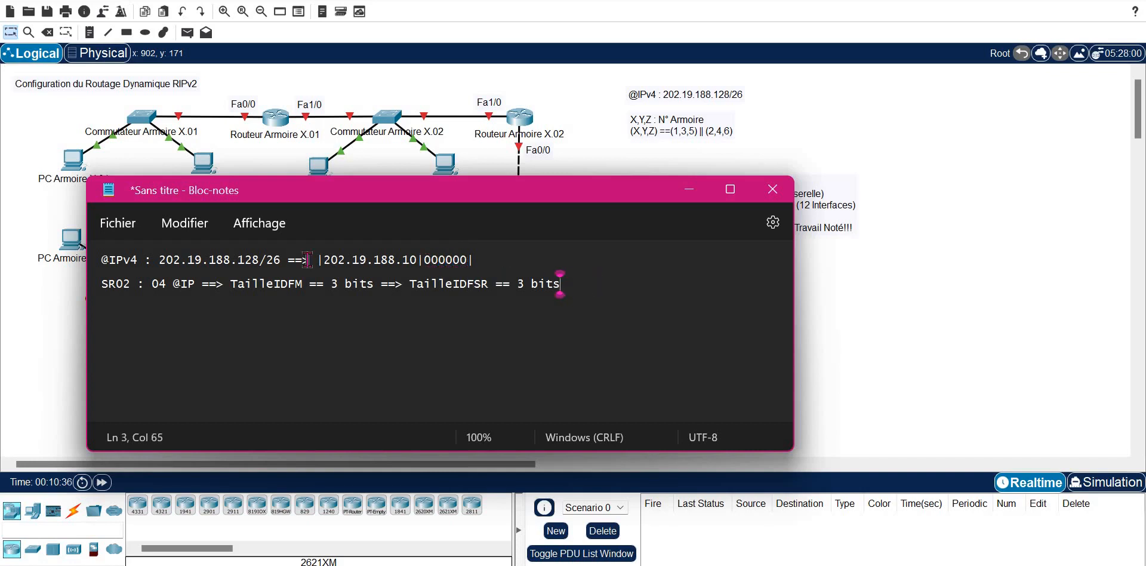
Step: Copy the whole SR02 line onto a new line below it and relabel the copy SR04
triple_click(378, 289)
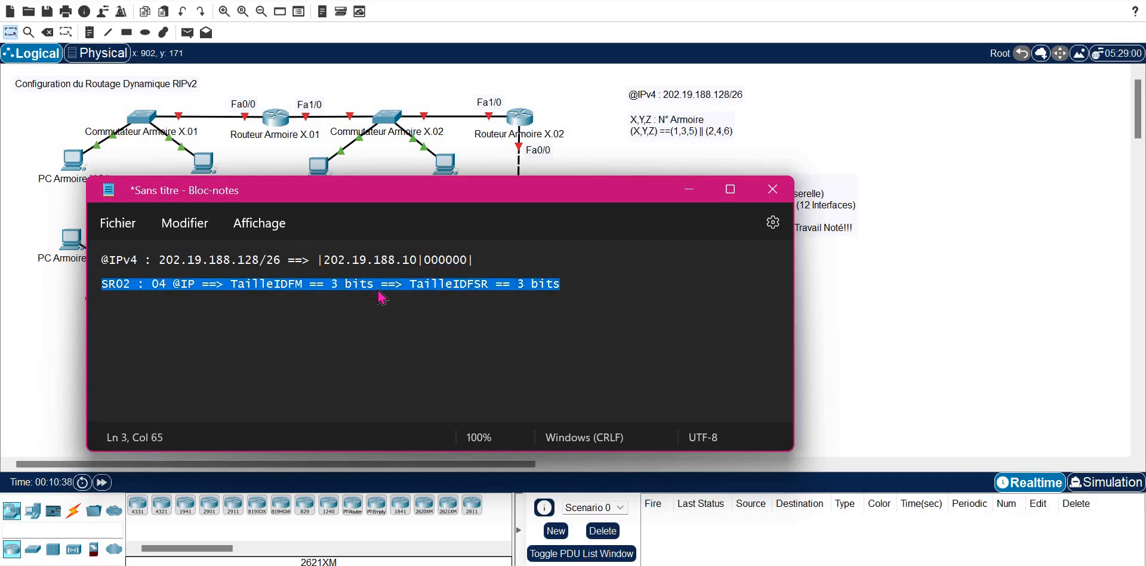
key(ctrl+c)
key(Right)
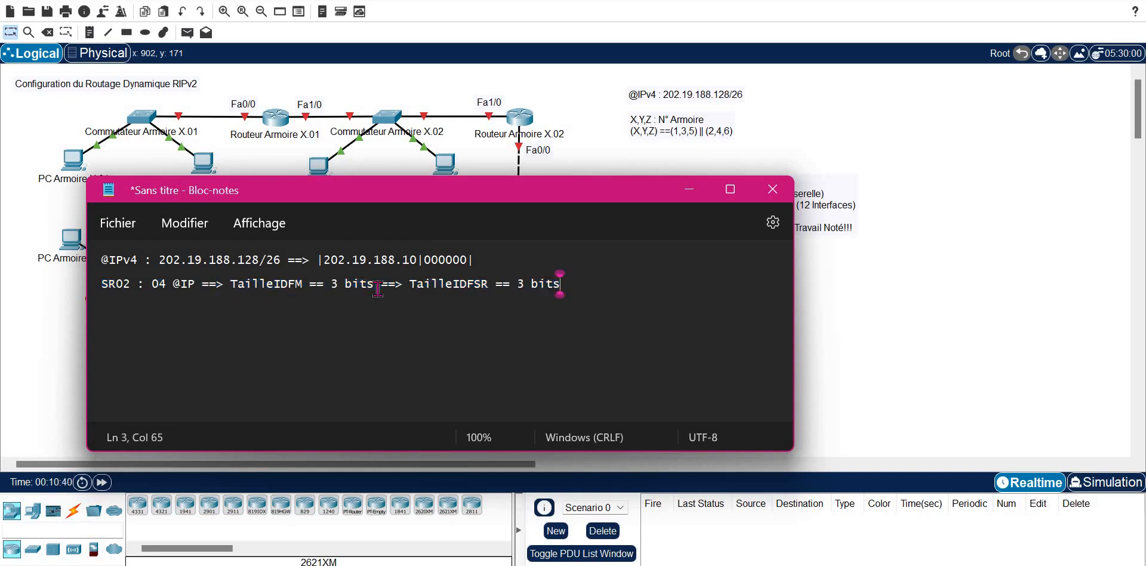
key(Return)
key(ctrl+v)
key(Left)
key(Left)
key(Left)
key(Left)
key(Left)
key(Left)
key(Left)
key(Left)
key(Left)
key(Left)
key(Left)
key(Left)
key(Left)
key(Left)
key(Left)
key(Left)
key(Left)
key(Left)
key(Left)
key(Left)
key(Left)
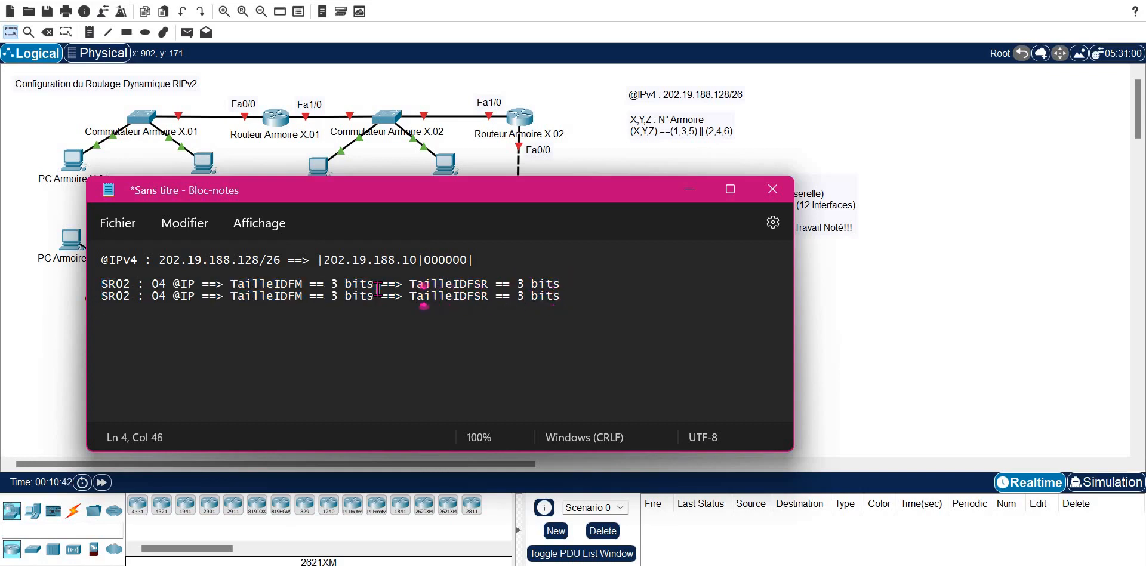
key(Left)
key(Left)
key(Left)
key(Left)
key(Left)
key(Left)
key(Left)
key(Left)
key(Left)
key(BackSpace)
text(4)
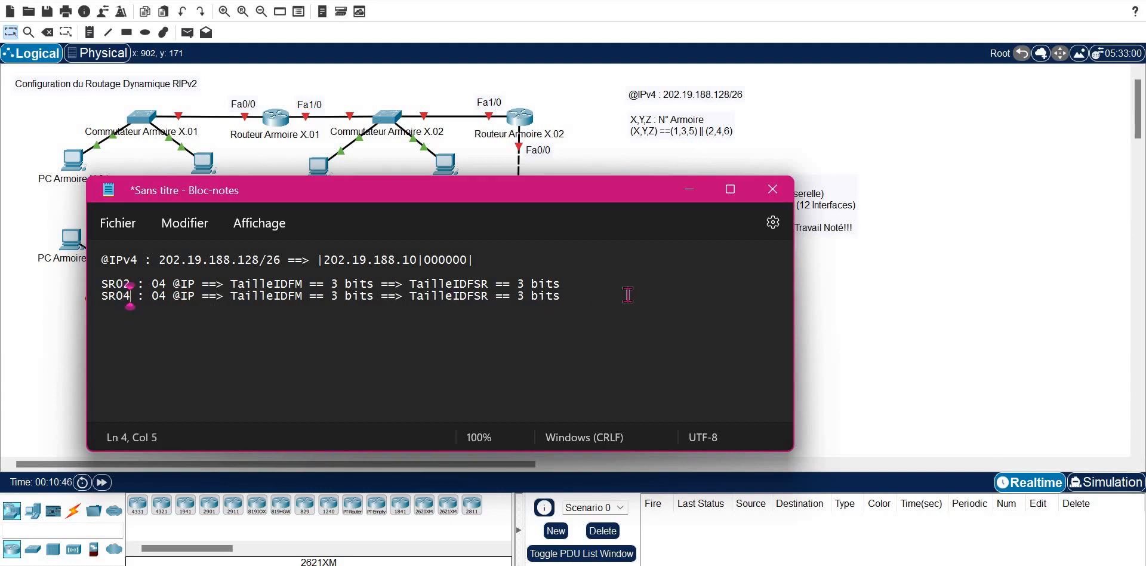
Step: Add another copy of the SR02 line below the SR04 line and relabel it SR05
key(End)
key(Return)
key(ctrl+v)
key(Left)
key(Left)
key(Left)
key(Left)
key(Left)
key(Left)
key(Left)
key(Left)
key(Left)
key(Left)
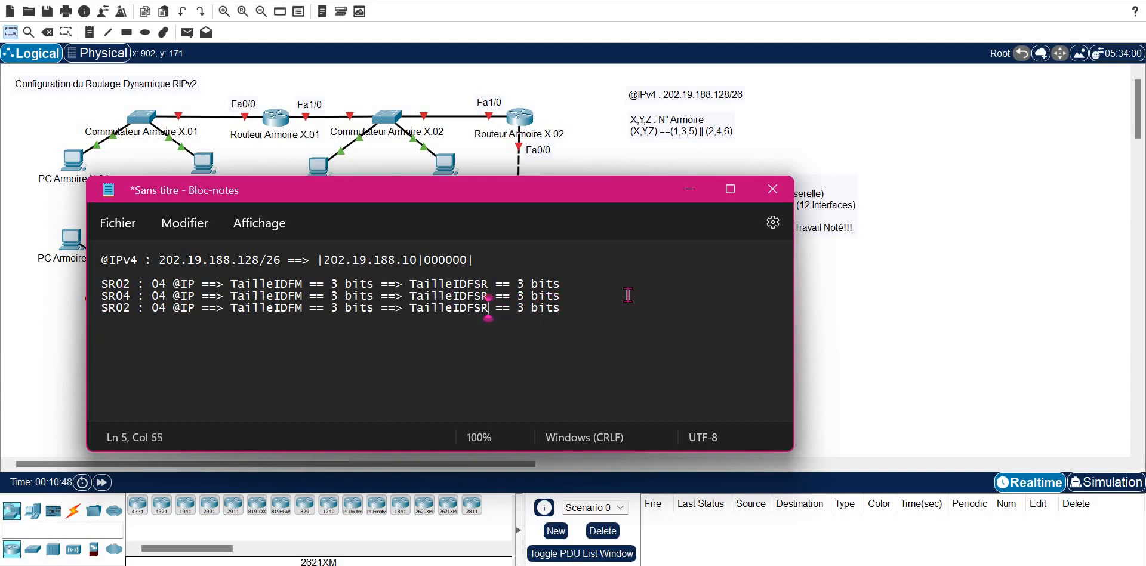
key(Left)
key(Left)
key(Left)
key(Left)
key(Left)
key(Left)
key(Left)
key(Left)
key(Left)
key(Left)
key(Left)
key(Left)
key(Left)
key(Left)
key(Left)
key(Left)
key(Left)
key(Left)
key(Left)
key(Left)
key(Left)
key(BackSpace)
text(5)
Step: Add another copy of the SR02 line below the SR05 line and relabel it SR06
key(End)
key(Return)
key(ctrl+v)
key(Left)
key(Left)
key(Left)
key(Left)
key(Left)
key(Left)
key(Left)
key(Left)
key(Left)
key(Left)
key(Left)
key(Left)
key(Left)
key(Left)
key(Left)
key(Left)
key(Left)
key(Left)
key(Left)
key(Left)
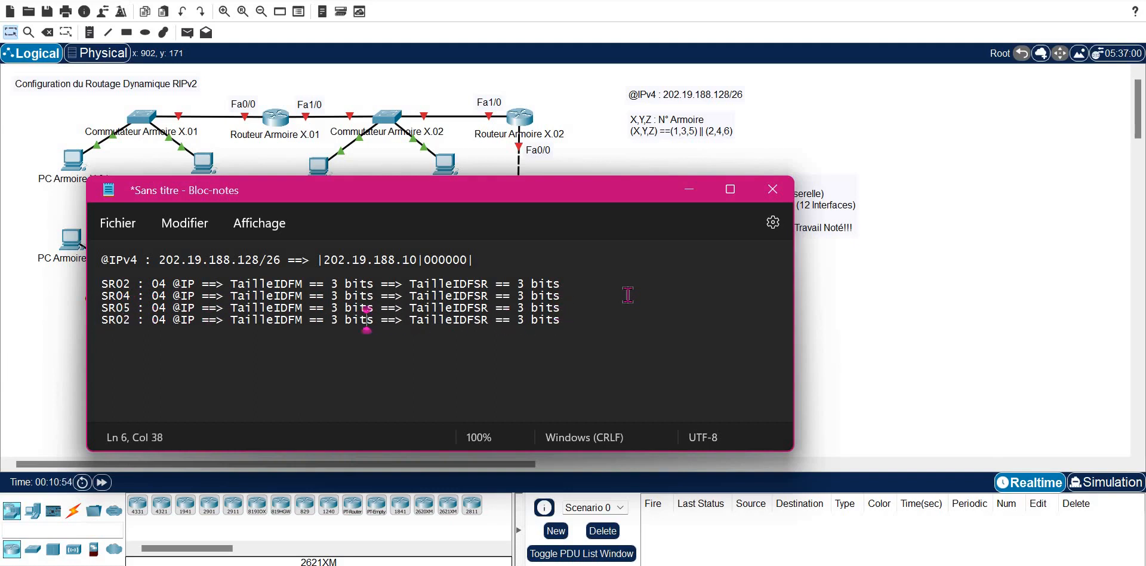
key(Left)
key(Left)
key(Left)
key(Left)
key(Left)
key(Left)
key(Left)
key(Left)
key(Left)
key(Left)
key(Left)
key(Left)
key(Left)
key(Left)
key(Left)
key(Left)
key(Left)
key(Left)
key(Left)
key(Left)
key(BackSpace)
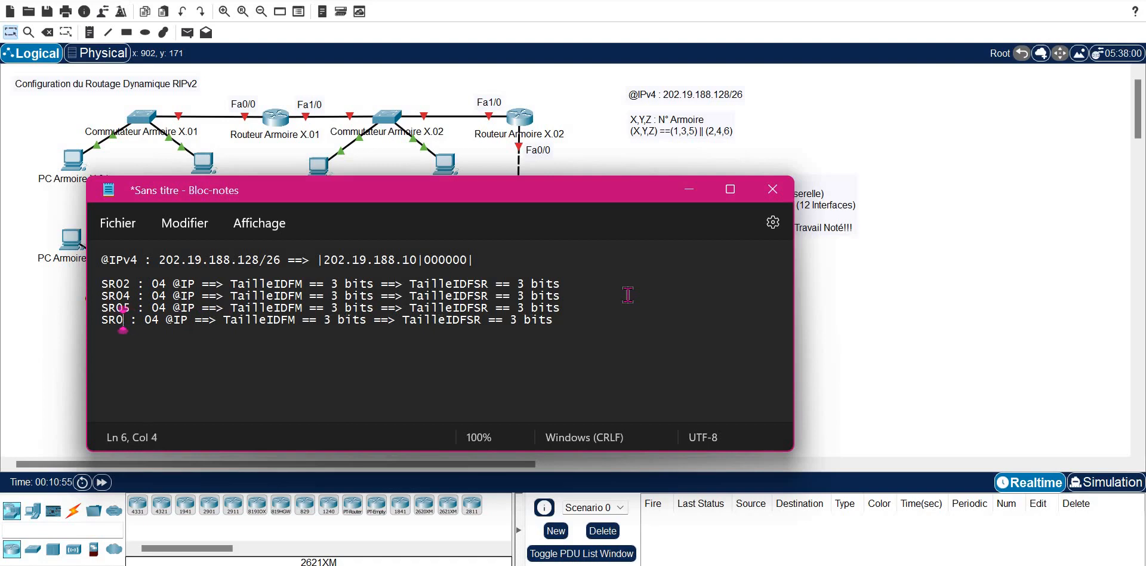
text(6)
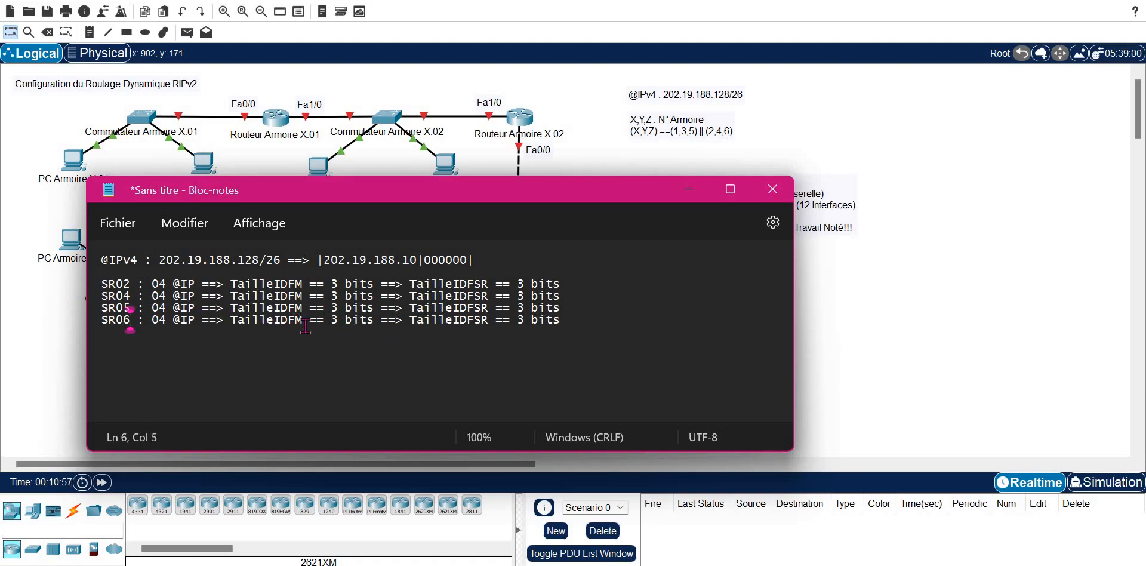
Step: Insert an additional empty line between the network address and the SR02 line
click(582, 287)
key(Up)
key(Return)
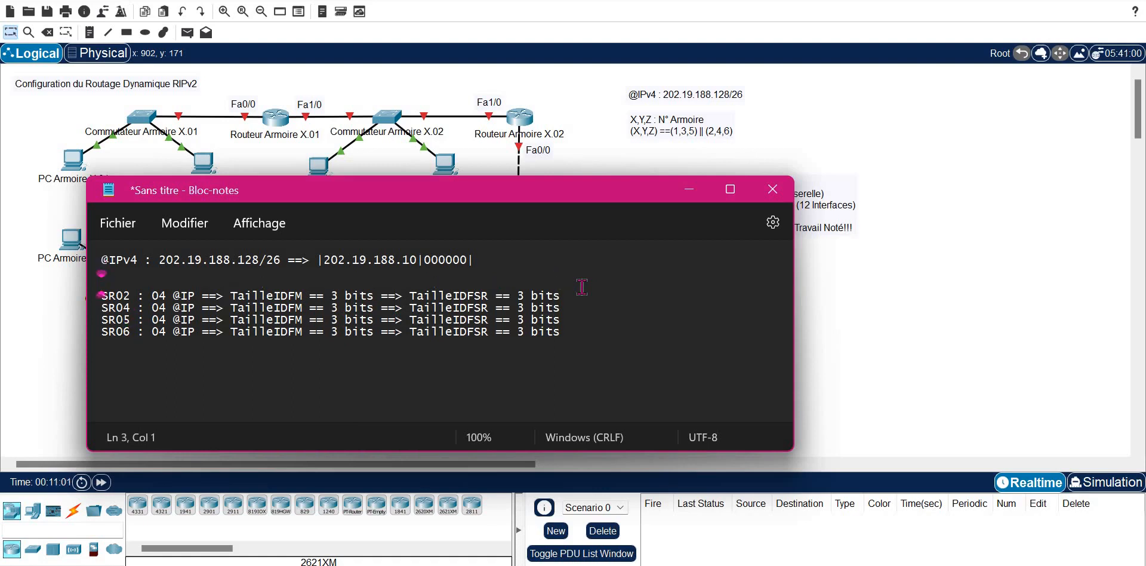
text(SR01)
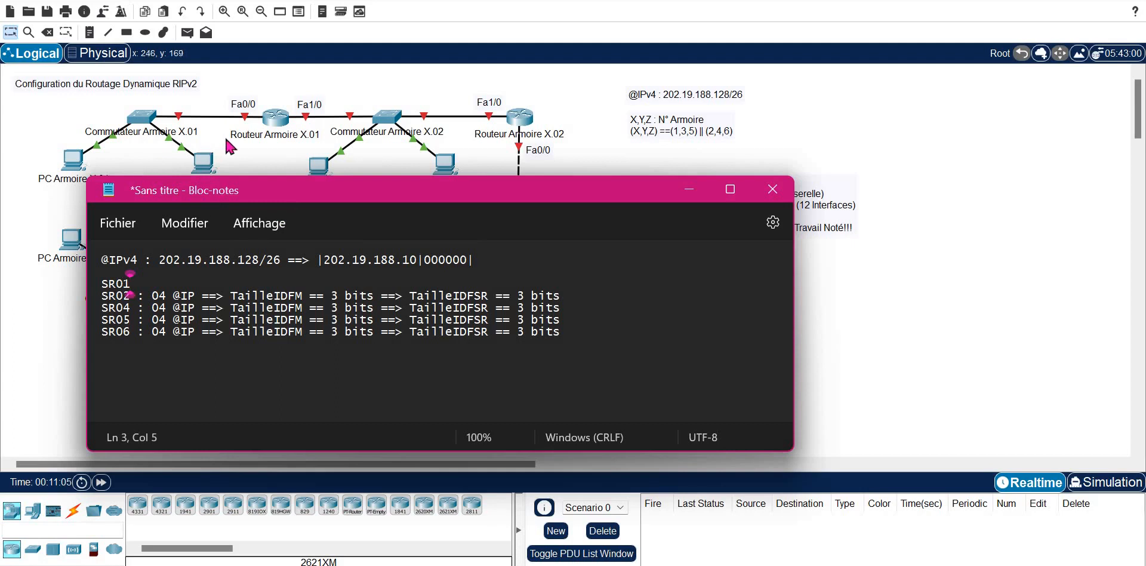
triple_click(170, 287)
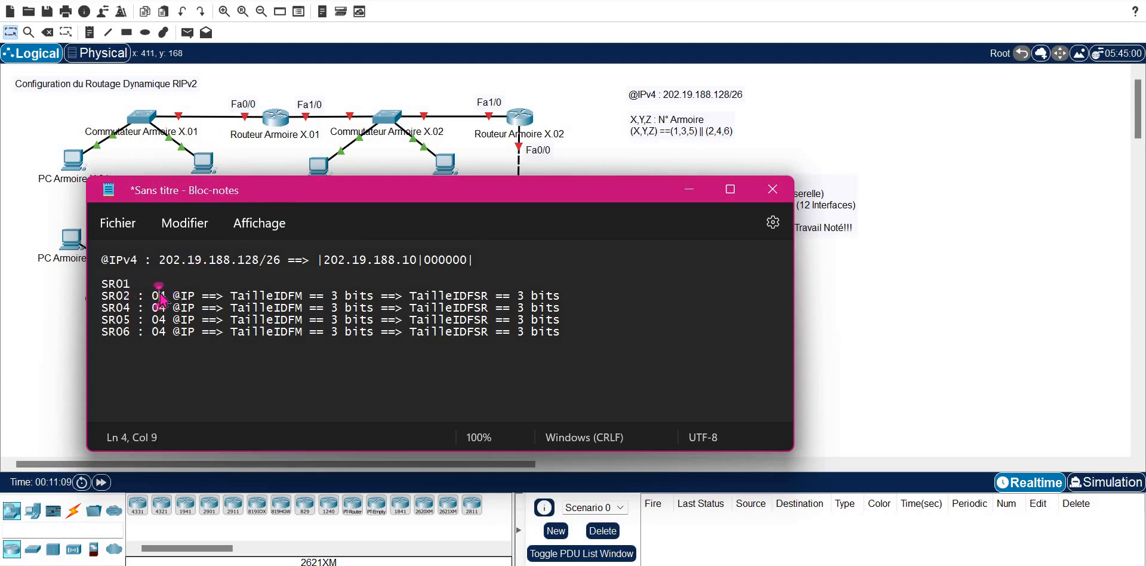
triple_click(162, 297)
click(159, 290)
key(BackSpace)
key(BackSpace)
key(BackSpace)
key(BackSpace)
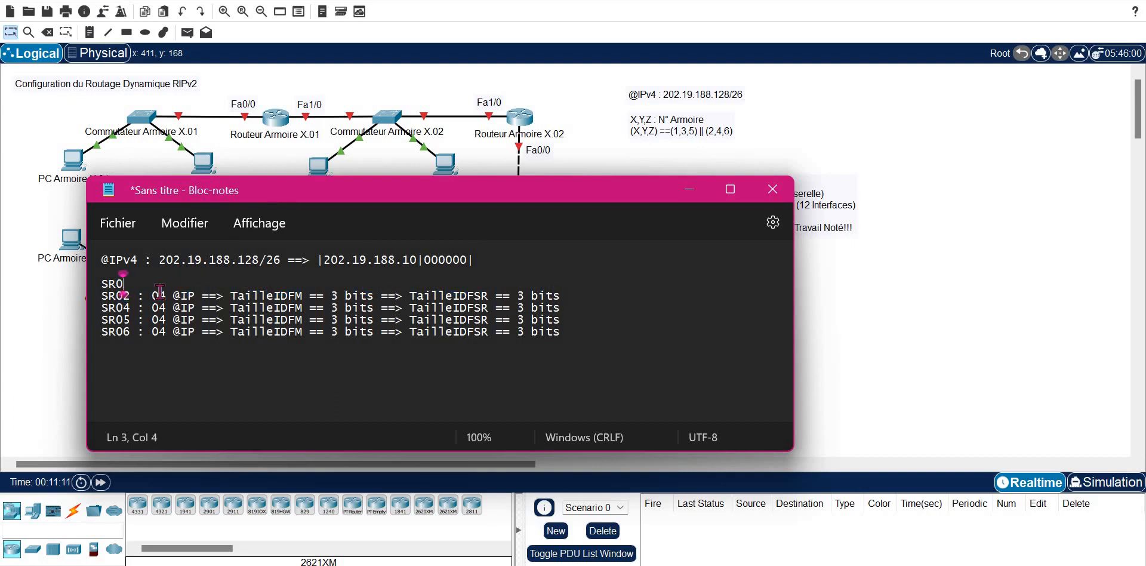
Step: Paste a copy of the SR02 line directly above the existing SR02 line and relabel the copy SR01
key(ctrl+v)
key(Left)
key(Left)
key(Left)
key(Left)
key(Left)
key(Left)
key(Left)
key(Left)
key(Left)
key(Left)
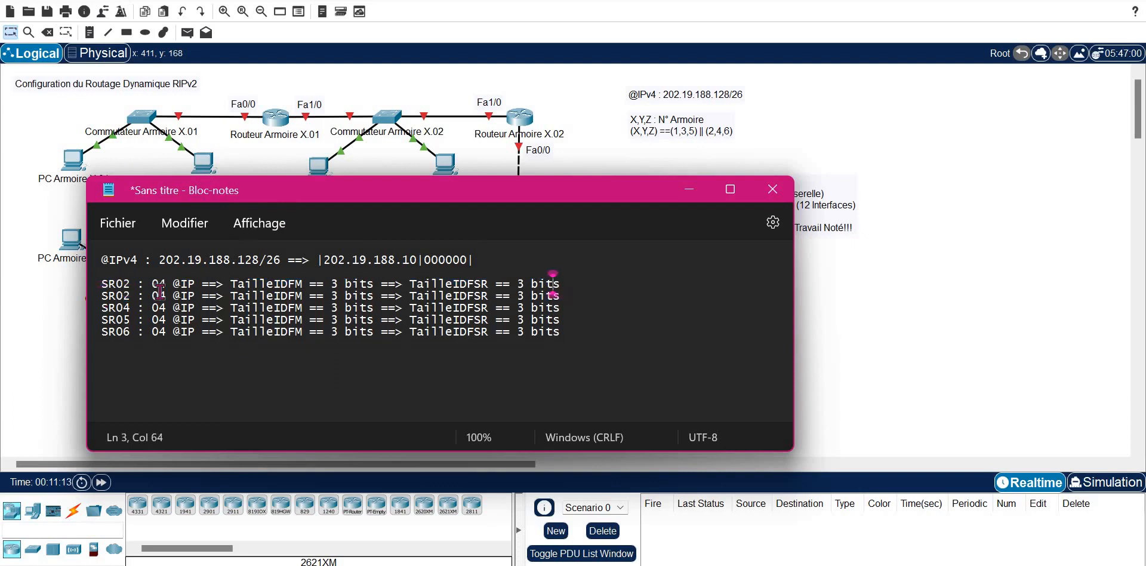
key(Left)
key(Left)
key(Left)
key(Left)
key(Left)
key(Left)
key(Left)
key(Left)
key(Left)
key(Left)
key(Left)
key(Left)
key(Left)
key(Left)
key(Left)
key(Left)
key(Left)
key(Left)
key(Left)
key(Left)
key(BackSpace)
text(1)
Step: Set the number of IP addresses on the SR01 line to 03
key(Right)
key(Right)
key(Right)
key(Right)
key(Right)
key(Right)
key(Right)
key(Right)
key(Right)
key(Right)
key(Right)
key(Right)
key(Right)
key(Right)
key(Right)
key(Right)
key(Right)
key(Right)
key(Right)
key(Right)
key(Right)
key(Right)
key(Right)
key(Right)
key(Left)
key(Left)
key(Left)
key(Left)
key(Left)
key(Left)
key(Left)
key(Left)
key(Left)
key(Left)
key(Left)
key(Left)
key(Left)
key(Left)
key(Left)
key(Left)
key(Left)
key(Left)
key(Left)
key(Left)
key(Delete)
text(3)
Step: Append "==> Masque : /29 ==" to the end of the SR01 line
key(Right)
key(Right)
key(Right)
key(Right)
key(Right)
key(Right)
key(Right)
key(Right)
key(Right)
key(Right)
key(Right)
key(Right)
key(Right)
key(Right)
key(Right)
key(Right)
key(Right)
key(Right)
key(Right)
key(Right)
key(Right)
key(Right)
key(Right)
key(Right)
key(Right)
key(Right)
key(Right)
key(Right)
key(Right)
key(Right)
key(Right)
key(Right)
key(Right)
key(Right)
key(Right)
key(Right)
key(Right)
key(Right)
key(Right)
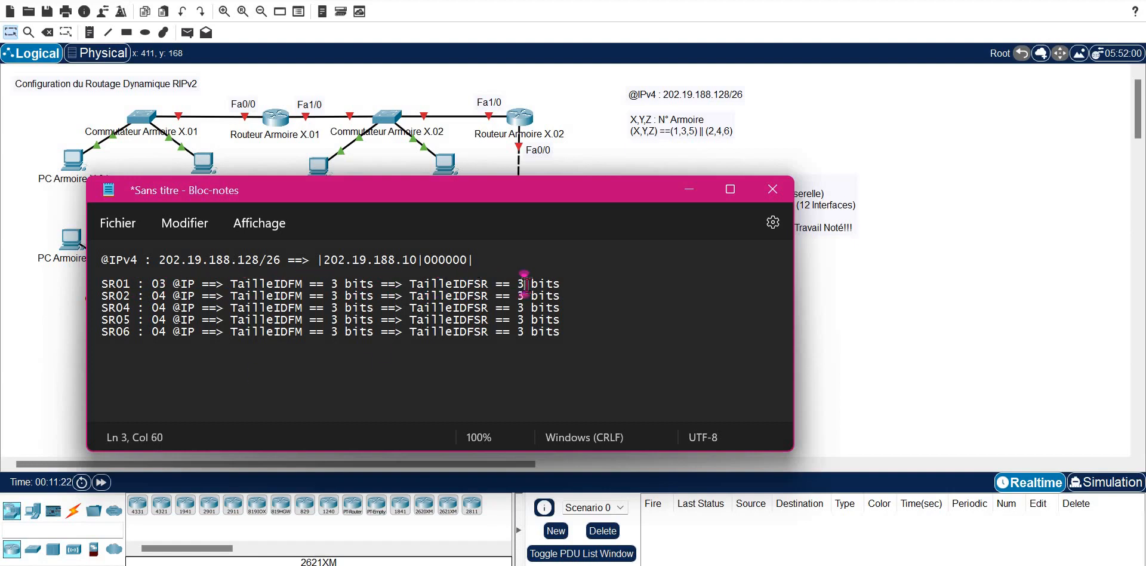
key(Right)
key(Right)
key(Right)
key(Right)
key(Right)
text(==> M)
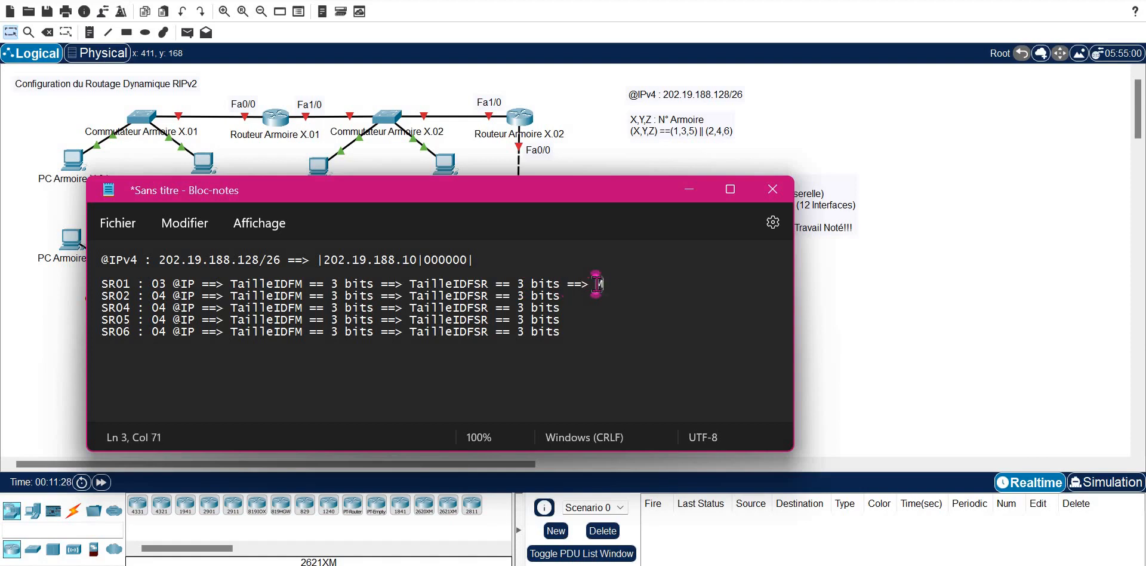
text(asqu )
text( : /)
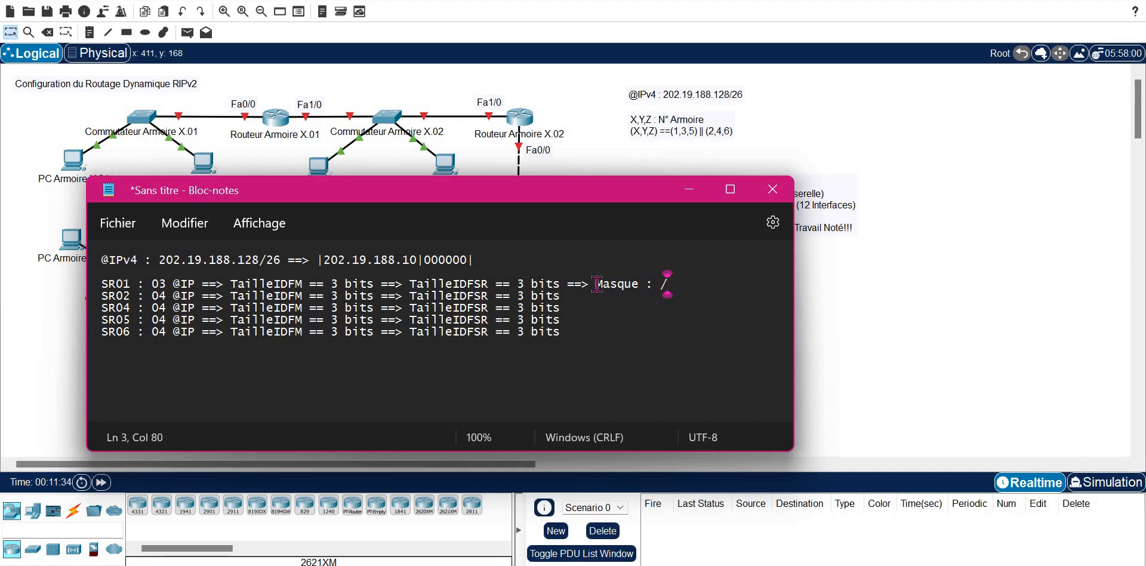
text(29 ==)
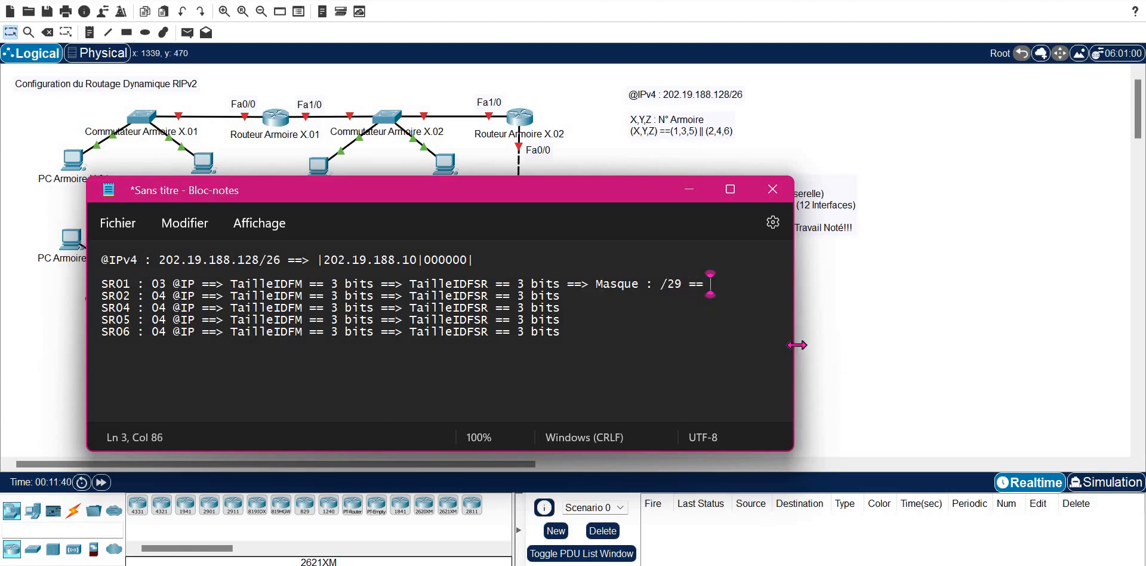
Step: Widen the notes window and complete the SR01 mask entry with 255.255.255.248
drag(800, 345, 878, 346)
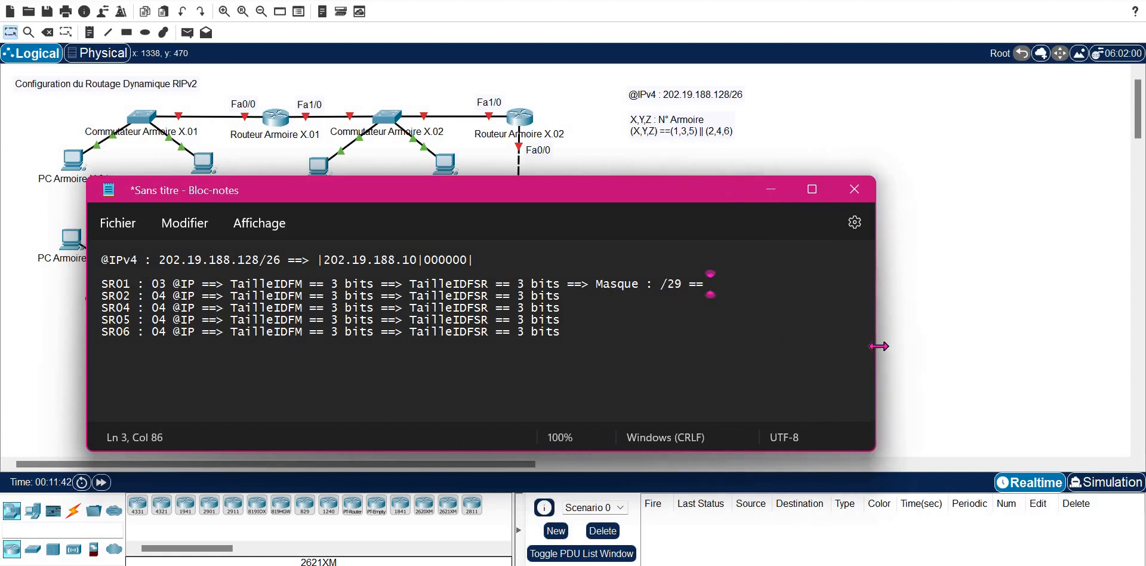
text(255.255.255.)
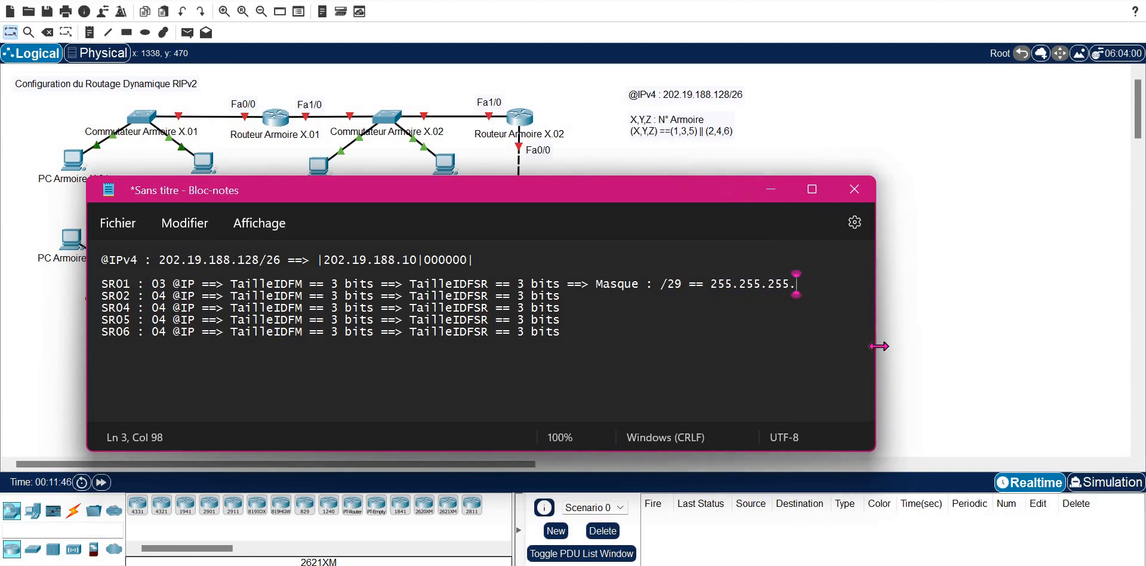
text(248)
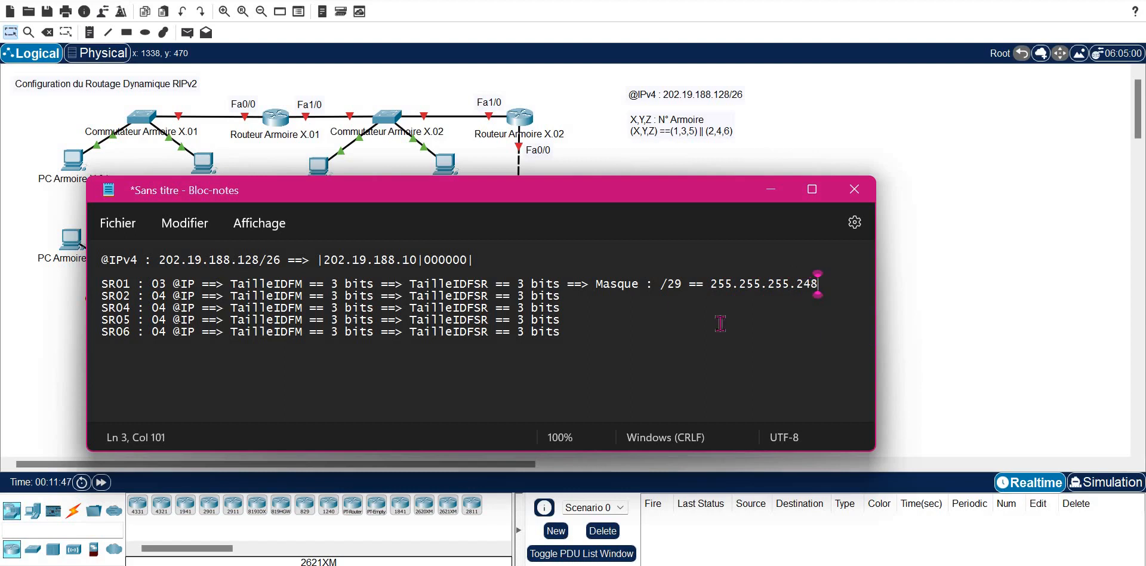
Step: Copy the mask text "==> Masque : /29 == 255.255.255.248" from the SR01 line to the ends of the SR02, SR04, SR05 and SR06 lines
click(609, 284)
key(End)
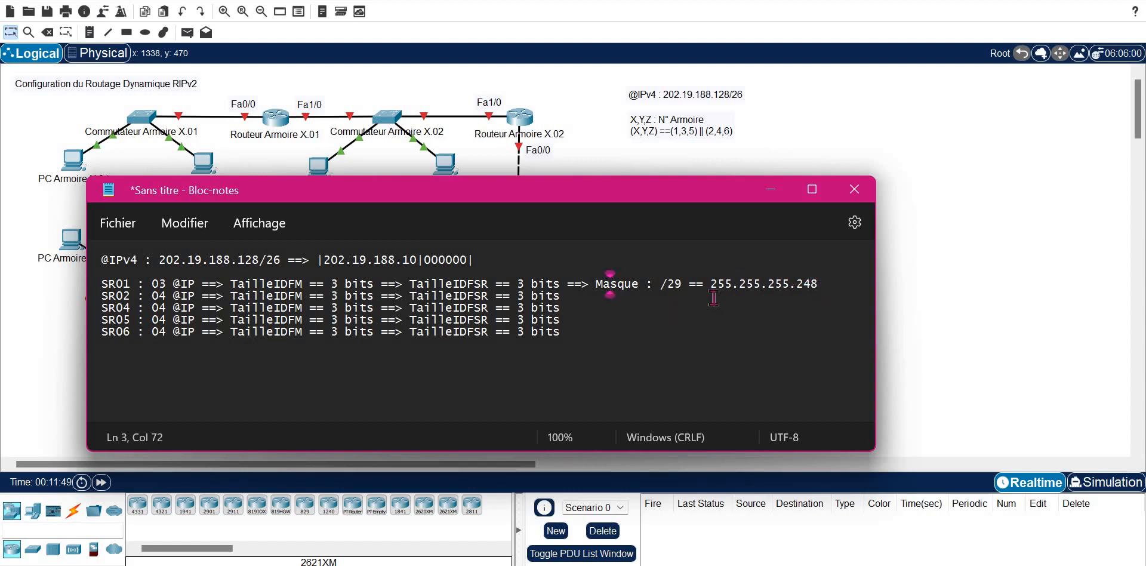
key(shift+Down)
click(566, 284)
key(shift+End)
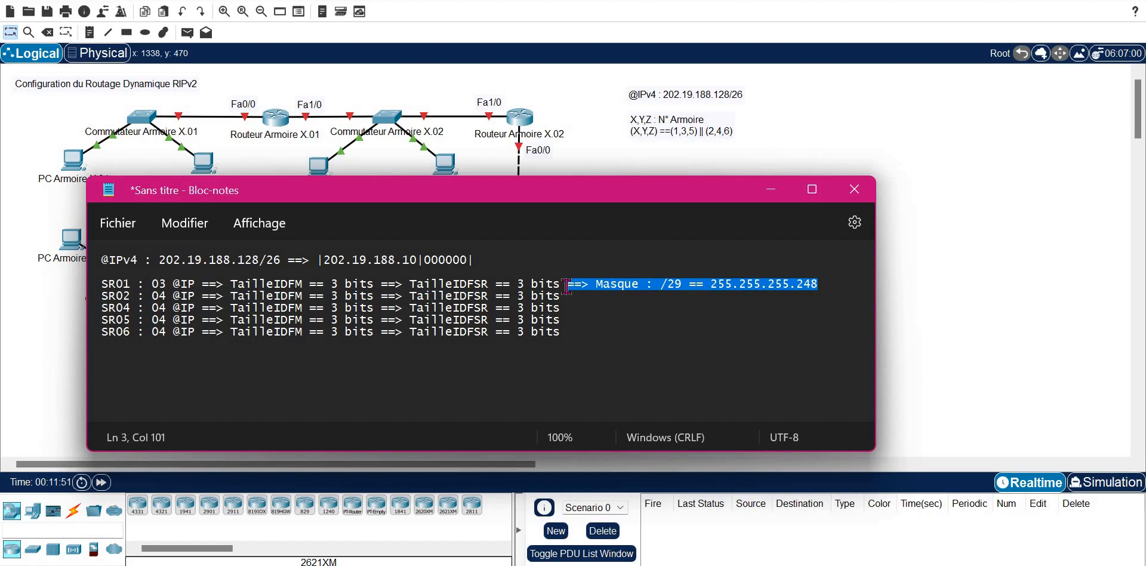
key(ctrl+c)
key(Down)
key(ctrl+v)
key(Down)
key(ctrl+v)
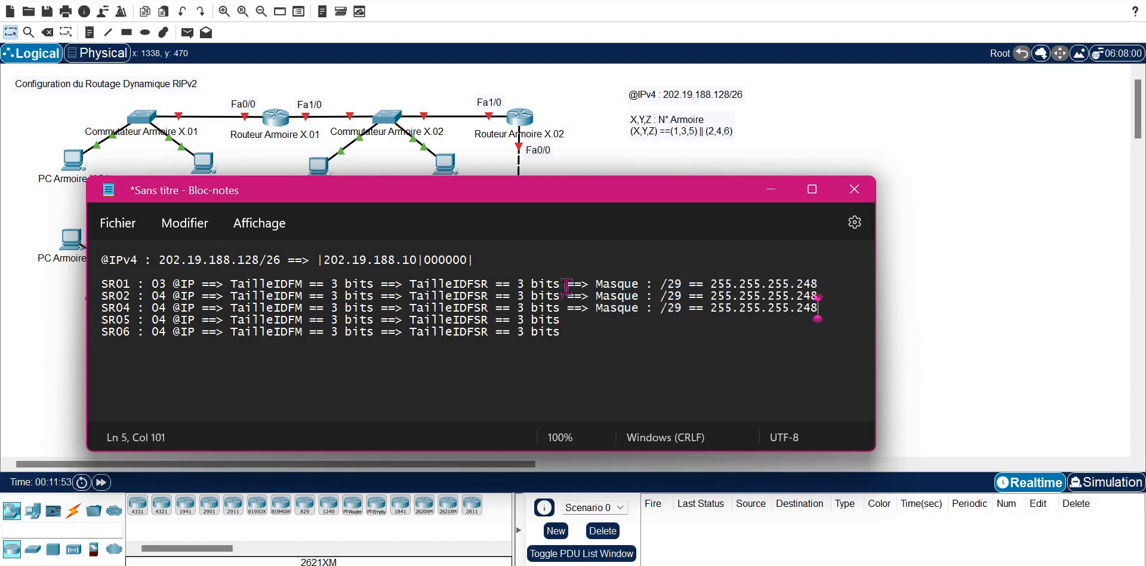
key(Down)
key(ctrl+v)
key(Down)
key(ctrl+v)
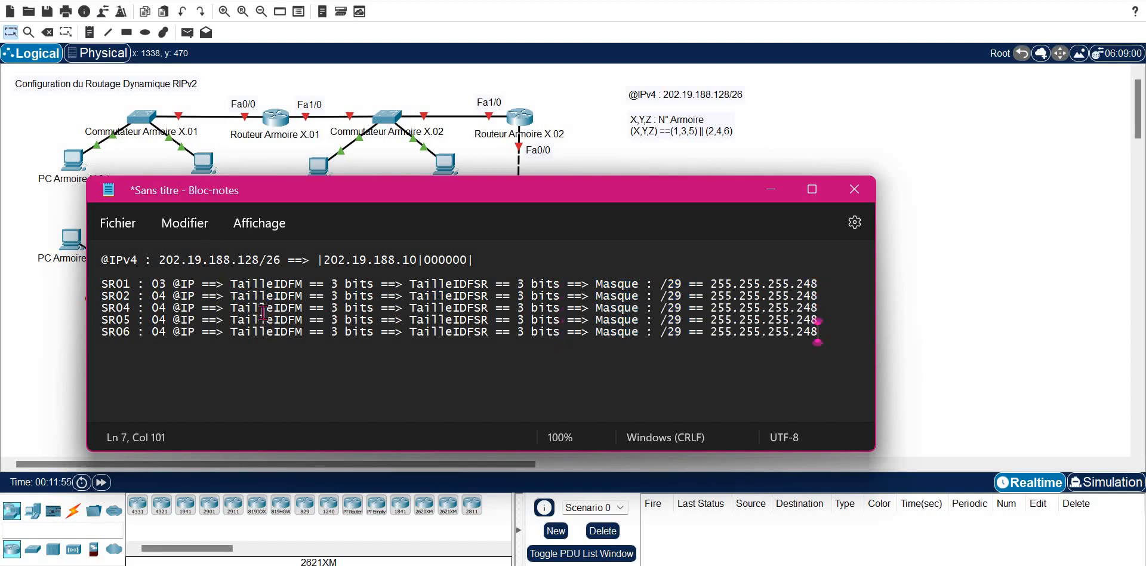
Step: Insert an empty line between the SR02 and SR04 lines and paste a copy of the whole SR02 line there
click(827, 309)
key(Up)
key(Return)
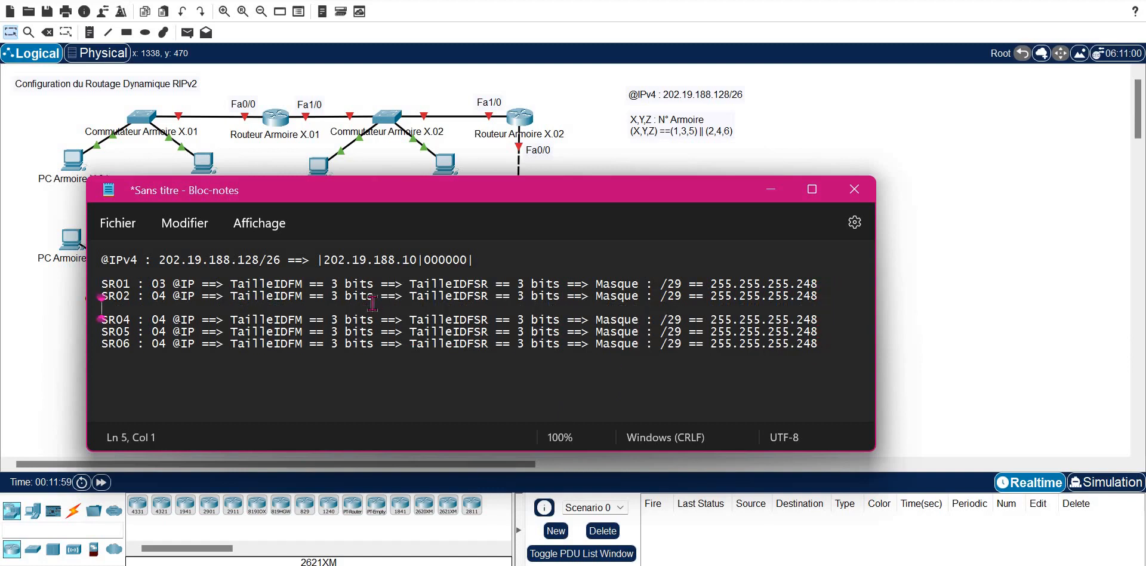
key(shift+Down)
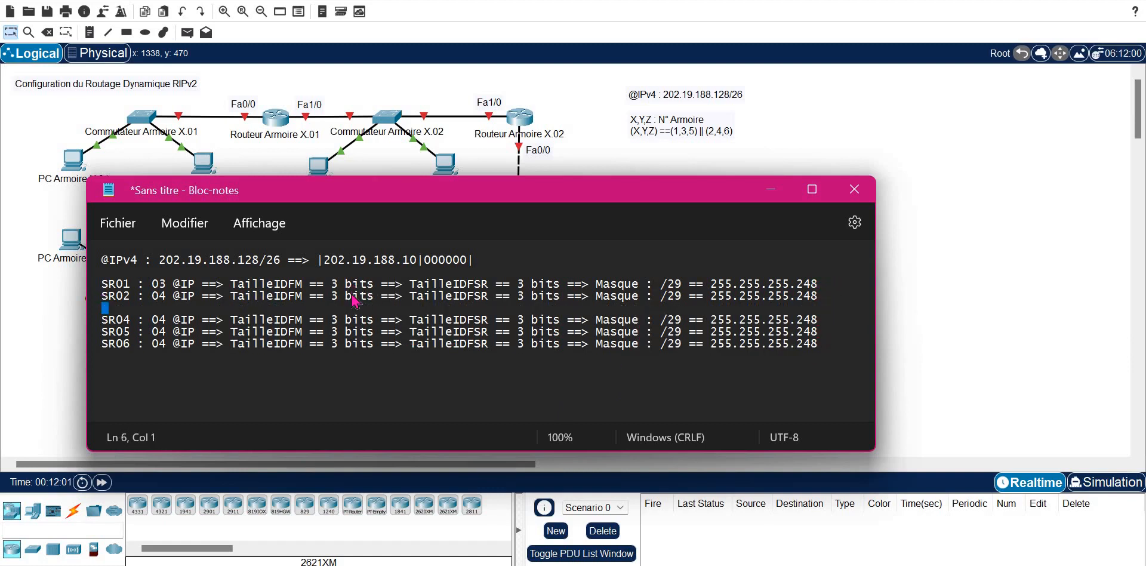
triple_click(352, 296)
key(ctrl+c)
key(Right)
key(ctrl+v)
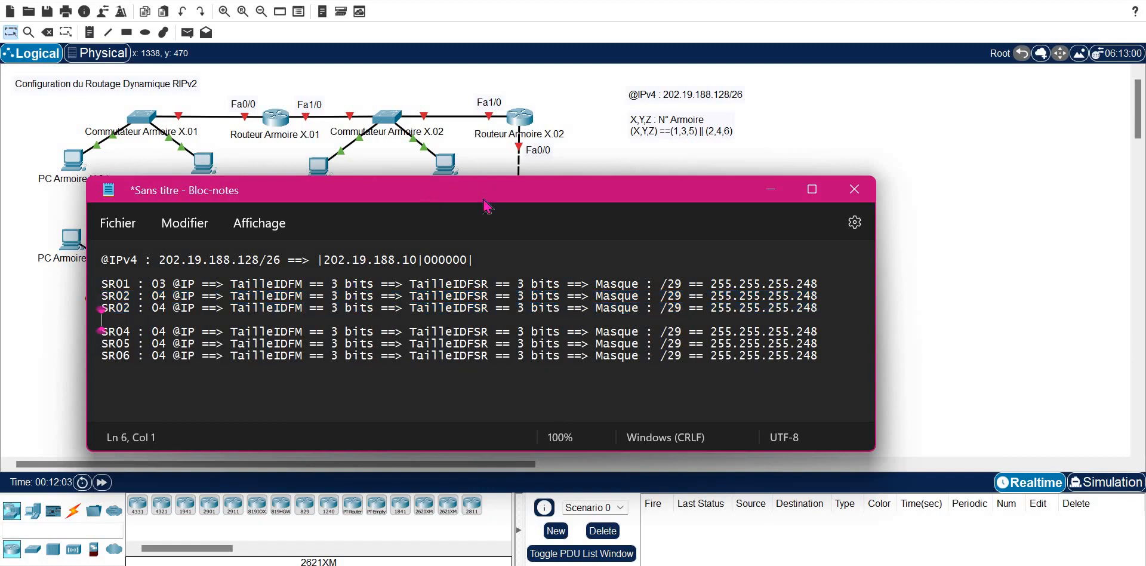
Step: Relabel the duplicate SR02 line as SR03 and remove the empty line below it
drag(484, 200, 513, 181)
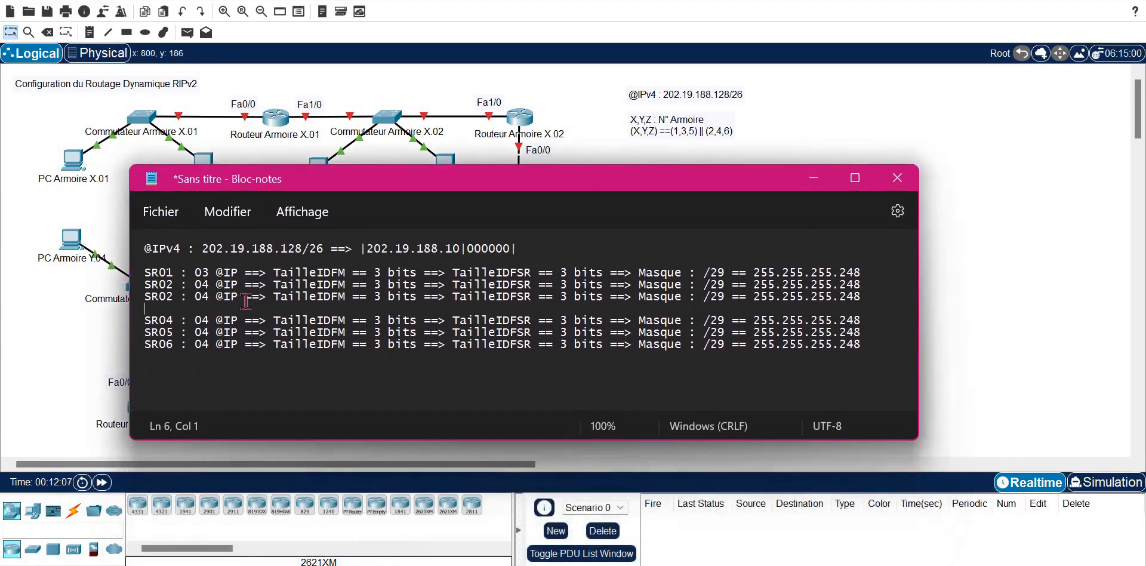
click(177, 297)
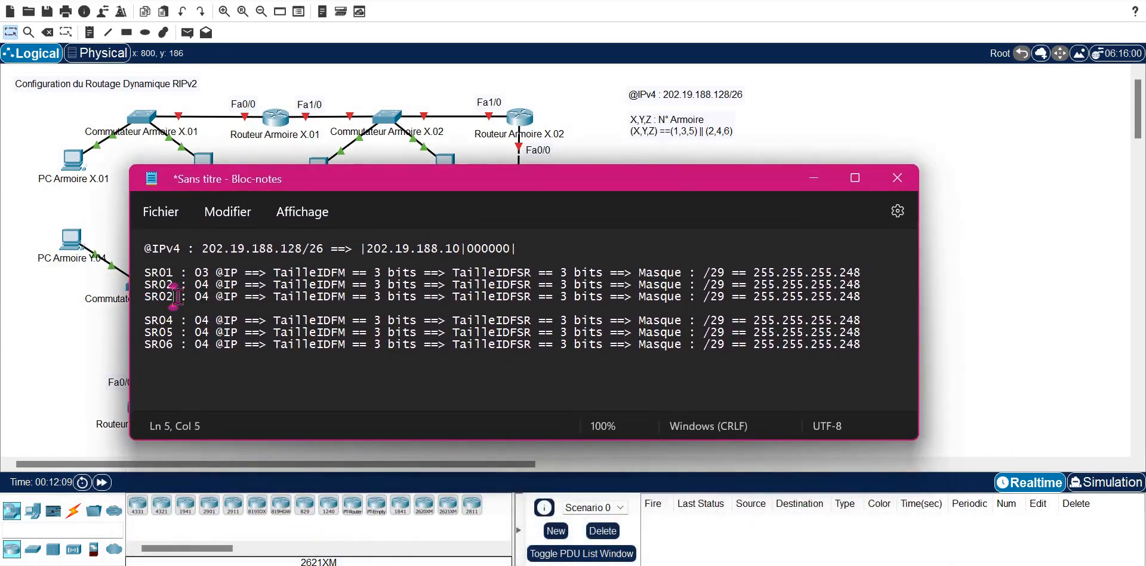
key(BackSpace)
text(3)
key(End)
key(Delete)
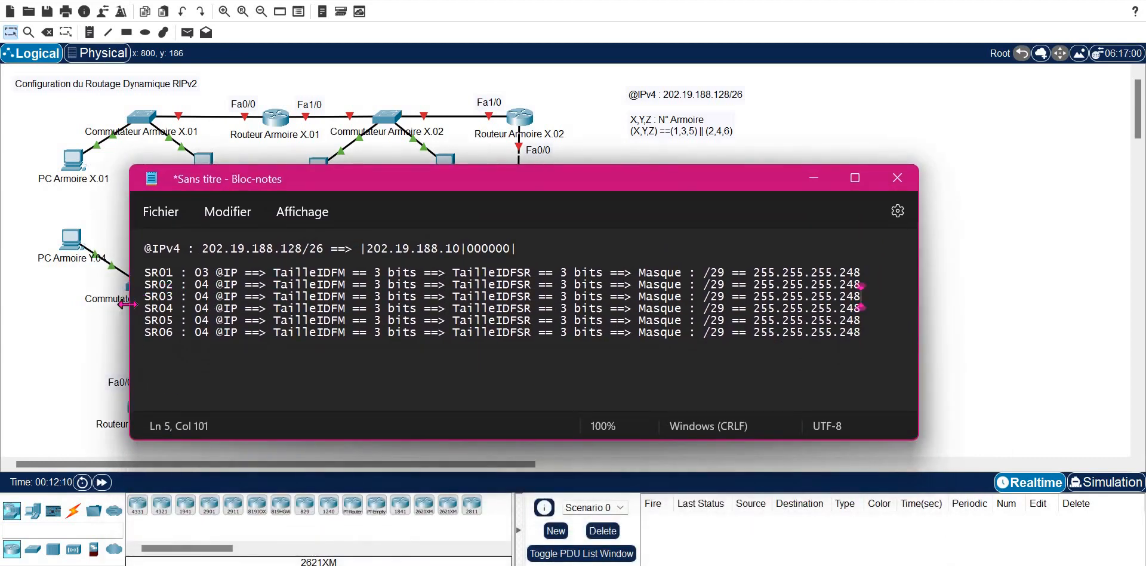
click(211, 295)
key(BackSpace)
text(2)
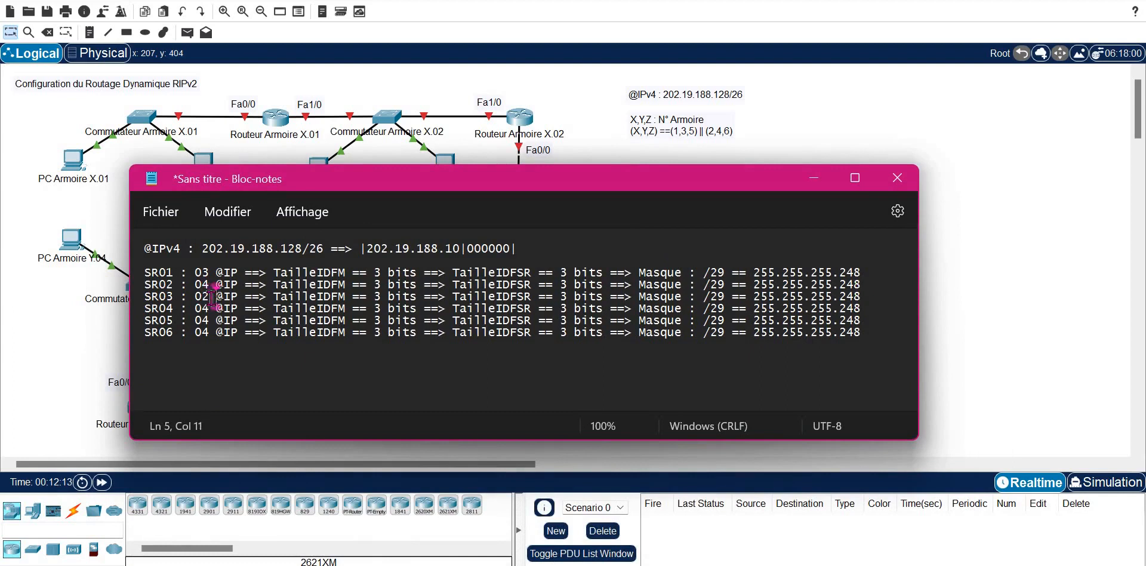
key(ctrl+Right)
key(ctrl+Right)
key(ctrl+Right)
key(ctrl+Right)
key(ctrl+Right)
key(ctrl+Right)
key(ctrl+Left)
key(Left)
key(BackSpace)
text(2)
Step: Set TailleIDFSR to 4 bits in the SR03 line
key(ctrl+Right)
key(ctrl+Right)
key(ctrl+Right)
key(ctrl+Right)
key(Right)
key(Right)
key(Right)
key(BackSpace)
text(4)
Step: Change the SR03 mask to /30 == 255.255.255.252
key(ctrl+Right)
key(ctrl+Right)
key(ctrl+Right)
key(Right)
key(Right)
key(Right)
key(Right)
key(Right)
key(Right)
key(Right)
key(Right)
key(Right)
key(Right)
key(Right)
key(Right)
key(BackSpace)
key(BackSpace)
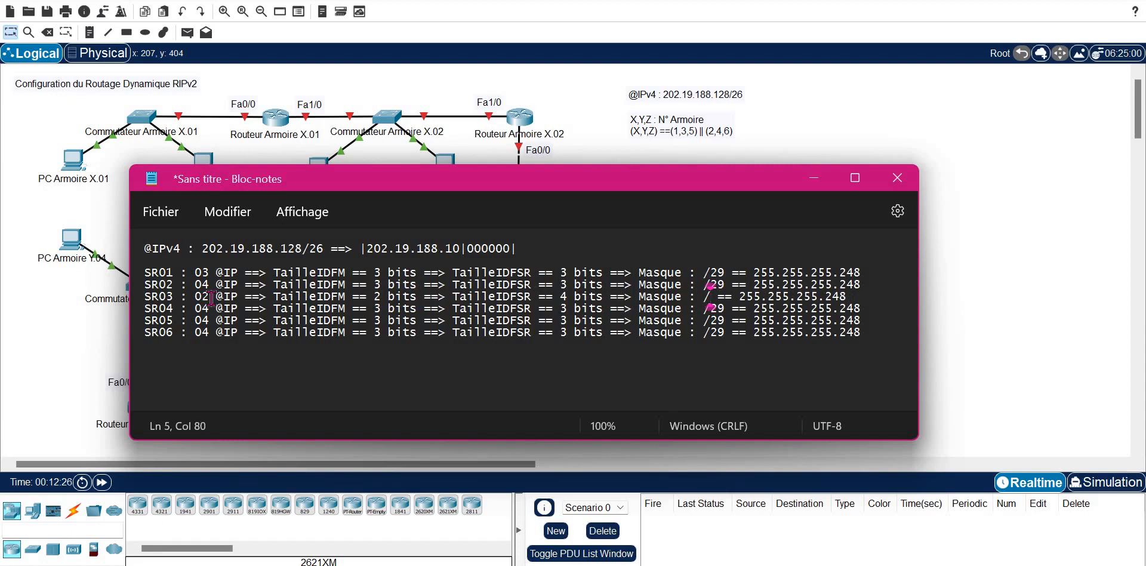
text(30)
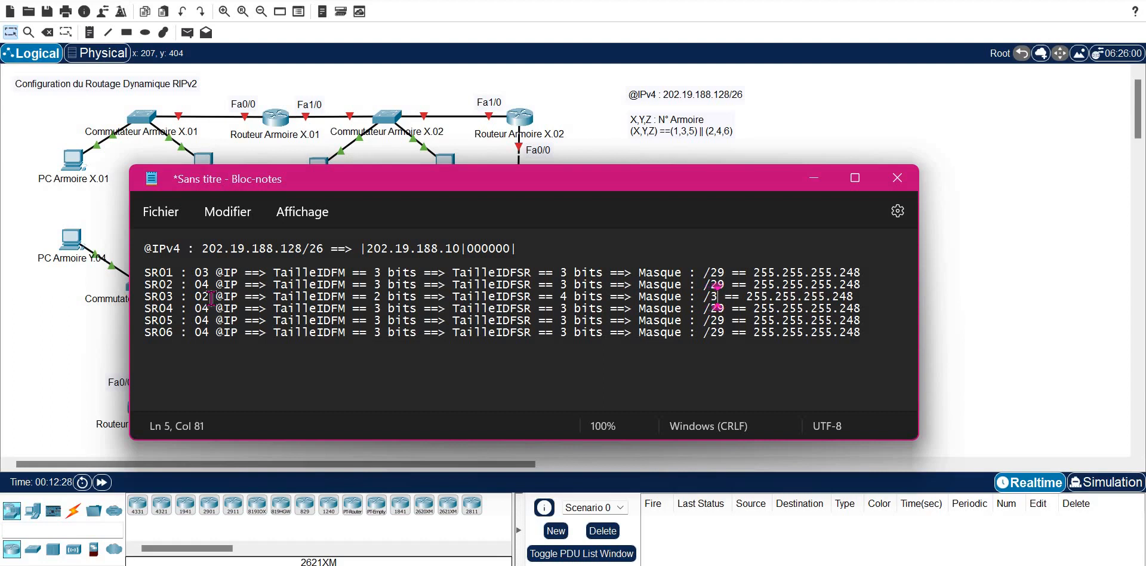
key(Right)
key(Right)
key(Right)
key(Right)
key(Right)
key(Right)
key(Right)
key(Right)
key(Right)
key(Right)
key(Right)
key(Right)
key(Right)
key(Right)
key(Right)
key(Right)
key(Right)
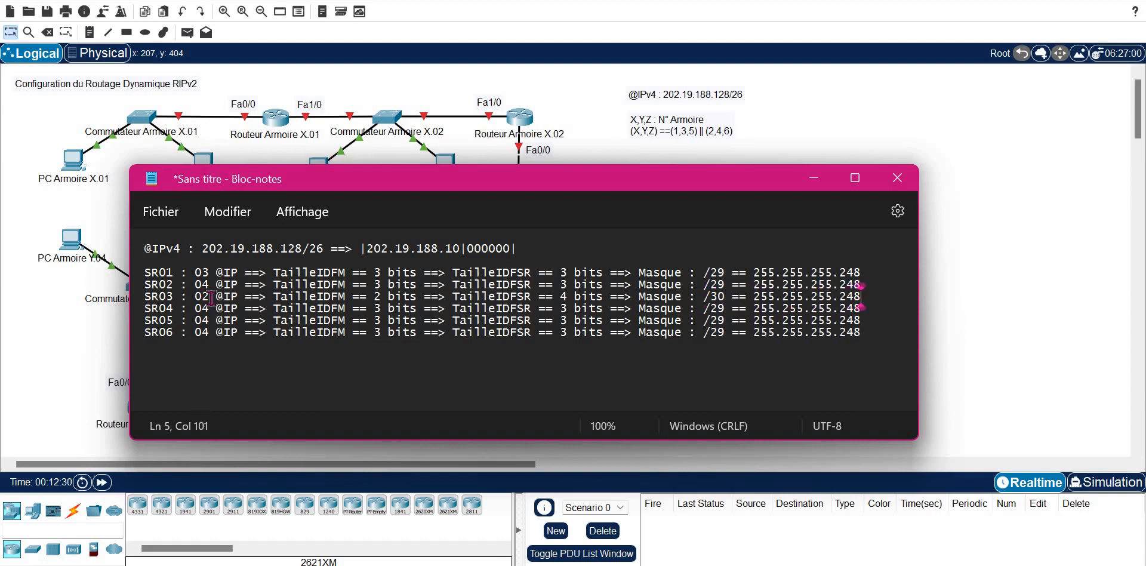
key(Delete)
key(Delete)
text(52)
Step: Paste a copy of the SR02 line below the SR06 line and relabel it SR07
key(Down)
key(Down)
key(Up)
key(Up)
key(Down)
key(Down)
key(Down)
text(µ)
key(BackSpace)
key(Return)
key(ctrl+v)
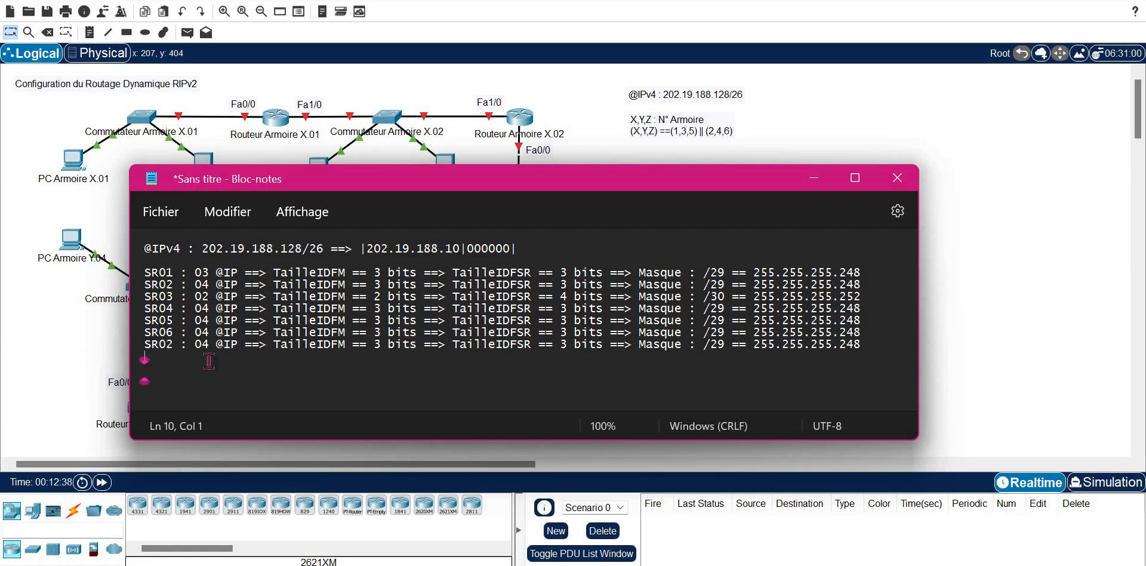
click(177, 344)
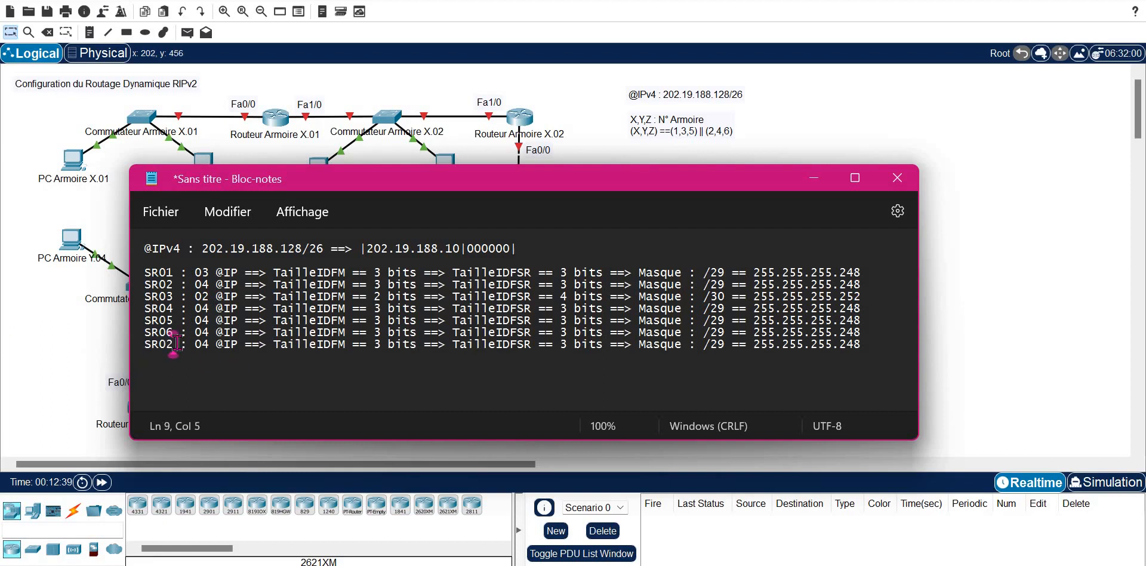
key(BackSpace)
text(7)
key(alt+Tab)
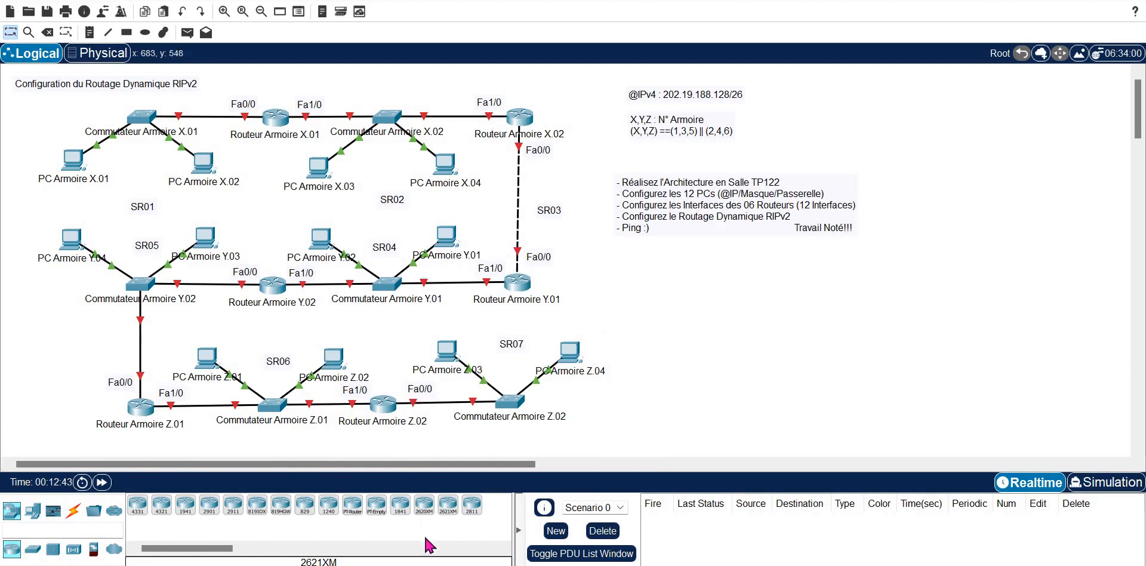
key(alt+Tab)
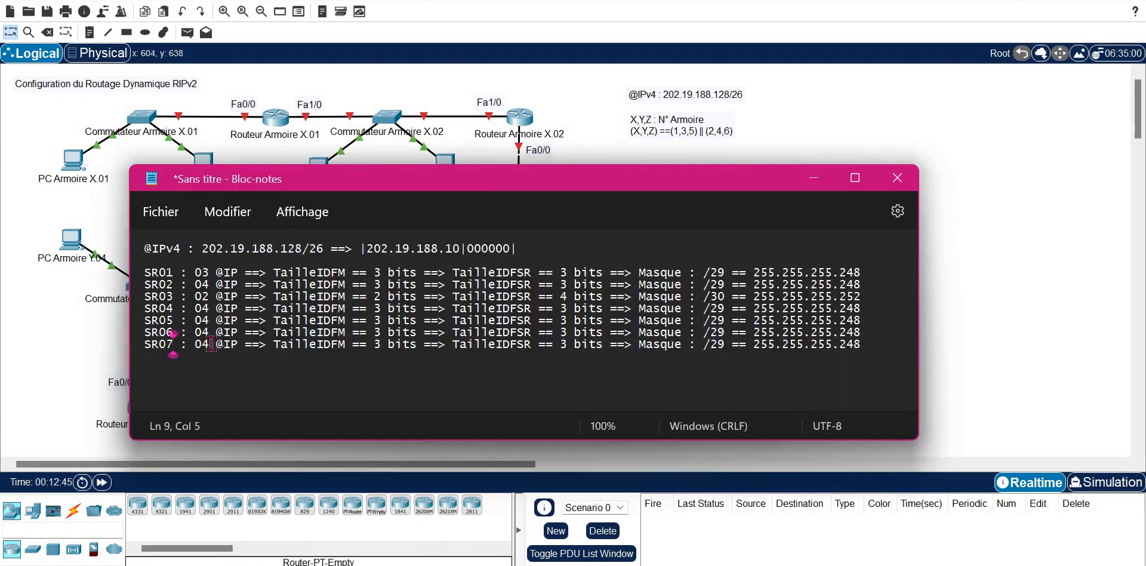
click(211, 344)
key(BackSpace)
text(3)
Step: Add the heading "Plan d'Adressage VLSM :" below the SR07 line, with empty lines before and after it
key(Right)
key(Right)
key(Right)
key(Right)
key(Right)
key(Right)
key(Right)
key(Right)
key(Right)
key(Right)
key(Right)
key(Right)
key(Right)
key(Right)
key(Right)
key(Right)
key(Right)
key(Right)
key(Right)
key(Right)
key(Right)
key(Right)
key(Right)
key(Right)
key(Right)
key(Right)
key(Right)
key(Right)
key(Right)
key(Right)
key(Right)
key(Right)
key(Right)
key(Right)
key(Right)
key(Right)
key(Right)
key(Right)
key(Right)
key(Right)
key(Right)
key(Right)
key(Right)
key(Return)
key(Return)
key(Return)
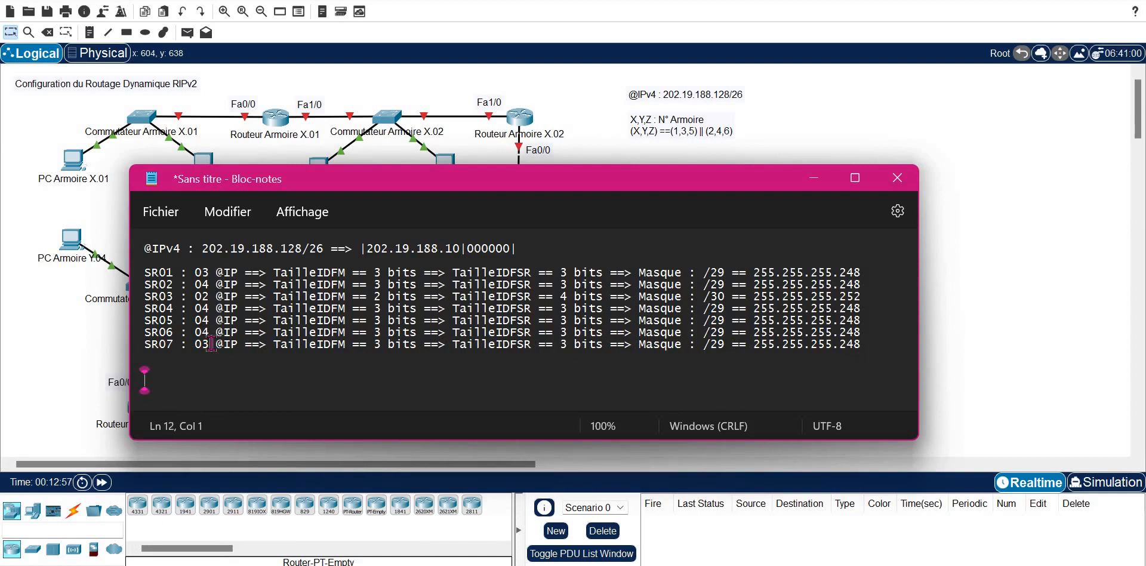
text(Plan d')
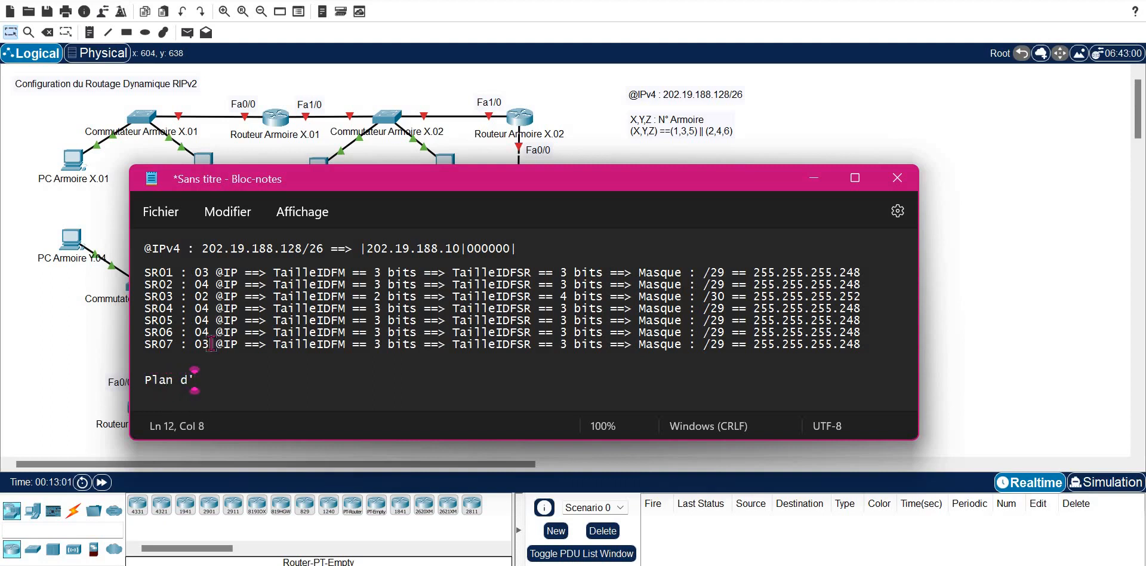
text(Adressage )
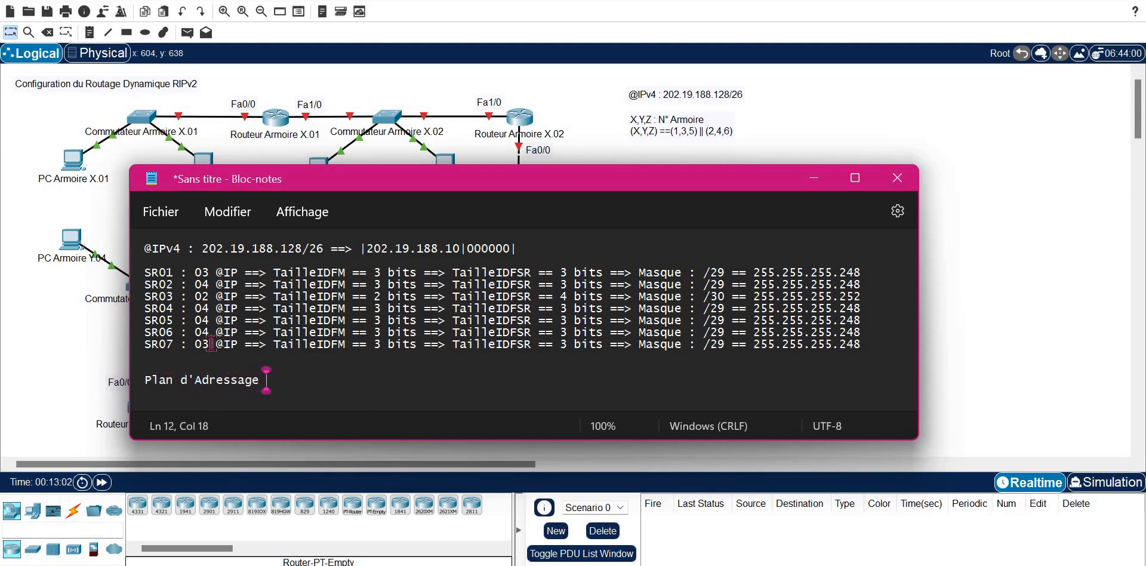
text(VLSM )
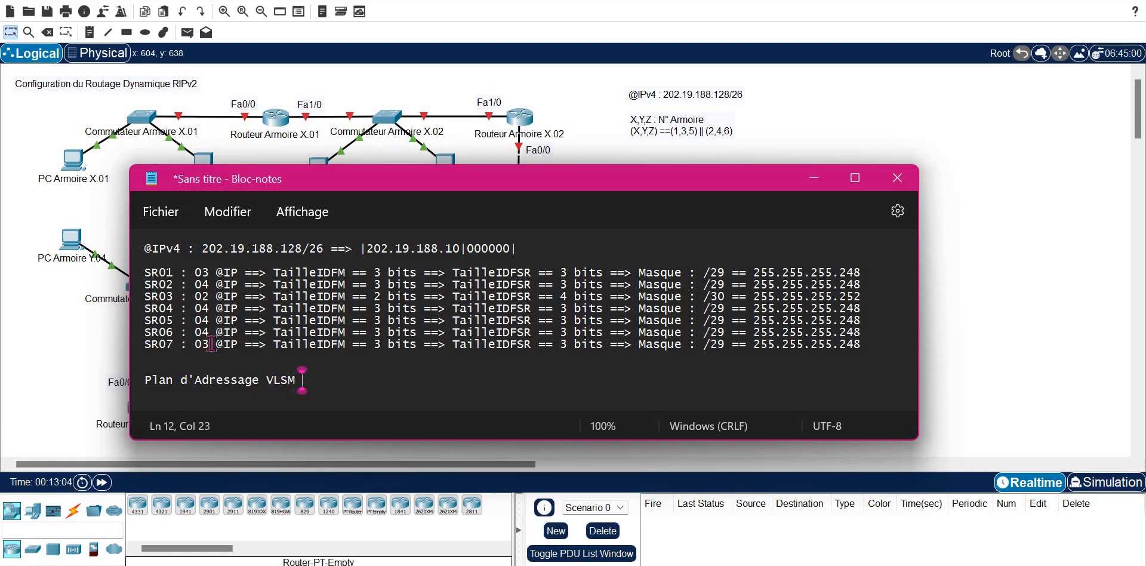
text(:)
key(Return)
key(Return)
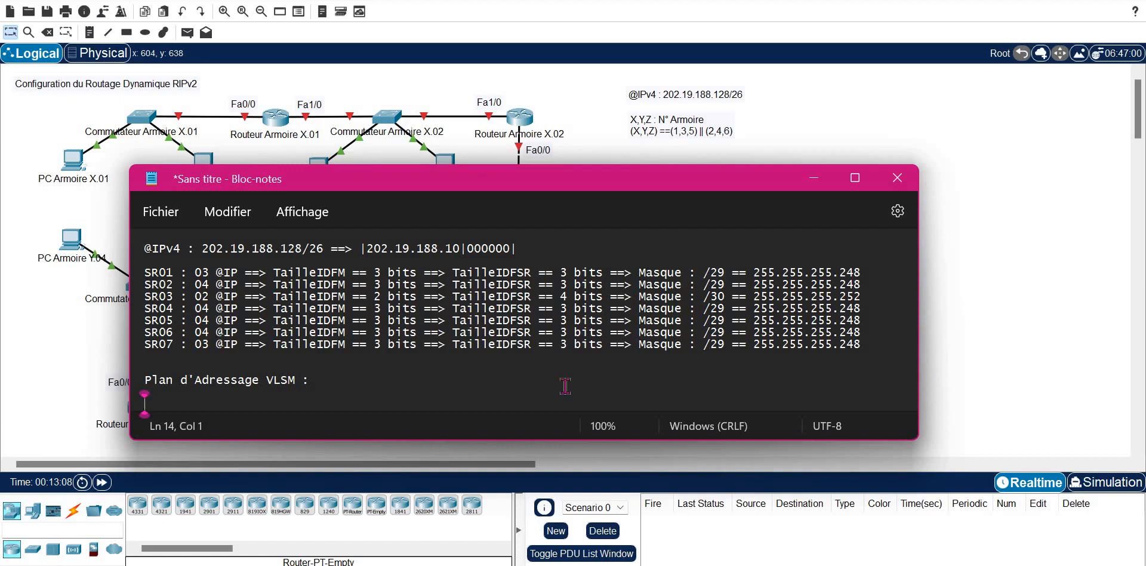
Step: Make writing room below the VLSM heading by adding empty lines and removing the surplus ones
key(Return)
key(Return)
key(Return)
key(Return)
key(Return)
key(Return)
key(Return)
key(Return)
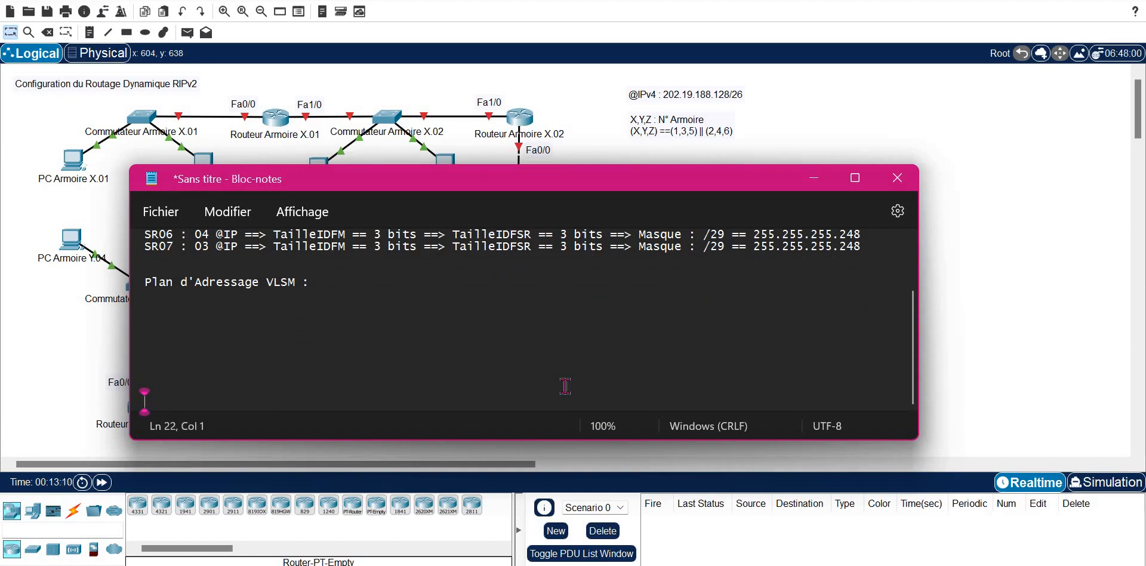
key(BackSpace)
key(BackSpace)
key(BackSpace)
key(BackSpace)
key(BackSpace)
key(BackSpace)
key(BackSpace)
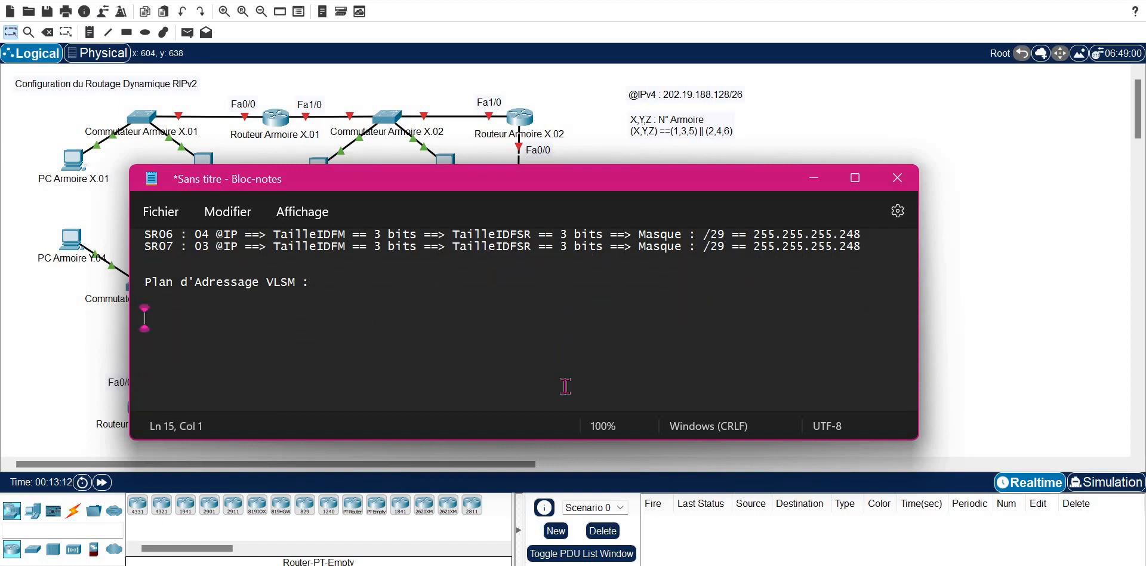
Step: Start the addressing table's header row with vertical bars as column separators, and enter SR as the first column heading
text(|||||||||)
key(Left)
key(Left)
key(Left)
key(Left)
key(Left)
key(Left)
key(Left)
key(Left)
text(SR)
key(Right)
key(Left)
key(Left)
key(Left)
key(Left)
key(Right)
key(Right)
key(Right)
key(Right)
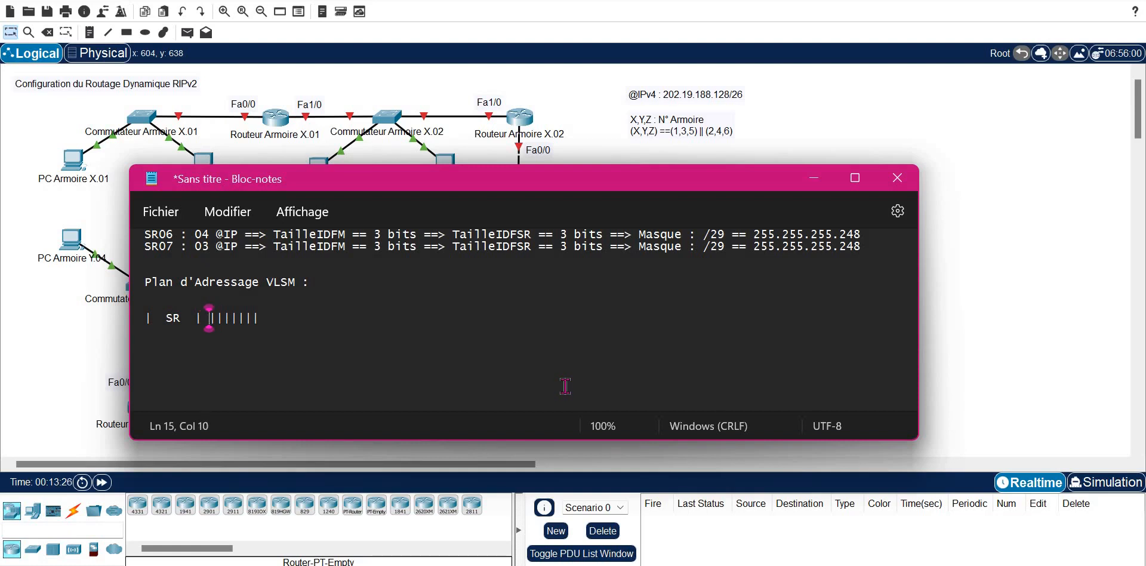
text(IDF SR  |@IP S)
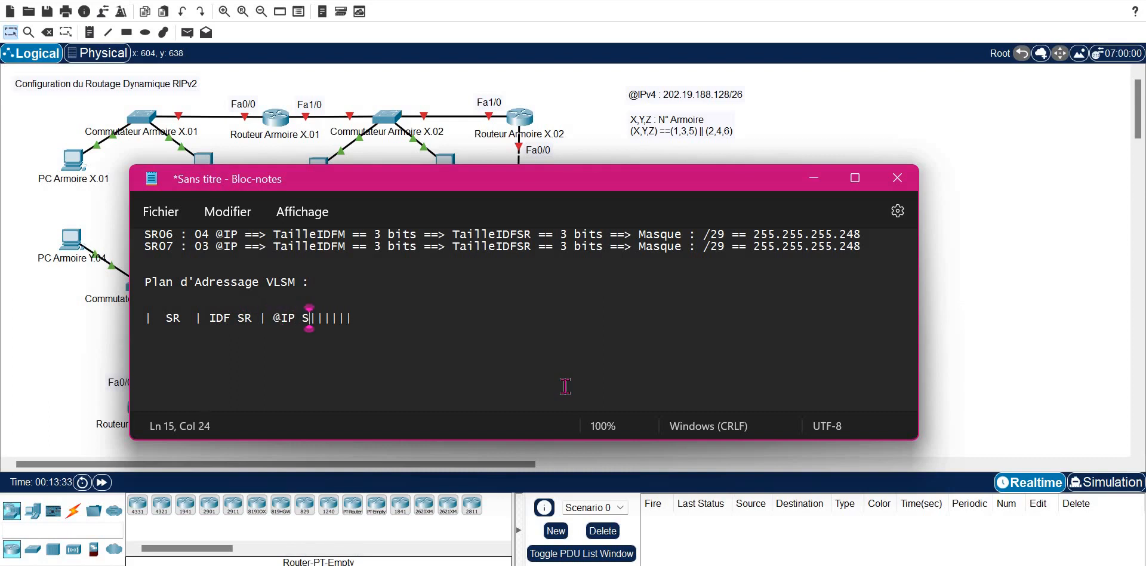
text(R| @IP )
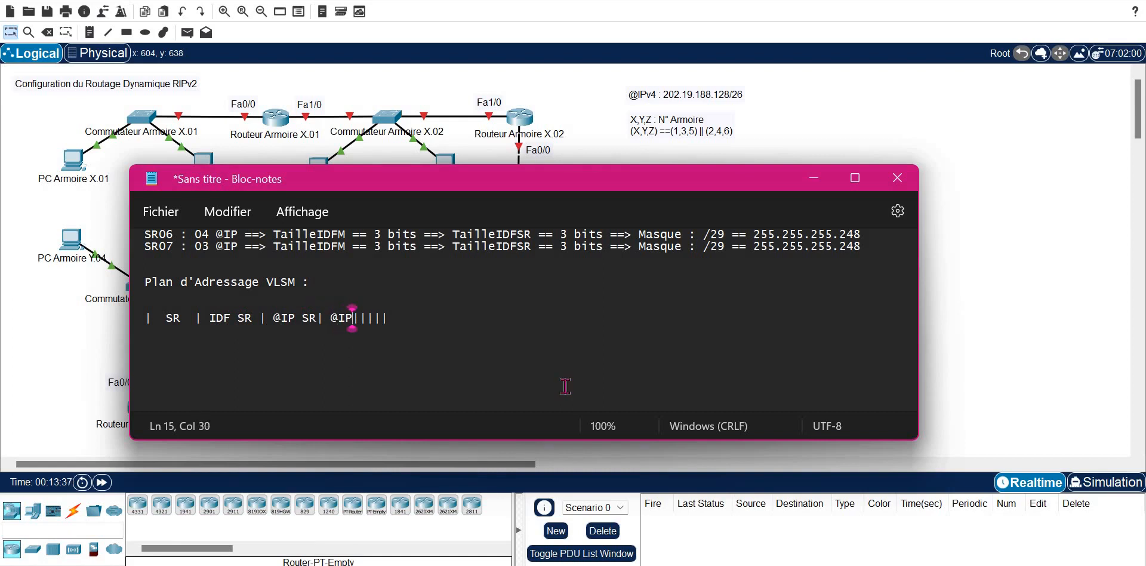
text(Diffusion )
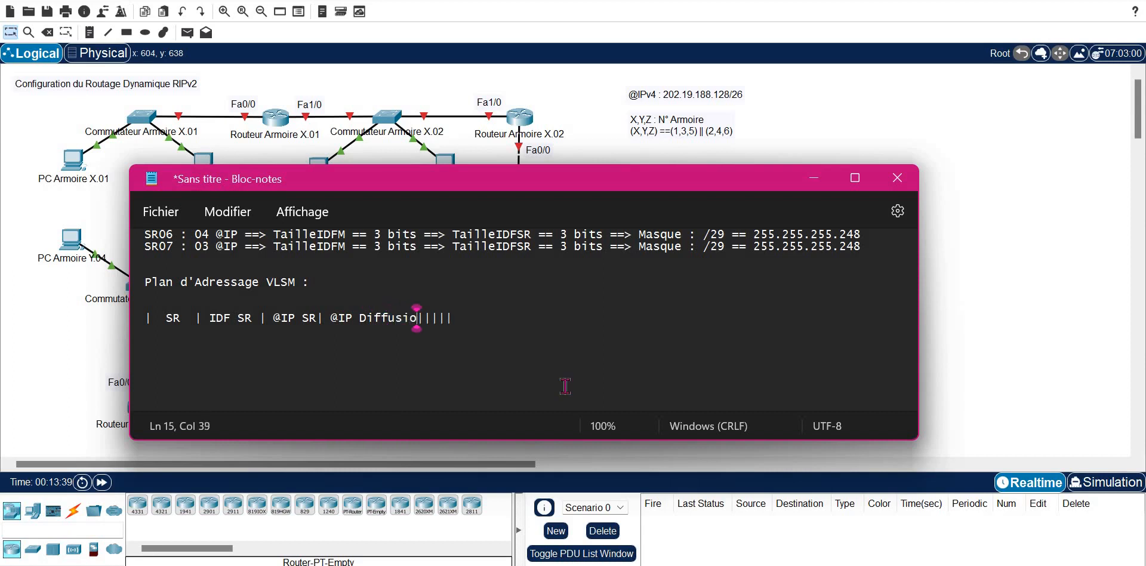
text(| Première @)
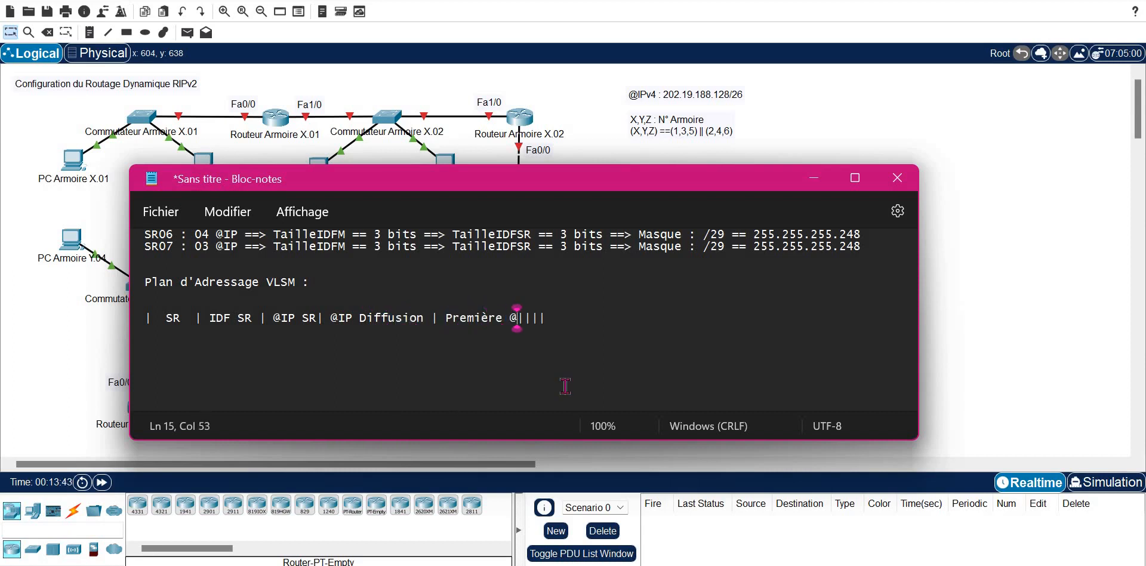
text(IP | De)
text(rnière )
text(@IP|)
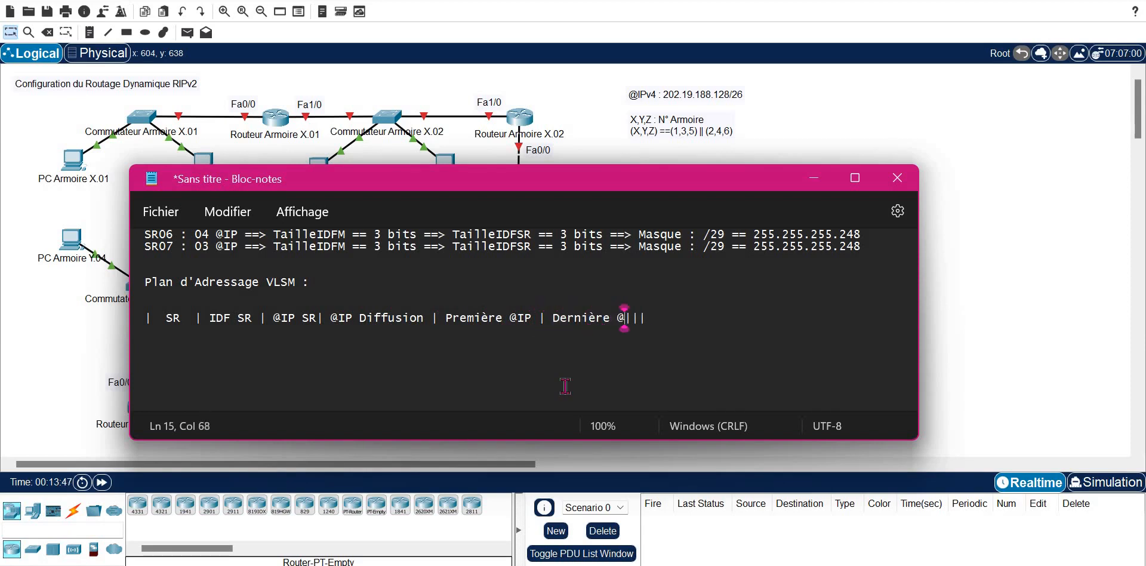
key(BackSpace)
text(|)
Step: Add a row of five vertical bars below the table header for the first subnet entry
key(Return)
text(|||||-)
key(BackSpace)
key(Left)
key(Left)
key(Left)
key(Left)
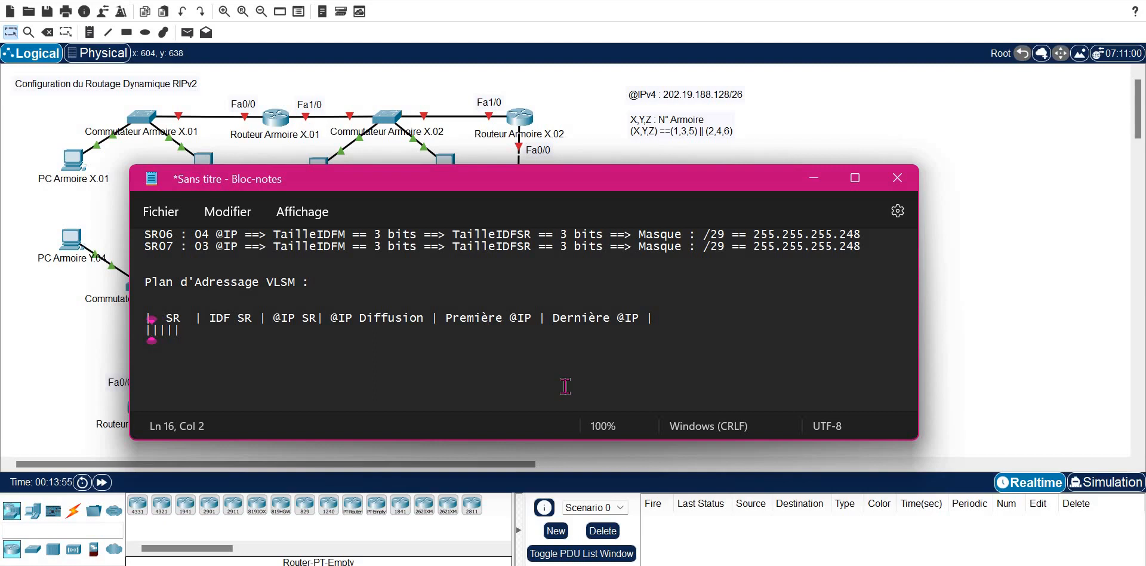
key(Up)
key(Up)
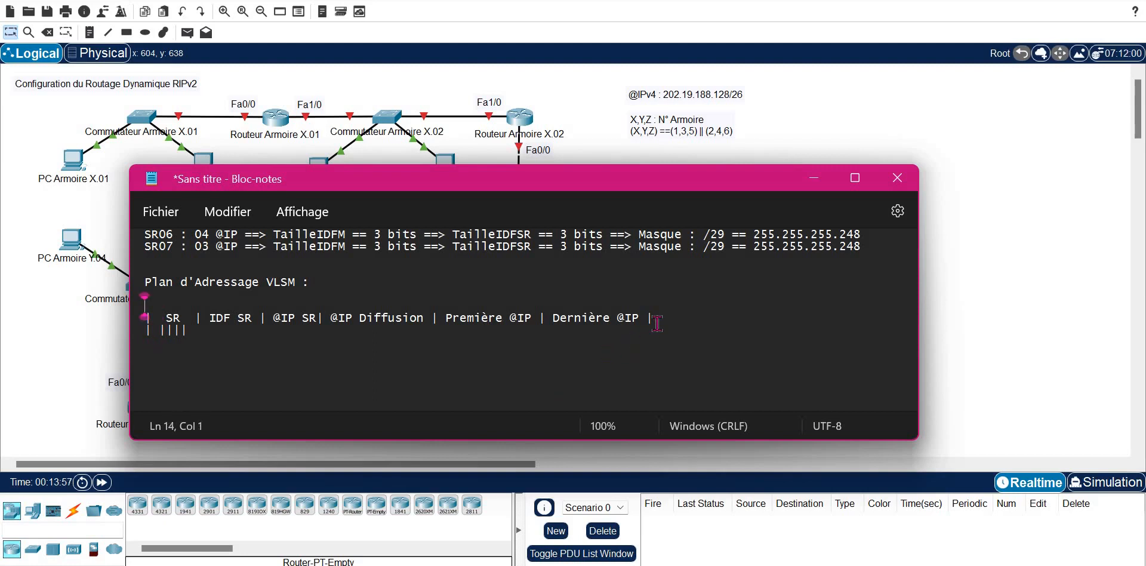
key(Up)
key(Up)
key(Up)
key(Up)
key(Up)
key(Up)
key(Up)
key(Up)
key(Up)
key(Up)
key(Up)
key(Up)
key(Up)
key(Right)
key(Right)
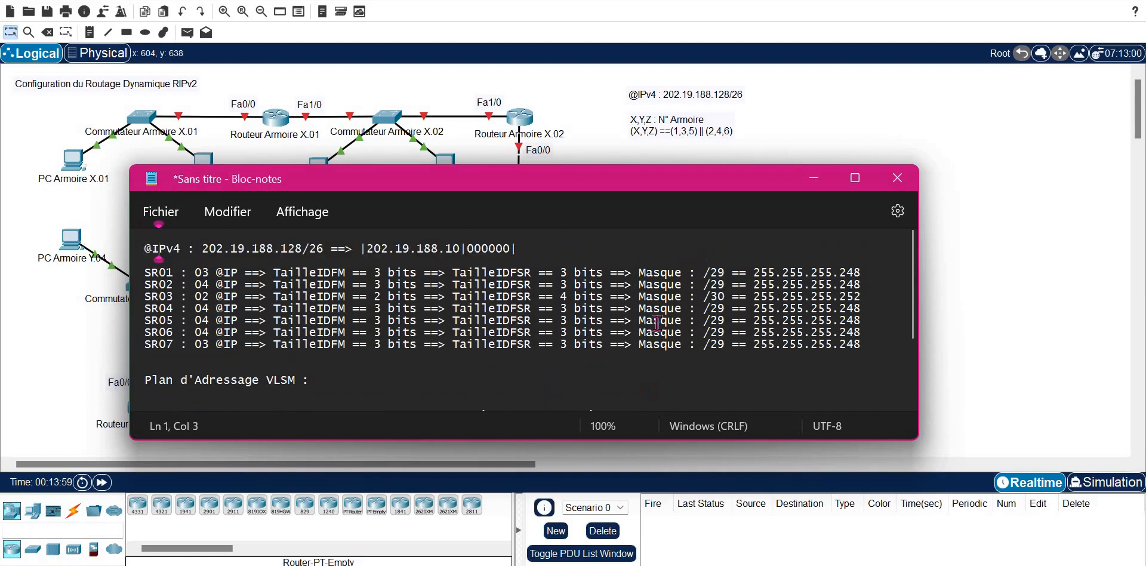
key(Down)
key(Down)
key(Down)
key(Down)
key(Down)
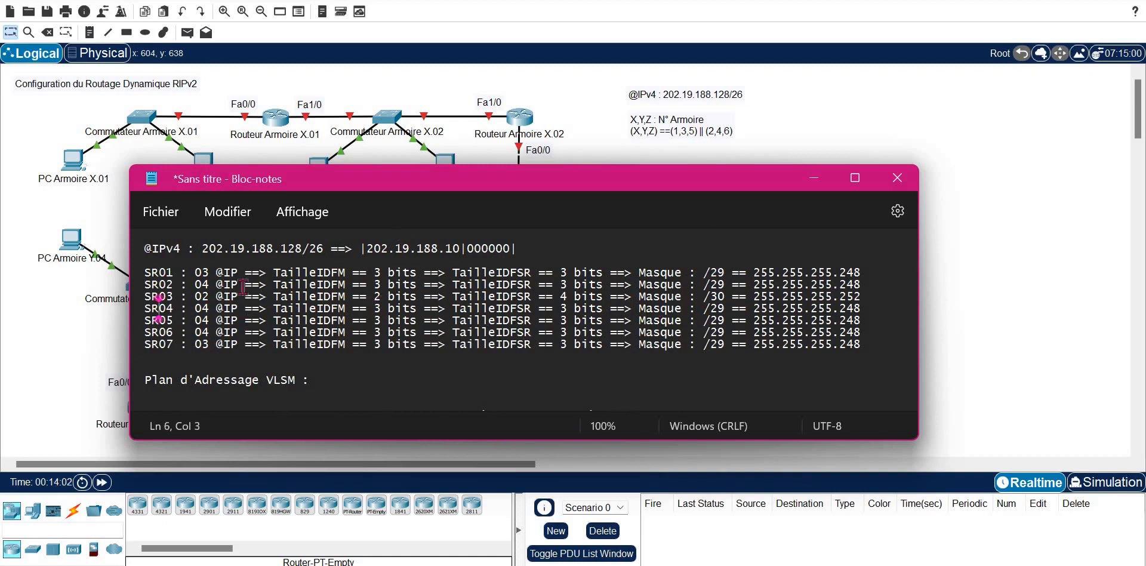
click(359, 332)
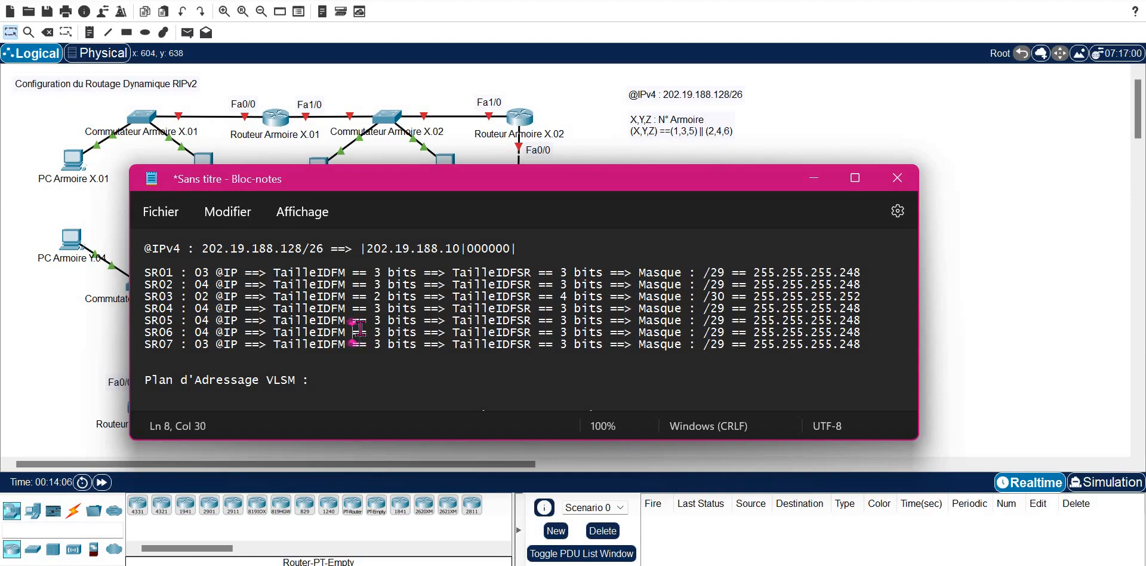
key(Left)
key(Left)
key(Left)
key(Left)
key(Left)
key(Left)
key(Left)
key(Left)
key(Left)
key(Left)
key(Left)
key(Left)
key(Left)
key(Left)
key(Left)
key(Left)
key(Left)
key(Left)
key(Left)
key(Left)
key(Up)
key(Up)
key(Up)
key(Down)
key(Down)
key(Down)
key(Down)
key(Down)
key(Down)
key(Down)
key(Down)
key(Down)
key(Down)
key(Down)
key(Down)
key(Down)
key(Down)
key(Up)
key(Up)
key(Up)
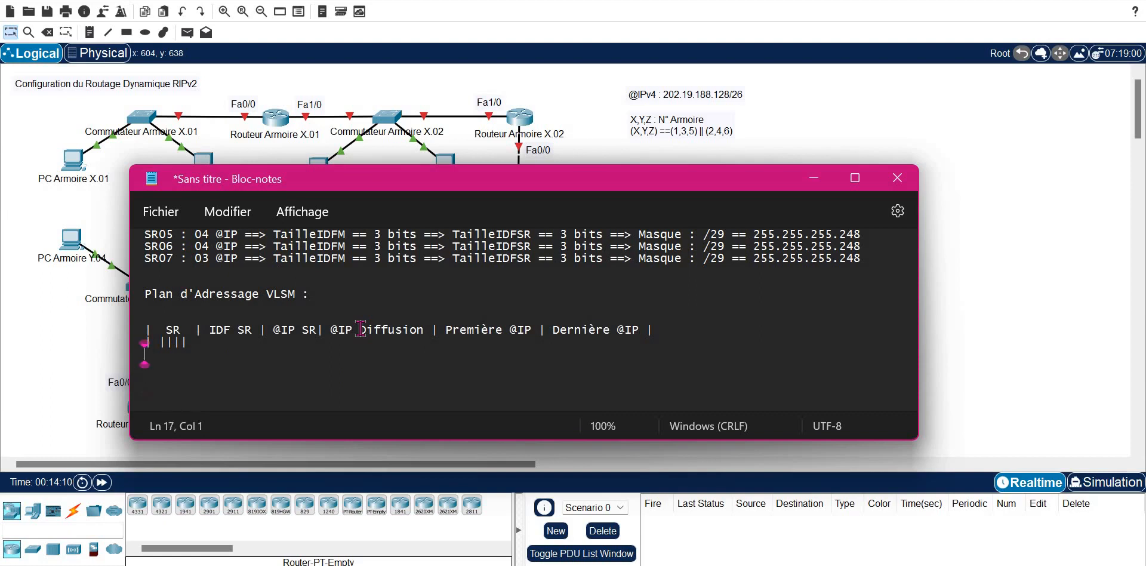
Step: Enter SR02 in the SR column of the table's first row
key(Right)
key(Right)
text(SR02 |)
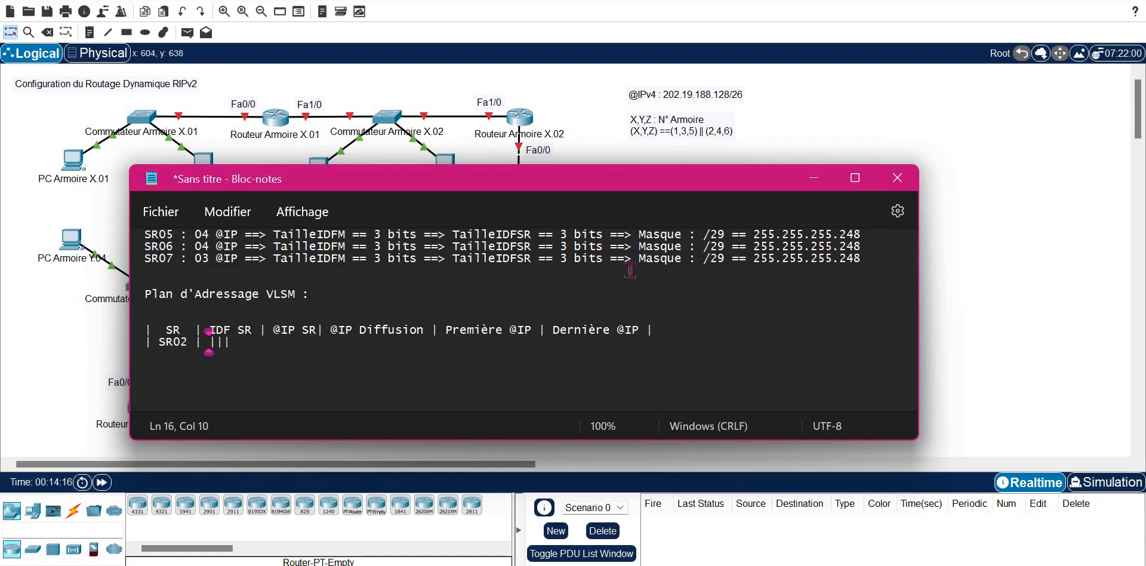
double_click(697, 183)
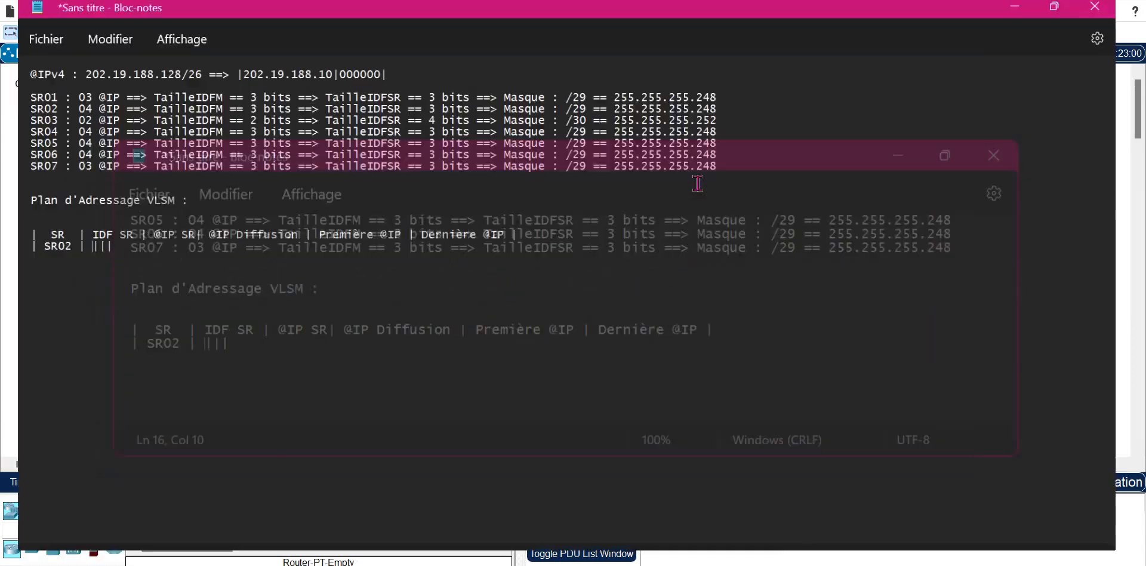
drag(392, 50, 226, 50)
key(ctrl+c)
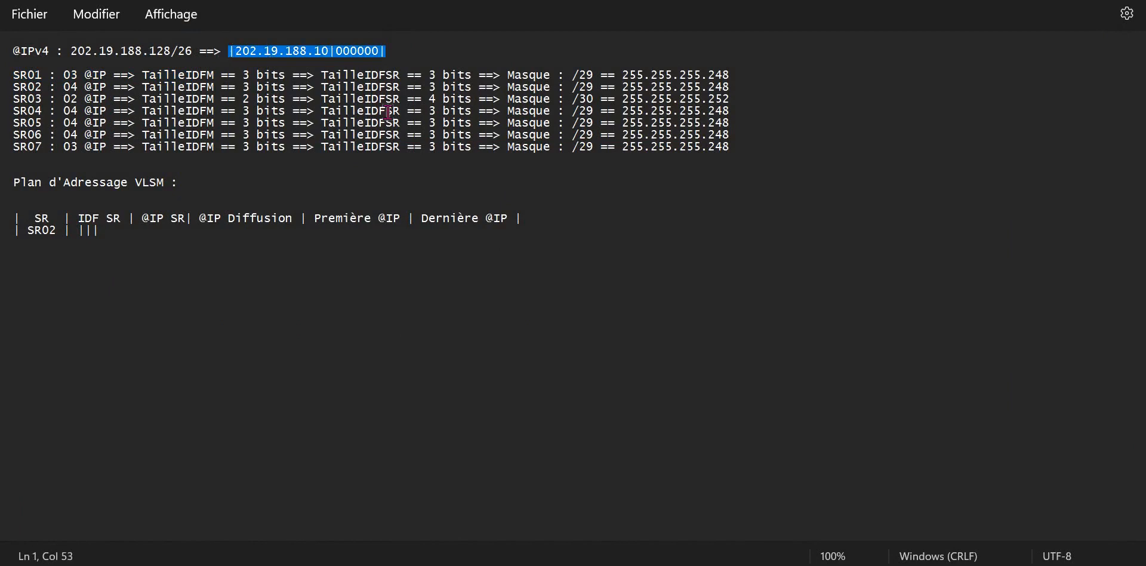
click(87, 232)
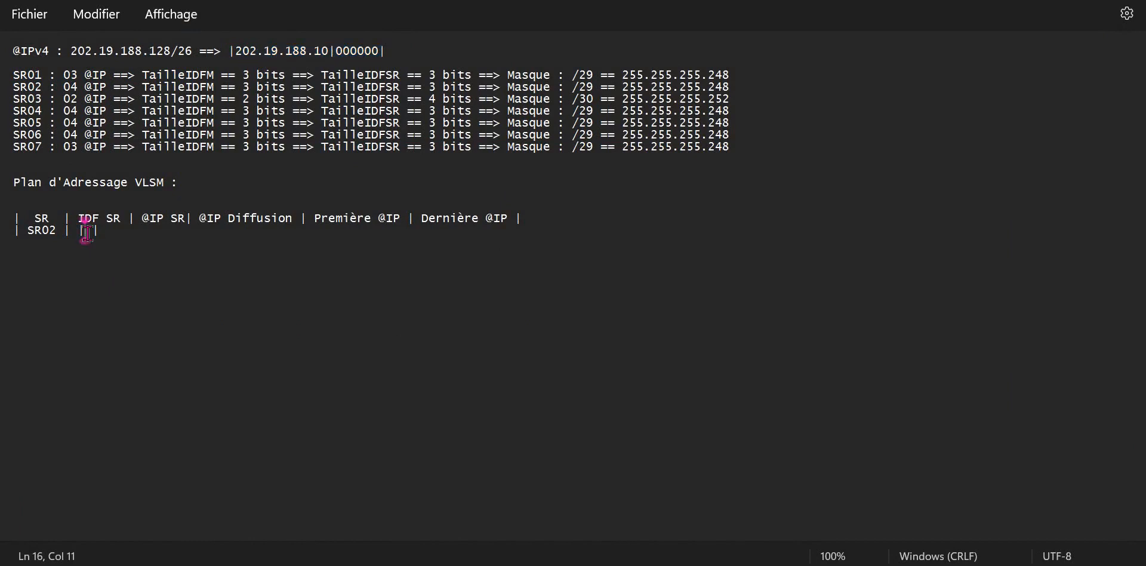
key(ctrl+v)
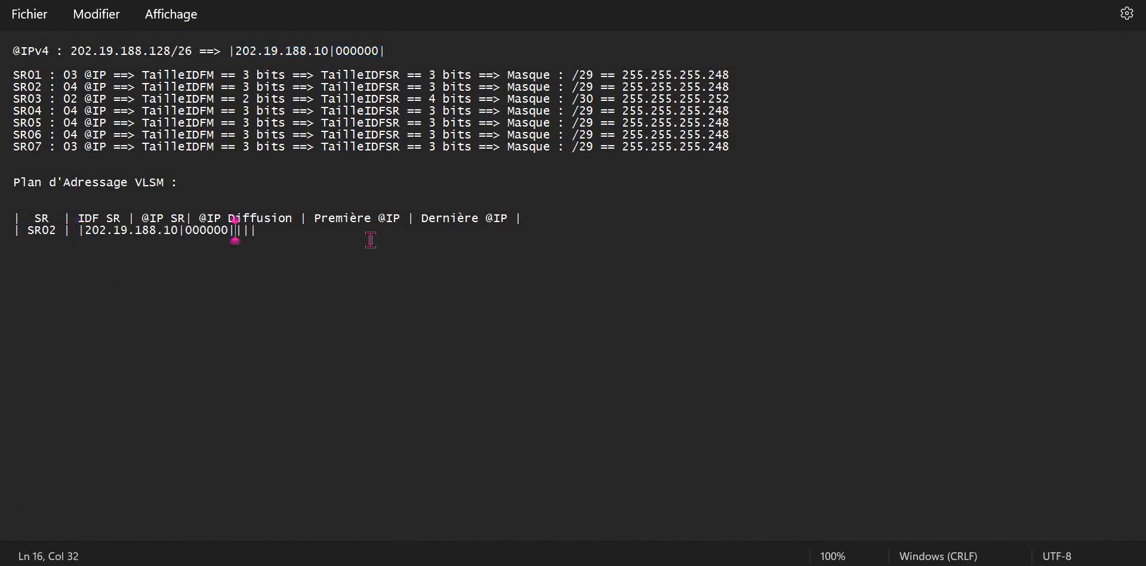
Step: Widen the IDF SR column in the header row with spaces to fit the address copied into the SR02 row
key(Up)
key(Left)
key(Left)
key(Left)
key(Left)
key(Left)
key(Left)
key(Left)
key(Left)
key(Left)
key(Left)
key(Left)
key(Left)
key(Left)
key(Left)
key(Left)
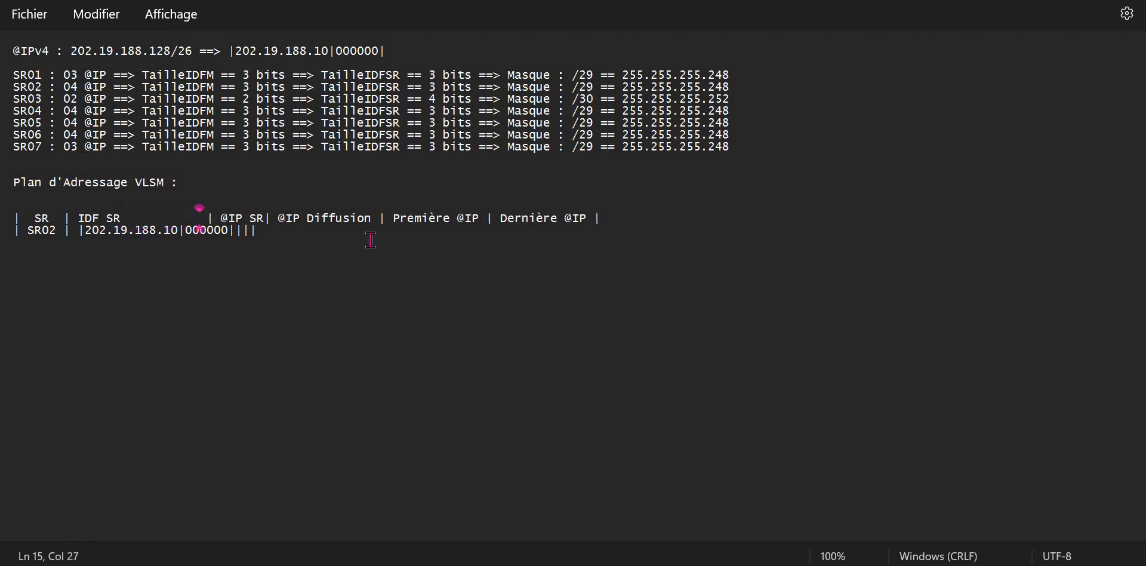
key(Down)
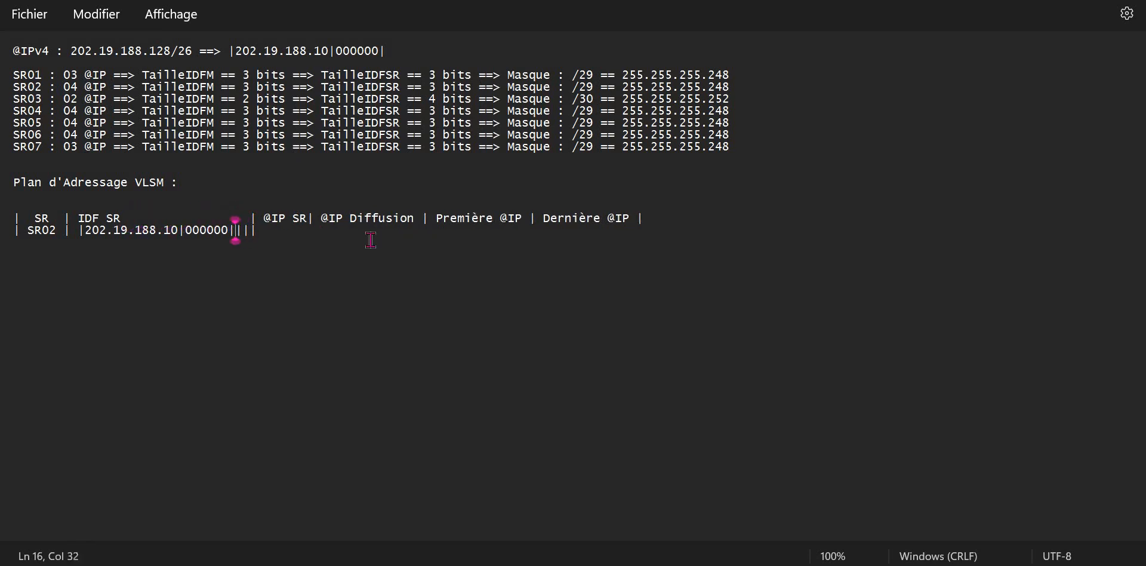
Step: Delete the copied address |202.19.188.10|000000| from the SR02 row's IDF SR column
key(Left)
key(Left)
key(Left)
key(Left)
key(Left)
key(Left)
key(Left)
key(Left)
key(Left)
key(Left)
key(Left)
key(Left)
key(Left)
key(Left)
key(Left)
key(Left)
key(Left)
key(Left)
key(Left)
key(Left)
key(Right)
key(Right)
key(Right)
key(Right)
key(Right)
key(Right)
key(Right)
key(Right)
key(Right)
key(Right)
key(Right)
key(Right)
key(Right)
key(Right)
key(Right)
key(Right)
key(Right)
key(Right)
key(Right)
key(Right)
key(Right)
key(Right)
key(BackSpace)
key(BackSpace)
key(BackSpace)
key(BackSpace)
key(BackSpace)
key(BackSpace)
key(BackSpace)
key(BackSpace)
key(BackSpace)
key(BackSpace)
key(BackSpace)
key(BackSpace)
key(BackSpace)
key(BackSpace)
key(BackSpace)
key(BackSpace)
key(BackSpace)
key(BackSpace)
key(BackSpace)
key(BackSpace)
key(BackSpace)
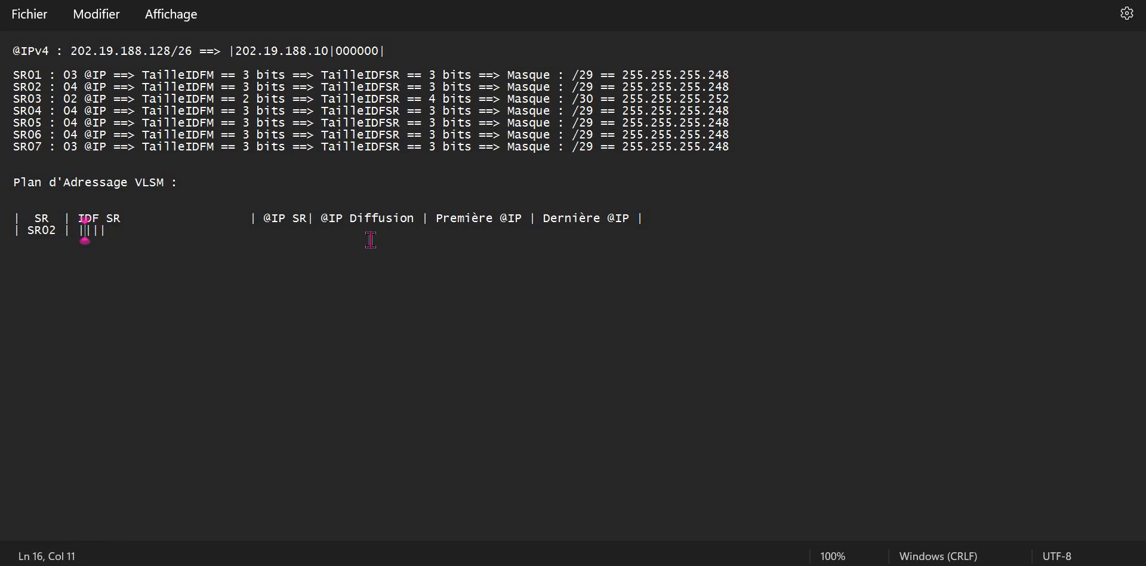
Step: Narrow the IDF SR column in the header row by removing the extra spaces after its title
click(249, 215)
key(BackSpace)
key(BackSpace)
key(BackSpace)
key(BackSpace)
key(BackSpace)
key(BackSpace)
key(BackSpace)
key(BackSpace)
key(BackSpace)
key(BackSpace)
key(BackSpace)
key(BackSpace)
key(BackSpace)
key(BackSpace)
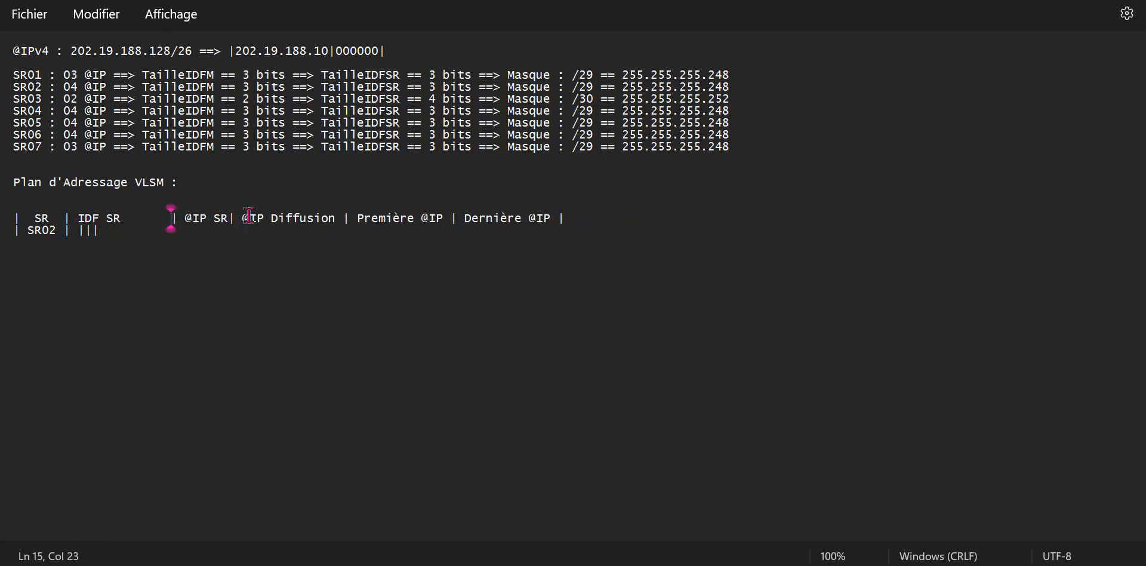
key(BackSpace)
key(BackSpace)
key(BackSpace)
key(BackSpace)
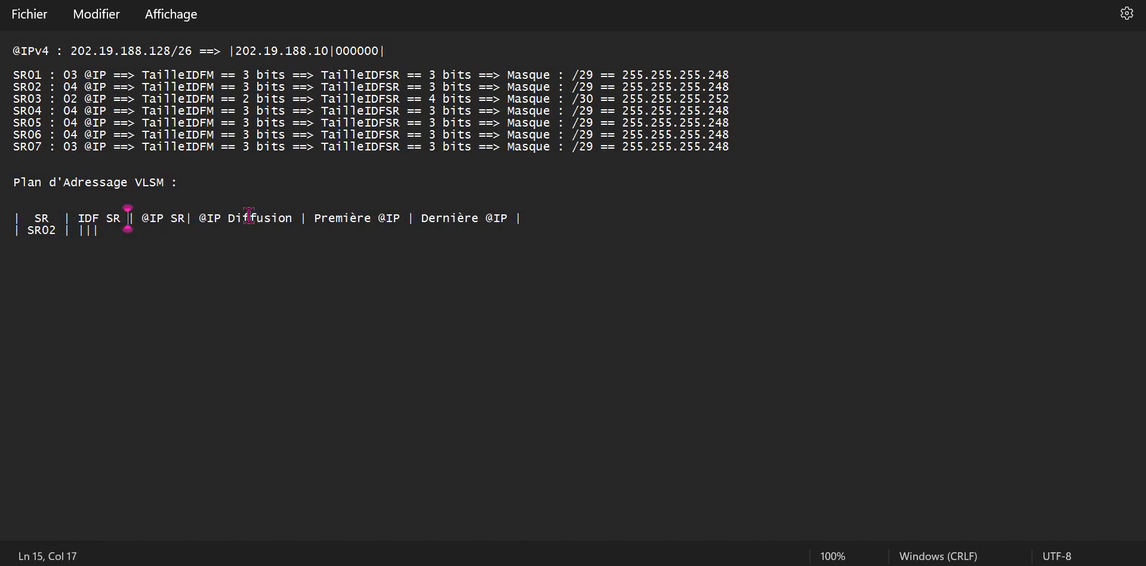
key(Down)
text(000)
text(|202.19.188.10|000000|)
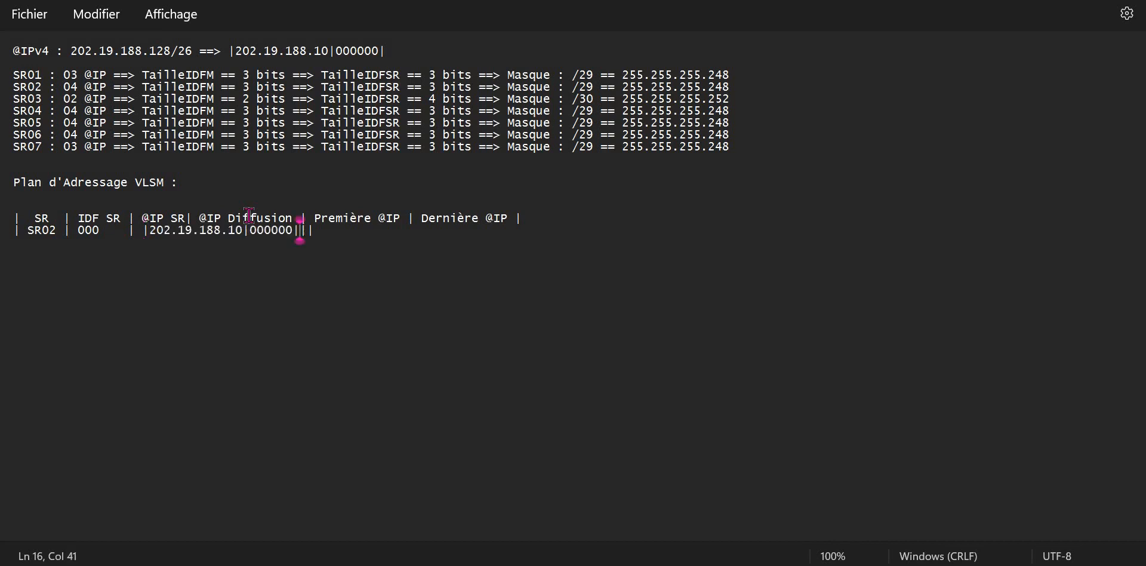
key(Up)
key(Left)
key(Left)
key(Left)
key(Left)
key(Left)
key(Left)
key(Left)
key(Left)
key(Left)
key(Left)
key(Left)
key(Left)
key(Left)
key(Left)
key(Left)
key(Left)
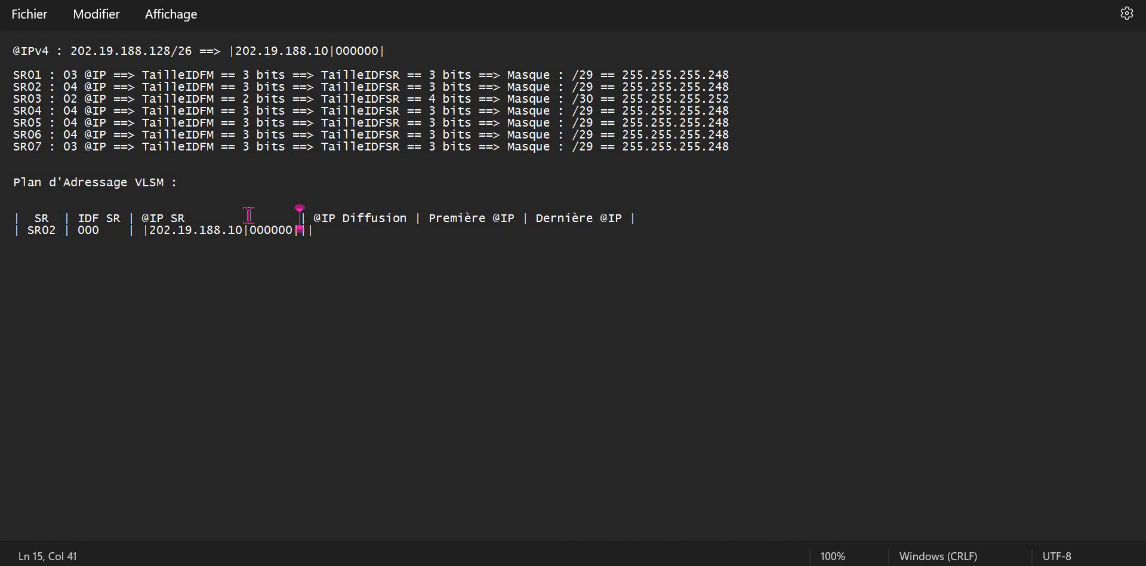
key(Left)
key(Right)
key(Left)
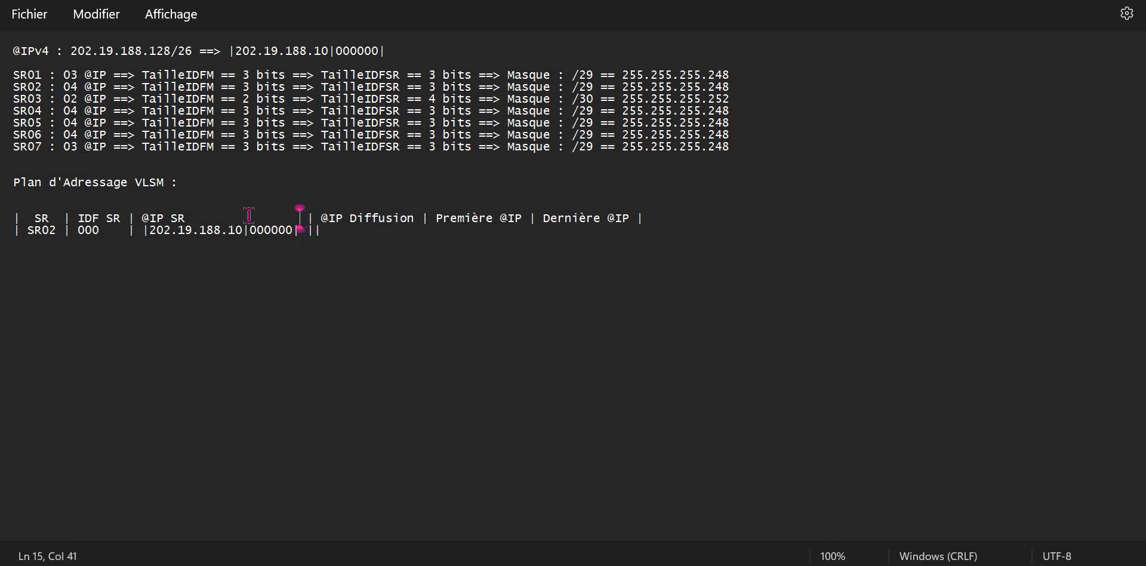
key(Left)
key(Left)
key(Left)
key(Left)
text(|)
key(Delete)
key(ctrl+z)
key(Left)
key(Left)
key(Left)
key(Left)
key(Left)
key(Left)
key(Left)
key(Left)
key(Left)
key(Left)
key(Left)
key(Down)
key(Right)
key(Right)
key(Right)
key(Right)
key(Right)
key(Right)
key(Right)
key(Right)
key(Right)
key(Right)
key(Right)
text(|)
key(Right)
key(Right)
key(Right)
text(| )
text(== )
text(202)
text(.19)
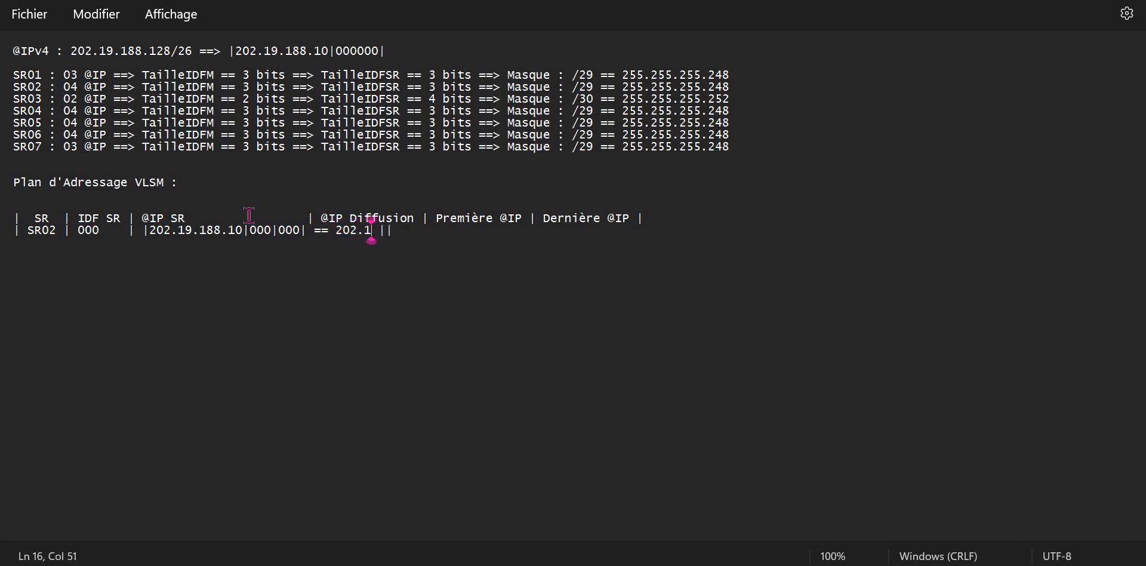
text(.188.128)
key(Up)
key(Left)
key(Left)
key(Left)
key(Left)
key(Left)
key(Left)
key(Left)
key(Left)
key(Left)
key(Left)
key(Left)
key(Left)
key(Left)
key(Left)
key(Left)
key(Left)
key(Left)
key(Left)
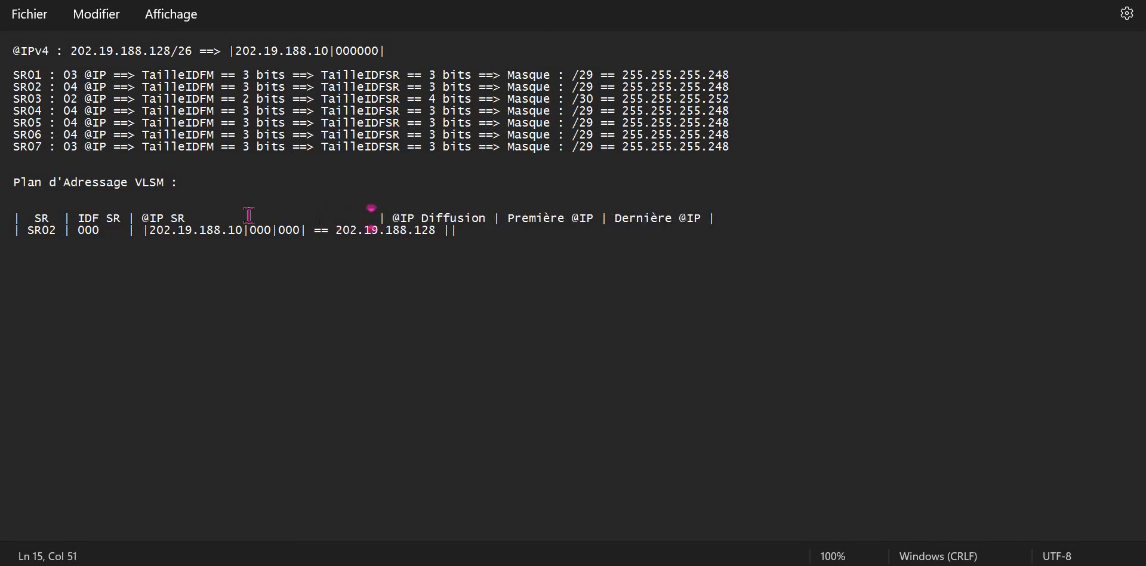
key(Down)
key(Right)
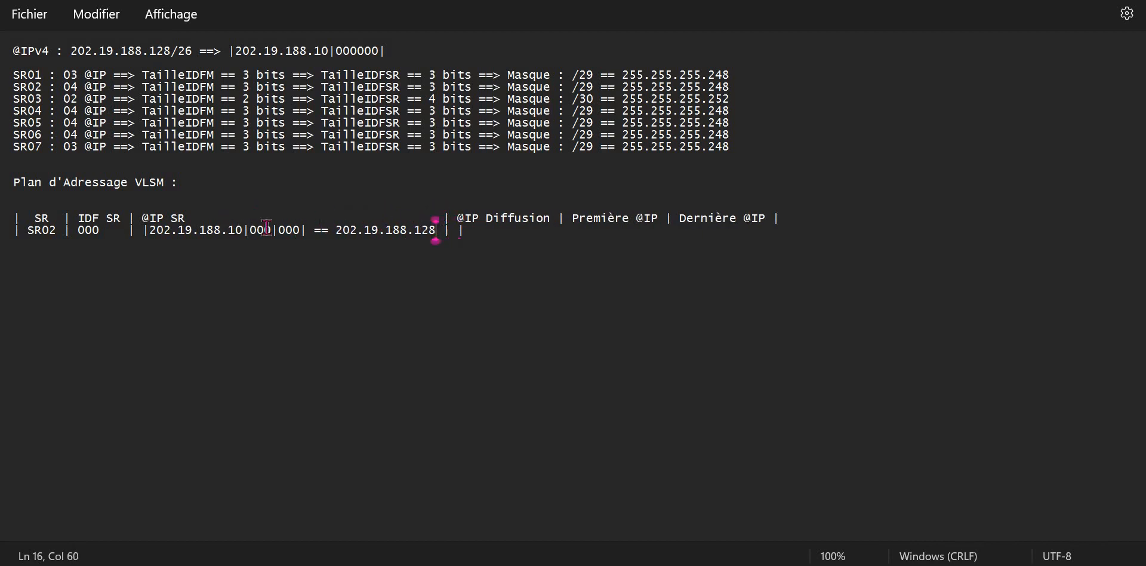
drag(437, 232, 142, 230)
key(ctrl+c)
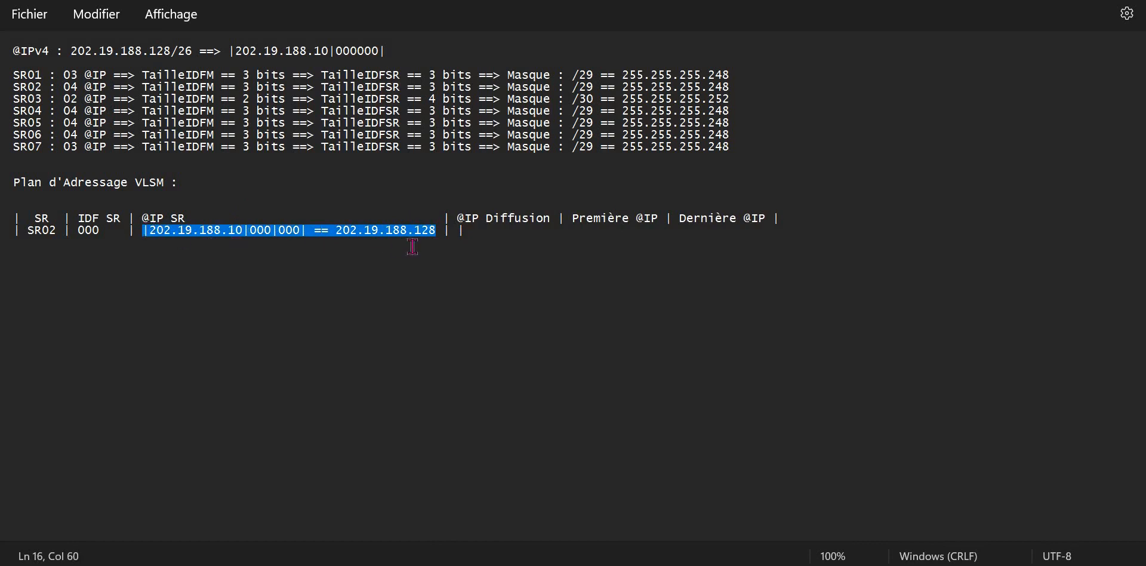
click(488, 248)
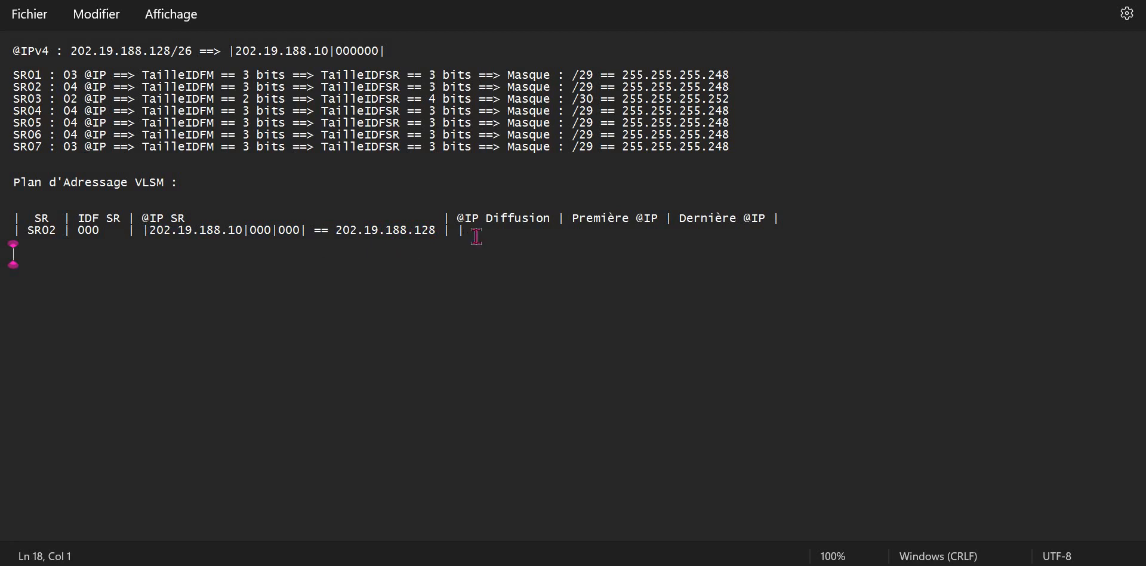
click(476, 236)
key(Left)
key(ctrl+v)
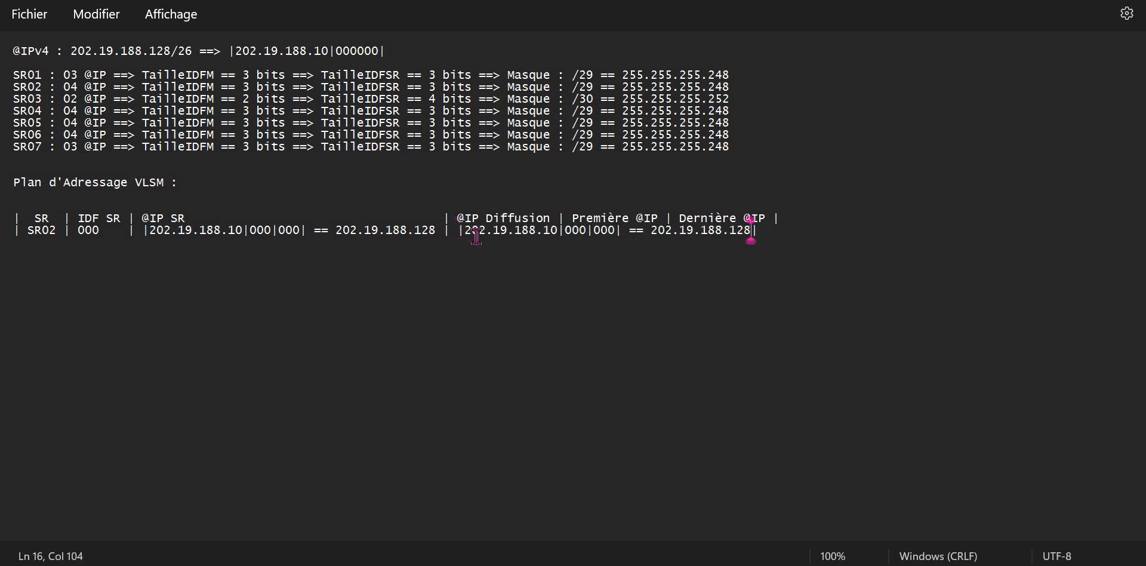
key(Up)
key(Left)
key(Left)
key(Left)
key(Left)
key(Left)
key(Left)
key(Left)
key(Left)
key(Left)
key(Left)
key(Left)
key(Left)
key(Left)
key(Left)
key(Left)
key(Left)
key(Left)
key(Left)
key(Left)
key(Left)
key(Left)
key(Left)
key(Left)
key(Left)
key(Left)
key(Left)
key(BackSpace)
key(Left)
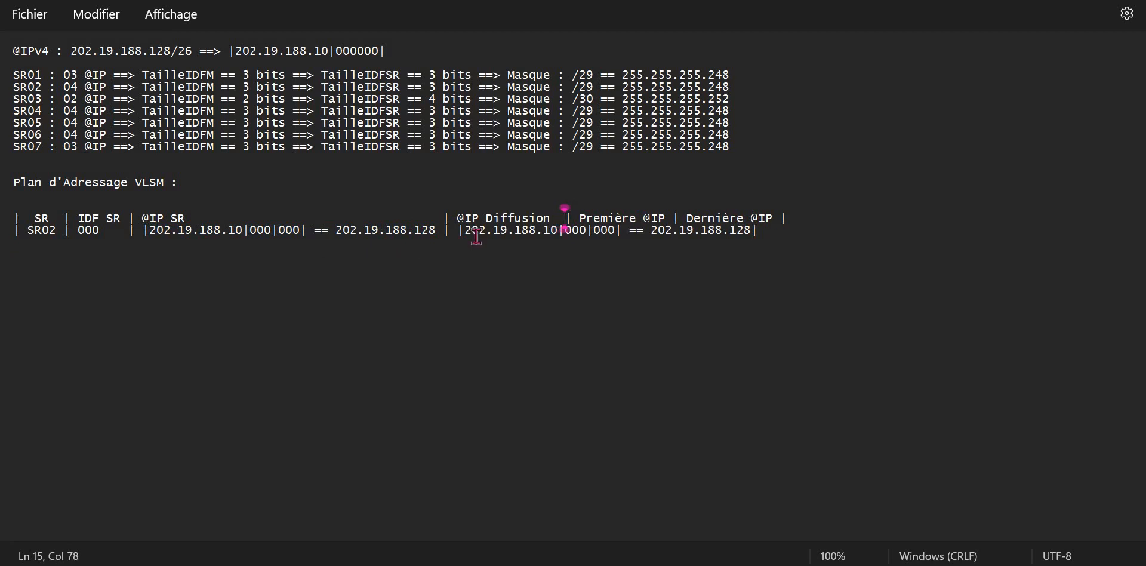
text(|)
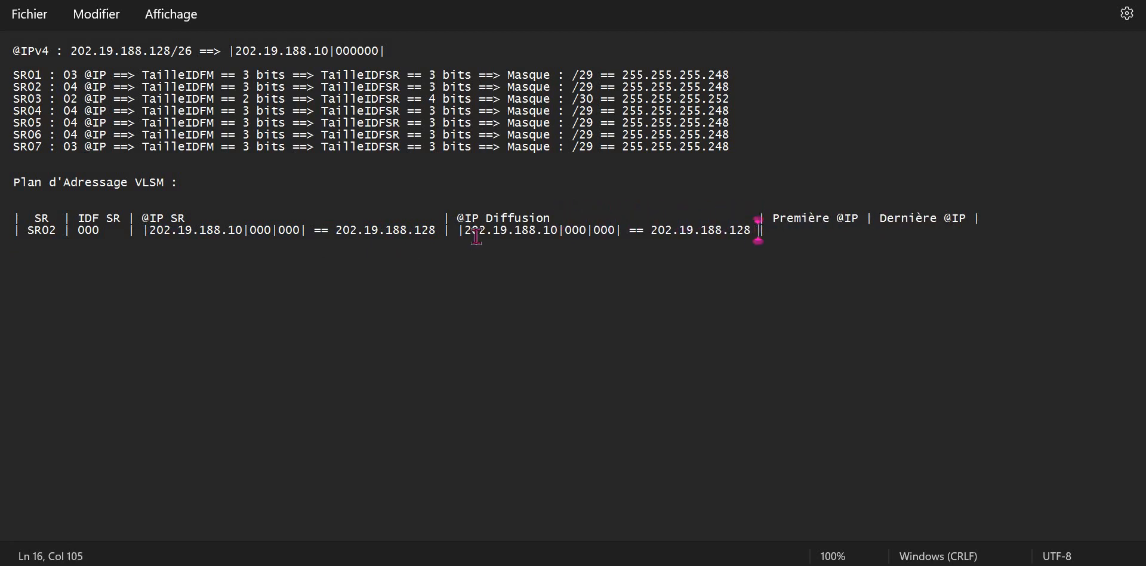
key(Left)
key(Left)
key(Left)
key(Left)
key(Left)
key(Left)
key(Left)
key(Left)
key(Left)
key(Left)
key(Left)
key(Left)
key(Left)
key(Left)
key(Left)
key(Left)
key(Left)
key(Left)
key(Left)
key(Left)
key(BackSpace)
key(BackSpace)
key(BackSpace)
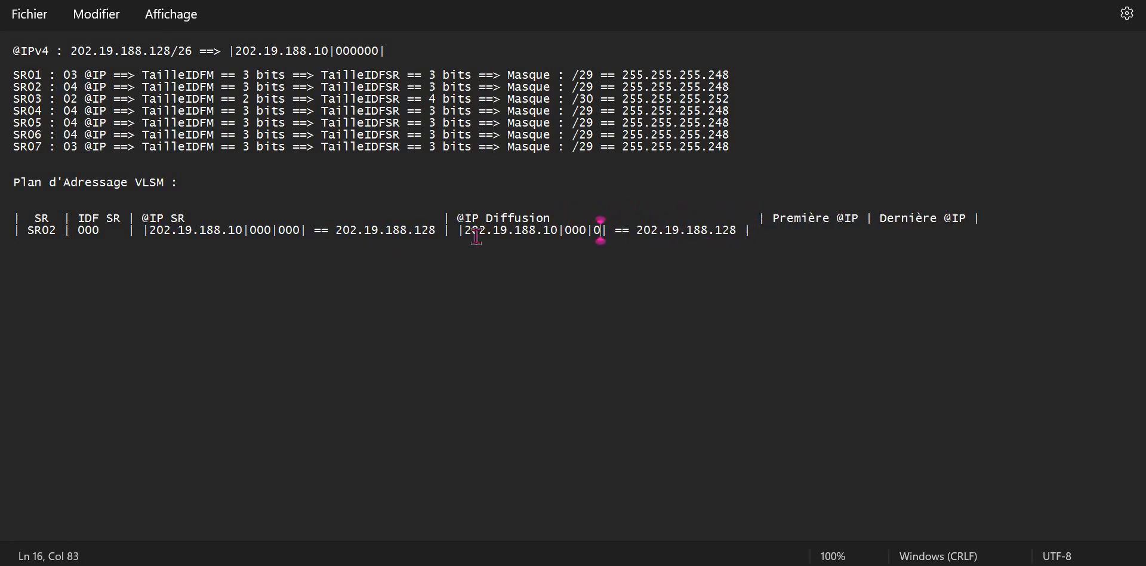
text(111)
key(Right)
key(Right)
key(Right)
key(Right)
key(Right)
key(Right)
key(Right)
key(Right)
key(Right)
key(Right)
key(Right)
key(Right)
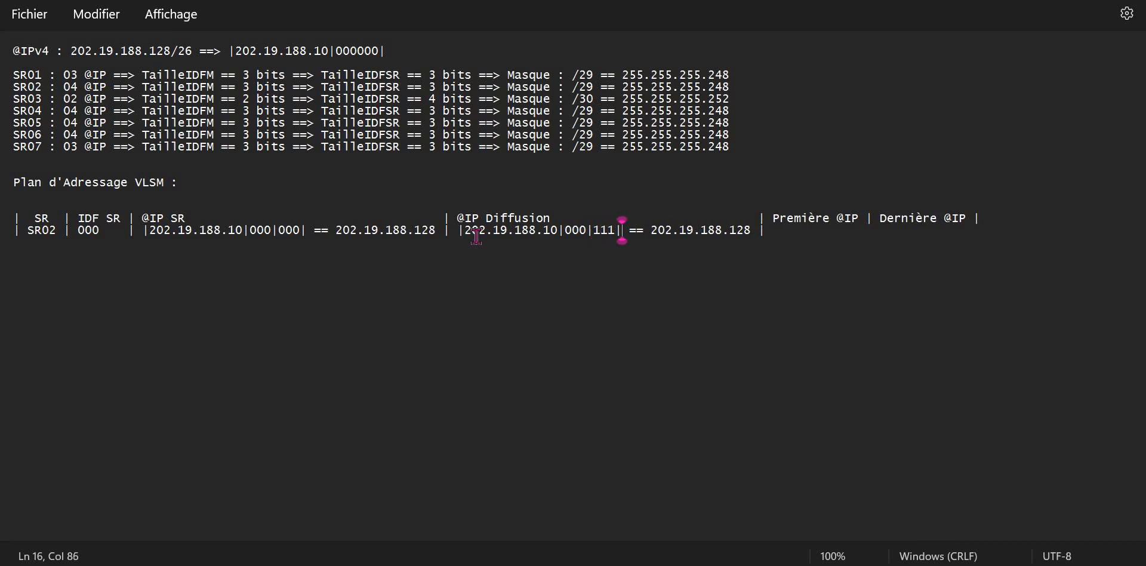
key(Right)
key(Right)
key(Right)
key(Right)
key(Right)
key(Right)
key(Right)
key(BackSpace)
key(BackSpace)
text(35)
key(Right)
key(Right)
text(|)
key(Left)
key(Left)
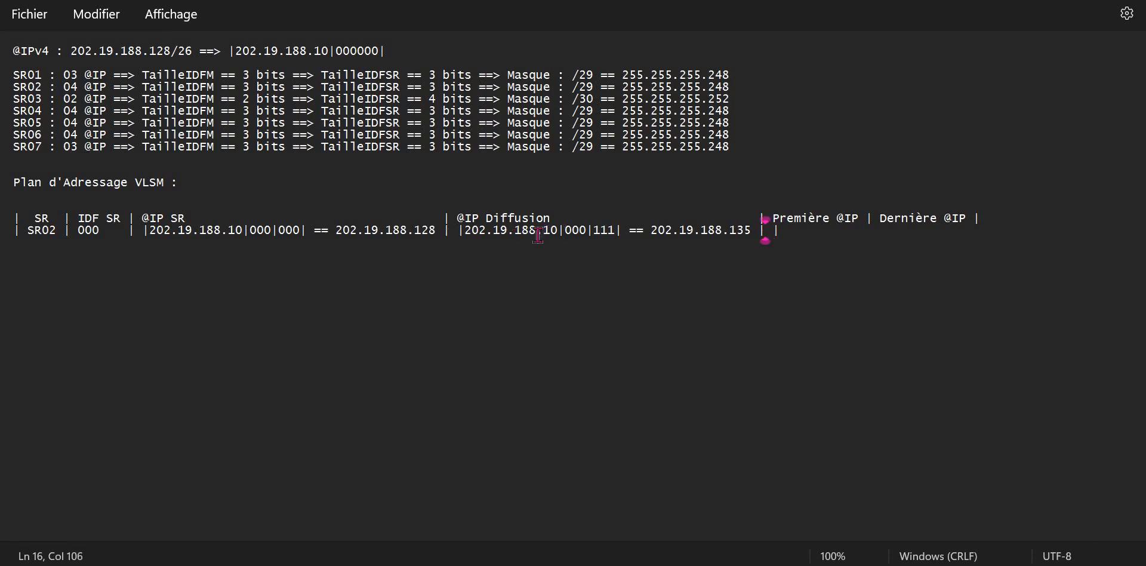
drag(542, 232, 466, 233)
key(ctrl+c)
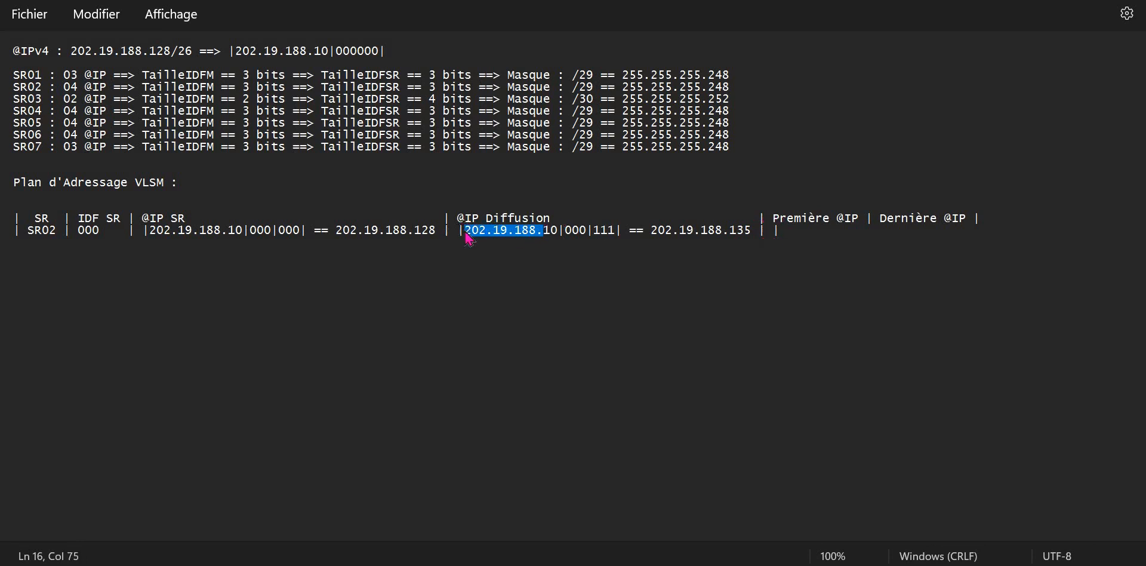
click(768, 234)
key(ctrl+v)
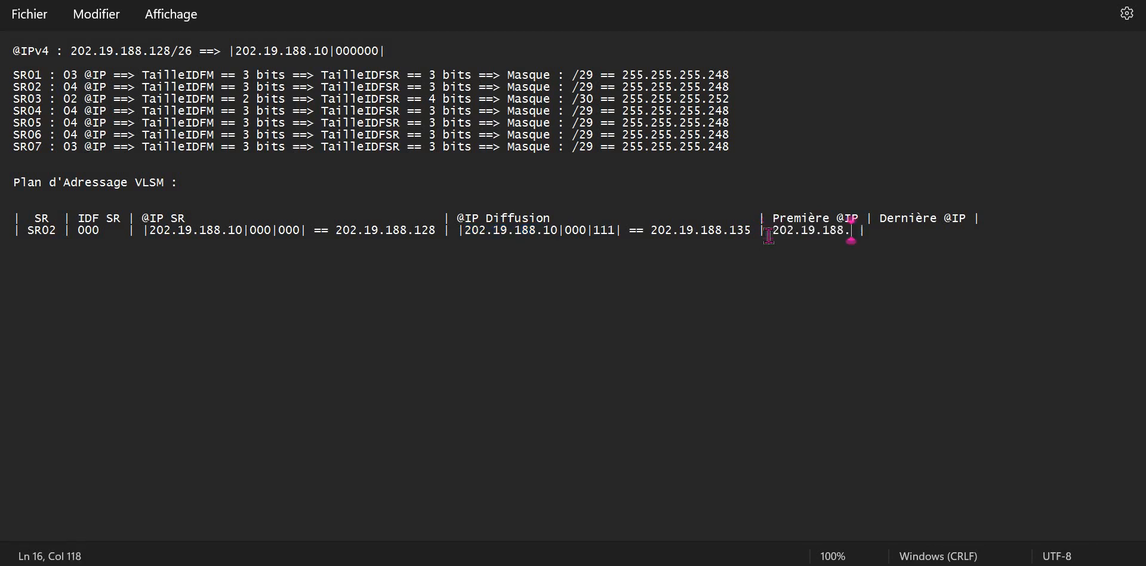
text(129)
key(Up)
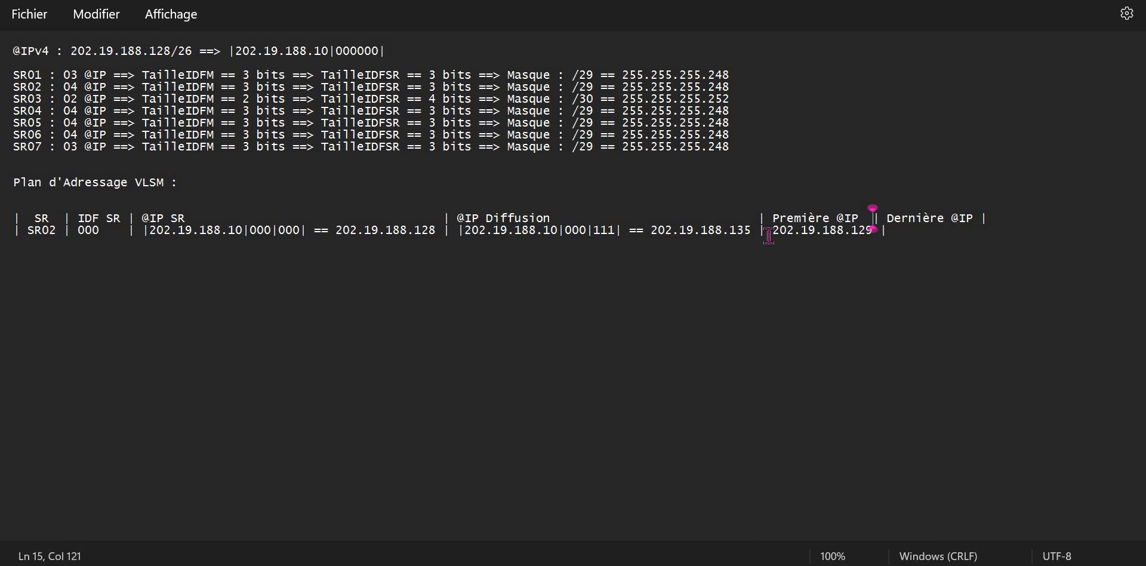
key(Down)
key(End)
key(ctrl+v)
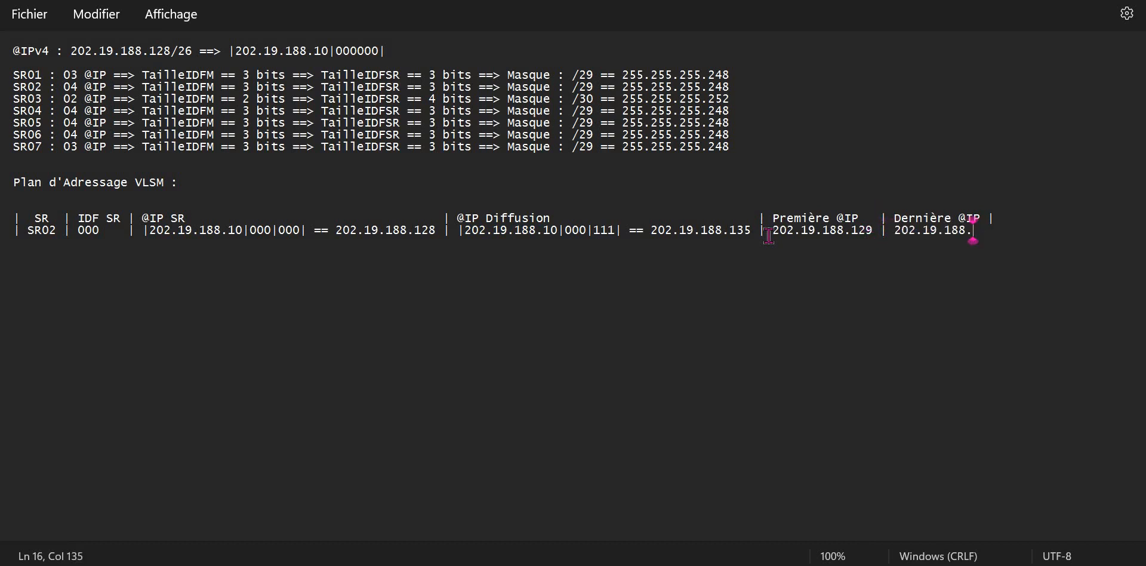
text(134)
key(Up)
key(Down)
text(|)
key(Up)
key(Left)
key(Down)
key(Left)
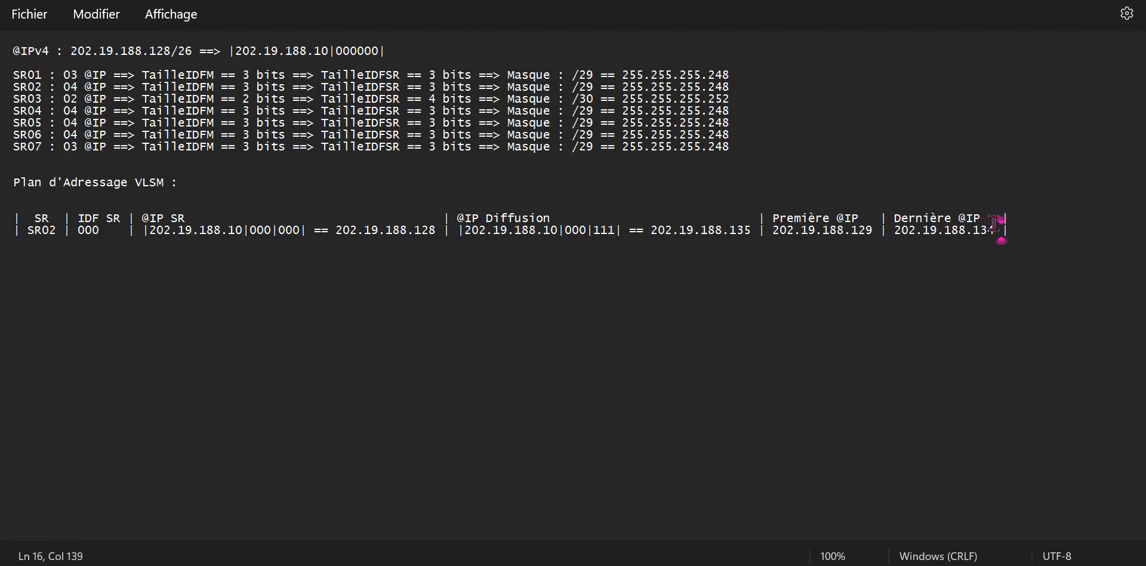
Step: Insert a separator line of dashes between the header and SR02 rows, with plus signs under the column bars
key(Up)
key(Return)
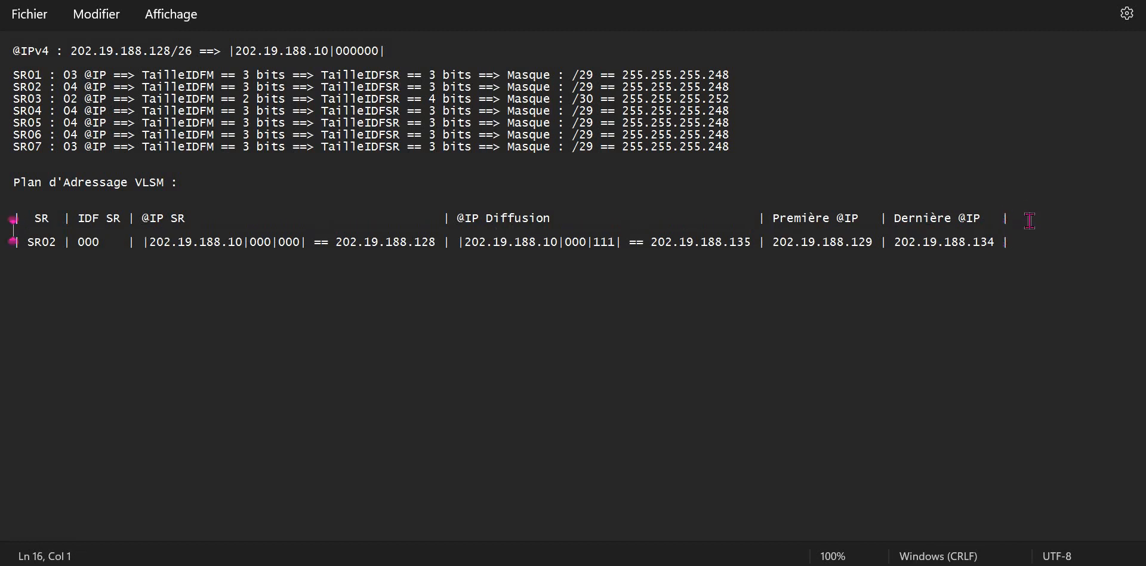
text(++++++)
key(Left)
key(Left)
key(Left)
key(Left)
key(Left)
text(-------+--------)
key(Right)
text(--------+------------------------------------)
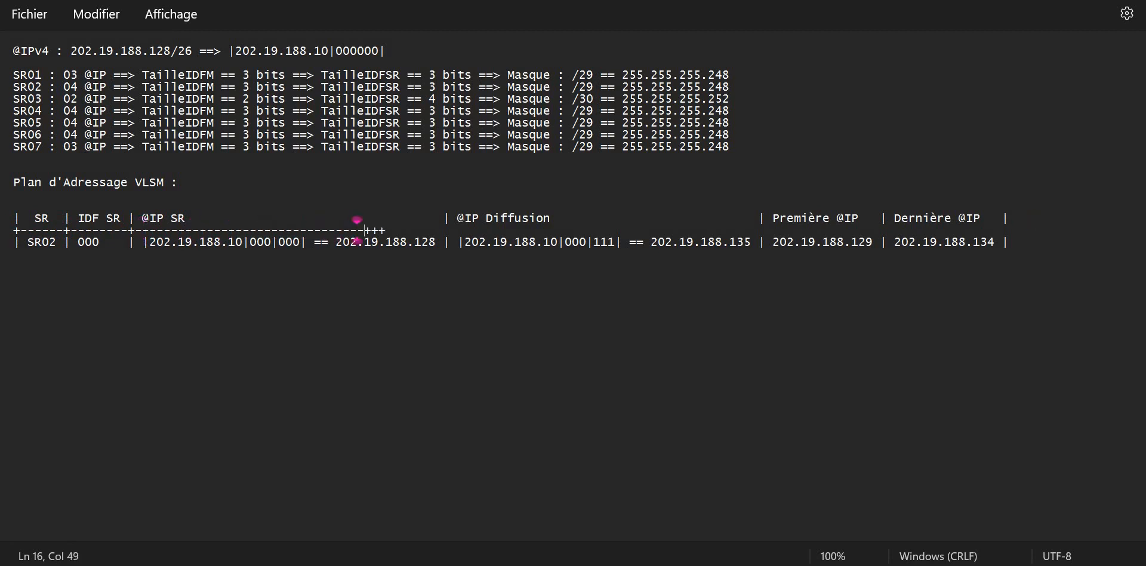
text(-------+------------------------------------)
key(Right)
text(---------------)
key(Right)
text(-----------------+)
Step: Copy the dashed separator line above the header row and below the SR02 row to border the table
triple_click(863, 231)
key(ctrl+c)
click(1009, 230)
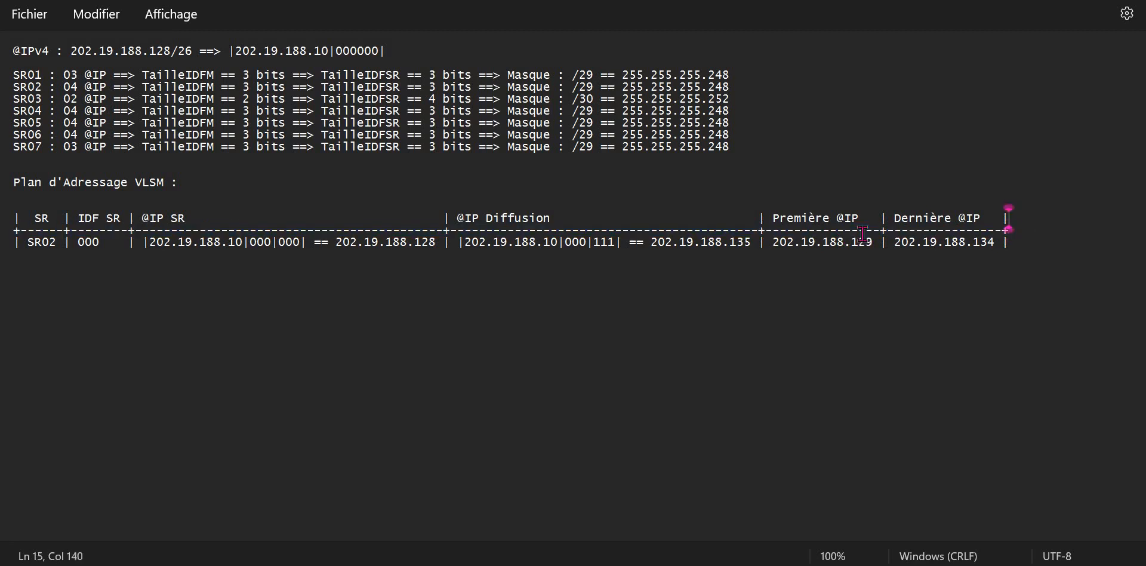
click(13, 206)
key(ctrl+v)
key(BackSpace)
key(Down)
key(Down)
key(Down)
key(Down)
key(ctrl+v)
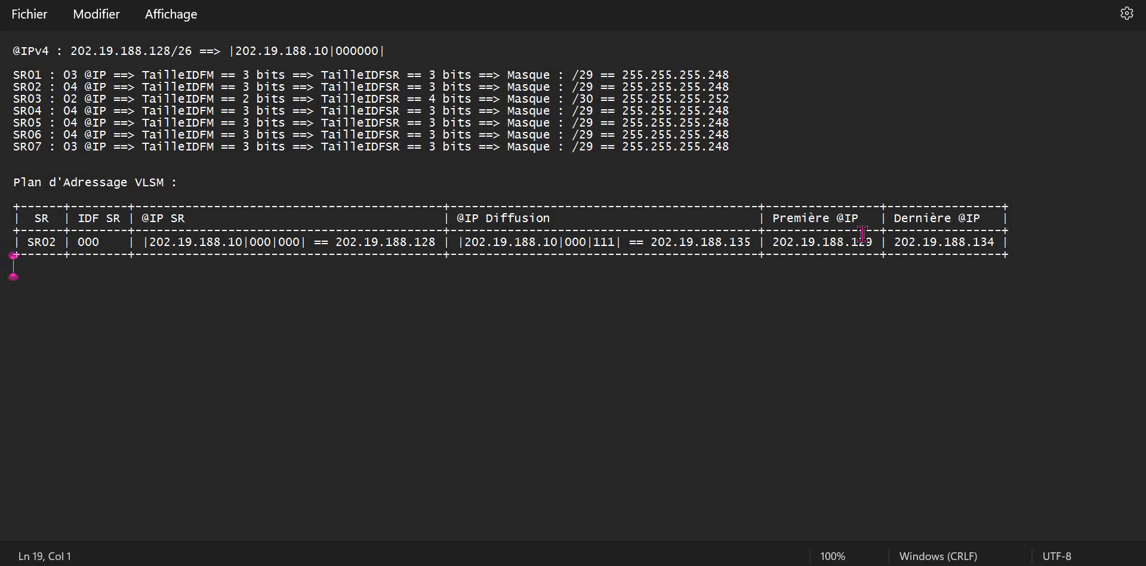
Step: Duplicate the whole SR02 row beneath the table's last separator line
triple_click(574, 245)
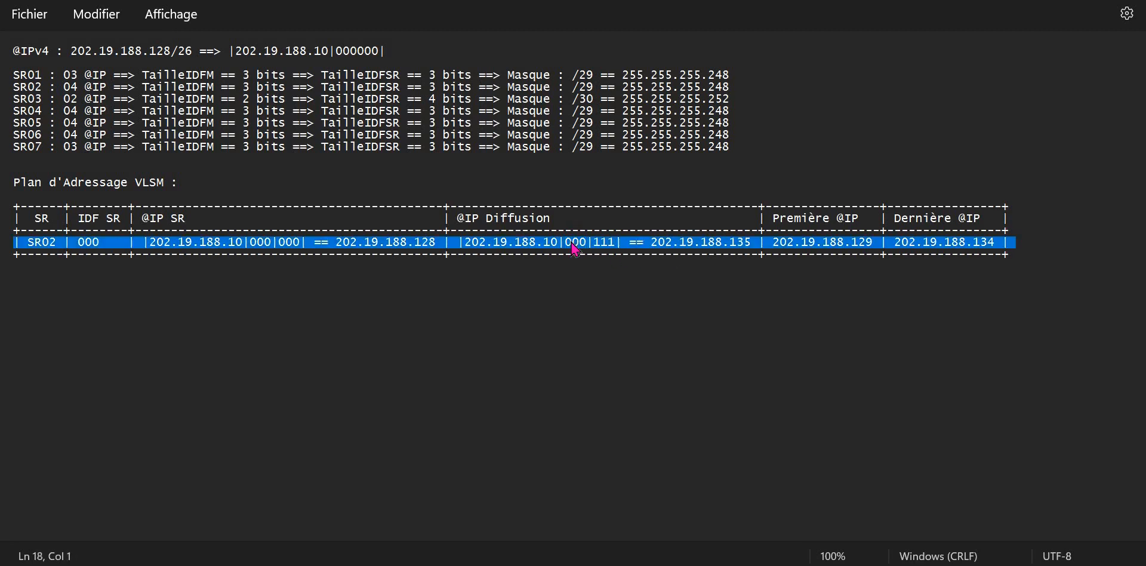
key(ctrl+c)
key(Down)
key(ctrl+v)
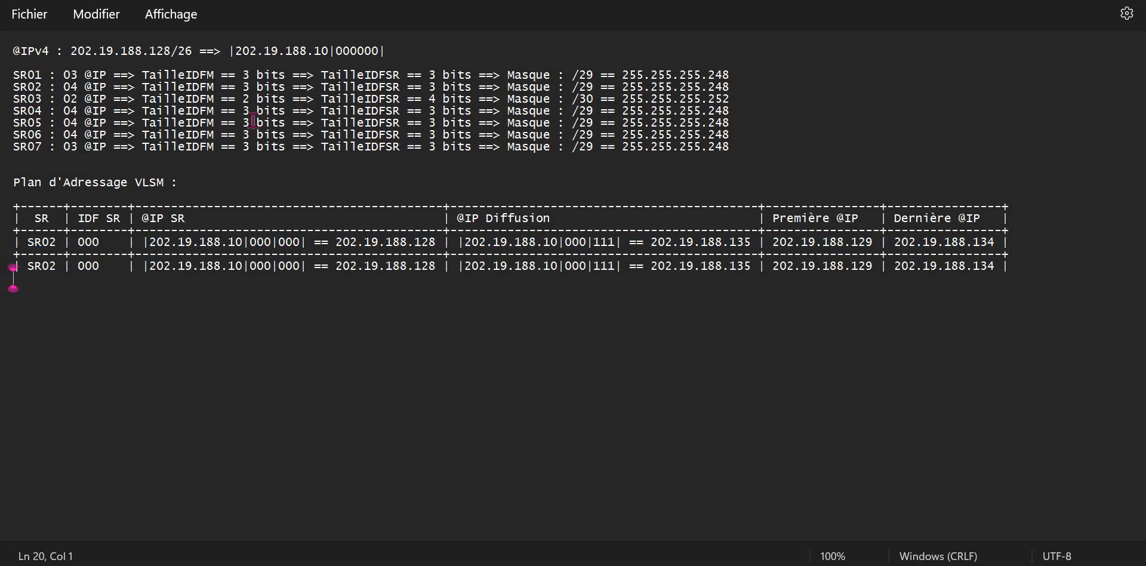
Step: Rename the duplicated row as SR04 and set its IDF SR to 001
click(58, 266)
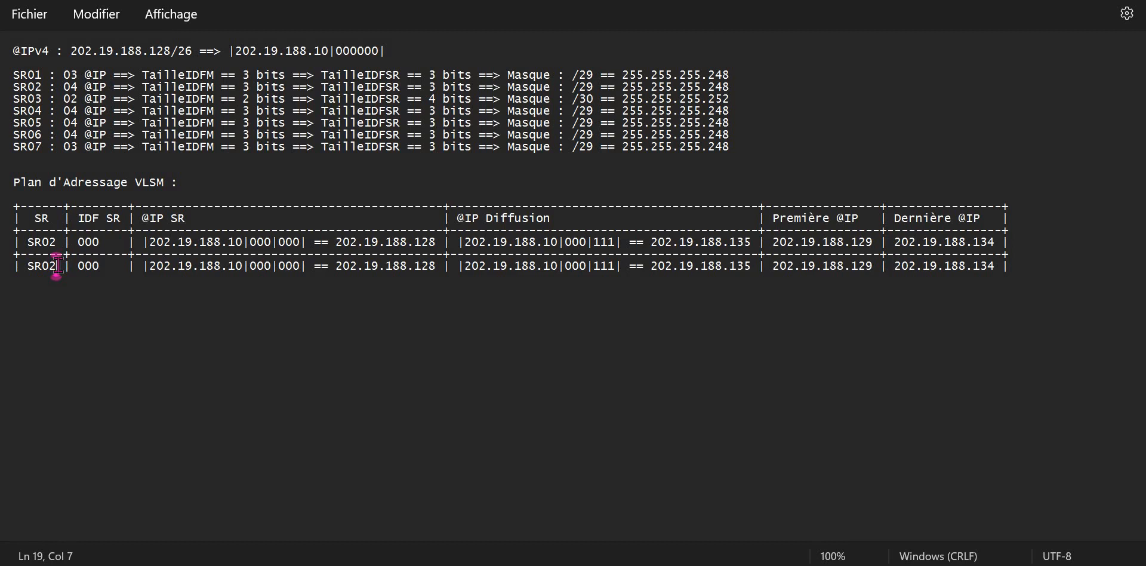
key(BackSpace)
text(4)
key(Right)
key(Right)
key(Right)
key(Right)
key(Delete)
text(1)
key(Right)
key(Right)
key(Right)
key(Right)
key(Right)
key(Right)
key(Right)
key(Right)
key(Right)
key(Right)
key(Right)
key(Right)
key(Right)
key(Right)
key(Right)
key(Right)
key(Right)
key(Right)
key(Right)
key(Right)
key(Right)
key(Delete)
text(1)
key(Right)
key(Right)
key(Right)
key(Right)
key(Right)
key(Right)
key(Right)
key(Right)
key(Right)
key(Right)
key(Right)
key(Right)
key(Right)
key(Right)
key(Right)
key(Right)
key(Right)
key(Right)
key(Right)
key(Right)
key(Right)
key(Right)
key(BackSpace)
key(BackSpace)
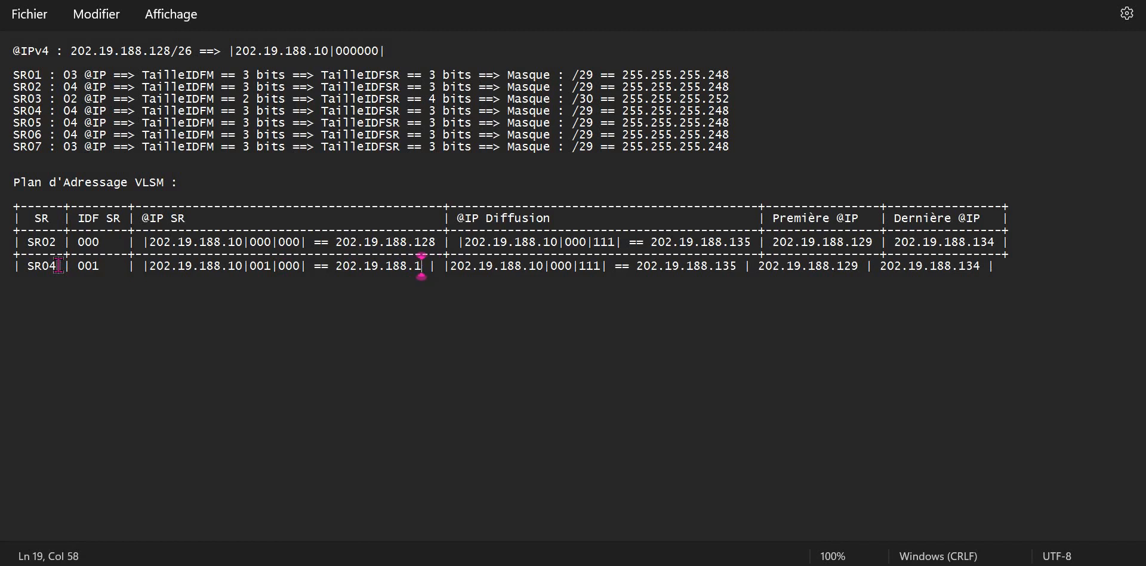
text(36)
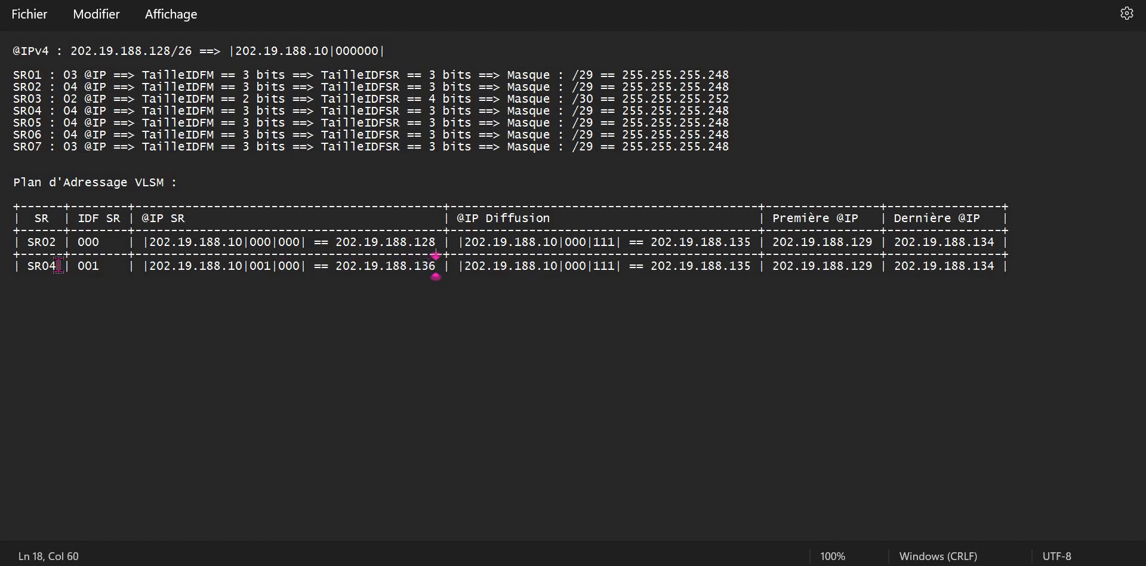
key(Right)
key(Right)
key(Right)
key(Right)
key(Right)
key(Right)
key(Right)
key(Right)
key(Right)
key(Right)
key(Right)
key(Right)
key(Right)
key(Right)
key(Right)
key(Right)
key(Right)
key(Right)
key(Right)
key(Right)
key(Down)
key(Left)
key(Left)
key(Left)
key(Left)
key(Left)
key(Left)
key(Left)
key(Left)
key(Left)
key(Delete)
text(1)
key(Right)
key(Right)
key(Right)
key(Right)
key(Right)
key(Right)
key(Right)
key(Right)
key(Right)
key(Right)
key(Right)
key(Right)
key(Right)
key(Right)
key(Right)
key(Right)
key(Right)
key(Right)
key(Right)
key(Right)
key(Right)
key(BackSpace)
key(BackSpace)
text(43)
key(Right)
key(Right)
key(Right)
key(Right)
key(Right)
key(Right)
key(Right)
key(Right)
key(Right)
key(Right)
key(Right)
key(Right)
key(Right)
key(Right)
key(Right)
key(Right)
key(BackSpace)
key(BackSpace)
text(37)
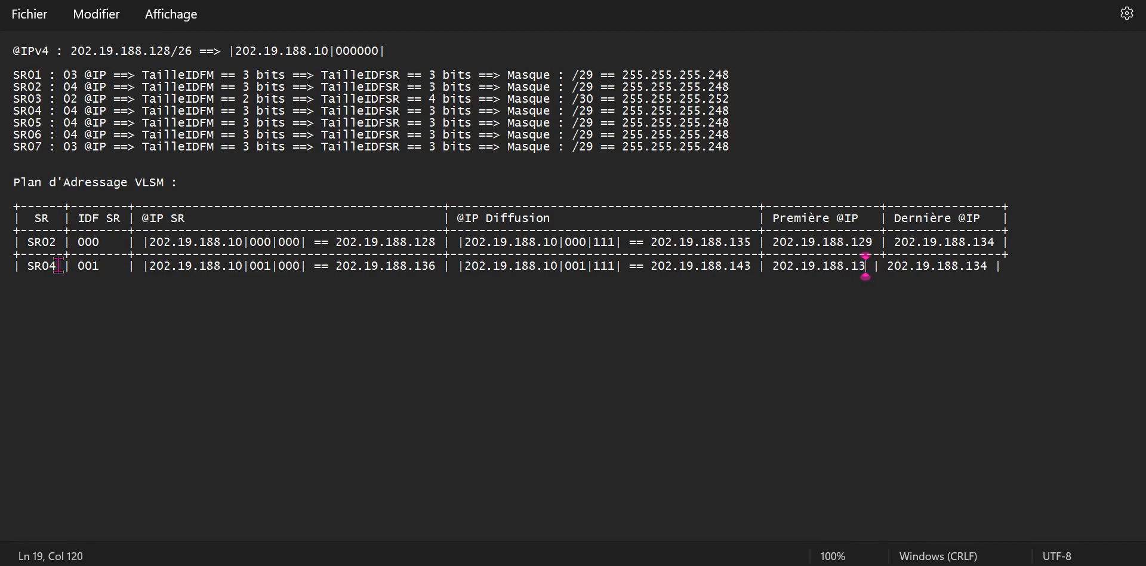
key(Right)
key(Right)
key(Right)
key(Right)
key(Right)
key(Right)
key(Right)
key(Right)
key(Right)
key(Right)
key(Right)
key(Right)
key(Right)
key(Right)
key(Right)
key(Right)
key(Right)
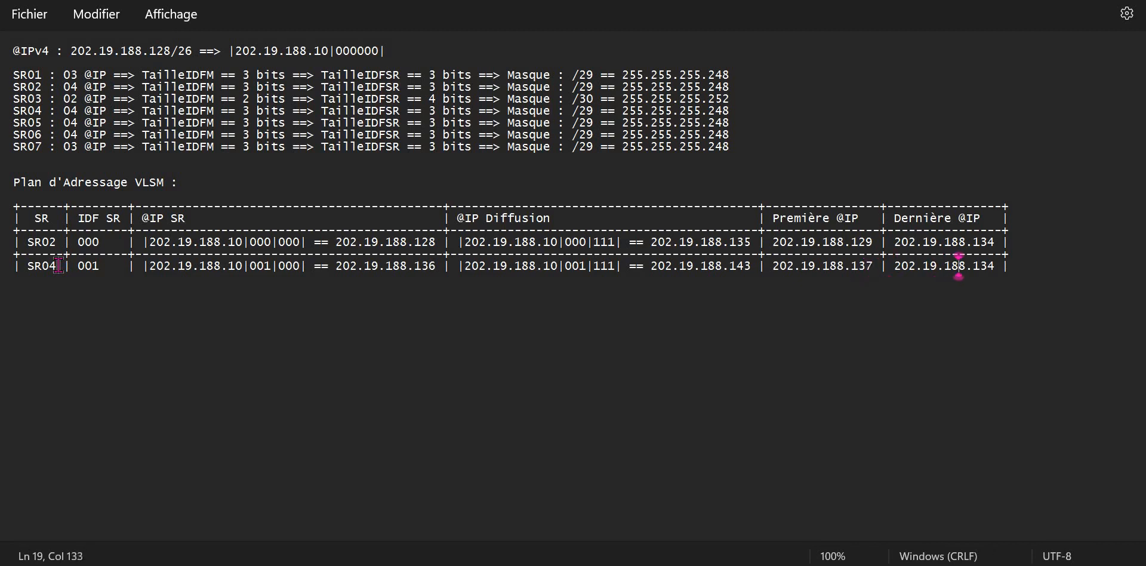
key(BackSpace)
key(BackSpace)
text(42)
Step: Copy the table's separator line and add it twice beneath the SR04 row, with an empty line between the copies
triple_click(221, 257)
key(Down)
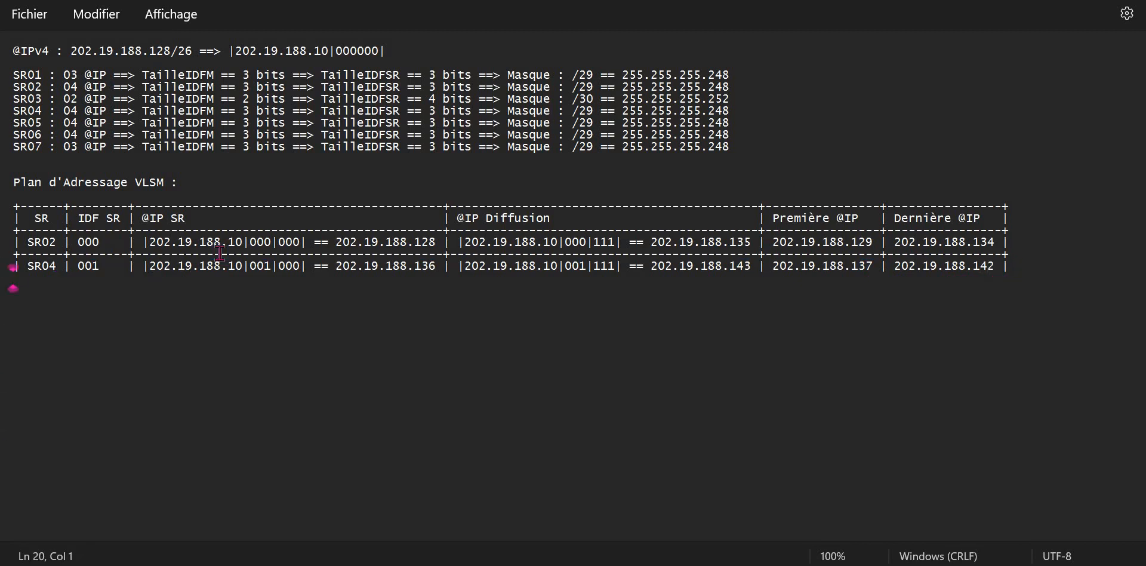
key(ctrl+v)
key(Return)
key(ctrl+v)
Step: Duplicate the whole SR04 row into the empty line between the last two separator lines
key(Up)
key(Up)
key(shift+Up)
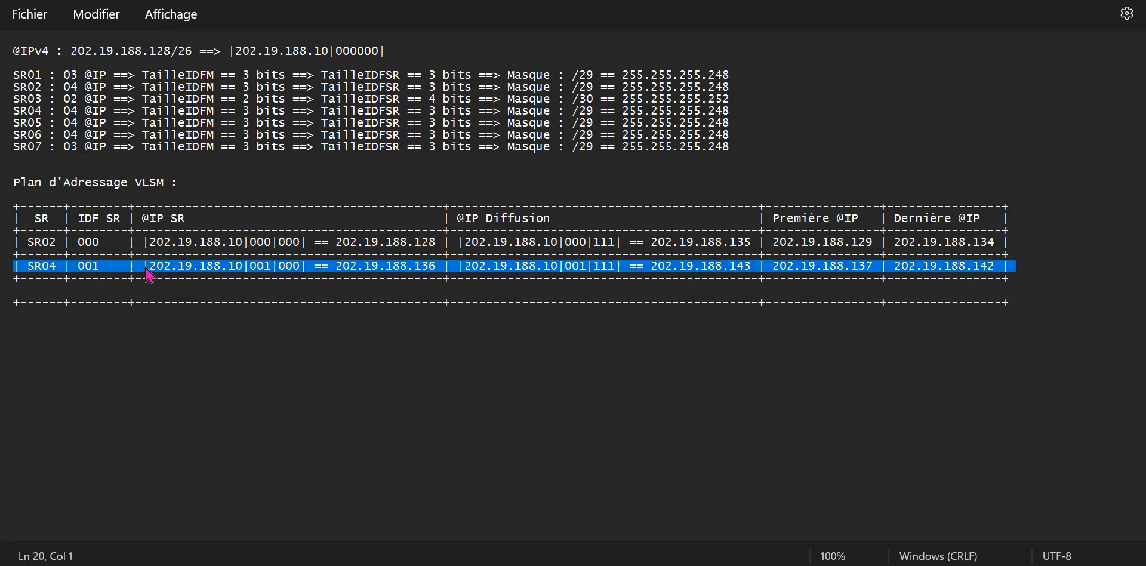
key(ctrl+c)
key(Down)
key(Down)
key(ctrl+v)
key(BackSpace)
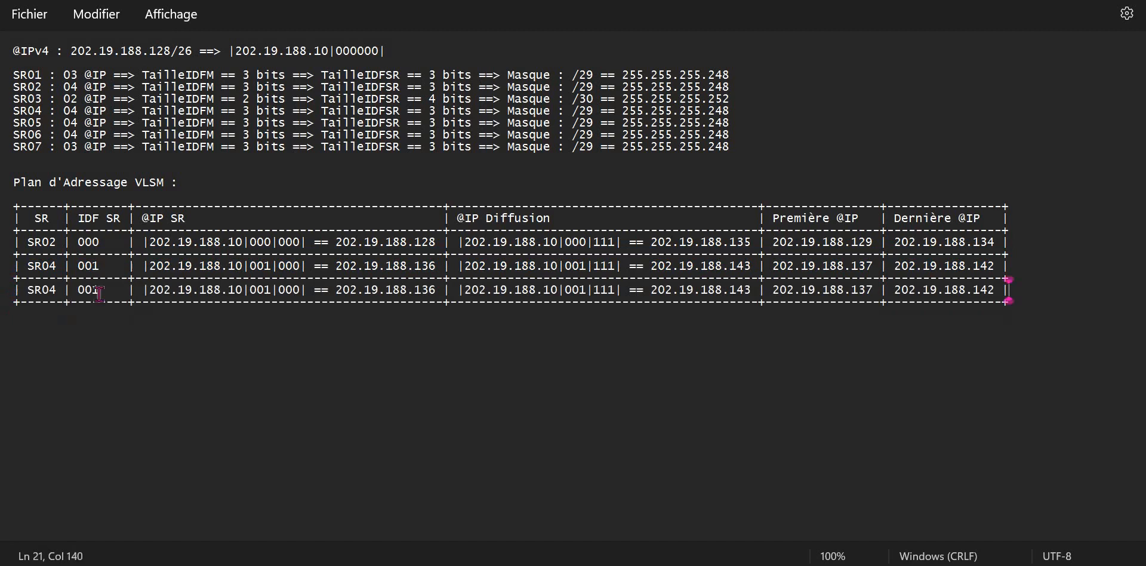
Step: Rename the duplicated row as SR05 and set its IDF SR to 010
click(58, 290)
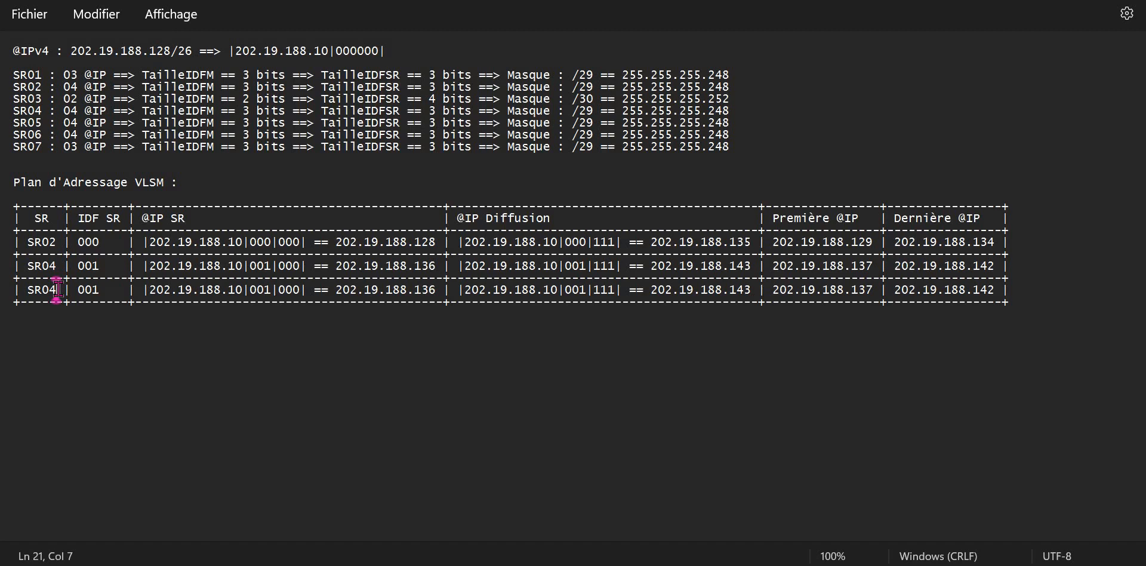
key(BackSpace)
text(5)
key(Right)
key(Right)
key(Right)
key(Right)
key(Delete)
key(BackSpace)
key(BackSpace)
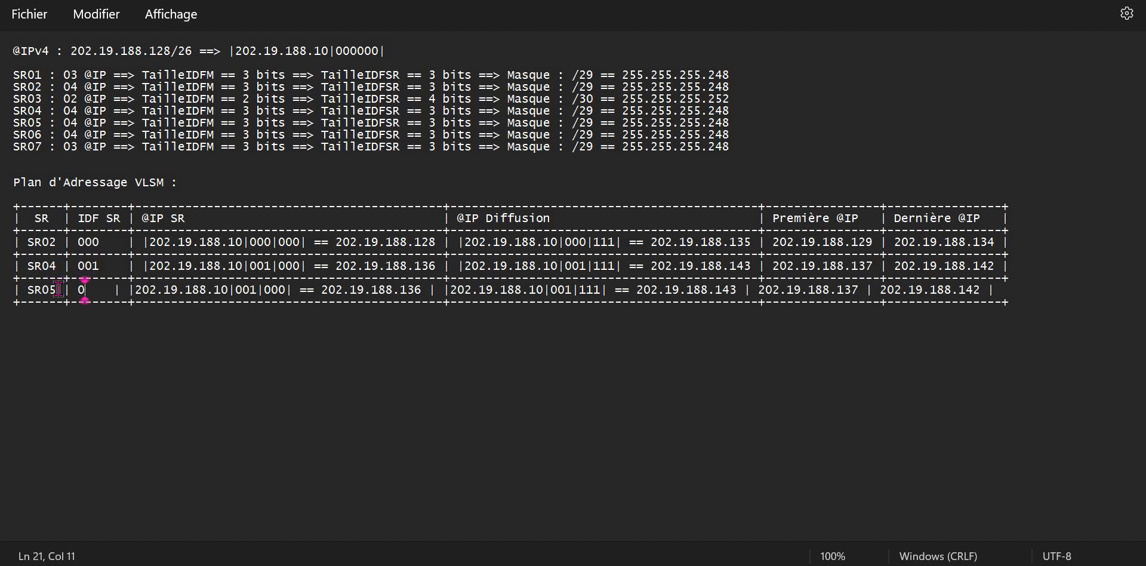
text(010)
key(Right)
key(Right)
key(Right)
key(Right)
key(Right)
key(Right)
key(Right)
key(Right)
key(Right)
key(Right)
key(Right)
key(Right)
key(Right)
key(Right)
key(Right)
key(Right)
key(Right)
key(Right)
key(Right)
key(Right)
key(Right)
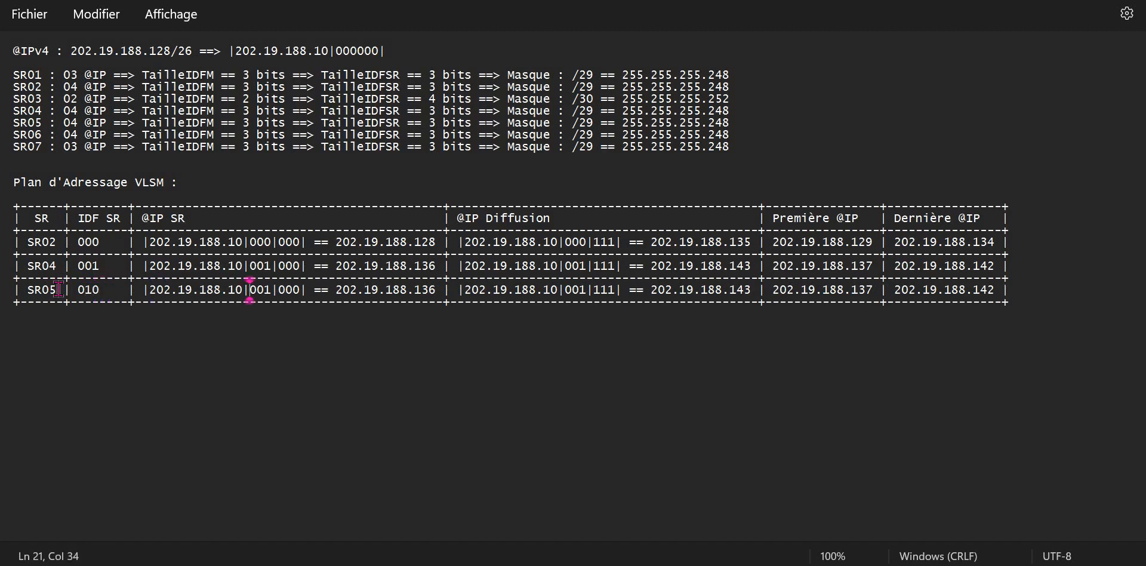
key(BackSpace)
key(BackSpace)
text(10)
key(Right)
key(Right)
key(Right)
key(Right)
key(Right)
key(Right)
key(Right)
key(Right)
key(Right)
key(Right)
key(Right)
key(Right)
key(Right)
key(Right)
key(Right)
key(Right)
key(Right)
key(Right)
key(Right)
key(Right)
key(Right)
key(Right)
key(BackSpace)
key(BackSpace)
text(44)
key(Right)
key(Right)
key(Right)
key(Right)
key(Right)
key(Right)
key(Right)
key(Right)
key(Right)
key(Right)
key(Right)
key(Right)
key(Right)
key(Right)
key(Right)
key(Right)
key(Right)
key(Right)
key(Right)
key(Right)
key(Right)
key(BackSpace)
key(BackSpace)
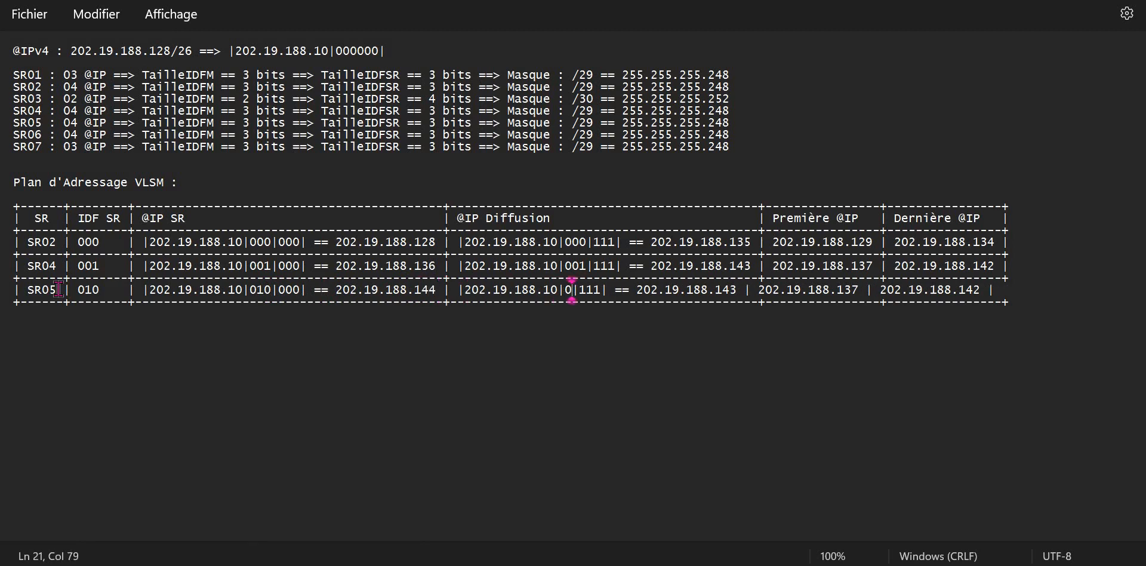
text(10)
key(Right)
key(Right)
key(Right)
key(Right)
key(Right)
key(Right)
key(Right)
key(Right)
key(Right)
key(Right)
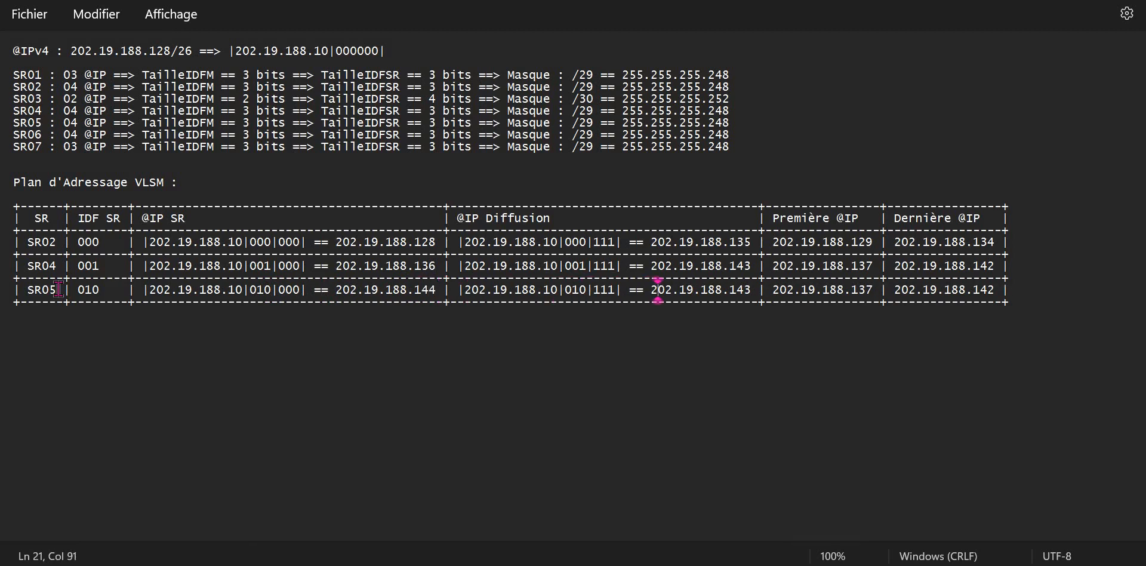
key(Right)
key(Right)
key(Right)
key(Right)
key(Right)
key(Right)
key(Right)
key(Right)
key(Right)
key(Right)
key(Right)
key(Delete)
key(Delete)
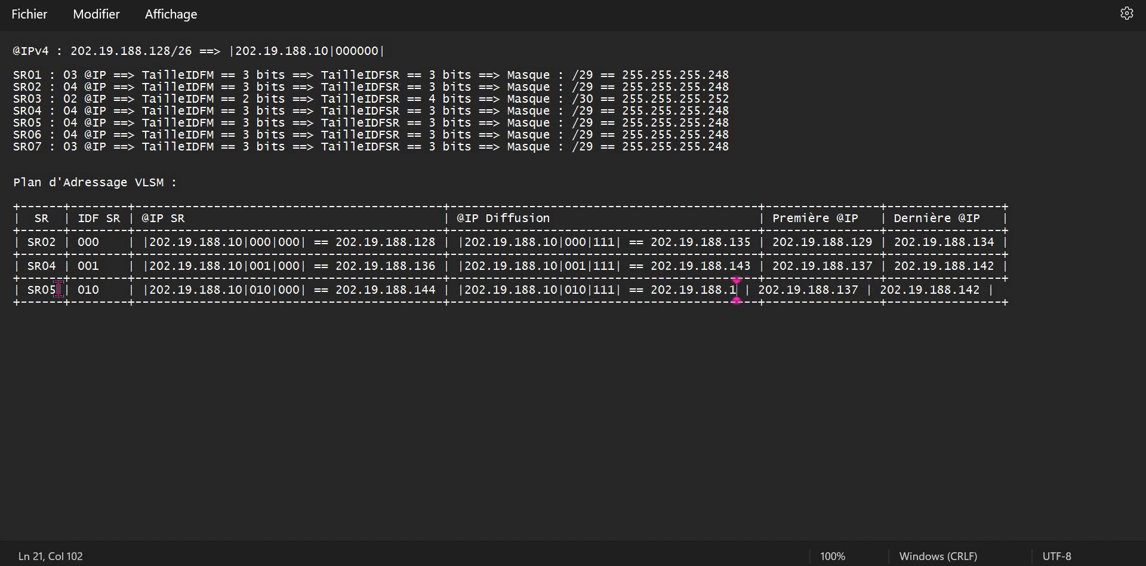
text(51)
key(Right)
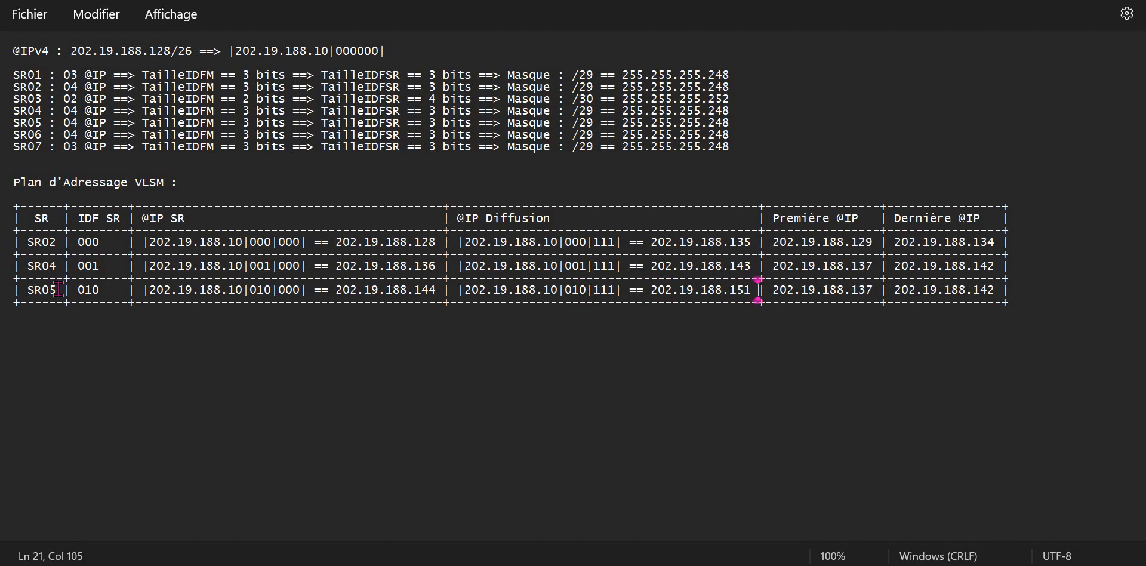
key(Right)
key(Right)
key(Right)
key(Right)
key(Right)
key(Right)
key(Right)
key(Right)
key(Right)
key(Right)
key(Right)
key(Right)
key(Right)
key(Right)
key(Right)
key(Right)
key(BackSpace)
key(BackSpace)
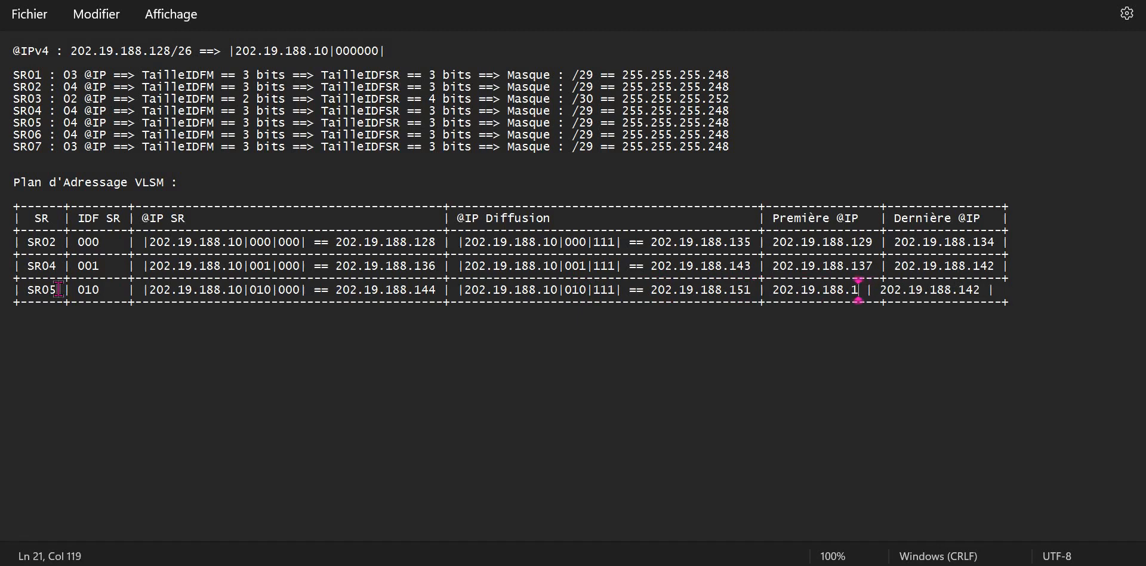
text(45)
key(Right)
key(Right)
key(Right)
key(Right)
key(Right)
key(Right)
key(Right)
key(Right)
key(Right)
key(Right)
key(Right)
key(Right)
key(Right)
key(Right)
key(Right)
key(Right)
key(Right)
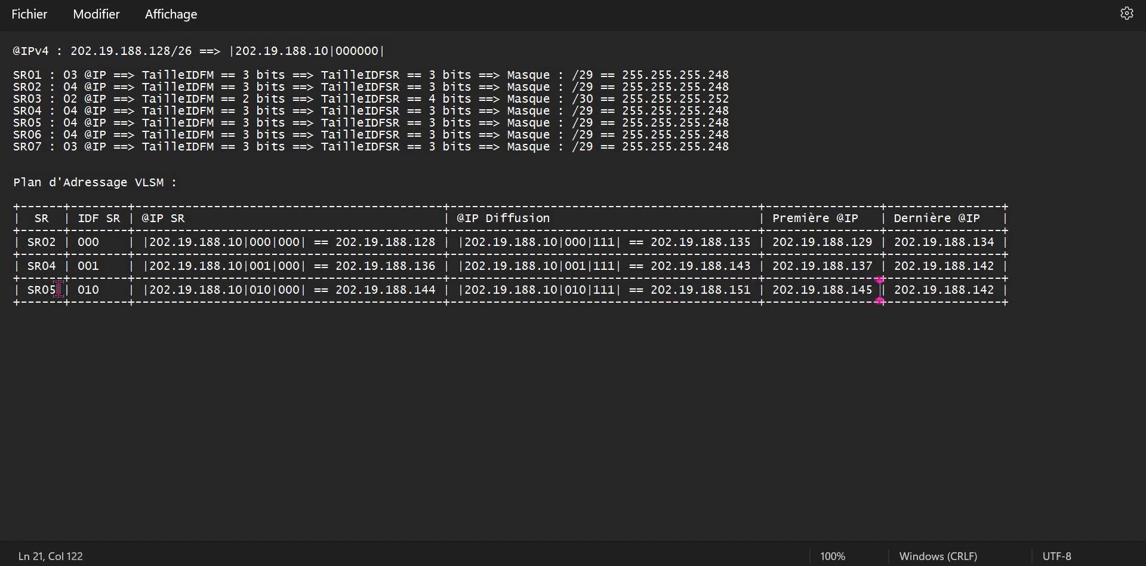
key(BackSpace)
key(BackSpace)
text(50)
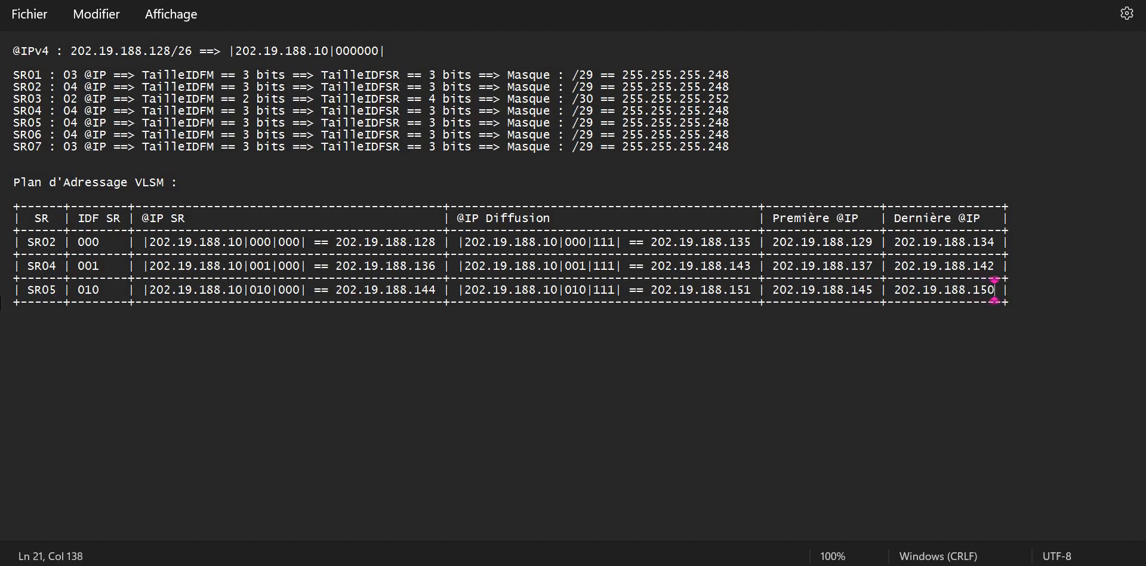
Step: Duplicate the whole SR05 row onto the line beneath the table's last separator
triple_click(297, 295)
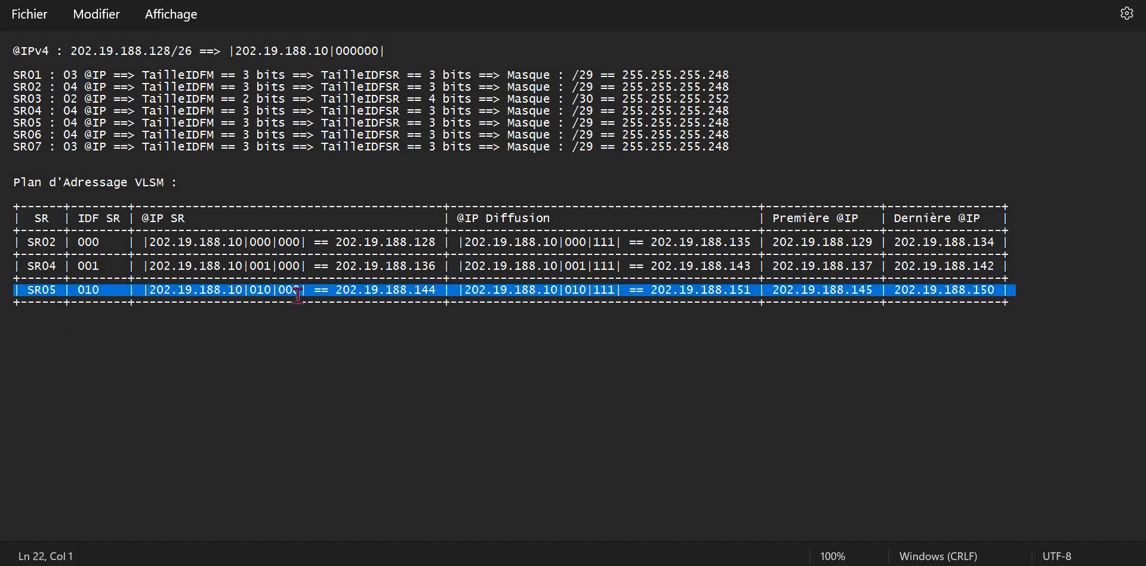
key(Down)
key(ctrl+v)
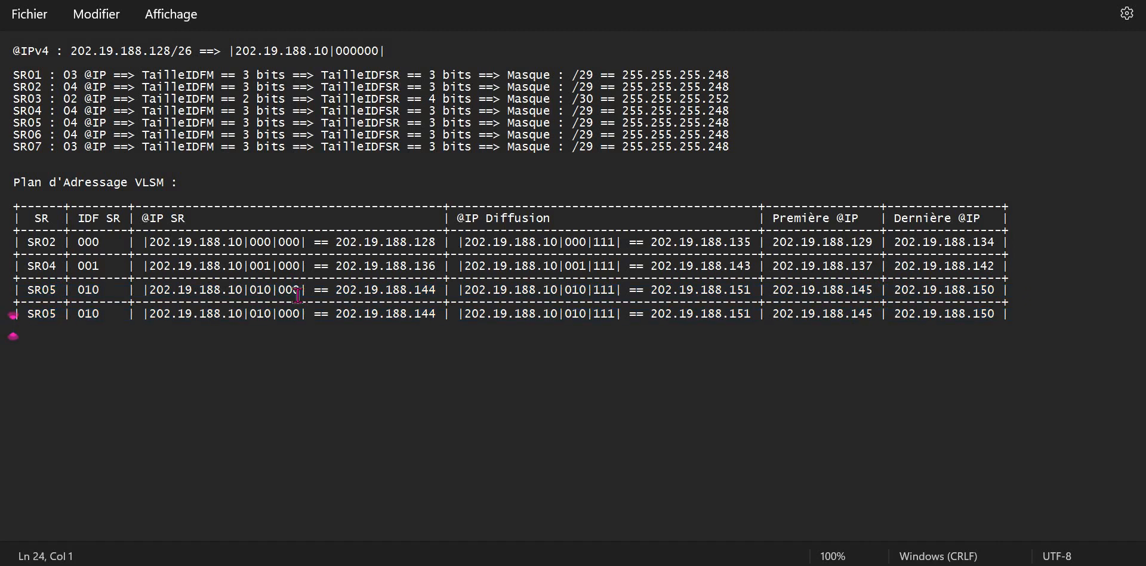
key(Left)
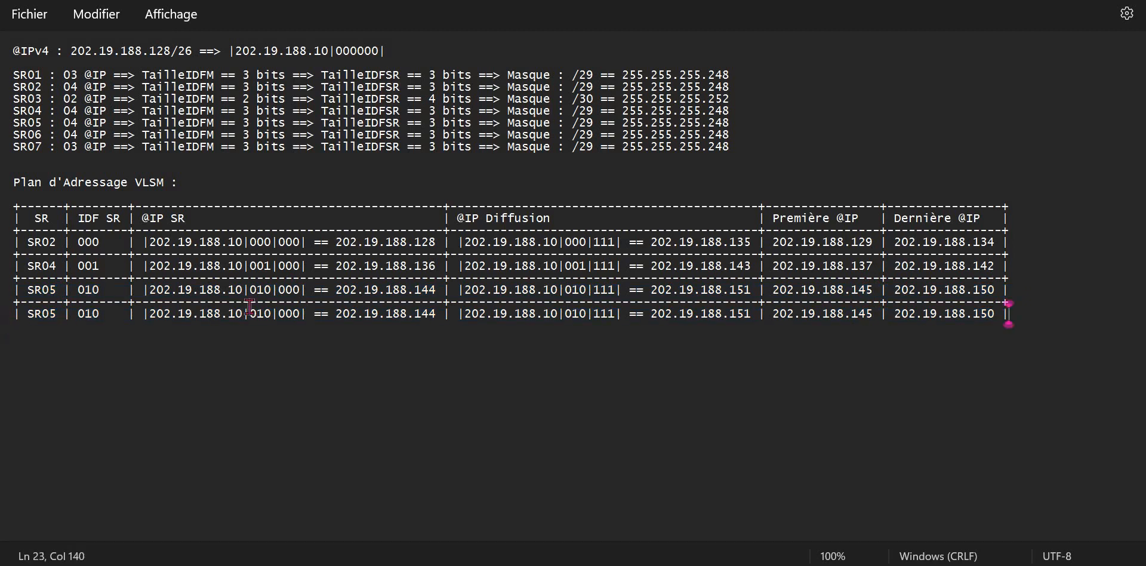
Step: Relabel the copied bottom row of the table as SR06 and set its IDF SR to 011
click(57, 315)
key(BackSpace)
text(6)
key(Right)
click(91, 315)
key(Delete)
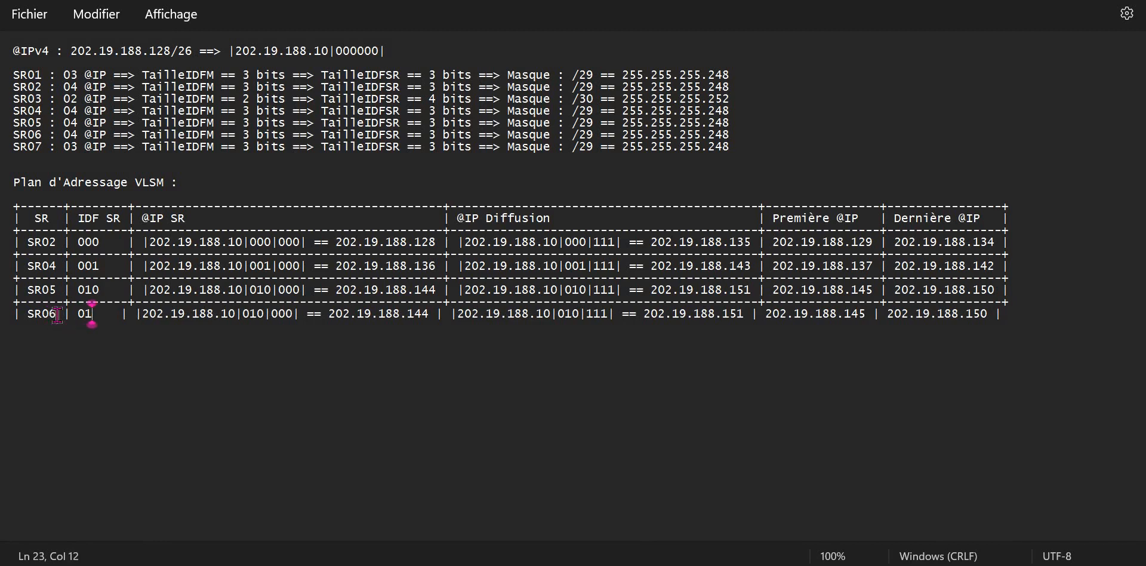
text(1)
key(Right)
key(Right)
key(Right)
key(Right)
key(Right)
key(Right)
key(Right)
key(Right)
key(Right)
key(Right)
key(Right)
key(Right)
key(Right)
key(Right)
key(Right)
key(Right)
key(Right)
key(Right)
key(Right)
key(Right)
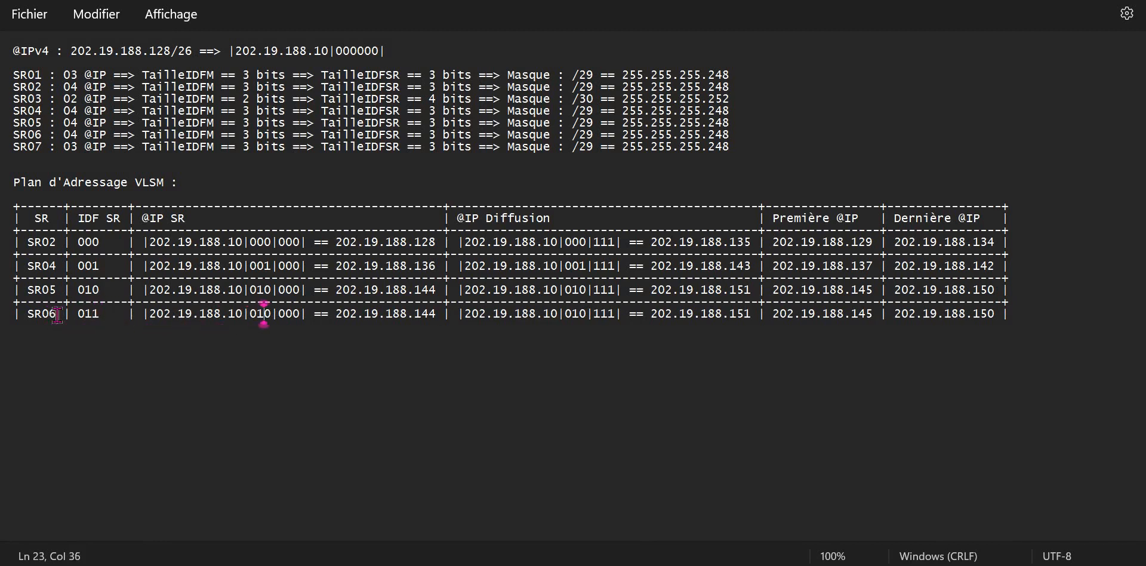
key(Delete)
text(1)
key(Right)
key(Right)
key(Right)
key(Right)
key(Right)
key(Right)
key(Right)
key(Right)
key(Right)
key(Right)
key(Right)
key(Right)
key(Right)
key(Right)
key(Right)
key(Right)
key(Right)
key(Right)
key(Right)
key(Right)
text(5)
key(Delete)
text(2)
key(Right)
key(Right)
key(Right)
key(Right)
key(Right)
key(Right)
key(Right)
key(Right)
key(Right)
key(Right)
key(Right)
key(Right)
key(Right)
key(Right)
key(Right)
key(Right)
key(Right)
key(Right)
key(Right)
key(Right)
key(Right)
key(Right)
key(Right)
key(Right)
key(Right)
key(Right)
key(Right)
key(Right)
key(Right)
key(Right)
key(Right)
key(Right)
key(Right)
key(Right)
key(Right)
key(Right)
key(Right)
key(Right)
key(Right)
key(Right)
key(Right)
key(Right)
key(Right)
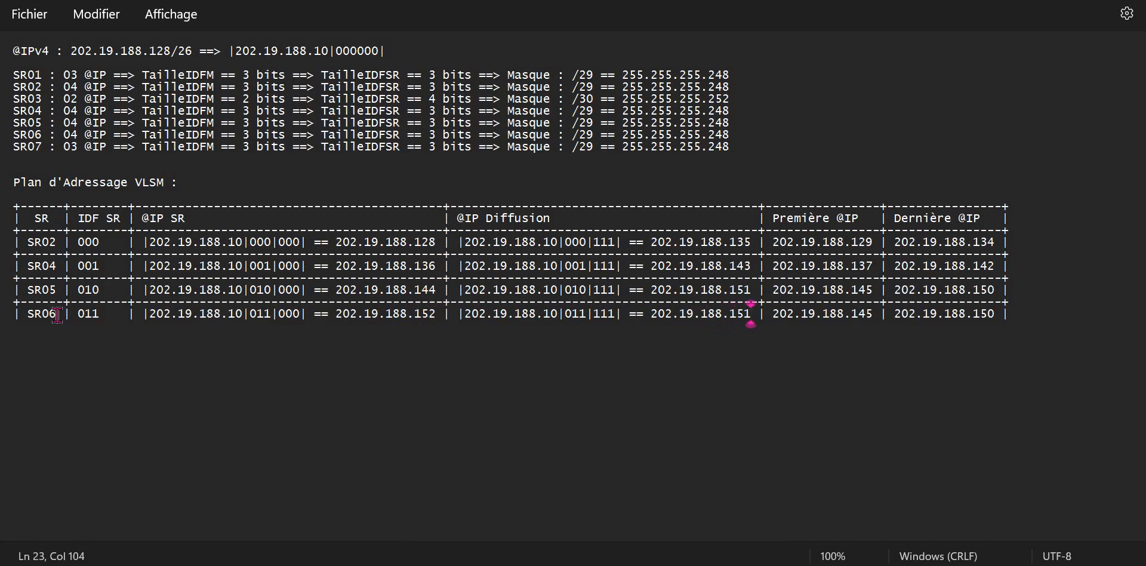
key(BackSpace)
text(9)
key(Right)
key(Right)
key(Right)
key(Right)
key(Right)
key(Right)
key(Right)
key(Right)
key(Right)
key(Right)
key(Right)
key(Right)
key(Right)
key(Right)
key(Right)
key(Right)
key(Right)
key(BackSpace)
key(BackSpace)
text(53)
key(Right)
key(Right)
key(Right)
key(Right)
key(Right)
key(Right)
key(Right)
key(Right)
key(Right)
key(Right)
key(Right)
key(Right)
key(Right)
key(Right)
key(Right)
key(Right)
key(Right)
key(BackSpace)
text(8)
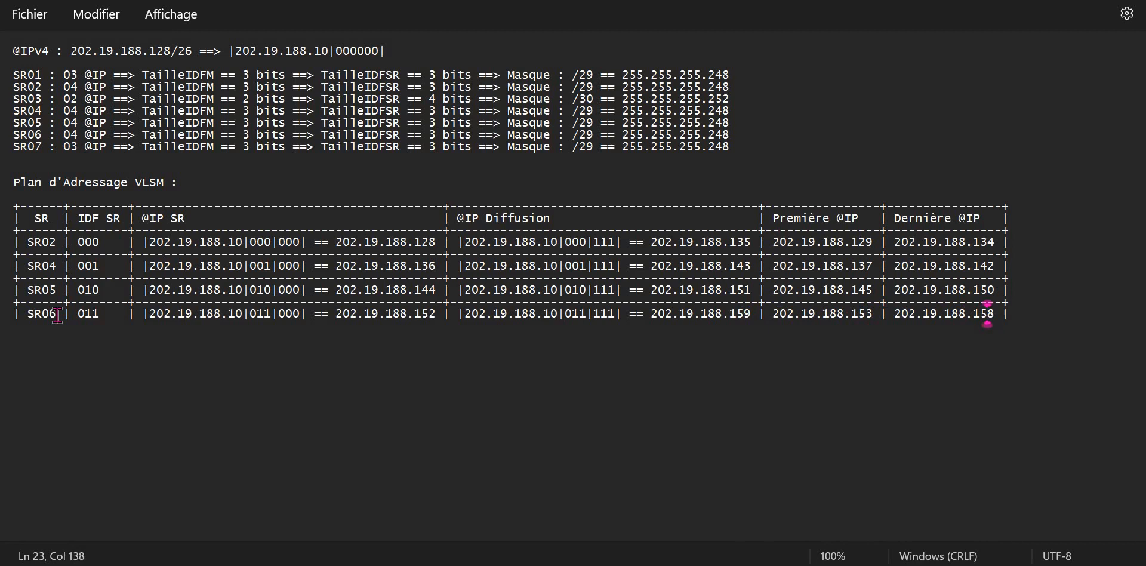
Step: Copy the table's separator line and add it beneath the SR06 row
triple_click(188, 306)
key(ctrl+c)
key(Down)
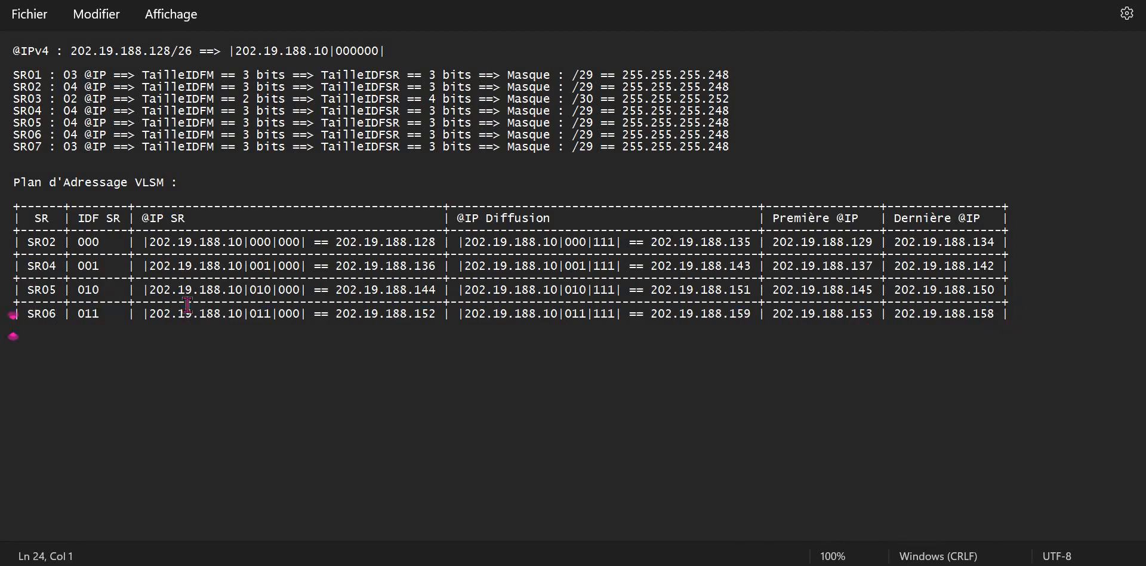
key(ctrl+v)
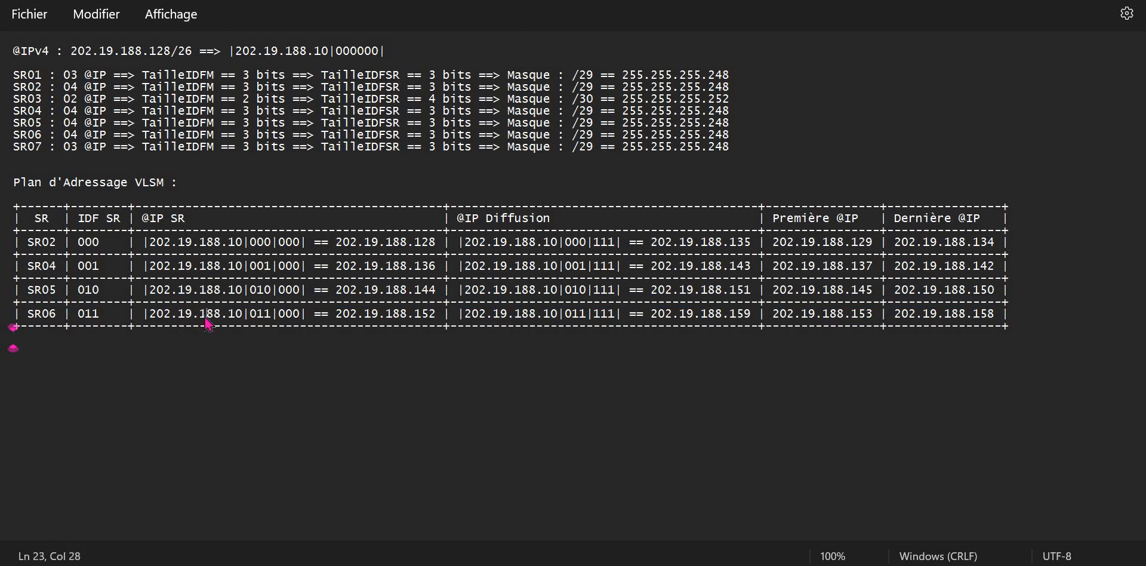
Step: Duplicate the whole SR06 row onto the line beneath the table's last separator
key(shift+Up)
key(ctrl+c)
key(Down)
key(ctrl+v)
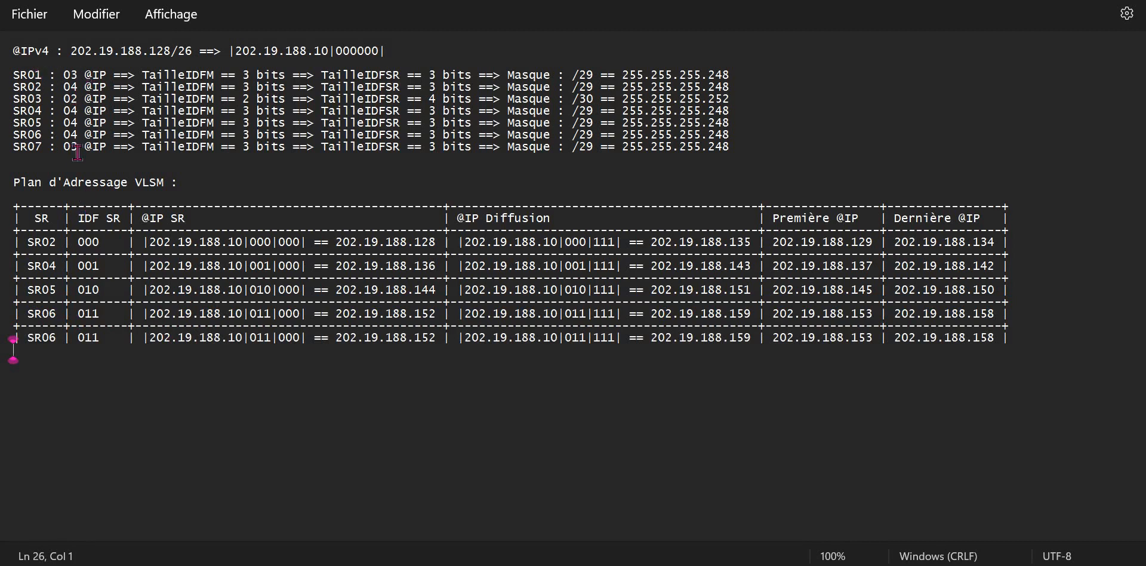
Step: Relabel the duplicated SR06 row at the end of the table as SR01
click(57, 343)
key(BackSpace)
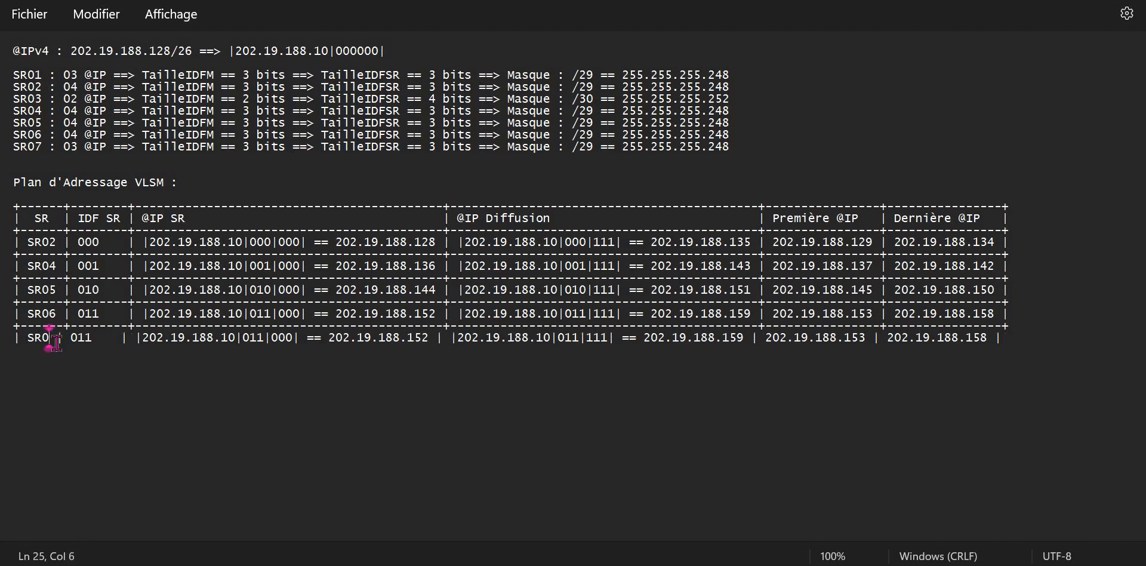
text(1)
Step: Set the SR01 row's IDF SR value to 100
key(Right)
key(Right)
key(Right)
key(Right)
key(Right)
key(Right)
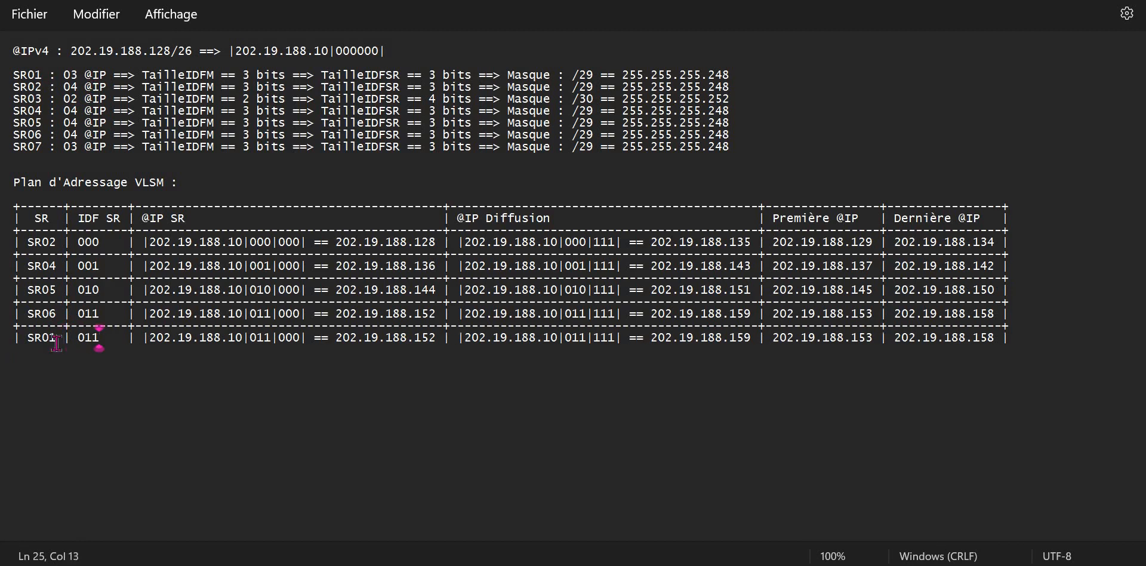
key(BackSpace)
key(BackSpace)
key(BackSpace)
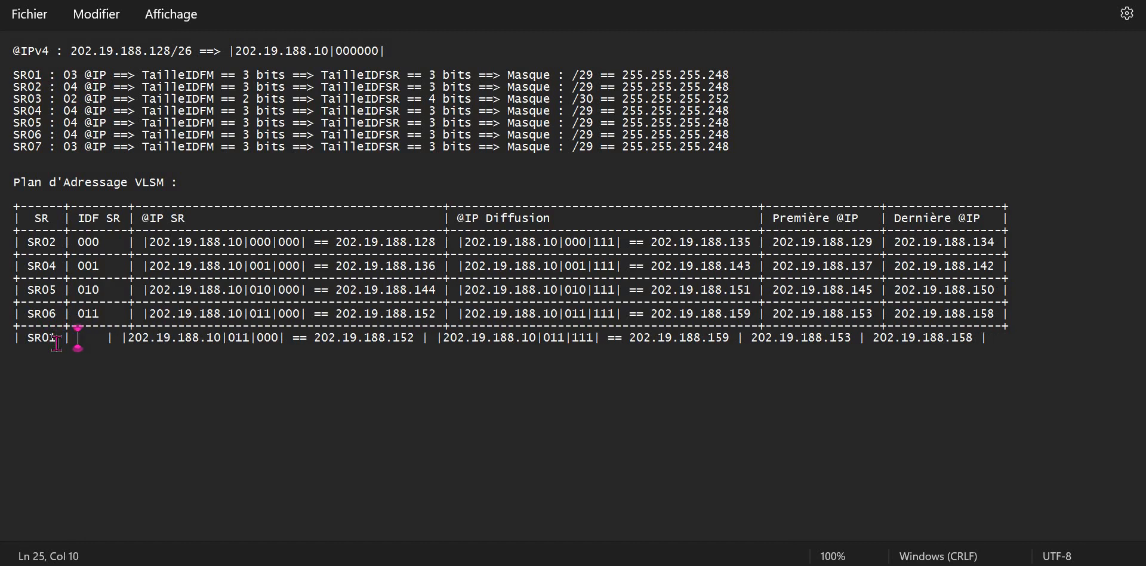
text(100)
key(Right)
key(Right)
key(Right)
key(Right)
key(Right)
key(Right)
key(Right)
key(Right)
key(Right)
key(Right)
key(Right)
key(Right)
key(Right)
key(Right)
key(Right)
key(Right)
key(Right)
key(Right)
key(Right)
key(Right)
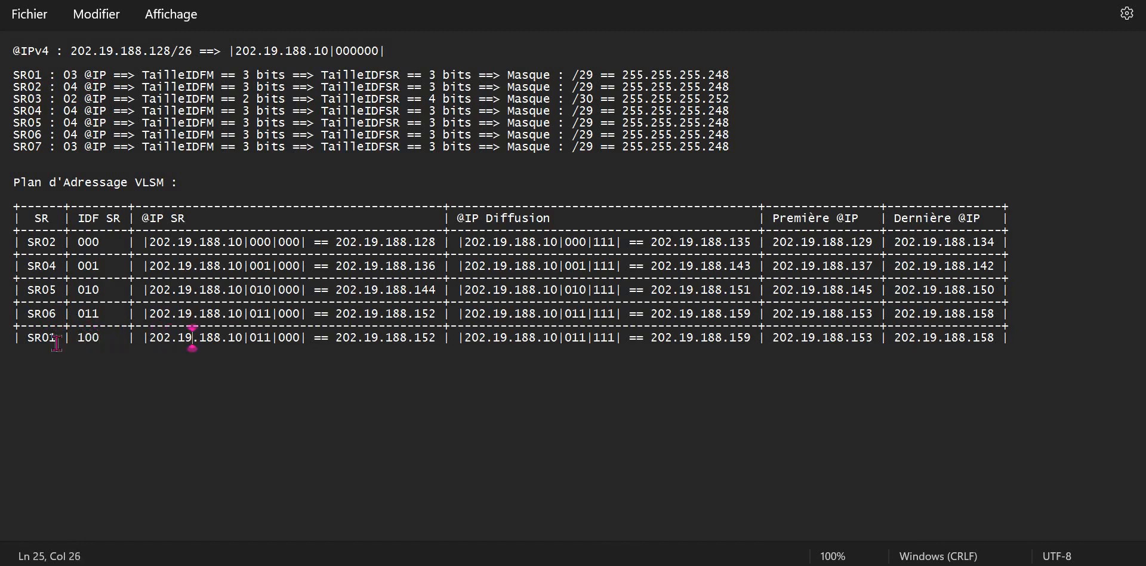
key(BackSpace)
key(BackSpace)
key(BackSpace)
text(100)
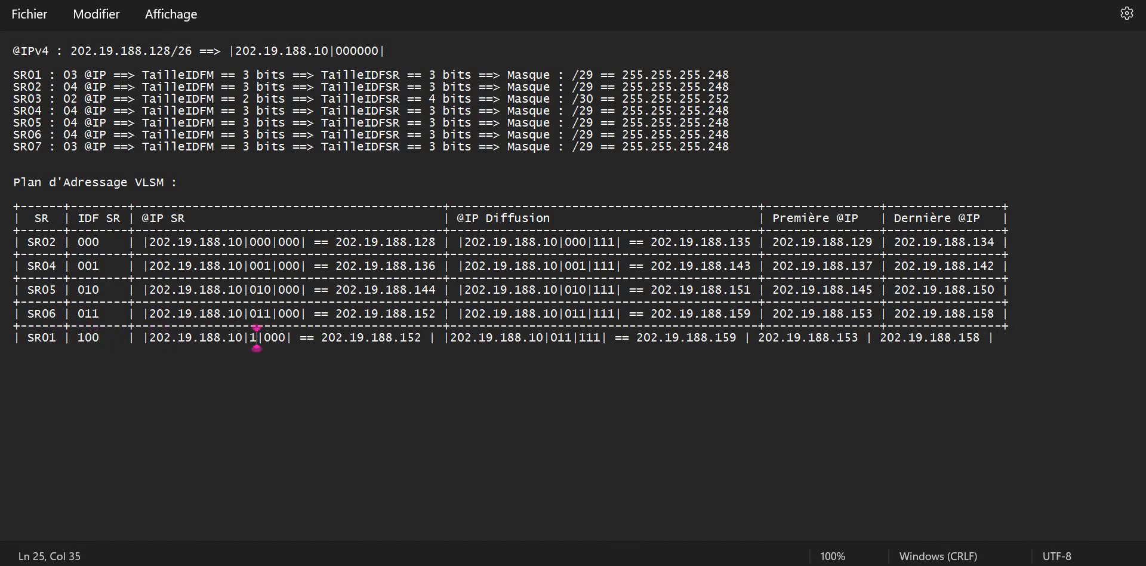
key(Right)
key(Right)
key(Right)
key(Right)
key(Right)
key(Right)
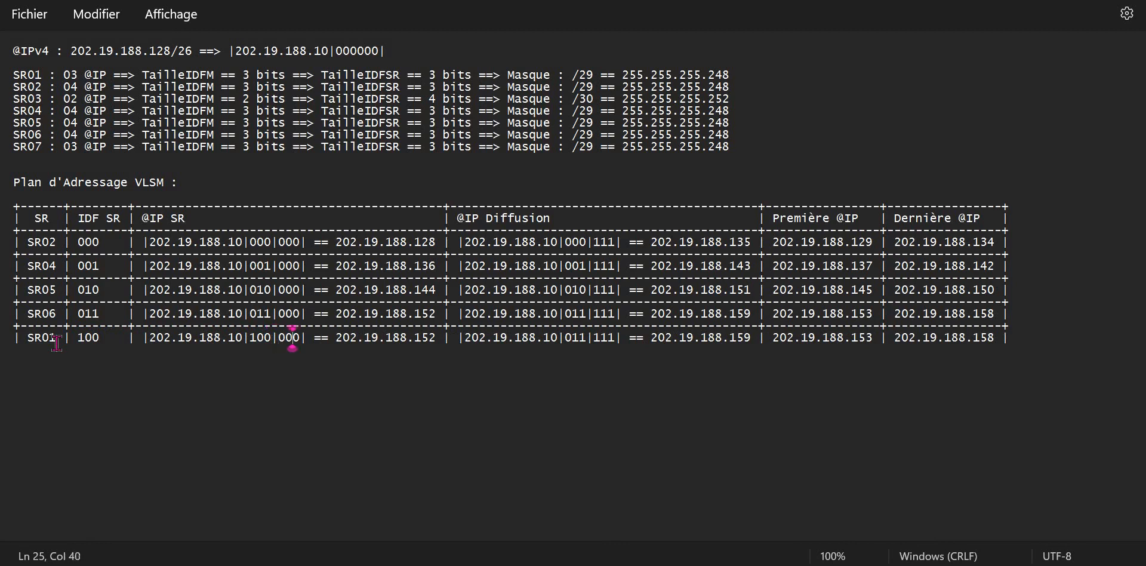
key(Right)
key(Right)
key(Right)
key(Right)
key(Right)
key(Right)
key(Right)
key(Right)
key(Right)
key(Right)
key(Right)
key(Right)
key(Right)
key(Right)
key(Right)
key(Right)
key(Right)
key(BackSpace)
key(BackSpace)
text(60)
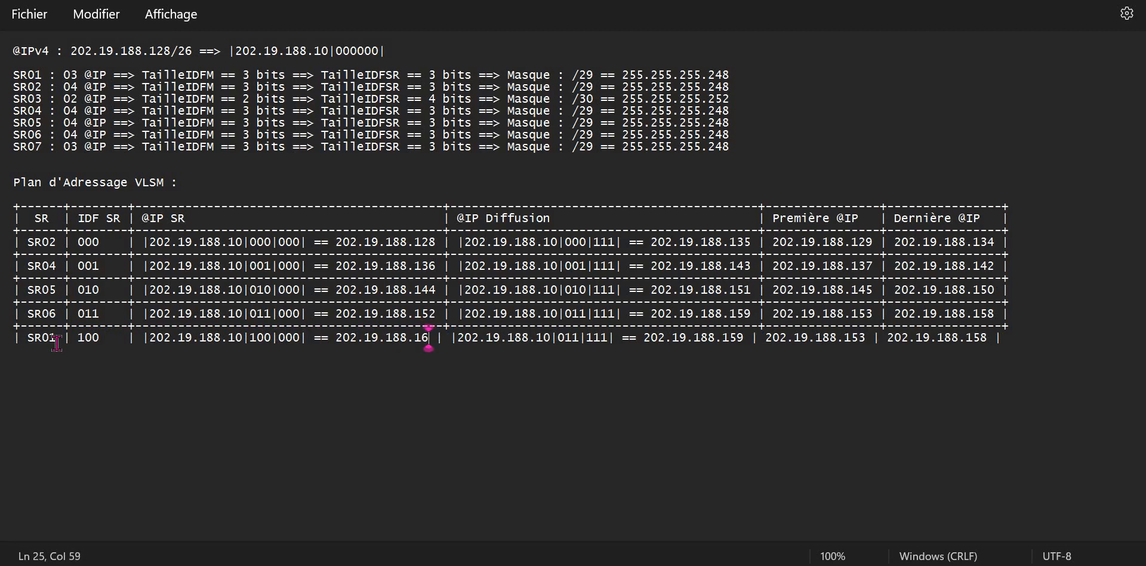
key(Right)
key(Right)
key(Right)
key(Right)
key(Right)
key(Right)
key(Right)
key(Right)
key(Right)
key(Right)
key(Right)
key(Right)
key(Right)
key(Right)
key(Right)
key(Right)
key(Right)
key(Right)
key(Right)
key(Right)
key(Right)
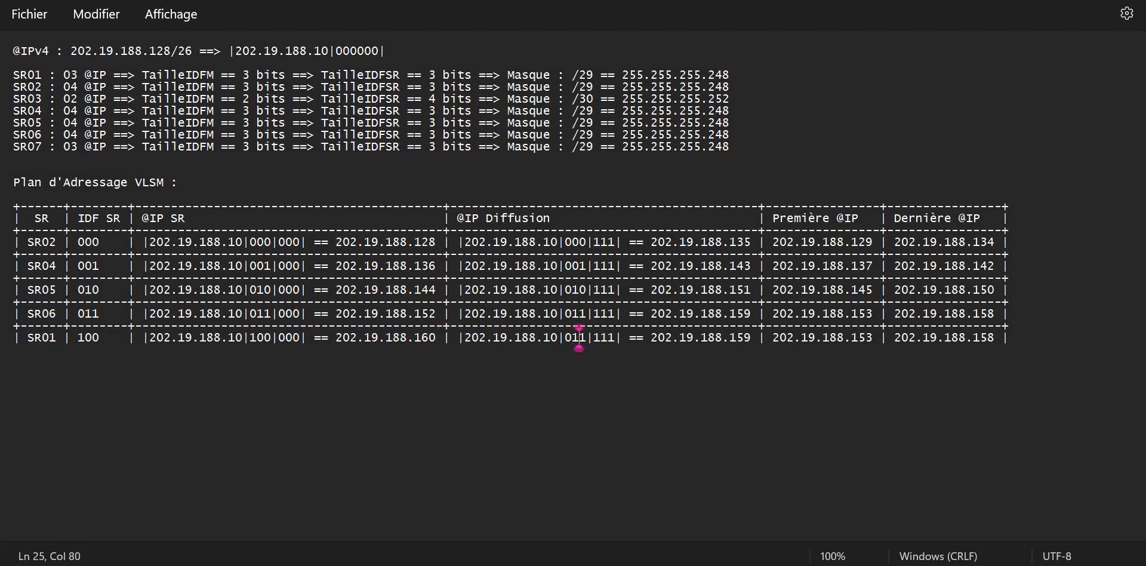
key(BackSpace)
key(BackSpace)
key(BackSpace)
text(1)
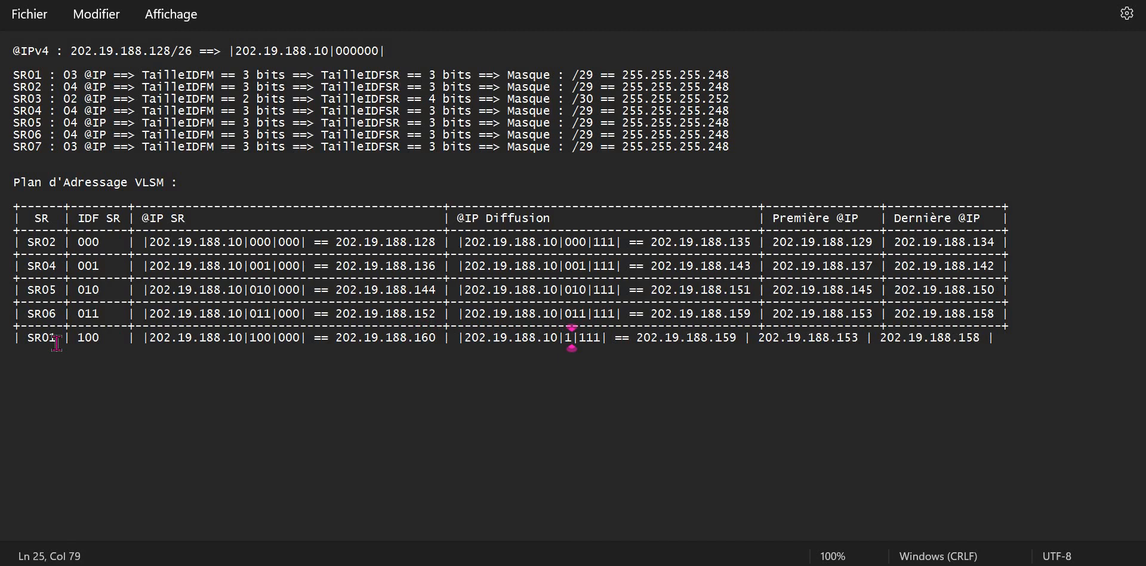
text(00)
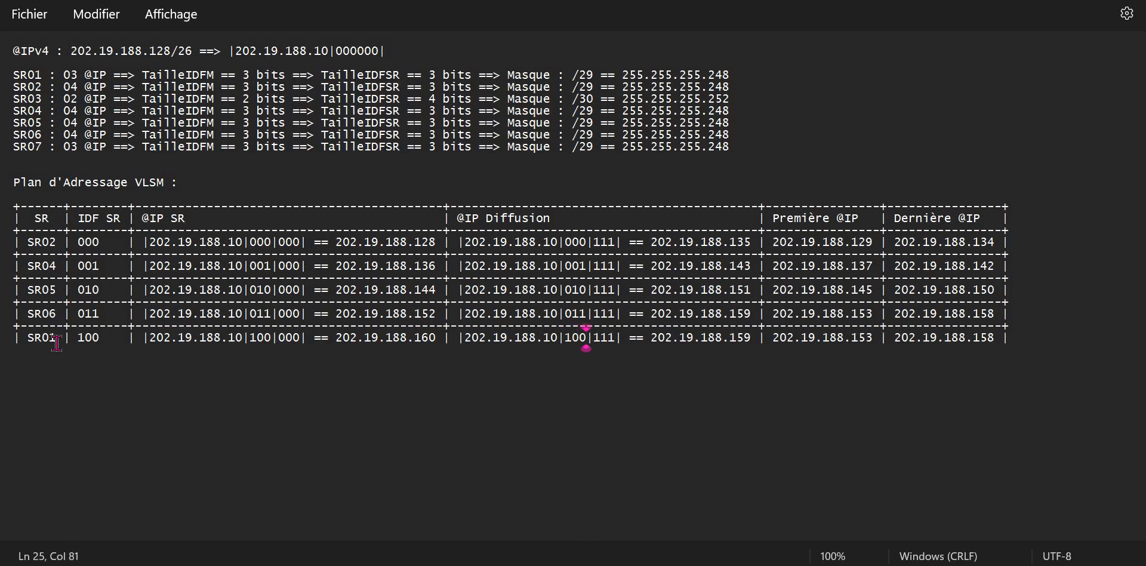
key(Right)
key(Right)
key(Right)
key(Right)
key(Right)
key(Right)
key(Right)
key(Right)
key(Right)
key(Right)
key(Right)
key(Right)
key(Right)
key(Right)
key(Right)
key(Right)
key(Right)
key(Right)
key(Right)
key(Right)
key(BackSpace)
key(BackSpace)
text(67)
key(Left)
key(Left)
key(Left)
key(Left)
key(Left)
key(Left)
key(Left)
key(Left)
key(Left)
key(Left)
key(Left)
key(Left)
key(Left)
key(Left)
key(Left)
key(Left)
key(Left)
key(Left)
key(Left)
key(Left)
key(Left)
key(Right)
key(Right)
key(Right)
key(Right)
key(Right)
key(Right)
key(Right)
key(Right)
key(Right)
key(Right)
key(Right)
key(Right)
key(Right)
key(Right)
key(Right)
key(Right)
key(Right)
key(Right)
key(Right)
key(Right)
key(Right)
key(Right)
key(Right)
key(Right)
key(Right)
key(Right)
key(Right)
key(Right)
key(Right)
key(Right)
key(Right)
key(BackSpace)
key(BackSpace)
text(61)
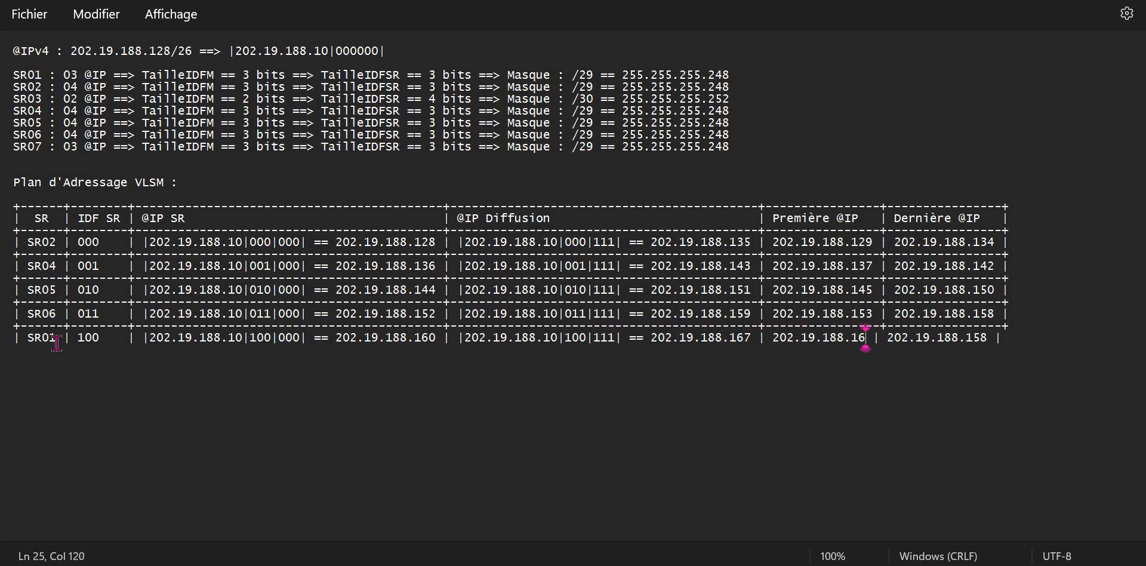
key(Right)
key(Right)
key(Right)
key(Right)
key(Right)
key(Right)
key(Right)
key(Right)
key(Right)
key(Right)
key(Right)
key(Right)
key(Right)
key(Right)
key(Right)
key(Right)
key(Right)
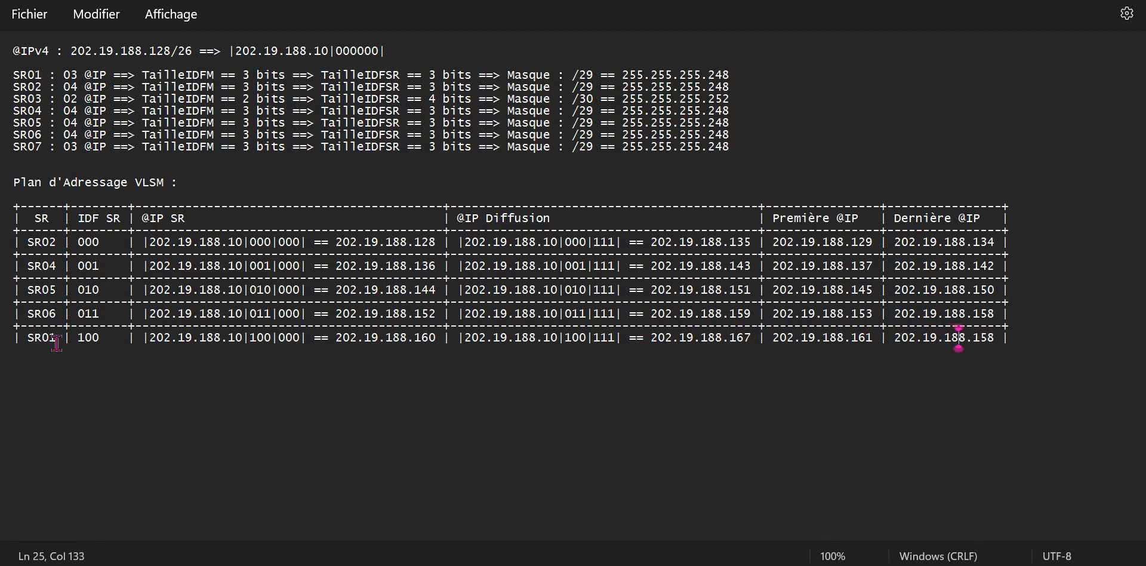
key(BackSpace)
key(BackSpace)
text(66)
Step: Copy the table's dashed separator line and insert it on a new line below the SR01 row
triple_click(108, 330)
key(ctrl+c)
key(End)
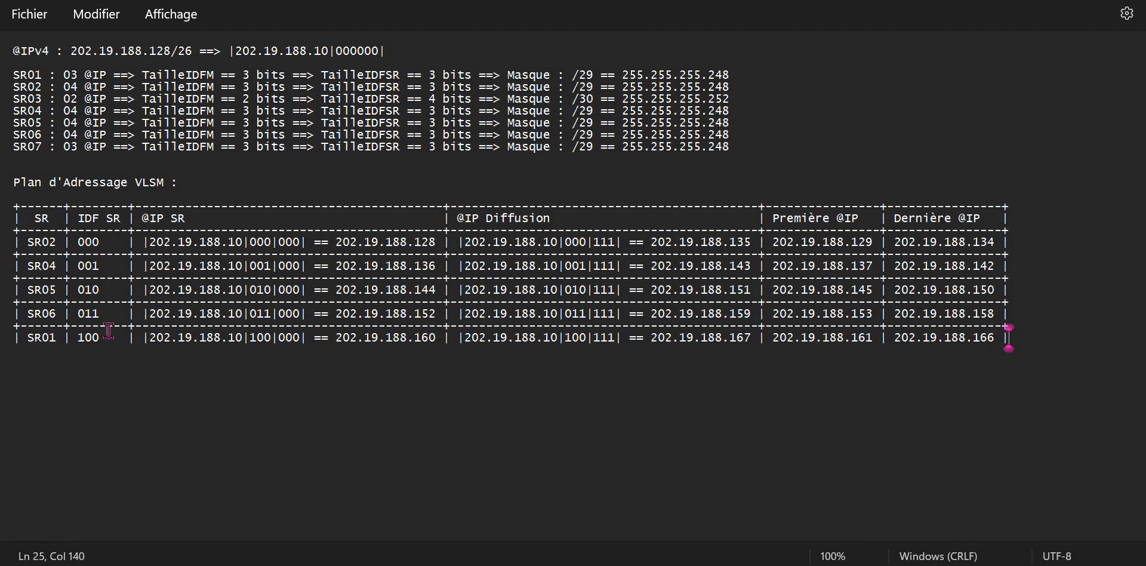
key(Return)
key(ctrl+v)
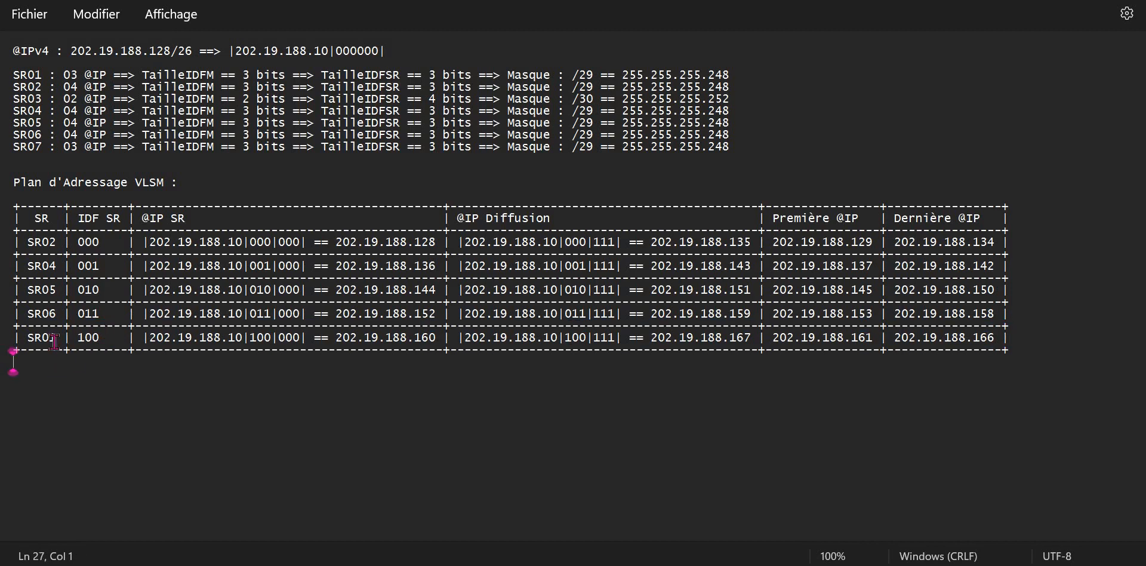
Step: Duplicate the completed SR01 row below the last separator line of the addressing table
triple_click(54, 342)
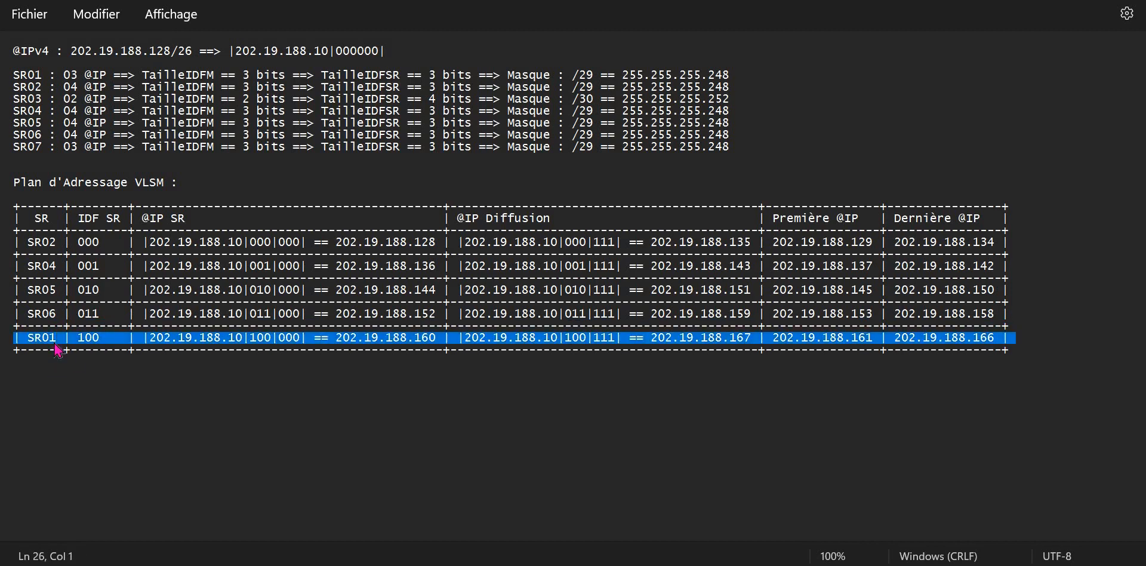
key(ctrl+c)
key(Down)
key(ctrl+v)
key(Left)
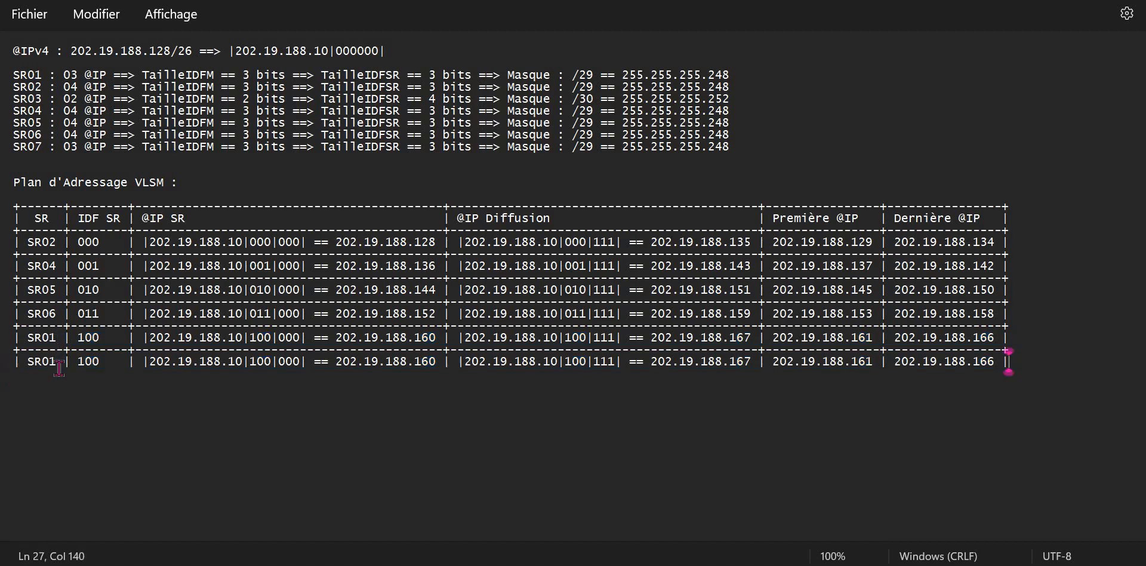
Step: Rename the subnet in the duplicated last row of the table to SR07
click(60, 371)
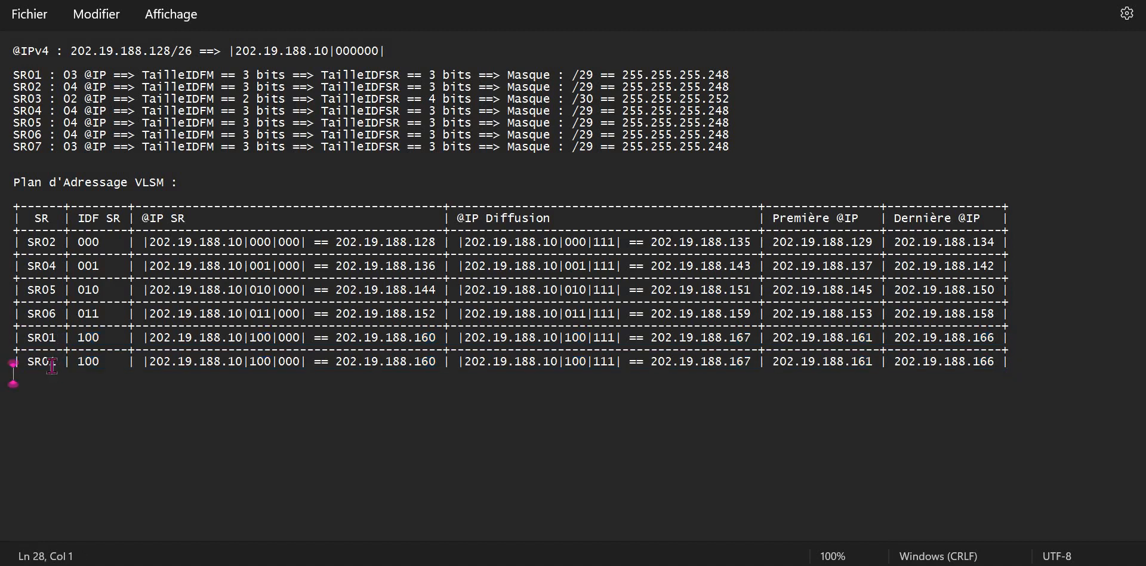
click(52, 366)
key(Right)
key(BackSpace)
text(7)
Step: Set the SR07 row's IDF SR value to 101
key(Right)
key(Right)
key(Right)
key(Right)
key(Right)
key(Right)
key(BackSpace)
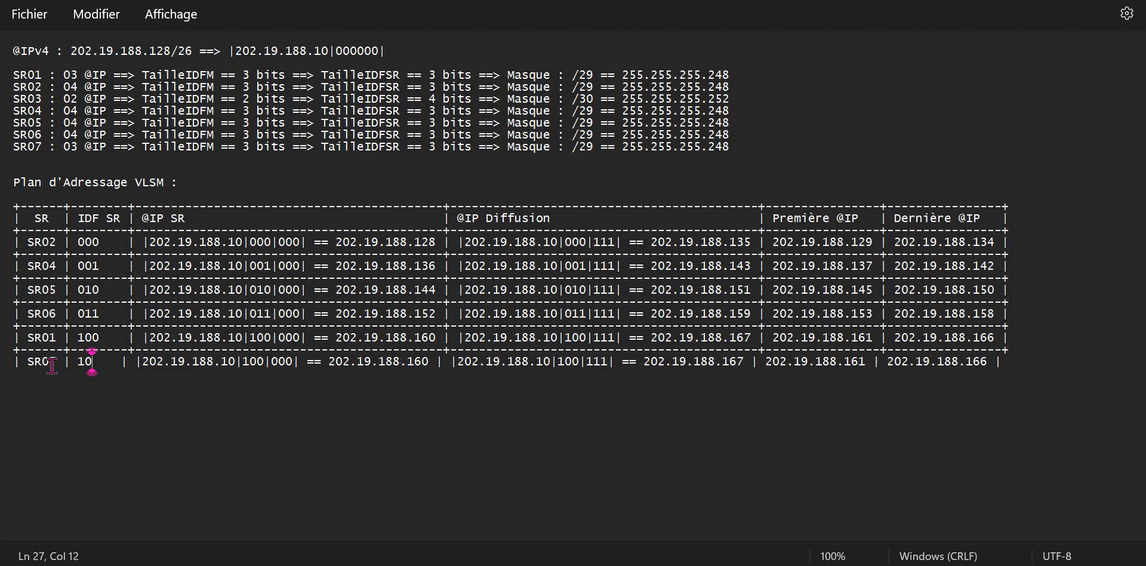
text(1)
key(Right)
key(Right)
key(Right)
key(Right)
key(Right)
key(Right)
key(Right)
key(Right)
key(Right)
key(Right)
key(Right)
key(Right)
key(Right)
key(Right)
key(Right)
key(Right)
key(Right)
key(Right)
key(Right)
key(Right)
key(Right)
key(Right)
key(Right)
key(Right)
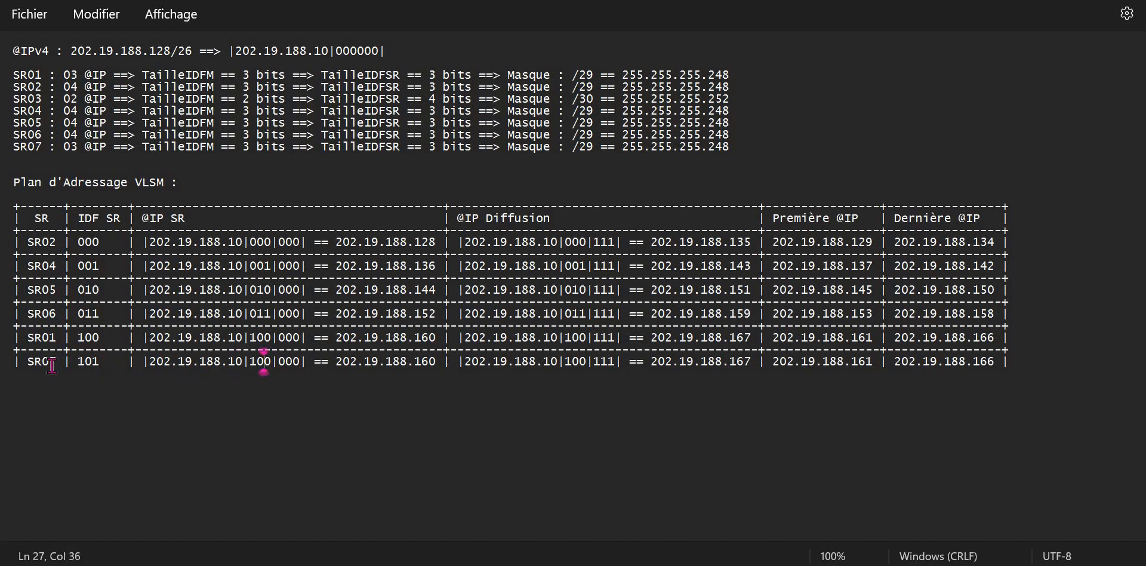
key(BackSpace)
text(1)
key(Right)
key(Right)
key(Right)
key(Right)
key(Right)
key(Right)
key(Right)
key(Right)
key(Right)
key(Right)
key(Right)
key(Right)
key(Right)
key(Right)
key(Right)
key(Right)
key(Right)
key(Right)
key(Right)
key(Right)
key(Right)
key(Right)
key(Right)
key(Left)
key(Delete)
text(8)
key(Right)
key(Right)
key(Right)
key(Right)
key(Right)
key(Right)
key(Right)
key(Right)
key(Right)
key(Right)
key(Right)
key(Right)
key(Right)
key(Right)
key(Right)
key(Right)
key(Right)
key(Right)
key(Right)
key(Right)
key(Delete)
text(1)
key(Right)
key(Right)
key(Right)
key(Right)
key(Right)
key(Right)
key(Right)
key(Right)
key(Right)
key(Right)
key(Right)
key(Right)
key(Right)
key(Right)
key(Right)
key(Right)
key(Right)
key(Right)
key(Right)
key(Right)
key(Right)
key(Right)
key(Right)
key(BackSpace)
key(BackSpace)
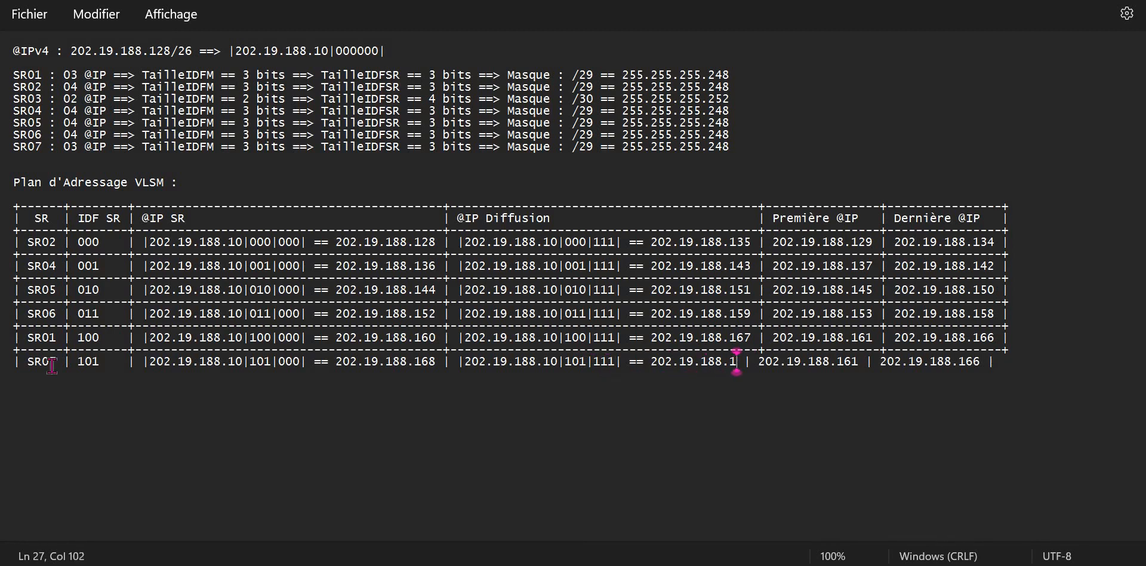
text(75)
key(Right)
key(Right)
key(Right)
key(Right)
key(Right)
key(Right)
key(Right)
key(Right)
key(Right)
key(Right)
key(Right)
key(Right)
key(Right)
key(Right)
key(Right)
key(Right)
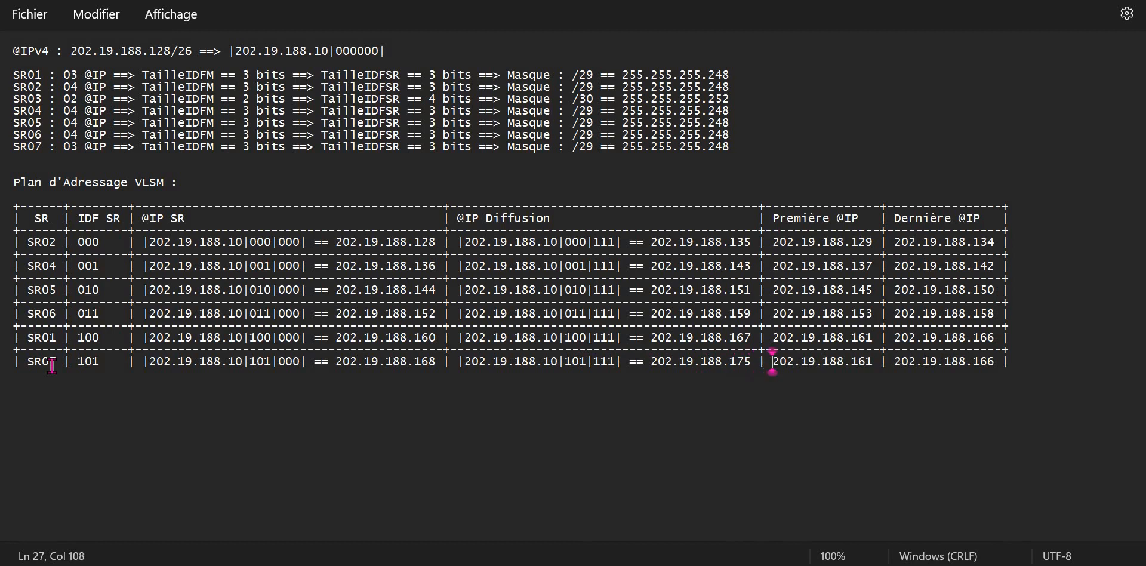
key(Delete)
key(BackSpace)
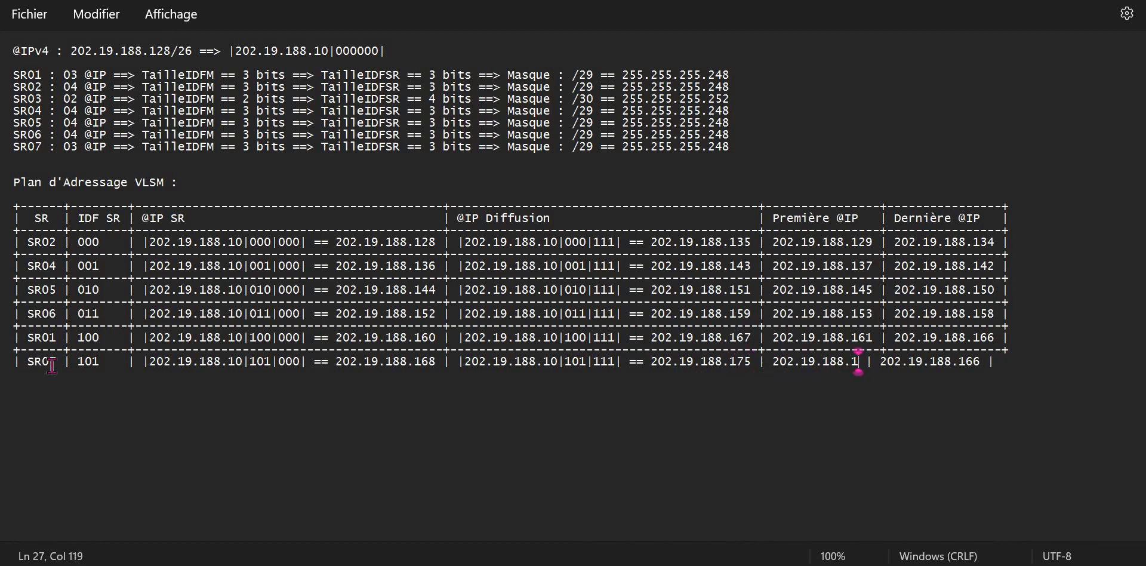
text(69)
key(Right)
key(Right)
key(Right)
key(Right)
key(Right)
key(Right)
key(Right)
key(Right)
key(Right)
key(Right)
key(Right)
key(Right)
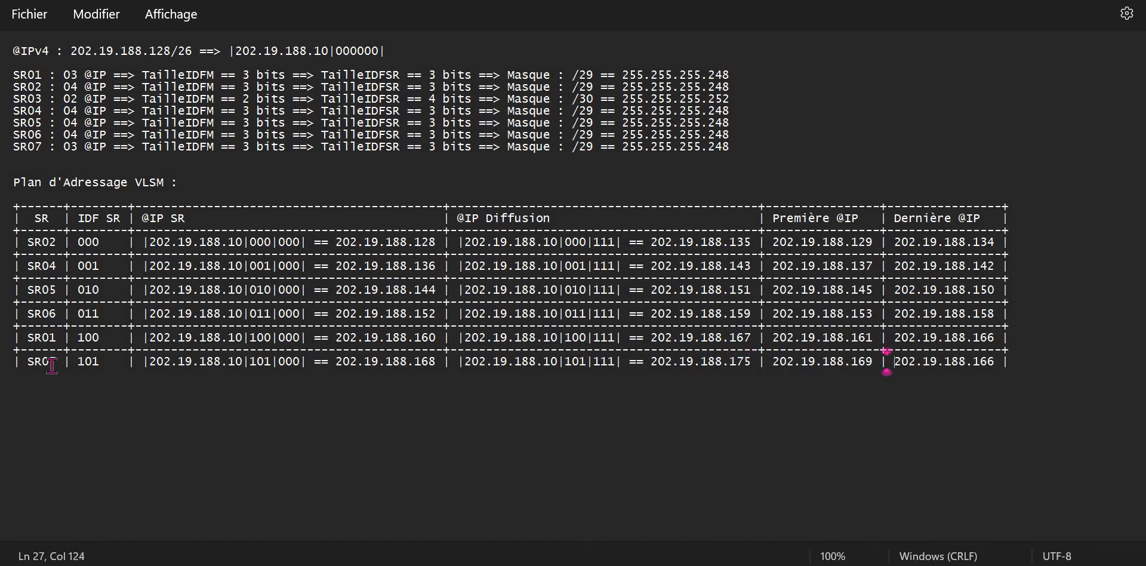
key(Right)
key(Right)
key(Right)
key(Right)
key(Right)
key(Delete)
key(BackSpace)
text(74)
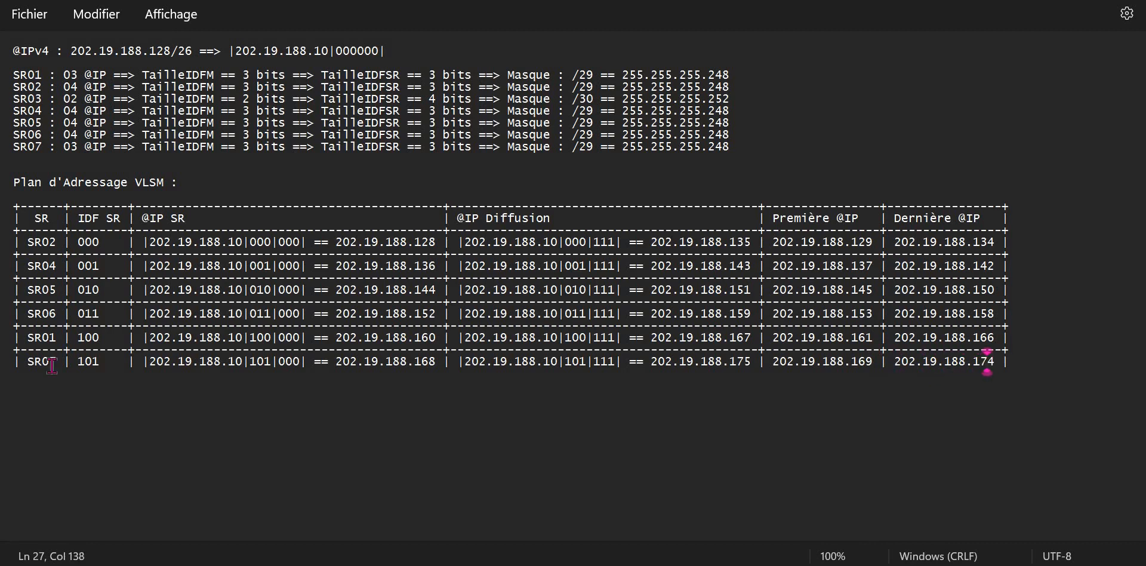
Step: Copy the table's dashed separator line and insert it on a new line below the SR07 row
triple_click(88, 345)
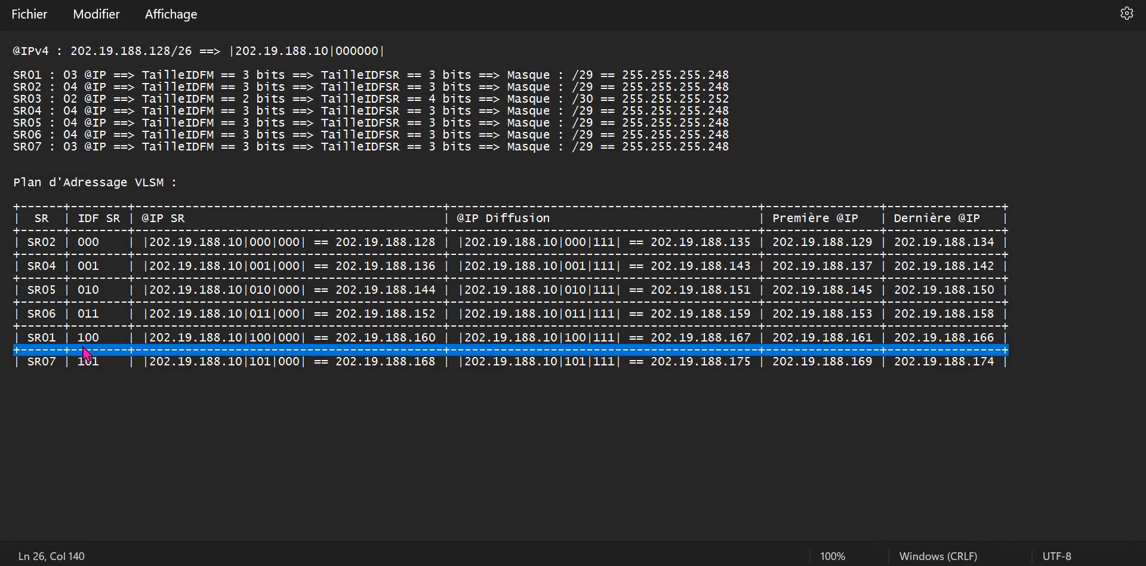
key(ctrl+c)
key(End)
key(Down)
key(Return)
key(ctrl+v)
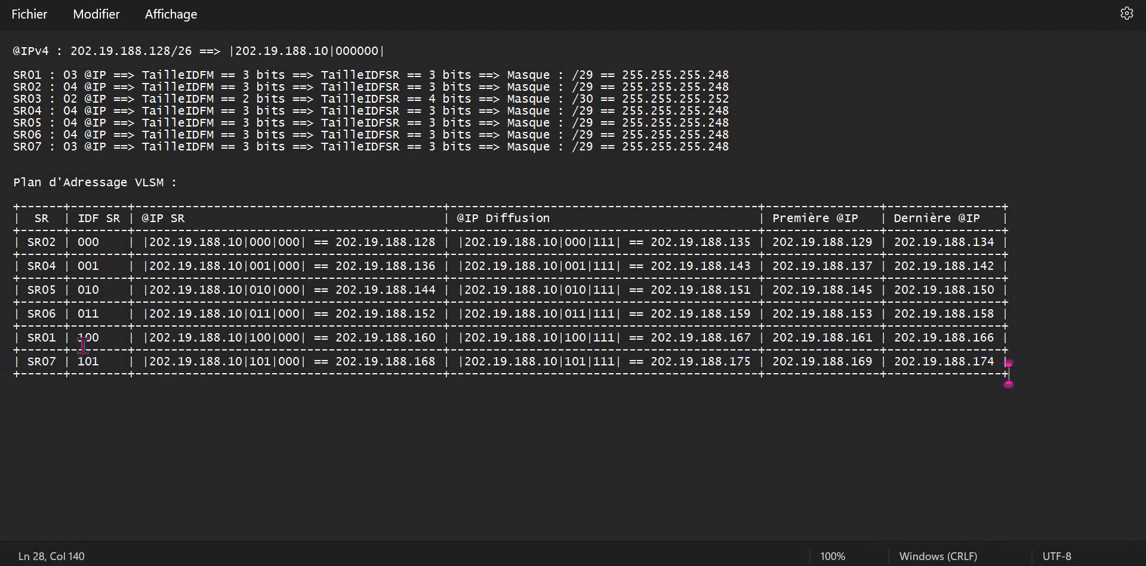
Step: Insert another copy of the separator line at the end of the table, leaving one empty line above it
key(Return)
key(Return)
key(ctrl+v)
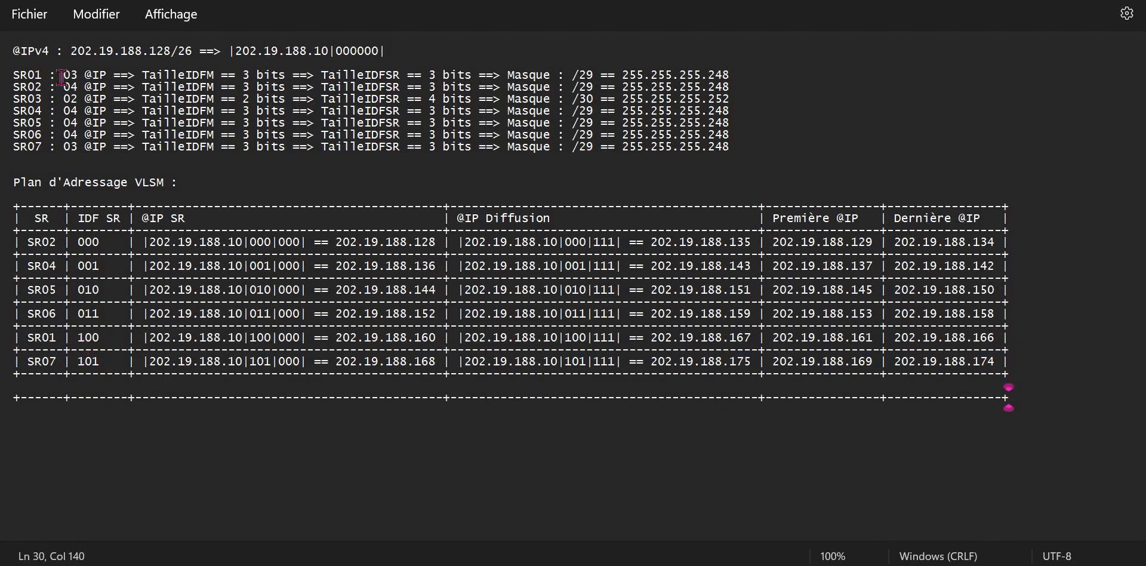
Step: Duplicate the SR07 row between the last two separator lines and remove the leftover empty line
triple_click(141, 363)
key(Down)
key(Down)
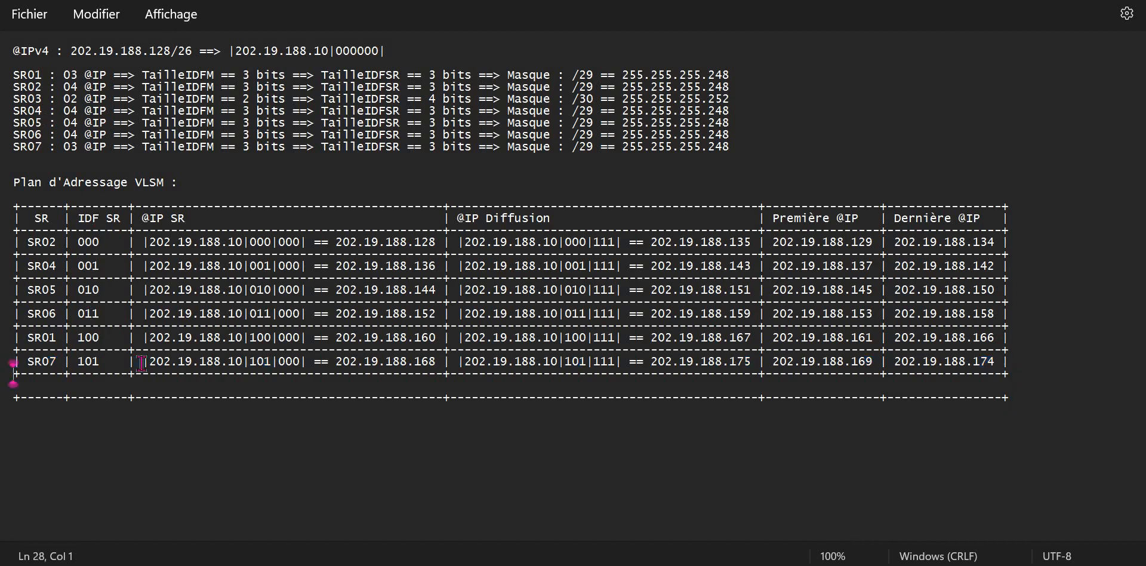
key(ctrl+v)
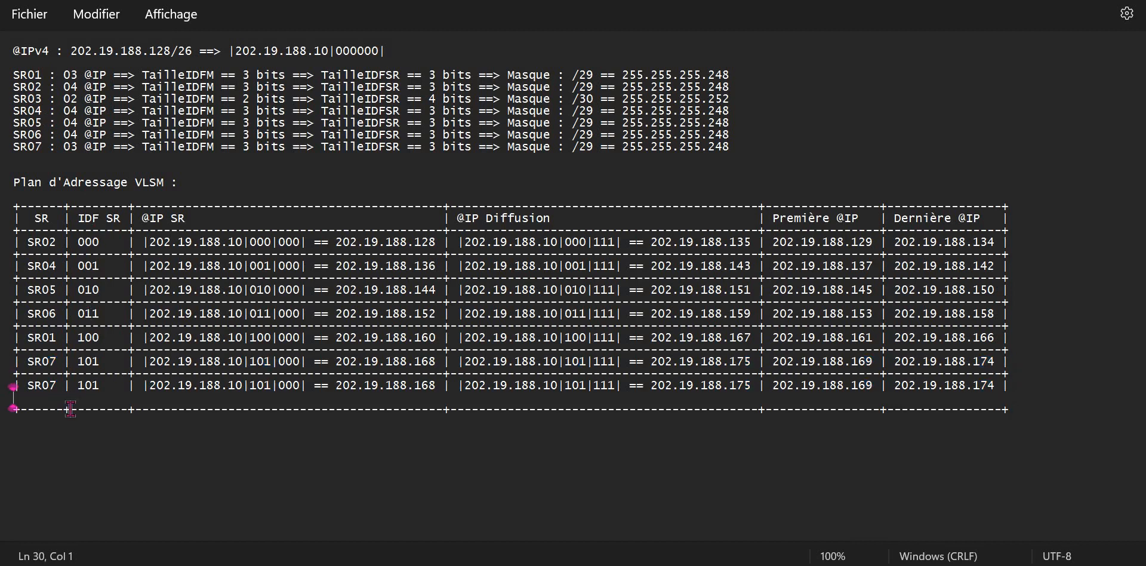
click(59, 391)
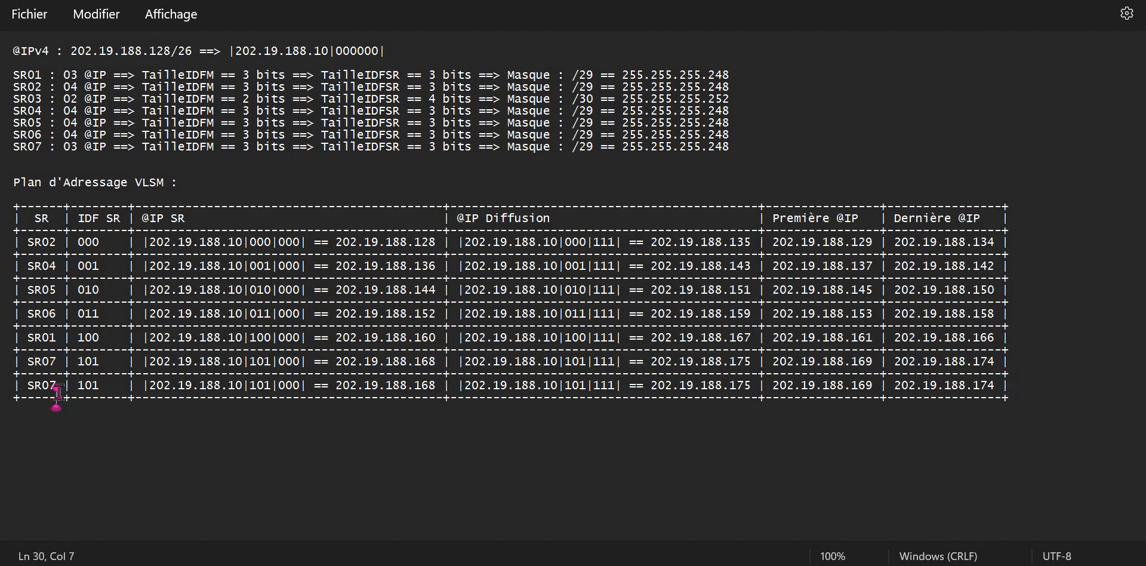
Step: Change the duplicated last row's SR to SR03 and its IDF SR to 1100, keeping the column borders aligned
key(Up)
key(BackSpace)
text(3)
key(Right)
key(Right)
key(Right)
key(Right)
key(Right)
key(Right)
key(Right)
key(Left)
key(BackSpace)
key(BackSpace)
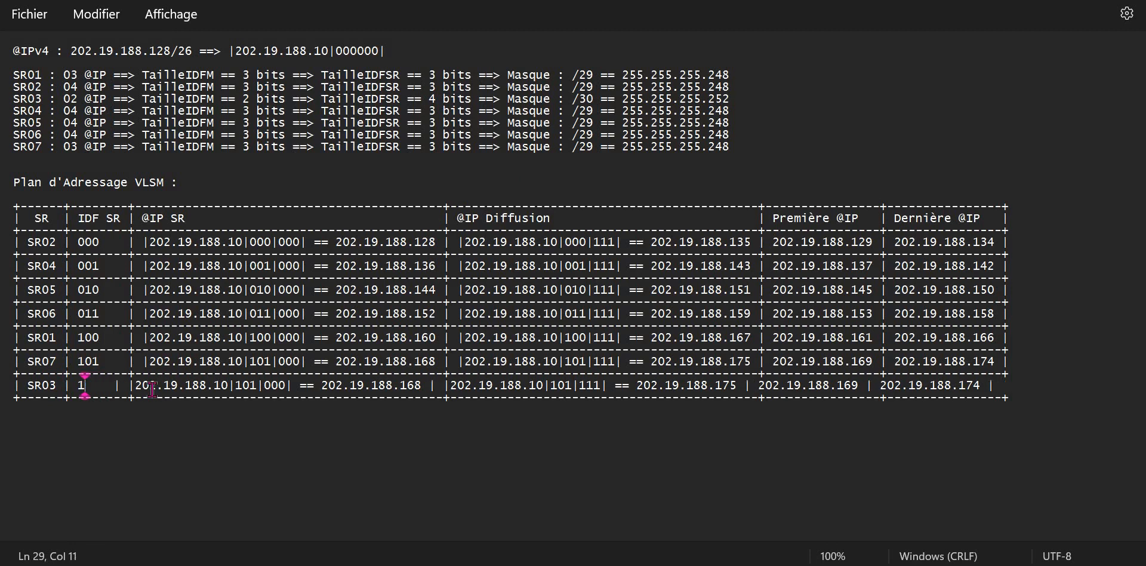
text(100)
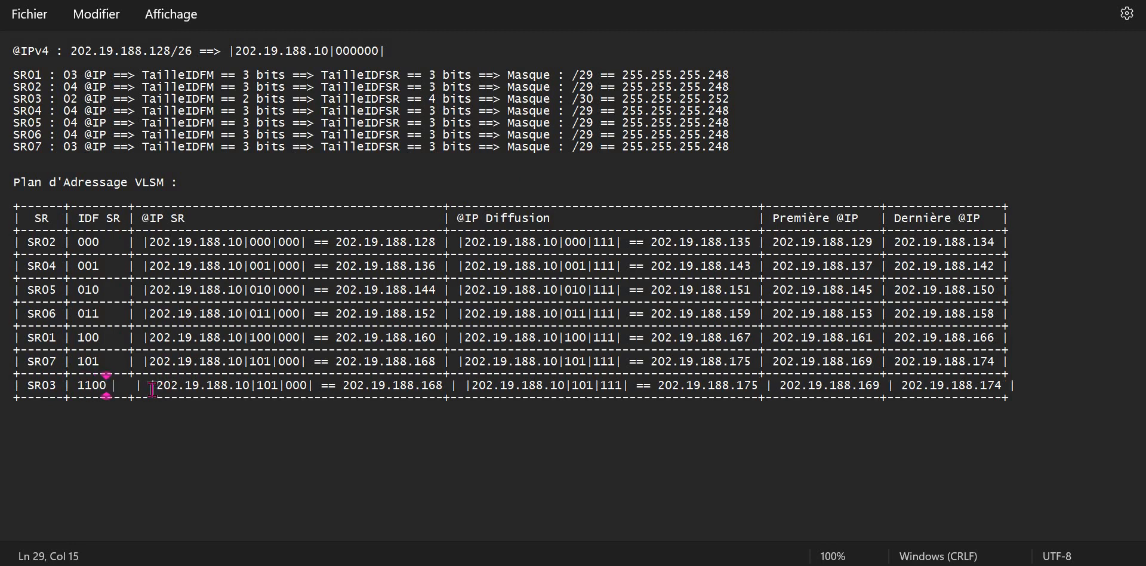
key(Right)
key(Right)
key(Delete)
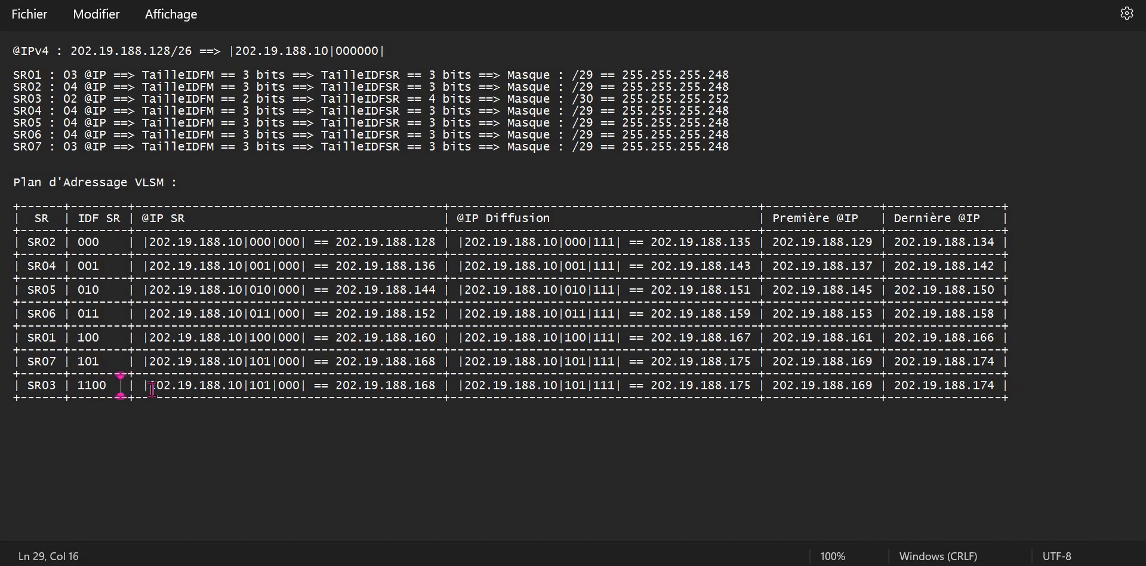
key(Right)
key(Right)
key(Right)
key(Right)
key(Right)
key(Right)
key(Right)
key(Right)
key(Right)
key(Right)
key(Right)
key(Right)
key(Right)
key(Right)
key(Right)
key(Right)
key(Right)
key(Right)
key(Right)
key(Right)
key(Left)
key(BackSpace)
key(Right)
key(Delete)
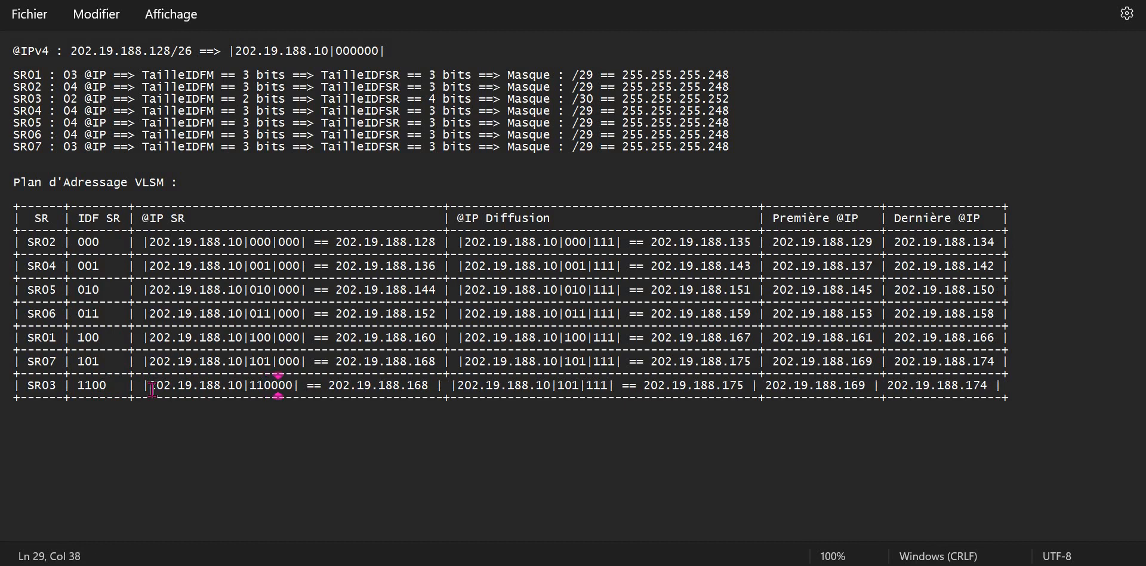
text(0)
key(Right)
text(|)
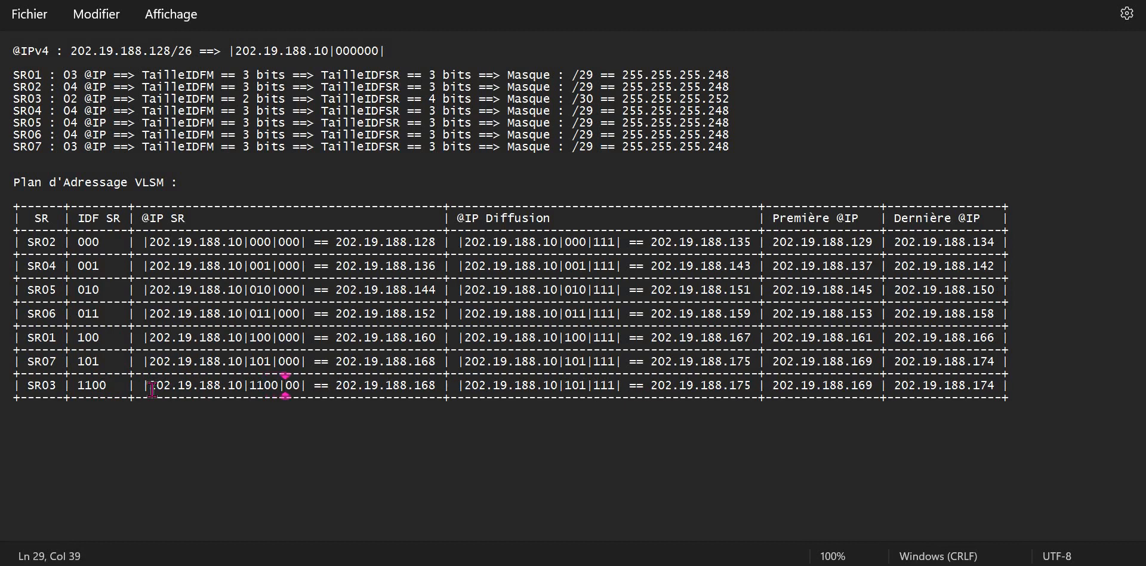
key(Right)
key(Right)
key(Right)
key(Right)
key(Right)
key(Right)
key(Right)
key(Right)
key(Right)
key(Right)
key(Right)
key(Right)
key(Right)
key(Right)
key(Right)
key(Right)
key(Right)
key(Right)
key(Right)
key(Right)
key(Right)
key(BackSpace)
key(BackSpace)
text(è-)
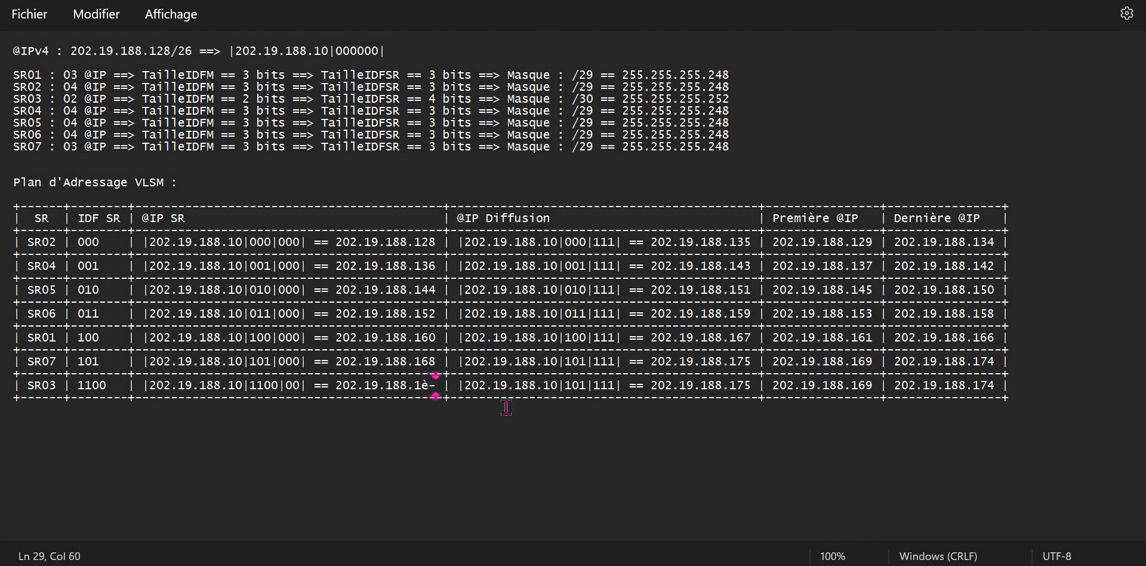
key(BackSpace)
key(BackSpace)
key(BackSpace)
text(17)
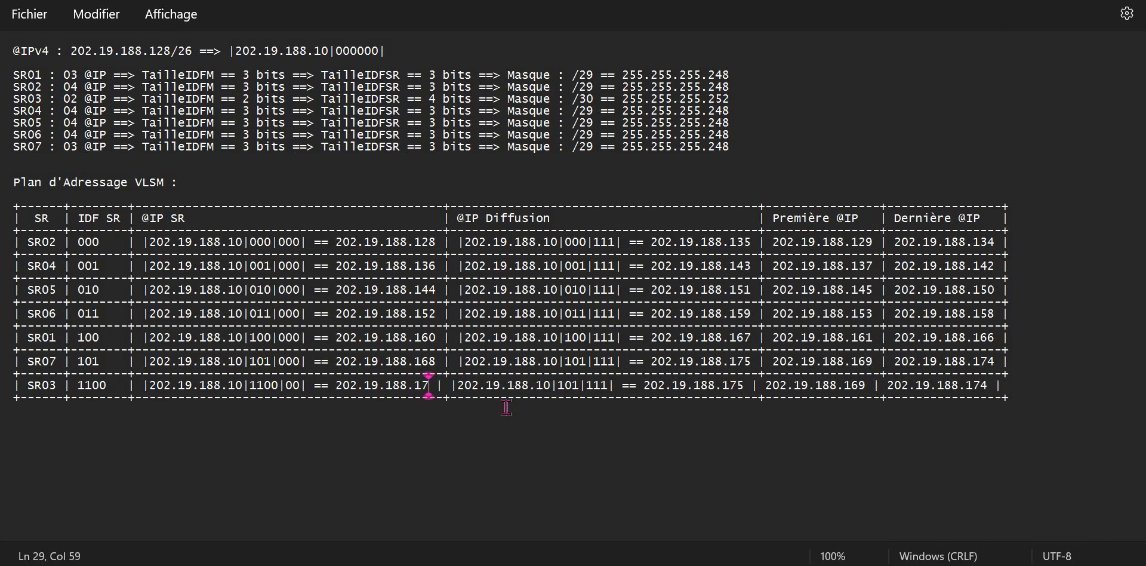
text(6)
key(Right)
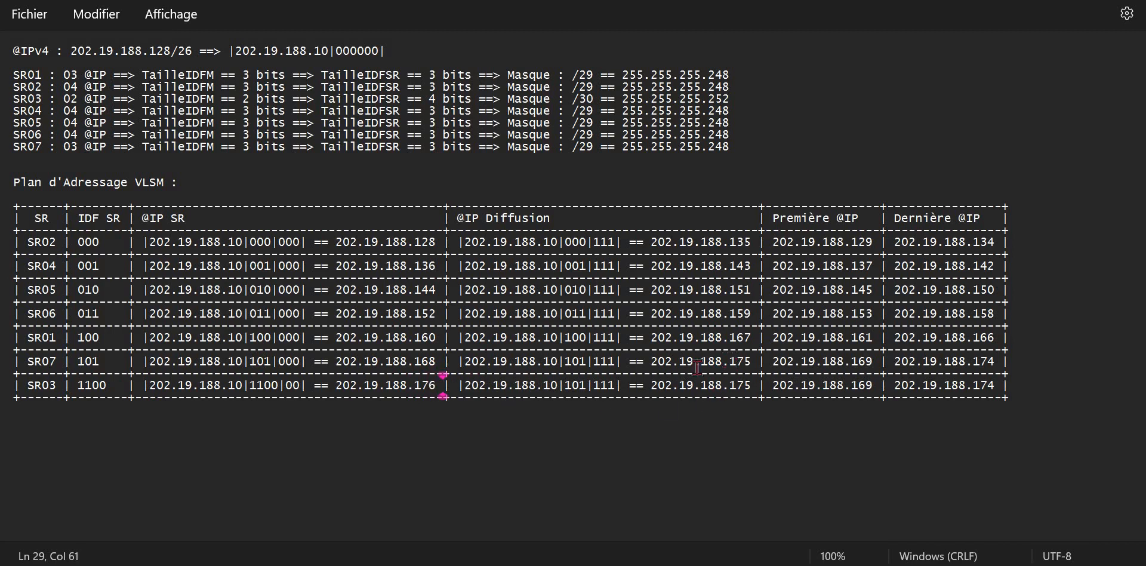
click(582, 387)
key(Right)
key(Delete)
key(BackSpace)
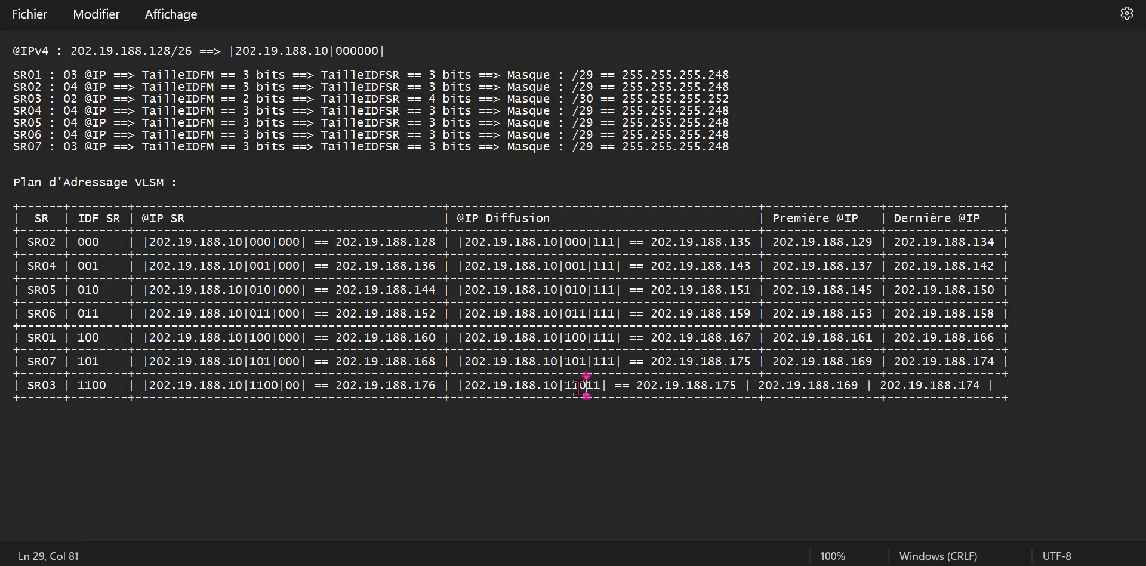
text(0)
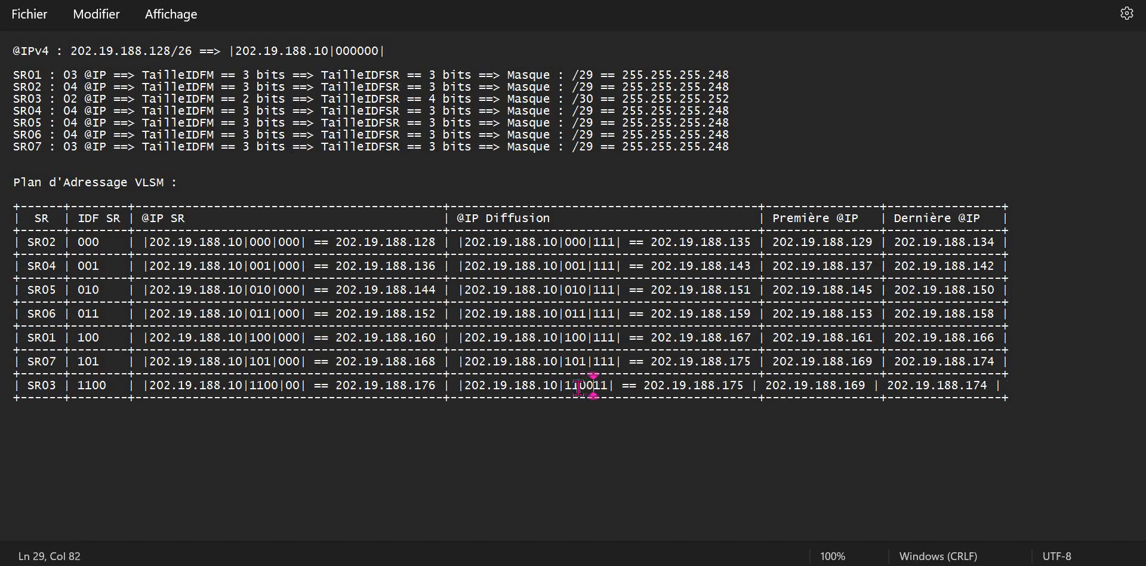
text(|)
key(Right)
key(Right)
key(Right)
key(Right)
key(Right)
key(Right)
key(Right)
key(Right)
key(Right)
key(Right)
key(Right)
key(Right)
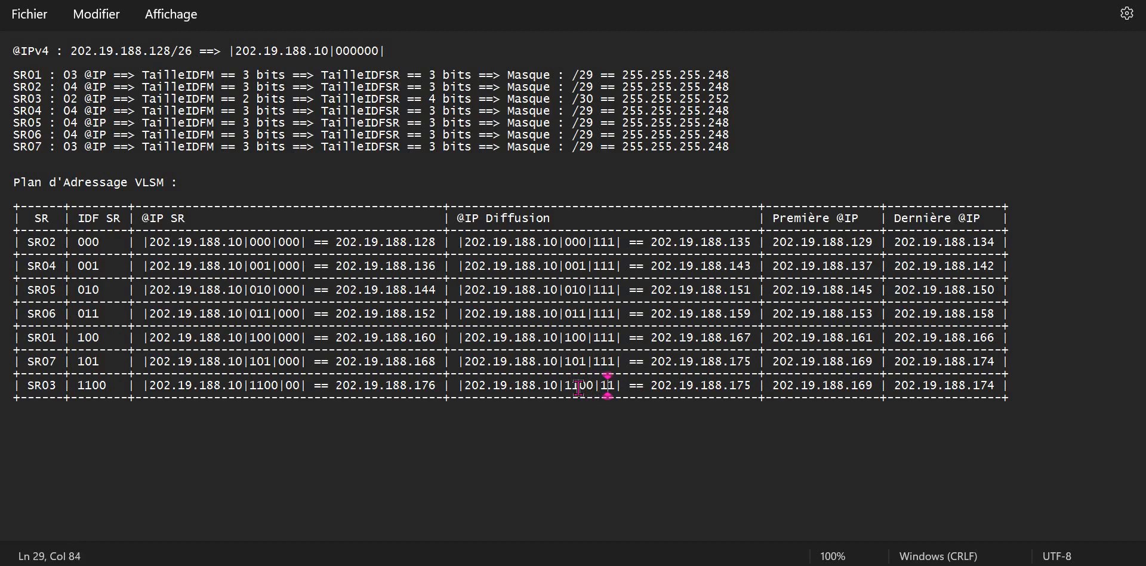
key(Left)
key(Left)
key(Left)
key(Left)
key(Left)
key(Left)
key(Left)
key(Left)
key(Left)
key(Left)
key(Left)
key(Right)
key(Right)
key(Right)
key(Right)
key(Right)
key(Right)
key(Right)
key(Right)
key(Right)
key(Right)
key(Right)
key(Right)
key(Right)
key(Right)
key(Right)
key(Right)
key(Left)
key(Left)
key(Left)
key(Left)
key(Left)
key(Left)
key(Left)
key(Left)
key(Left)
key(Left)
key(Left)
key(Left)
key(Left)
key(Left)
key(Left)
key(Left)
key(Left)
key(Left)
key(Left)
key(Right)
key(Right)
key(Right)
key(Right)
key(Right)
key(Right)
key(Right)
key(Right)
key(Right)
key(Right)
key(Right)
key(Right)
key(Right)
key(Right)
key(Right)
key(Right)
key(Right)
key(Right)
key(Right)
key(Right)
key(Right)
key(Right)
key(Right)
key(Delete)
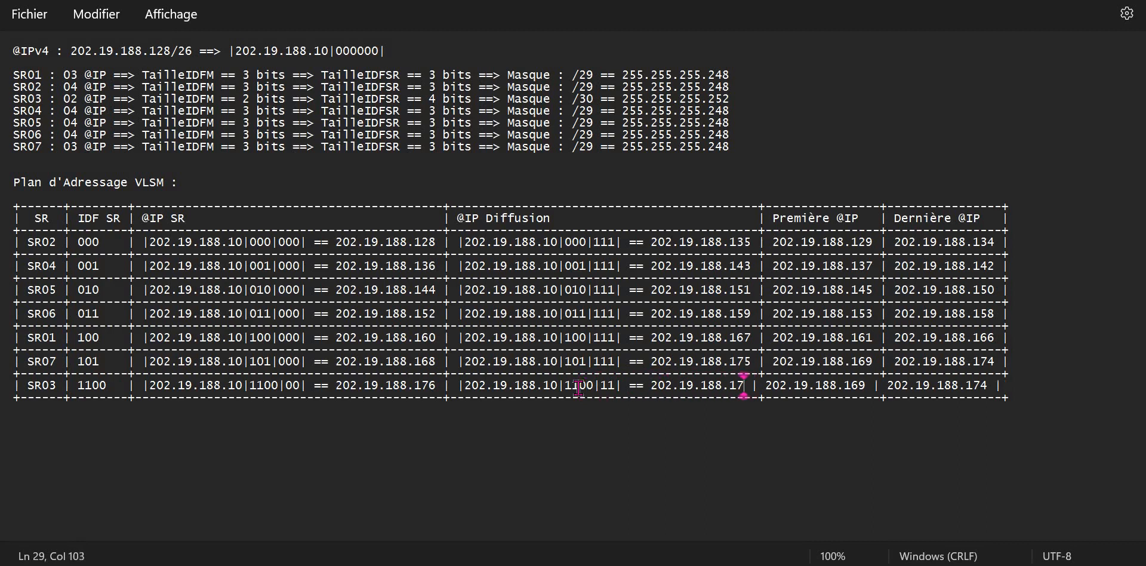
text(9)
key(Right)
key(Right)
key(Right)
key(Right)
key(Right)
key(Right)
key(Right)
key(Right)
key(Right)
key(Right)
key(Right)
key(Right)
key(Right)
key(Right)
key(Right)
key(Right)
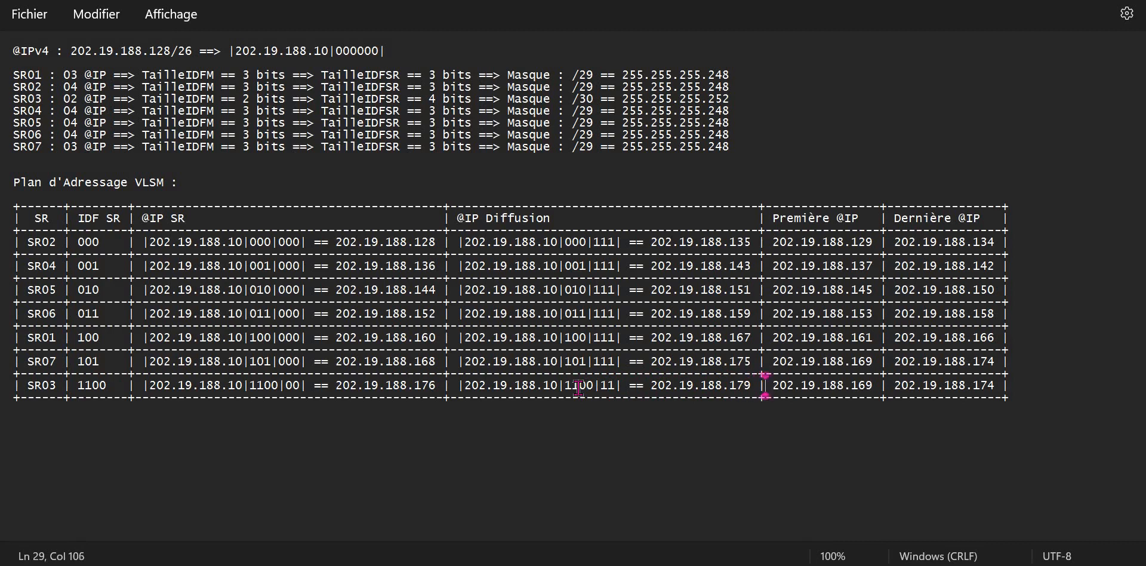
key(Right)
key(BackSpace)
key(BackSpace)
text(77)
key(Right)
key(Right)
key(Right)
key(Right)
key(Right)
key(Right)
key(Right)
key(Right)
key(Right)
key(Right)
key(Right)
key(Right)
key(Right)
key(Right)
key(Right)
key(Right)
text(8)
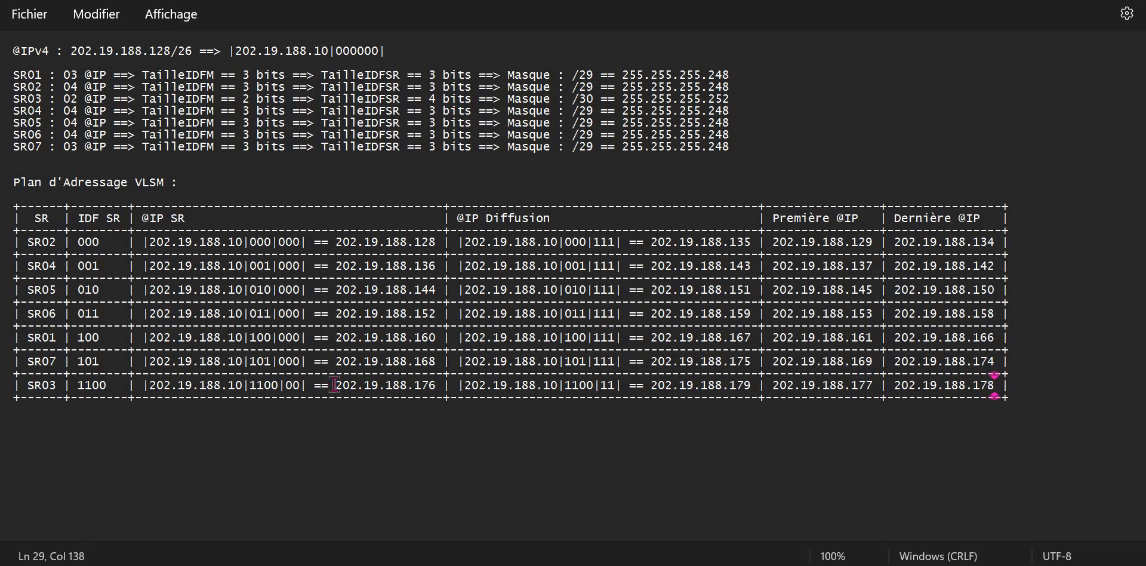
click(529, 382)
Step: Float the notes window over the Packet Tracer topology and widen it until each row of the addressing table fits on one line
key(alt+Tab)
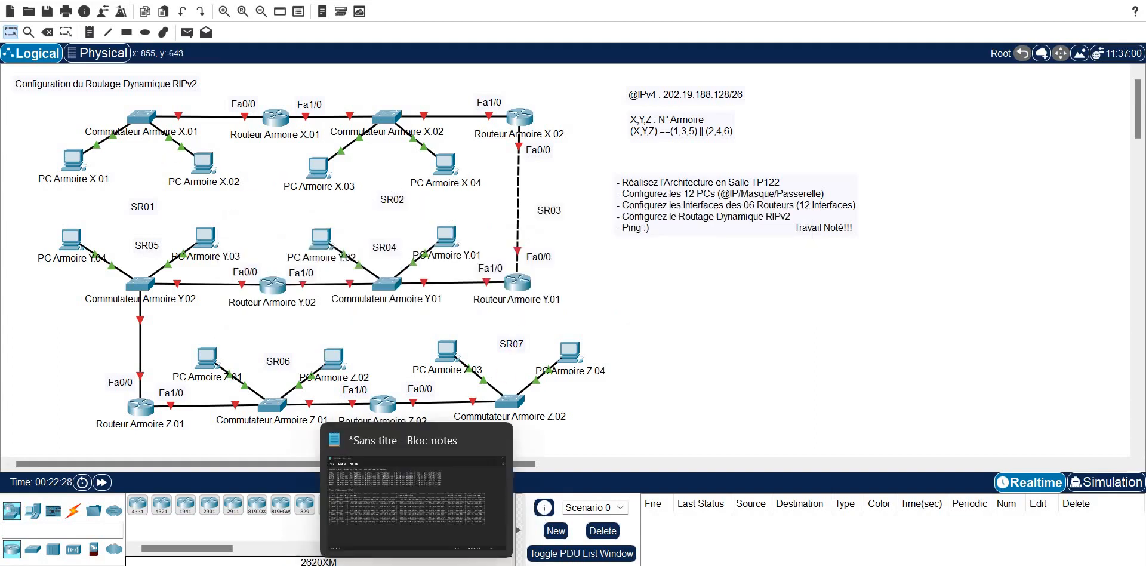
click(413, 565)
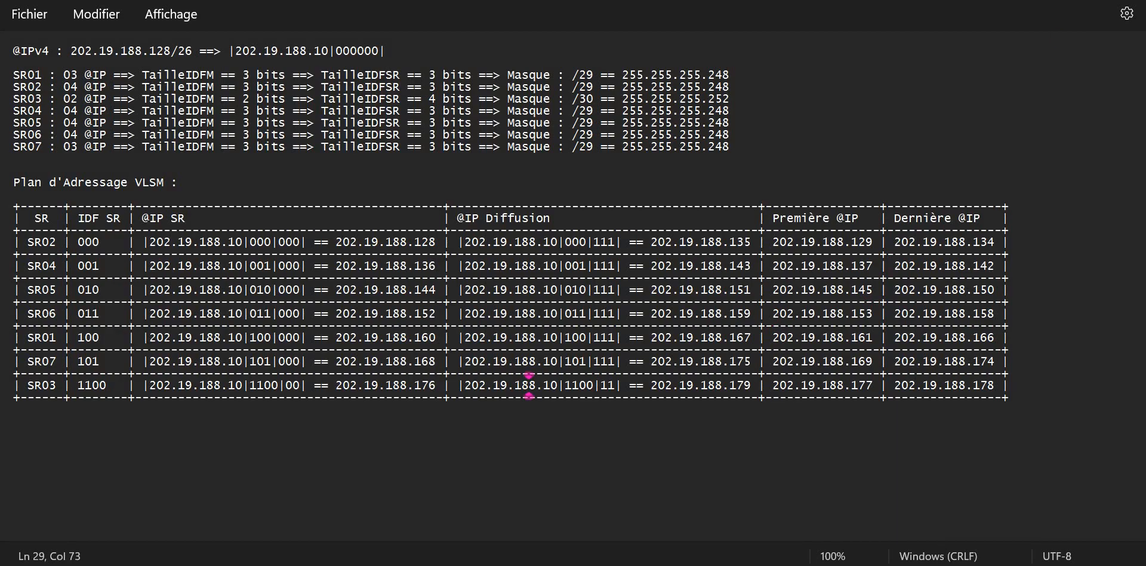
click(1081, 1)
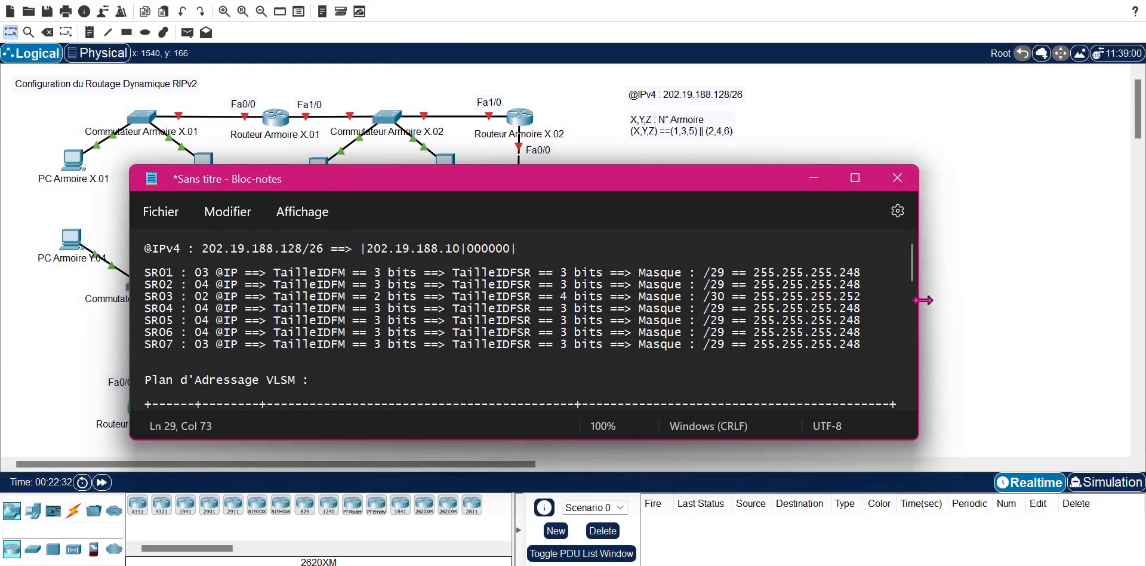
click(838, 332)
key(Down)
key(Down)
key(Down)
key(Down)
key(Down)
key(Down)
key(Down)
key(Down)
key(Down)
key(Down)
key(Down)
key(Down)
key(Down)
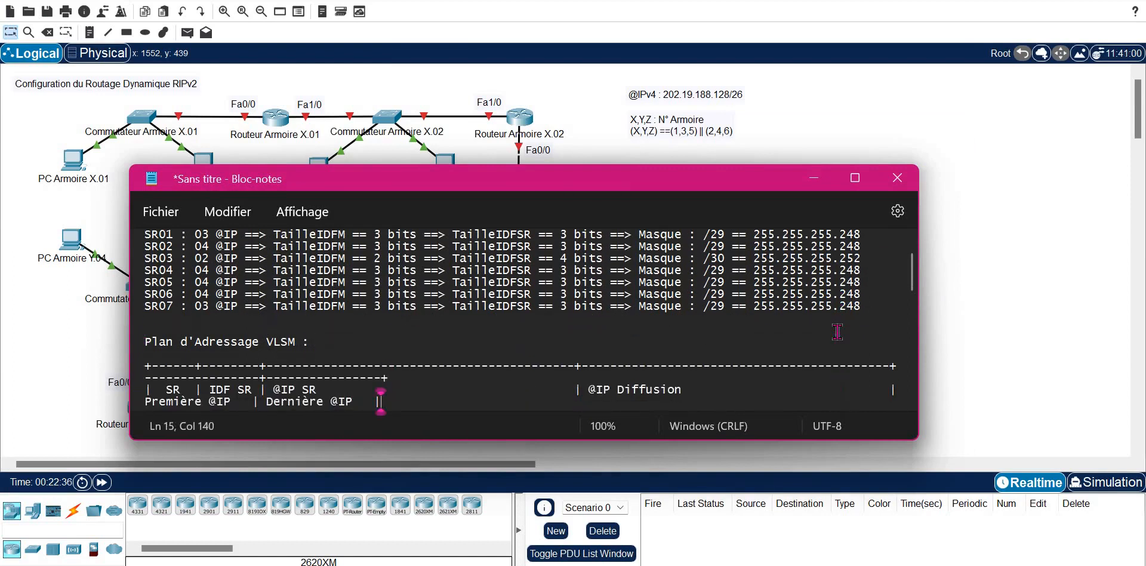
key(Down)
key(Down)
key(Down)
key(Down)
key(Down)
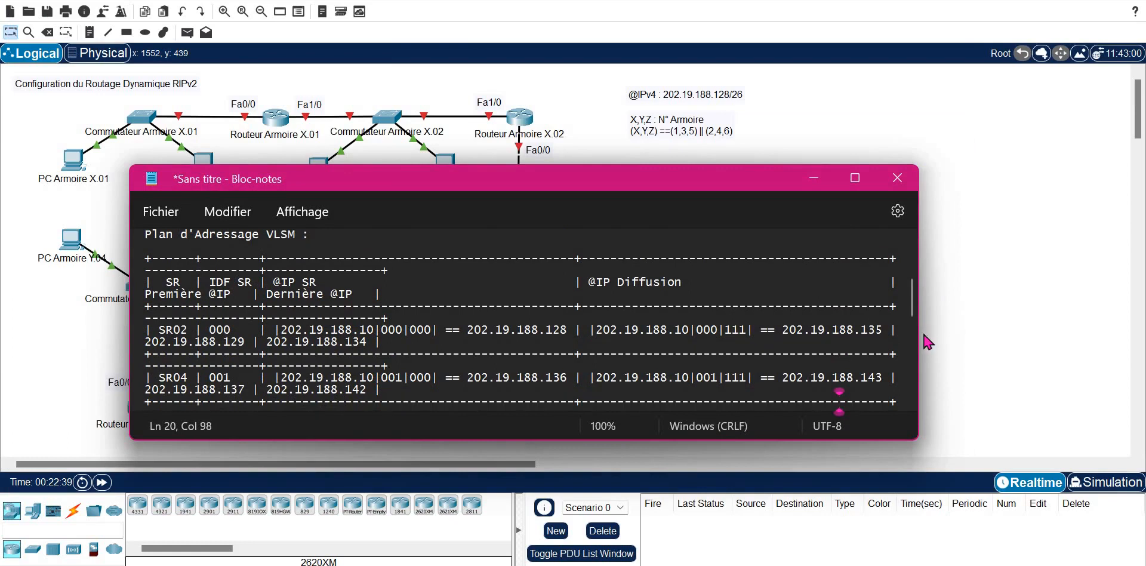
drag(923, 344, 1141, 356)
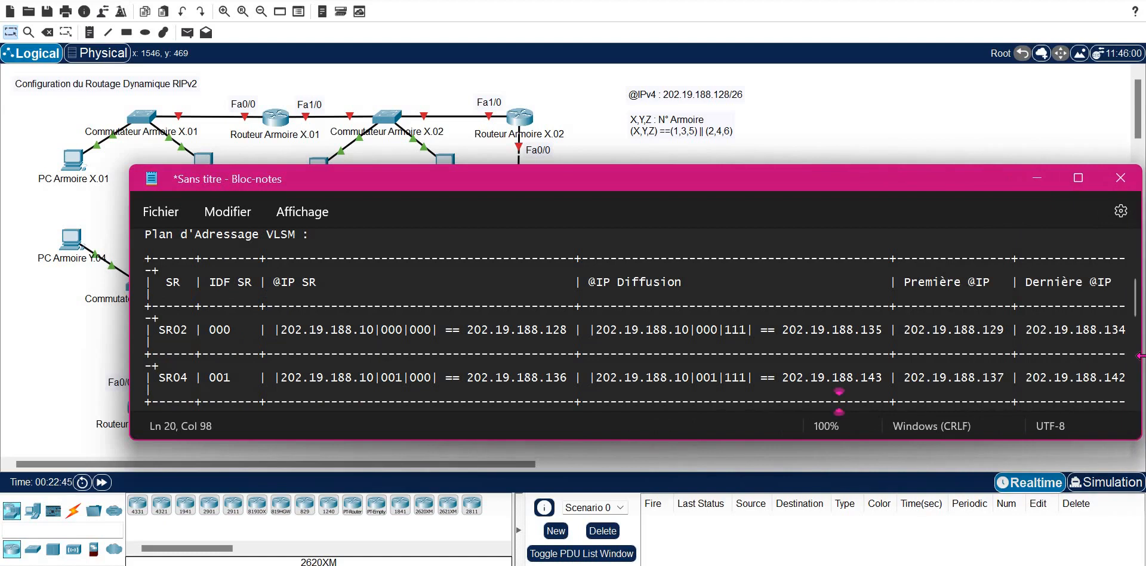
click(131, 342)
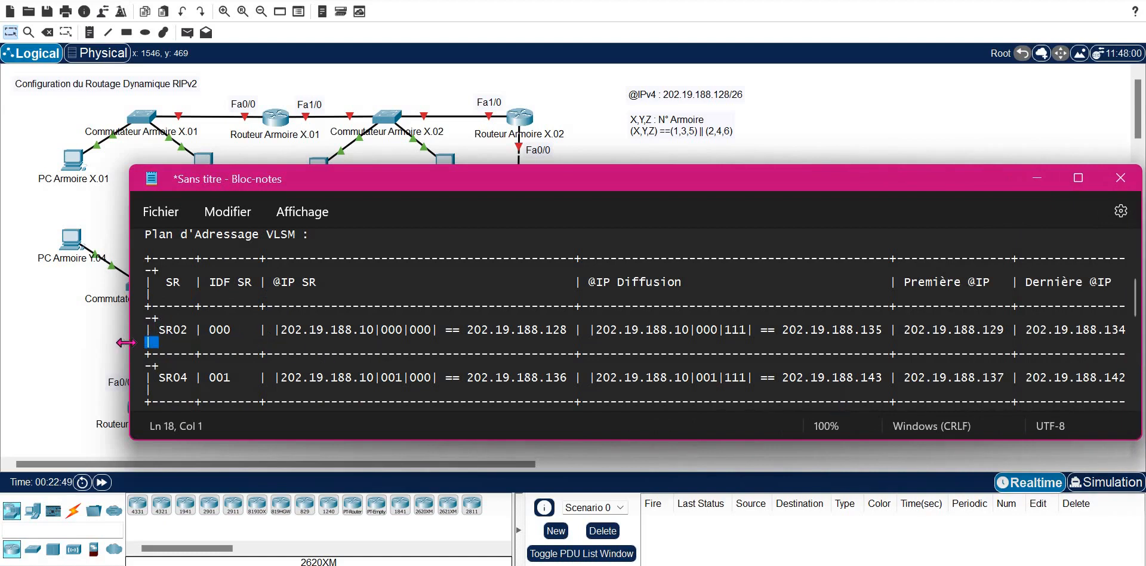
drag(126, 342, 108, 343)
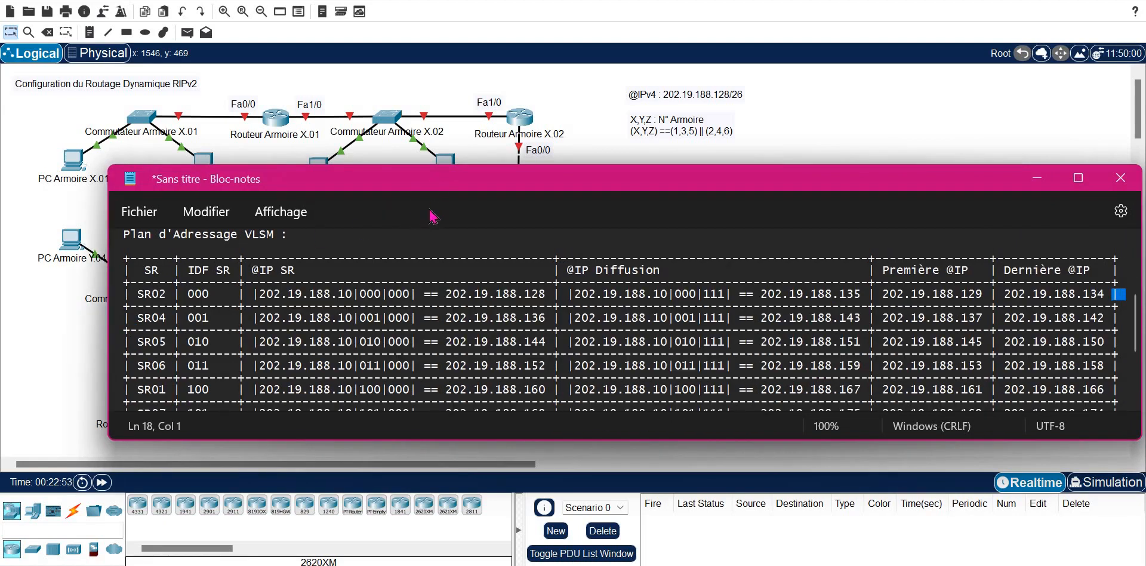
Step: Move the notes window below the upper part of the topology and show the addressing table's rows from SR02 to SR03
drag(448, 196, 363, 306)
click(358, 420)
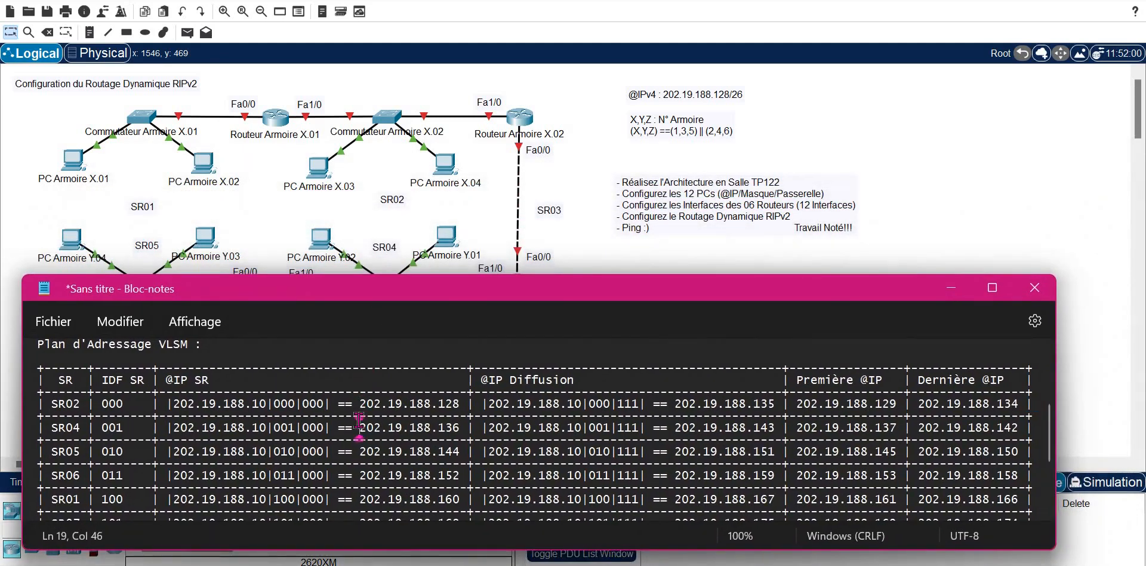
key(Down)
key(Down)
key(Down)
key(Down)
key(Down)
key(Down)
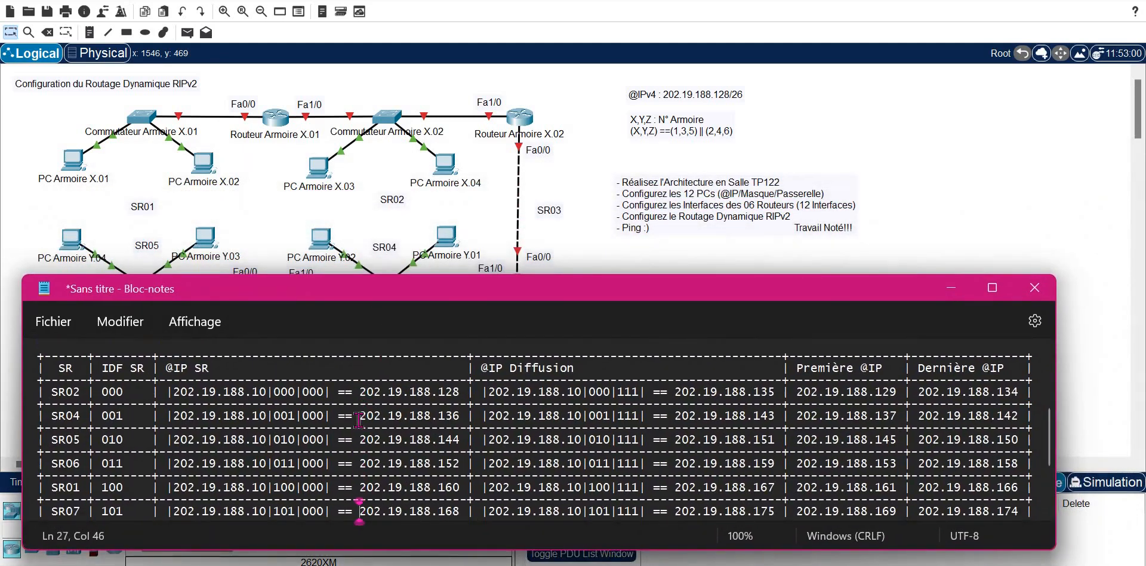
key(Down)
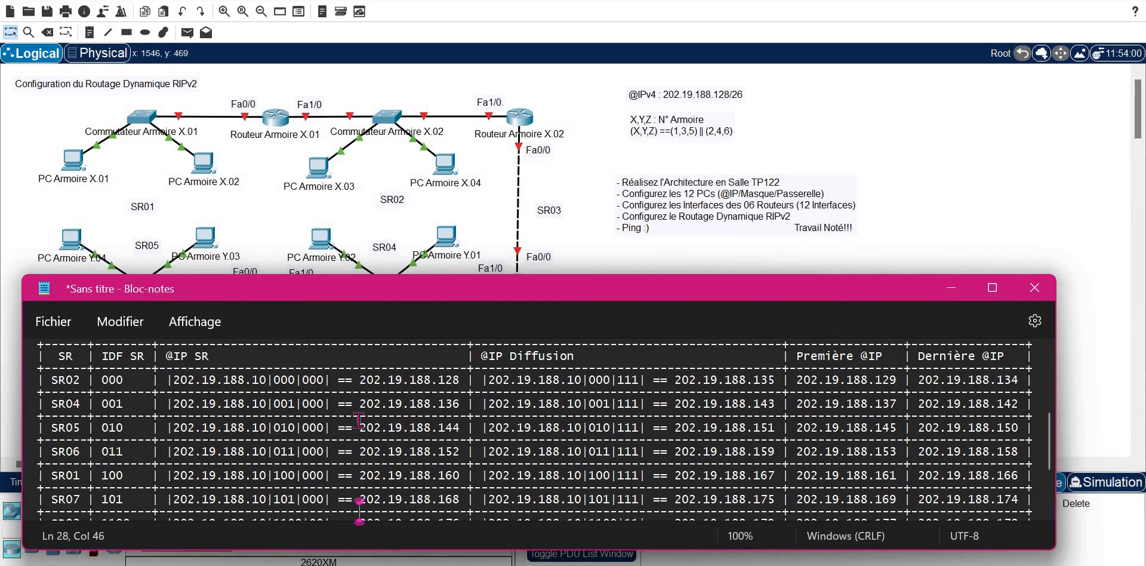
key(Down)
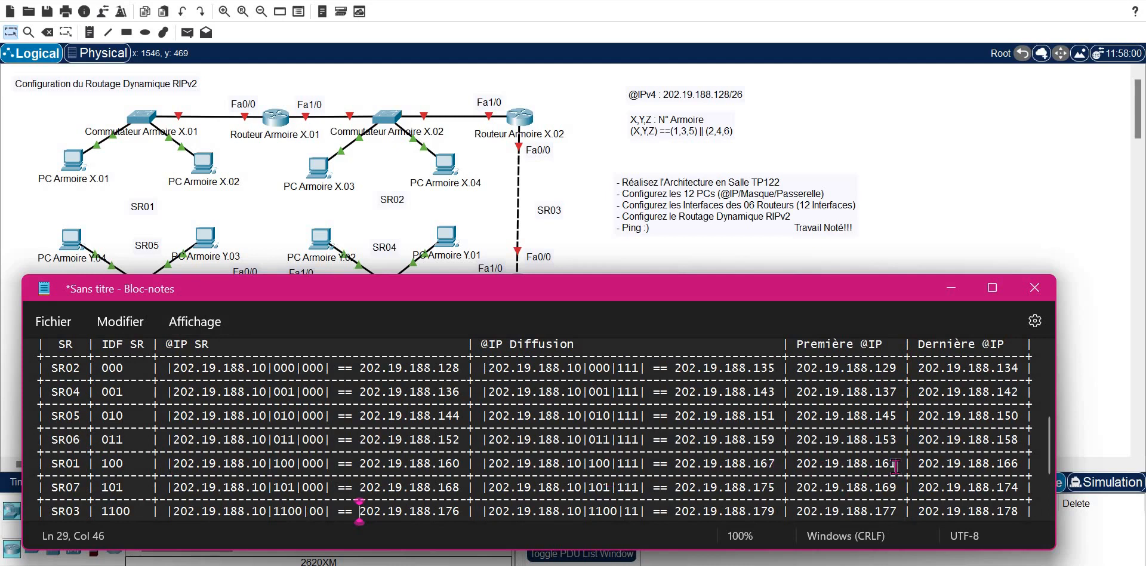
Step: Copy SR01's first address from the addressing table and assign 202.19.188.161 as the IPv4 address of PC Armoire X.01
drag(897, 464, 802, 471)
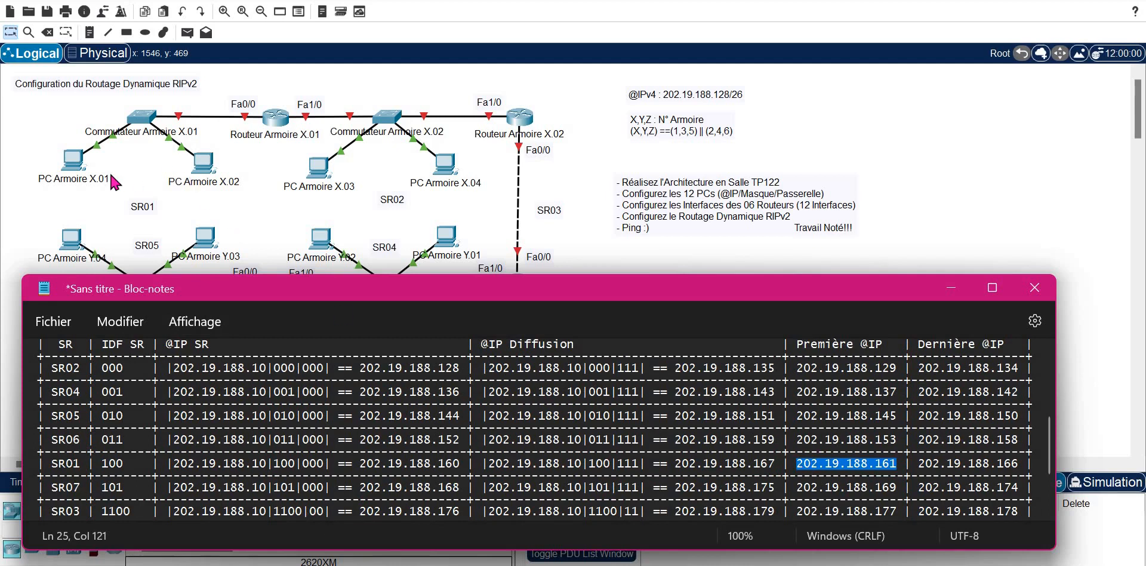
click(79, 175)
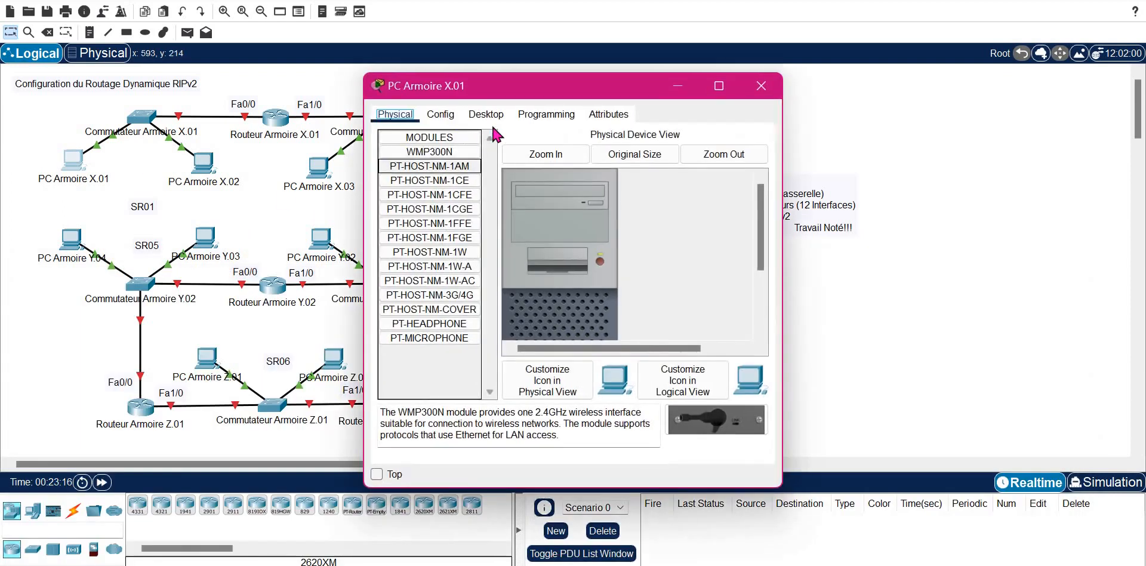
click(493, 119)
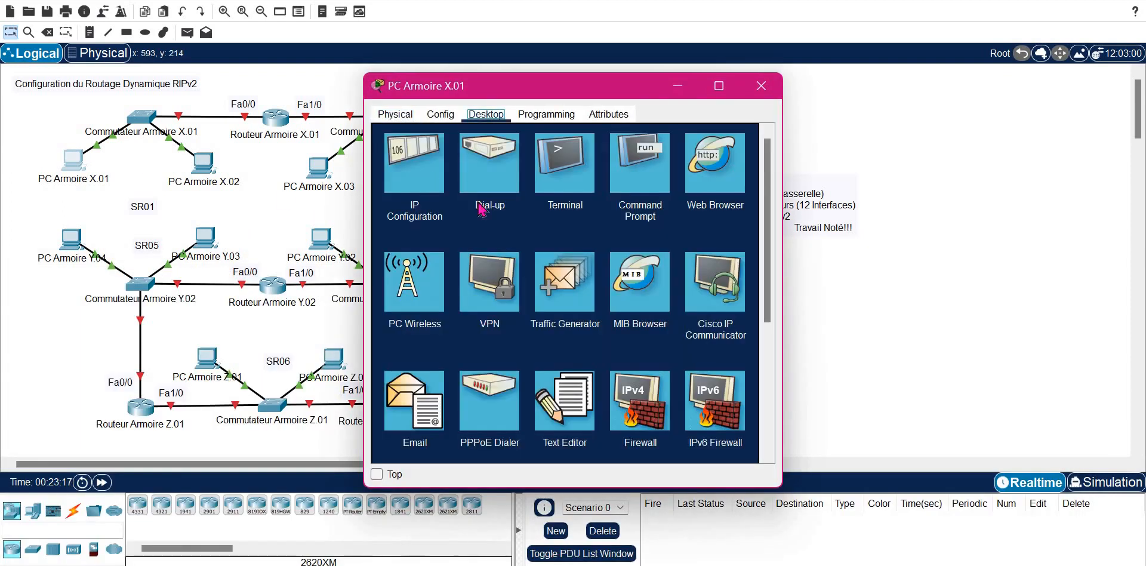
click(412, 168)
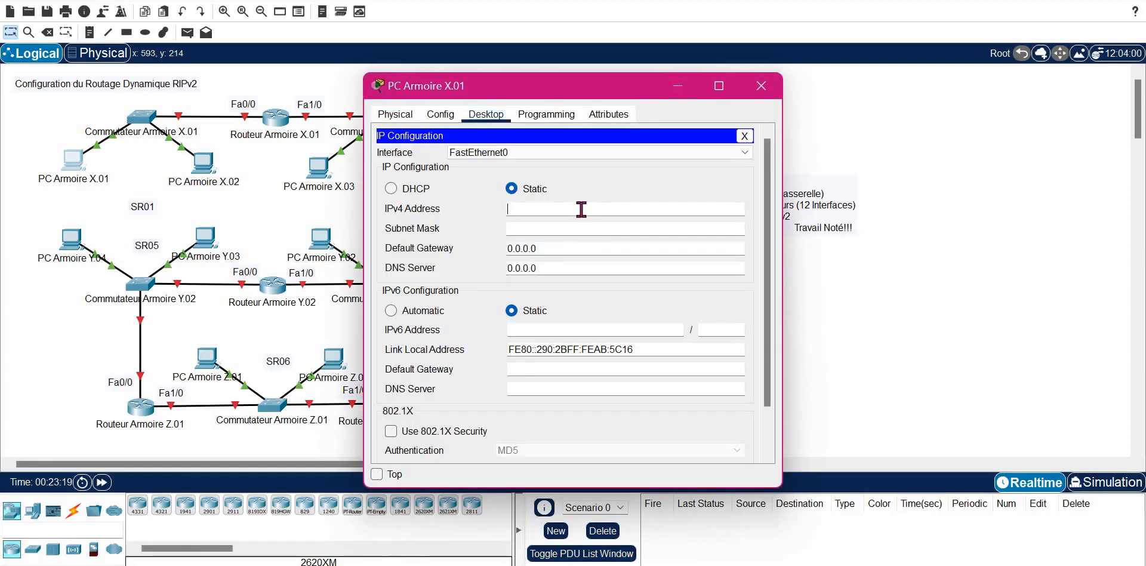
click(581, 208)
text(202.19.188.161)
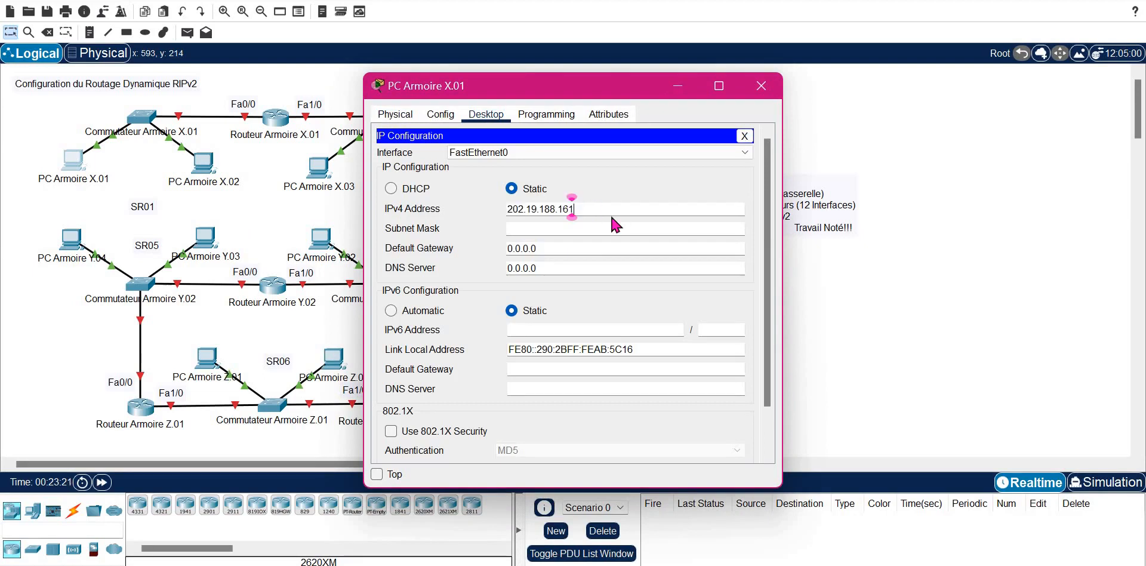
Step: Set the subnet mask of PC Armoire X.01 to 255.255.255.248
key(Tab)
key(End)
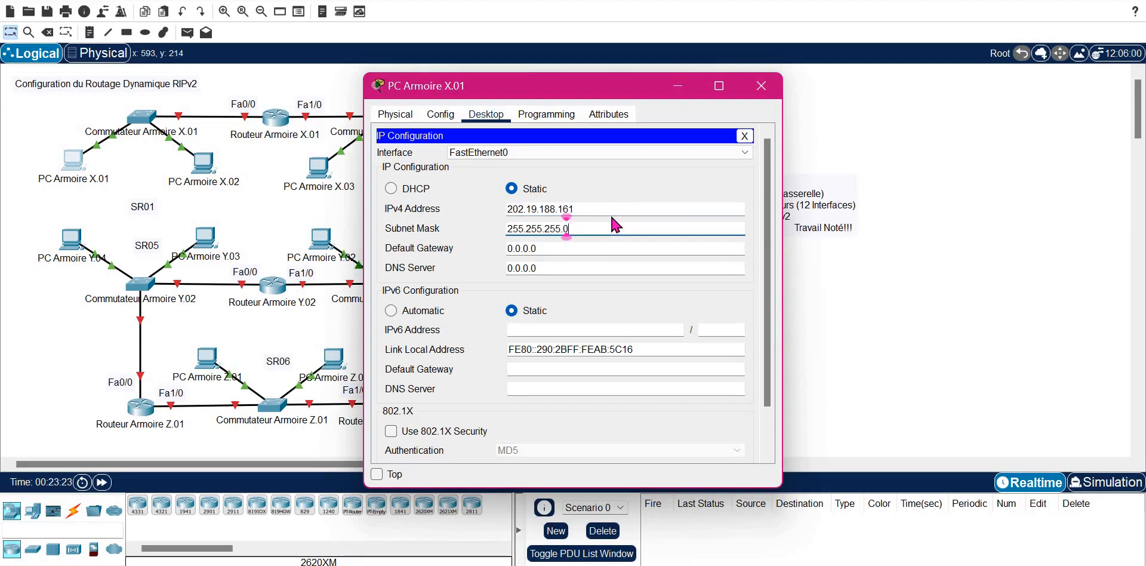
key(BackSpace)
text(24)
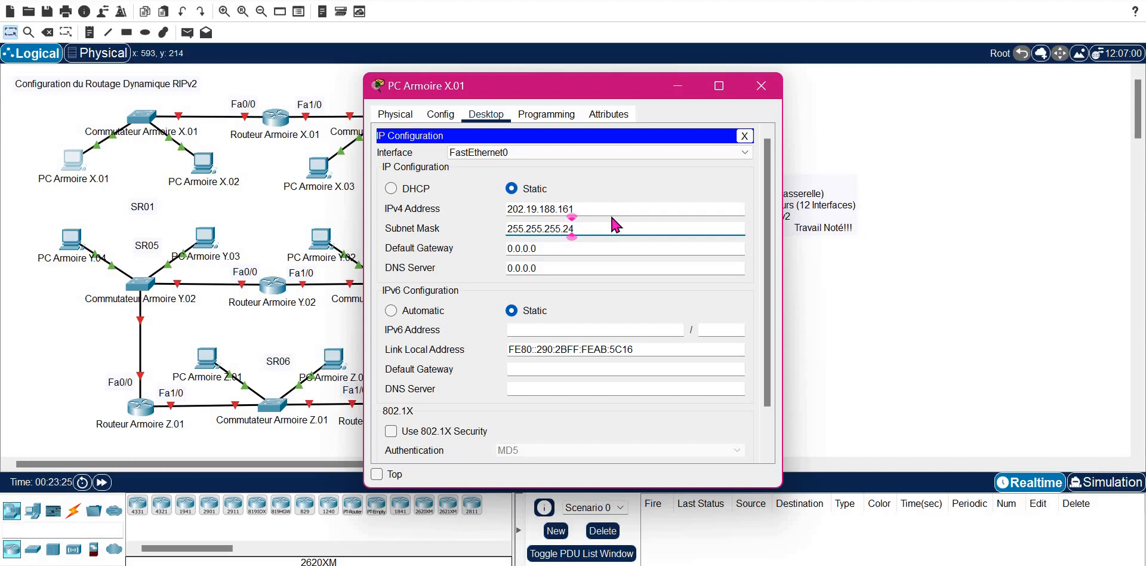
text(8)
Step: Set the default gateway of PC Armoire X.01 to 202.19.188.166 and close its configuration
key(Tab)
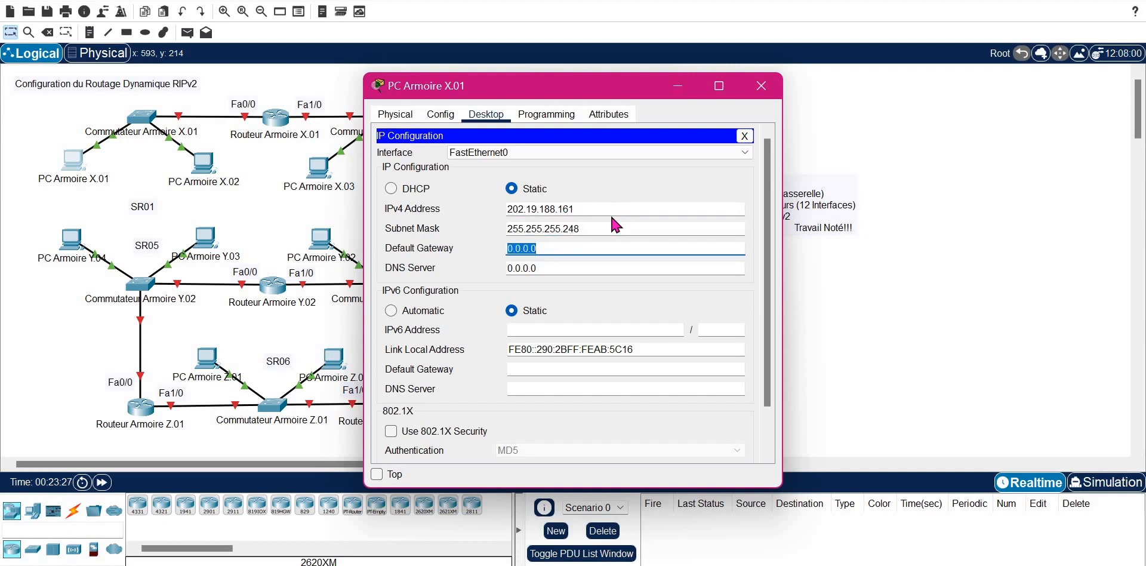
text(202.19.188.161)
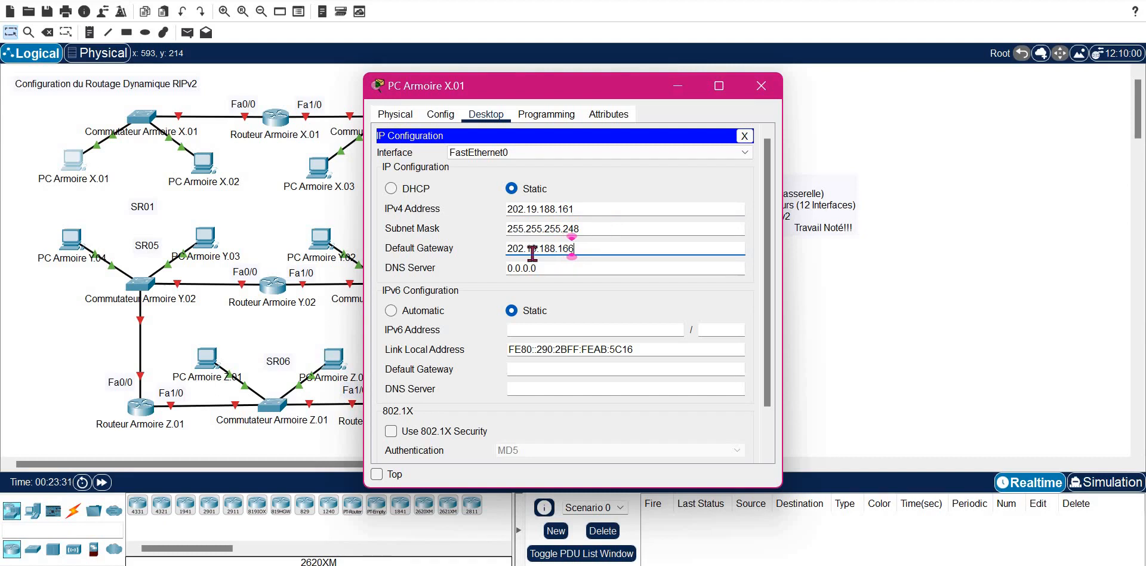
key(BackSpace)
text(6)
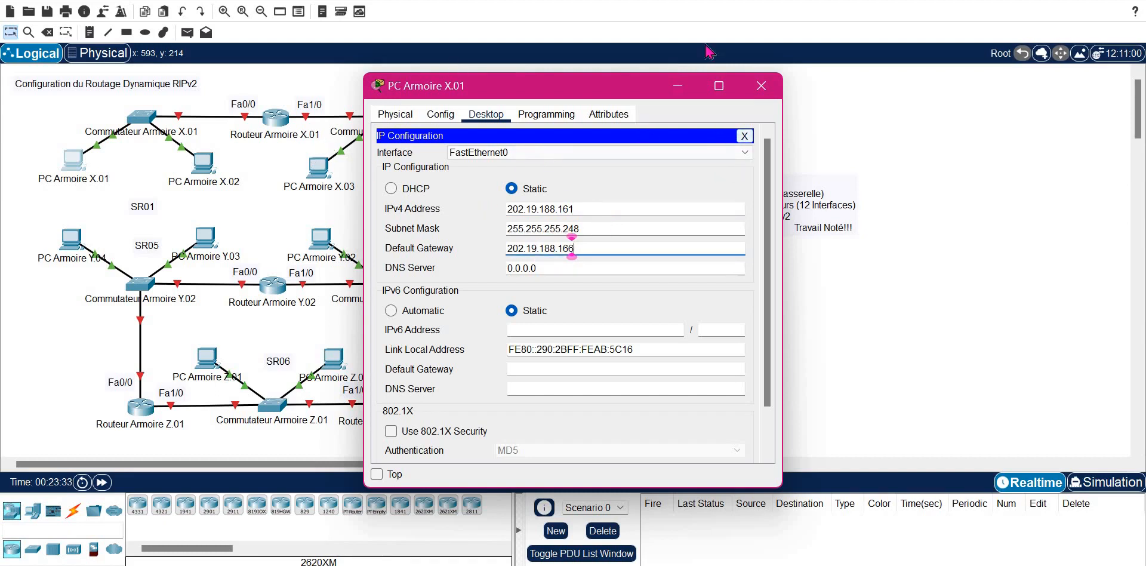
click(749, 83)
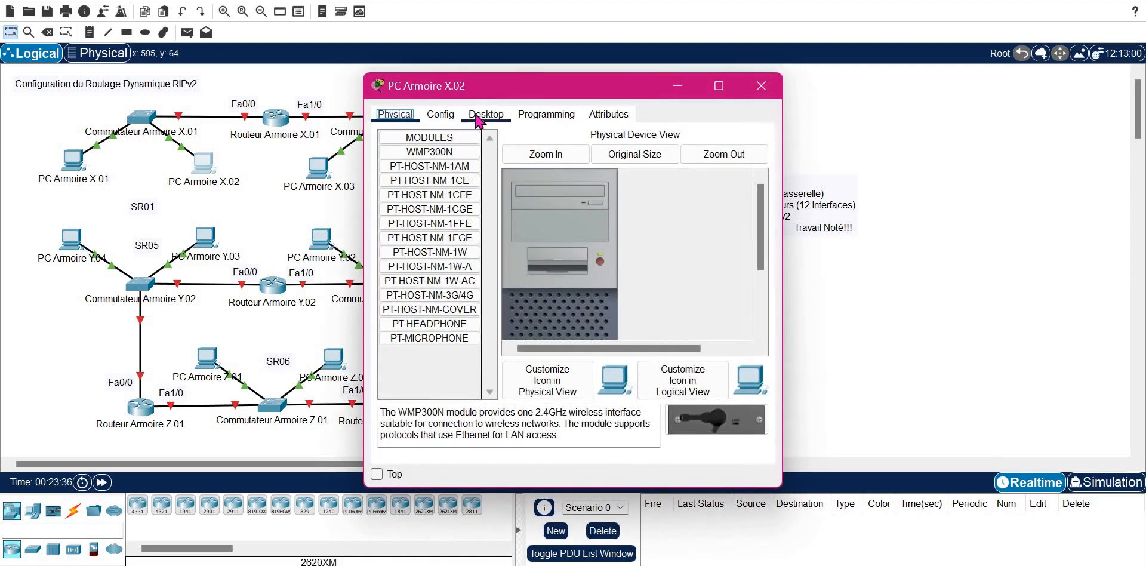
Step: Assign PC Armoire X.02 the static IPv4 address 202.19.188.162 with subnet mask 255.255.255.248
click(485, 114)
click(417, 159)
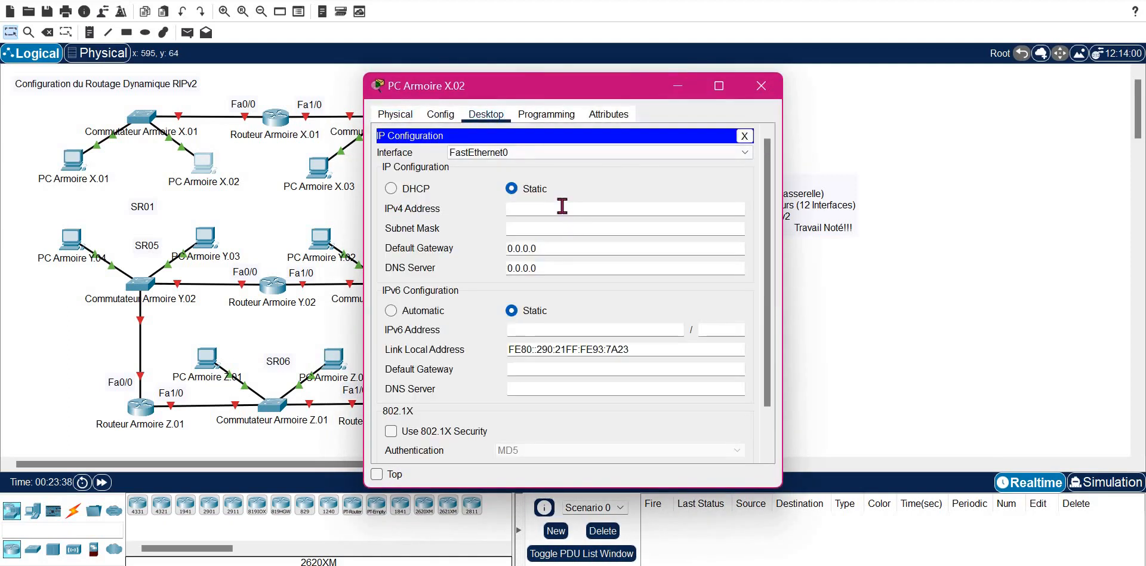
click(562, 208)
text(202.19.188.162)
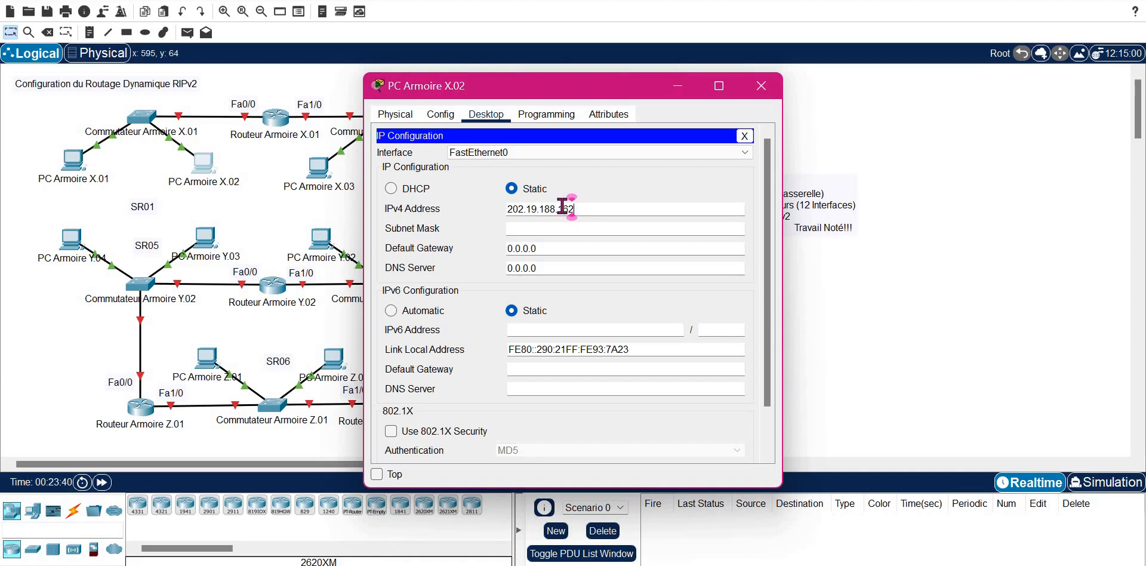
key(Tab)
key(End)
key(BackSpace)
text(248)
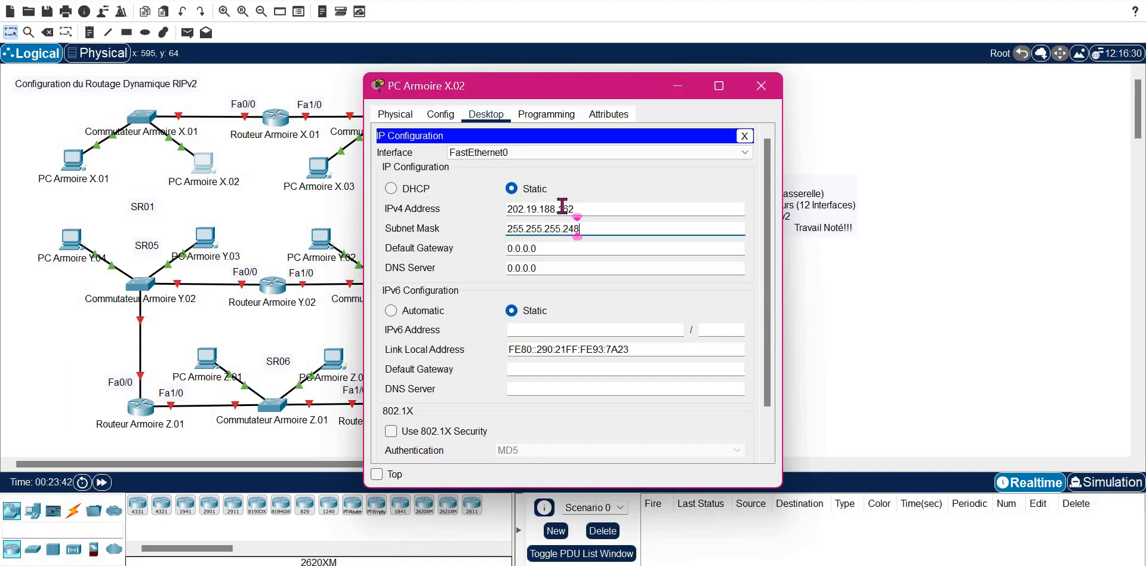
Step: Set the default gateway of PC Armoire X.02 to 202.19.188.166 and close its configuration
key(Tab)
text(202.19.188.16)
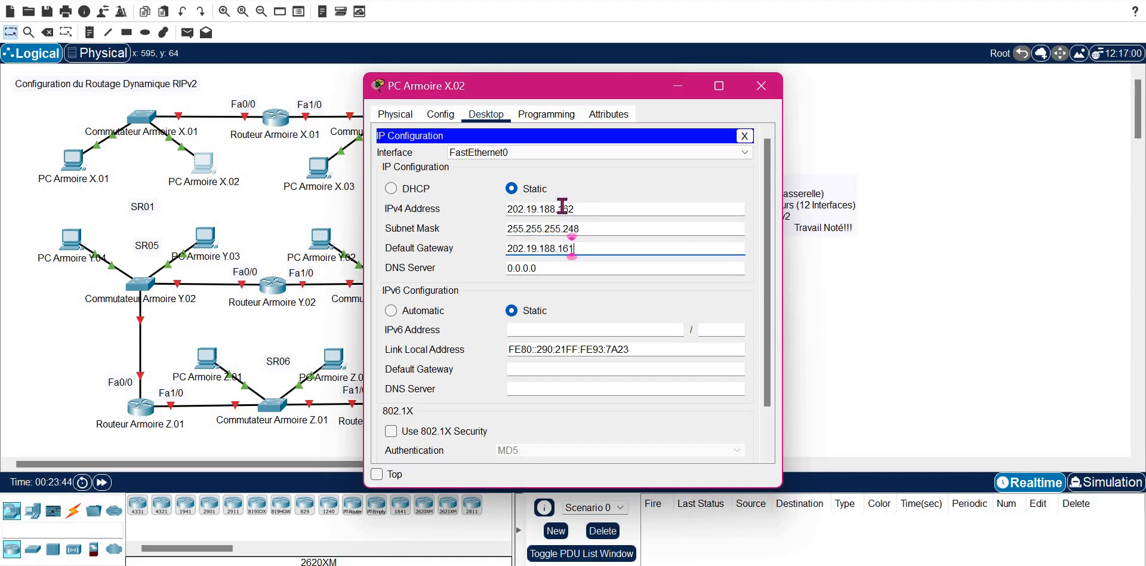
text(6)
click(761, 86)
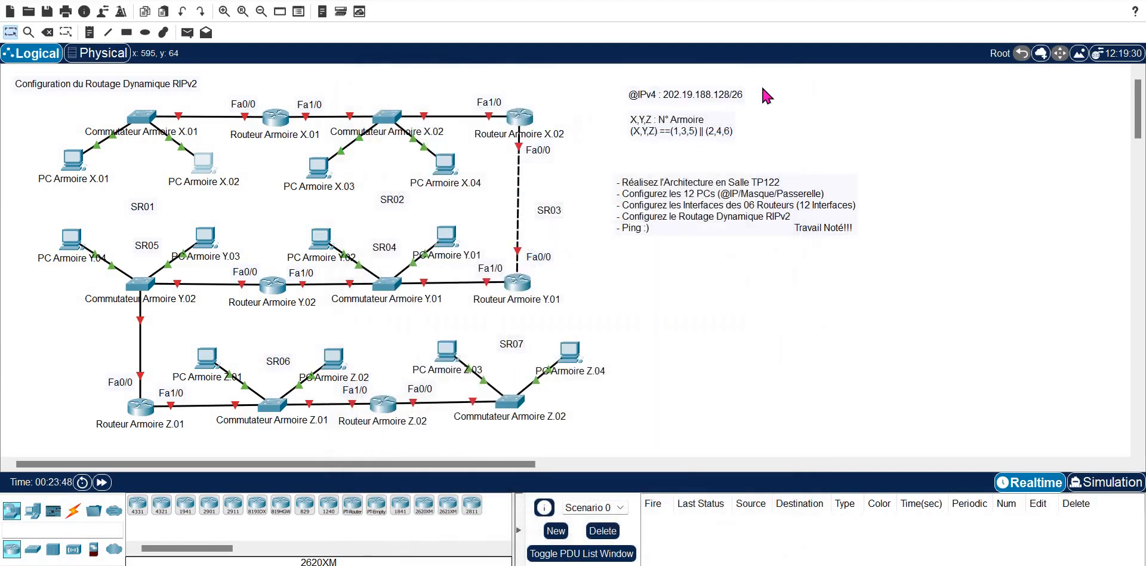
Step: Copy SR02's first address from the addressing table in the notes and assign 202.19.188.129 as the IPv4 address of PC Armoire X.03
click(316, 177)
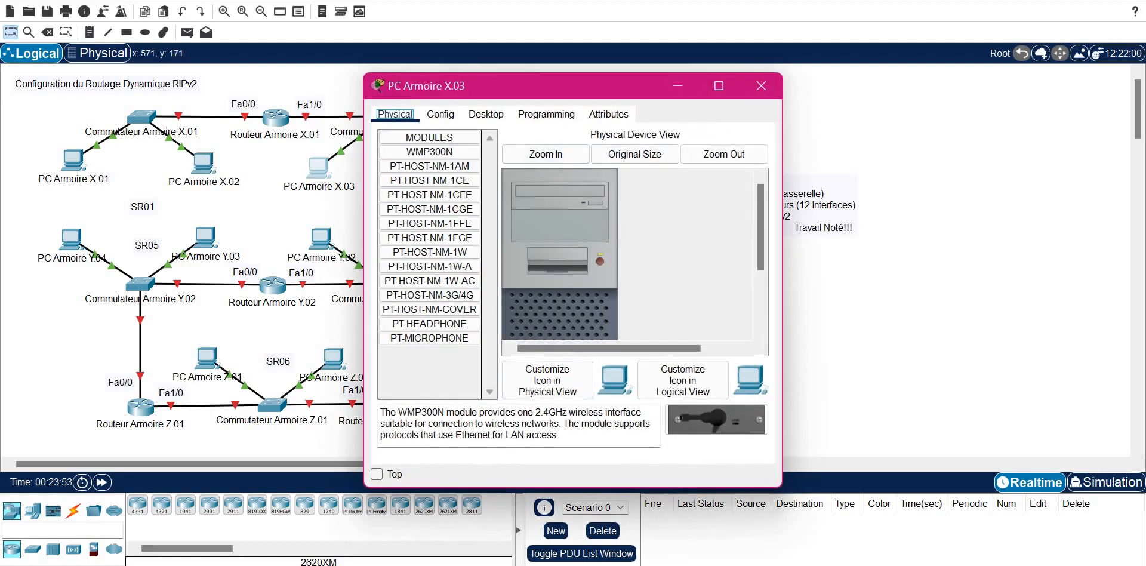
key(alt+Tab)
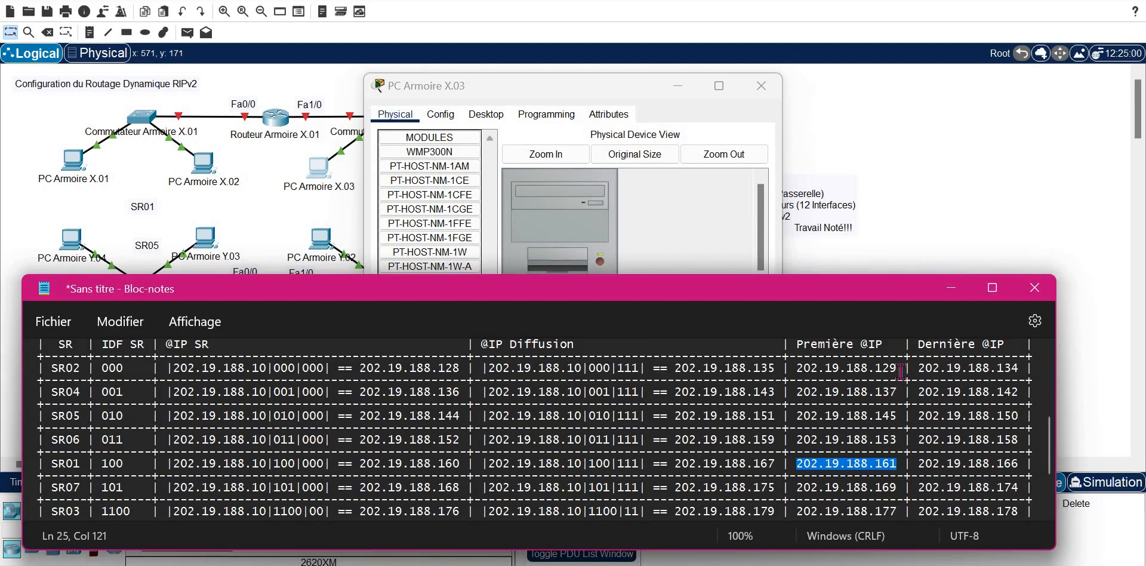
drag(897, 368, 783, 368)
key(ctrl+c)
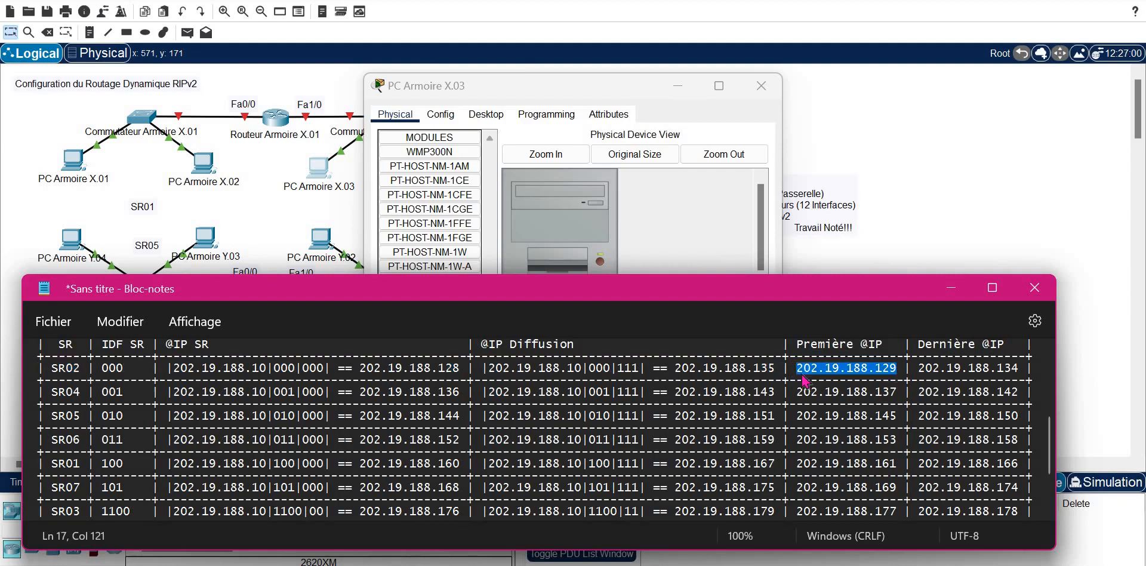
click(486, 117)
click(417, 160)
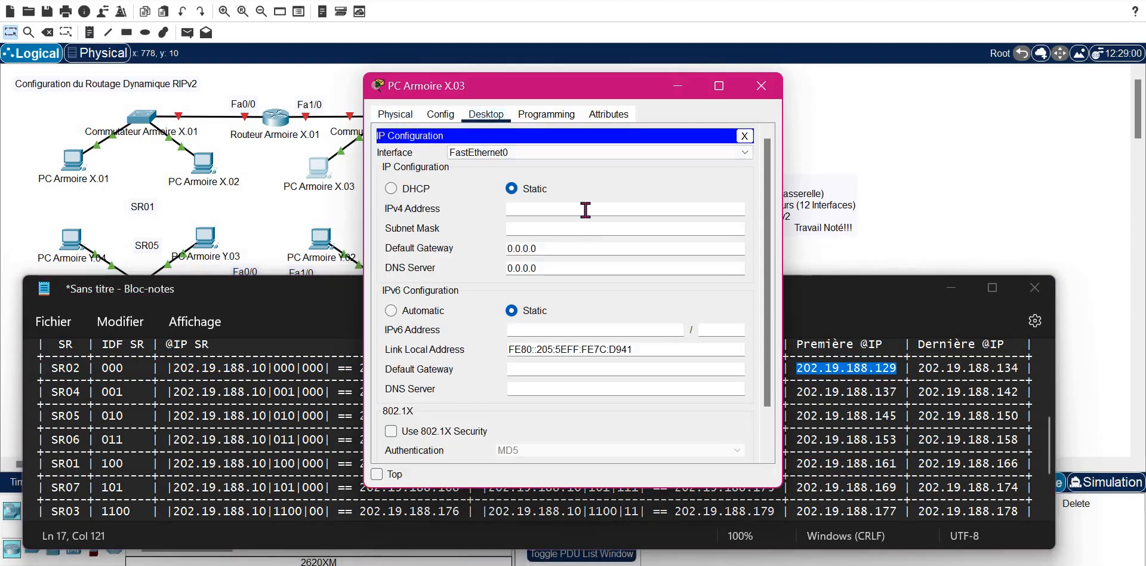
key(ctrl+v)
Step: Set PC Armoire X.03's subnet mask to 255.255.255.248 and default gateway to 202.19.188.134, and close its configuration
key(Tab)
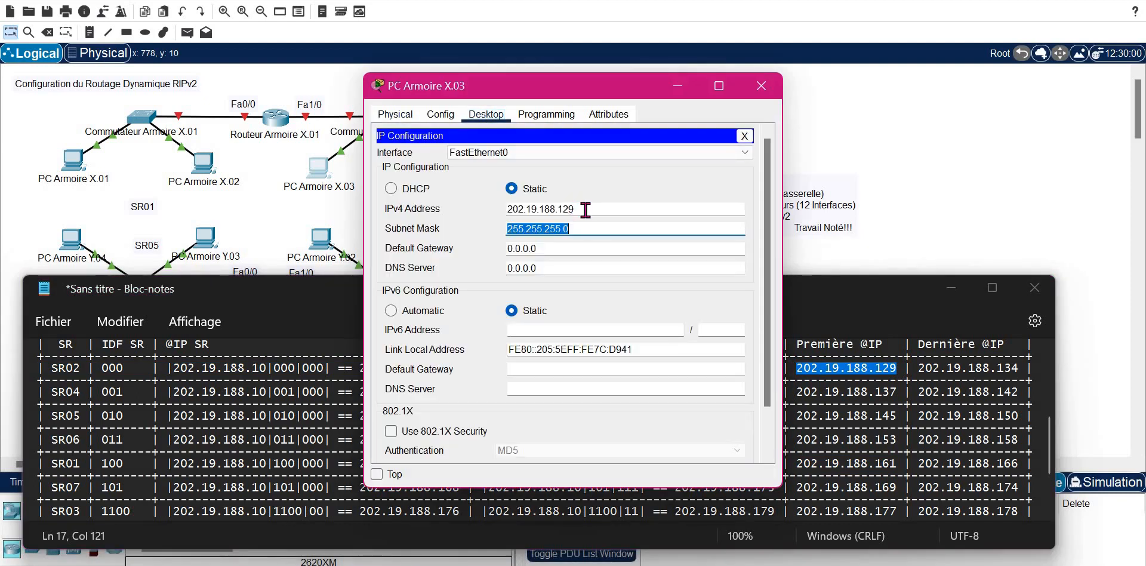
text(255.255.255.248)
key(Tab)
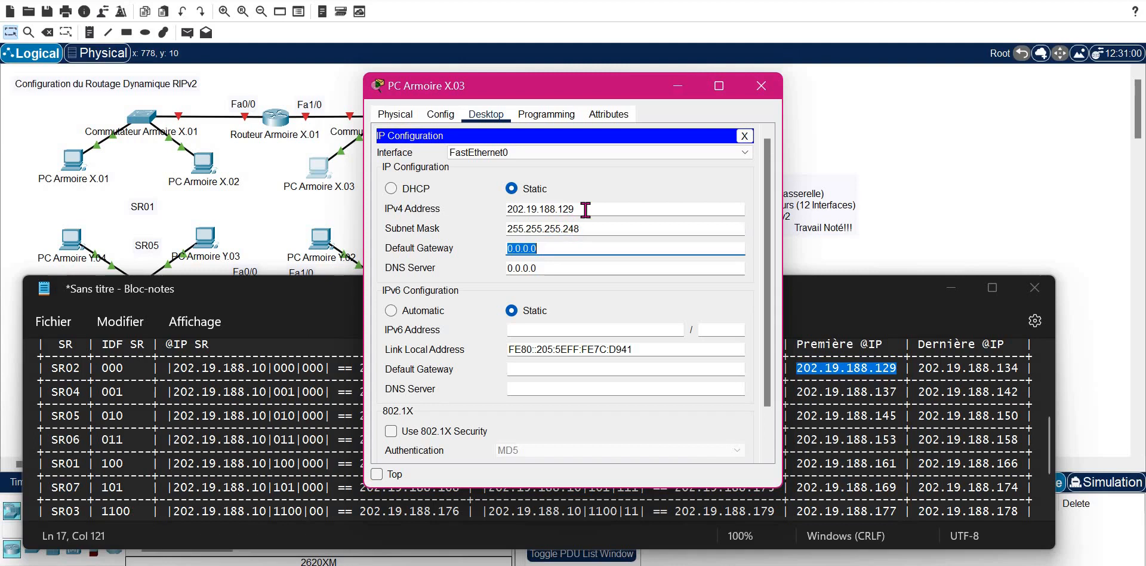
key(ctrl+v)
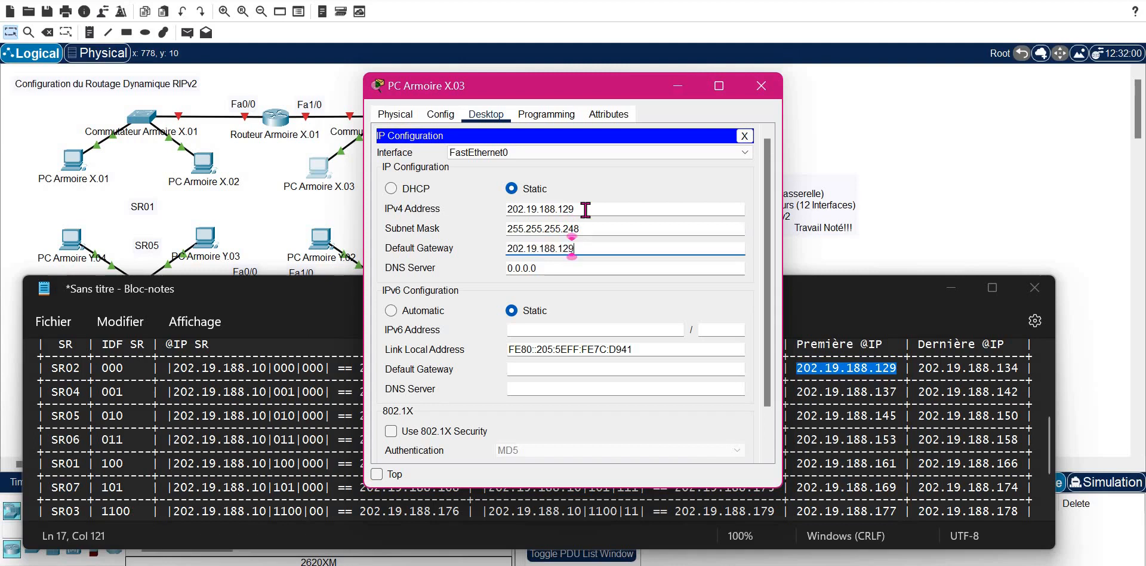
key(BackSpace)
key(BackSpace)
text(34)
click(761, 86)
Step: Assign PC Armoire X.04 the static IPv4 address 202.19.188.130 with subnet mask 255.255.255.248
double_click(450, 173)
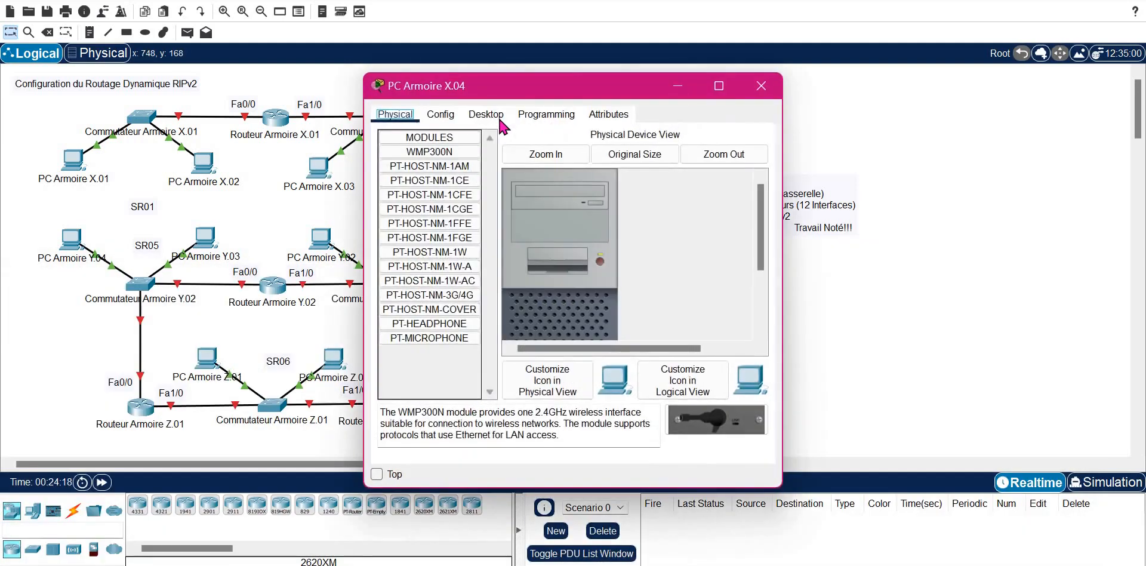
click(485, 114)
click(430, 143)
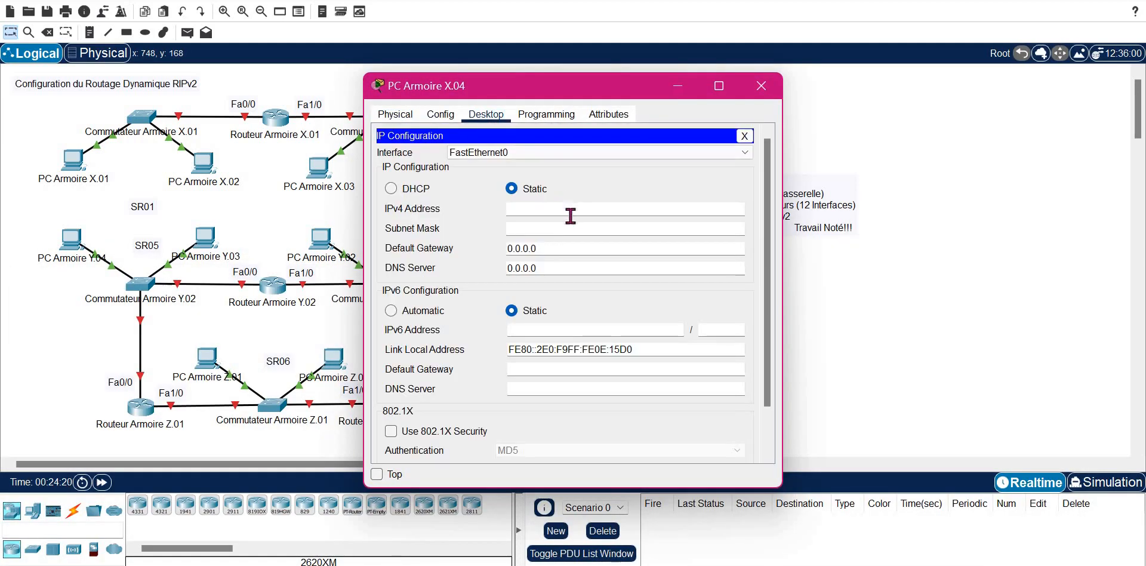
text(202.19.188.13)
text(0)
key(Tab)
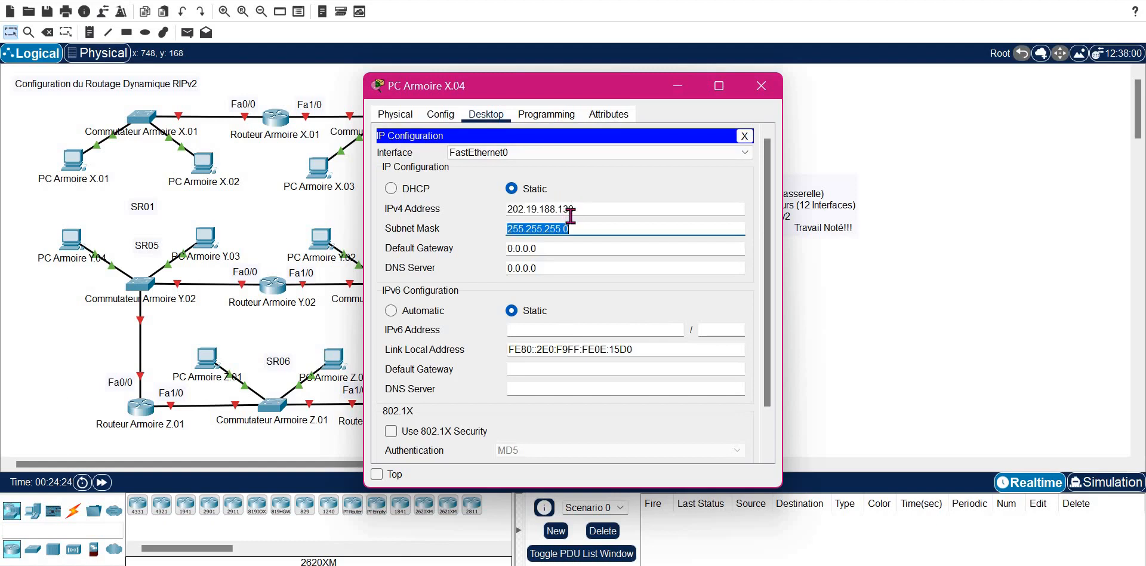
key(End)
key(BackSpace)
text(248)
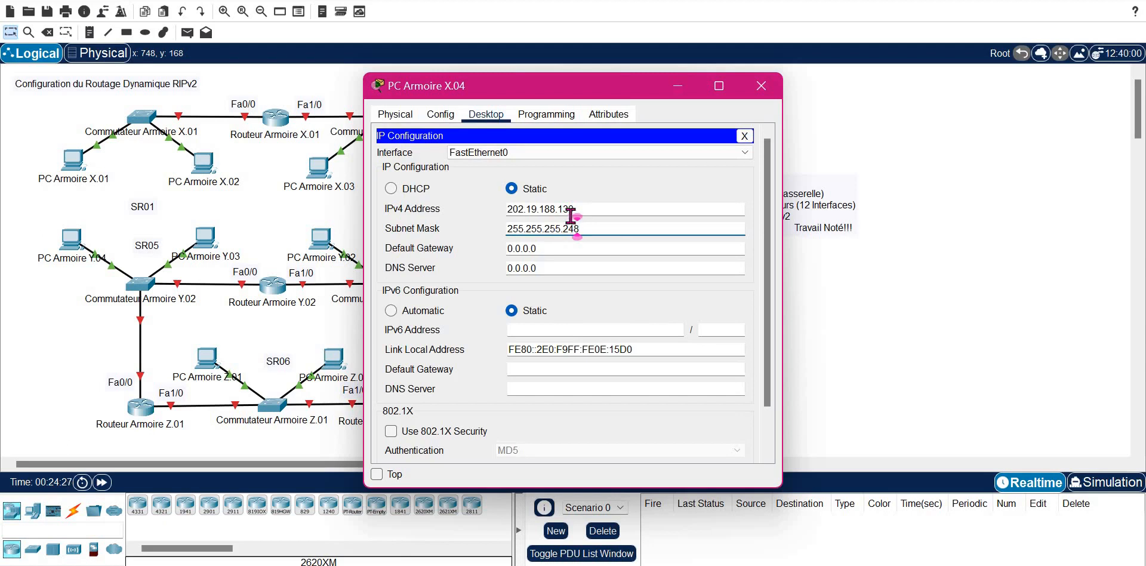
Step: Clear the IPv4 default gateway of PC Armoire X.04
click(558, 248)
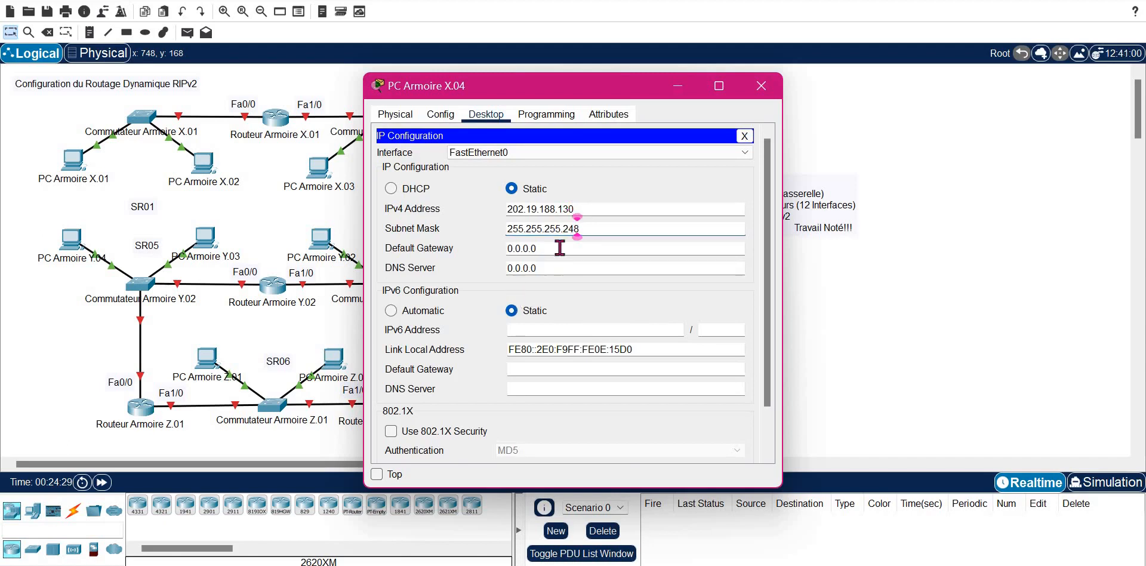
key(BackSpace)
key(BackSpace)
key(BackSpace)
key(BackSpace)
key(BackSpace)
key(BackSpace)
key(BackSpace)
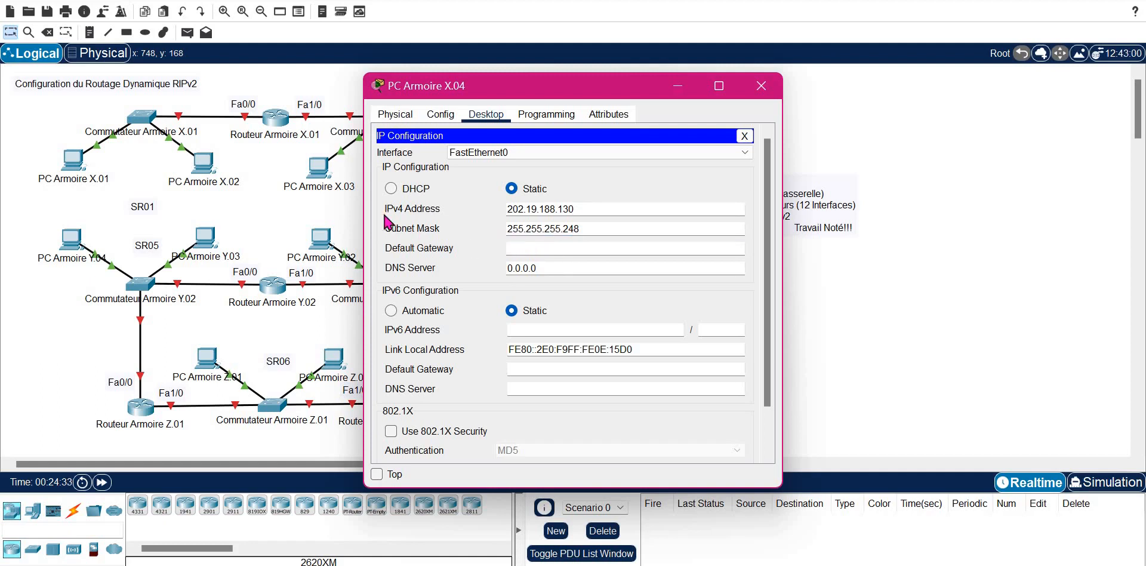
Step: Copy the default gateway 202.19.188.134 from PC Armoire X.03 to PC Armoire X.04 and close its configuration
click(320, 194)
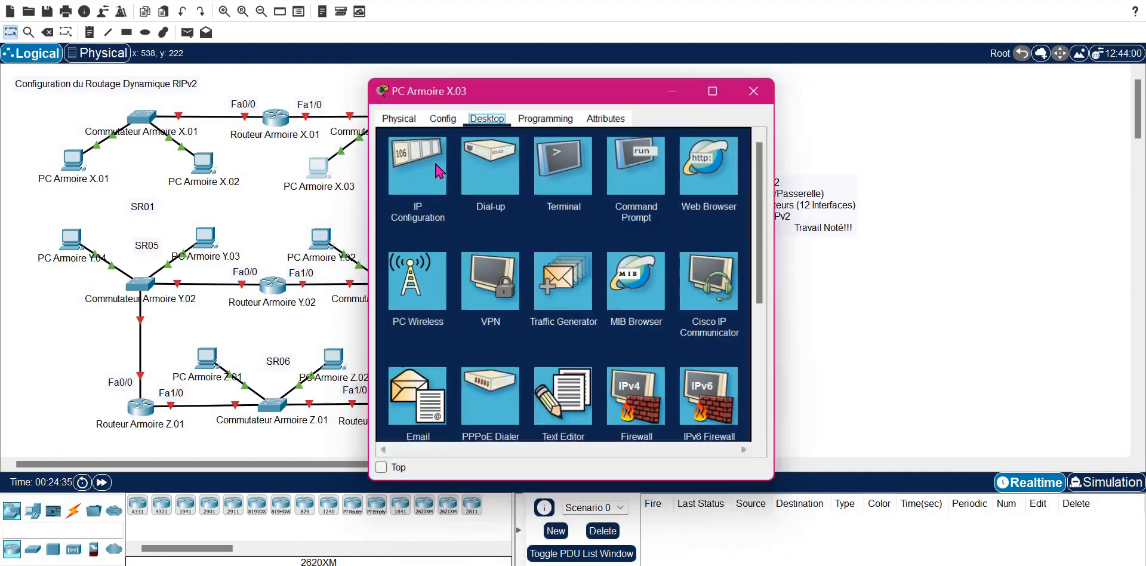
click(427, 160)
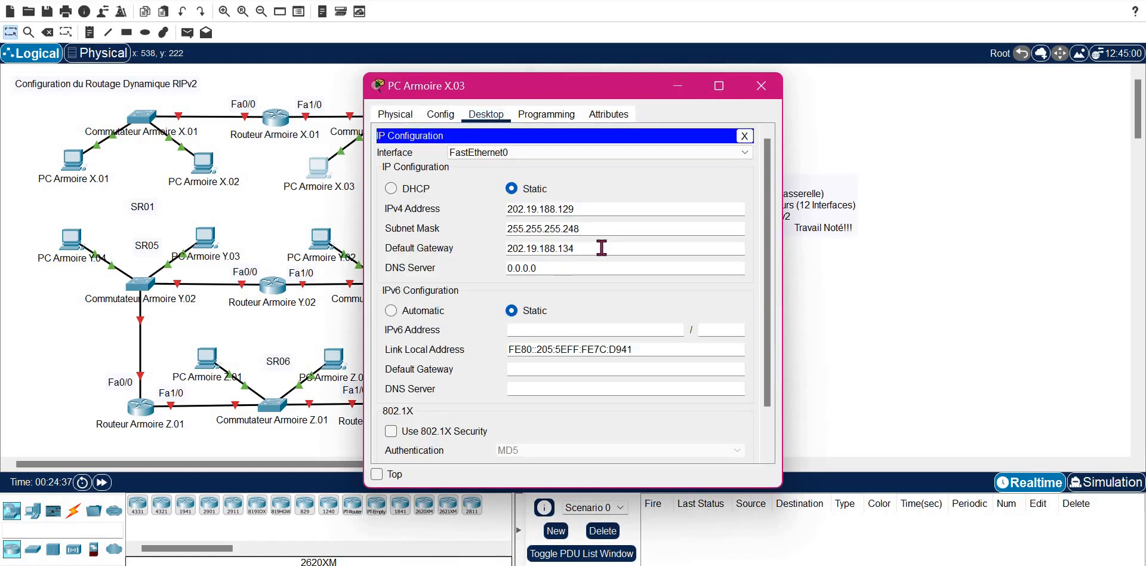
double_click(601, 248)
key(ctrl+c)
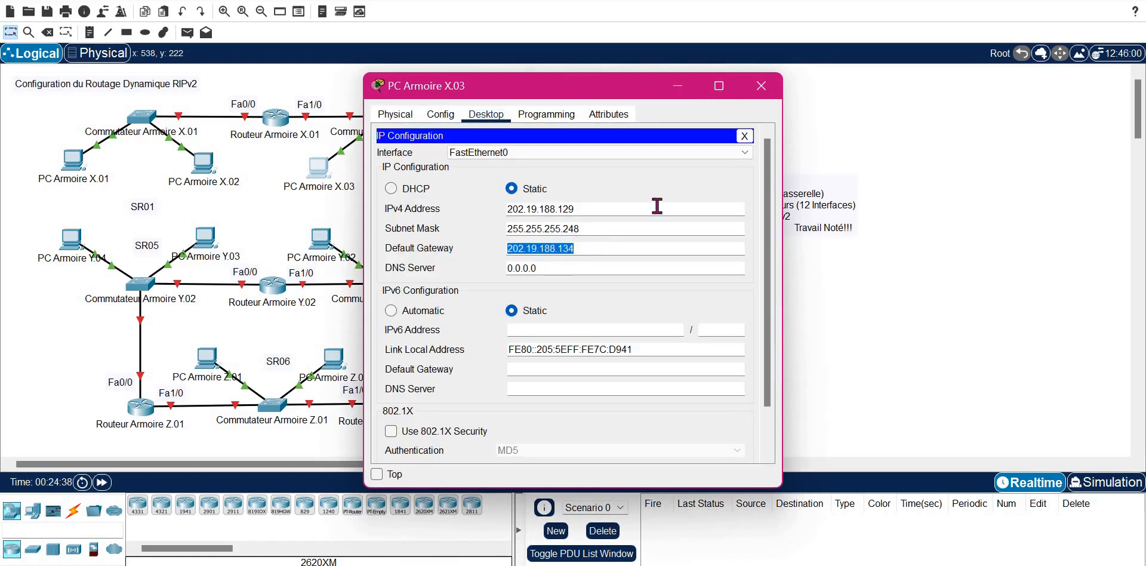
click(762, 95)
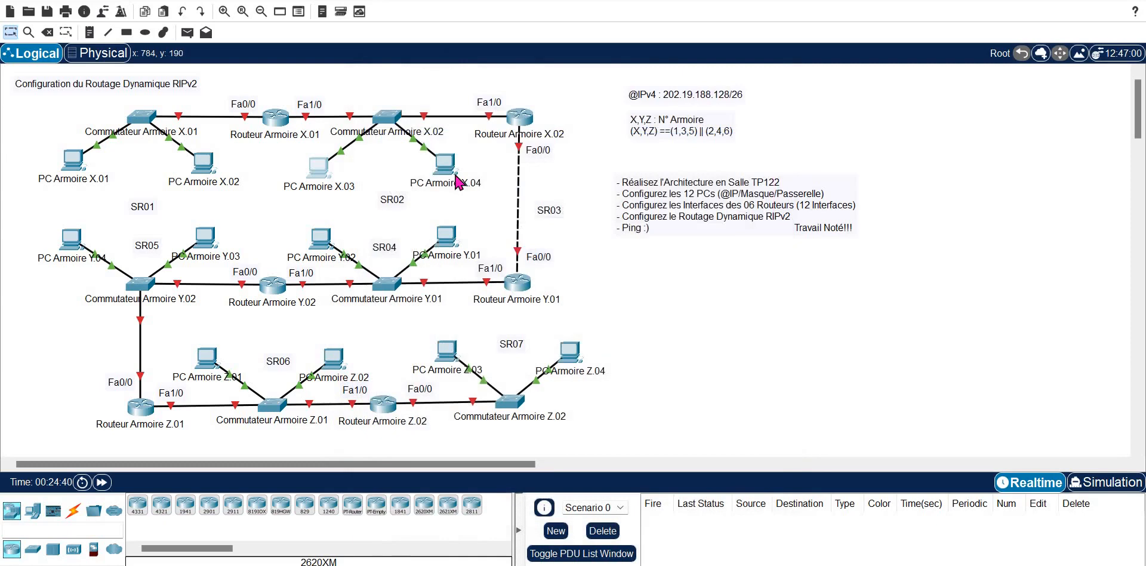
click(470, 187)
key(ctrl+v)
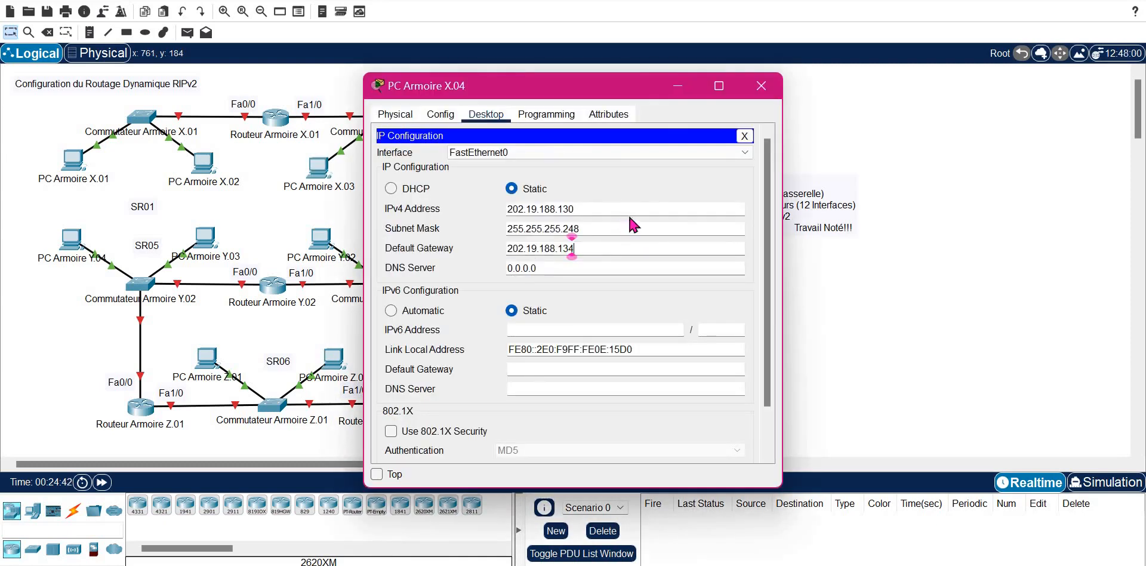
click(637, 211)
click(767, 95)
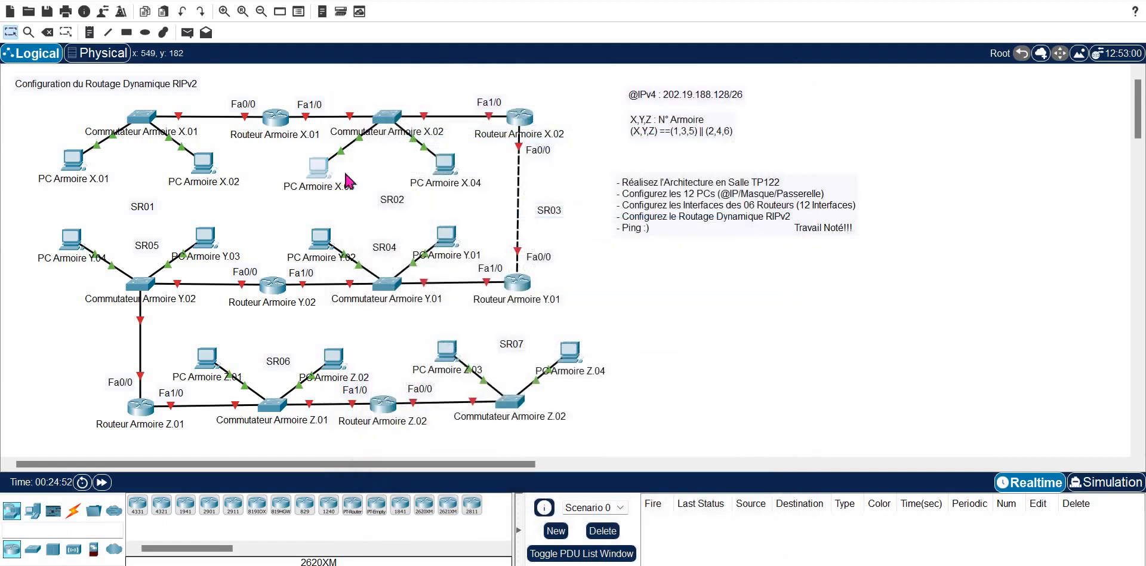
Step: Review the IP configuration of PC Armoire X.03 and close it
click(349, 179)
click(447, 172)
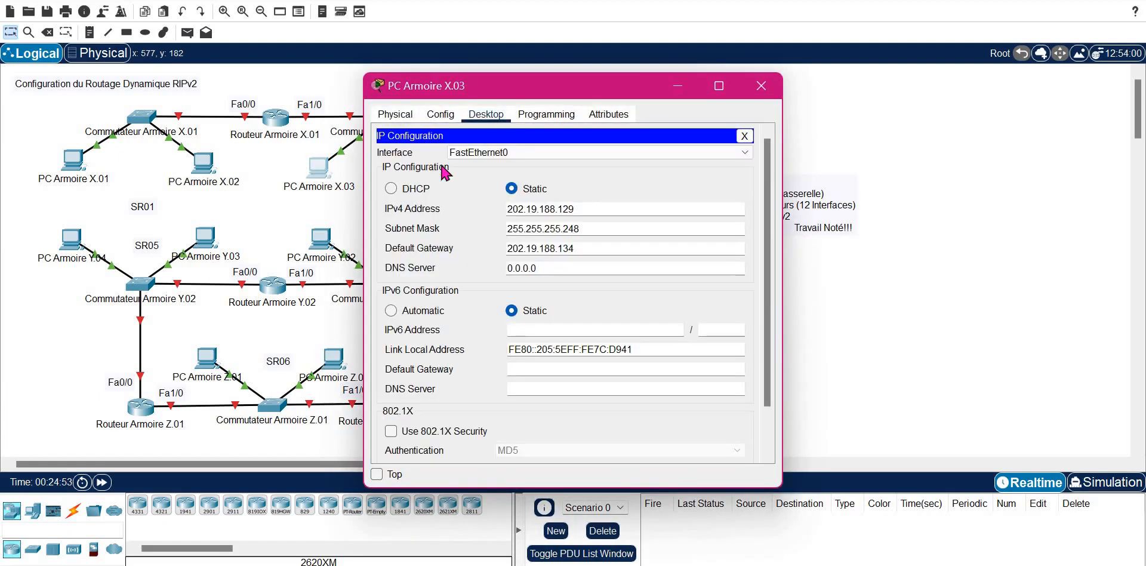
click(761, 96)
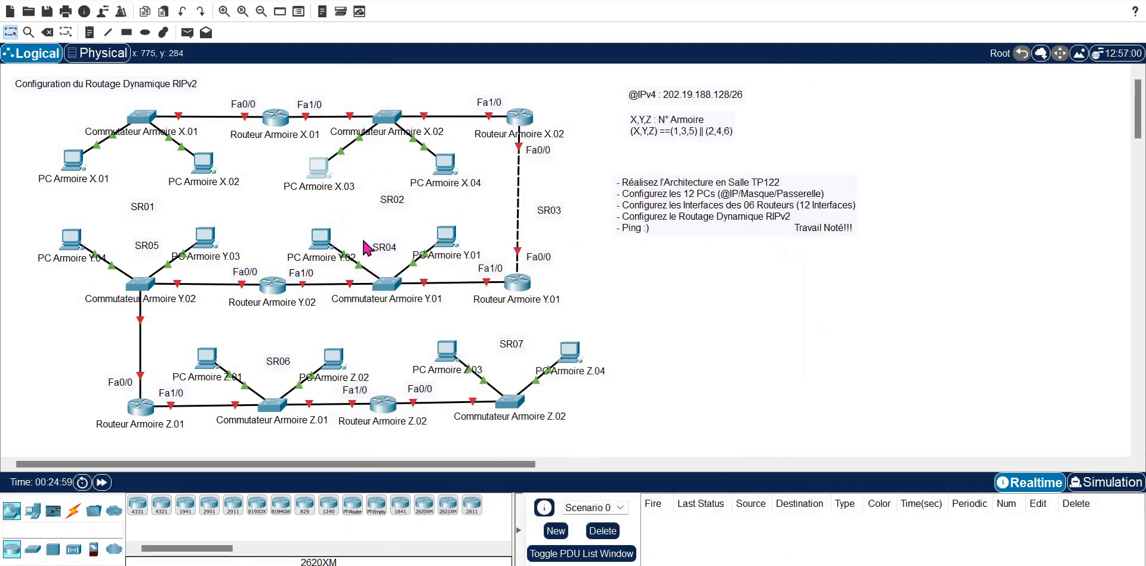
Step: Copy SR04's first address 202.19.188.137 from the Notepad addressing plan into the IPv4 address of PC Armoire Y.01
click(451, 241)
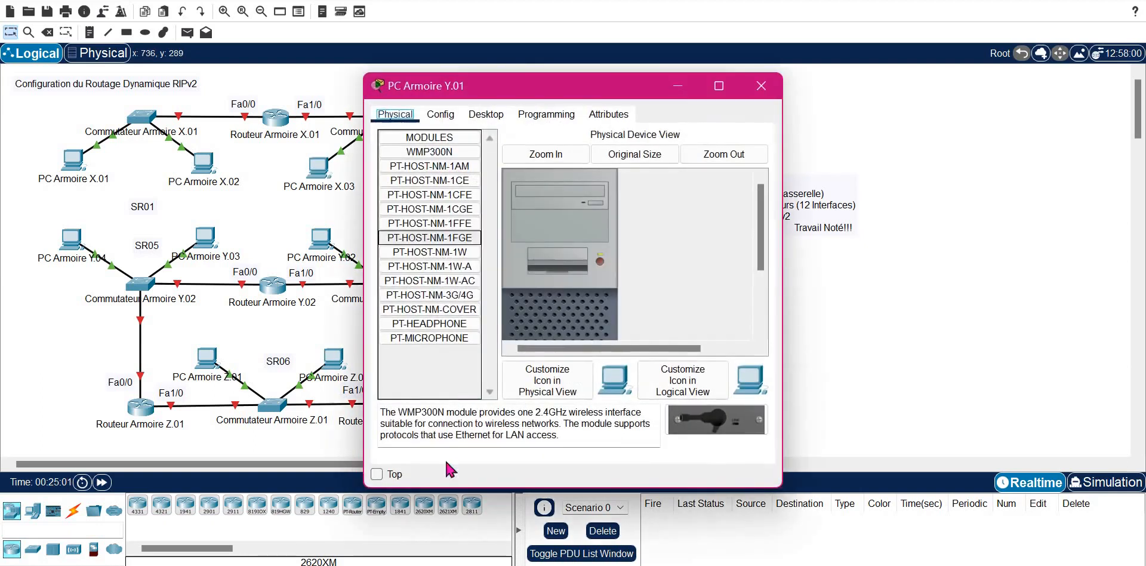
key(alt+Tab)
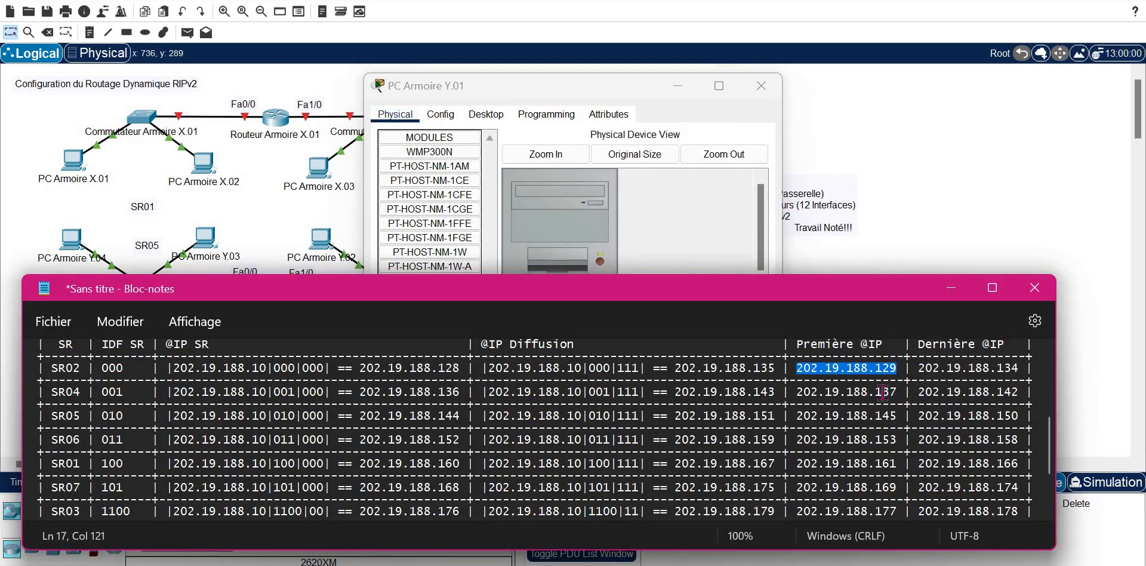
drag(898, 392, 798, 392)
key(ctrl+c)
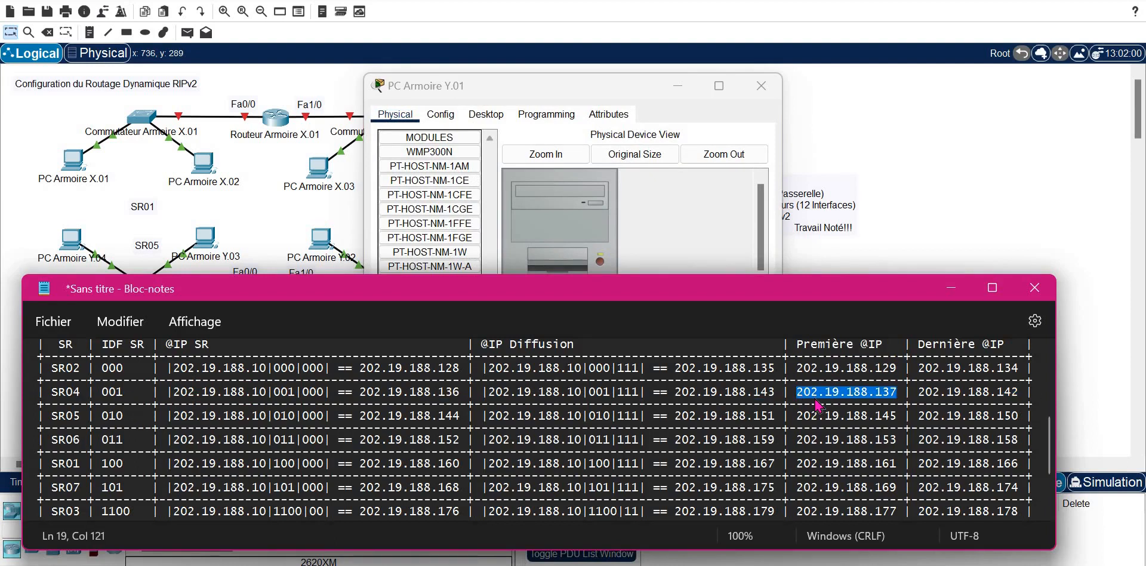
click(486, 114)
click(427, 162)
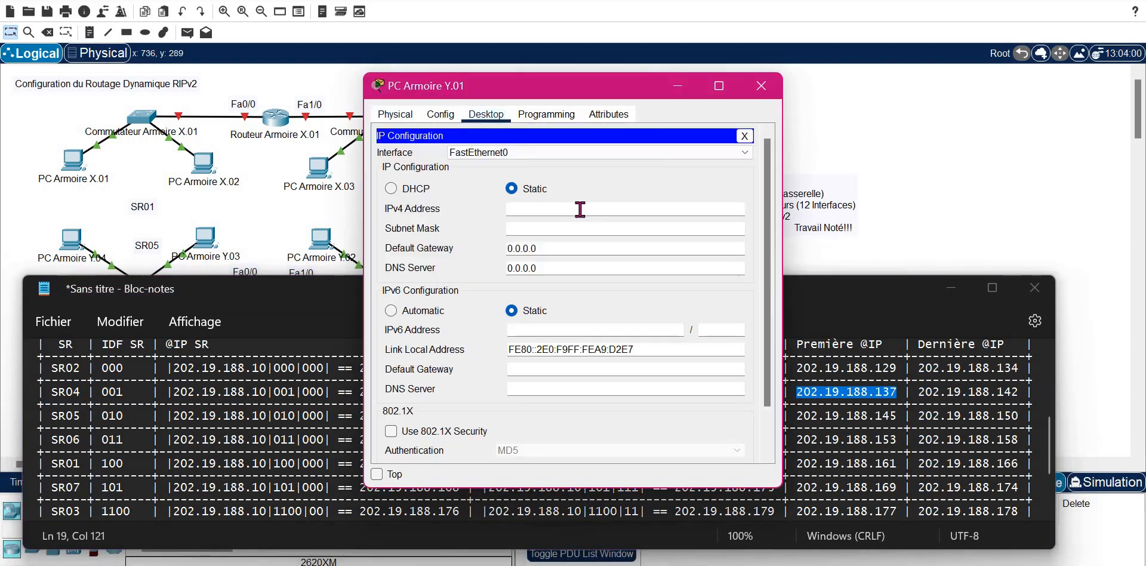
key(ctrl+v)
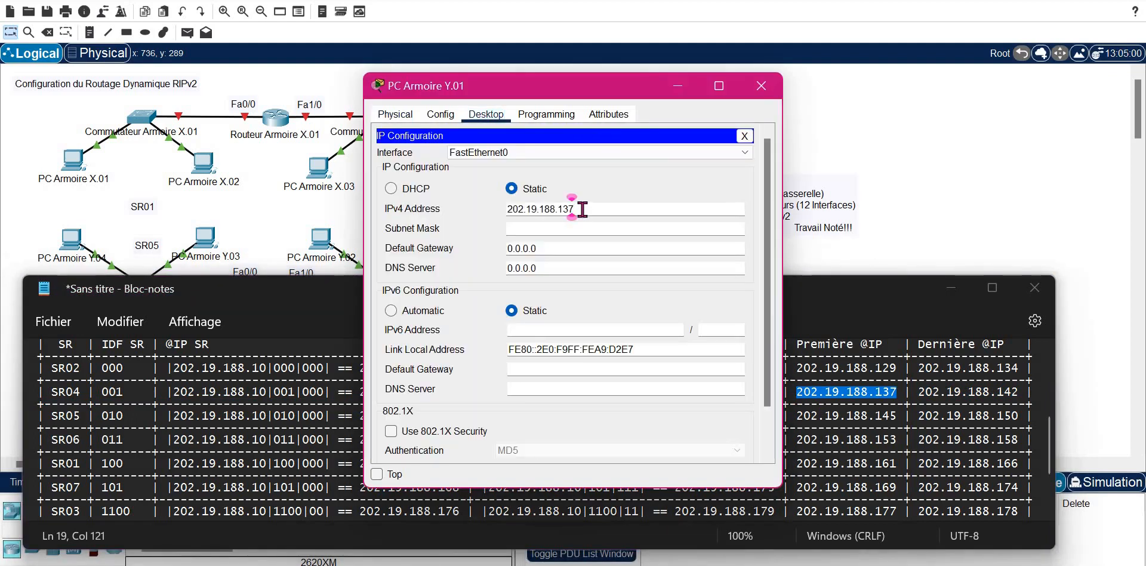
key(BackSpace)
key(BackSpace)
text(37)
key(Tab)
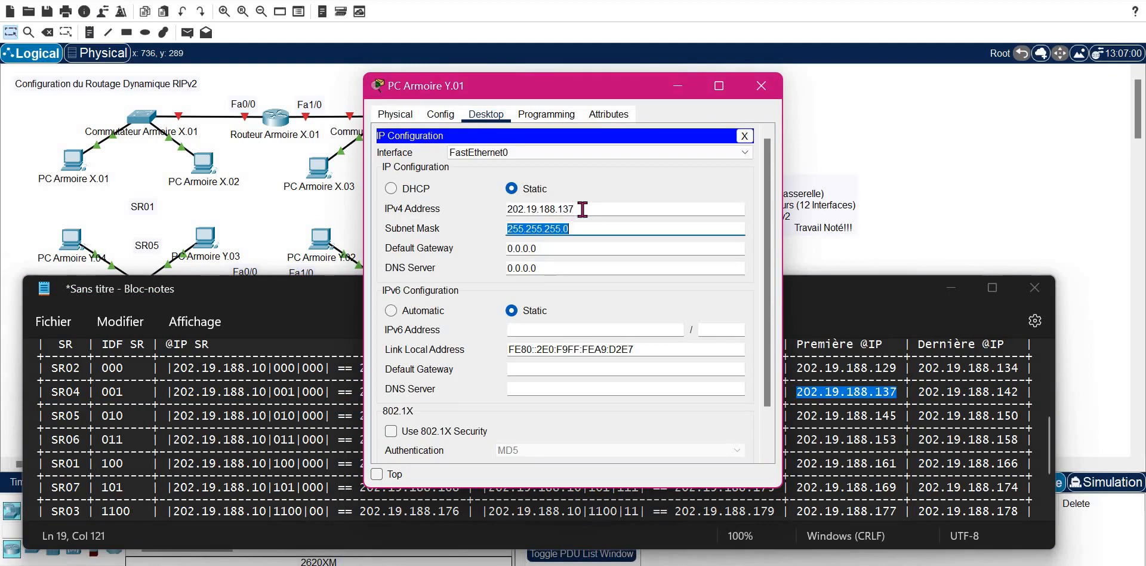
Step: Set PC Armoire Y.01's subnet mask to 255.255.255.248 and default gateway to 202.19.188.142, and close its configuration
key(End)
key(BackSpace)
text(248)
key(Tab)
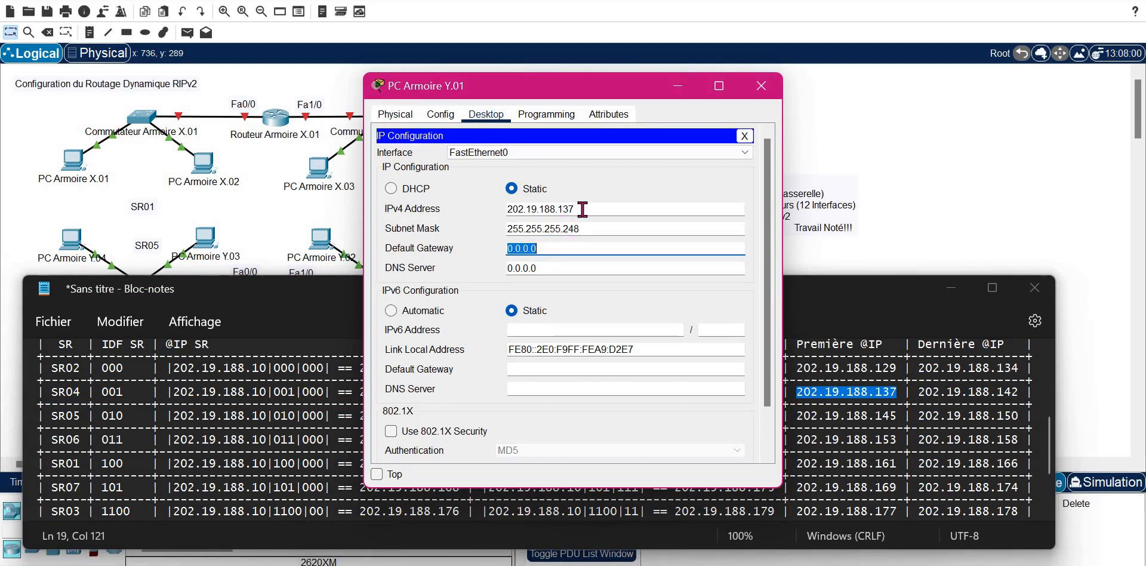
key(ctrl+v)
key(BackSpace)
key(BackSpace)
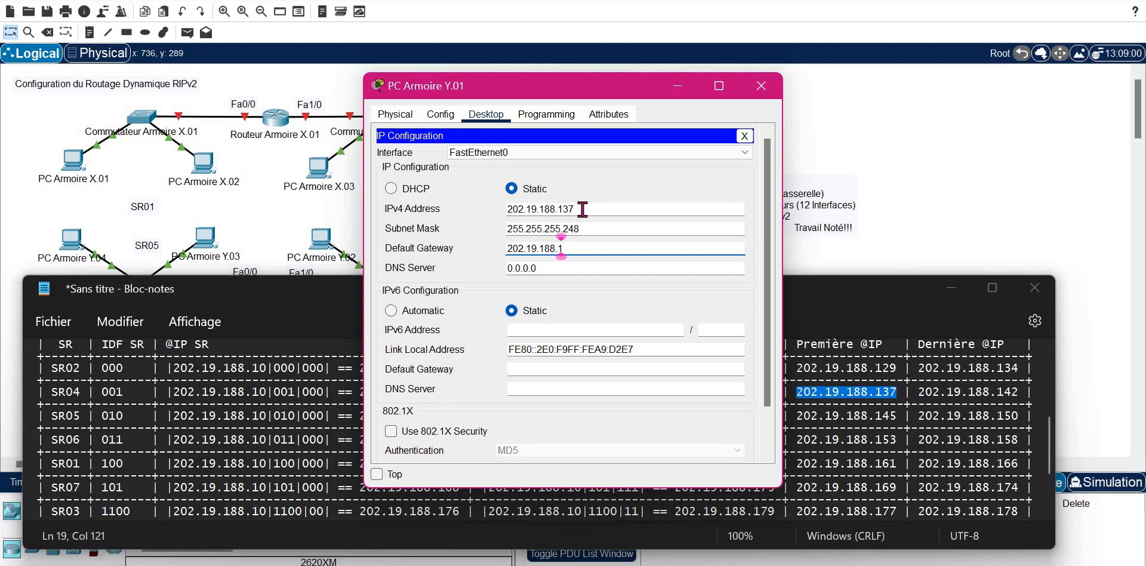
text(42)
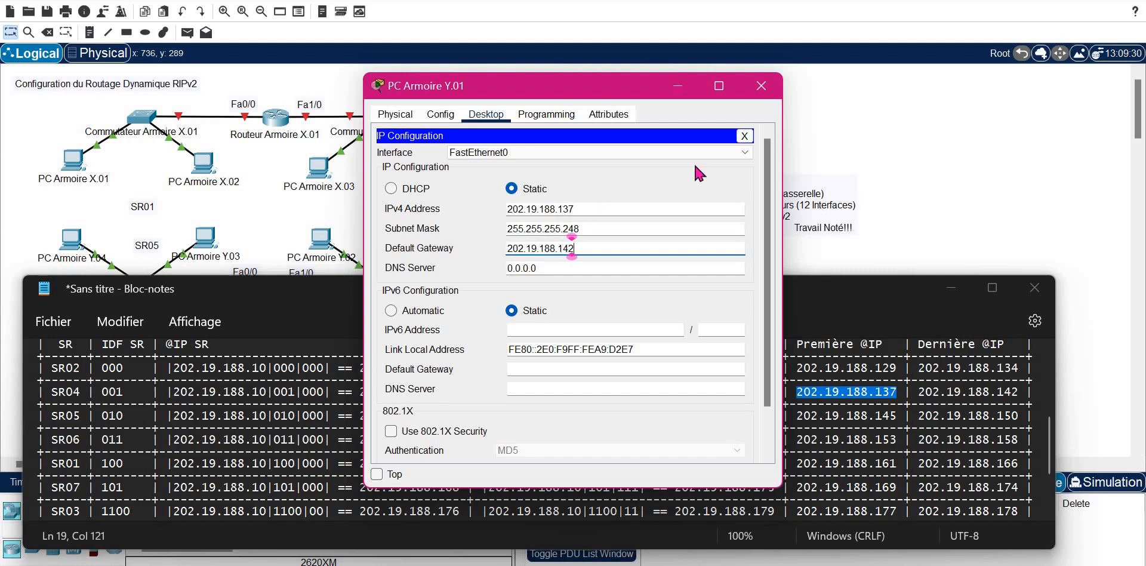
click(762, 86)
Step: Assign PC Armoire Y.02 the static IPv4 address 202.19.188.138
click(332, 248)
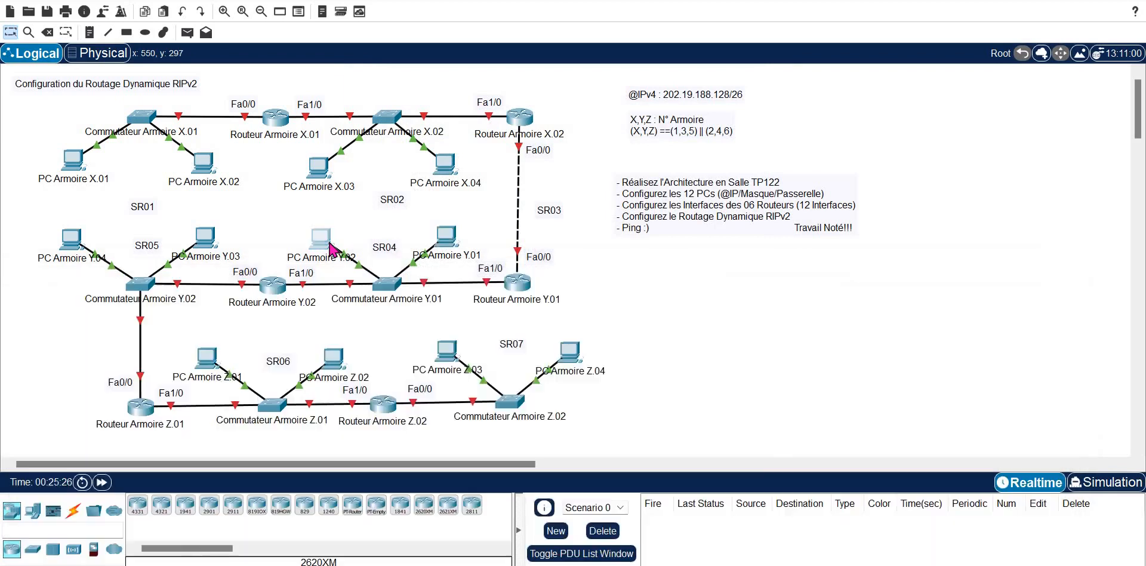
click(328, 244)
click(486, 114)
click(441, 166)
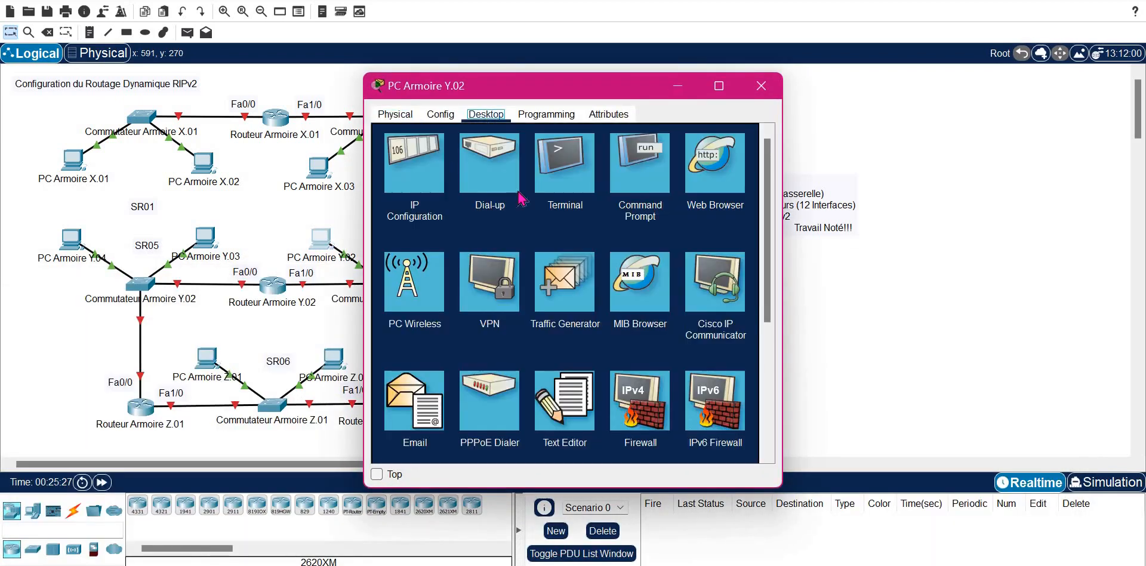
text(202.19.188.15)
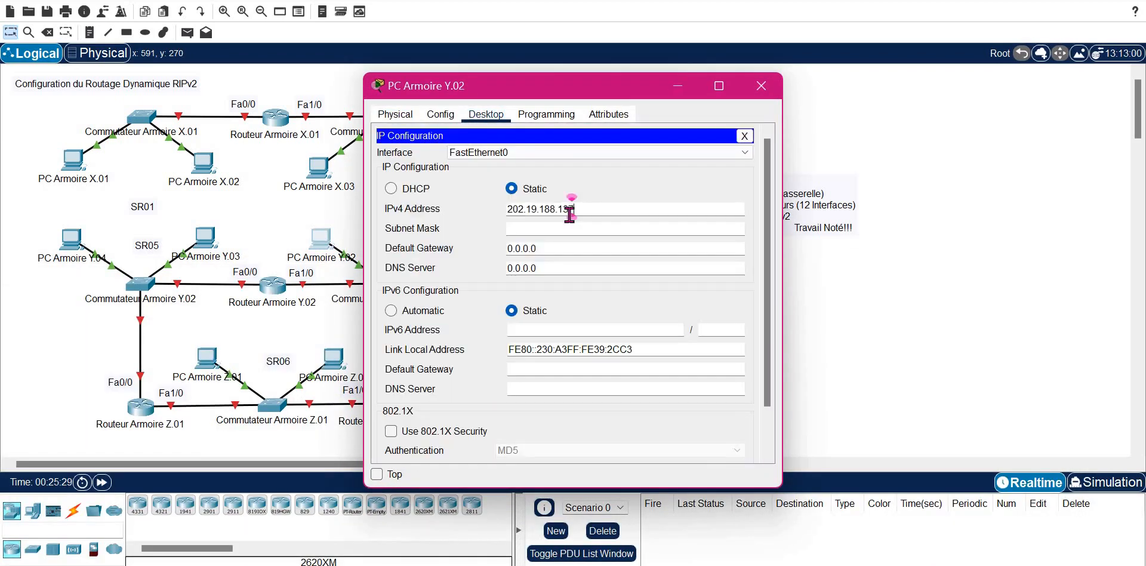
text(6)
key(Tab)
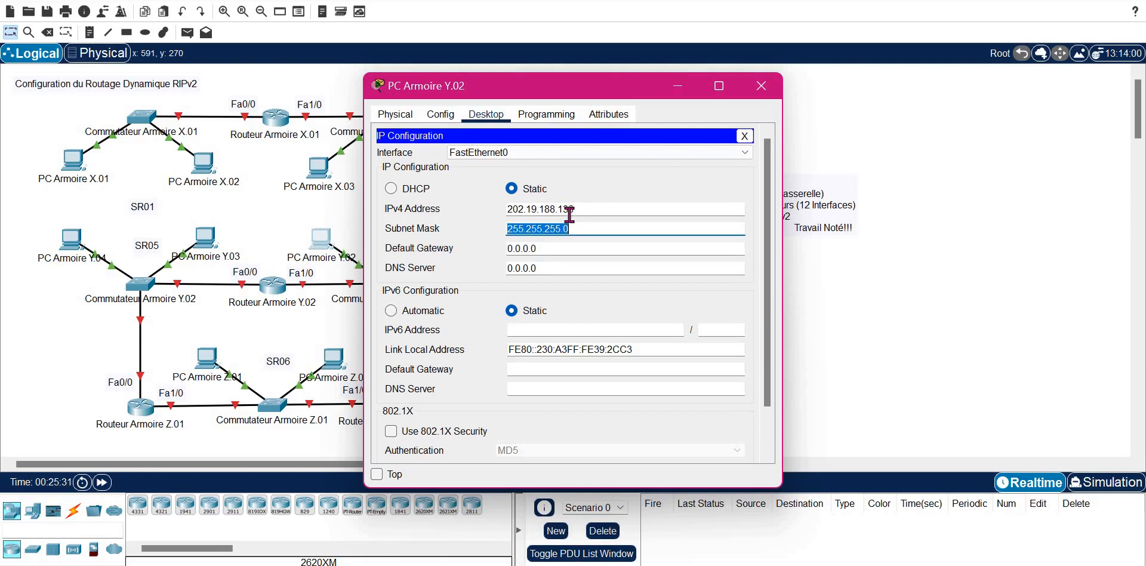
Step: Set PC Armoire Y.02's subnet mask to 255.255.255.248 and default gateway to 202.19.188.142, and close its configuration
key(Right)
key(BackSpace)
text(248)
key(Tab)
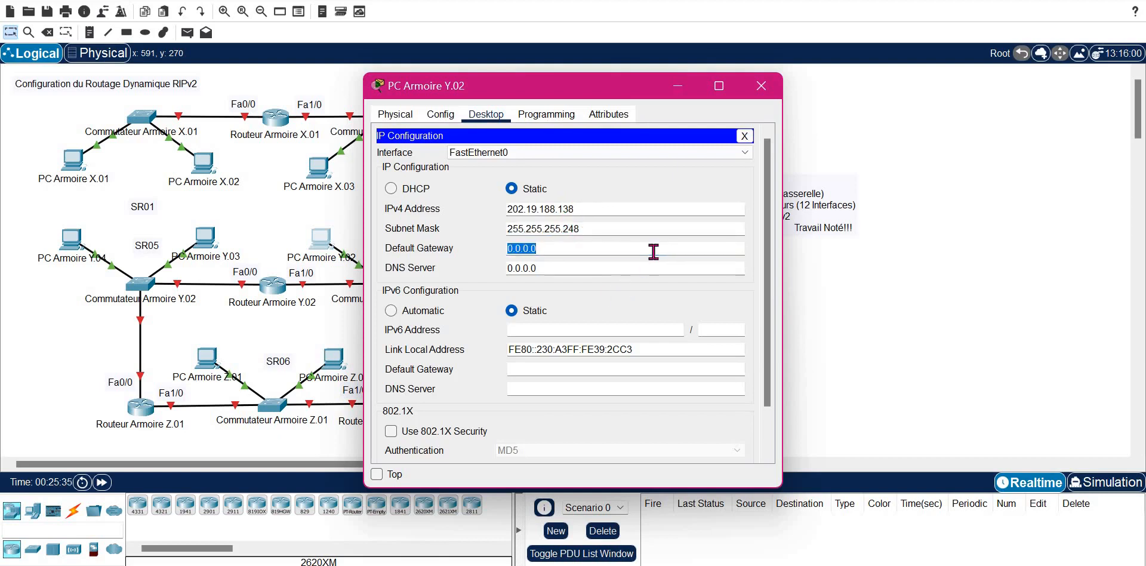
text(202.19.188.1)
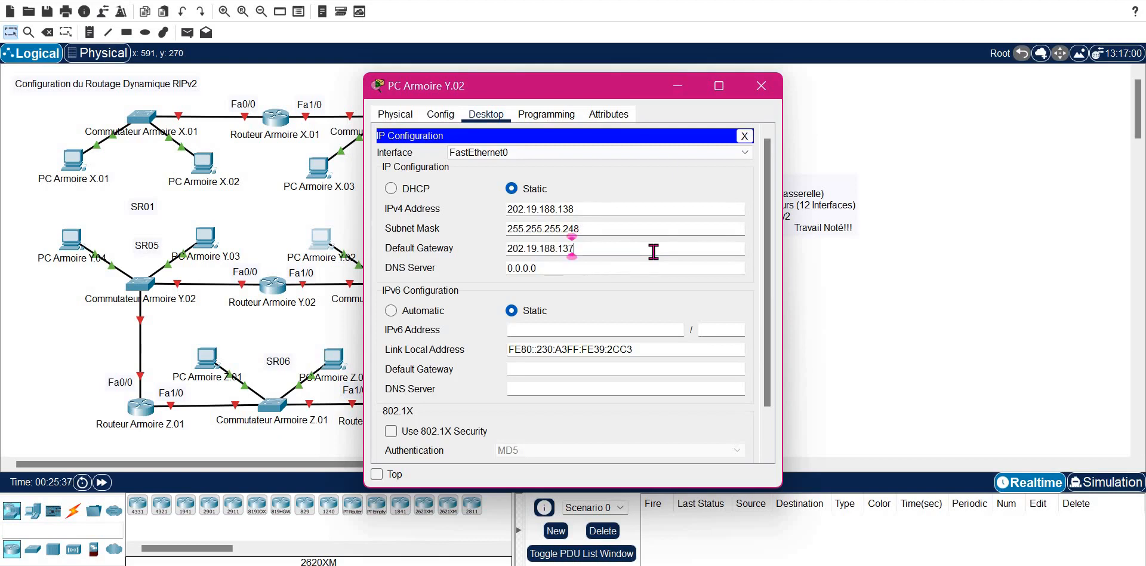
text(42)
click(761, 86)
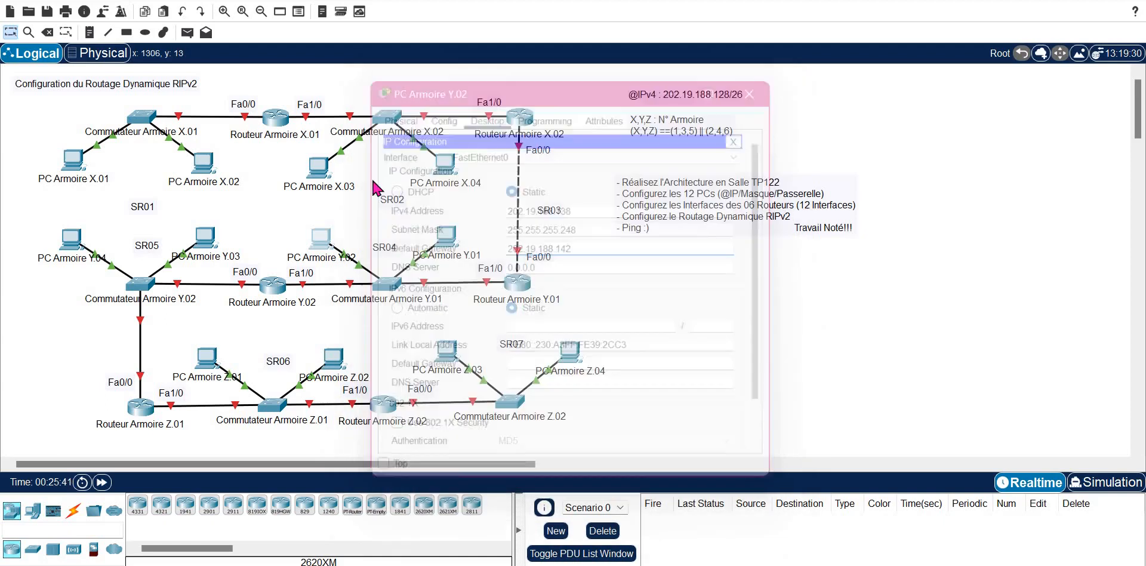
Step: Copy SR05's first address 202.19.188.145 from the Notepad addressing plan into the IPv4 address of PC Armoire Y.03
click(206, 241)
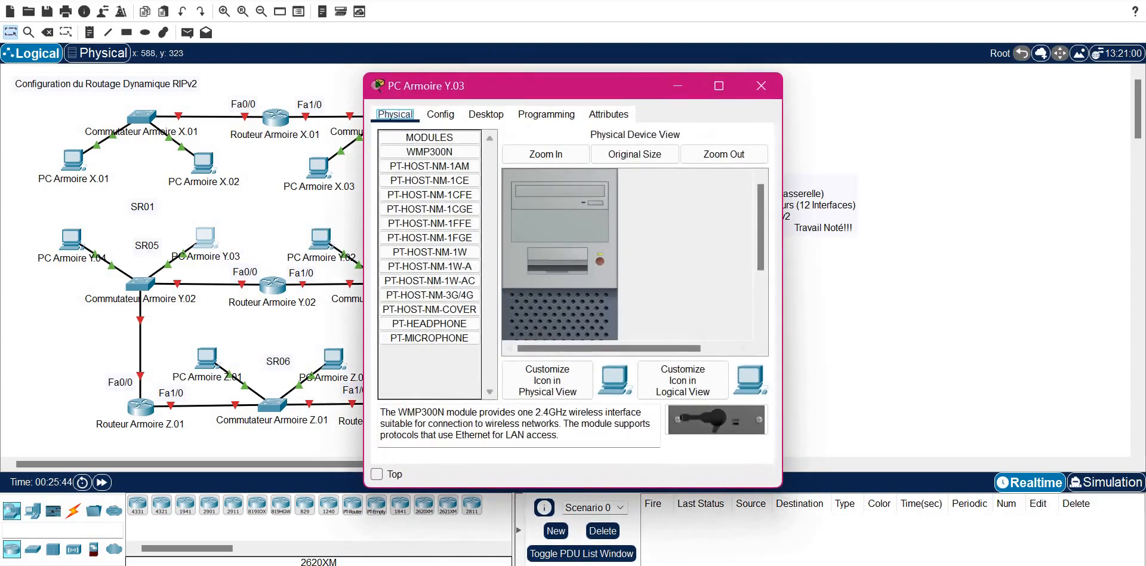
key(alt+Tab)
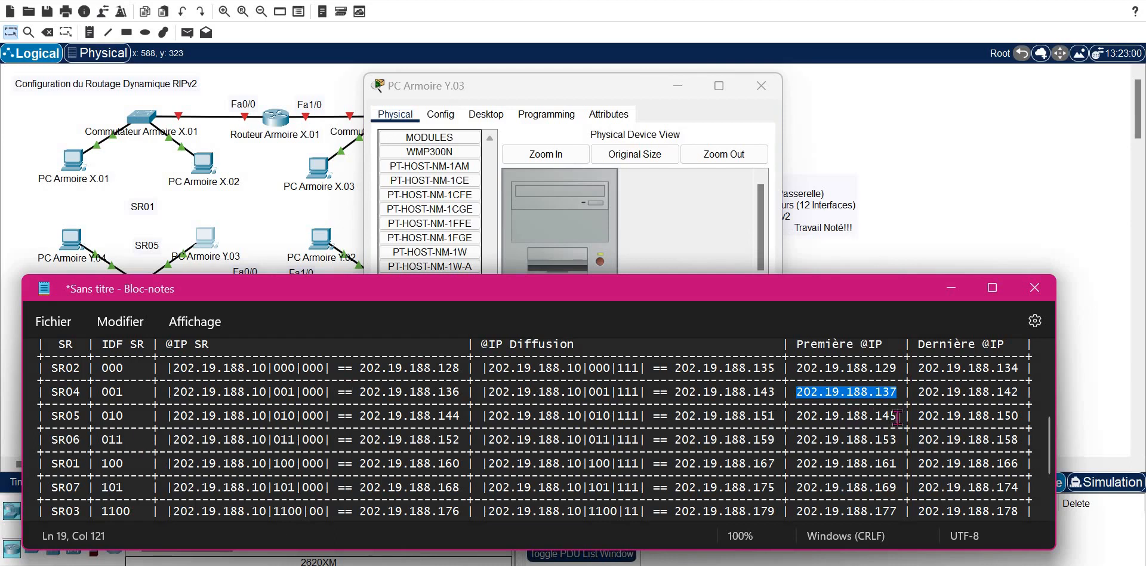
drag(897, 417, 797, 416)
key(ctrl+c)
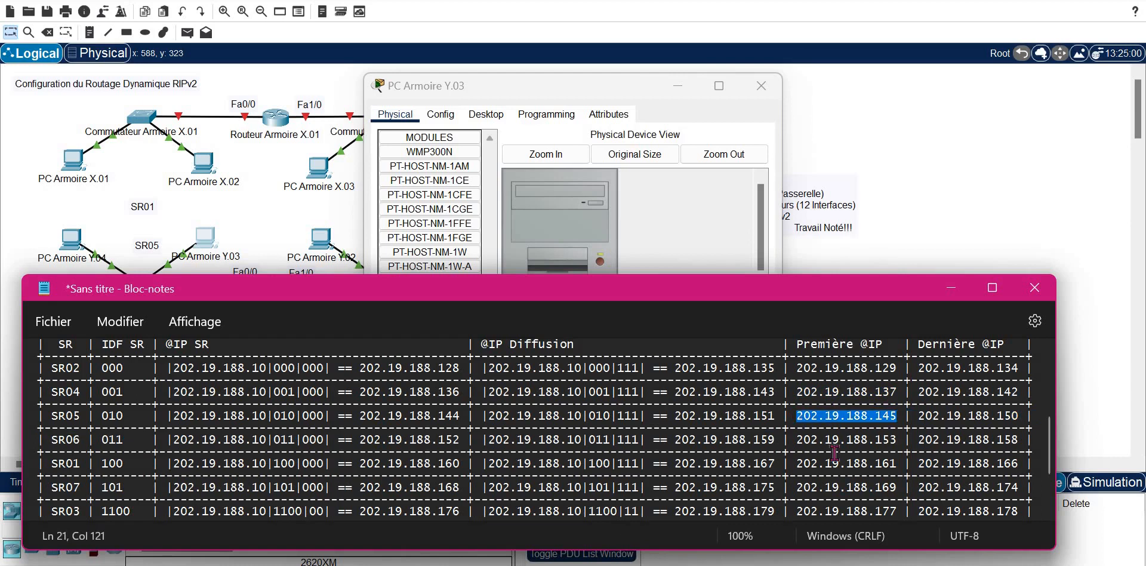
click(487, 114)
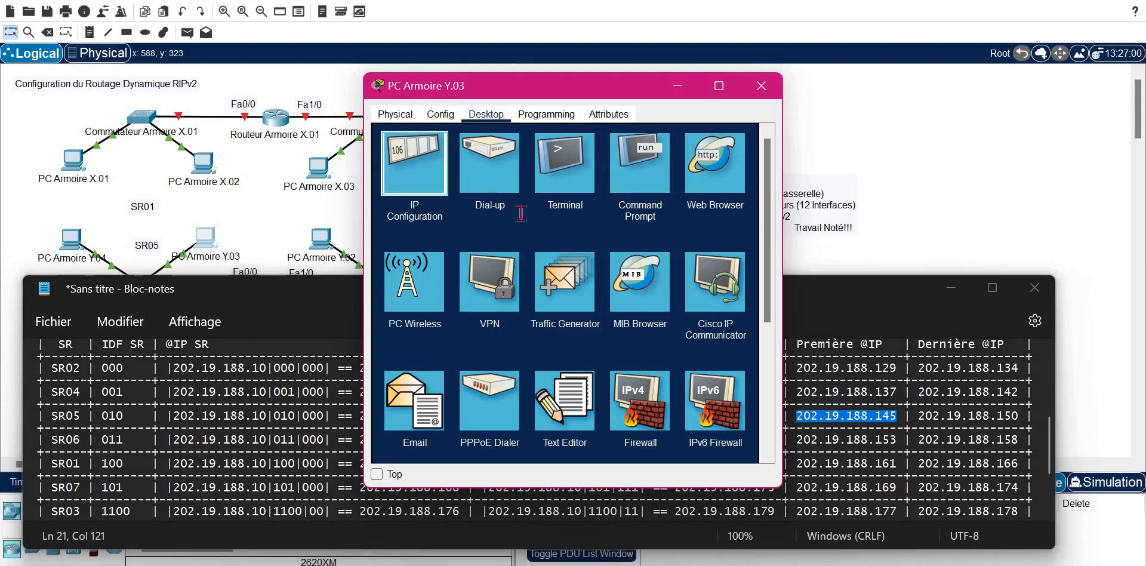
click(429, 170)
key(ctrl+v)
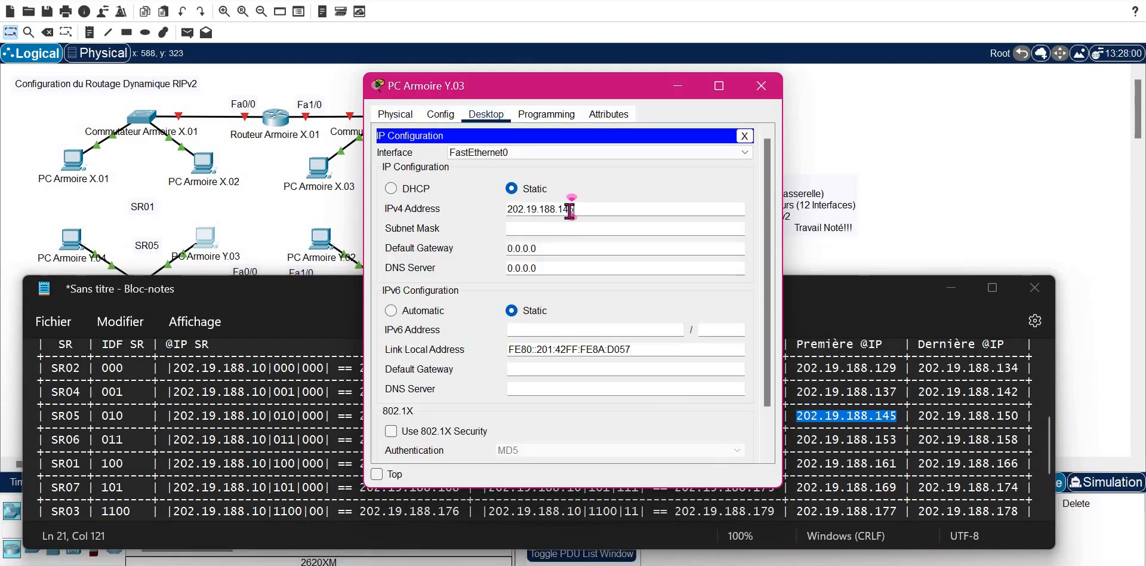
Step: Set PC Armoire Y.03's subnet mask to 255.255.255.248 and default gateway to 202.19.188.150, and close its configuration
key(Tab)
text(255.255.255.2)
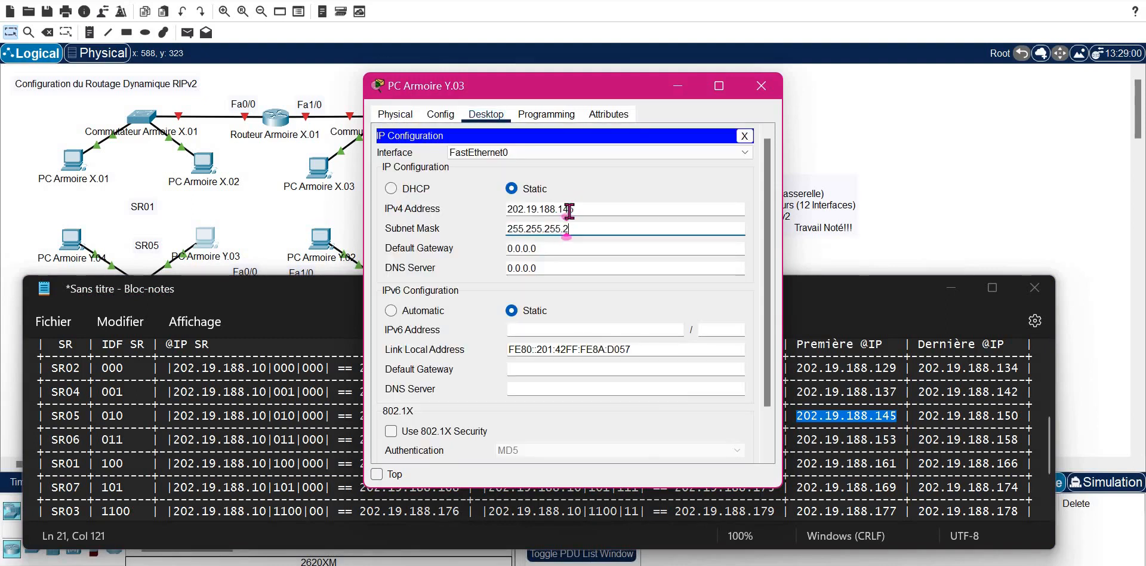
text(48)
key(Tab)
text(202.19.188.1)
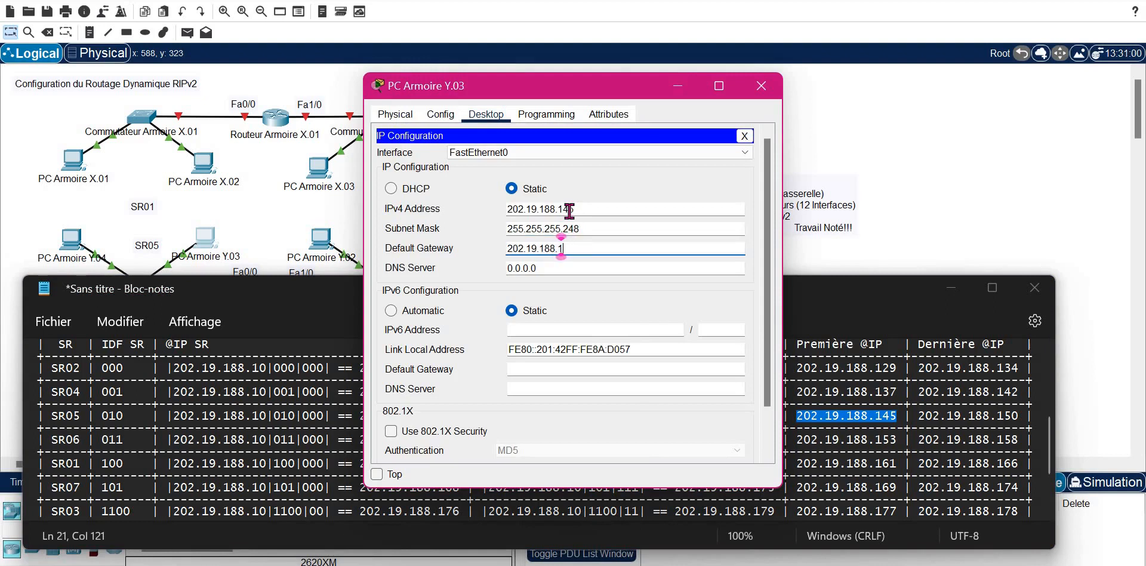
text(50)
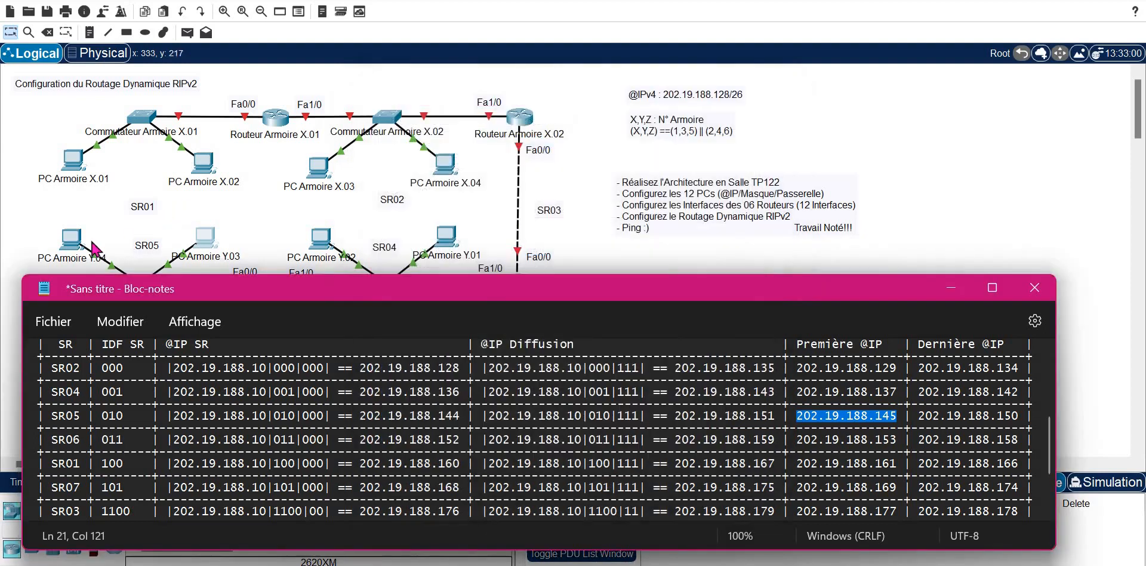
Step: Assign PC Armoire Y.04 the static IPv4 address 202.19.188.146
click(73, 241)
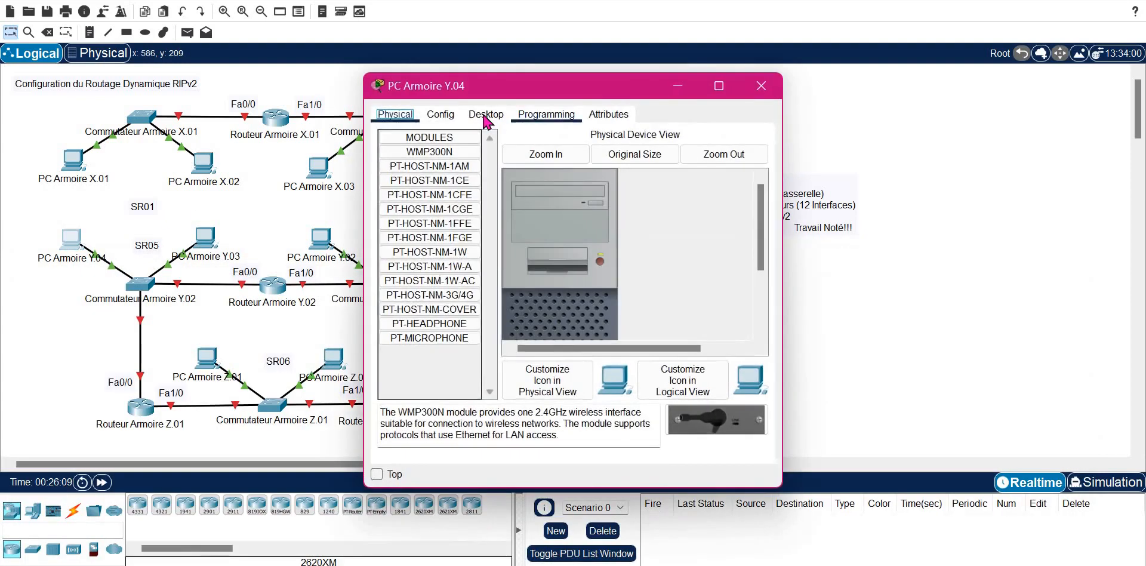
click(486, 117)
click(411, 159)
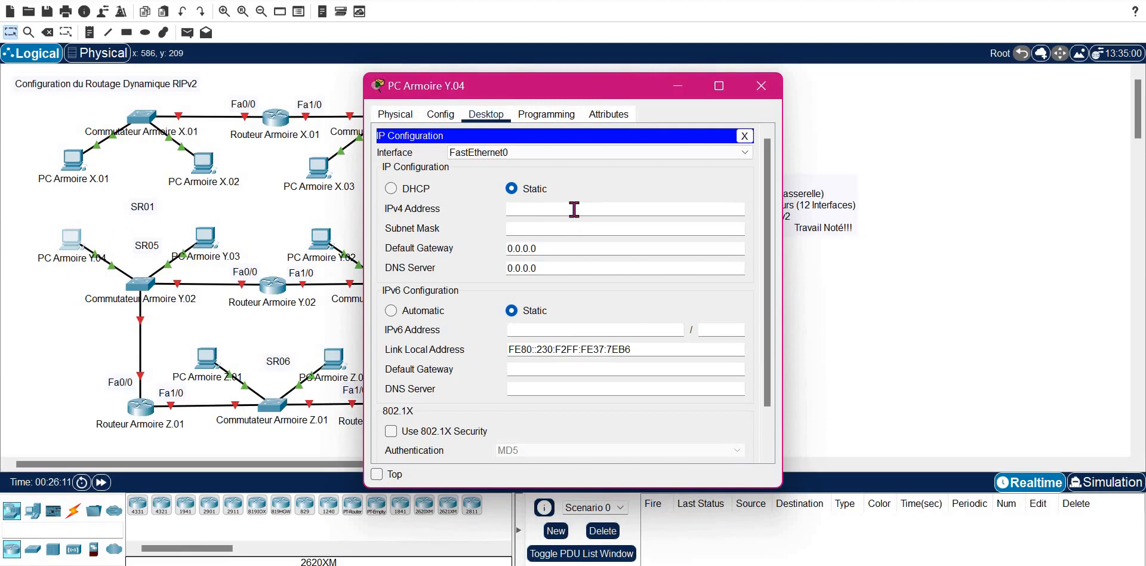
click(574, 208)
text(202.19.188.146)
key(Tab)
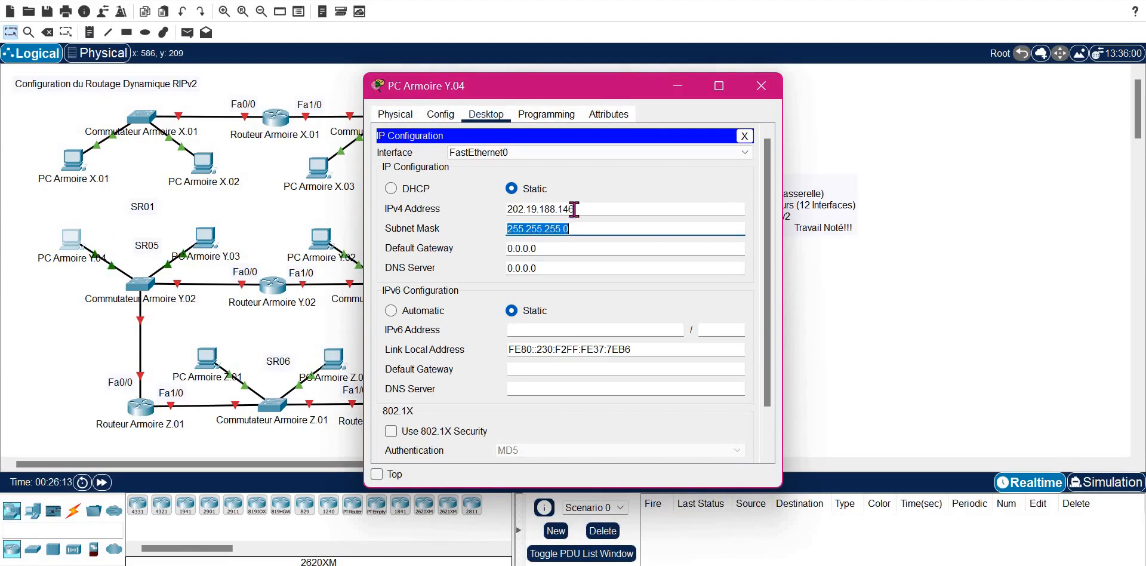
Step: Set PC Armoire Y.04's subnet mask to 255.255.255.248 and enter 202.19.188.145 as its default gateway
text(255.255.255.248)
key(Tab)
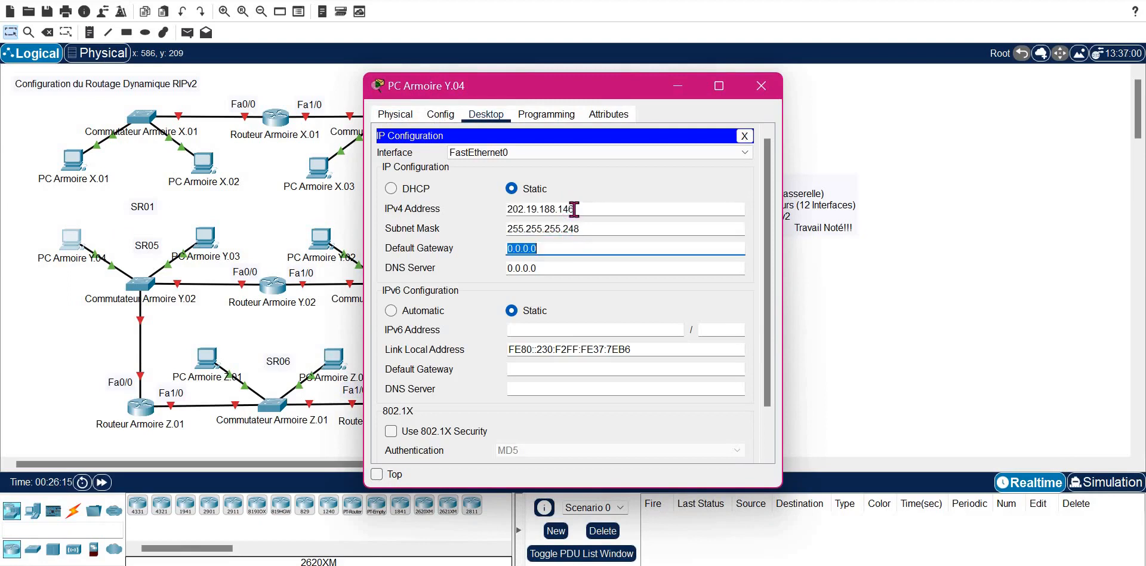
text(202.19.188.145)
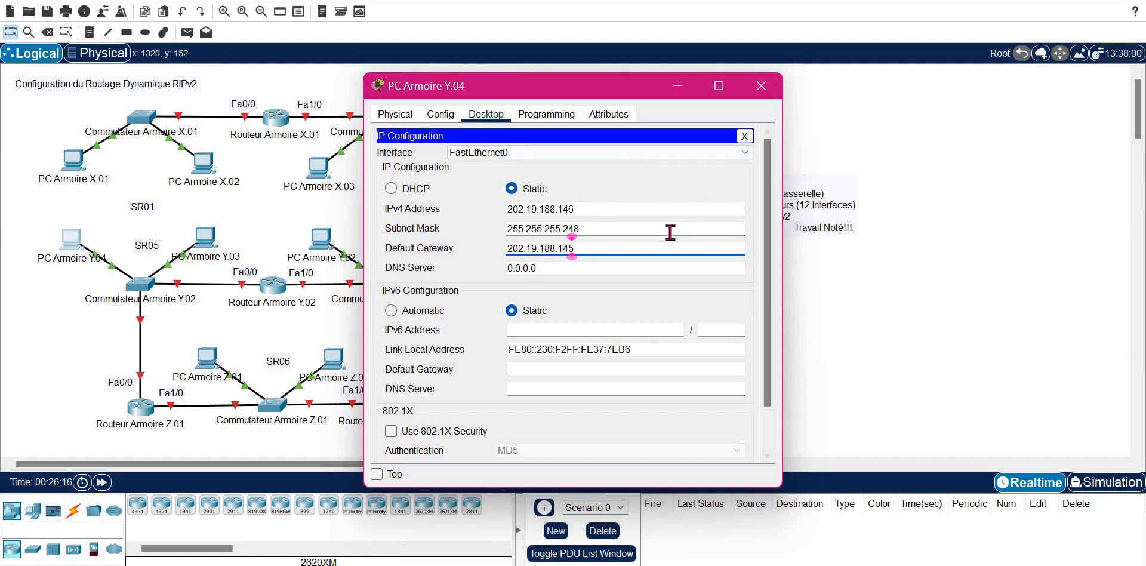
click(621, 203)
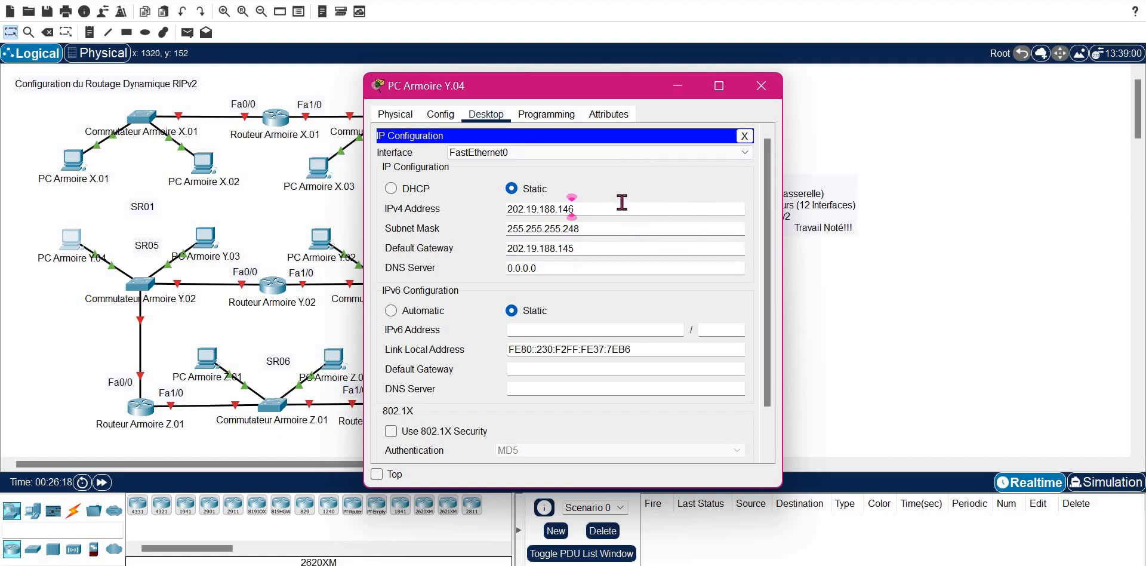
Step: Check the address and default gateway of PC Armoire Y.03, close it, and return to PC Armoire Y.04's IP configuration
click(206, 238)
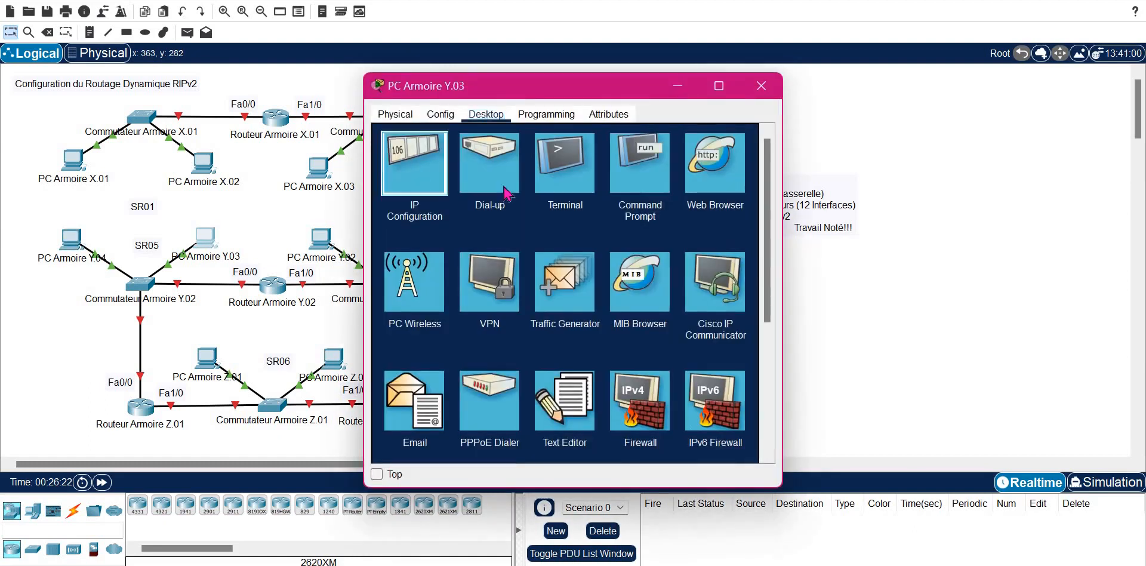
click(414, 160)
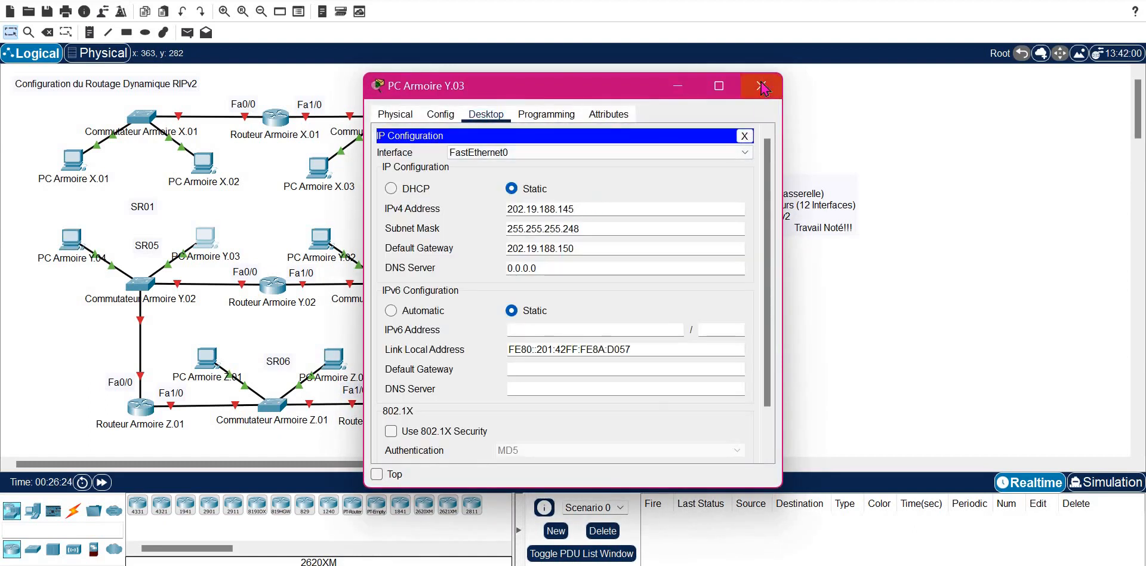
click(761, 85)
click(79, 246)
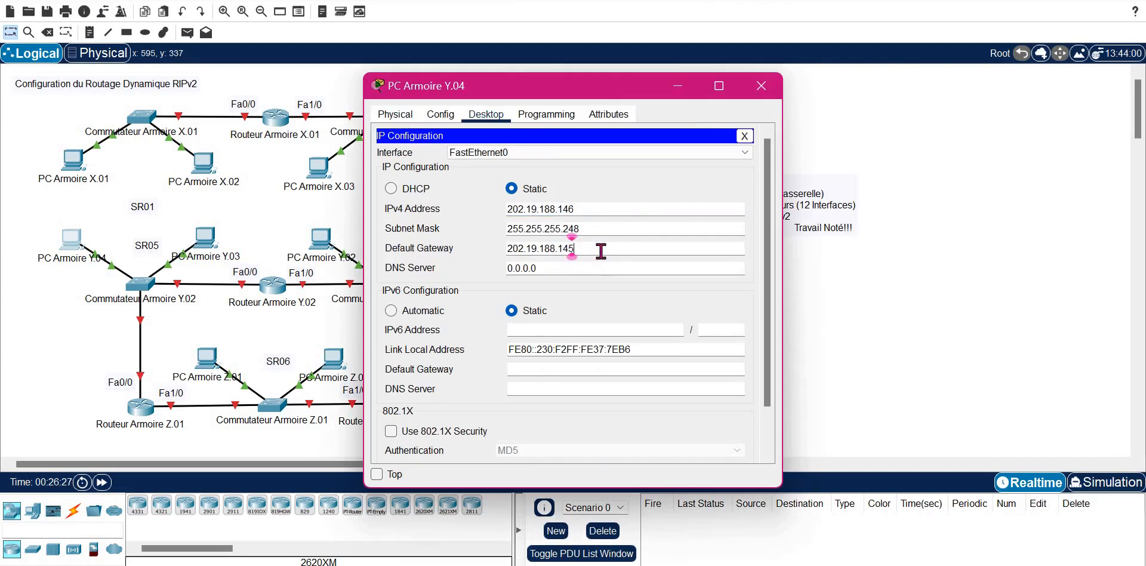
Step: Set PC Armoire Y.04's default gateway to 202.19.188.150 and close its configuration
key(BackSpace)
key(BackSpace)
text(50)
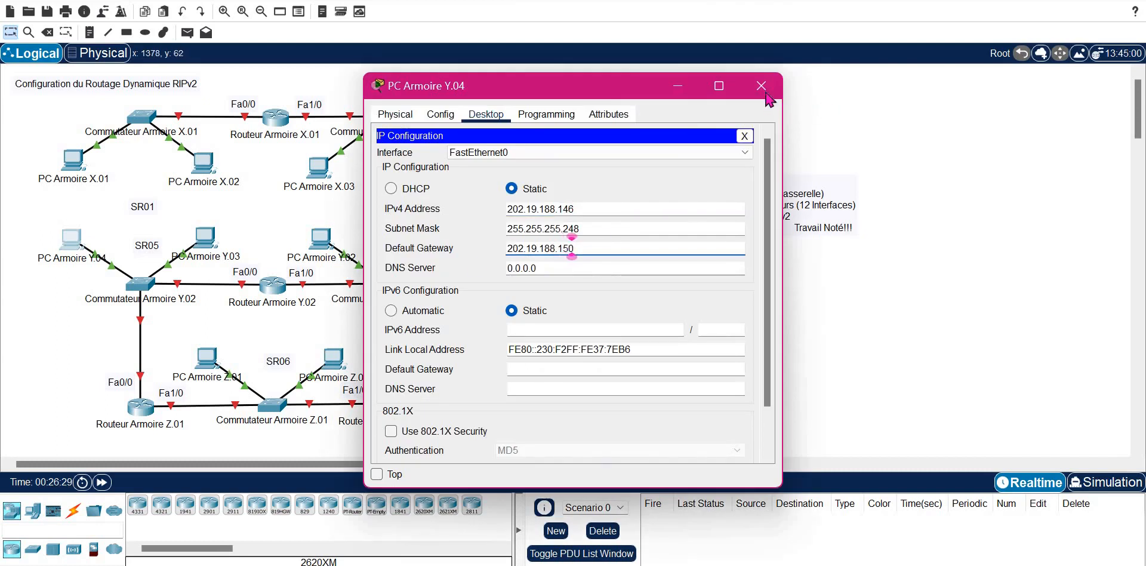
key(Escape)
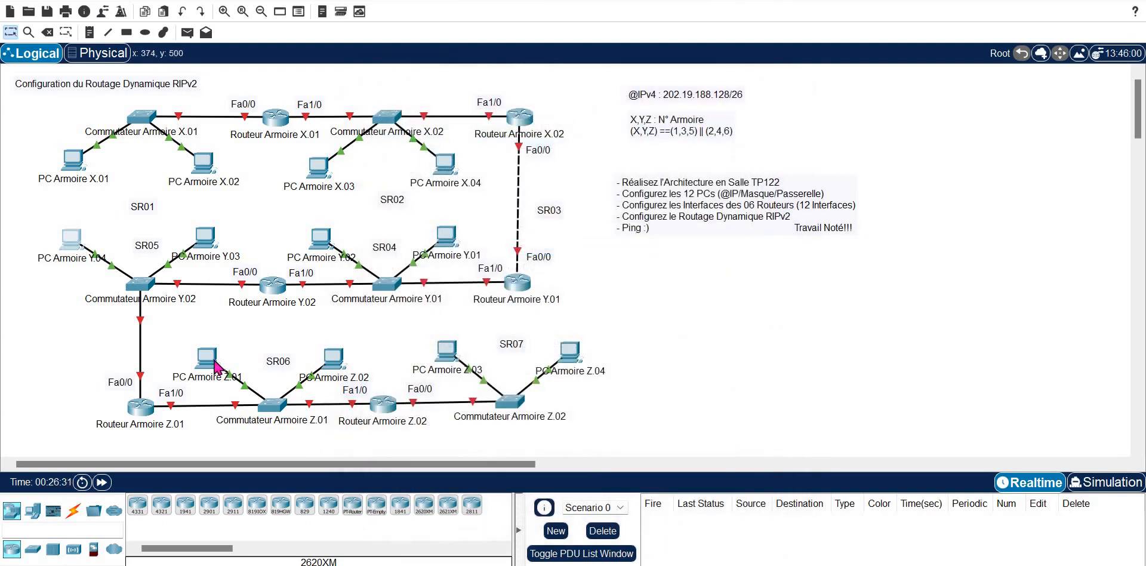
Step: Open PC Armoire Z.01, switch to the Notepad address table and copy SR06's first host address, 202.19.188.153
click(216, 365)
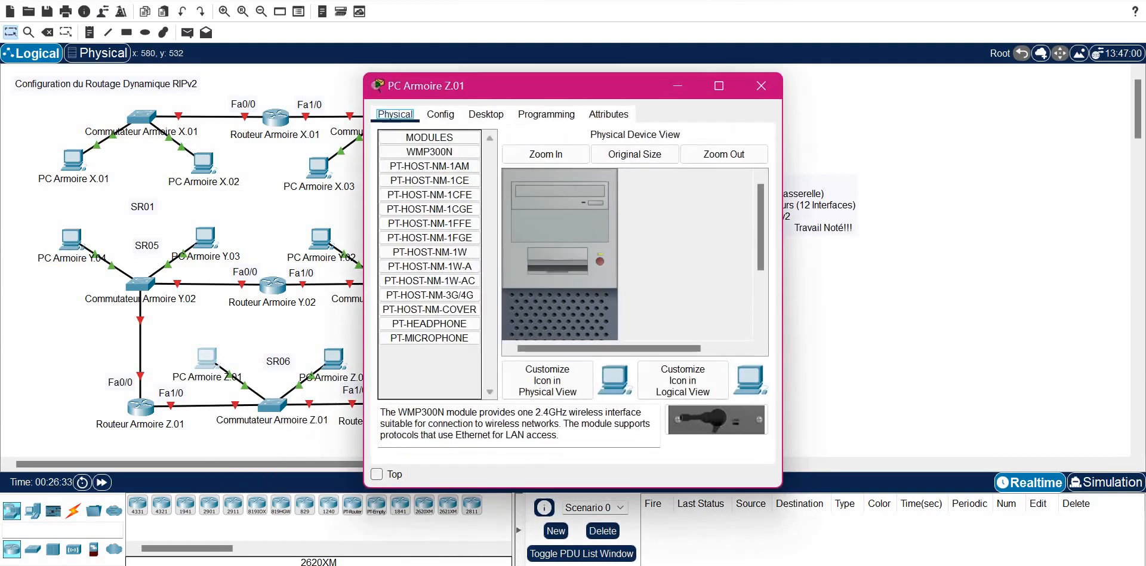
click(460, 551)
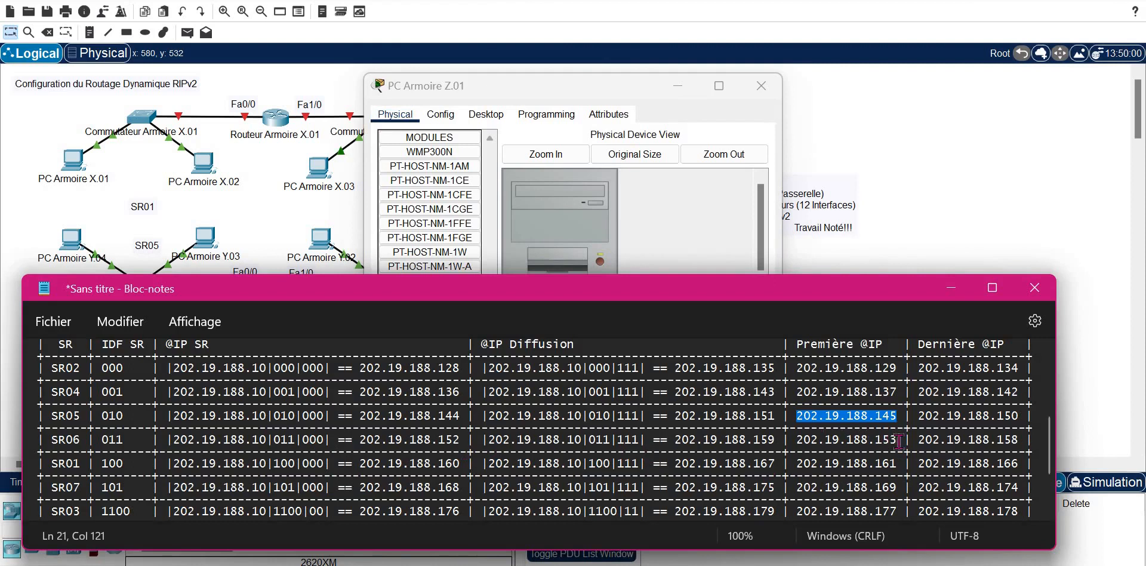
drag(897, 440, 803, 441)
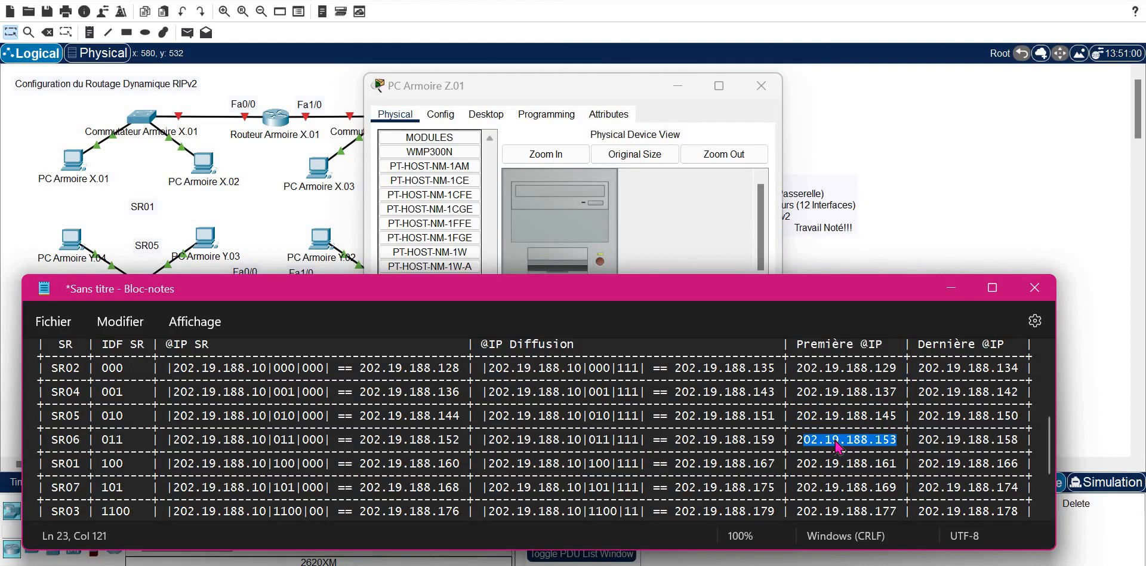
click(832, 441)
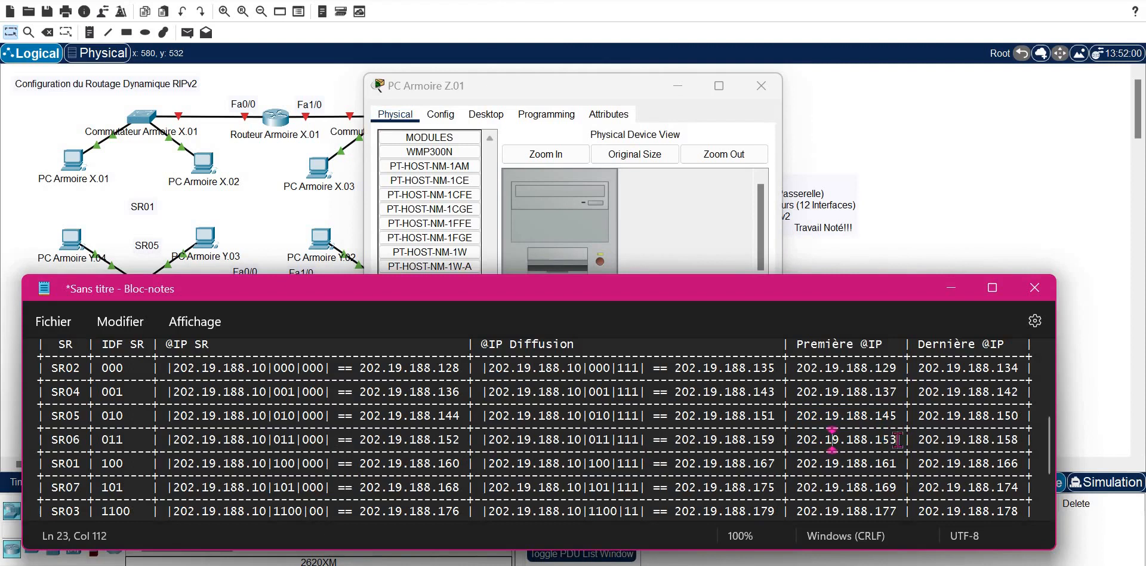
drag(897, 441, 795, 440)
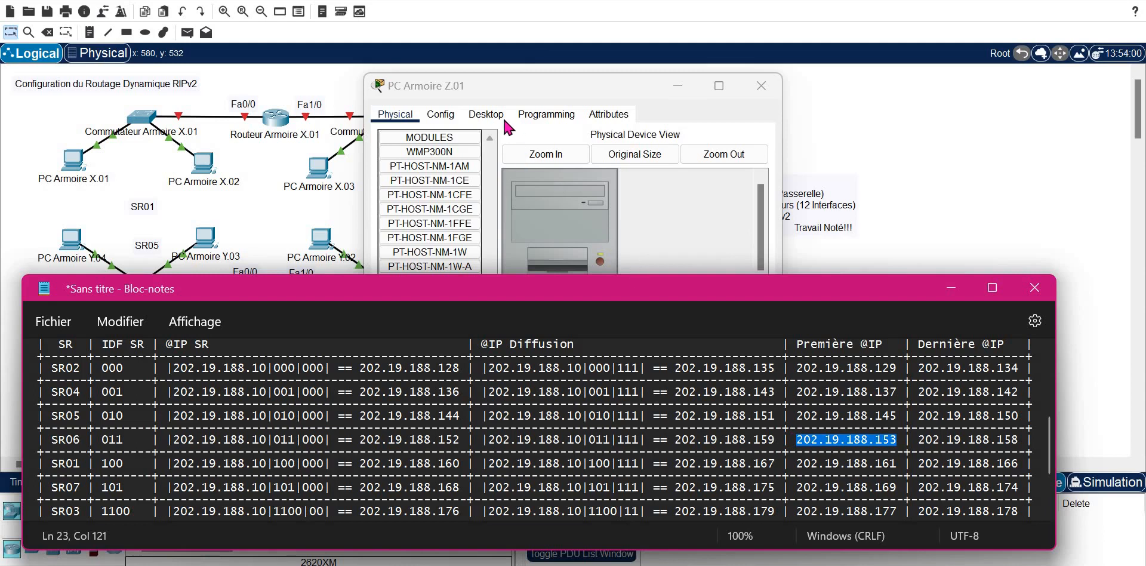
Step: Assign PC Armoire Z.01 the static IPv4 address 202.19.188.153 with subnet mask 255.255.255.248
click(485, 114)
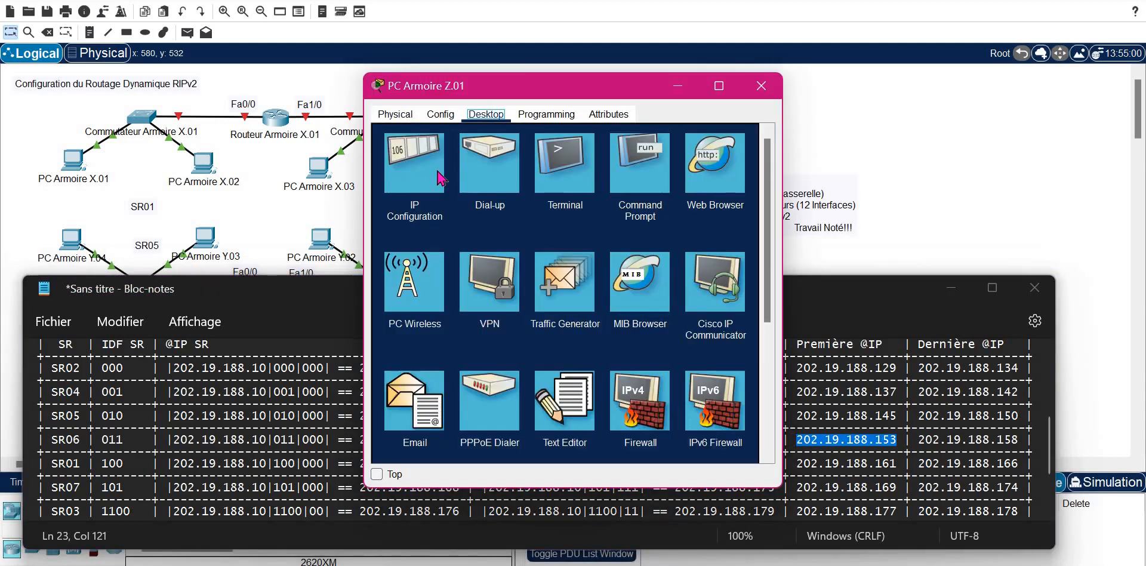
click(414, 166)
click(544, 209)
text(202.19.188.153)
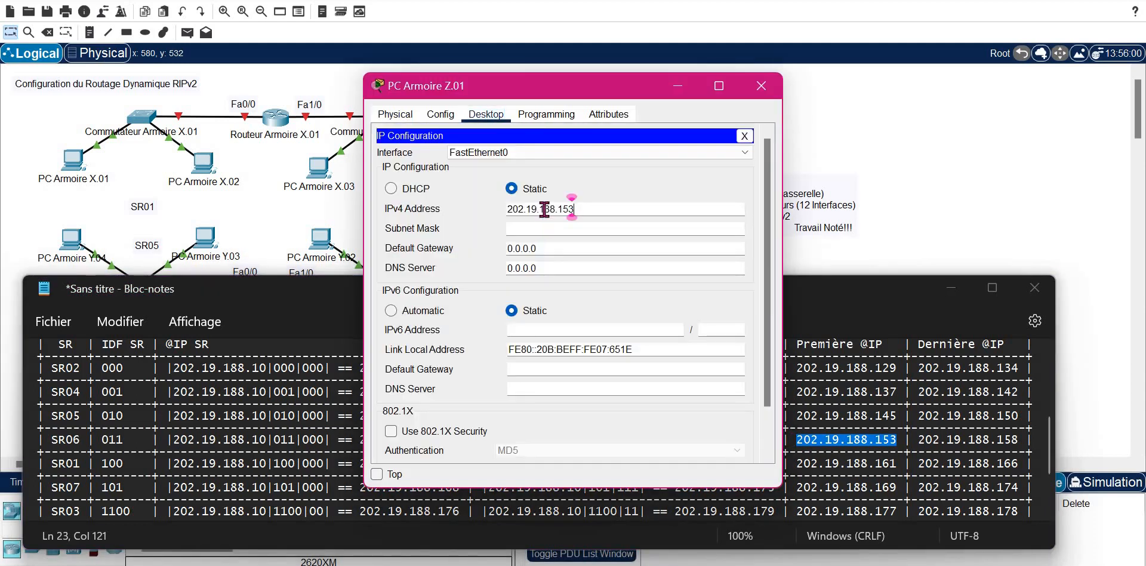
key(Tab)
text(255.255.255.248)
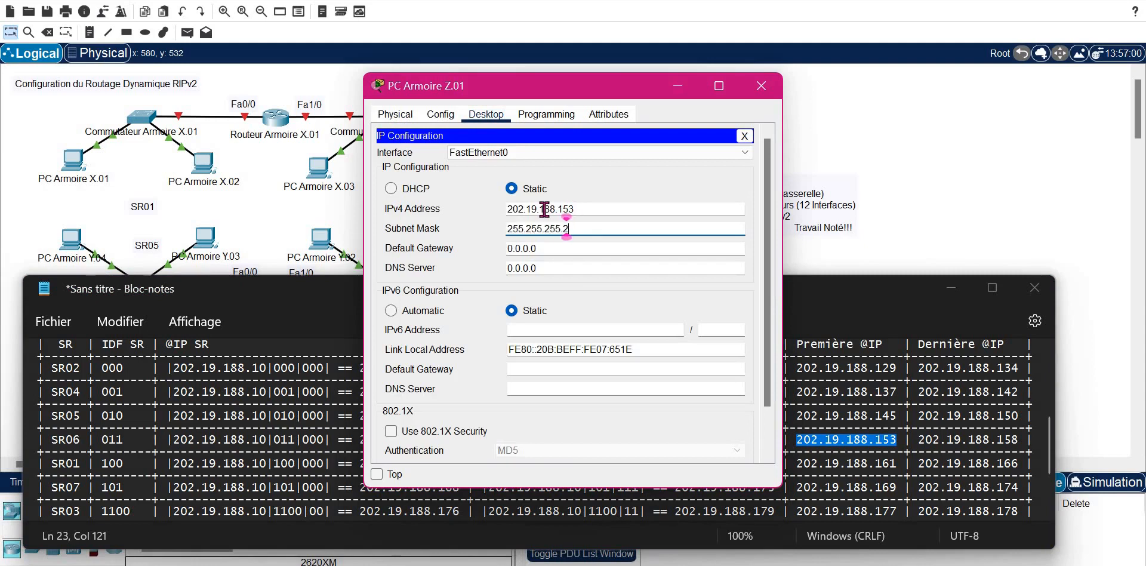
Step: Set PC Armoire Z.01's default gateway to 202.19.188.158, close its configuration and return to the topology
key(Tab)
text(202.19.188.153)
key(BackSpace)
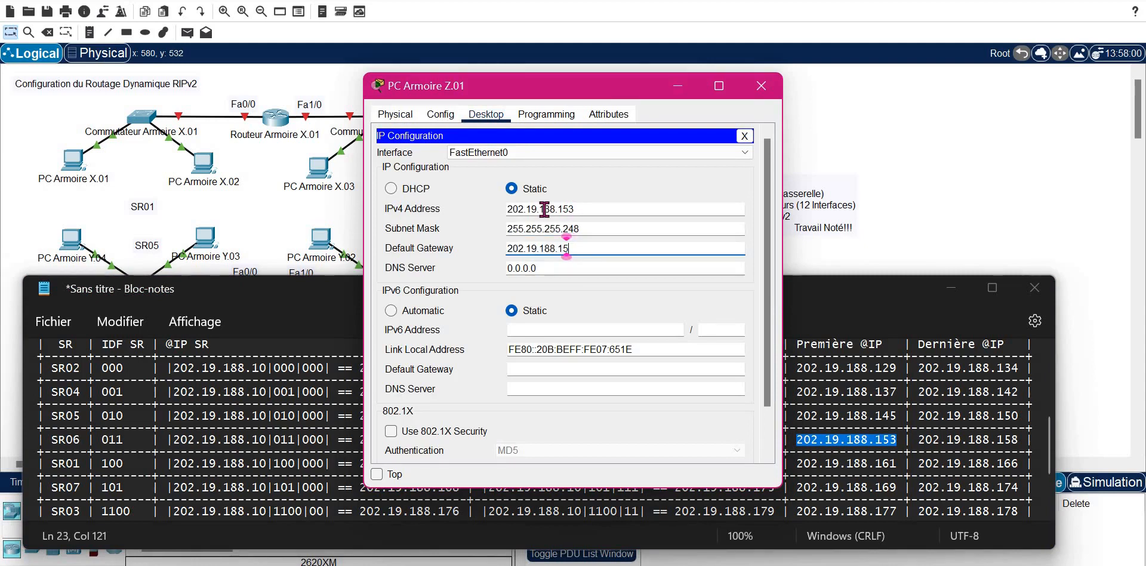
text(8)
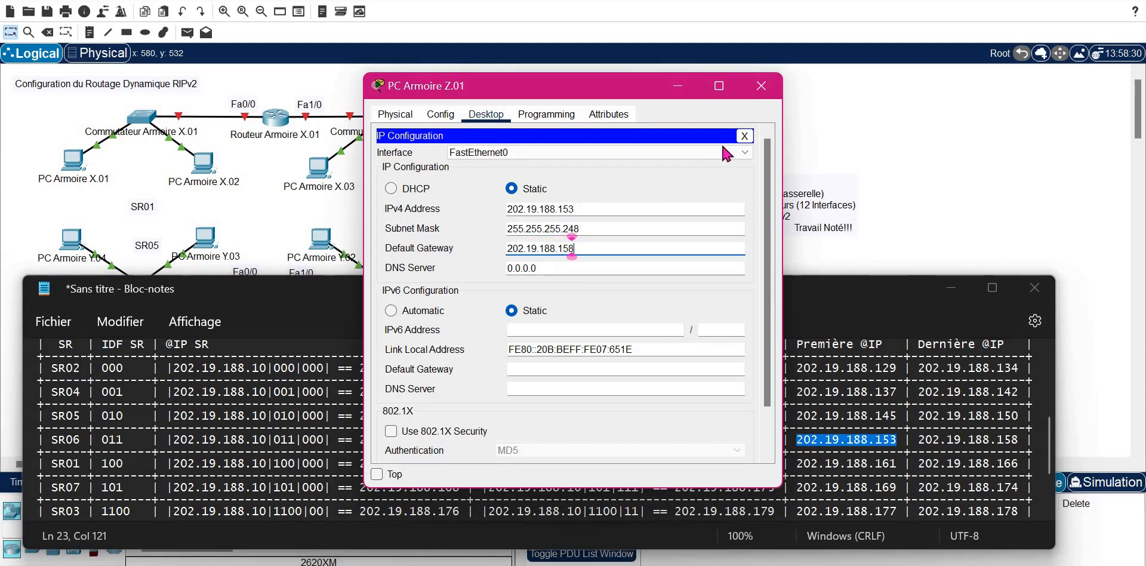
click(762, 88)
click(267, 230)
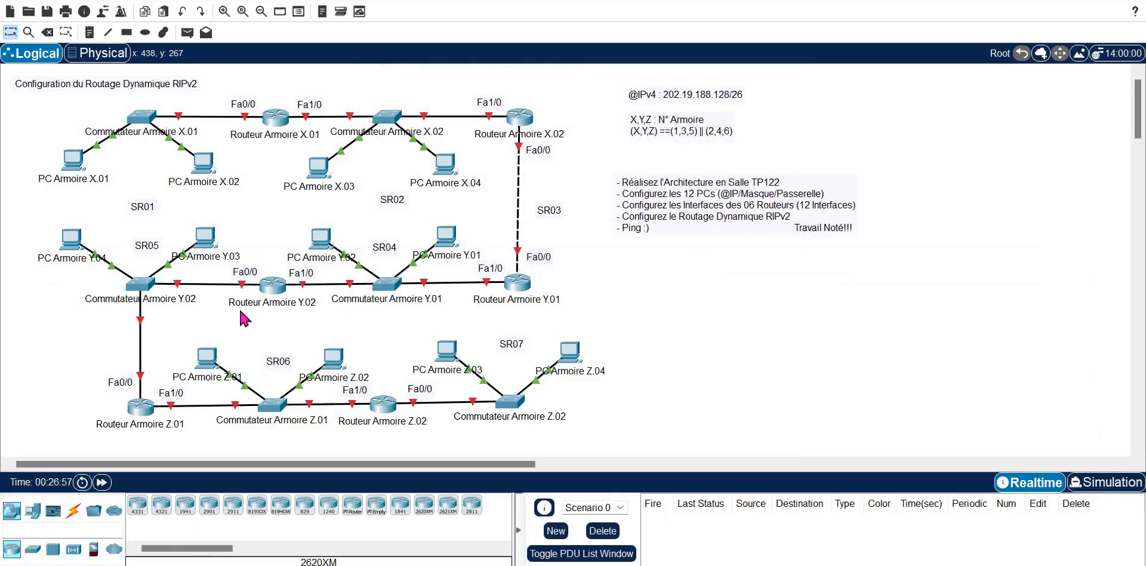
Step: Assign PC Armoire Z.02 the static IPv4 address 202.19.188.154 with subnet mask 255.255.255.248
click(329, 363)
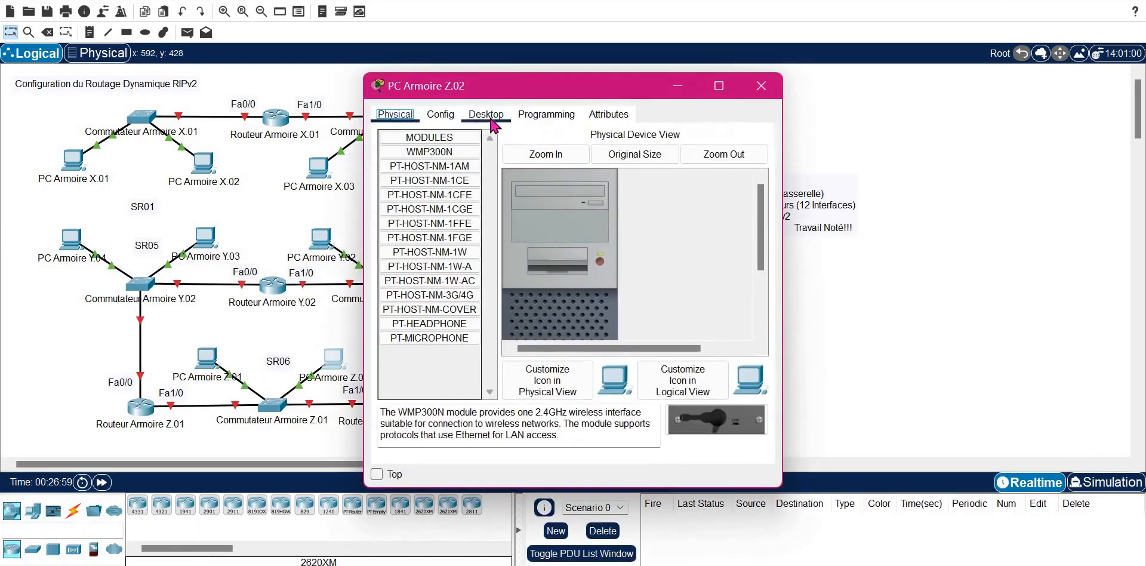
click(486, 117)
click(413, 166)
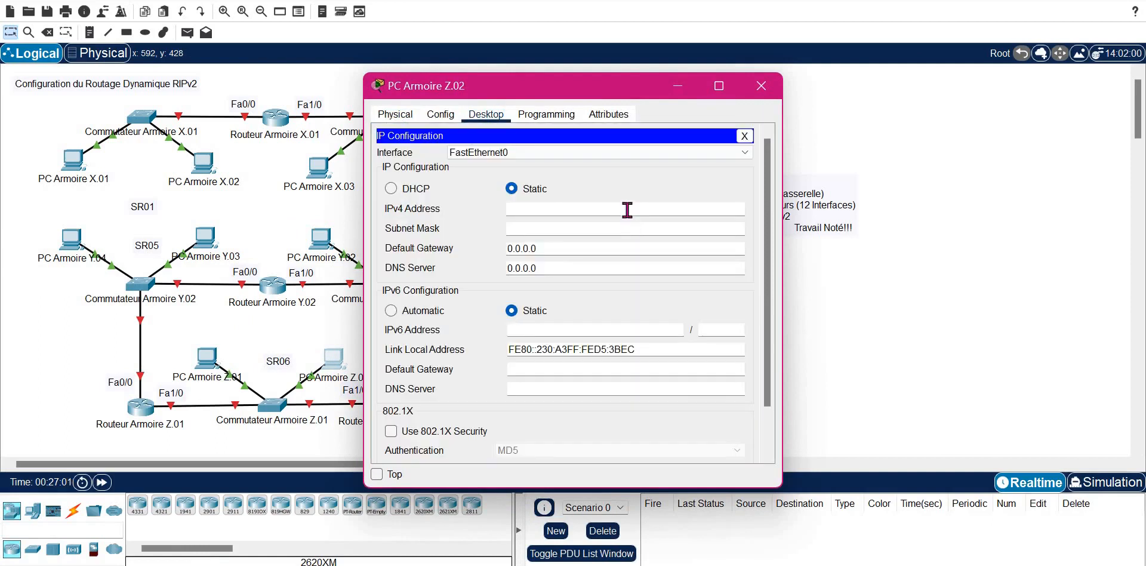
text(202.19.188.154)
key(Tab)
key(BackSpace)
text(248)
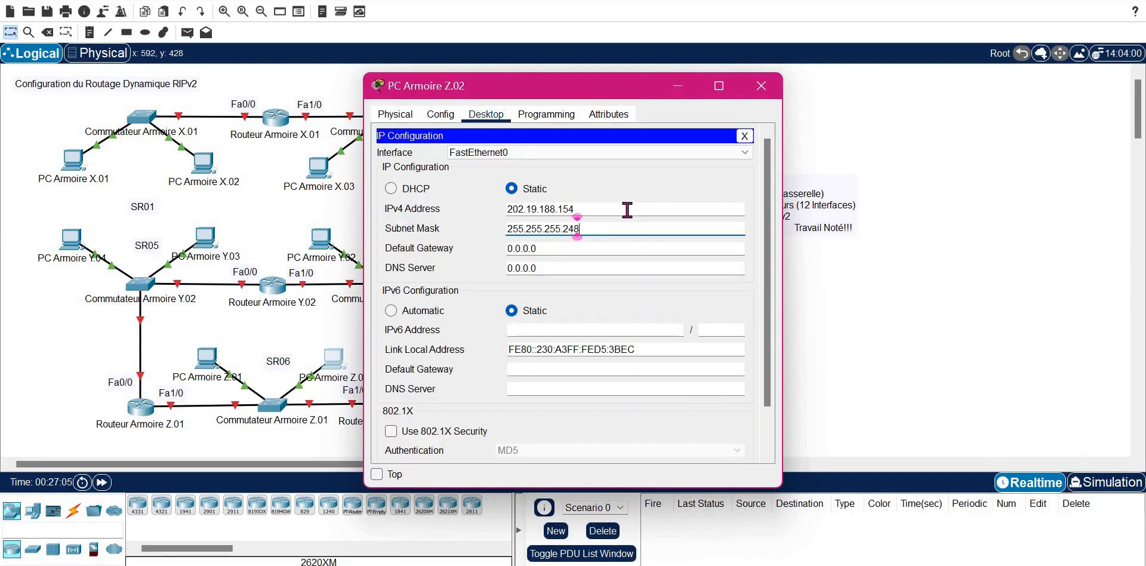
Step: Set PC Armoire Z.02's default gateway to 202.19.188.158 and close its configuration
key(Tab)
text(202.19.188.158)
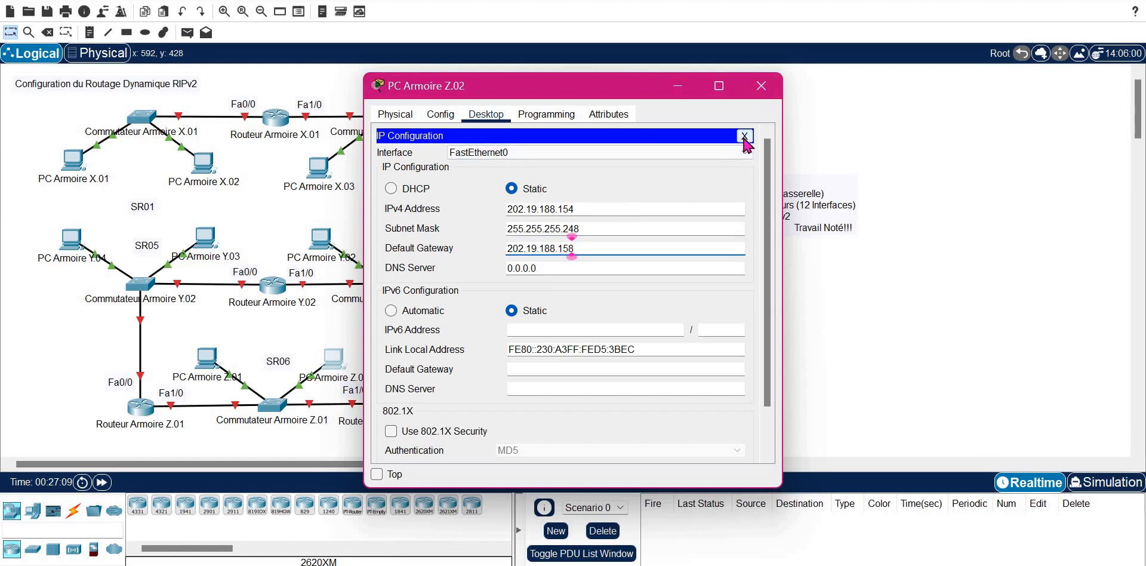
click(744, 137)
click(761, 85)
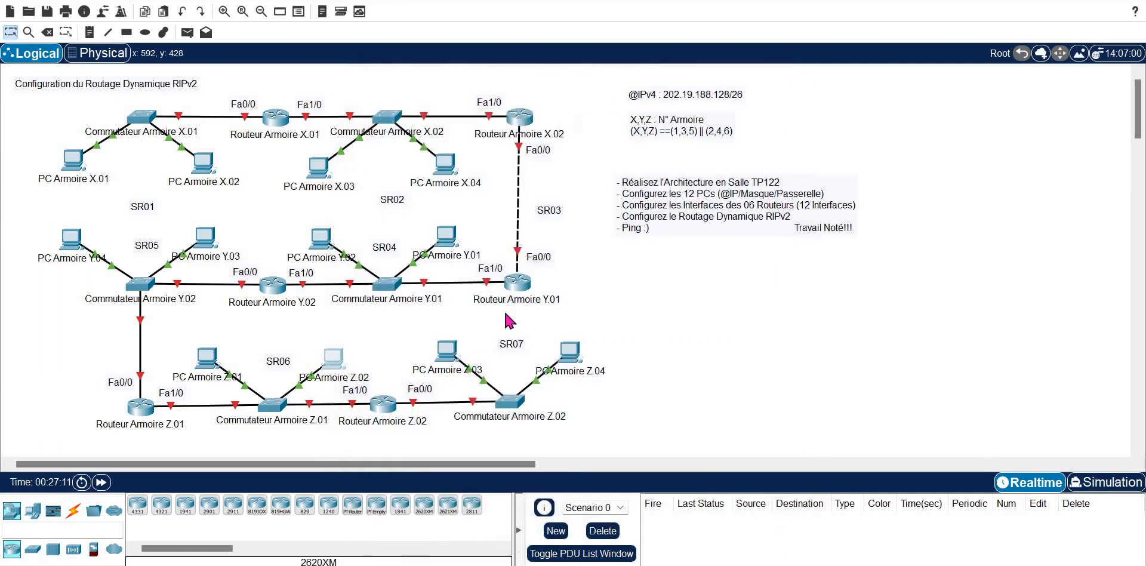
Step: Open PC Armoire Z.03, switch to the Notepad address table and copy SR07's first host address, 202.19.188.169
click(446, 352)
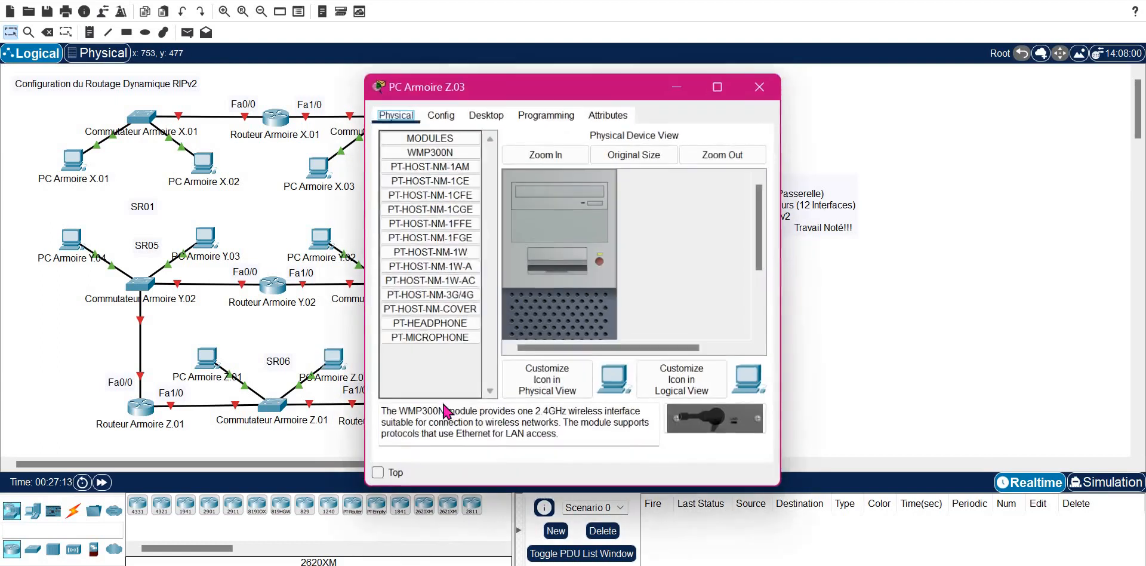
key(alt+Tab)
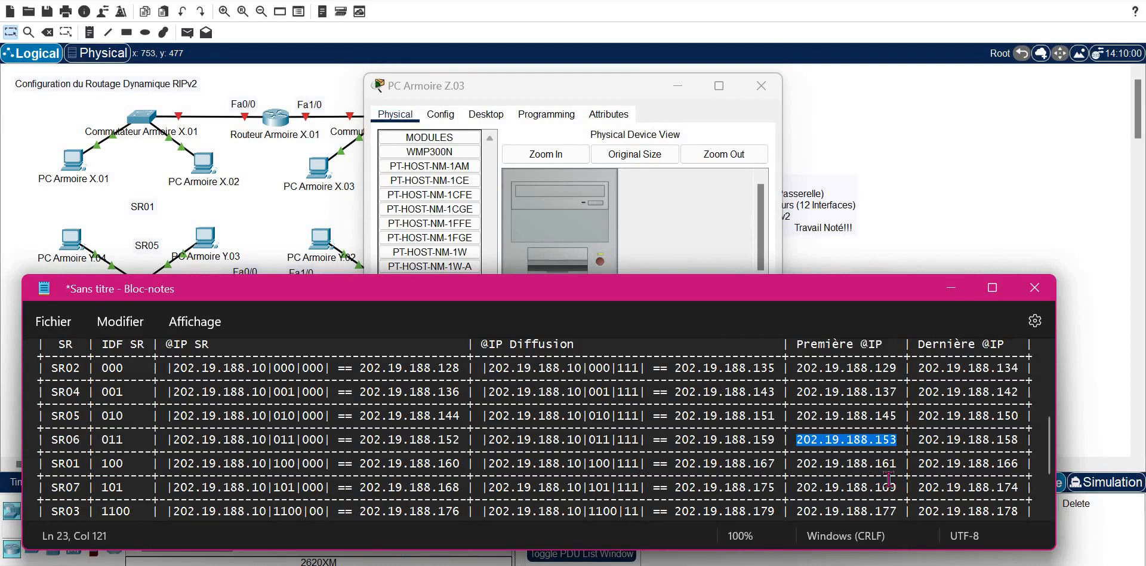
drag(896, 488, 796, 487)
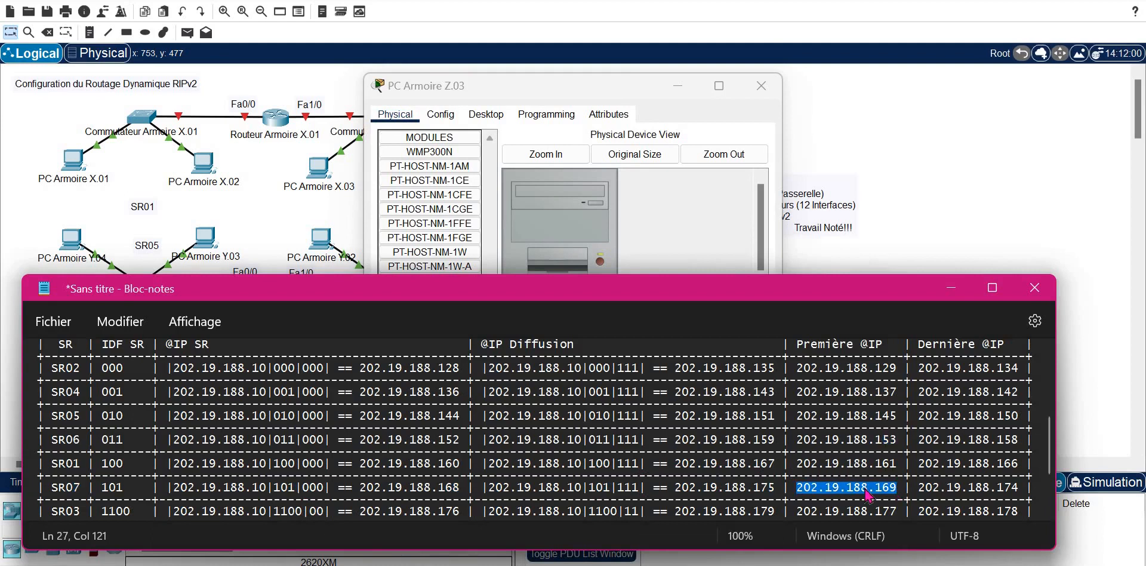
Step: Assign PC Armoire Z.03 the static IPv4 address 202.19.188.169 with subnet mask 255.255.255.248
click(486, 117)
click(406, 214)
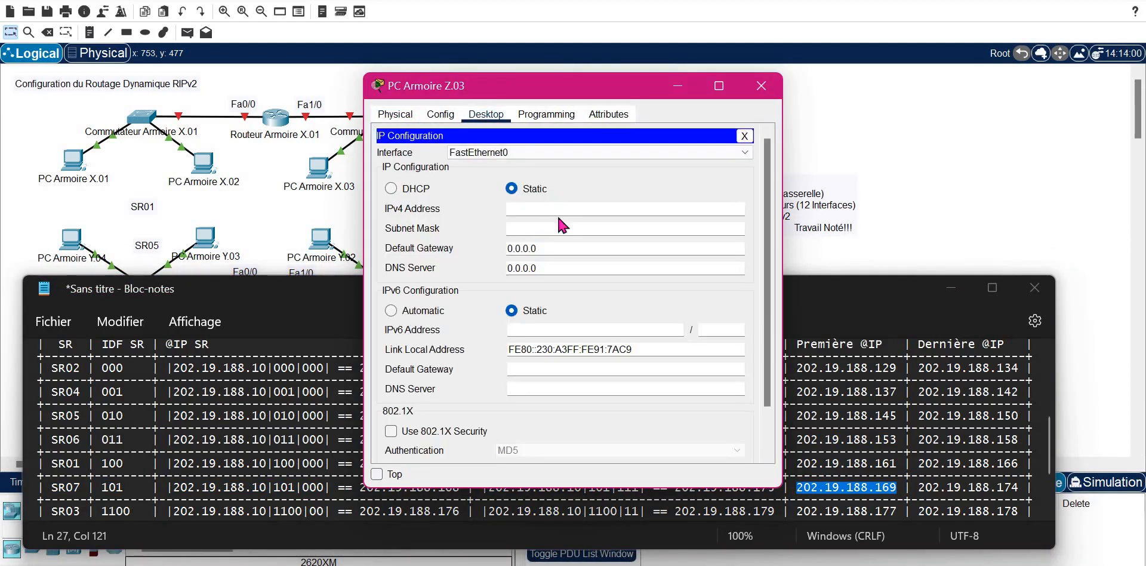
click(546, 210)
text(202.19.188.169)
key(Tab)
key(Right)
key(BackSpace)
text(248)
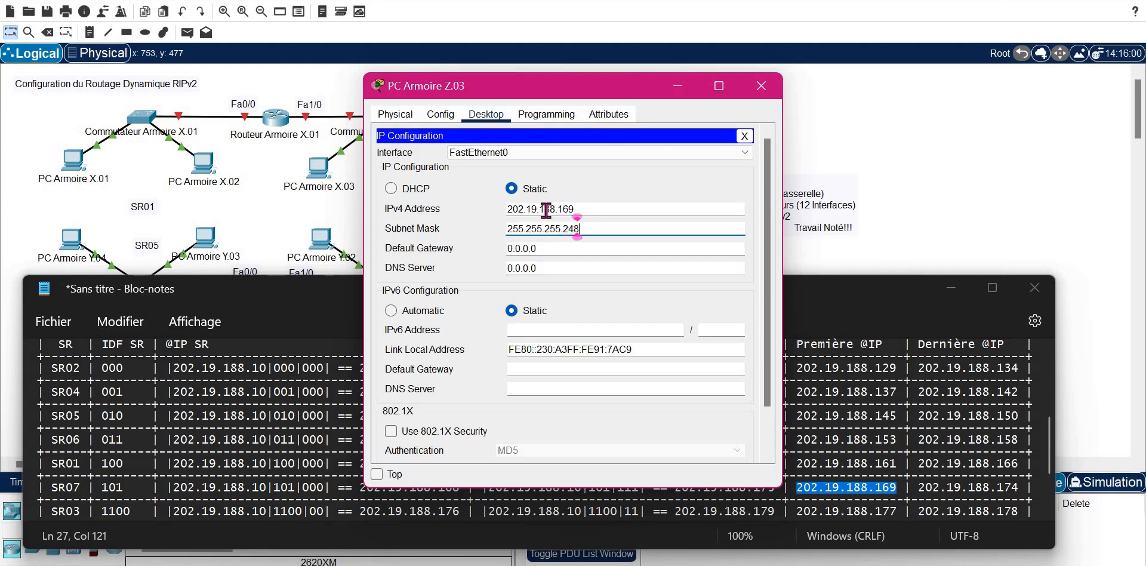
Step: Set PC Armoire Z.03's default gateway to 202.19.188.174, close its configuration and return to the topology
key(Tab)
text(202.19.188.1)
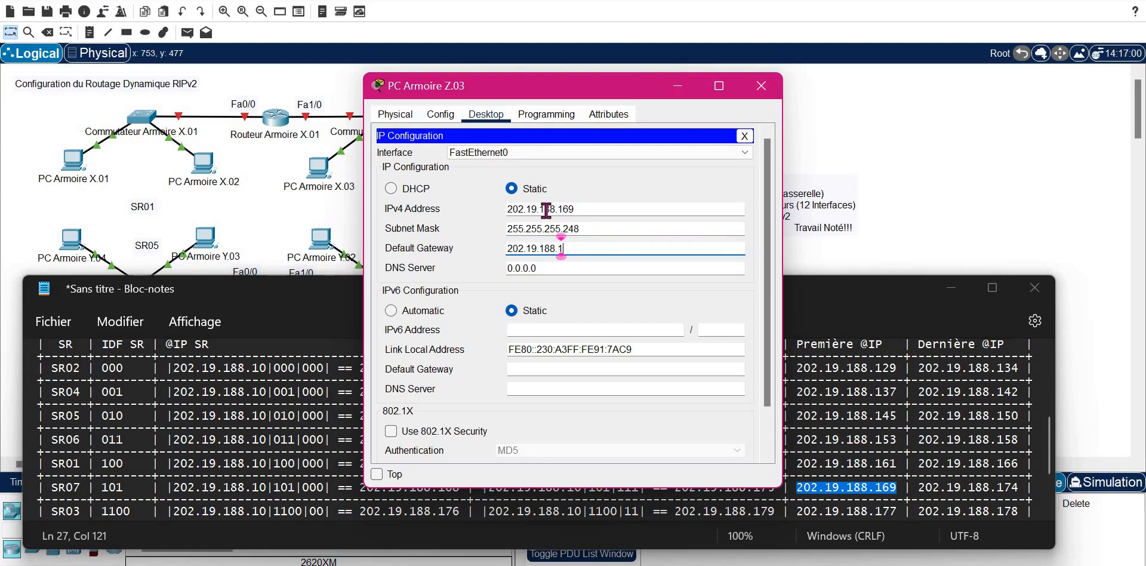
text(74)
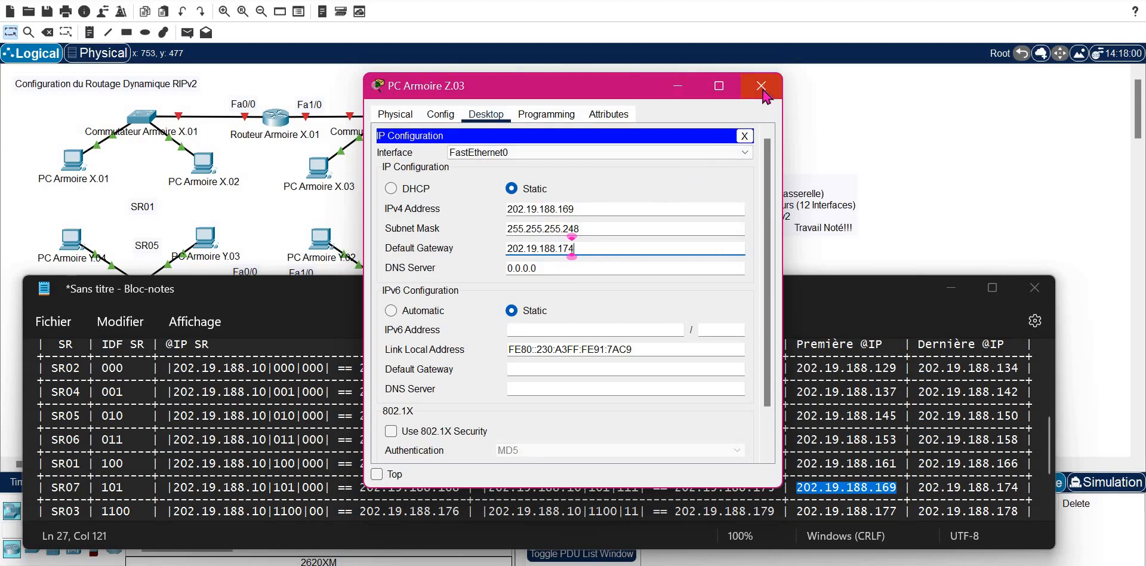
click(763, 91)
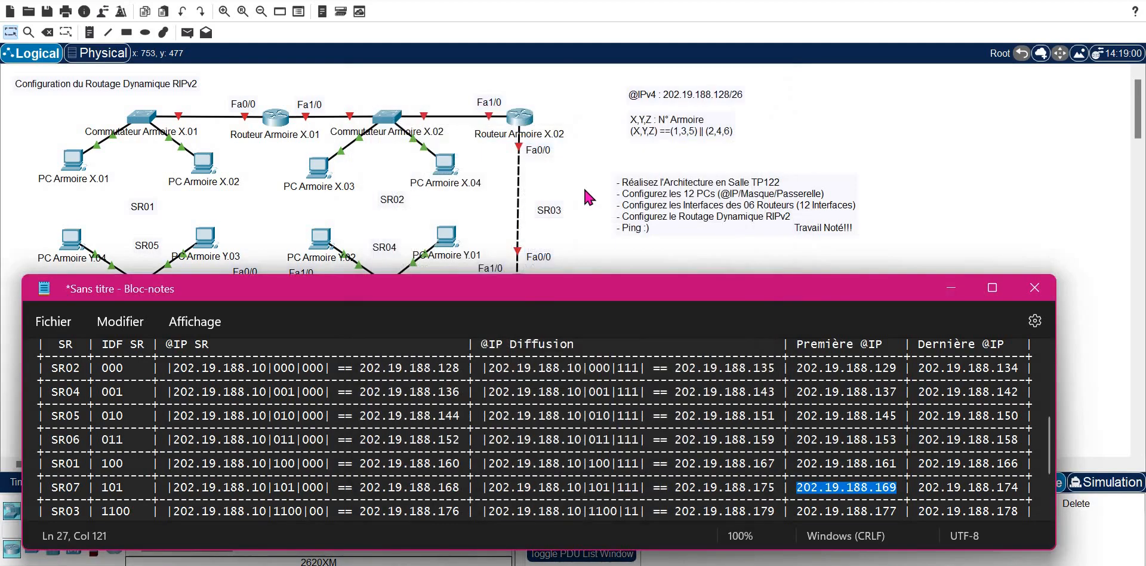
click(583, 186)
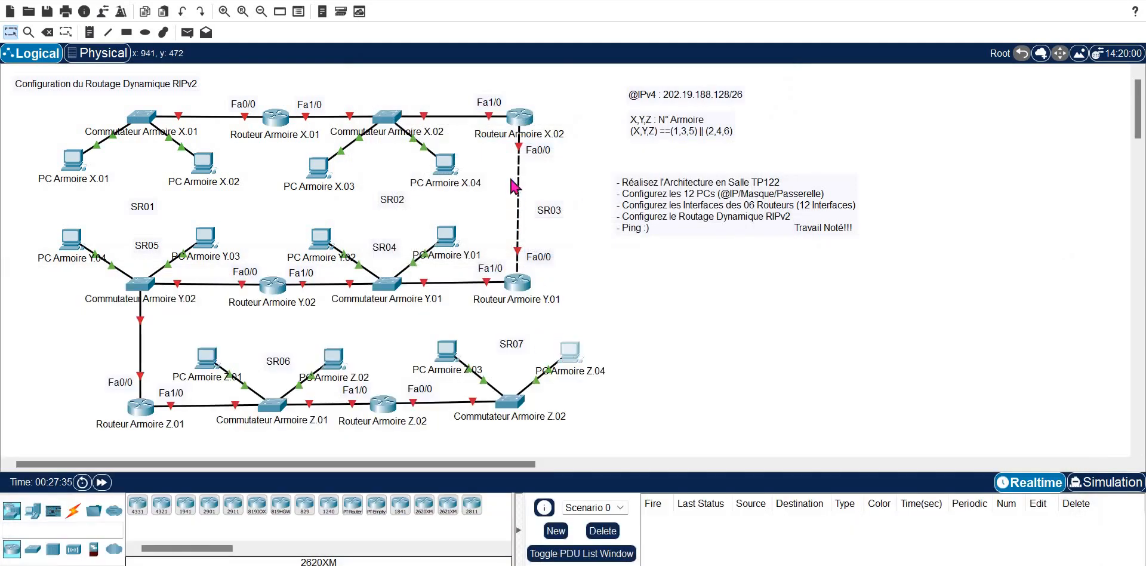
Step: Assign PC Armoire Z.04 the static IPv4 address 202.19.188.170 with subnet mask 255.255.255.248
click(567, 352)
click(486, 114)
click(414, 162)
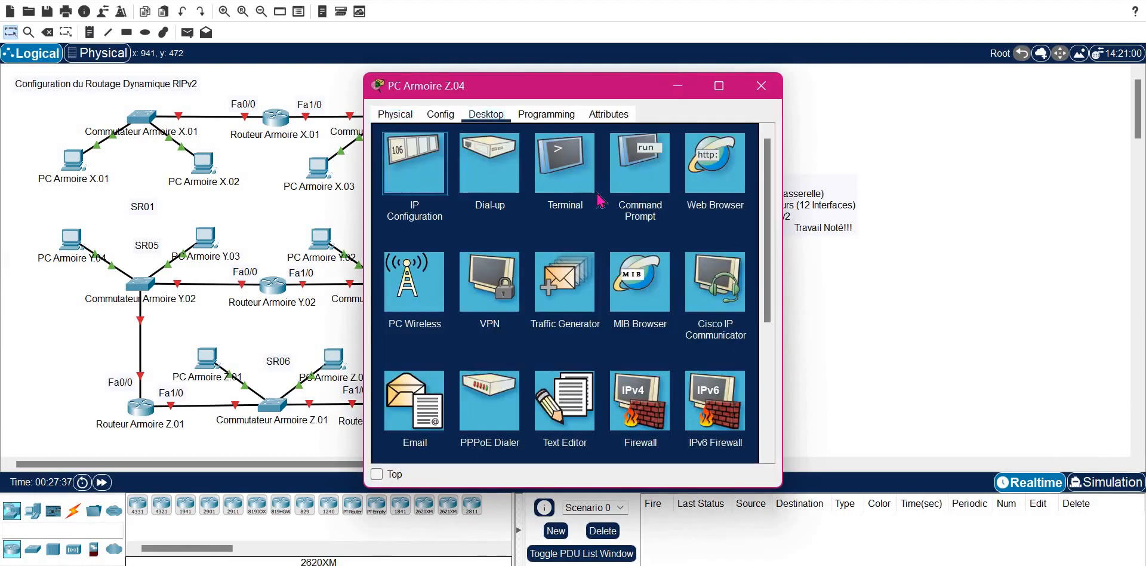
text(202.19.188.169)
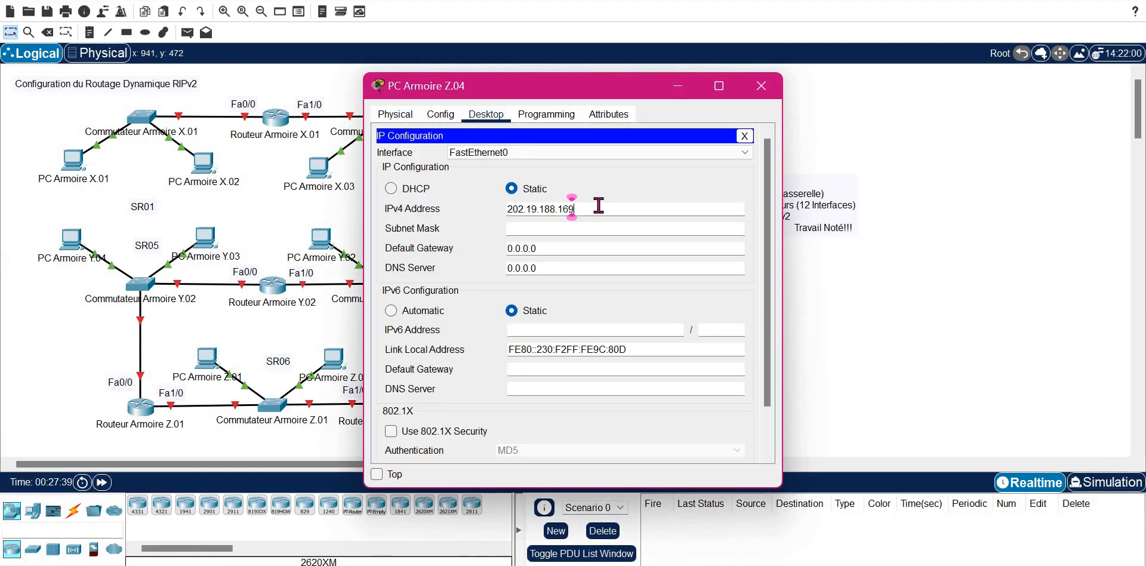
key(BackSpace)
key(BackSpace)
text(70)
key(Tab)
key(BackSpace)
text(248)
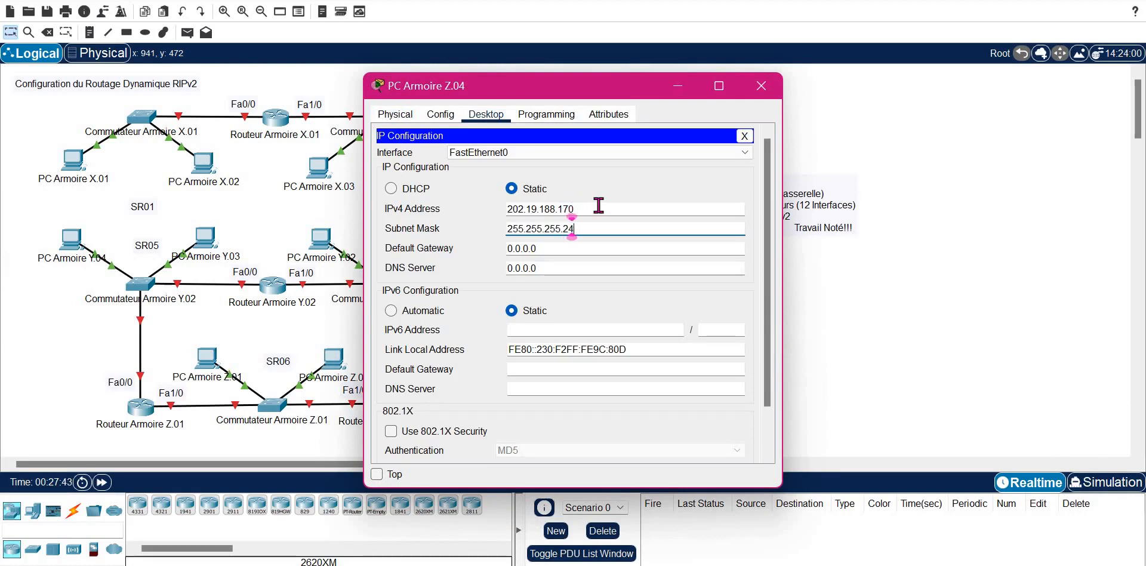
Step: Set PC Armoire Z.04's default gateway to 202.19.188.174 and close its configuration
key(Tab)
text(202.19.188.169)
key(BackSpace)
key(BackSpace)
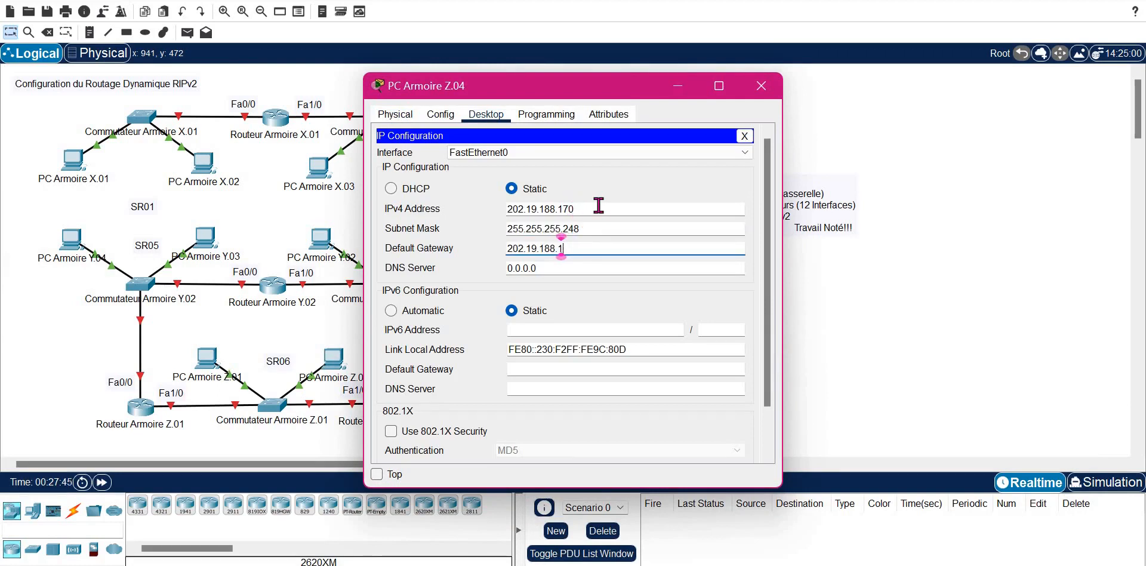
text(74)
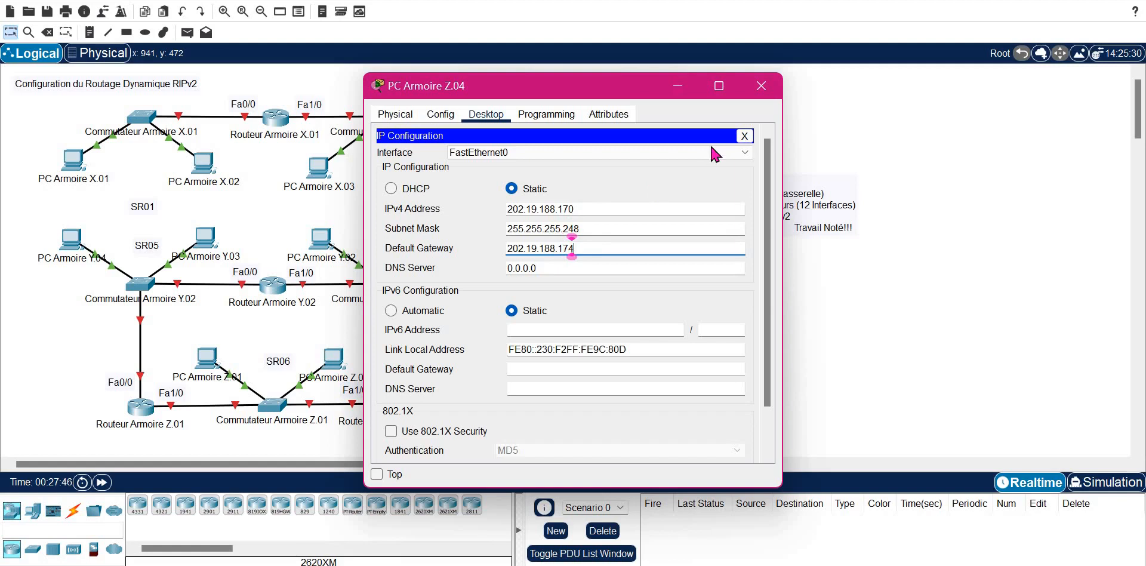
click(766, 93)
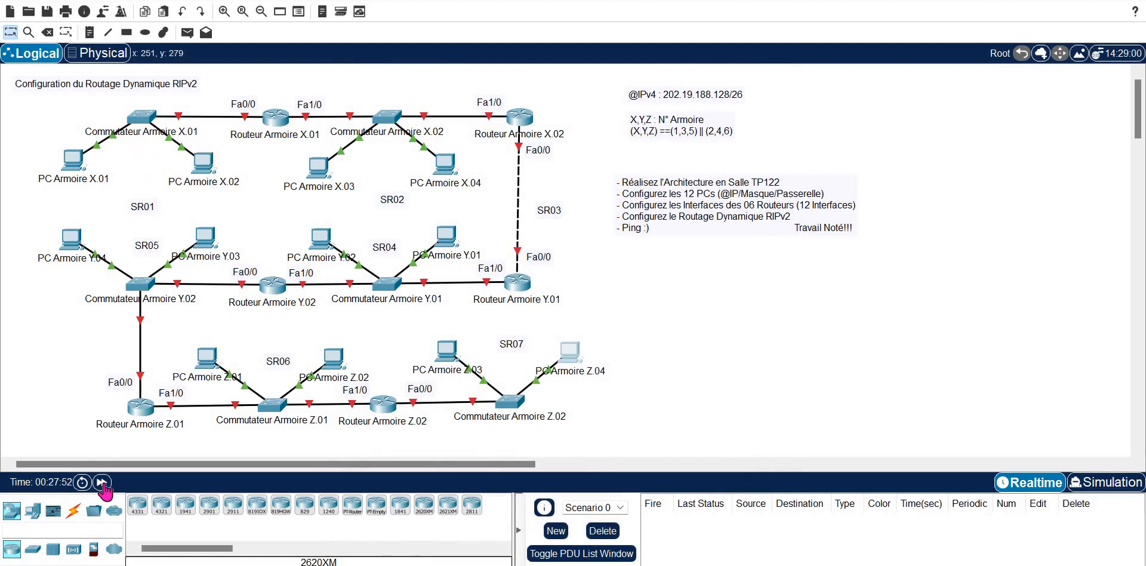
Step: Connect a console cable from the RS 232 port of PC Armoire X.01 to the Console port of Routeur Armoire X.01
click(73, 510)
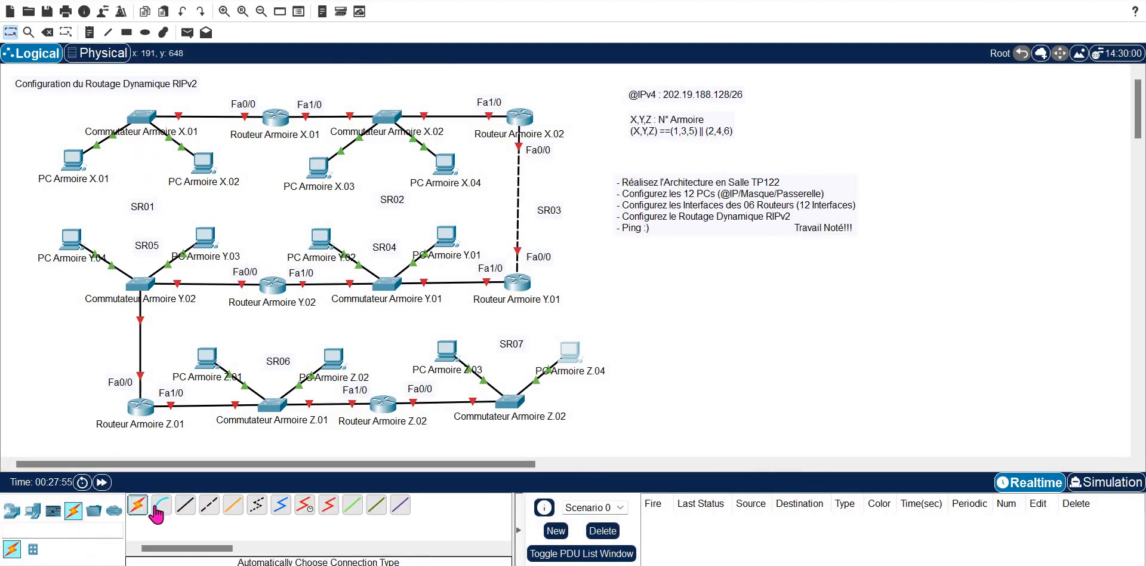
click(161, 504)
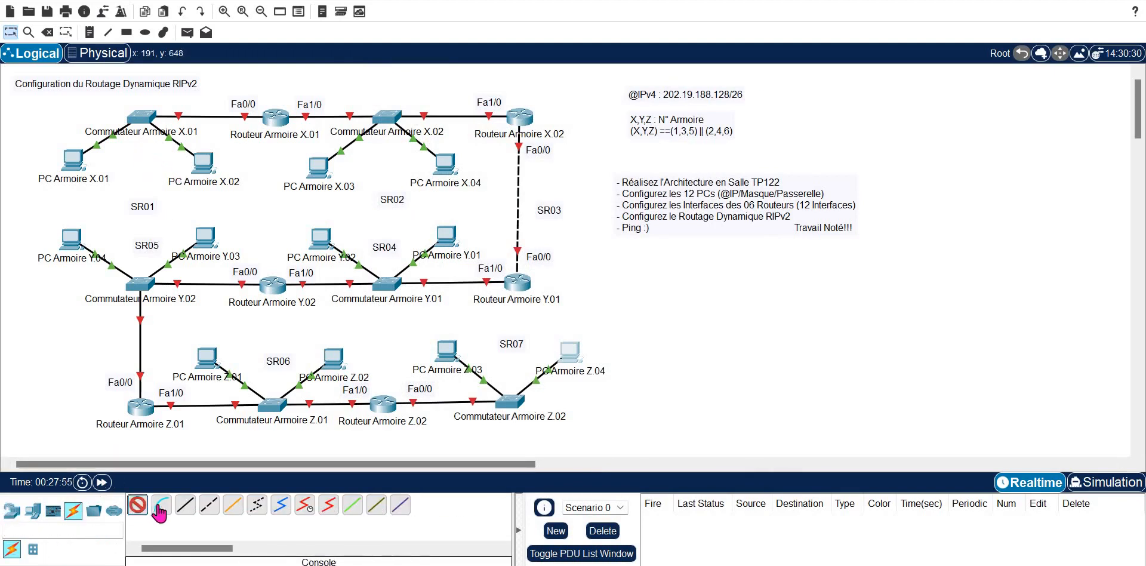
click(78, 162)
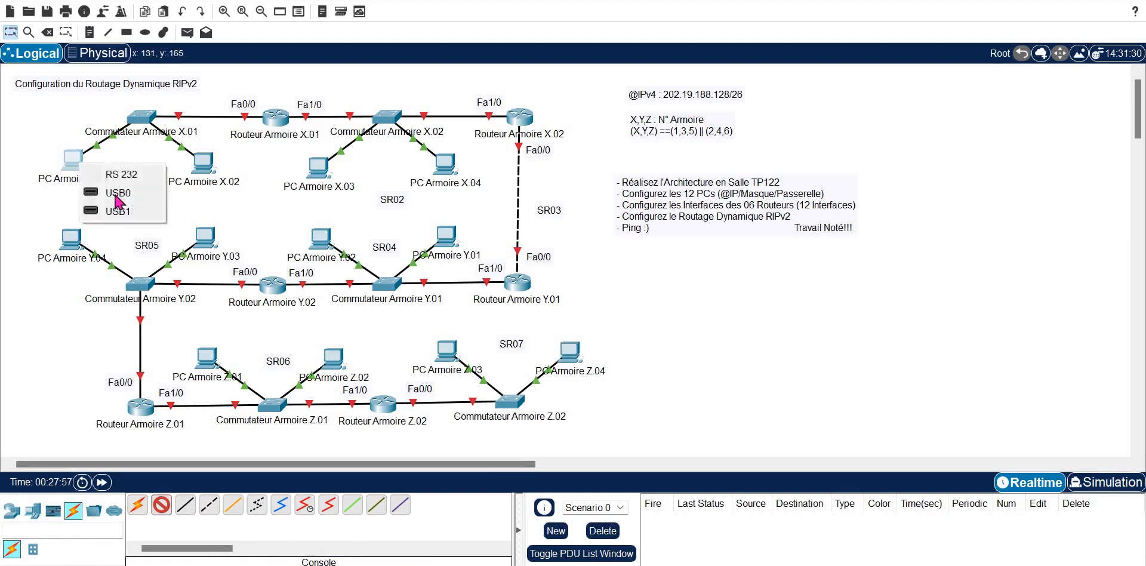
click(143, 172)
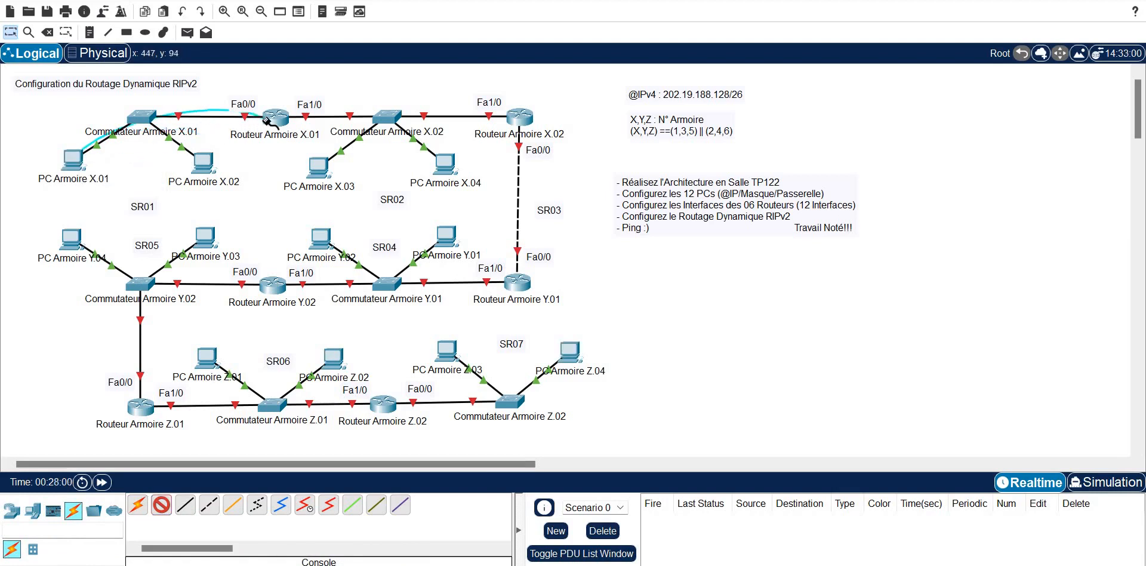
click(282, 128)
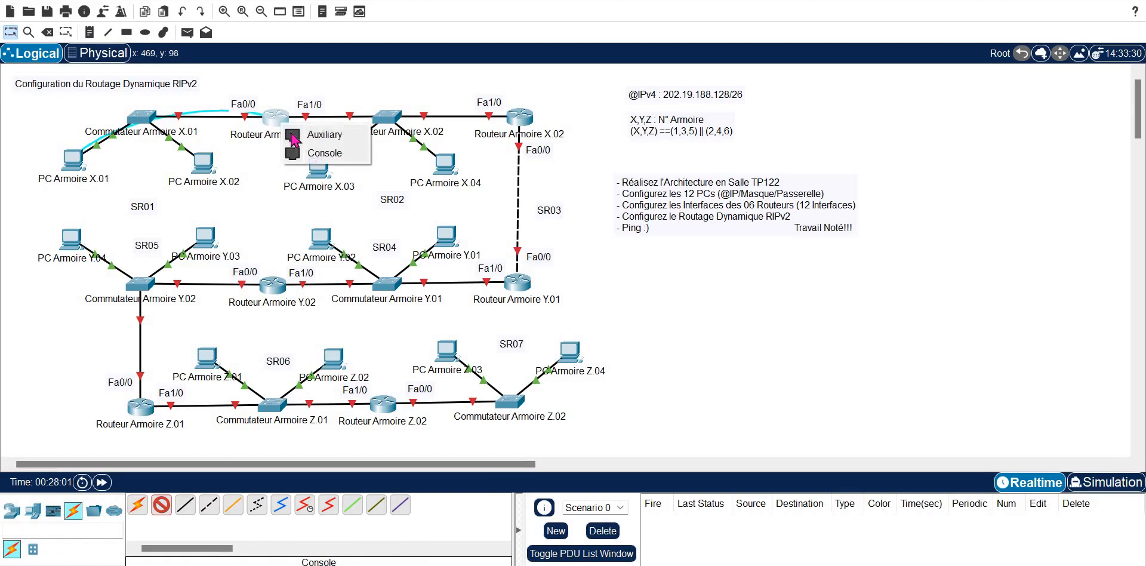
click(315, 155)
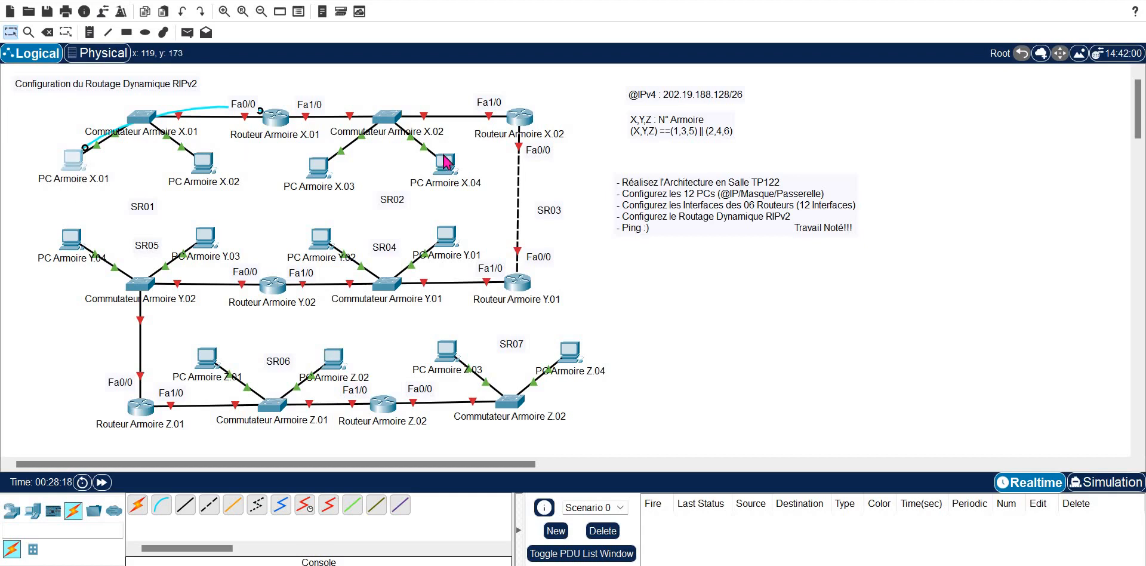
Step: Open a terminal session on PC Armoire X.01 with the default port settings and start the router's command prompt
click(445, 161)
click(565, 194)
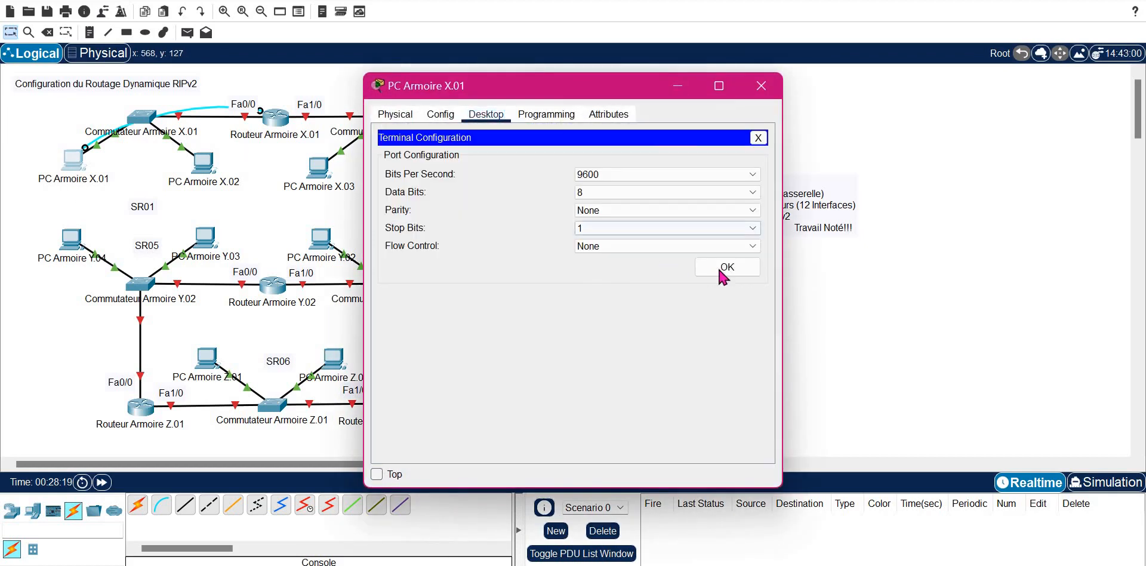
click(723, 269)
key(Return)
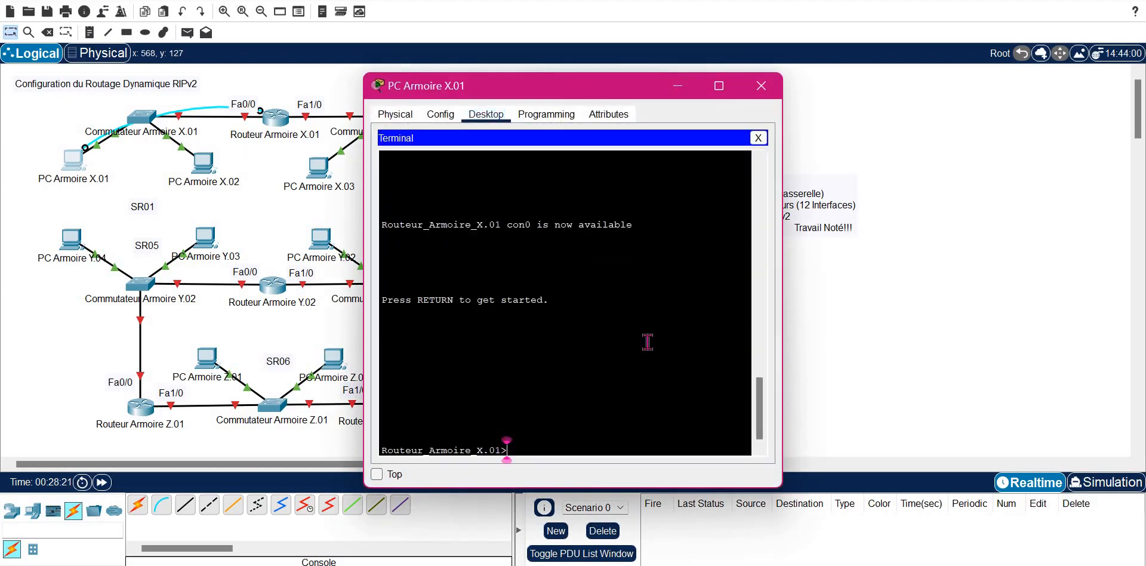
key(Return)
Step: Enter privileged mode with enable and global configuration mode with configure terminal on Routeur Armoire X.01
text(EN)
key(Tab)
key(Return)
text(C)
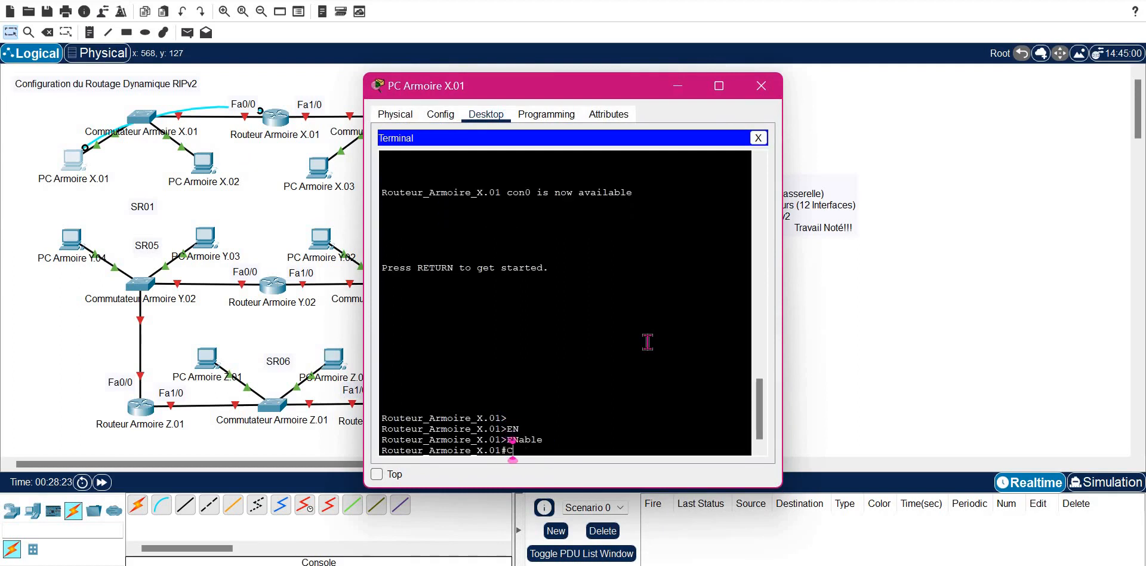
text(ONF)
key(Tab)
text(T)
key(Tab)
key(Return)
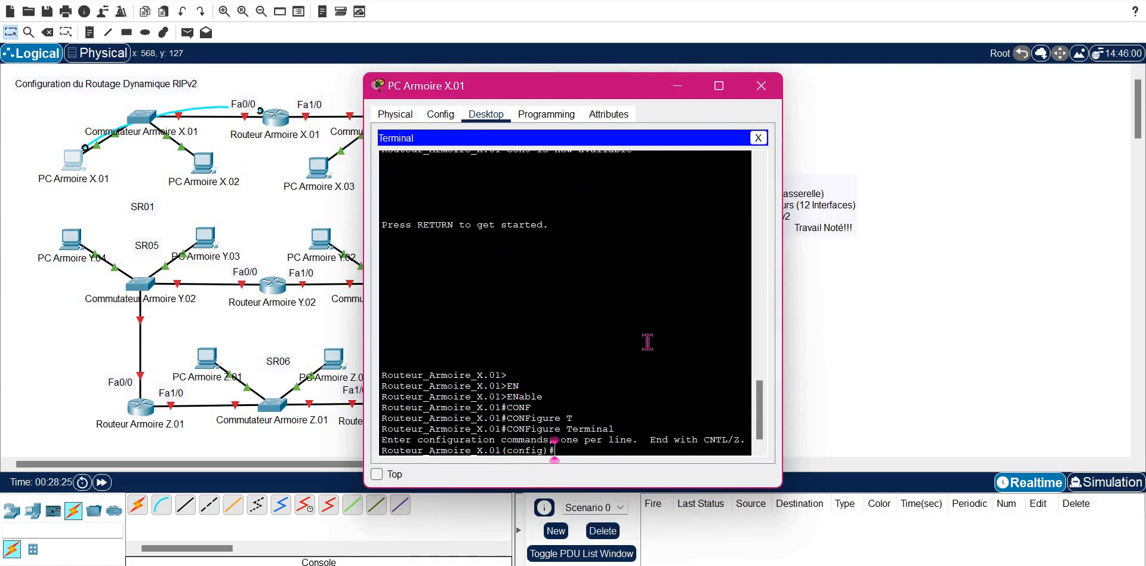
Step: Enter interface configuration mode for FastEthernet 0/0 on Routeur Armoire X.01
text(INT)
key(Tab)
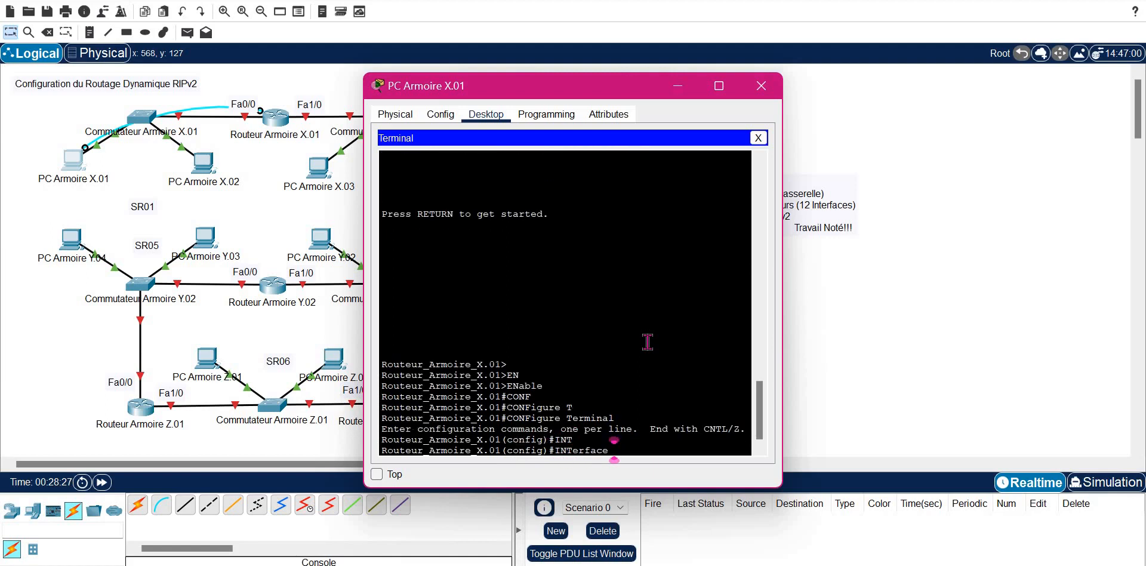
text(F)
key(Tab)
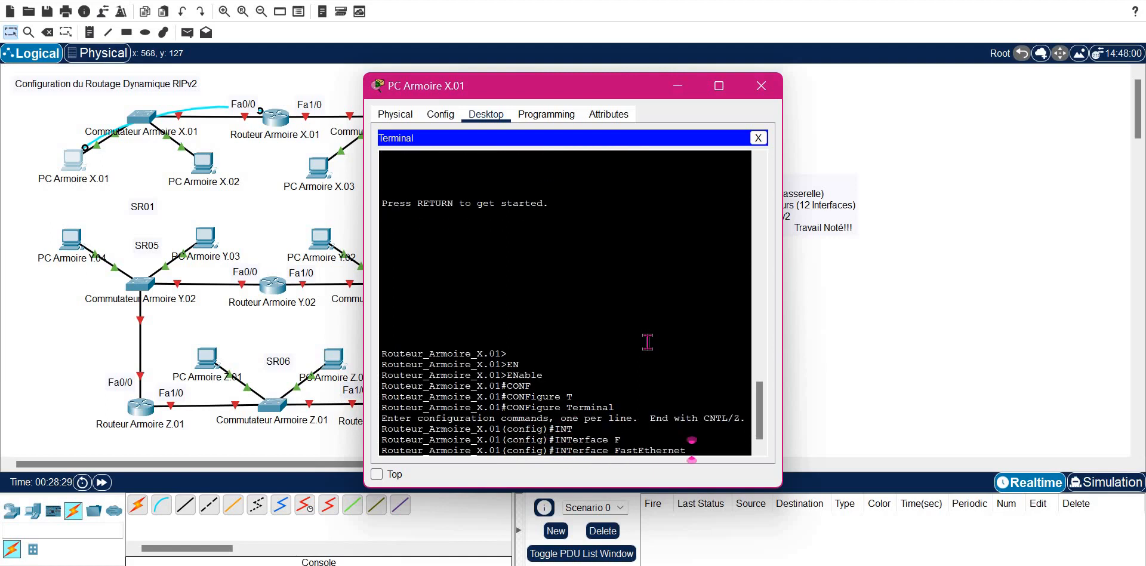
text(0/0)
key(Return)
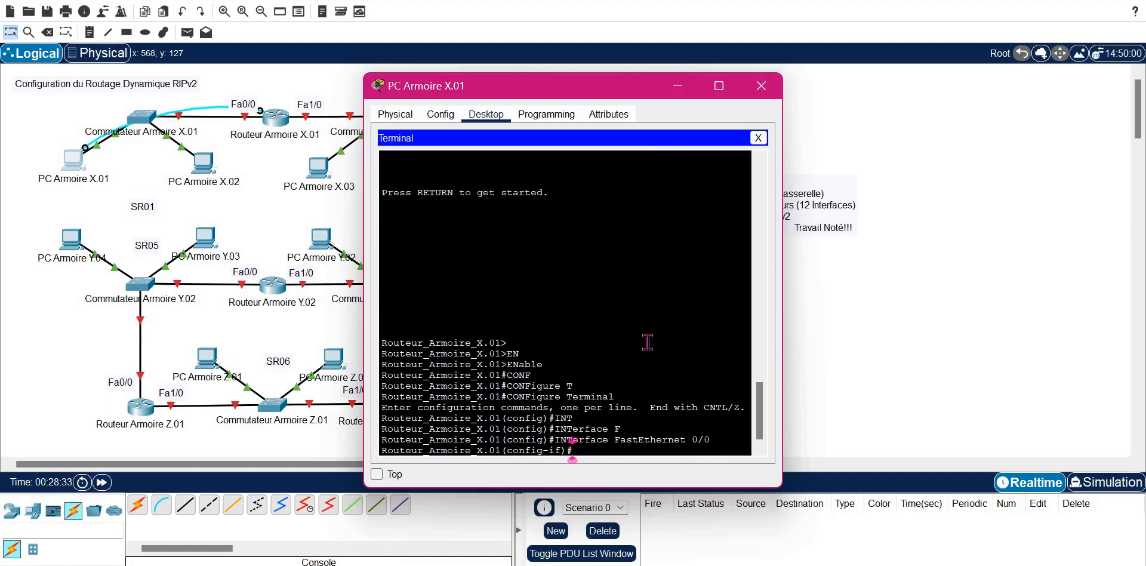
Step: Begin the ip address command for Routeur Armoire X.01's FastEthernet 0/0 and copy the default gateway address from PC Armoire X.02's IP configuration
text(d)
key(Tab)
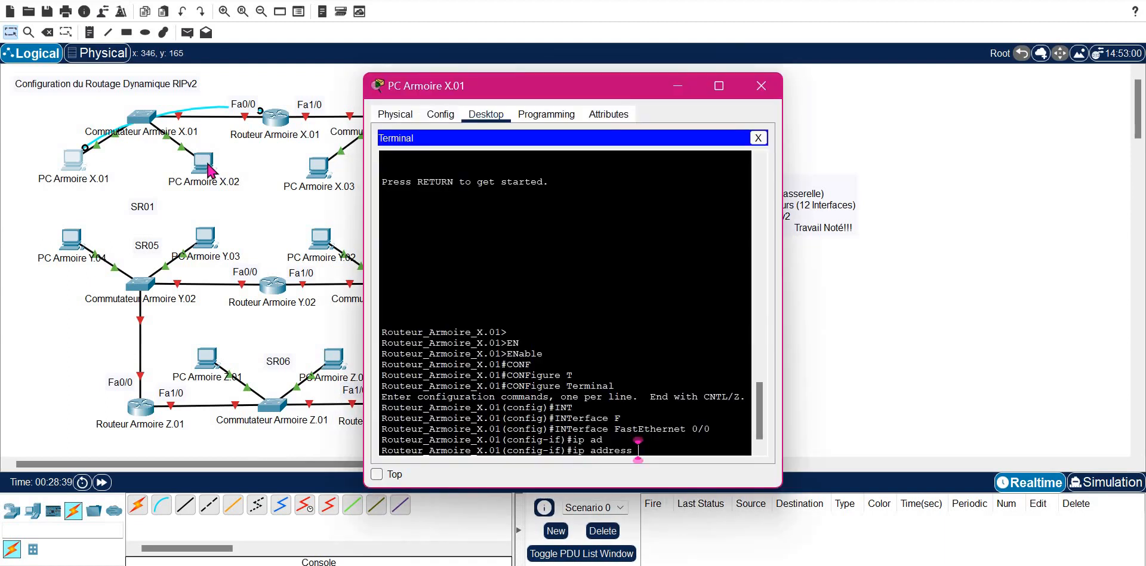
click(208, 167)
click(415, 161)
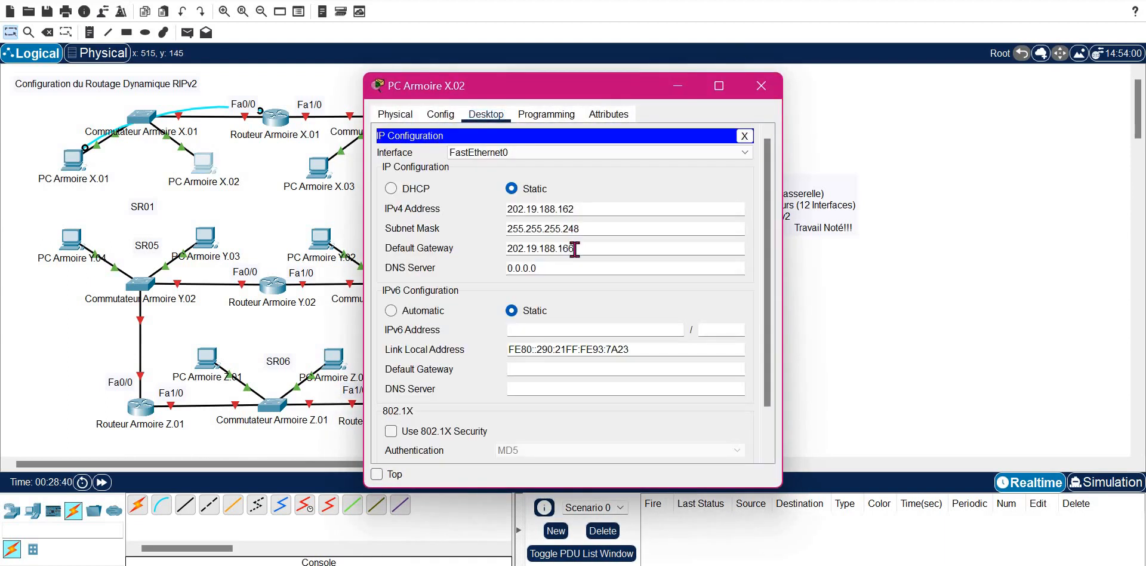
double_click(574, 249)
key(ctrl+c)
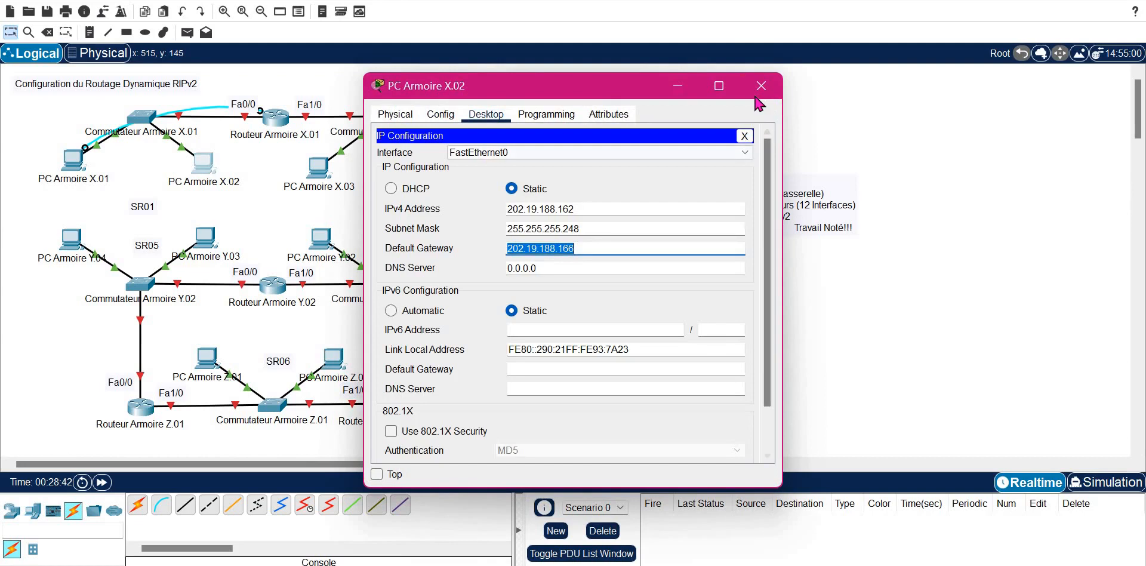
click(168, 146)
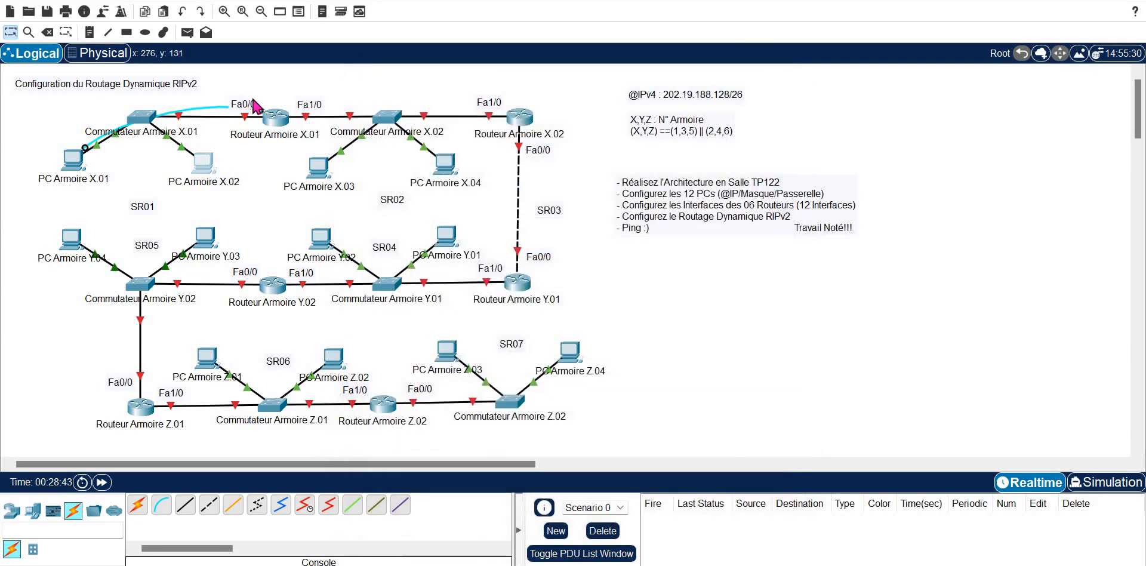
Step: From PC Armoire X.01's terminal, assign the copied address 202.19.188.166 with mask 255.255.255.248 to the router's FastEthernet 0/0
click(283, 124)
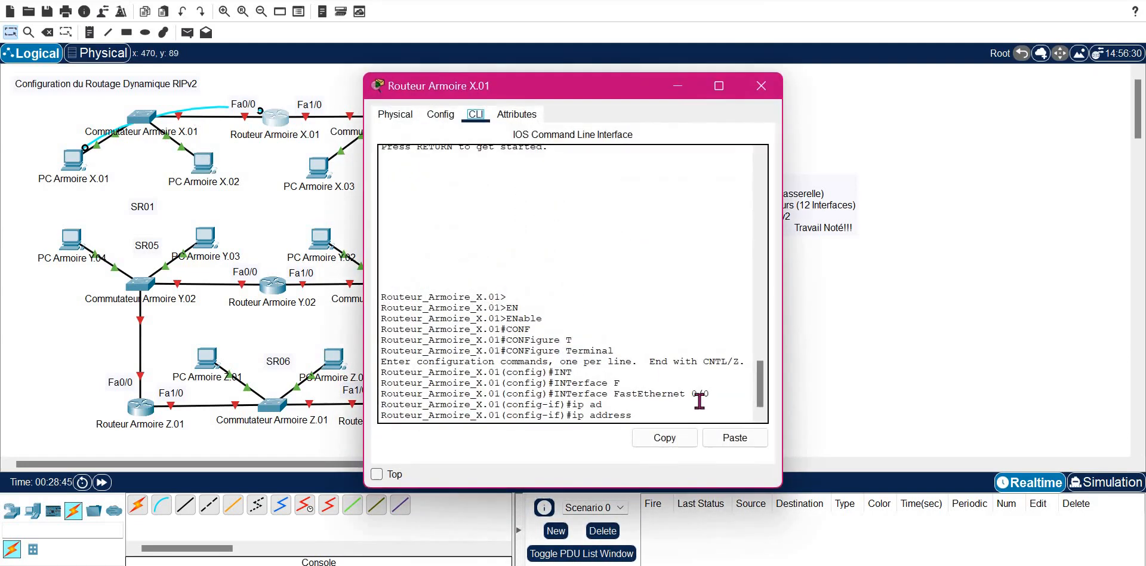
click(761, 85)
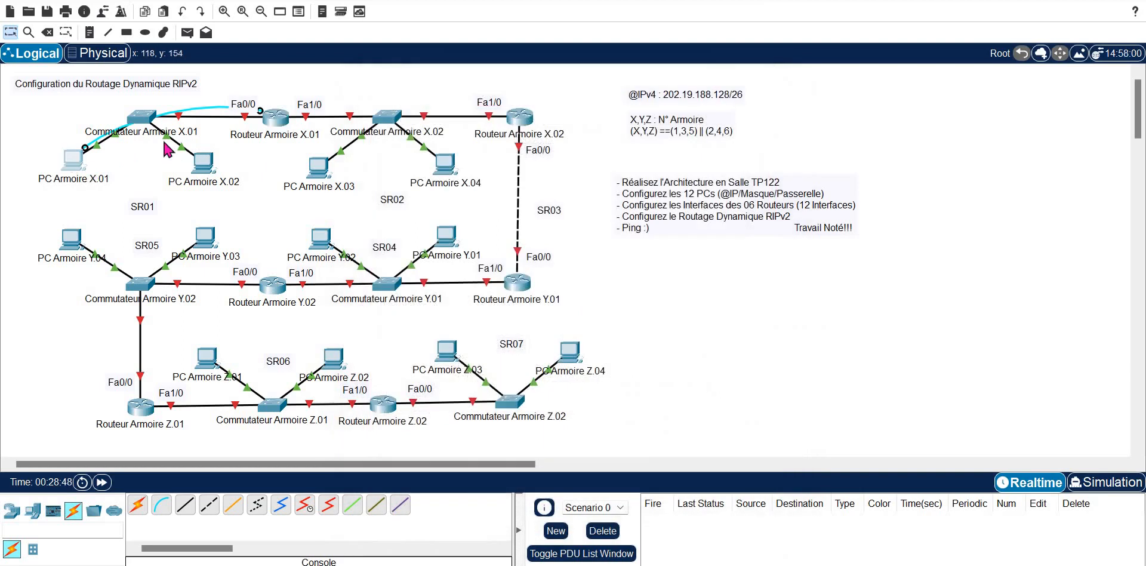
click(70, 156)
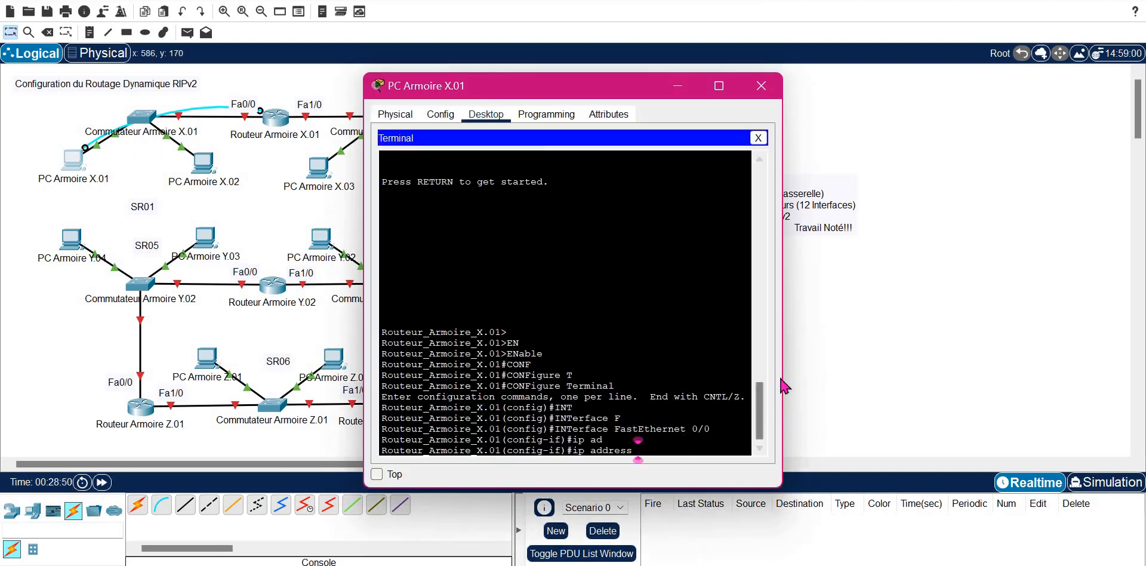
drag(780, 376, 1023, 384)
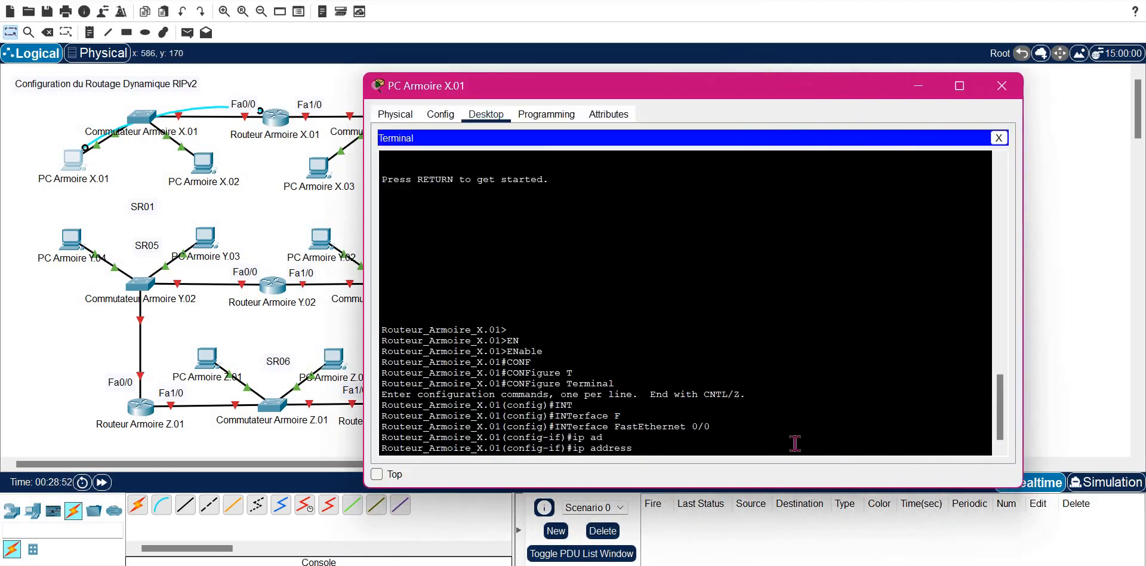
right_click(796, 445)
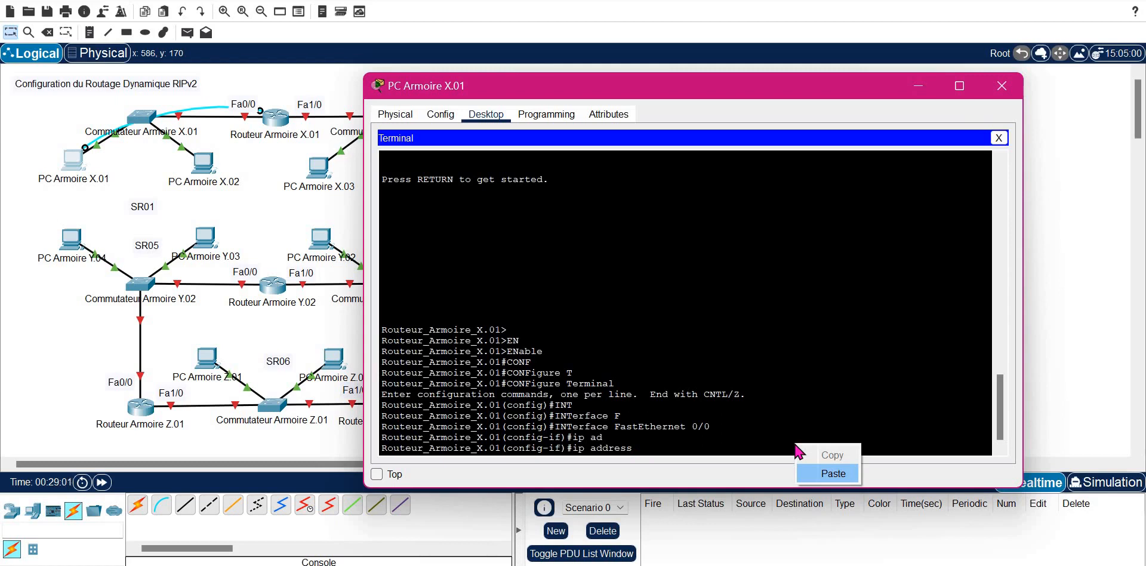
click(833, 473)
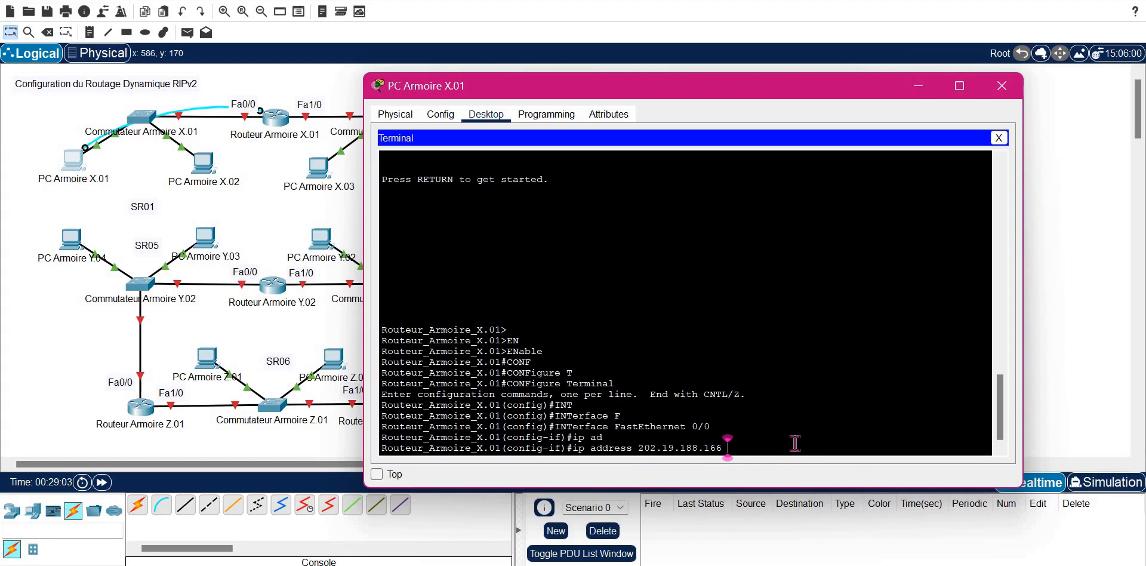
text(255.255.25)
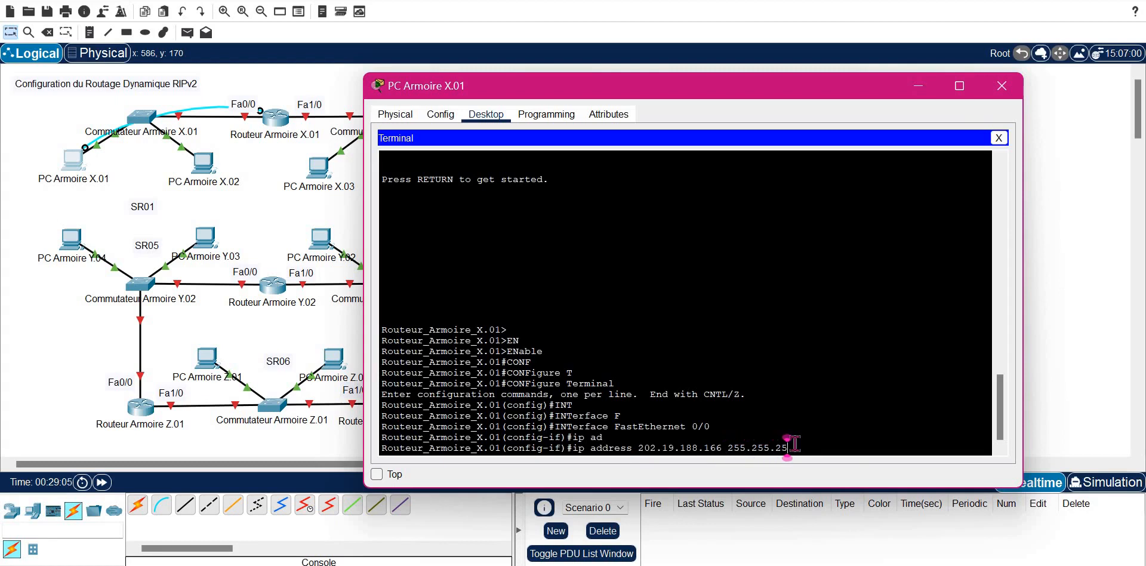
text(5.248)
key(Return)
Step: Enable FastEthernet 0/0 with no shutdown and exit to global configuration mode
text(NO)
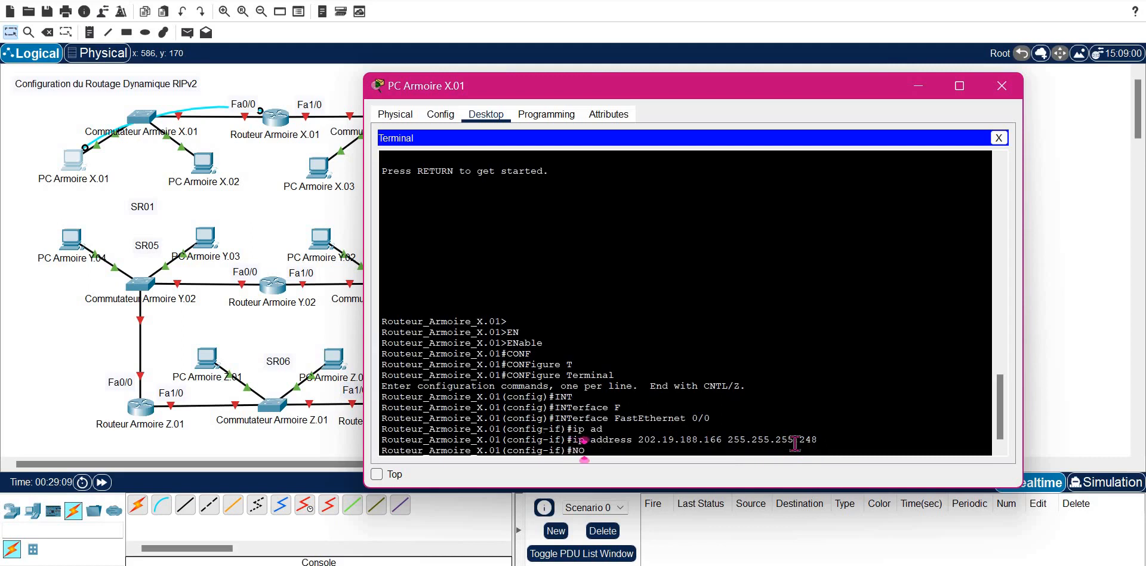
text( SH)
key(Tab)
key(Return)
key(Return)
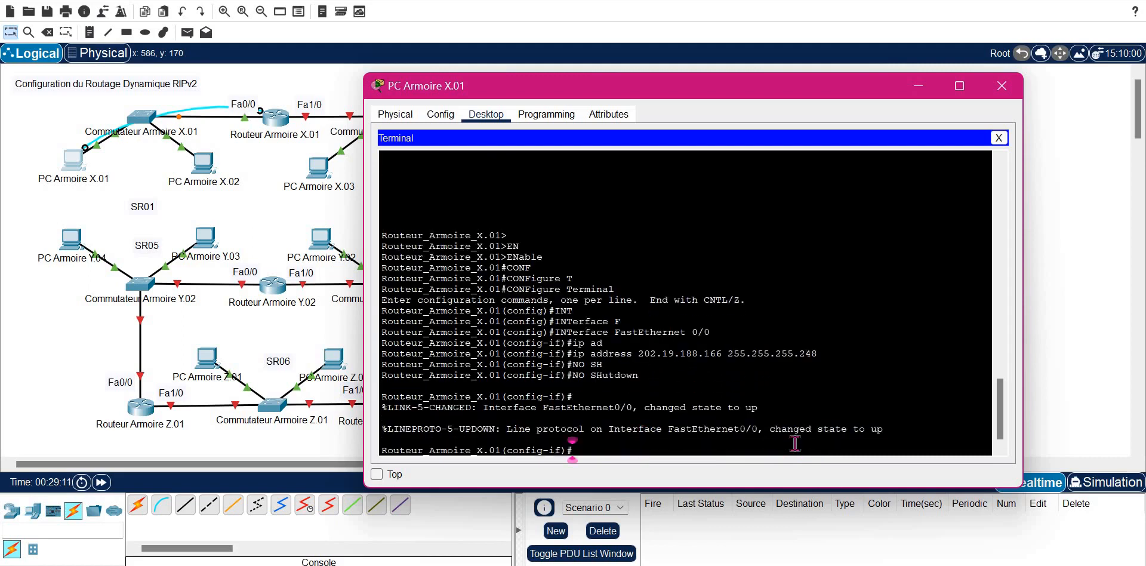
text(EXIT)
key(Return)
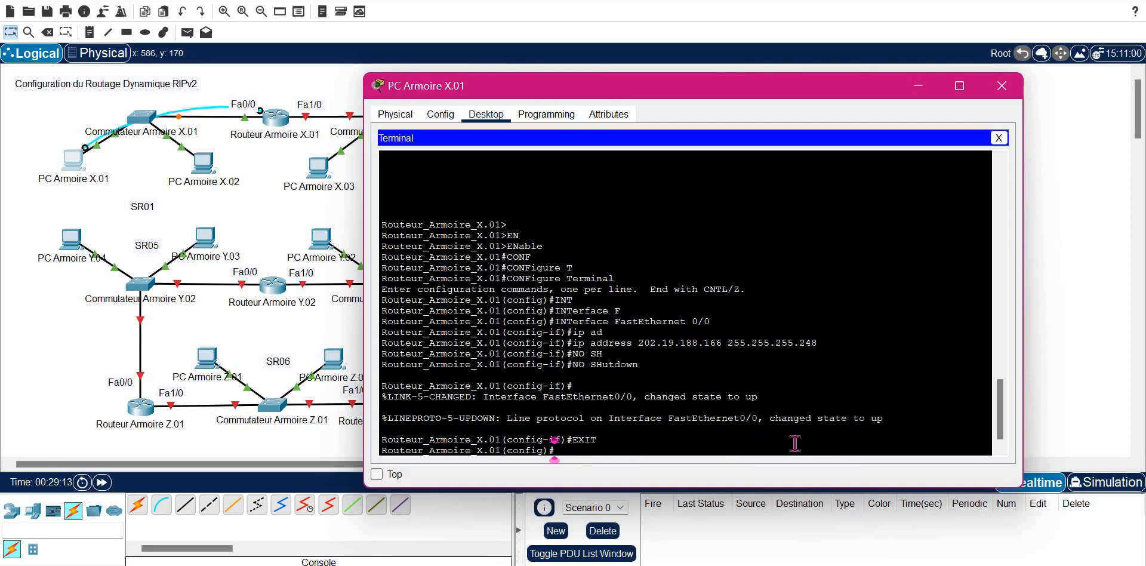
Step: Enter interface configuration mode for FastEthernet 0/1 on Routeur Armoire X.01
text(RO)
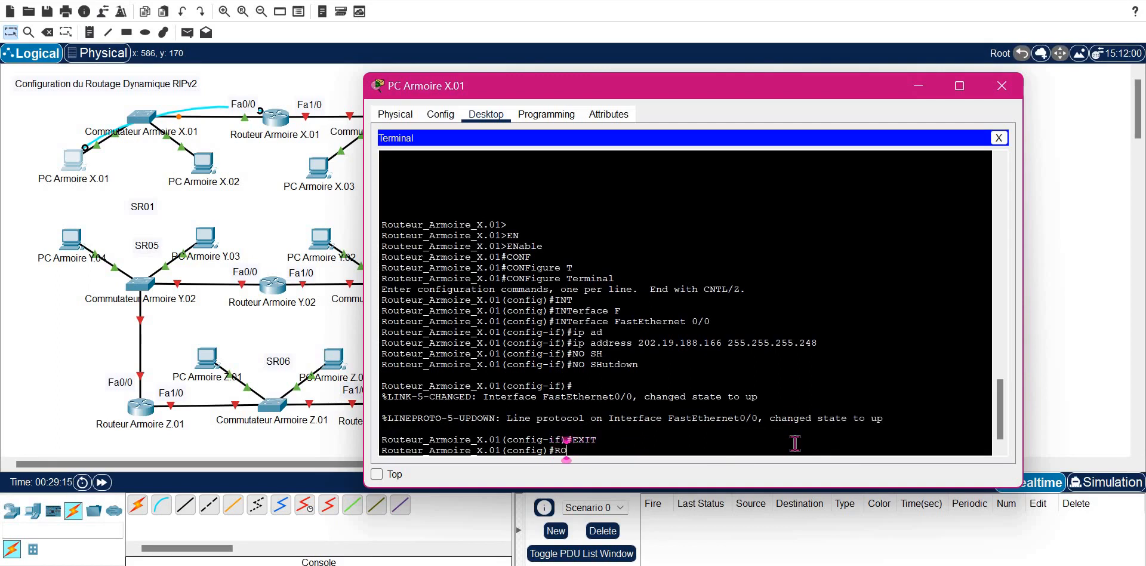
key(BackSpace)
key(BackSpace)
text(INT)
key(Tab)
text(F)
key(Tab)
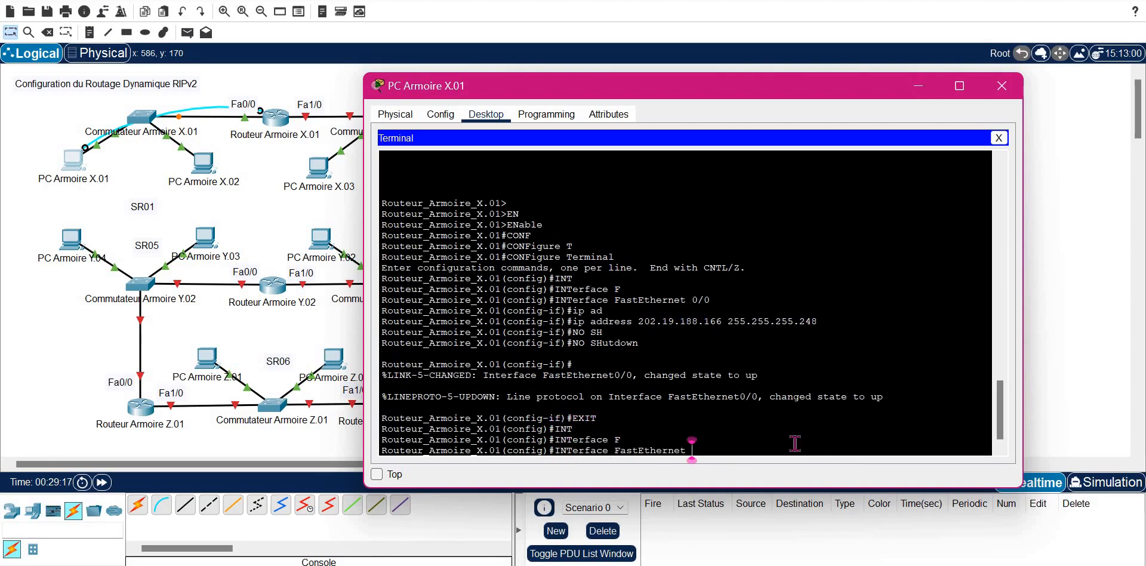
text(0/1)
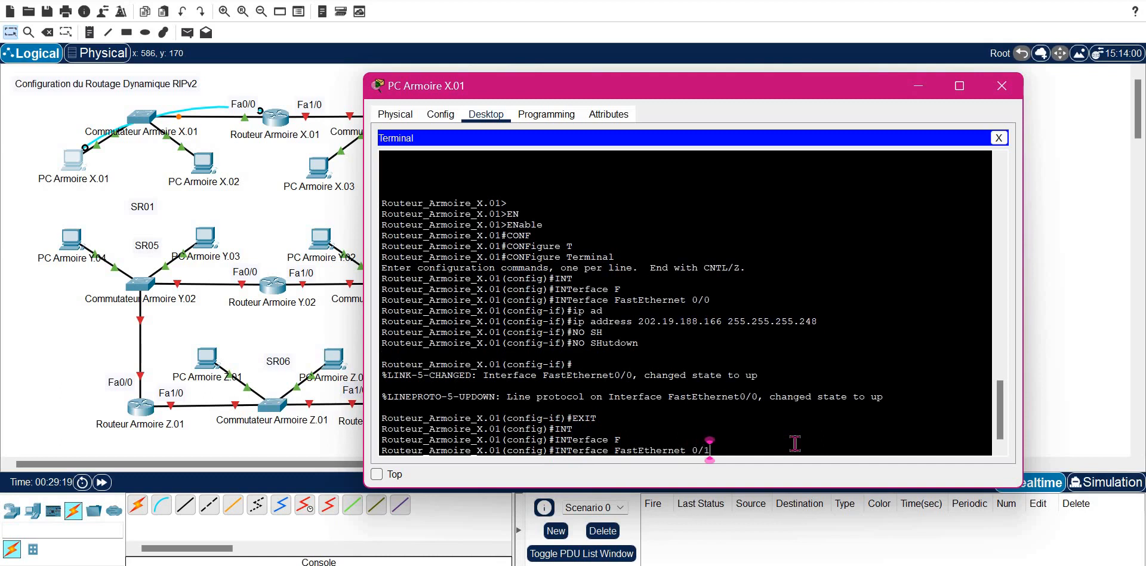
key(Return)
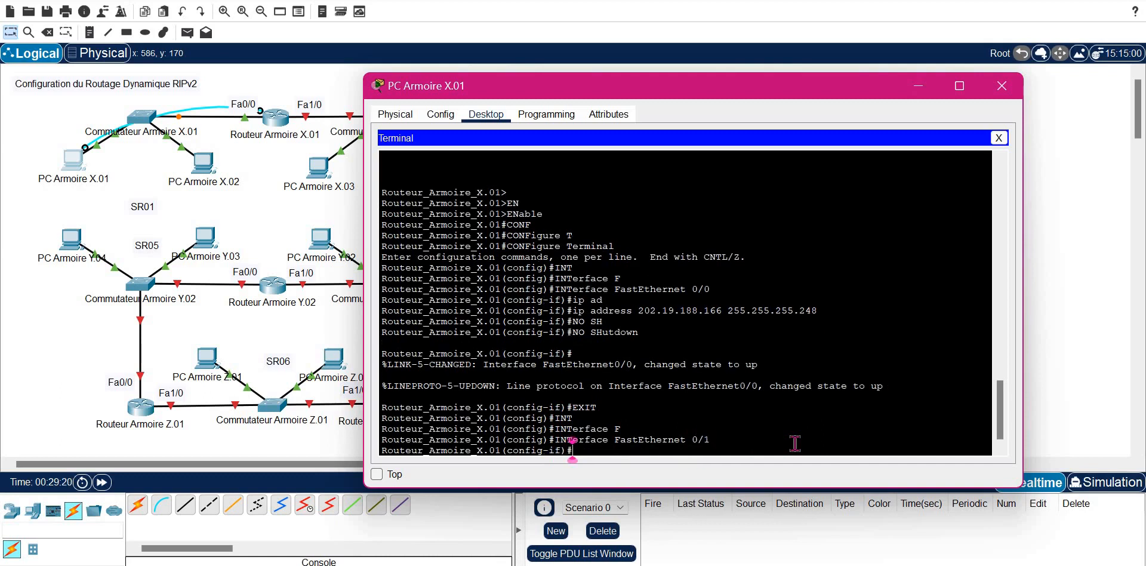
Step: Begin the ip address command for FastEthernet 0/1 and copy the default gateway address from PC Armoire X.03's IP configuration
text(ip ad)
key(Tab)
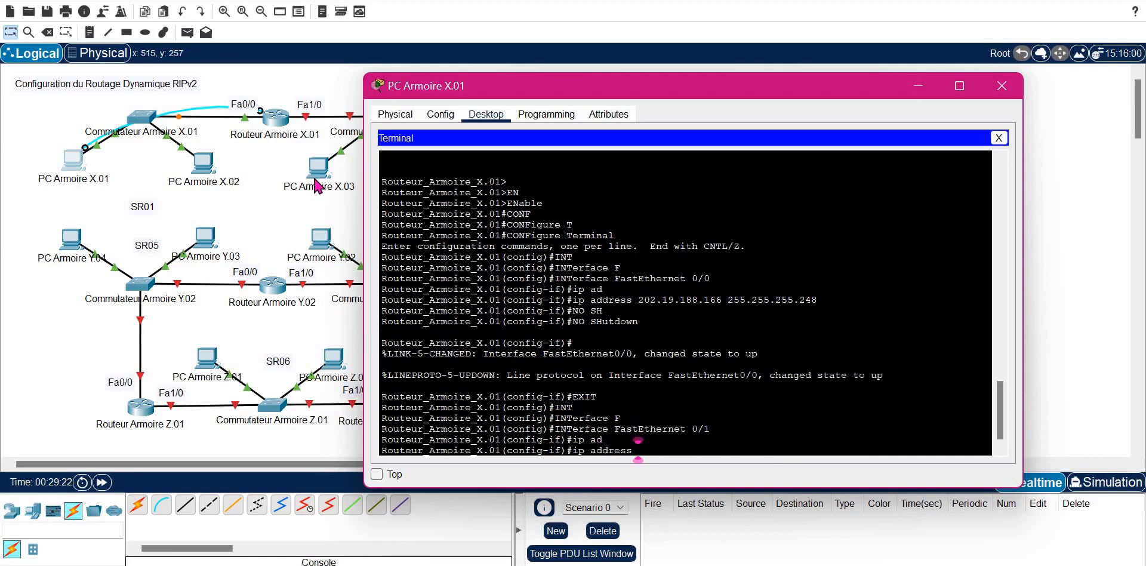
click(320, 182)
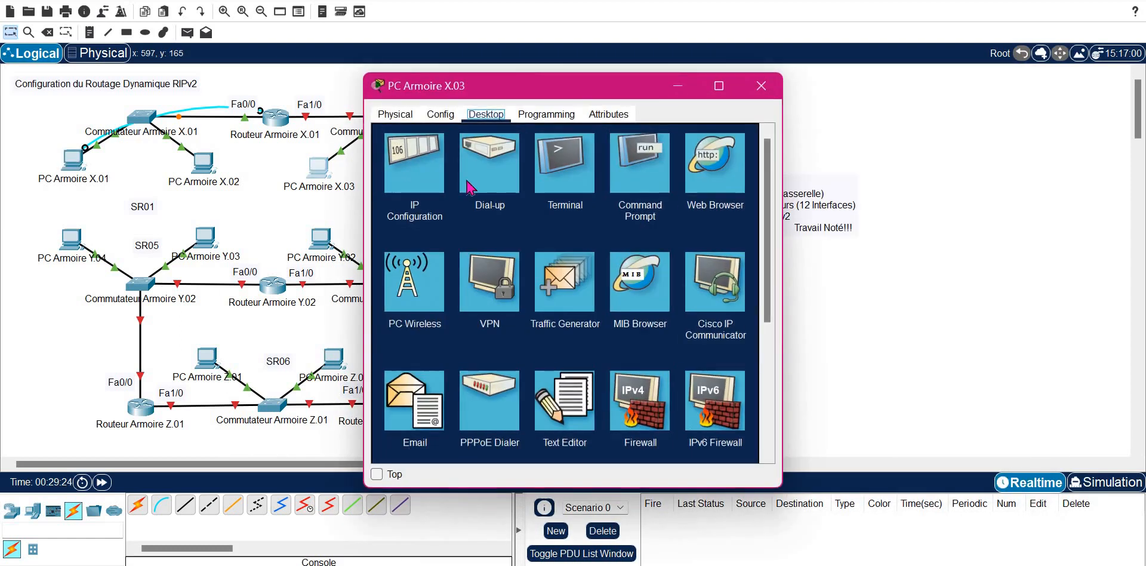
click(421, 161)
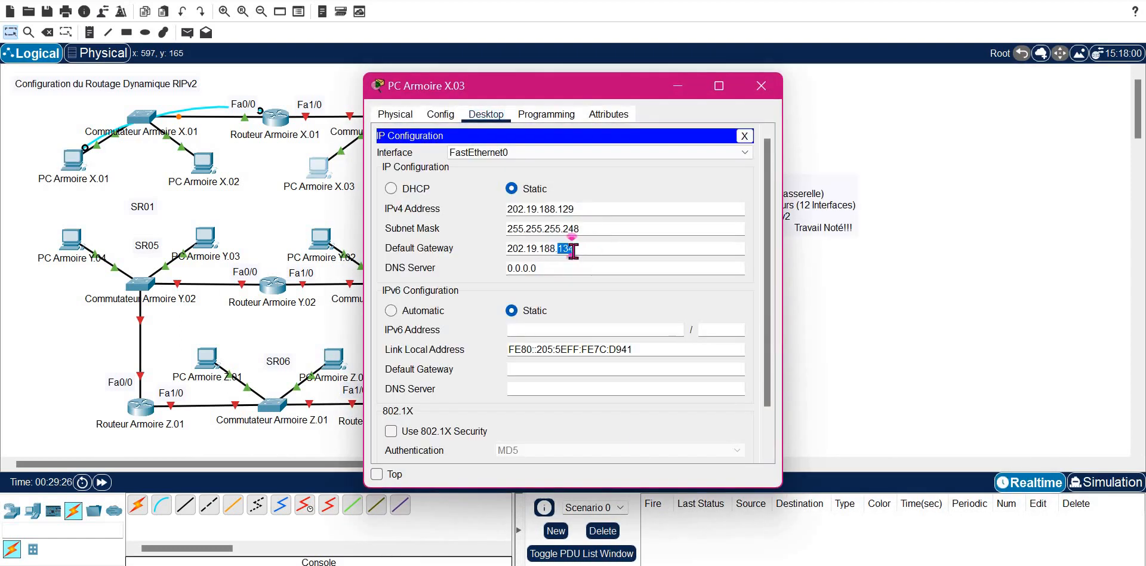
double_click(570, 248)
key(ctrl+c)
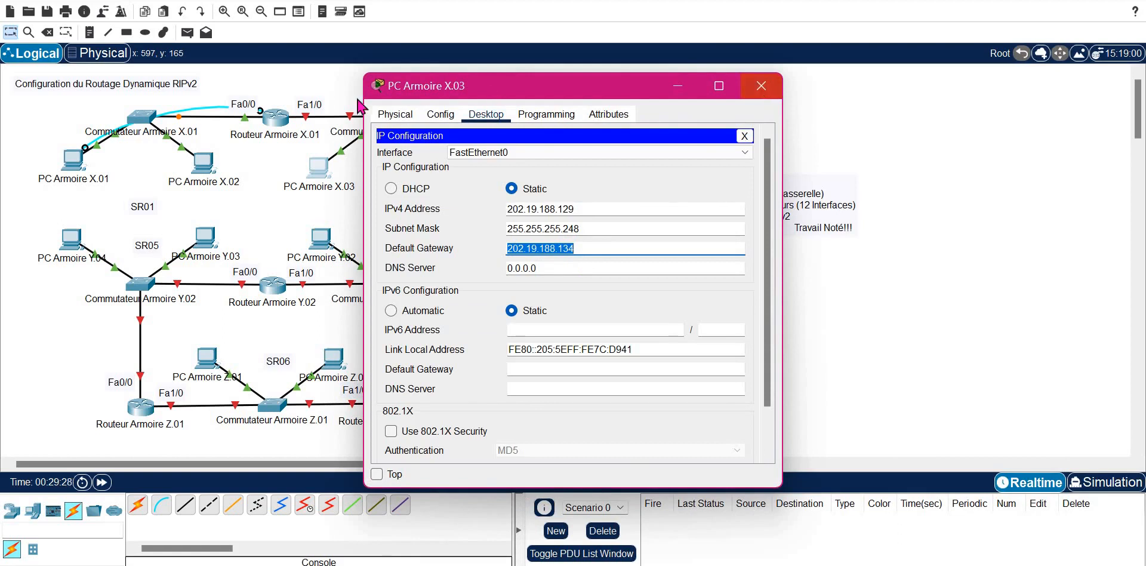
Step: Back in PC Armoire X.01's terminal, assign the copied address 202.19.188.134 with mask 255.255.255.248 to FastEthernet 0/1
click(73, 159)
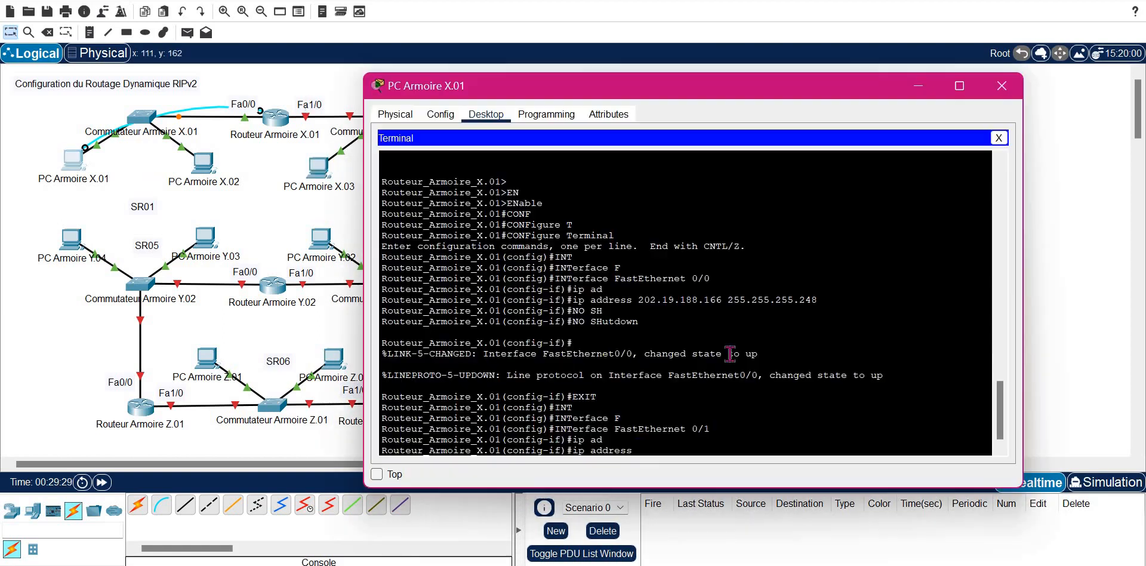
right_click(774, 397)
click(803, 421)
text(202.19.188.134)
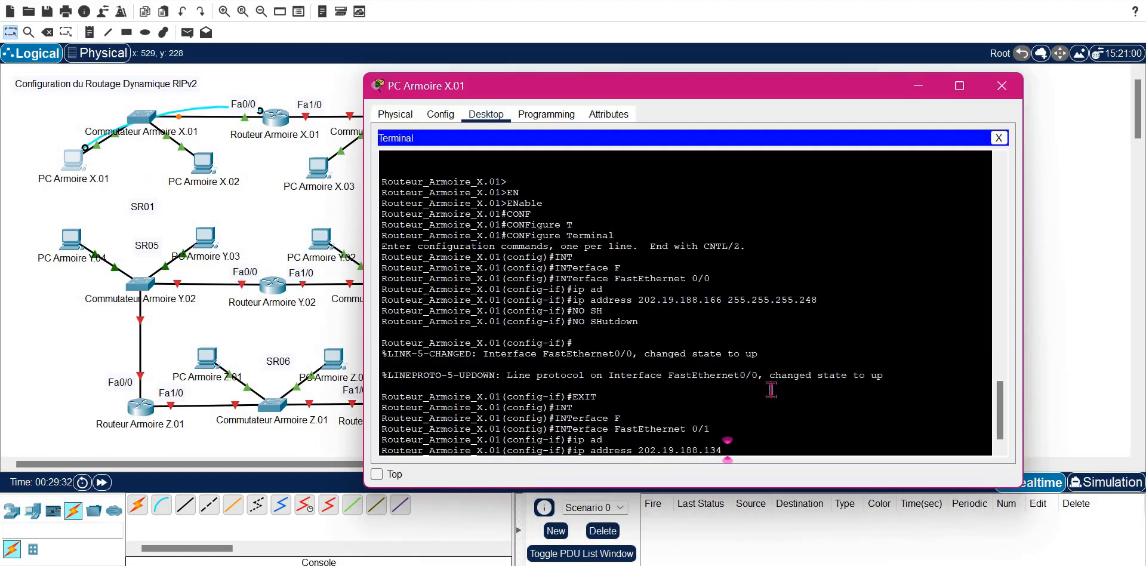
text(255.255.255.)
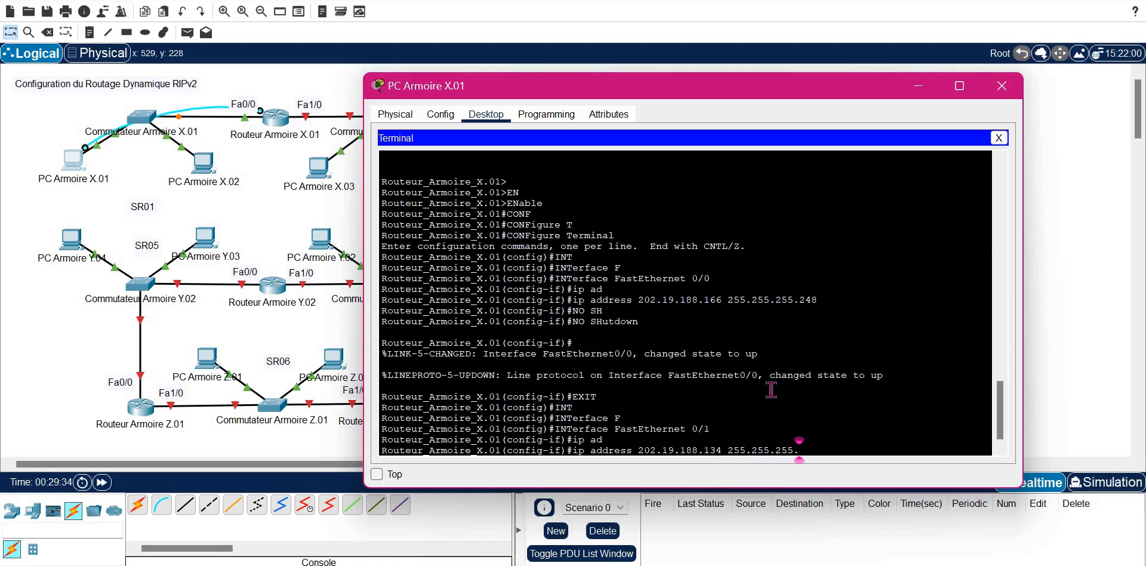
text(248)
key(Return)
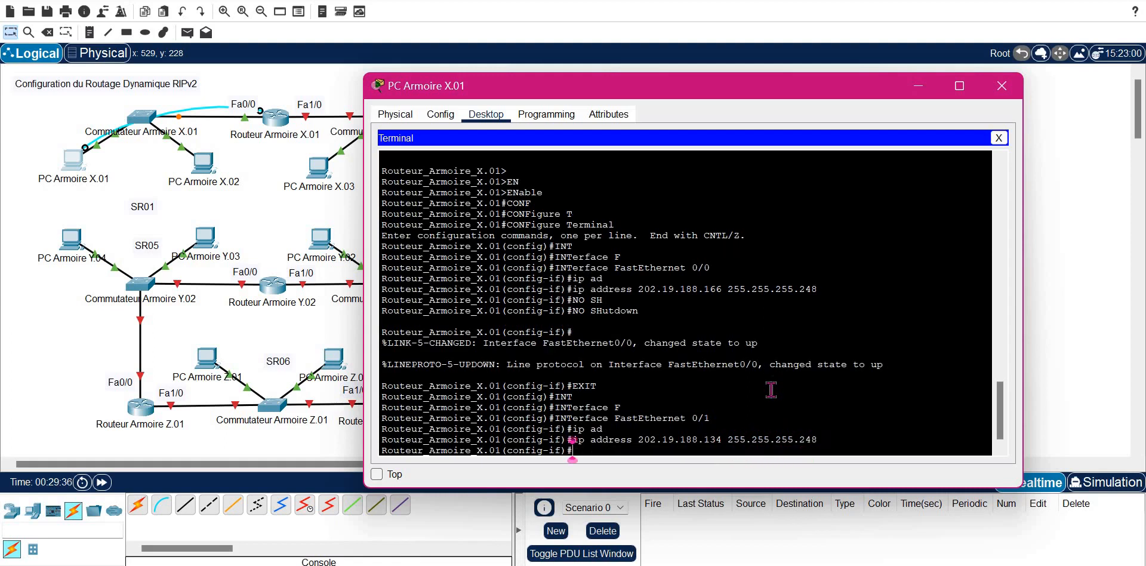
Step: Enable FastEthernet 0/1 with no shutdown, exit interface configuration mode and close the PC Armoire X.01 window
text(NO SH)
key(Tab)
key(Return)
text(EXIT)
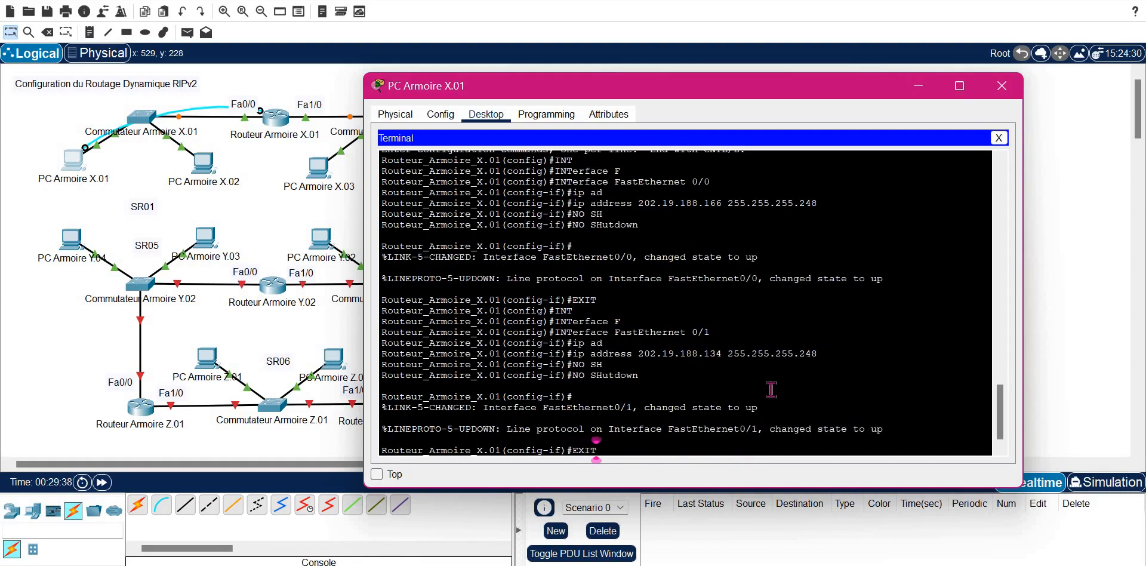
key(Return)
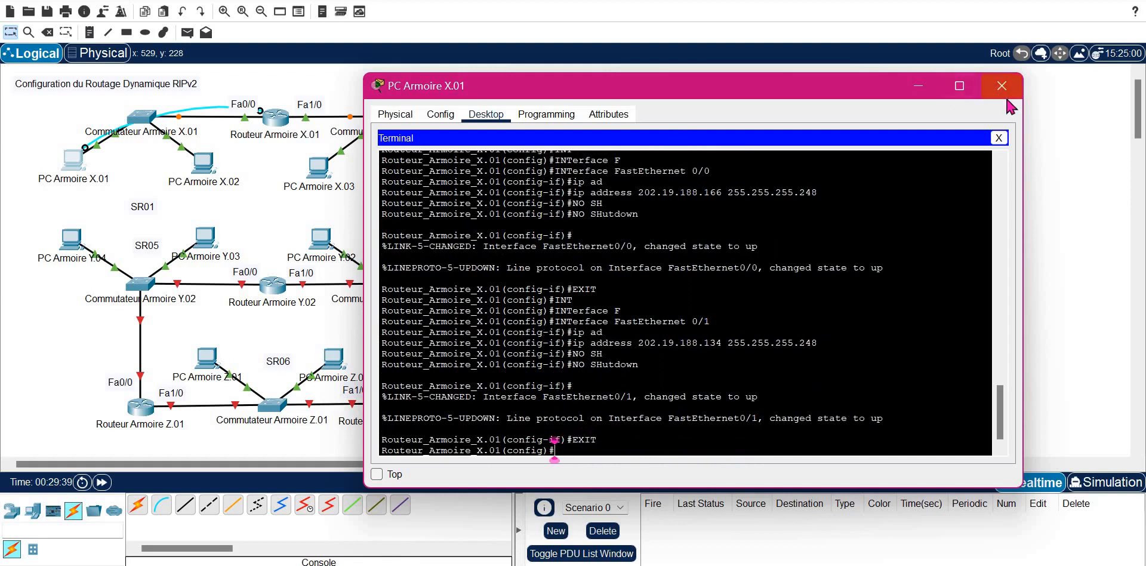
click(1002, 85)
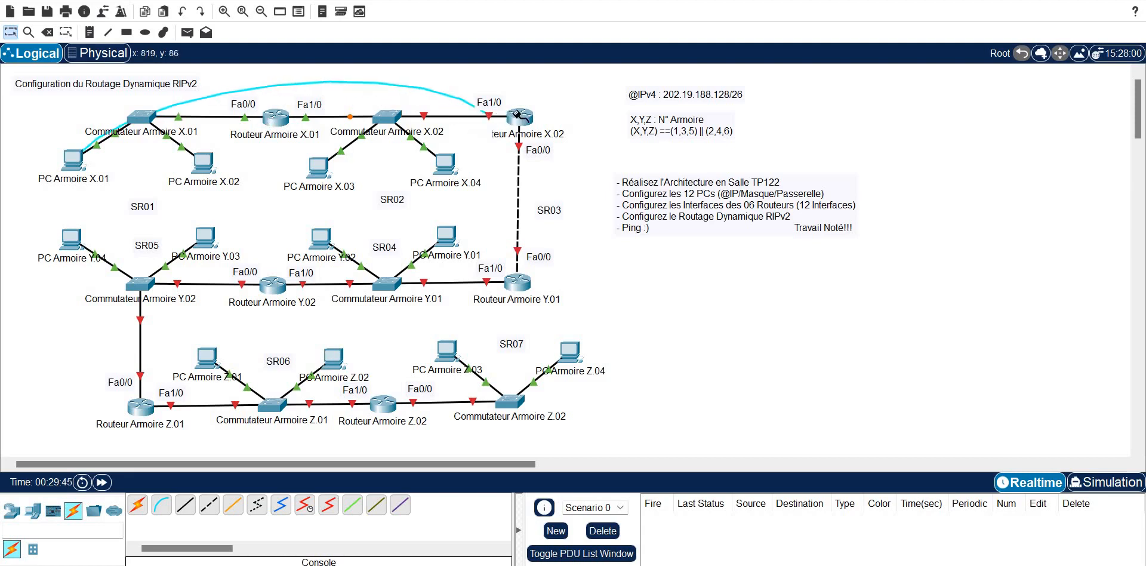
Step: Attach the console cable to Routeur Armoire X.02's Console port and start a terminal session with default port settings from PC Armoire X.01
click(519, 117)
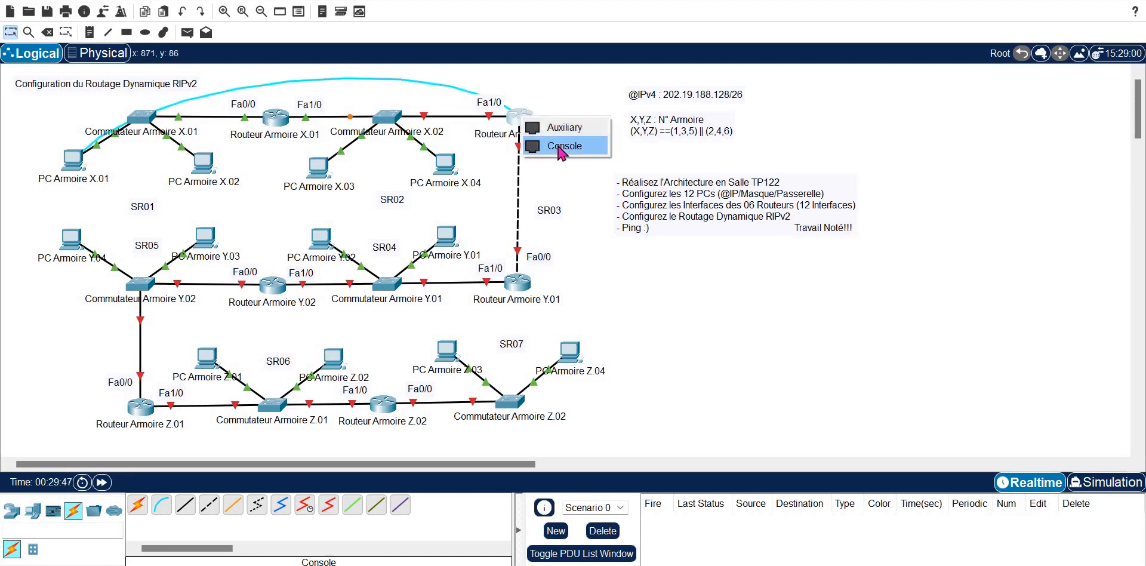
click(558, 145)
click(79, 169)
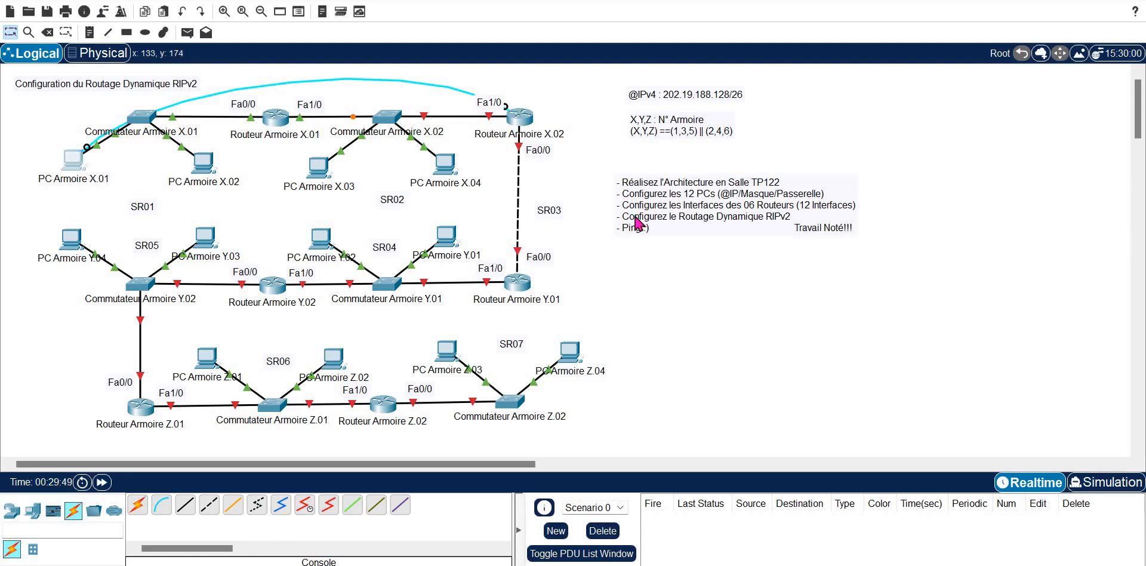
click(563, 164)
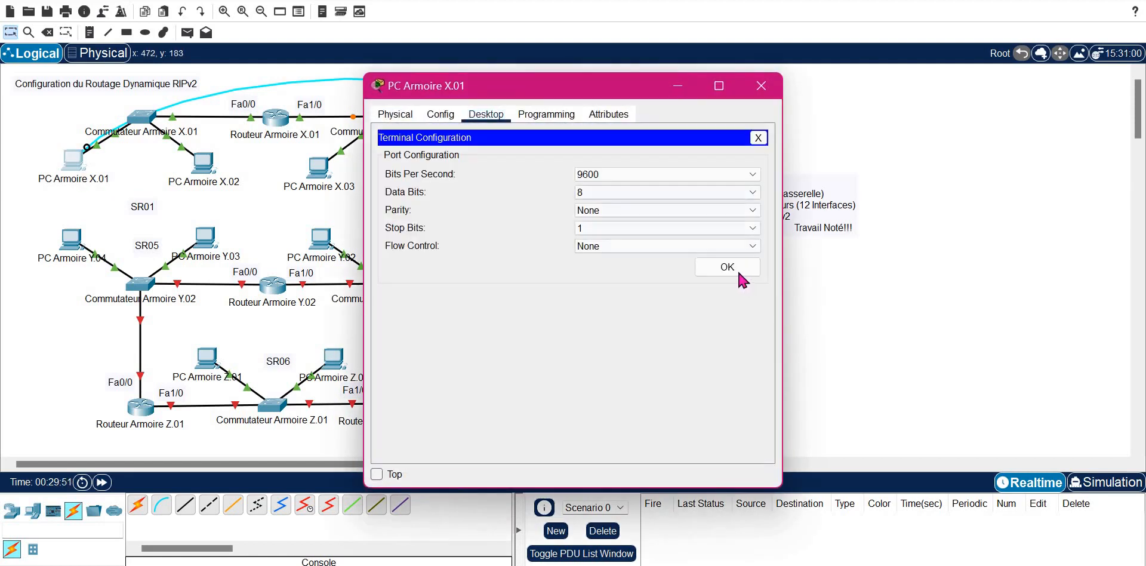
click(736, 270)
click(597, 344)
key(Return)
key(Return)
Step: Enter privileged mode and then global configuration mode on Routeur Armoire X.02
text(EN)
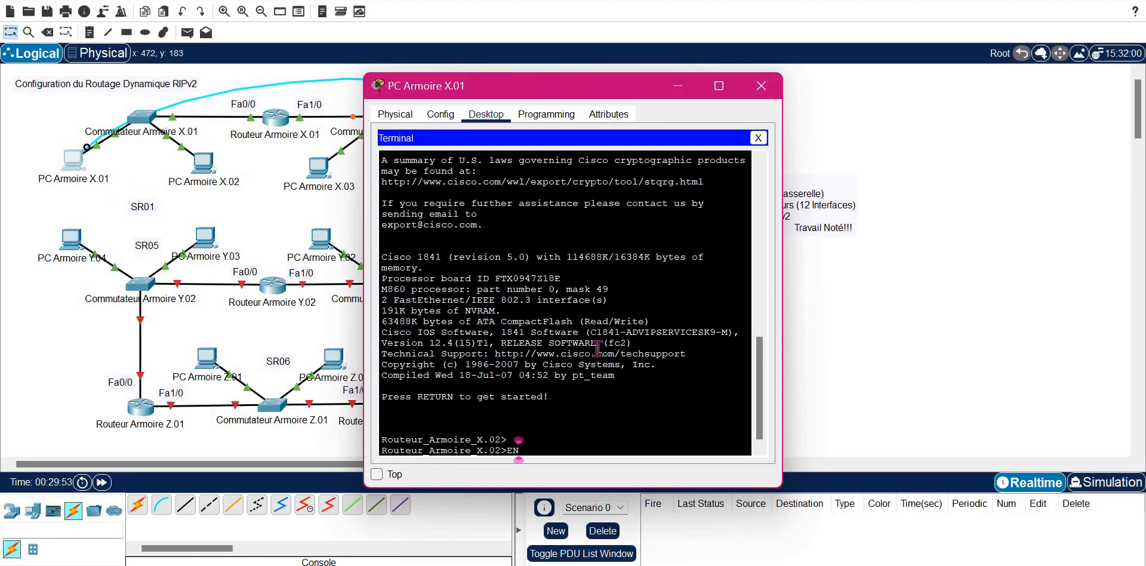
key(Tab)
key(Return)
text(CONF)
key(Tab)
text(T)
key(Tab)
key(Return)
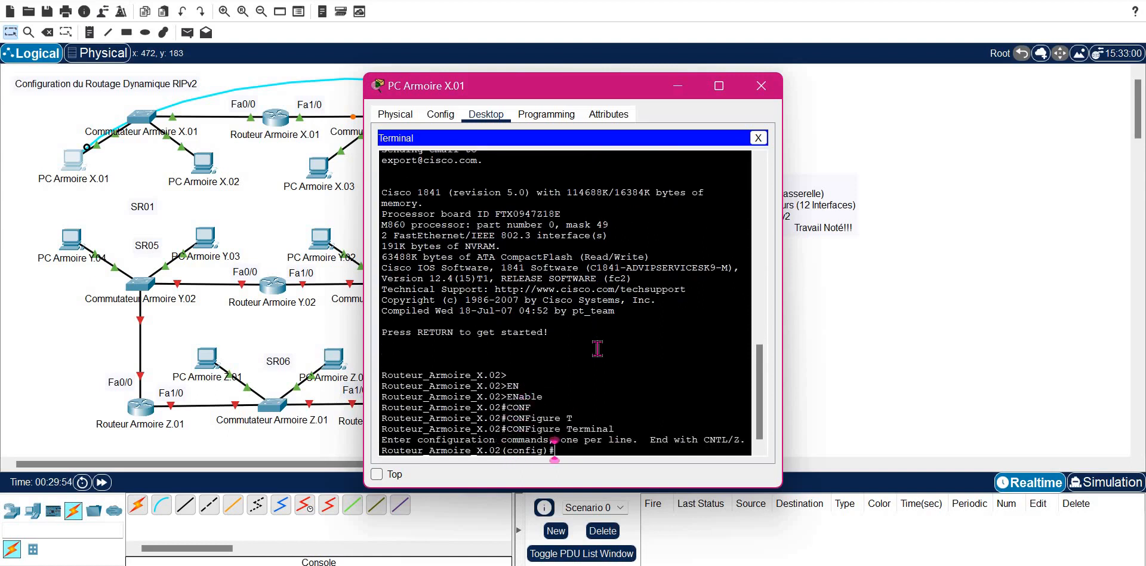
Step: Enter interface configuration mode for FastEthernet 0/1 on Routeur Armoire X.02, moving the PC window clear of the topology
text(INT)
key(Tab)
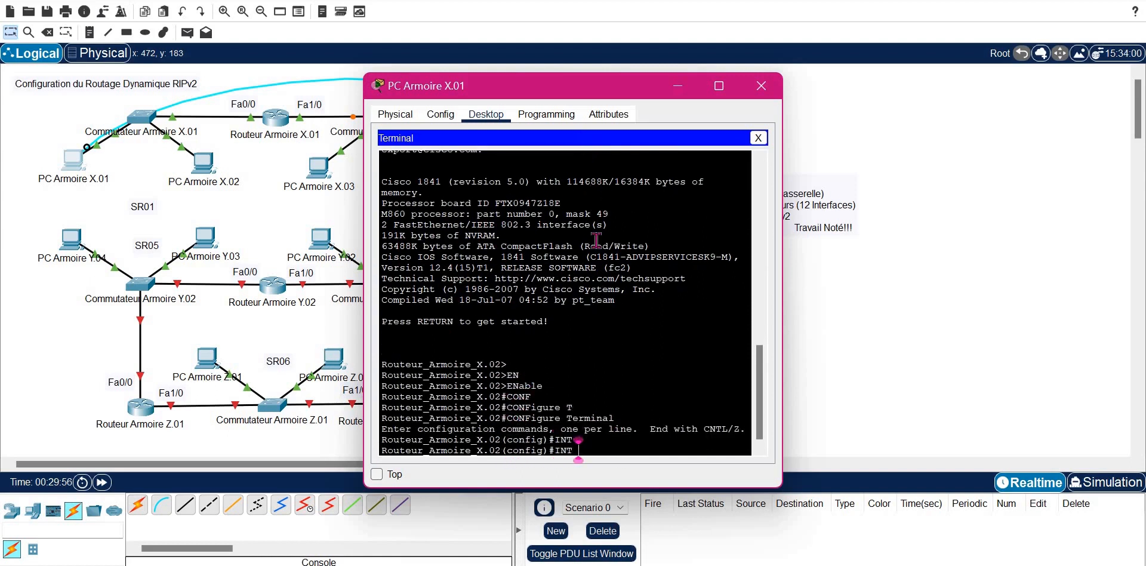
text(F)
key(Tab)
drag(627, 86, 851, 102)
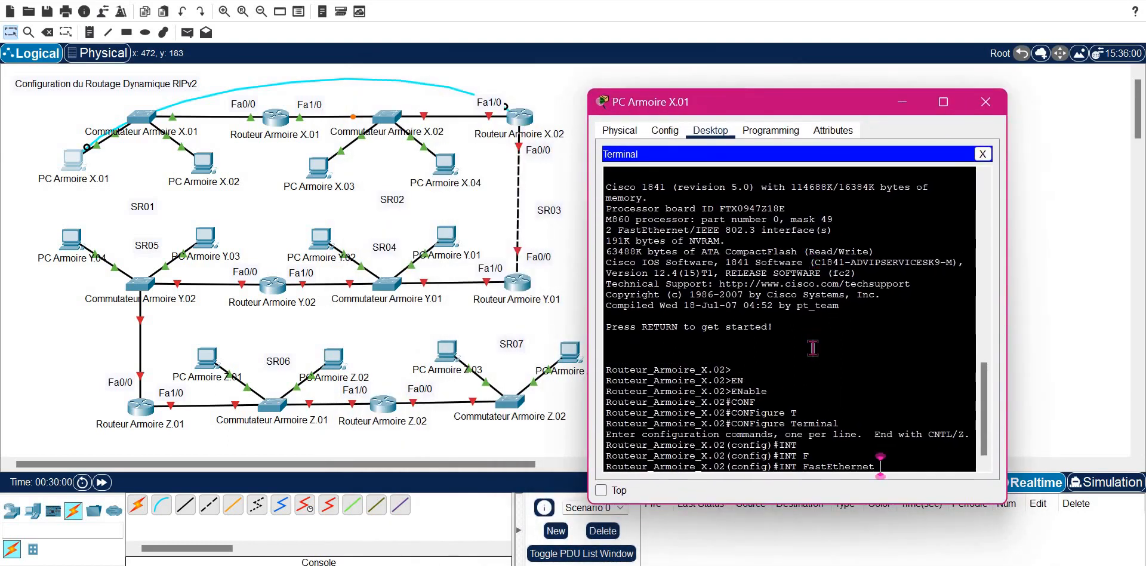
text(0/1)
key(Return)
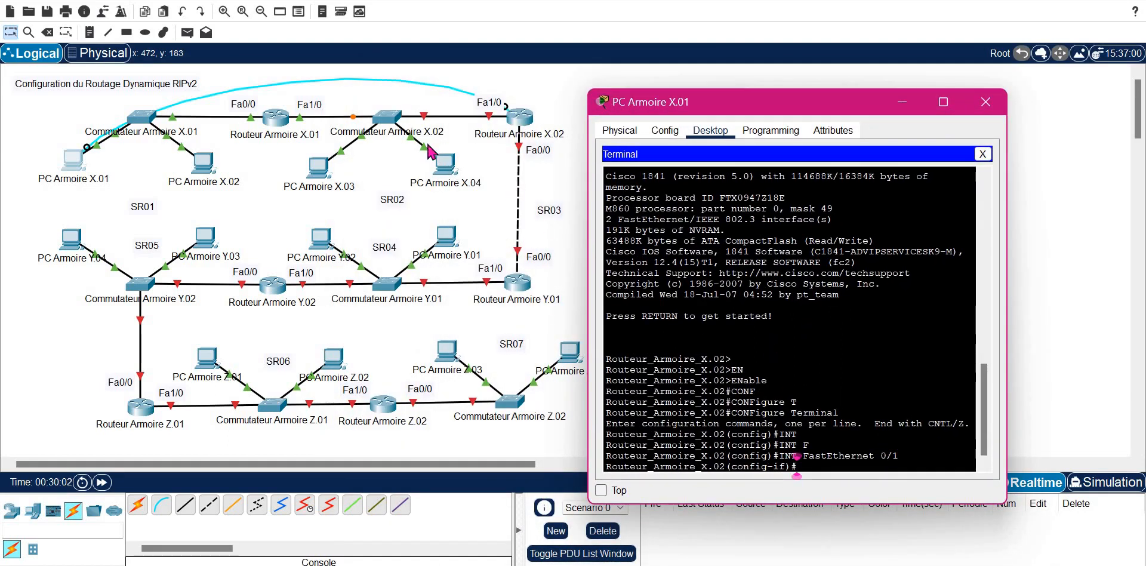
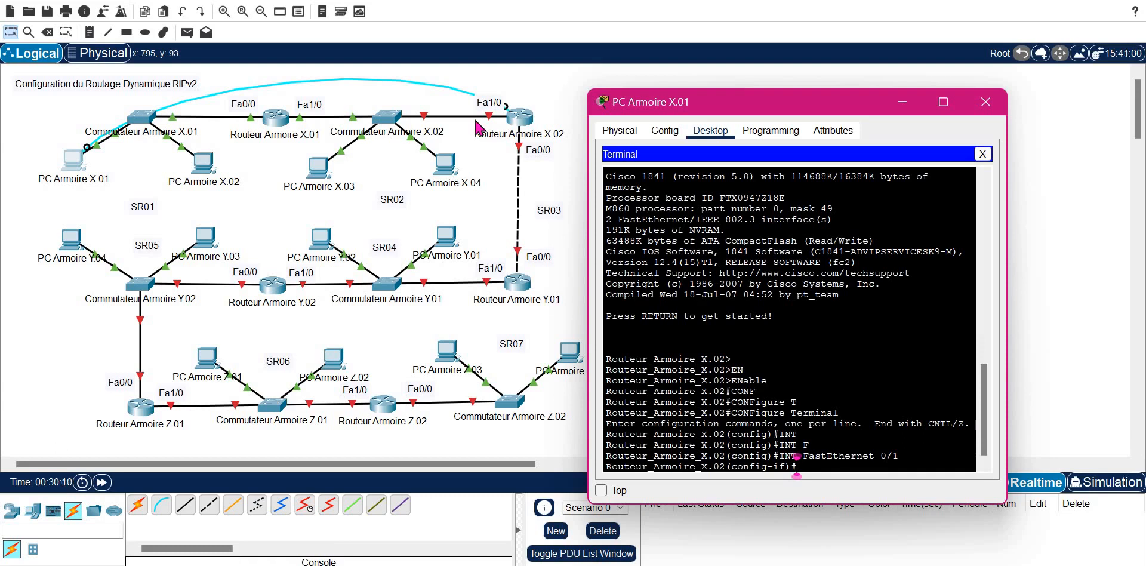
Step: Assign IP address 202.19.188.133 with mask 255.255.255.248 to FastEthernet 0/1 of Routeur Armoire X.02, reusing the copied address
text(ip ad)
key(Tab)
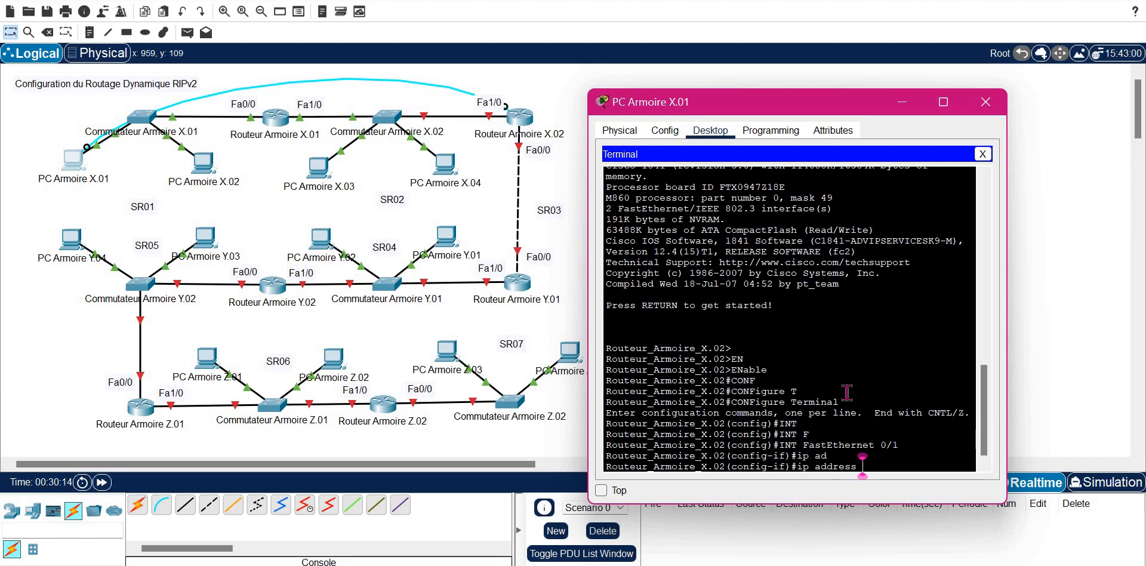
right_click(893, 427)
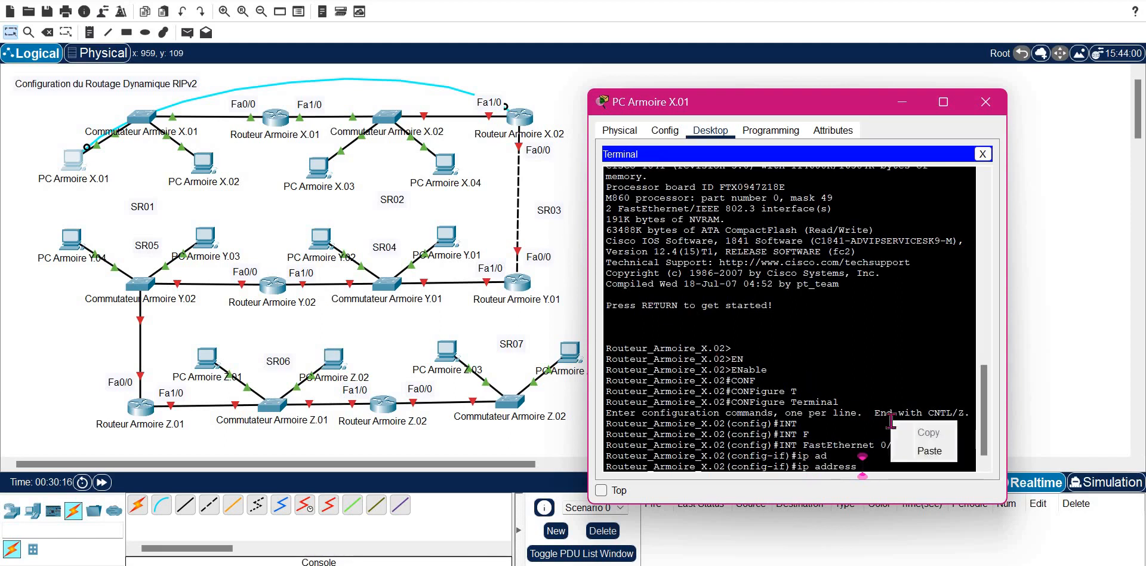
click(926, 452)
key(BackSpace)
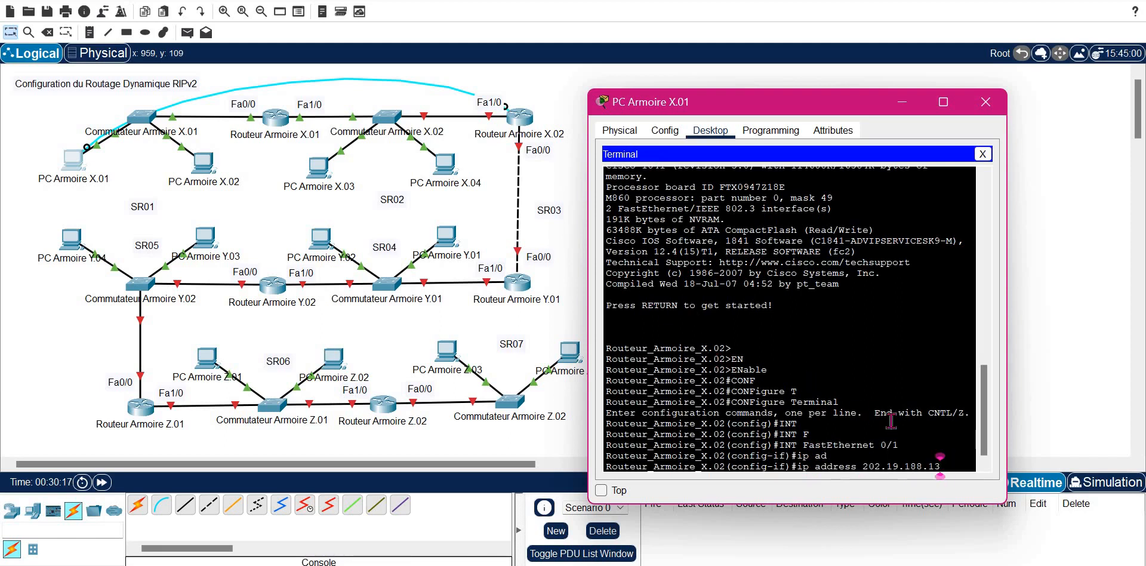
text(3)
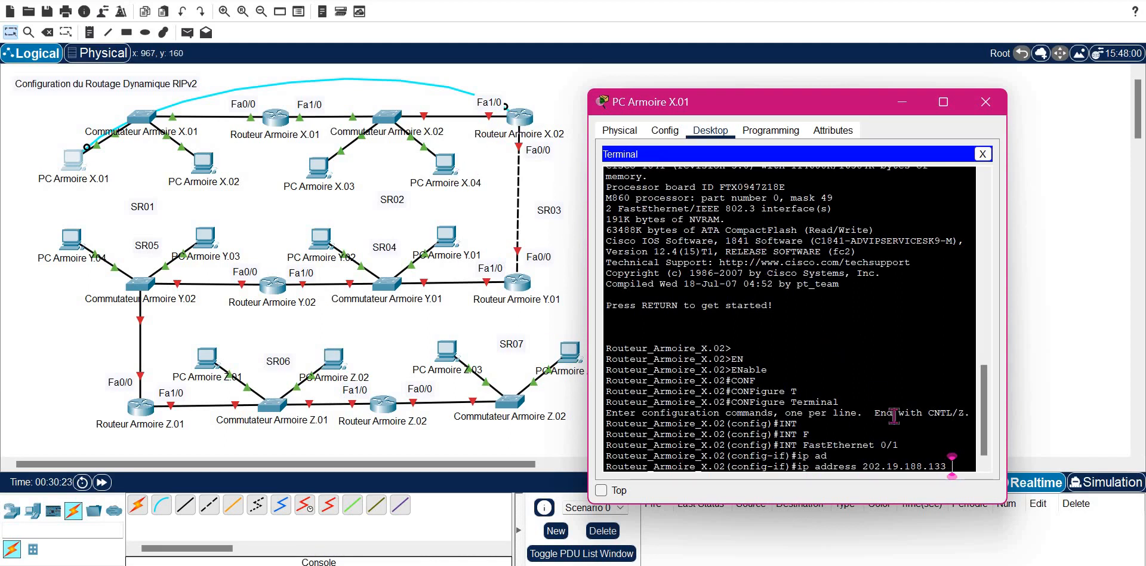
text(2)
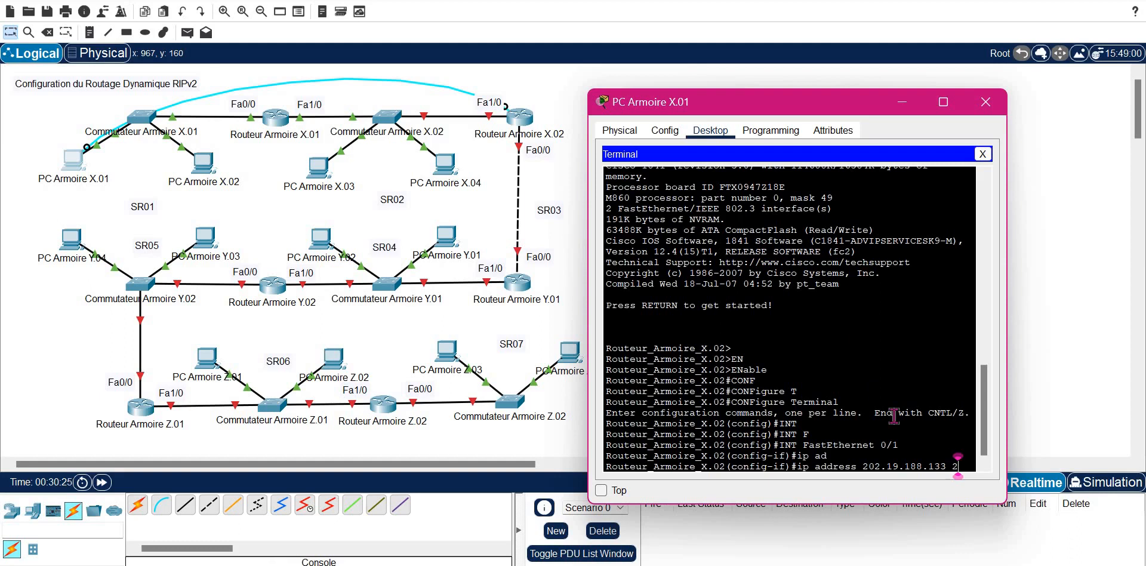
text(55.255.255.)
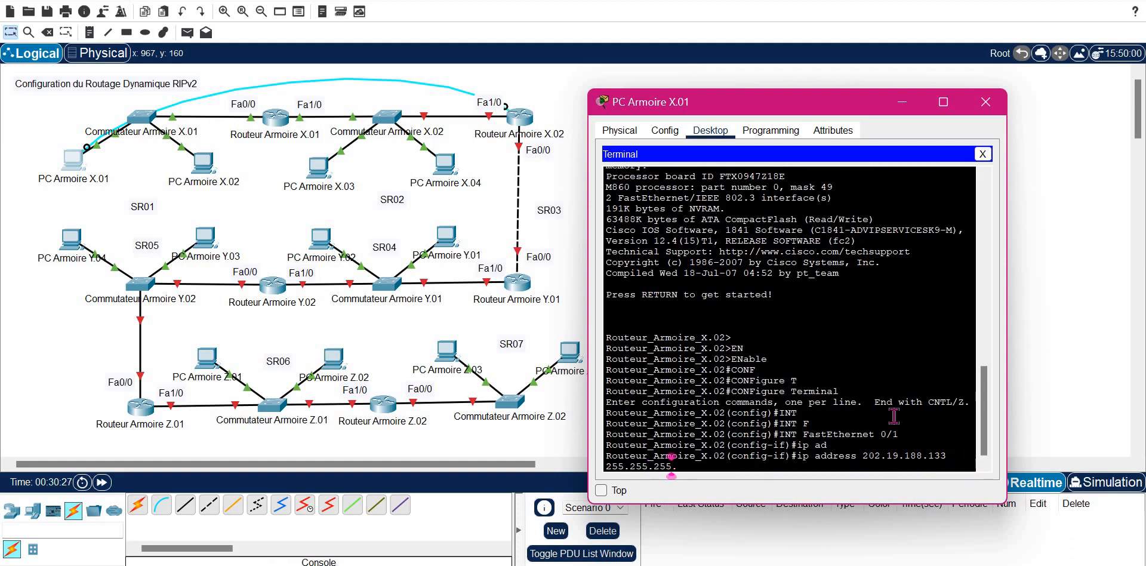
text(248)
key(Return)
Step: Enable FastEthernet 0/1 with no shutdown and exit back to global configuration mode
text(NO SH)
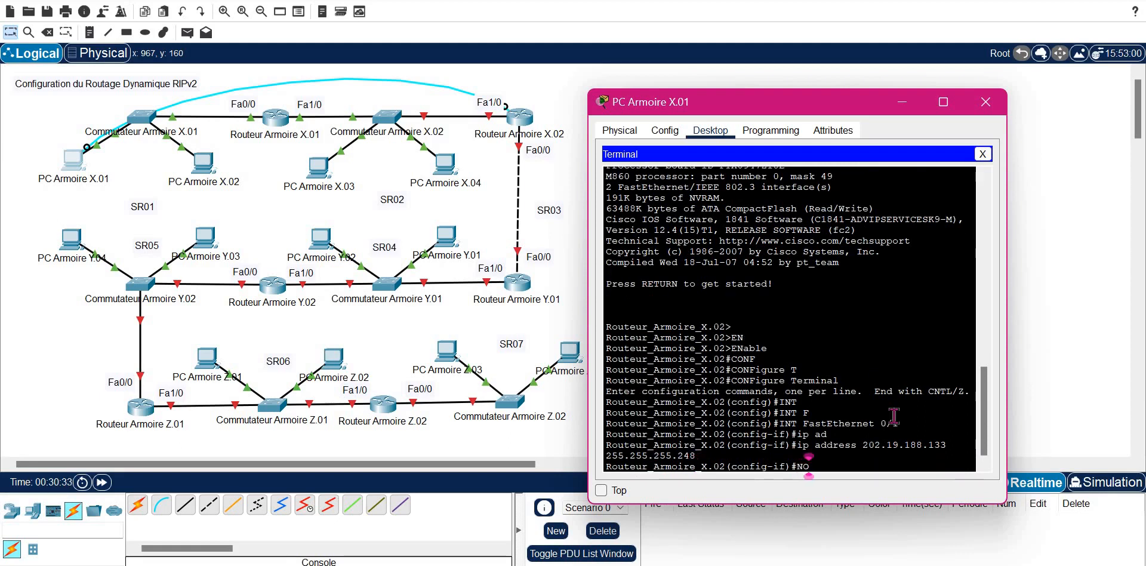
key(Tab)
key(Return)
text(EXIT)
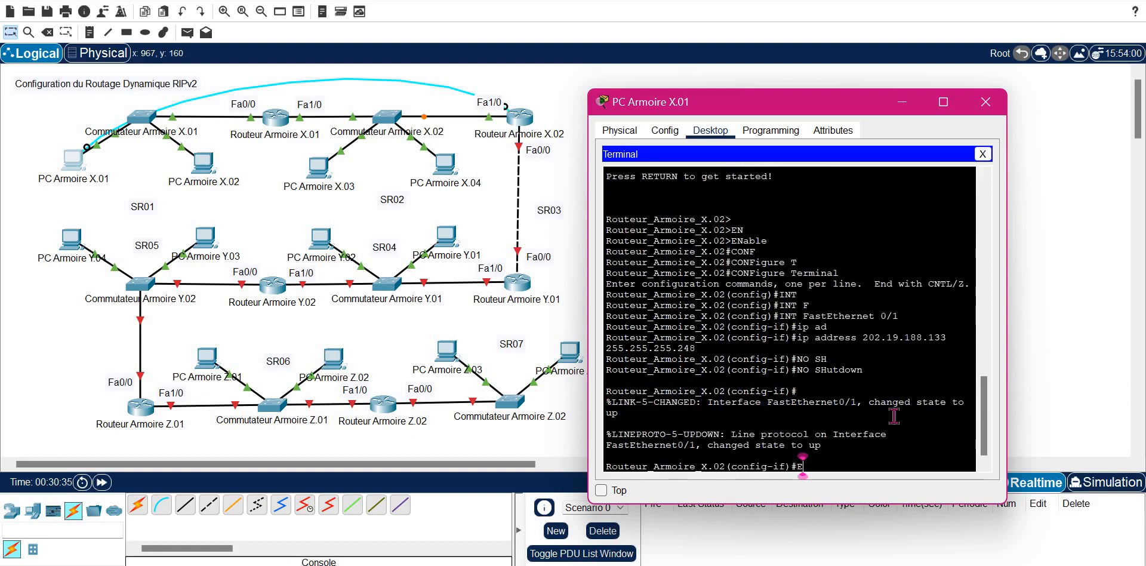
key(Return)
key(Return)
text(R)
key(BackSpace)
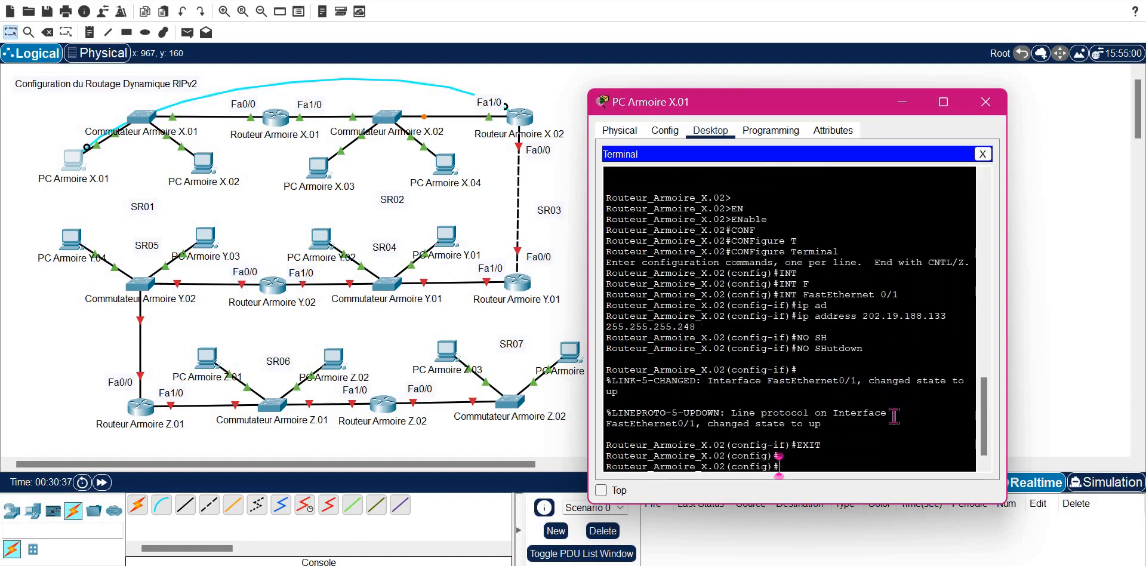
Step: Enter interface configuration mode for FastEthernet 0/0 on Routeur Armoire X.02
text(IN)
key(Tab)
text(F)
key(Tab)
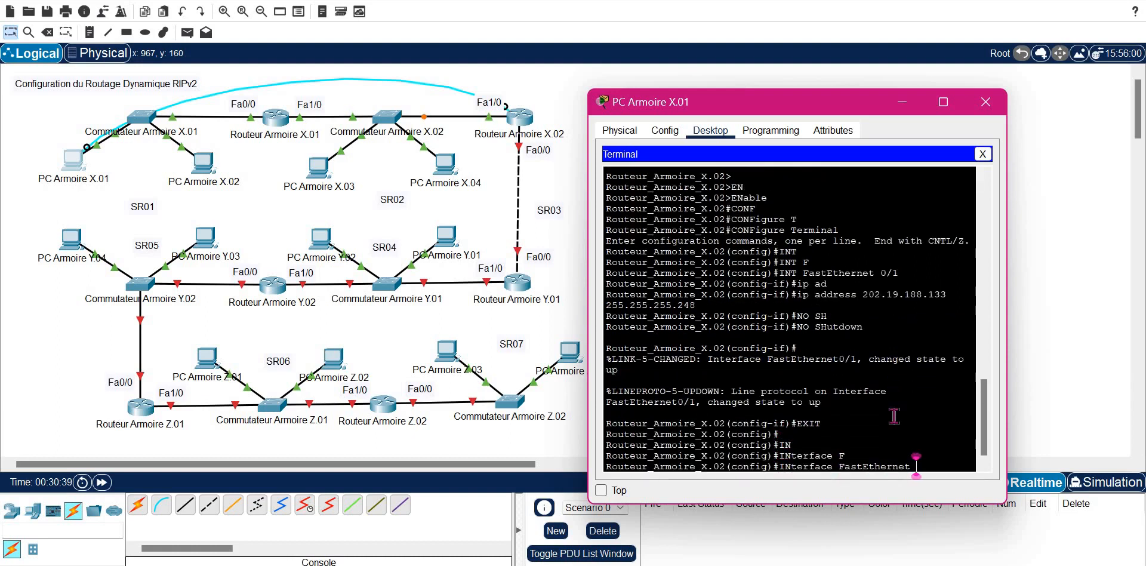
text(0/0)
key(Return)
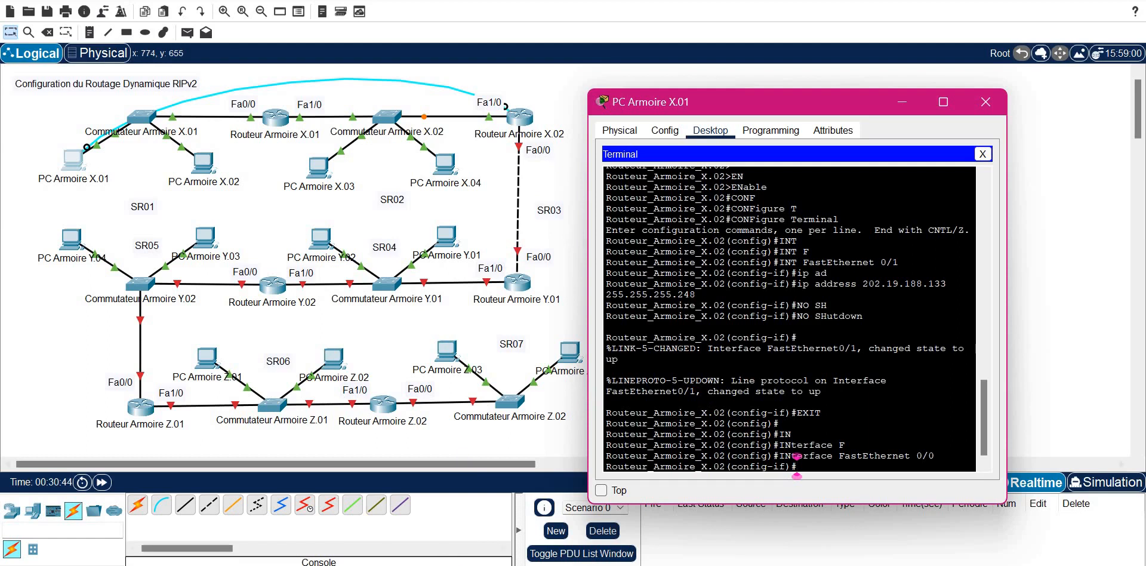
Step: Consult the SR03 addresses in the Bloc-notes table, then assign 202.19.188.177 with mask 255.255.255.252 to FastEthernet 0/0 in the terminal
key(alt+Tab)
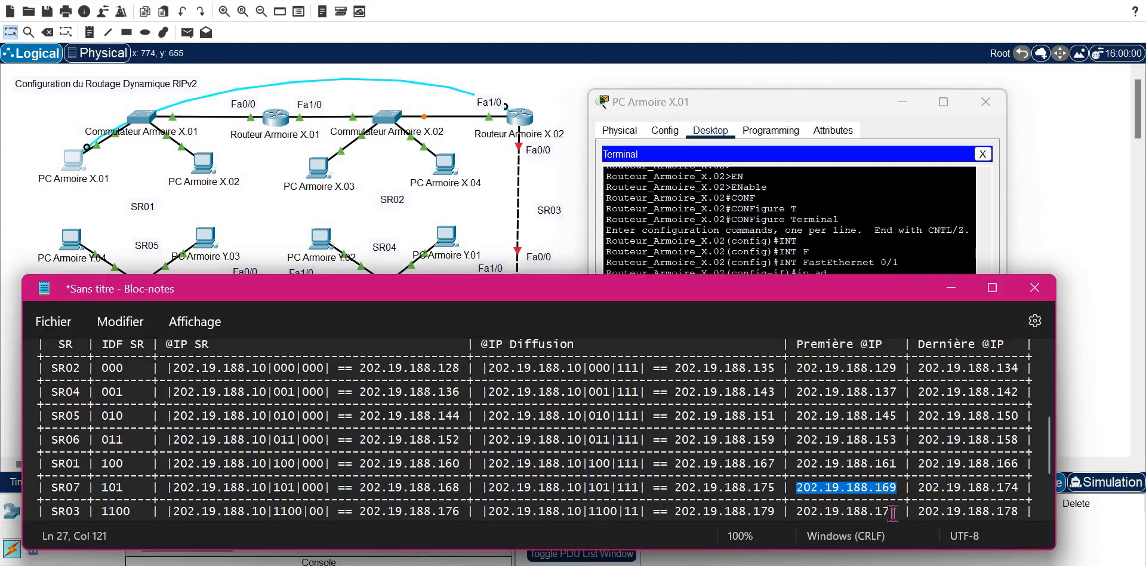
click(833, 191)
text(ip)
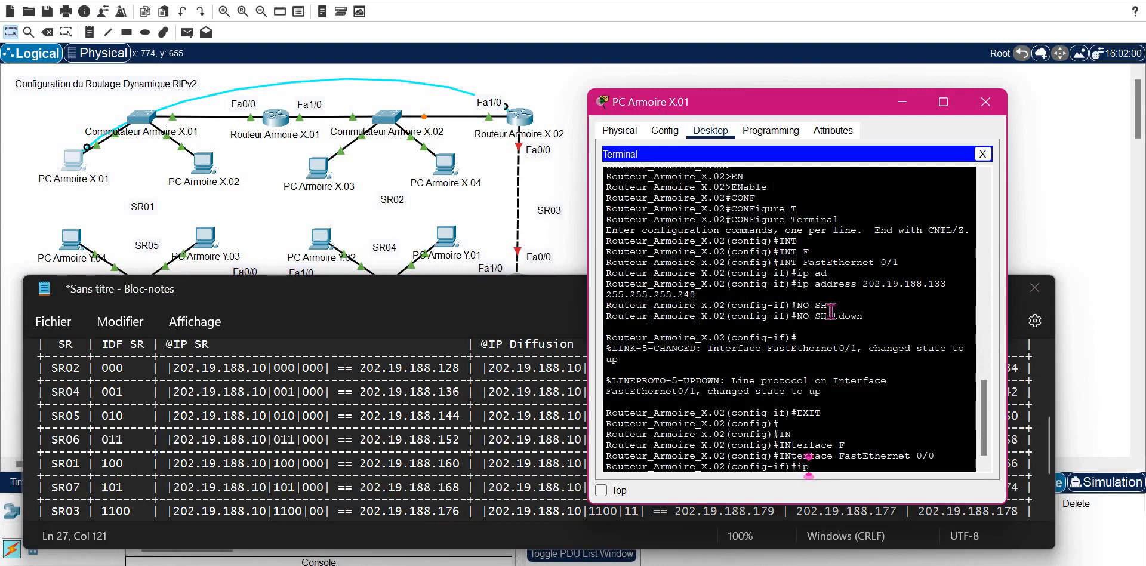
key(Tab)
text(d)
key(Tab)
key(BackSpace)
key(Tab)
text(a)
key(Tab)
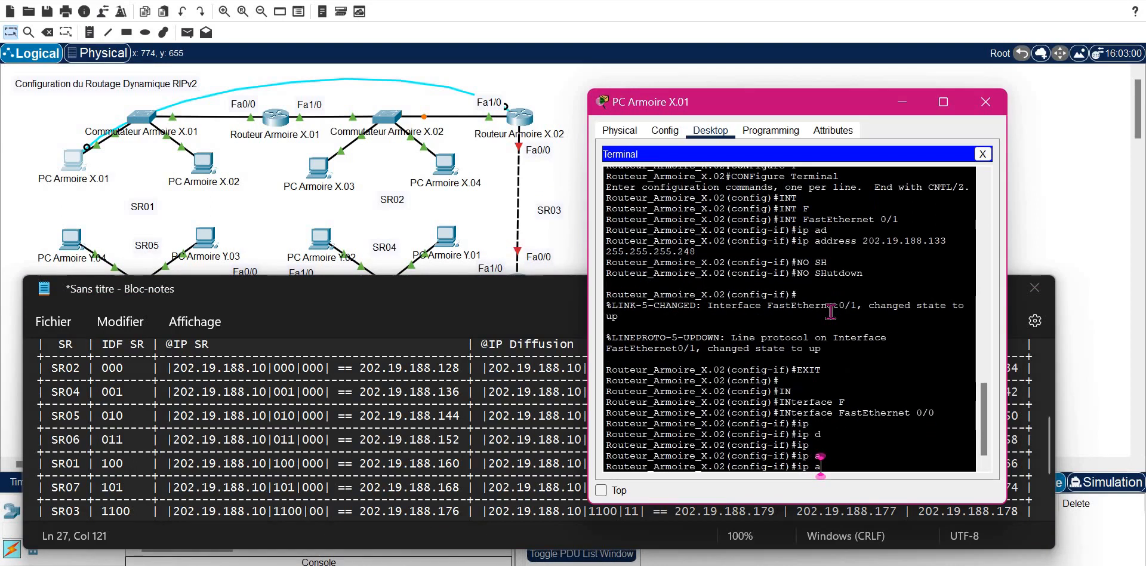
text(d)
key(Tab)
right_click(831, 312)
key(Up)
key(Return)
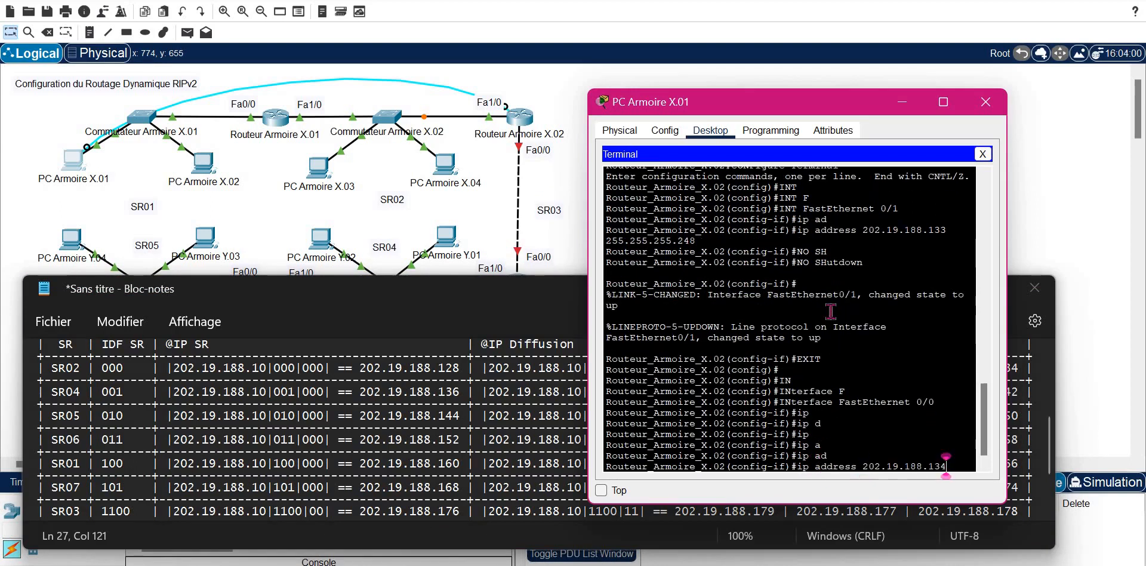
key(BackSpace)
key(BackSpace)
text(77 255.25)
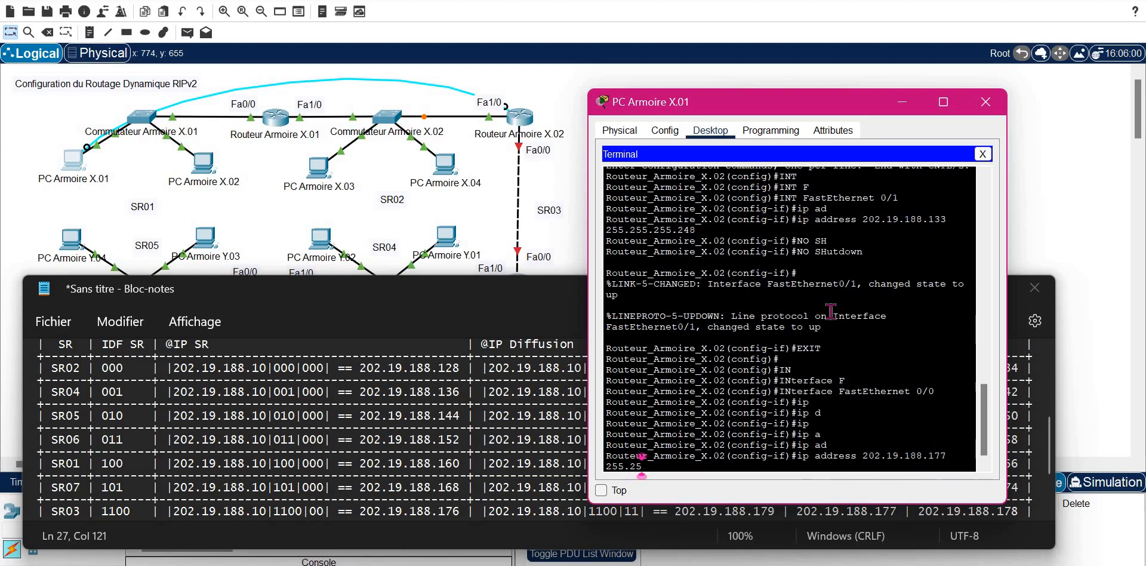
text(5.255.252)
key(Return)
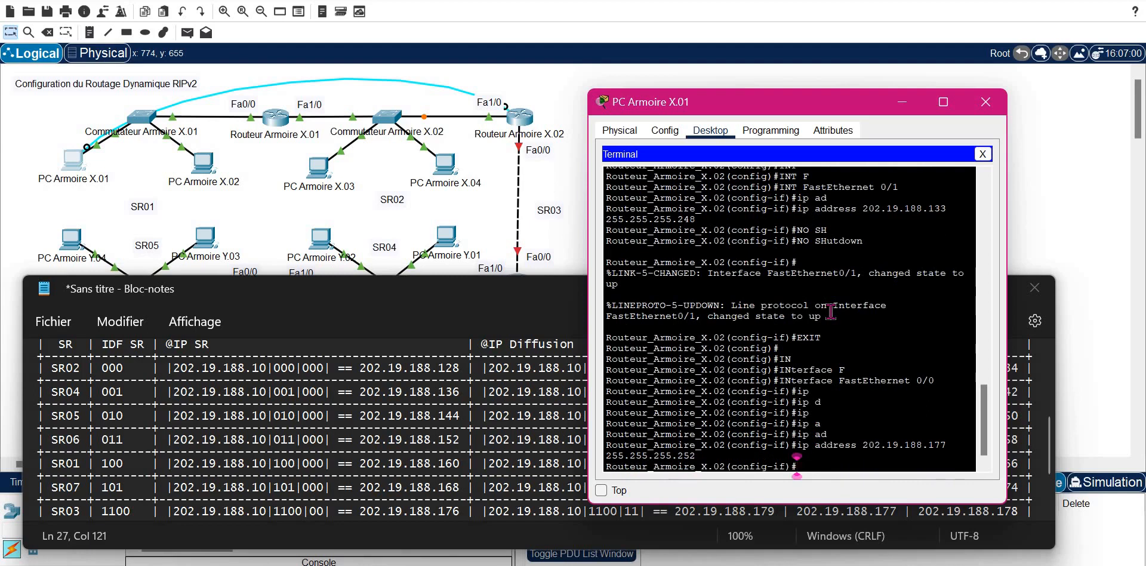
Step: Enable FastEthernet 0/0 with no shutdown, exit interface configuration mode and close the PC Armoire X.01 window
text(NO SH)
key(Tab)
key(Return)
text(EXIT)
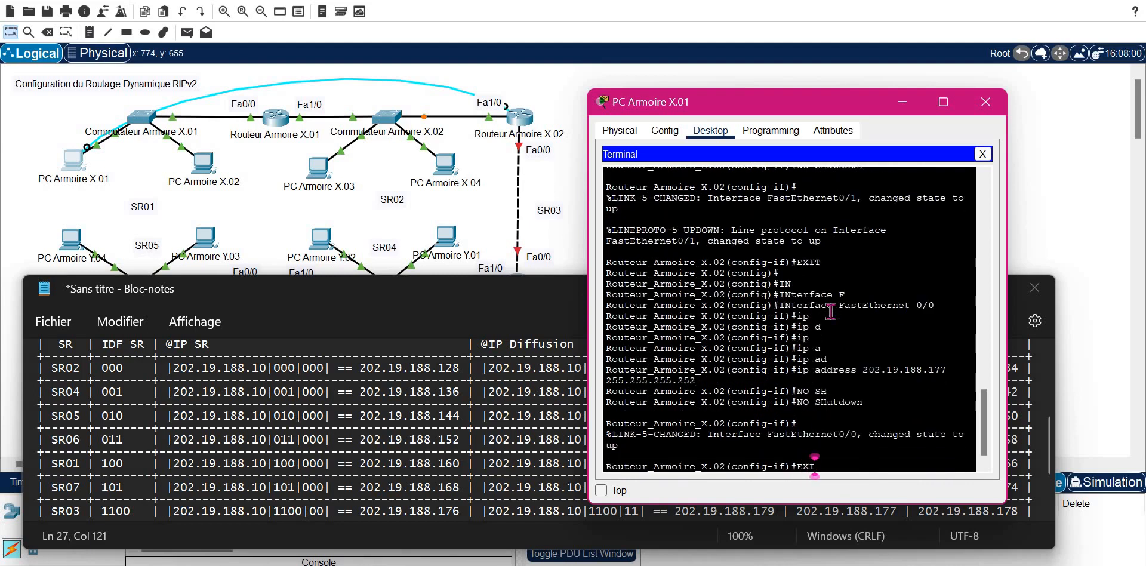
key(Return)
key(Return)
key(Return)
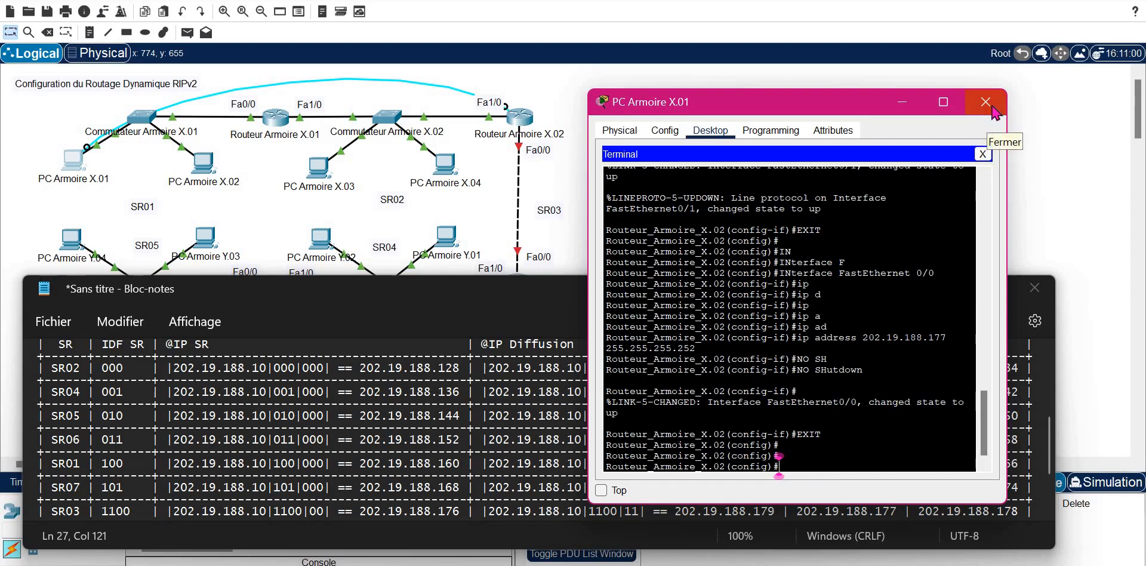
click(991, 105)
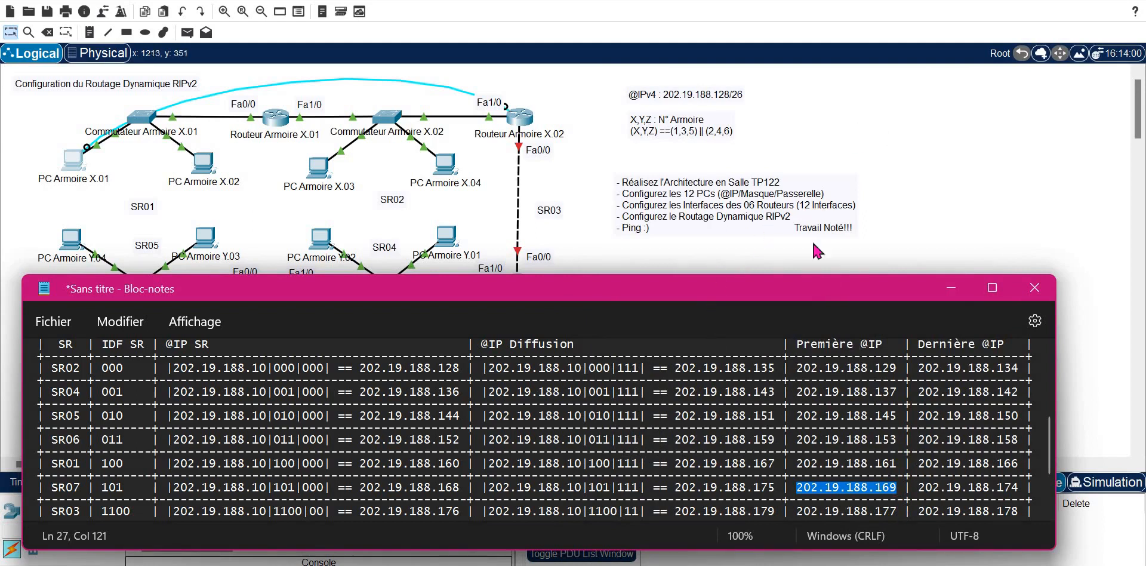
Step: Bring the topology forward, move the console cable to Routeur Armoire Y.01's Console port and start a terminal session from PC Armoire X.01
click(847, 130)
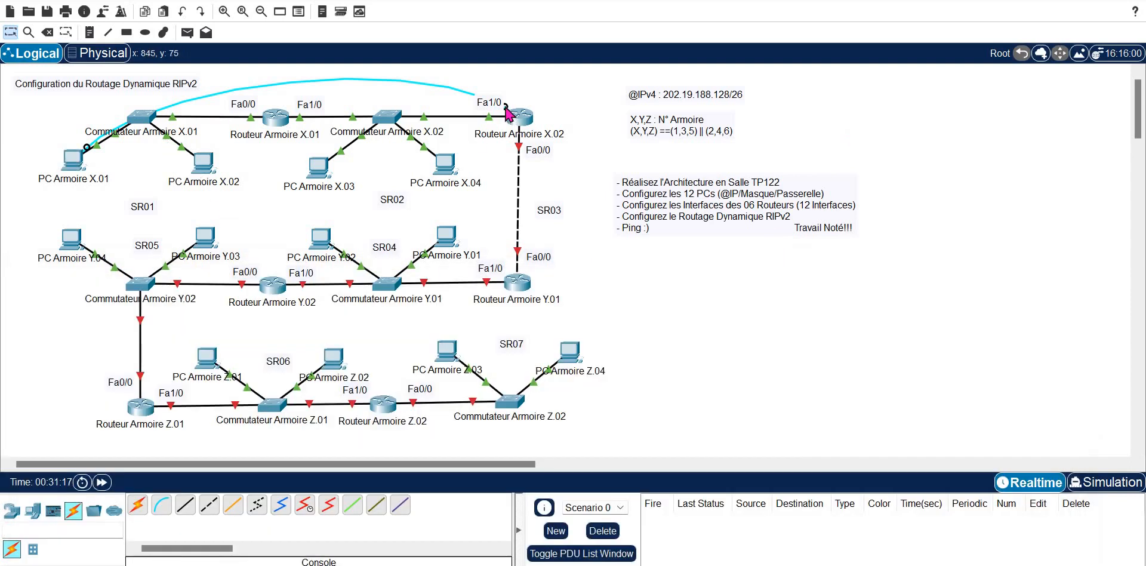
click(517, 282)
click(533, 313)
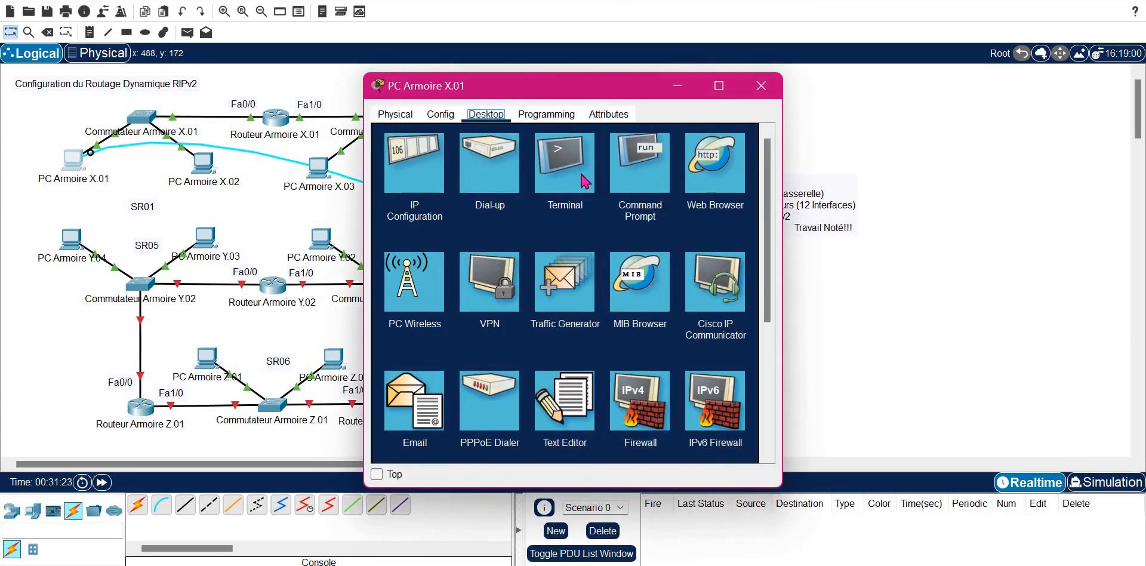
click(585, 180)
click(709, 267)
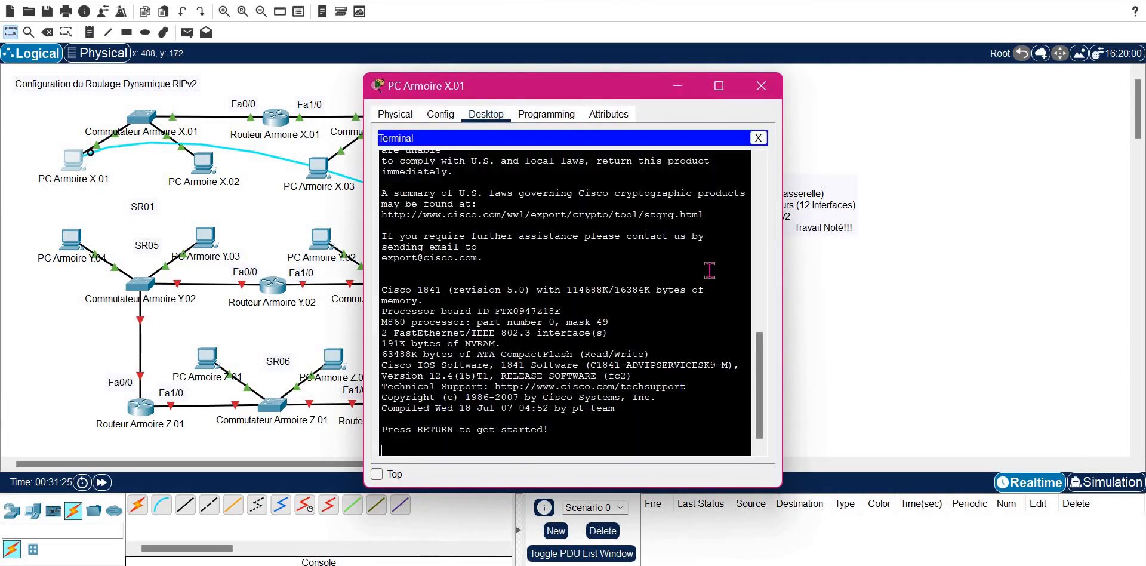
Step: Enter privileged mode and then global configuration mode on Routeur Armoire Y.01
key(Return)
text(EN)
key(Return)
text(CONF)
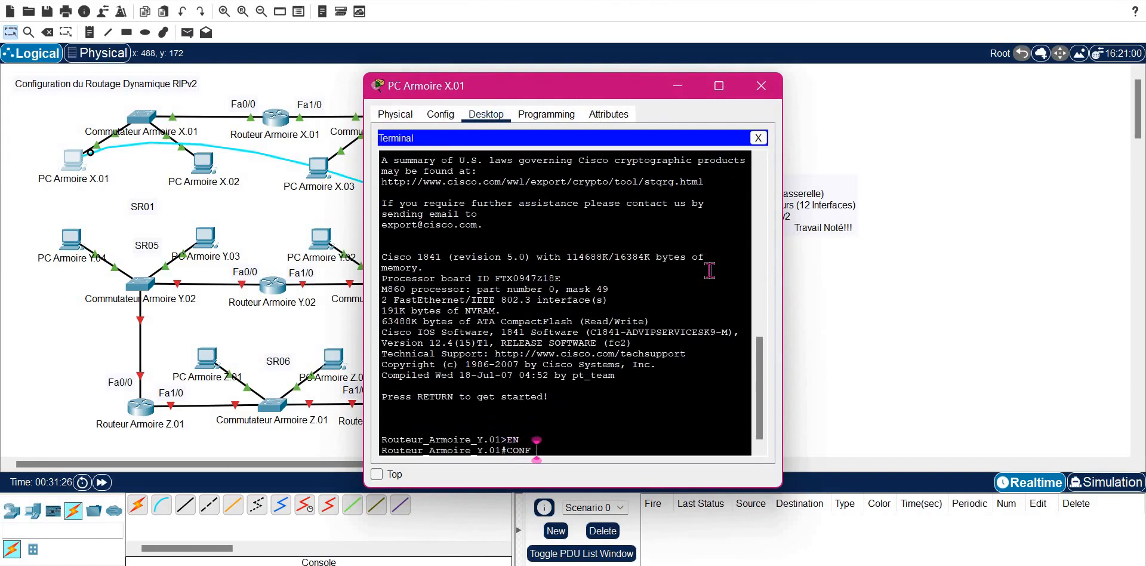
text( T)
key(Tab)
key(Return)
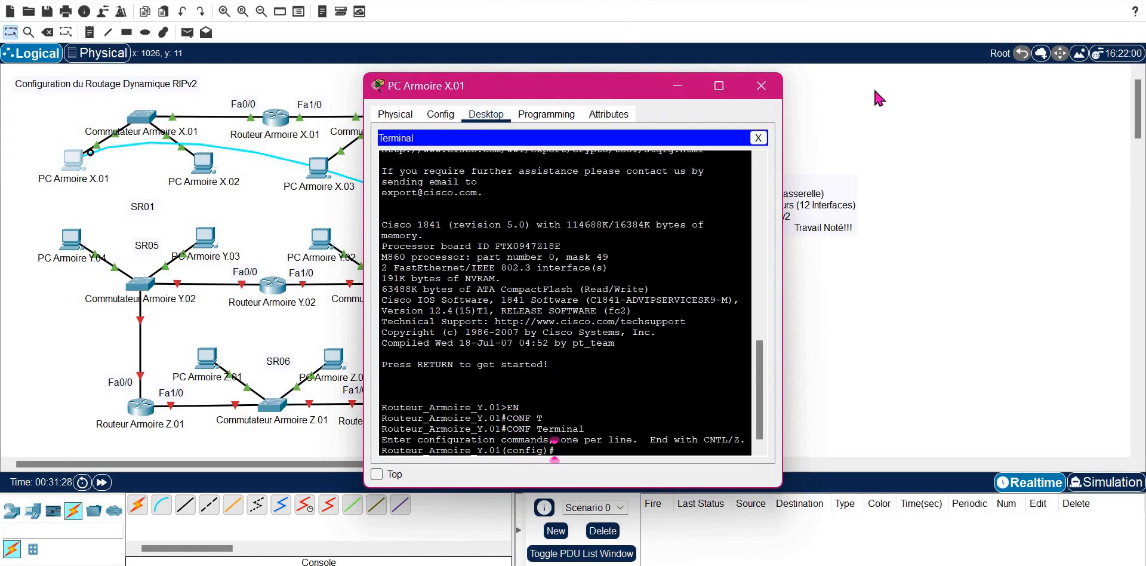
Step: Move the PC window off the topology and enter interface configuration mode for FastEthernet 0/0 on Routeur Armoire Y.01
drag(537, 85, 814, 81)
text(I)
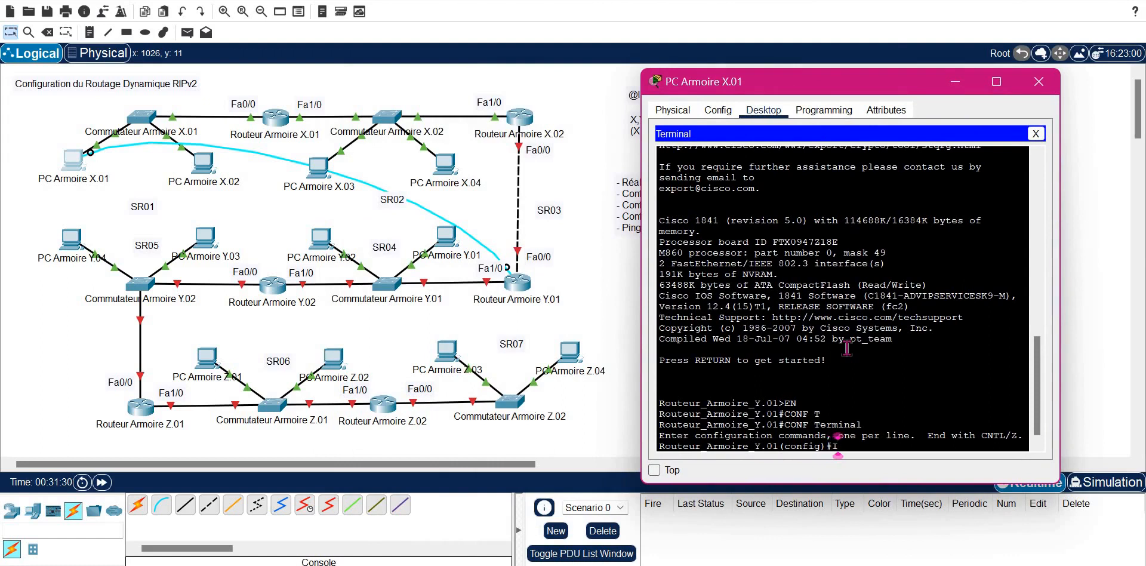
text(N)
key(Tab)
text(F)
key(Tab)
text(0/0)
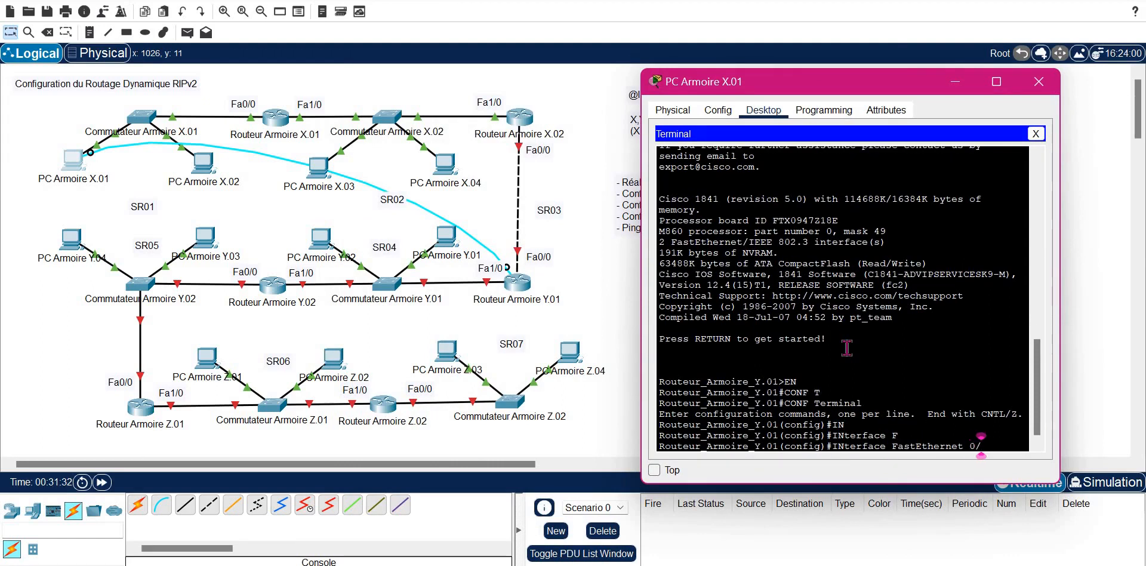
key(Return)
Step: Assign IP address 202.19.188.178 with mask 255.255.255.252 to FastEthernet 0/0 on Routeur Armoire Y.01
text(ip ad)
key(Tab)
text(1)
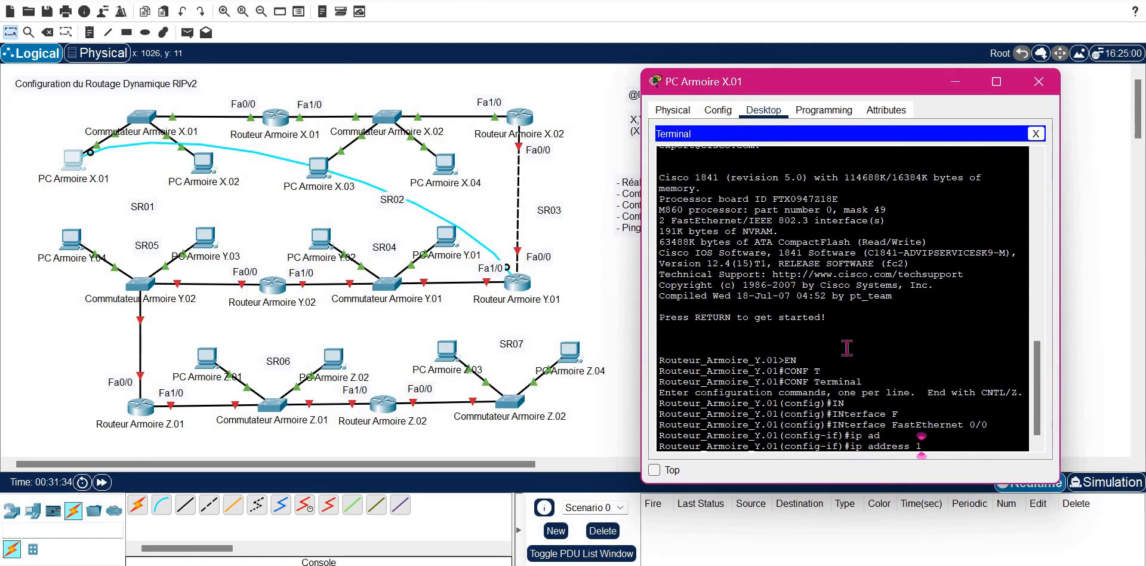
key(BackSpace)
right_click(847, 347)
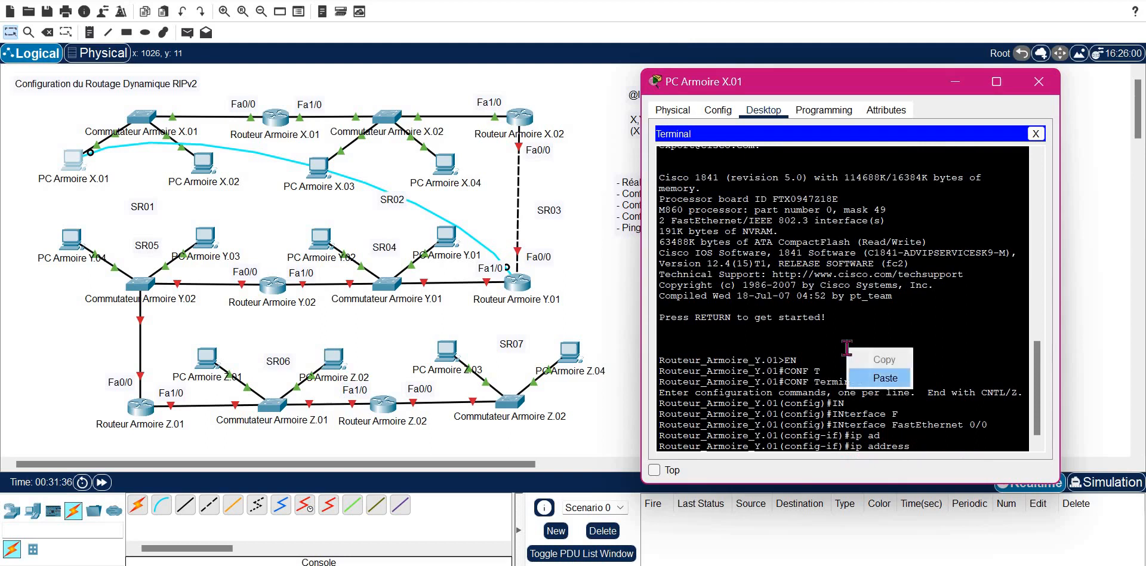
click(874, 376)
key(BackSpace)
key(BackSpace)
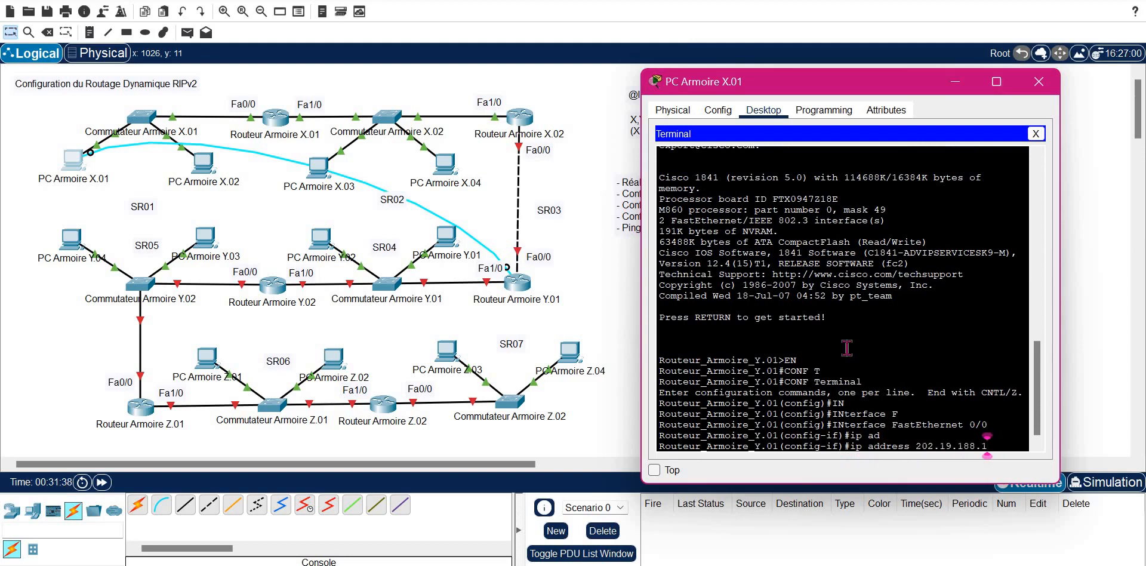
text(78 255.255.25)
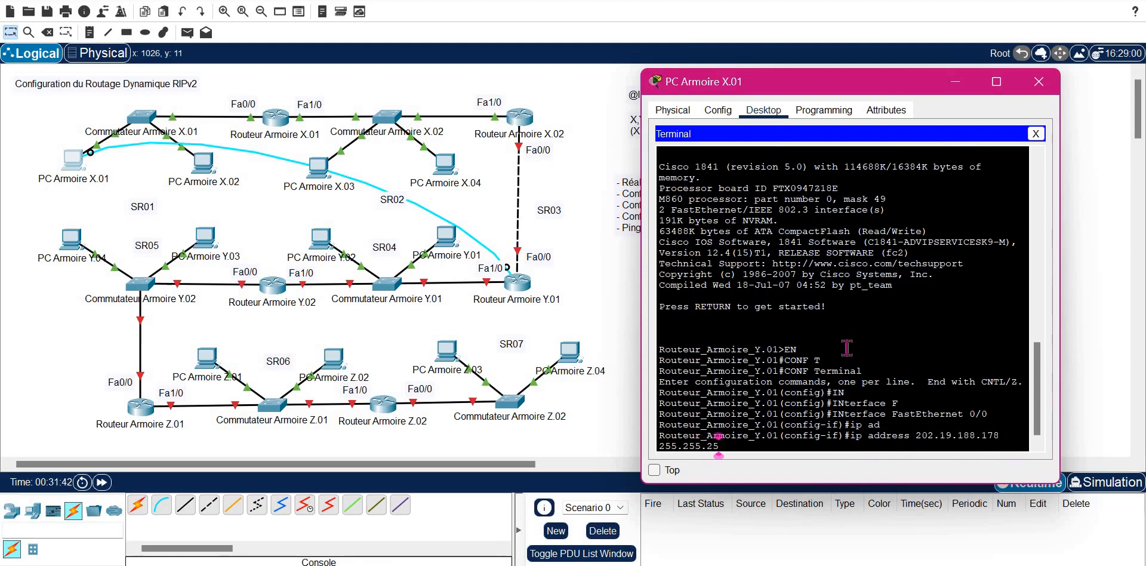
text(5.252)
key(Return)
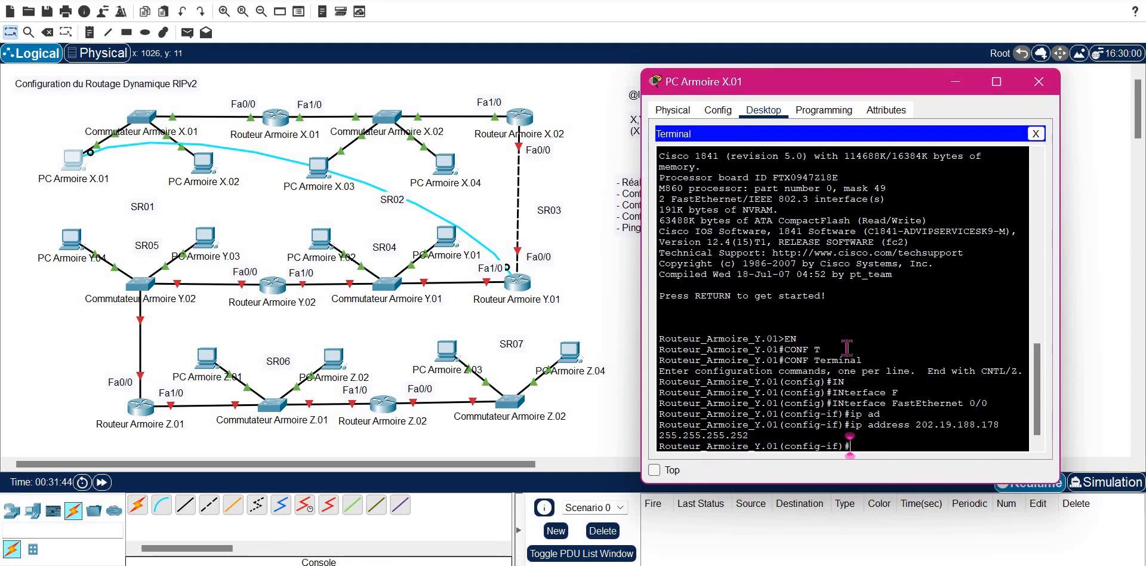
Step: Enable FastEthernet 0/0 on Routeur Armoire Y.01 with no shutdown and exit to global configuration mode
text(no shutdown)
key(Return)
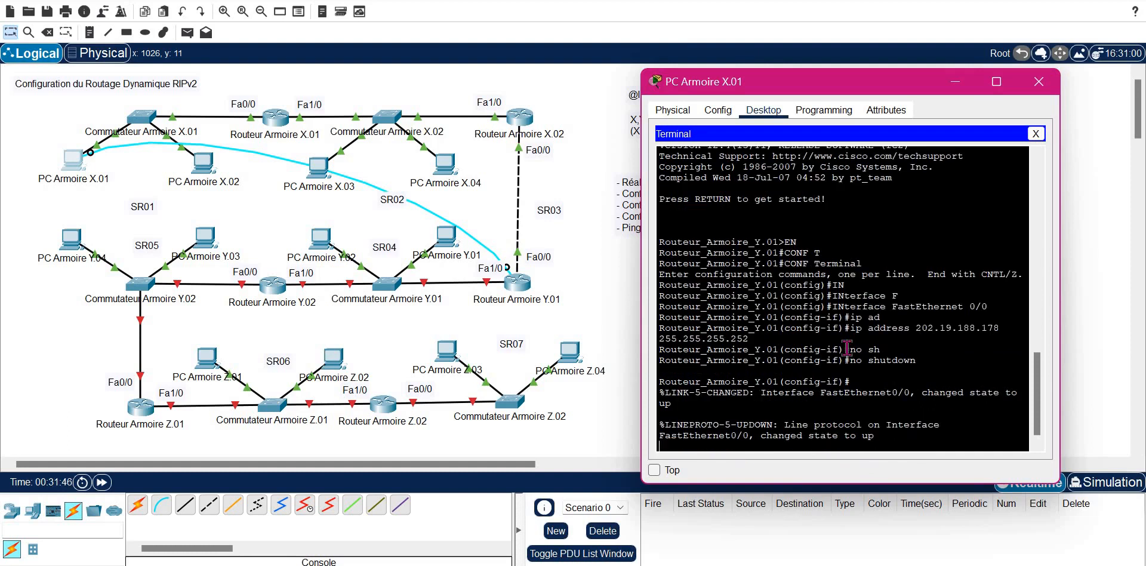
text(exit)
key(Return)
key(Return)
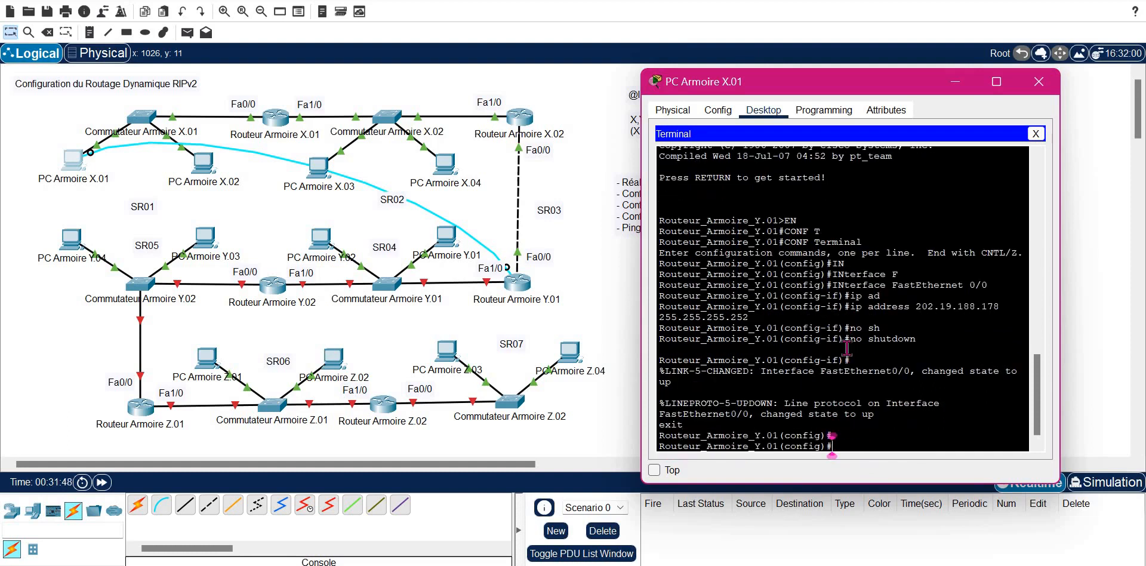
Step: Enter interface configuration mode for FastEthernet 0/1 on Routeur Armoire Y.01
text(int)
key(Tab)
text(f)
key(Tab)
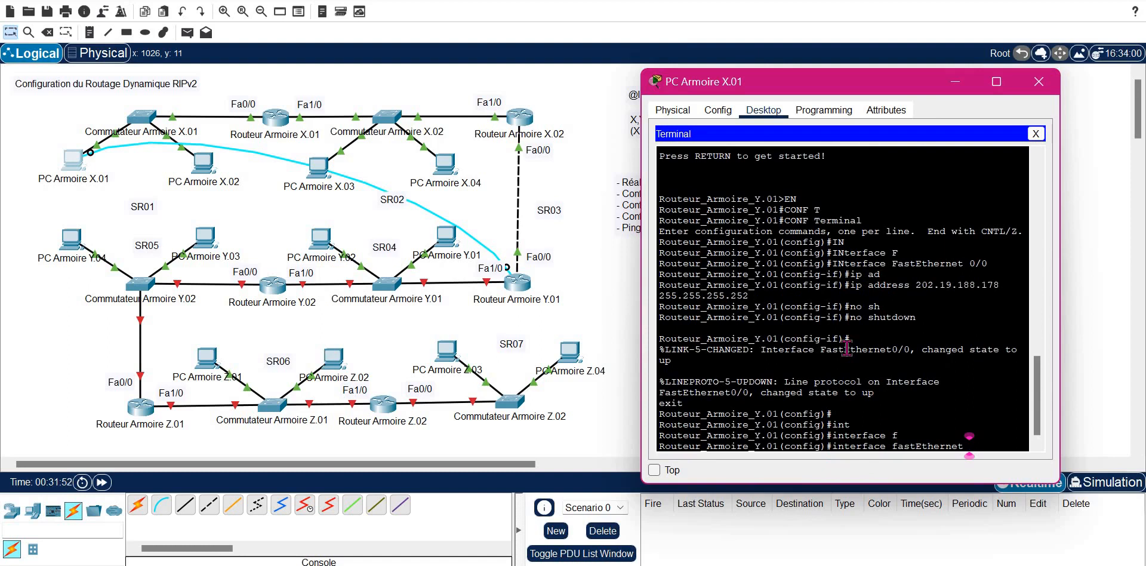
text(0/1)
key(Return)
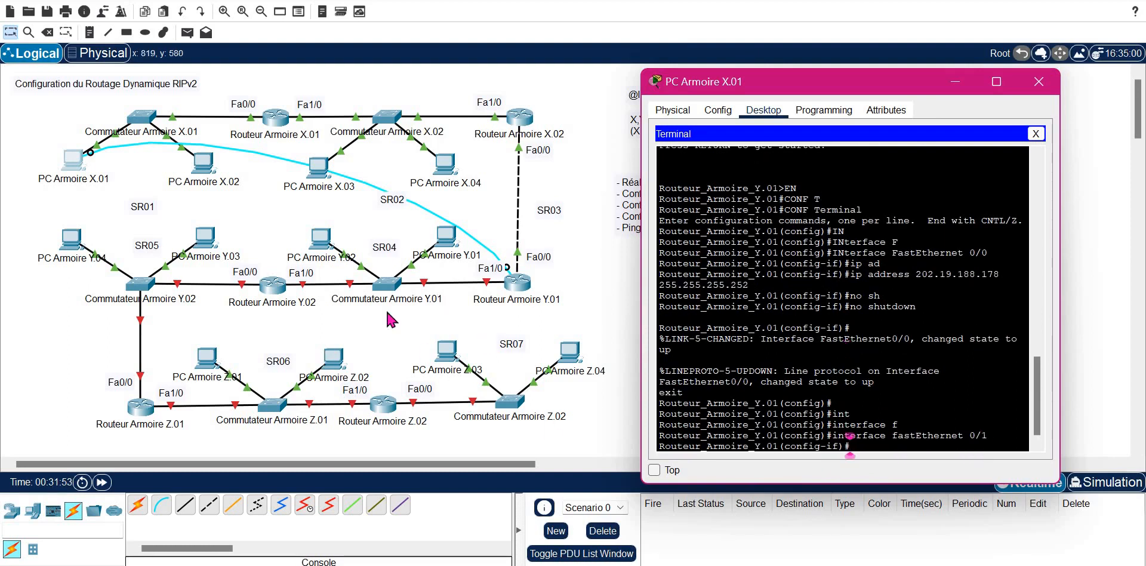
Step: Consult the subnet address table in Bloc-notes and assign 202.19.188.142 with mask 255.255.255.248 to Routeur Armoire Y.01's FastEthernet 0/1
key(alt+Tab)
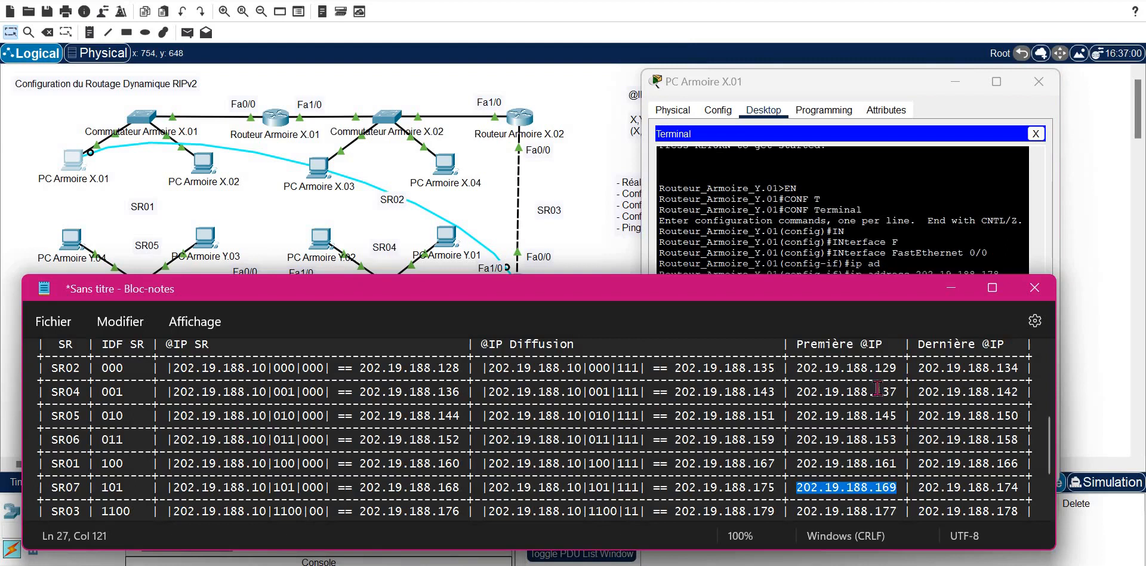
click(898, 184)
right_click(898, 184)
click(872, 276)
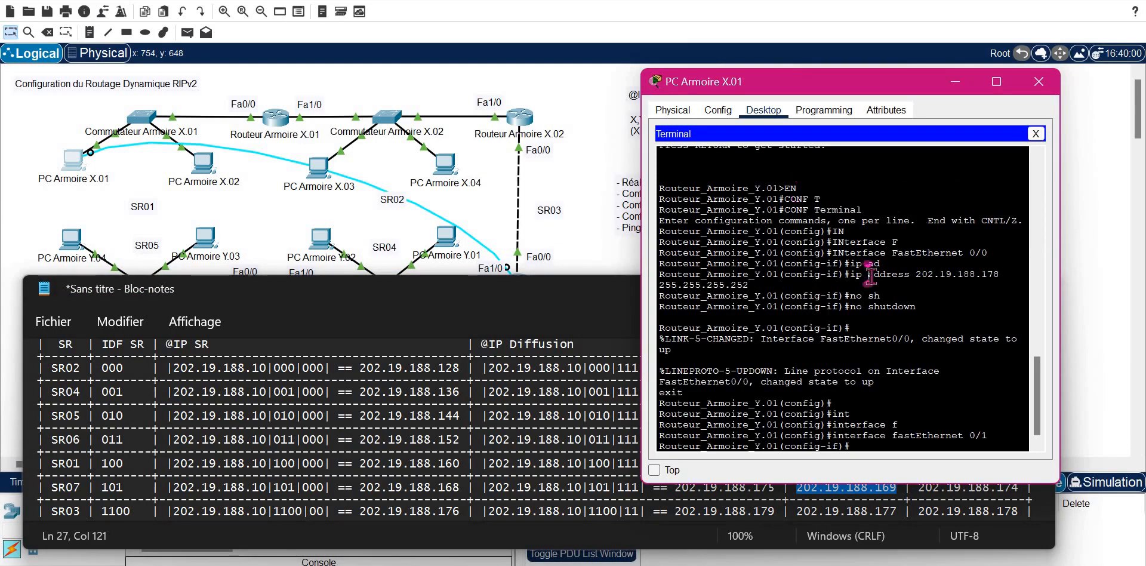
text(ip asd)
key(Tab)
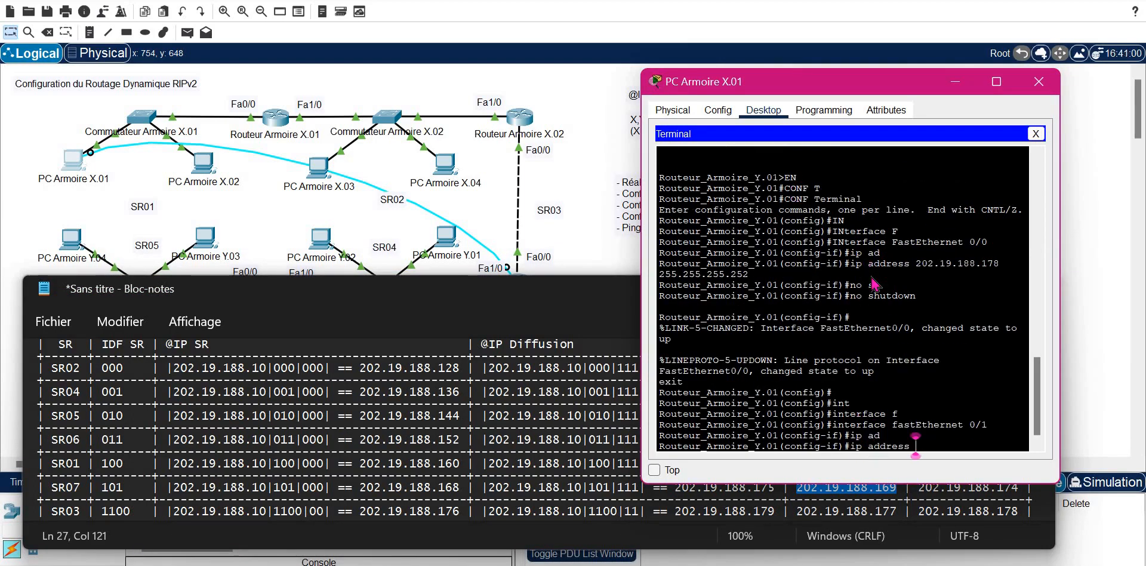
right_click(871, 276)
click(898, 308)
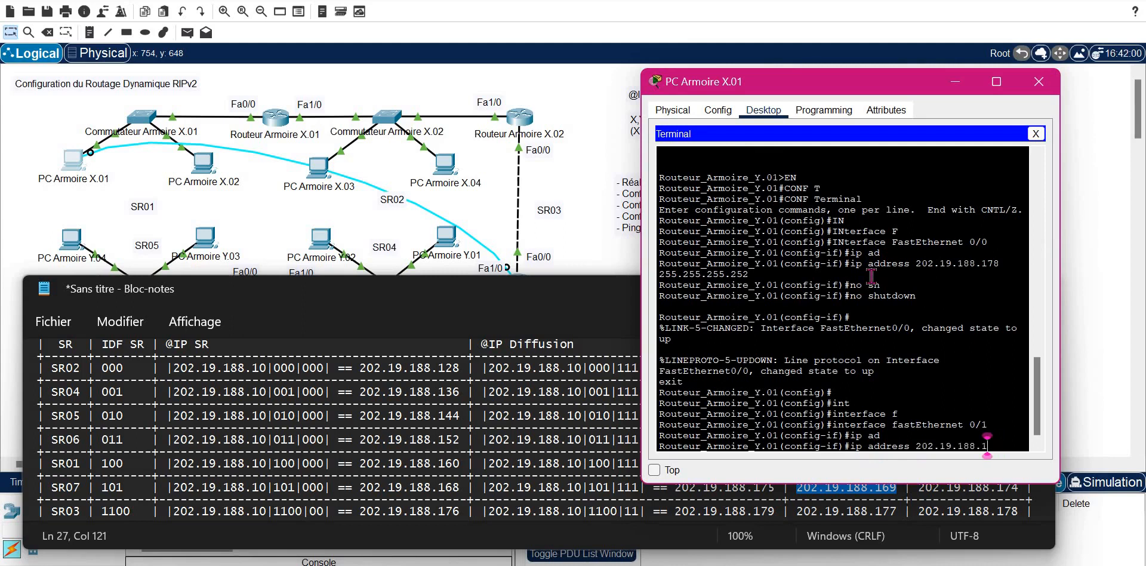
text(42 255.255.)
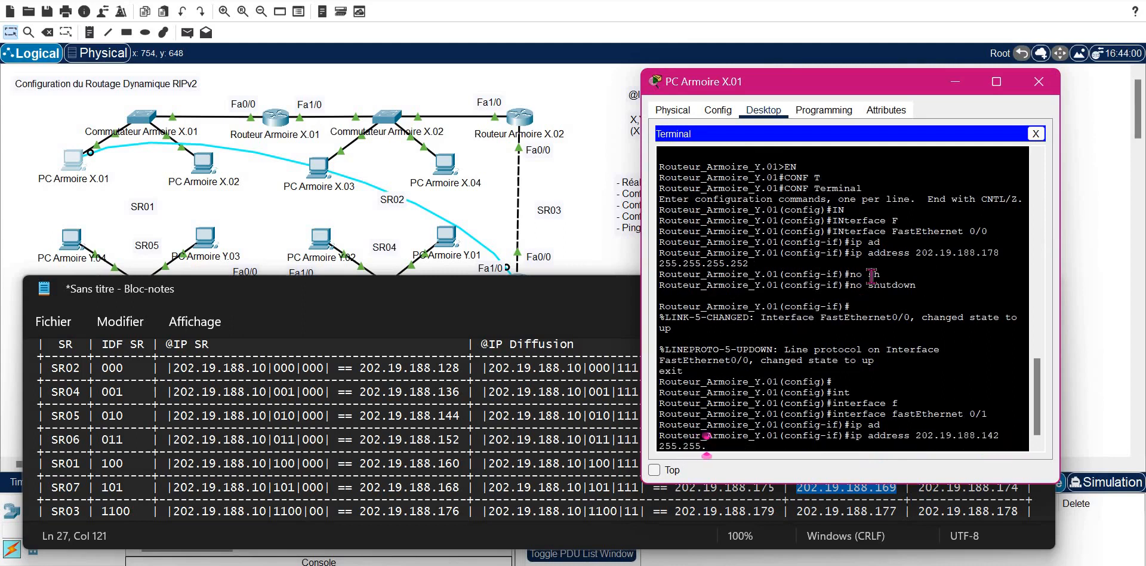
text(255.2)
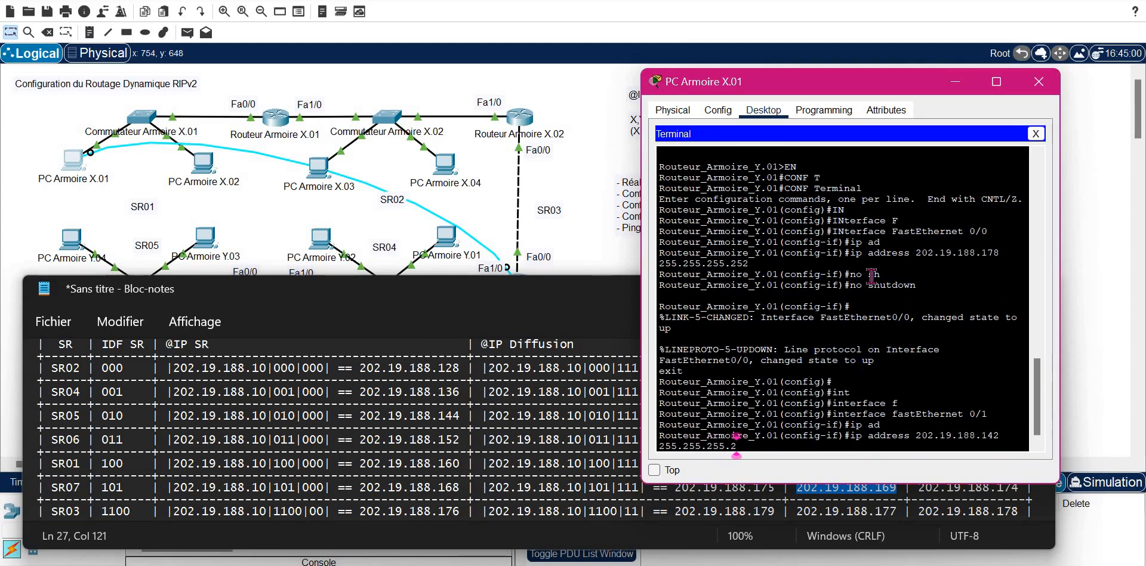
text(48)
key(Return)
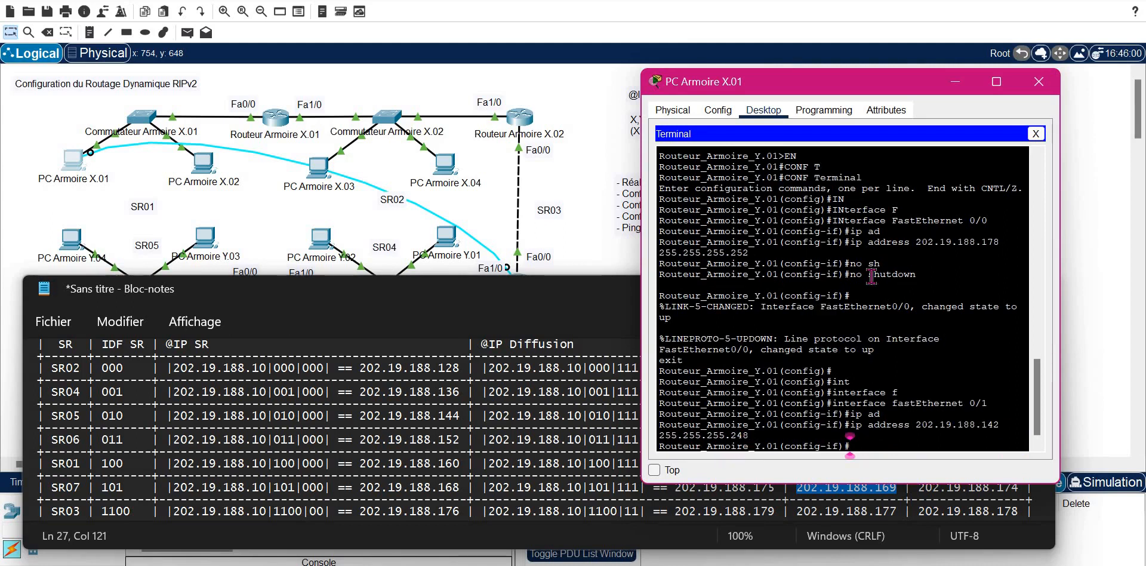
Step: Enable FastEthernet 0/1 on Routeur Armoire Y.01 with no shutdown and exit interface configuration mode
text(NO)
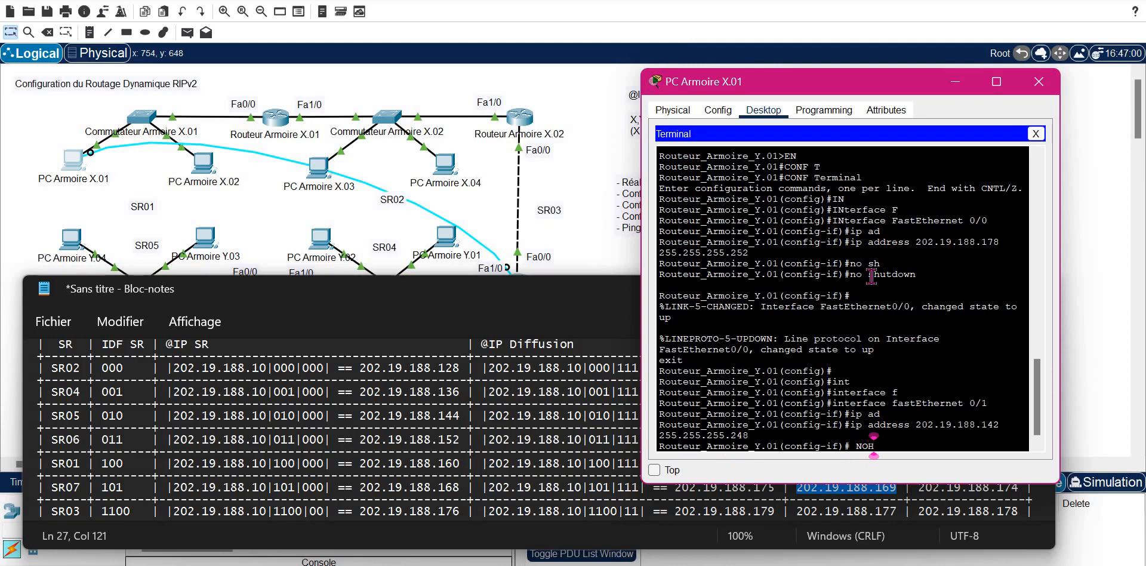
text( SH)
key(Tab)
key(Return)
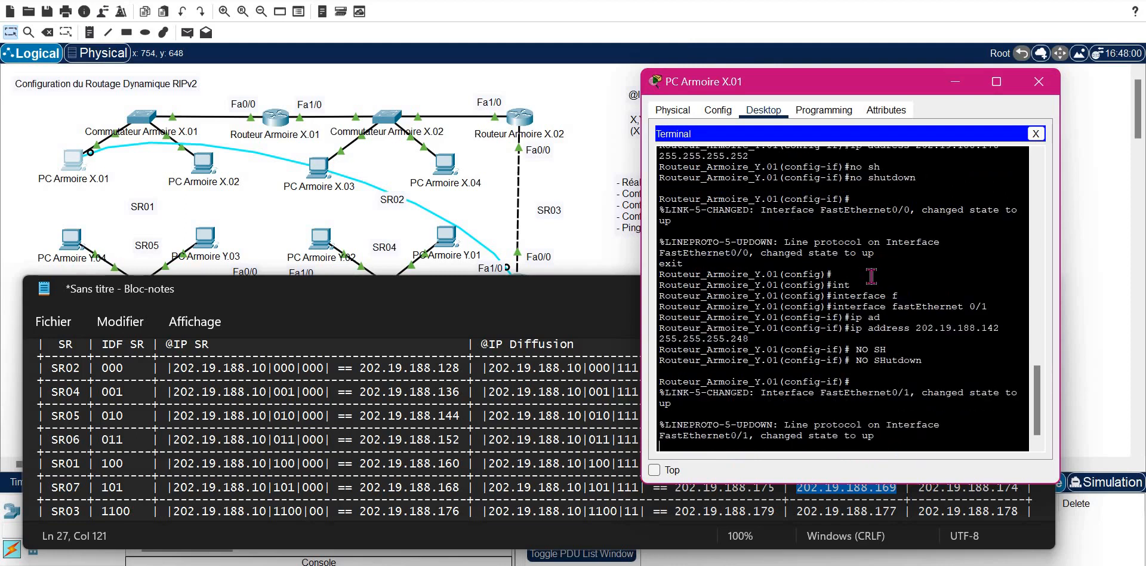
text(EXIT)
key(Return)
key(Return)
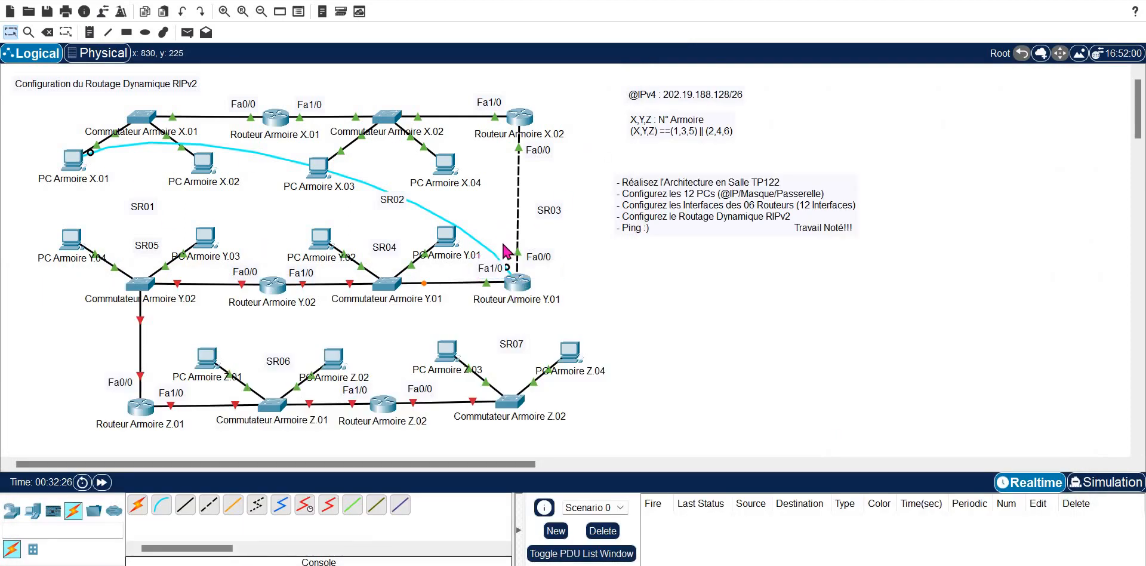
Step: Move the console cable from Routeur Armoire Y.01 to Routeur Armoire Y.02's Console port and start a new terminal session from PC Armoire X.01
click(507, 267)
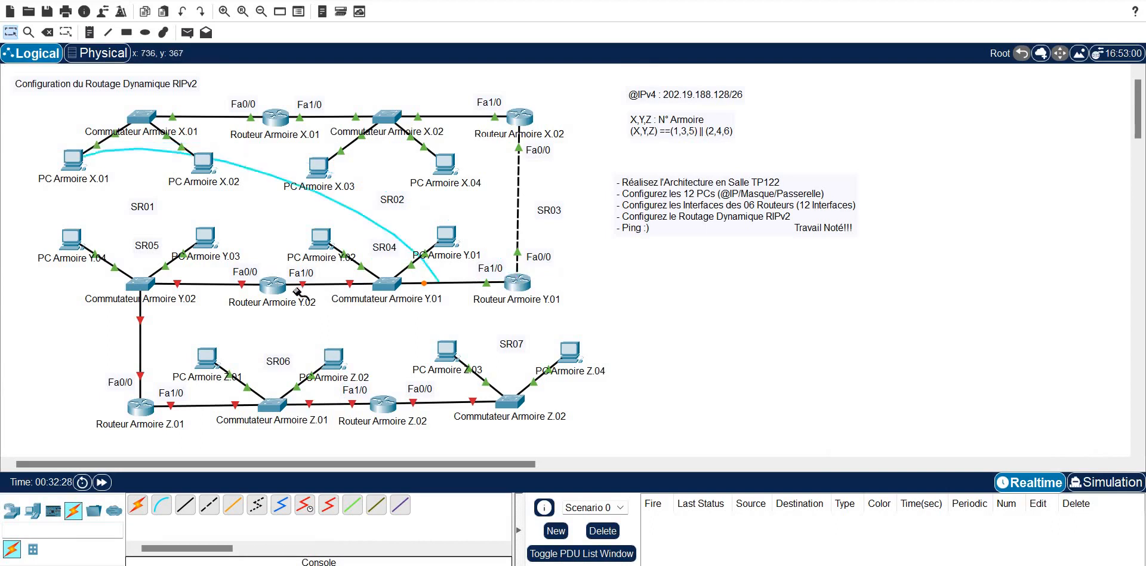
click(272, 285)
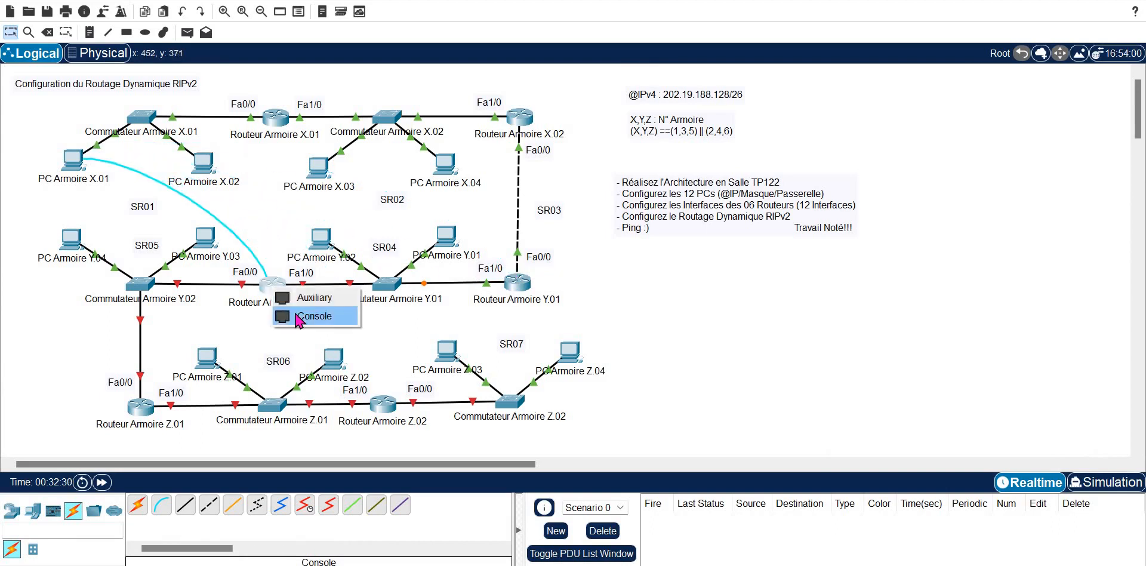
click(298, 316)
click(73, 160)
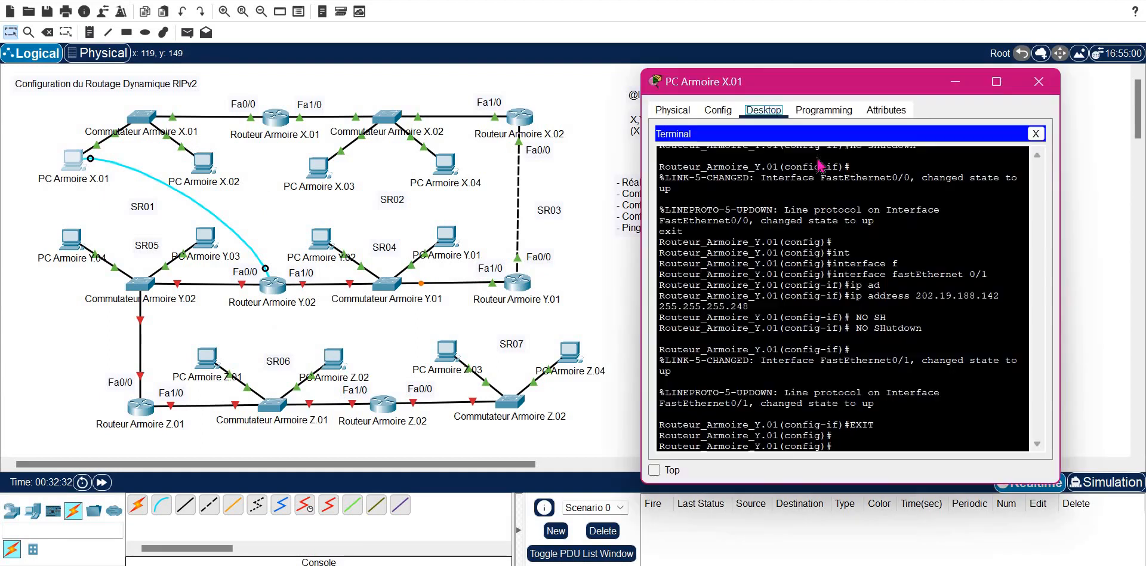
click(1036, 134)
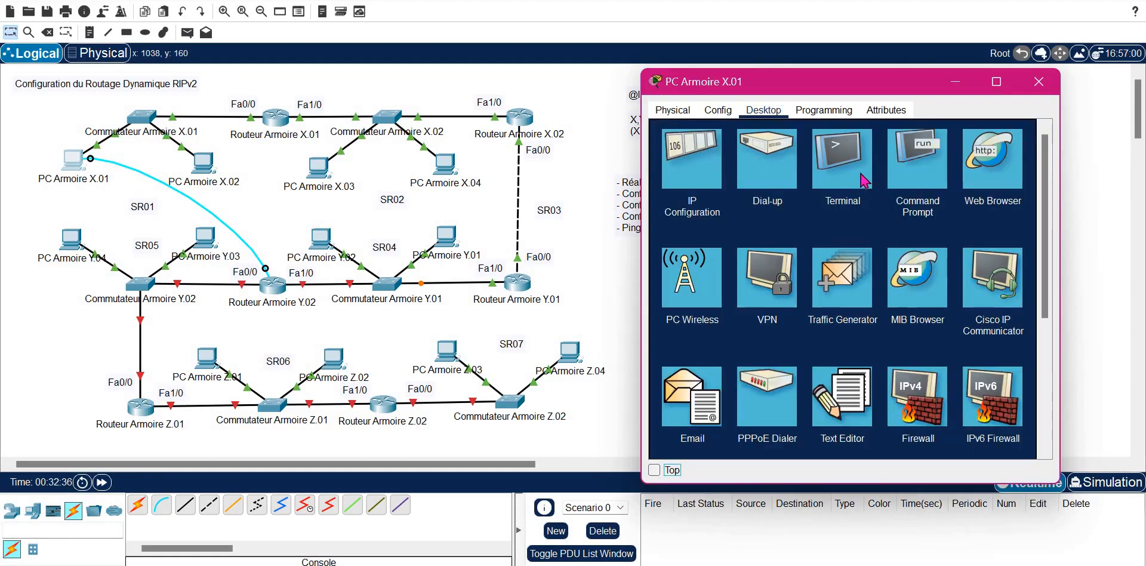
click(864, 181)
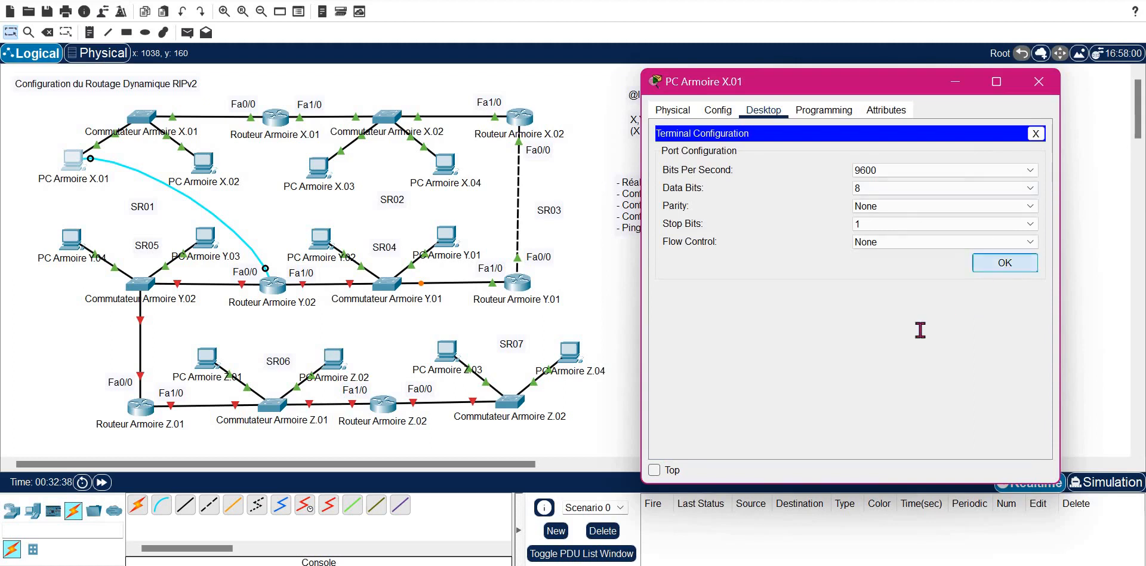
key(Return)
Step: Enter privileged mode and global configuration mode on Routeur Armoire Y.02
text(en)
key(Tab)
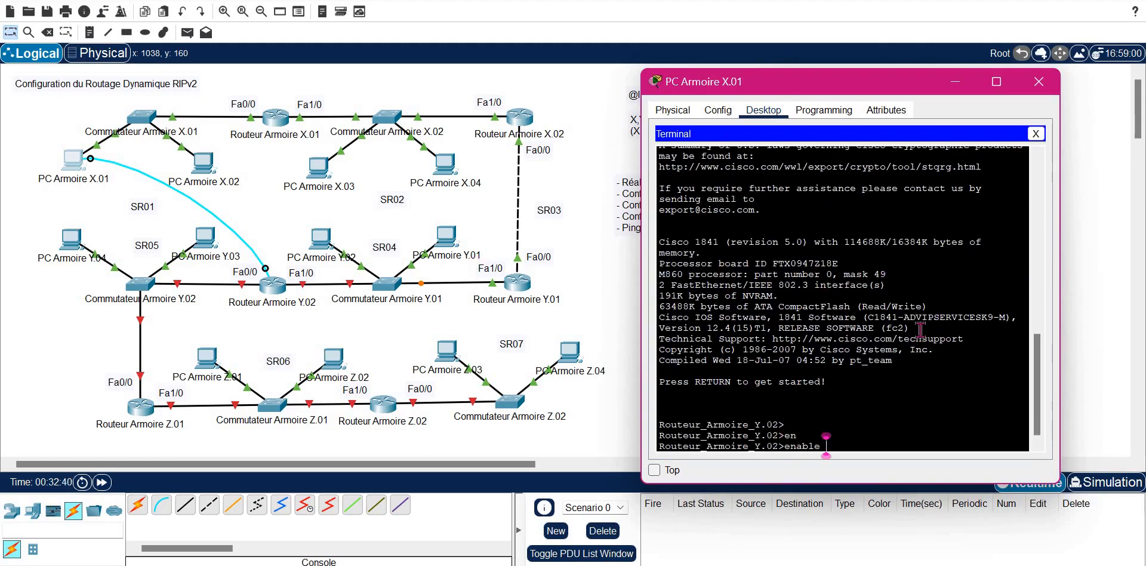
key(Return)
text(con)
key(Tab)
text(f)
key(Tab)
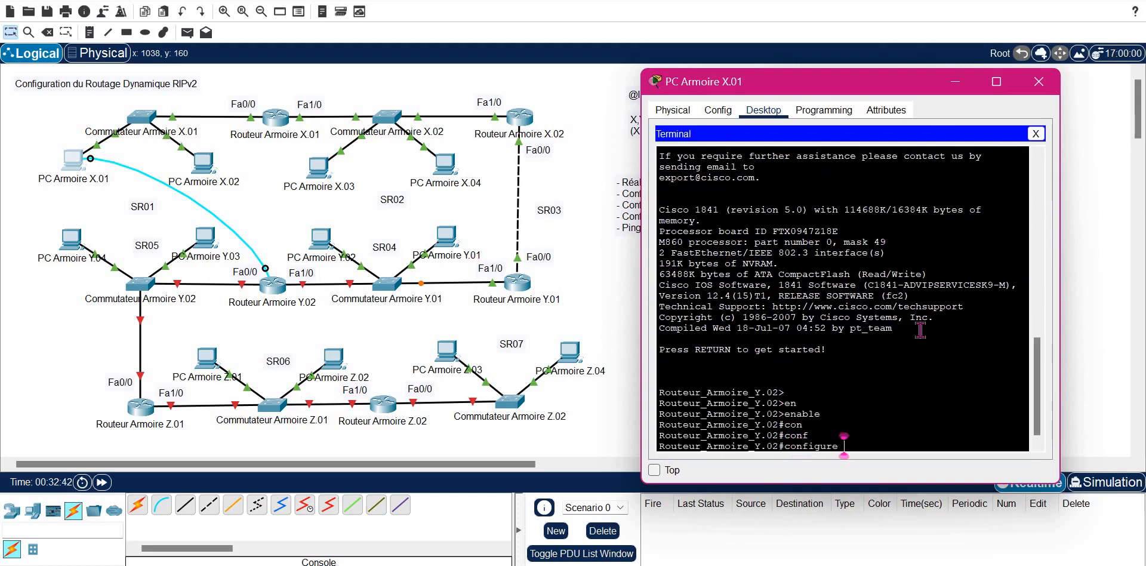
text(t)
key(Tab)
key(Return)
Step: Enter interface configuration mode for FastEthernet 0/1 on Routeur Armoire Y.02
text(int)
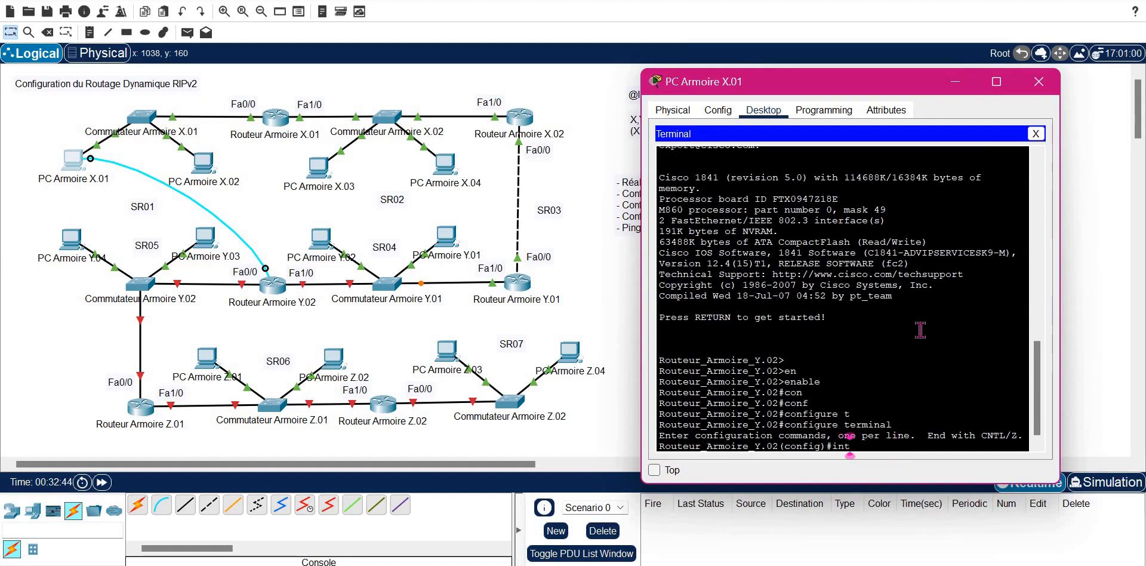
key(Tab)
text(f)
key(Tab)
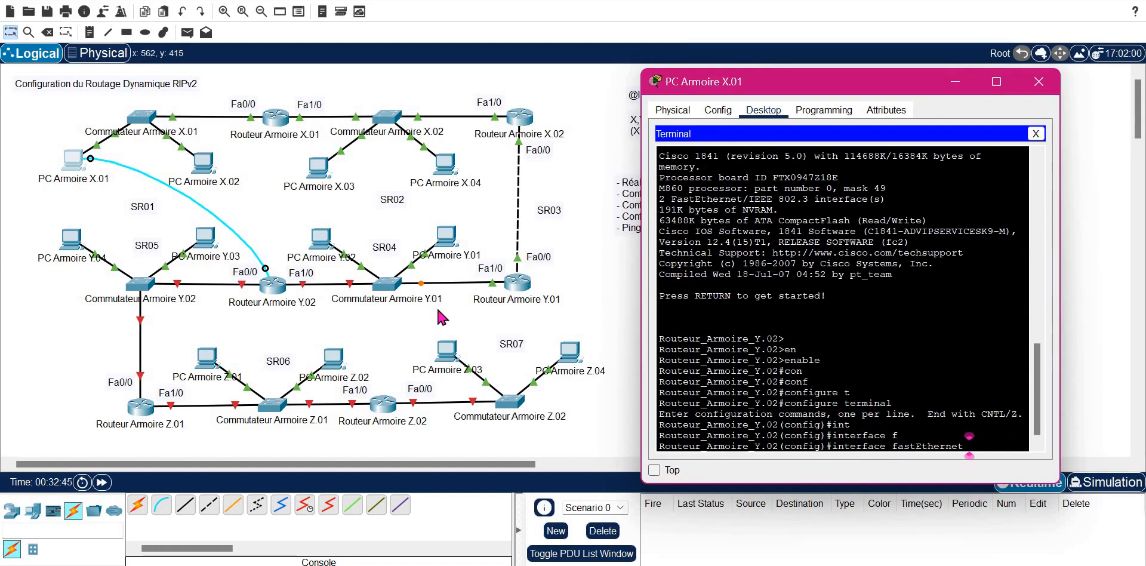
text(0/1)
key(Return)
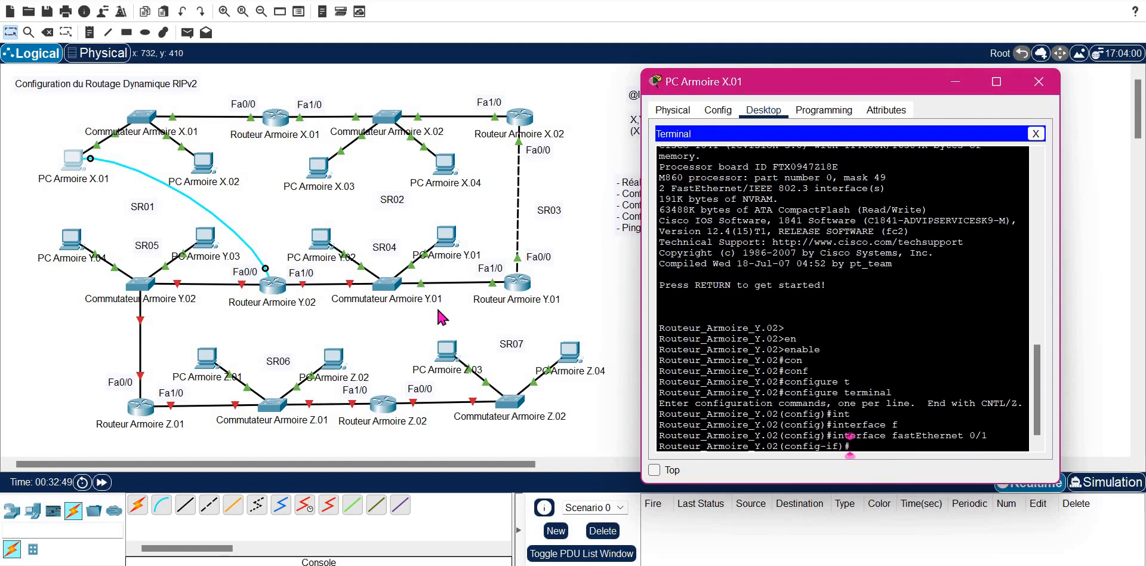
Step: Check PC Armoire Y.01's IP configuration and assign 202.19.188.141 with mask 255.255.255.248 to FastEthernet 0/1 on Routeur Armoire Y.02
text(ip ad)
key(Tab)
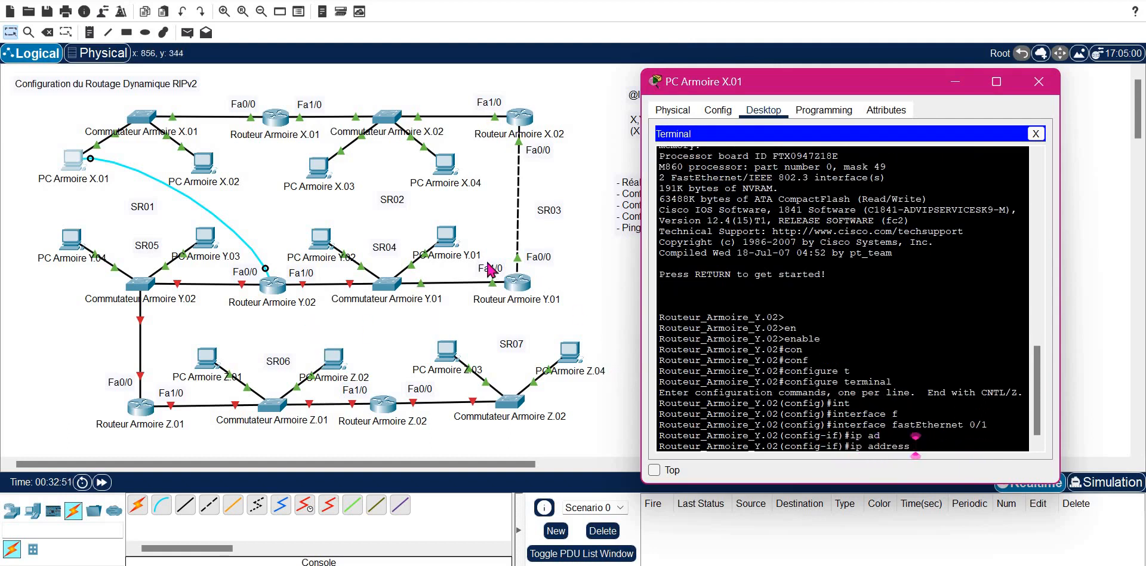
click(445, 246)
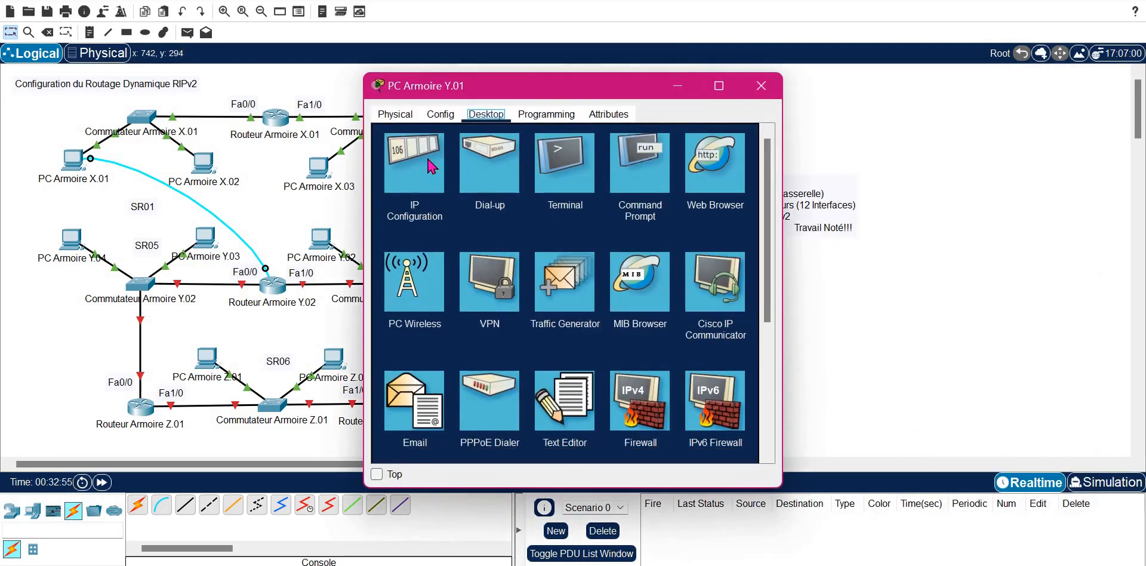
click(412, 254)
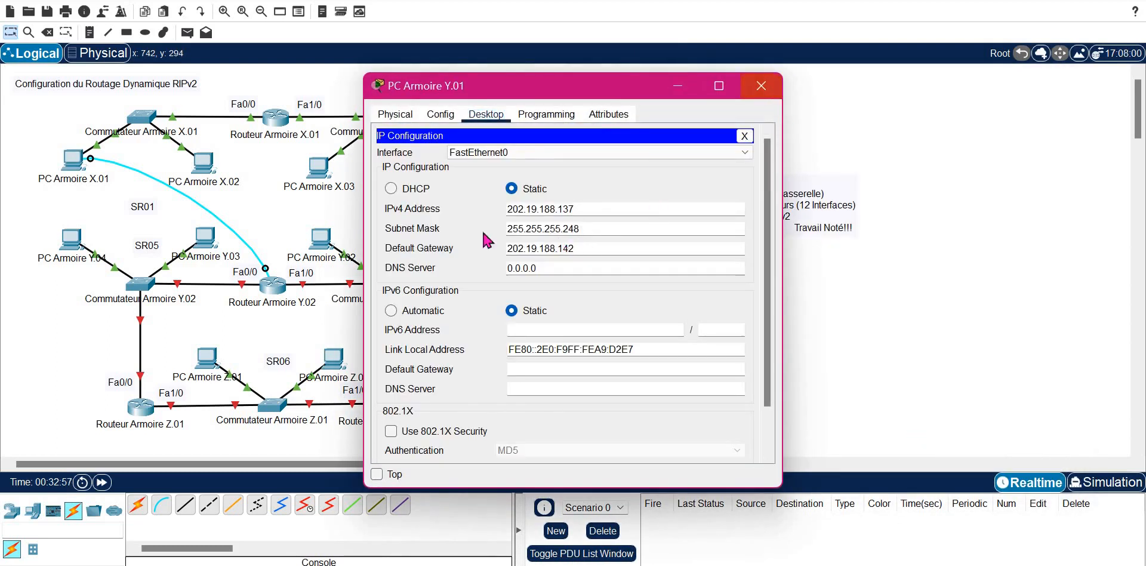
click(761, 86)
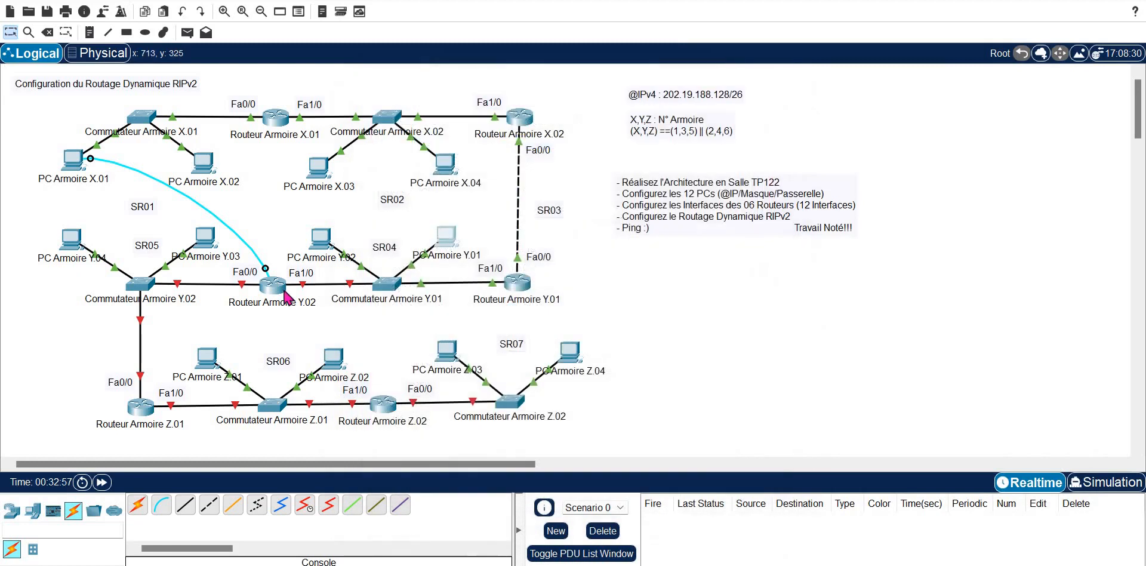
click(72, 161)
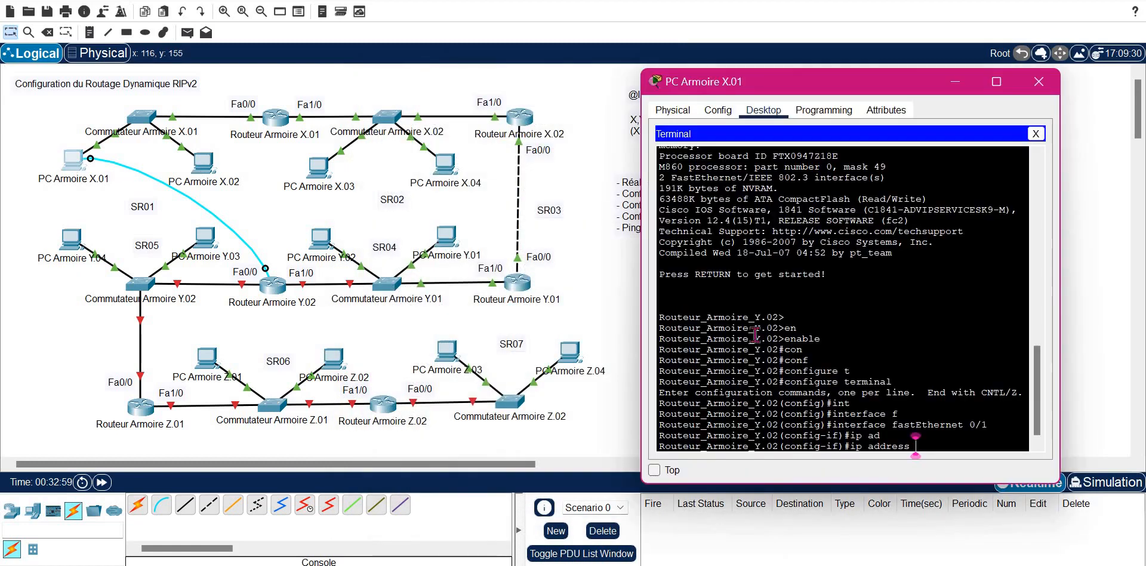
right_click(872, 349)
click(889, 379)
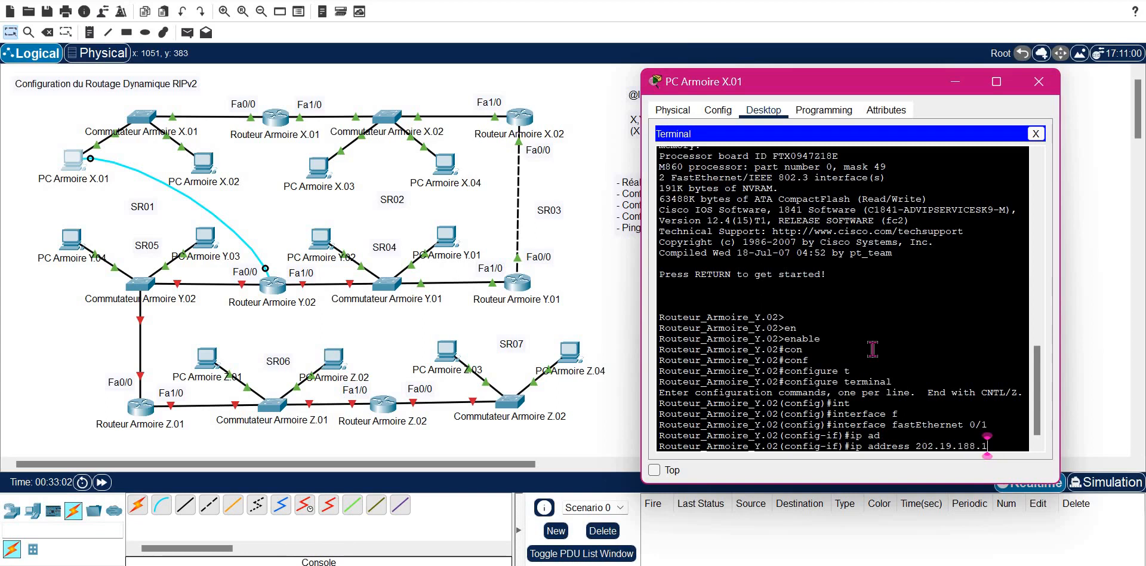
text(41 25)
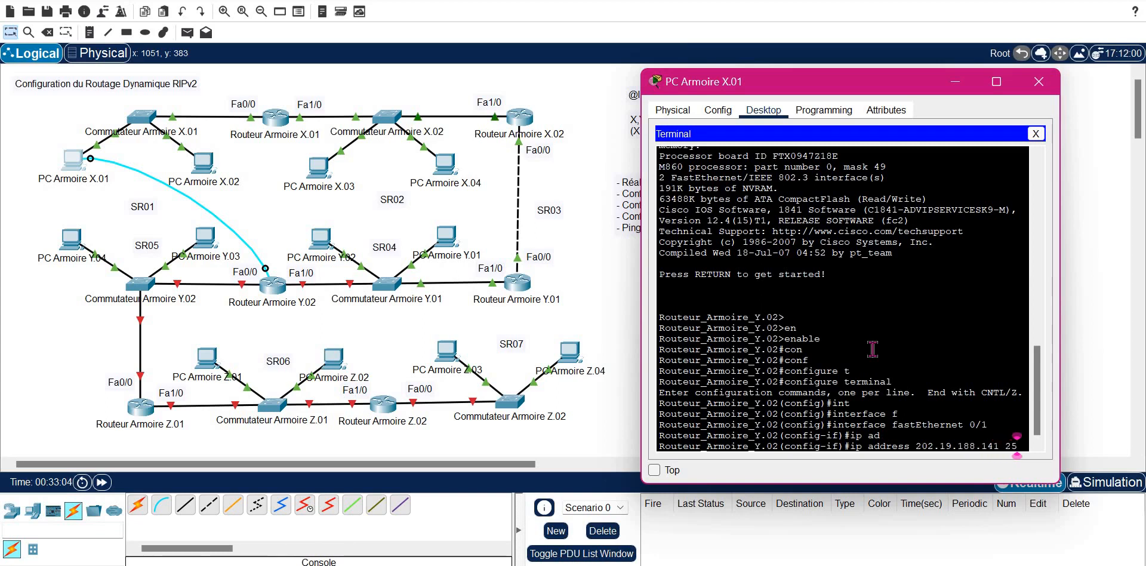
text(5.255.255.2)
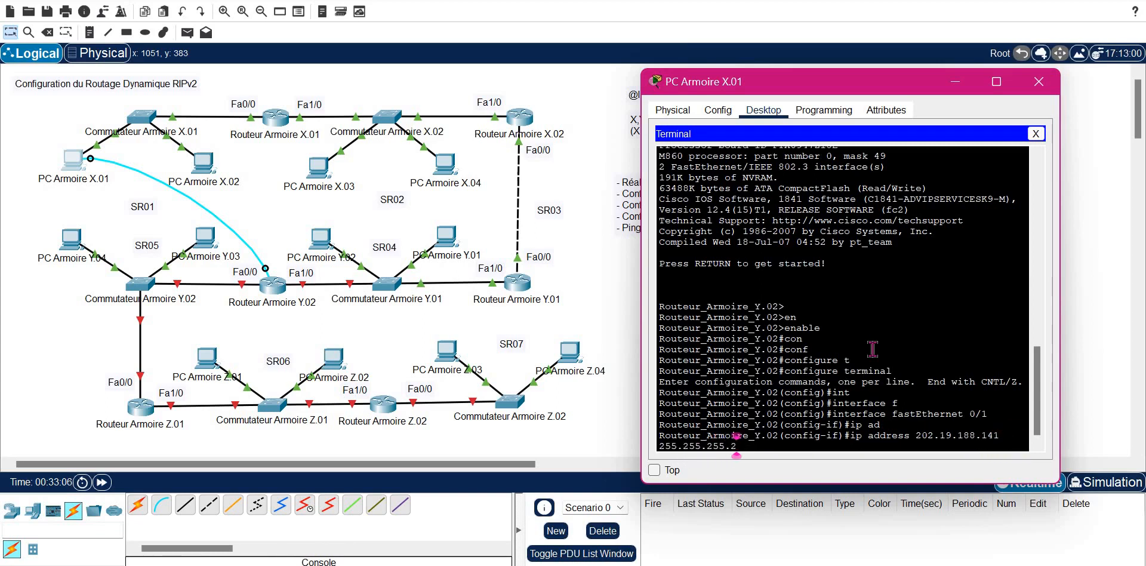
text(48)
key(Return)
Step: Enable FastEthernet 0/1 on Routeur Armoire Y.02 with no shutdown and exit interface configuration mode
text(no sh)
key(Tab)
key(Return)
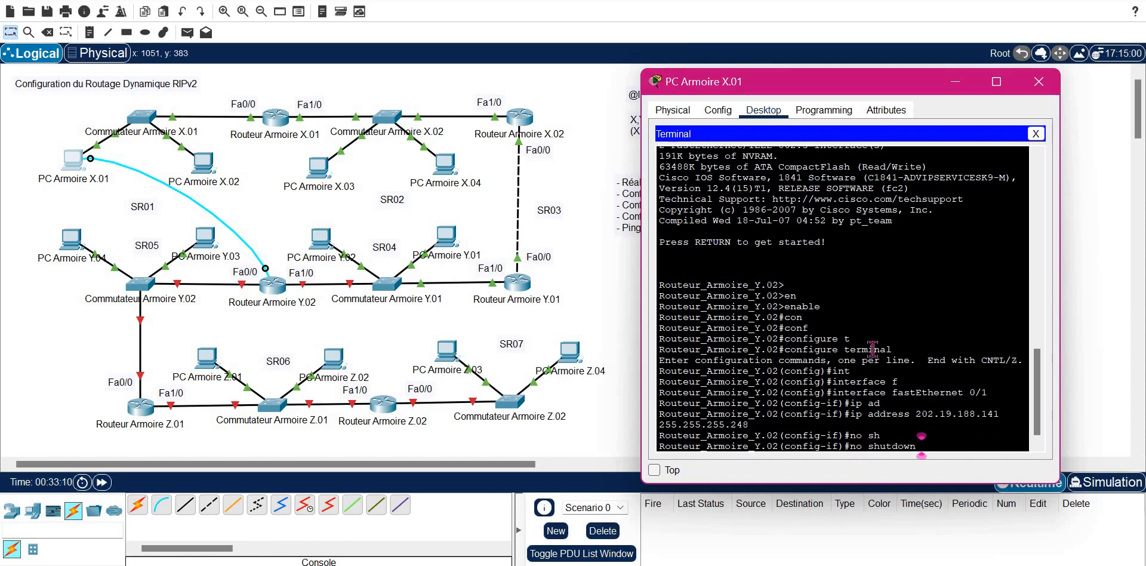
key(Return)
text(exit)
key(Return)
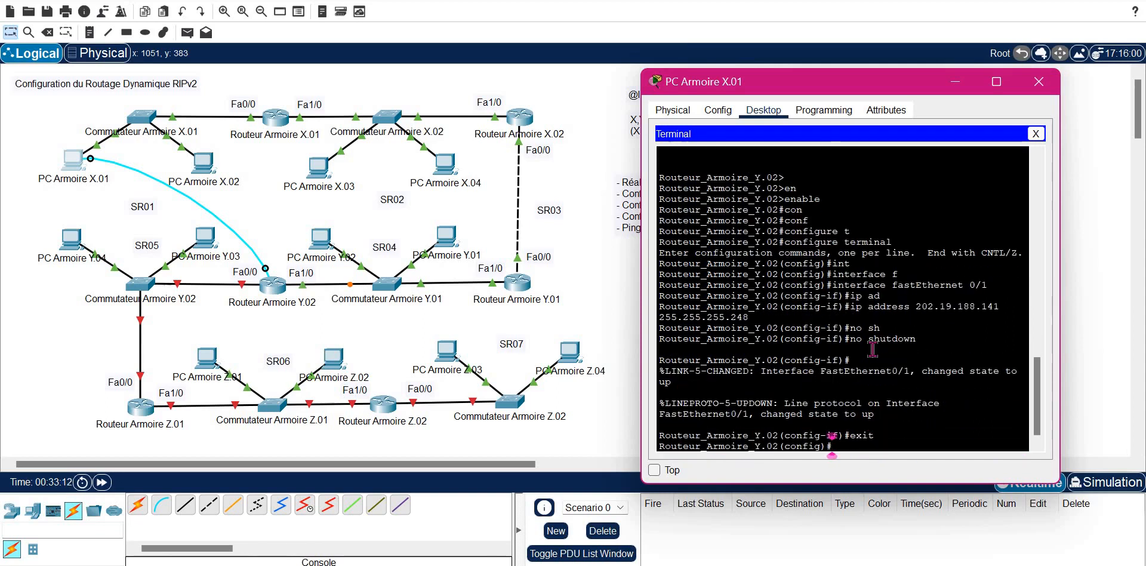
key(Return)
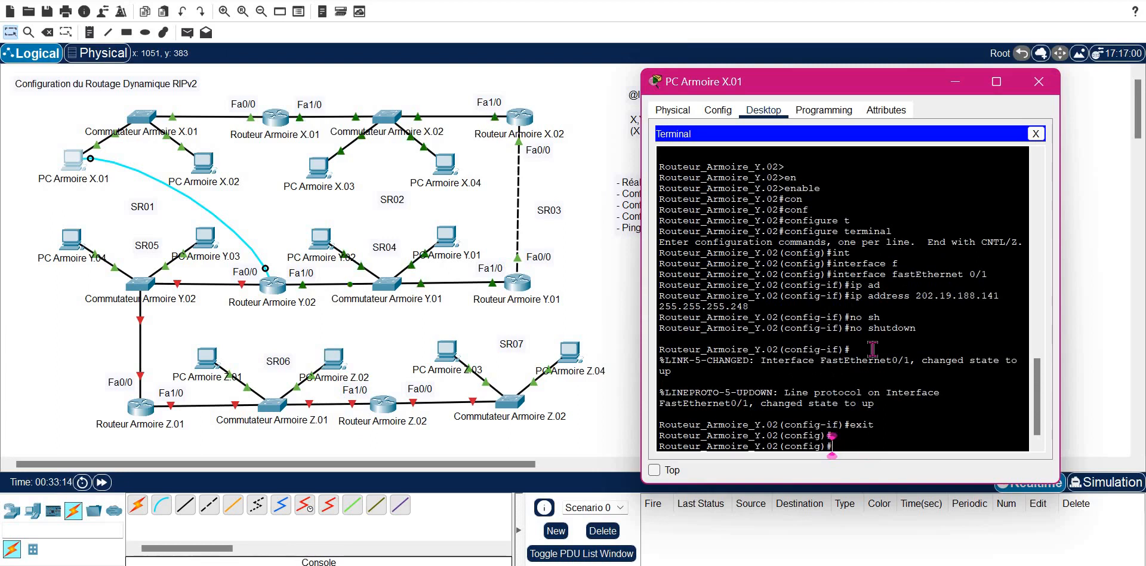
Step: Enter interface configuration mode for FastEthernet 0/0 on Routeur Armoire Y.02
text(In)
key(Tab)
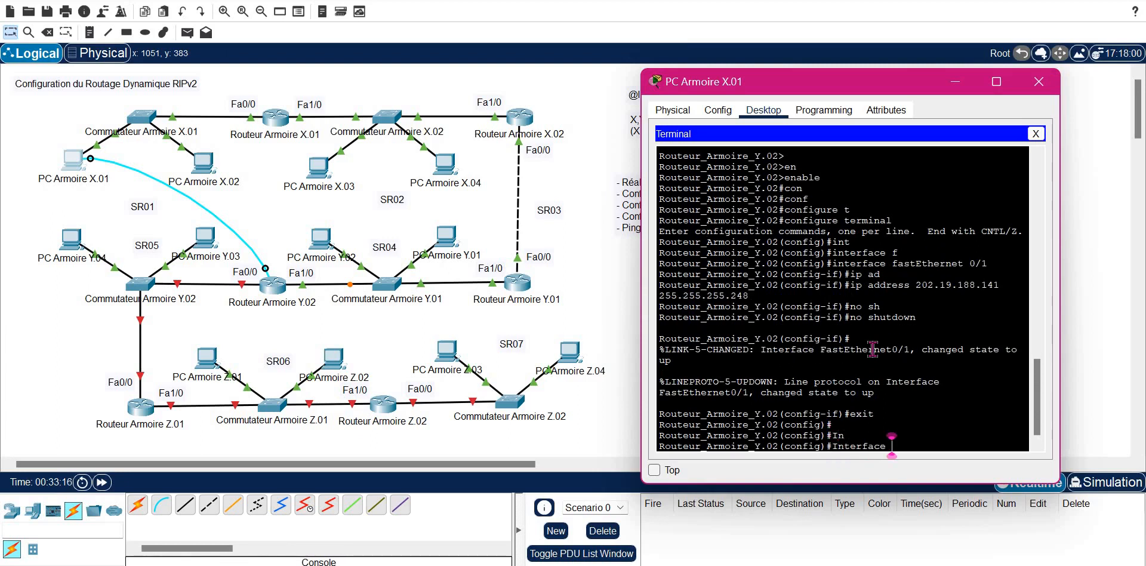
text(f)
key(Tab)
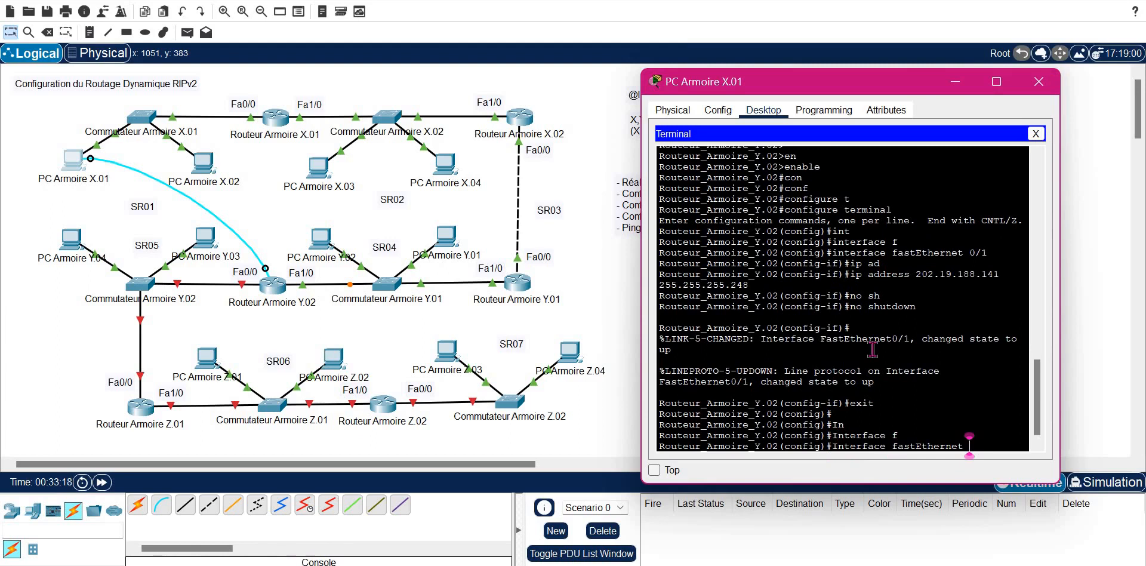
text(0/0)
key(Return)
Step: Start the ip address command for FastEthernet 0/0 and check SR05's last address in the Notepad addressing table
text(opi)
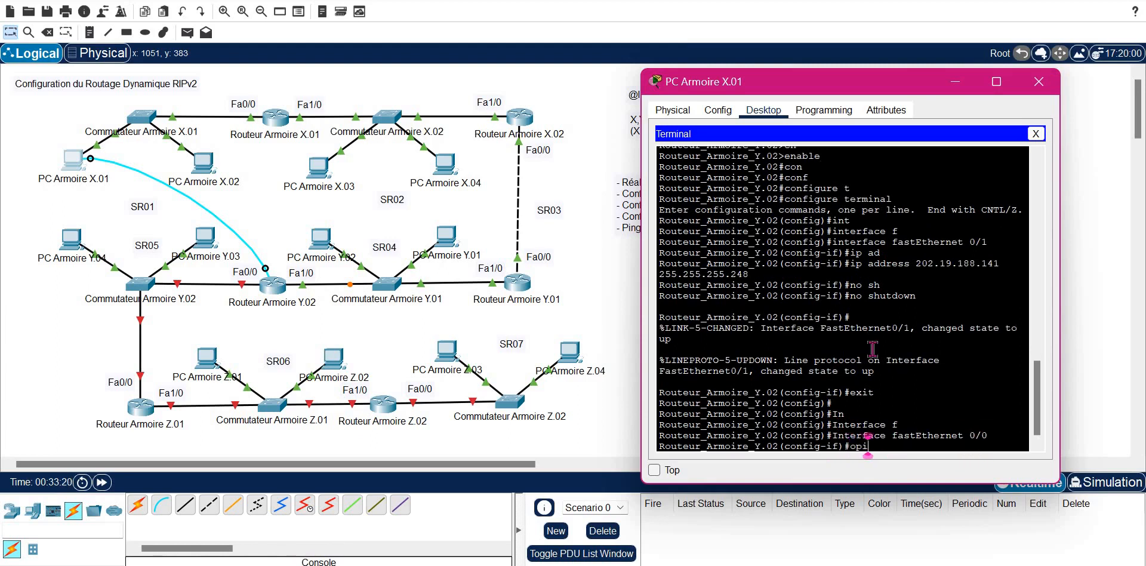
key(BackSpace)
key(BackSpace)
key(BackSpace)
text(ip ad)
key(Tab)
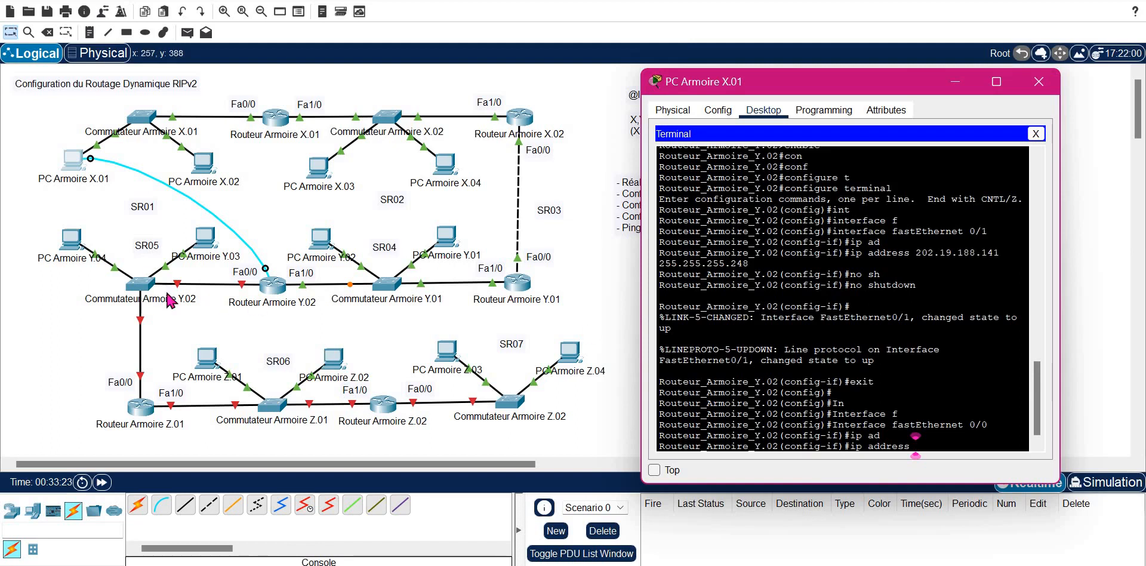
click(433, 565)
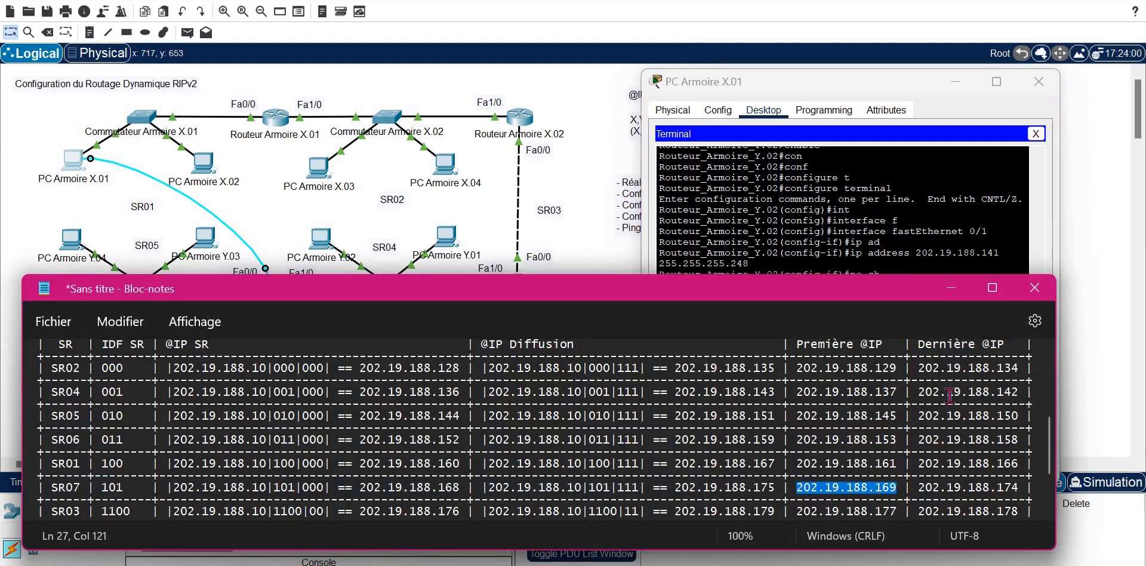
click(821, 338)
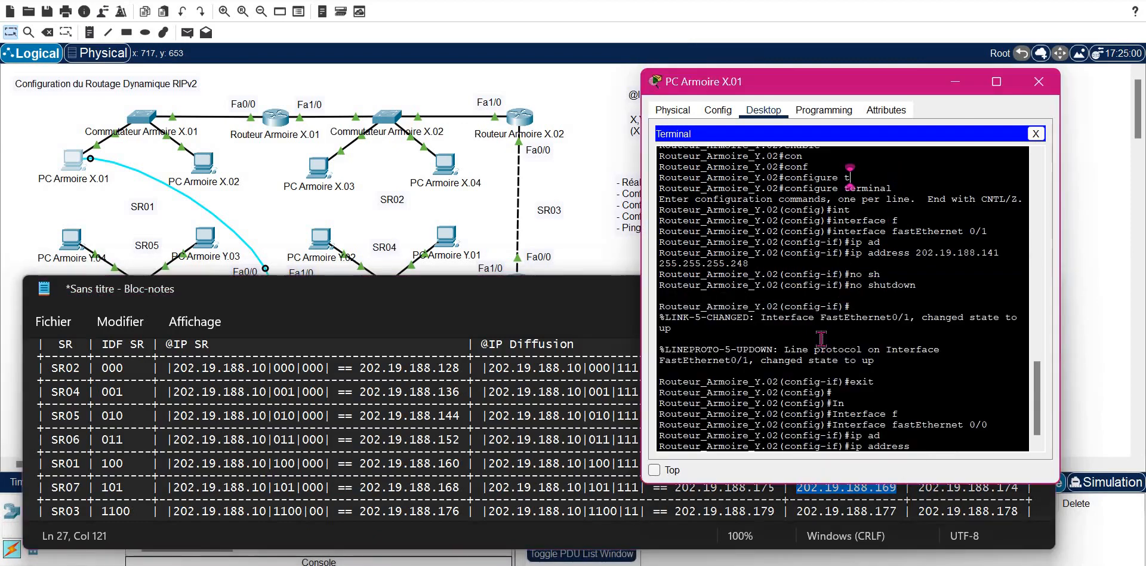
Step: Assign 202.19.188.150 with mask 255.255.255.248 to FastEthernet 0/0 on Routeur Armoire Y.02
right_click(822, 338)
click(847, 371)
key(BackSpace)
text(19.188.1)
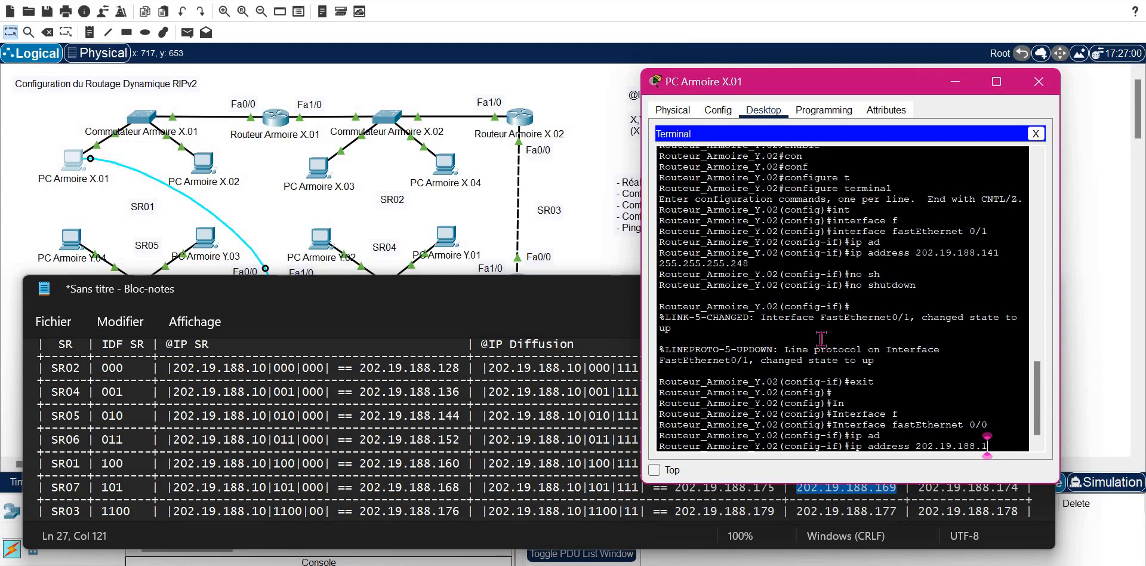
text(50)
key(Return)
key(Up)
text(255.255)
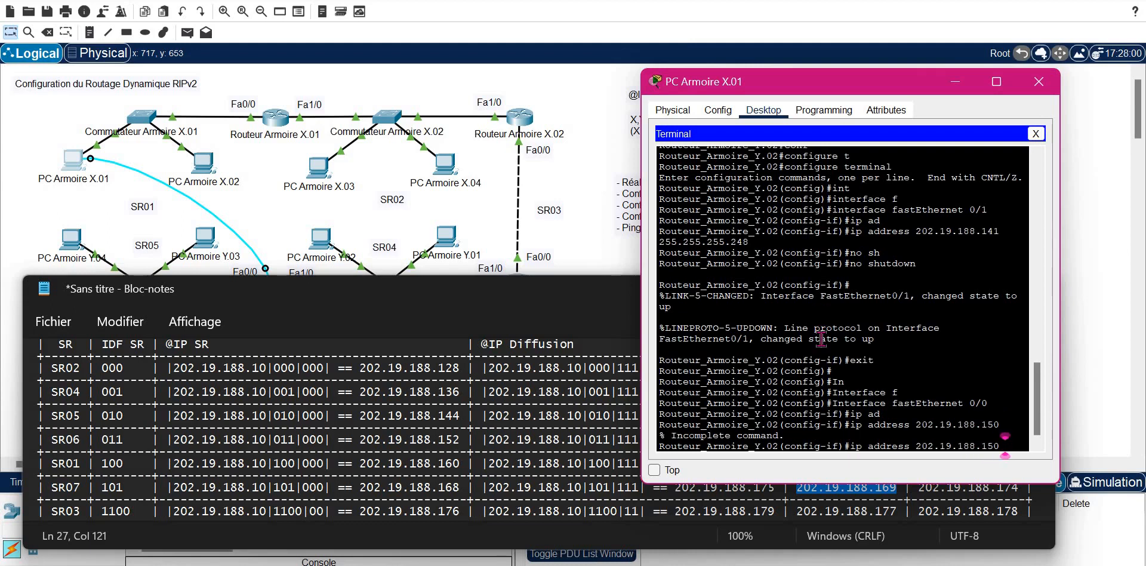
text(.255)
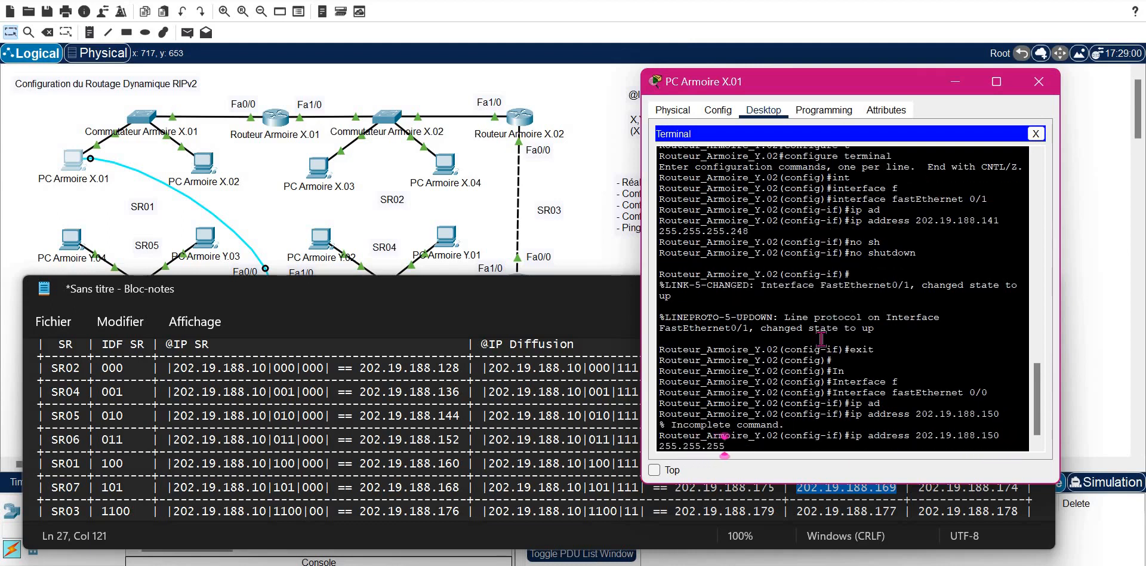
text(.248)
key(Return)
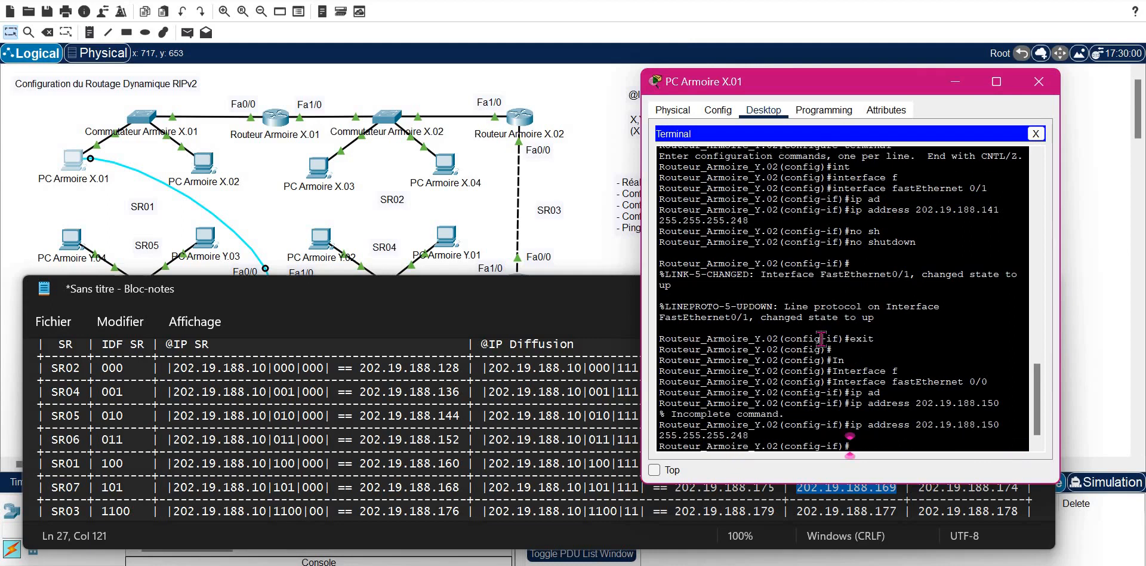
Step: Enable FastEthernet 0/0 on Routeur Armoire Y.02 with no shutdown and exit interface configuration mode
text(no sh)
key(Tab)
key(Return)
text(ex)
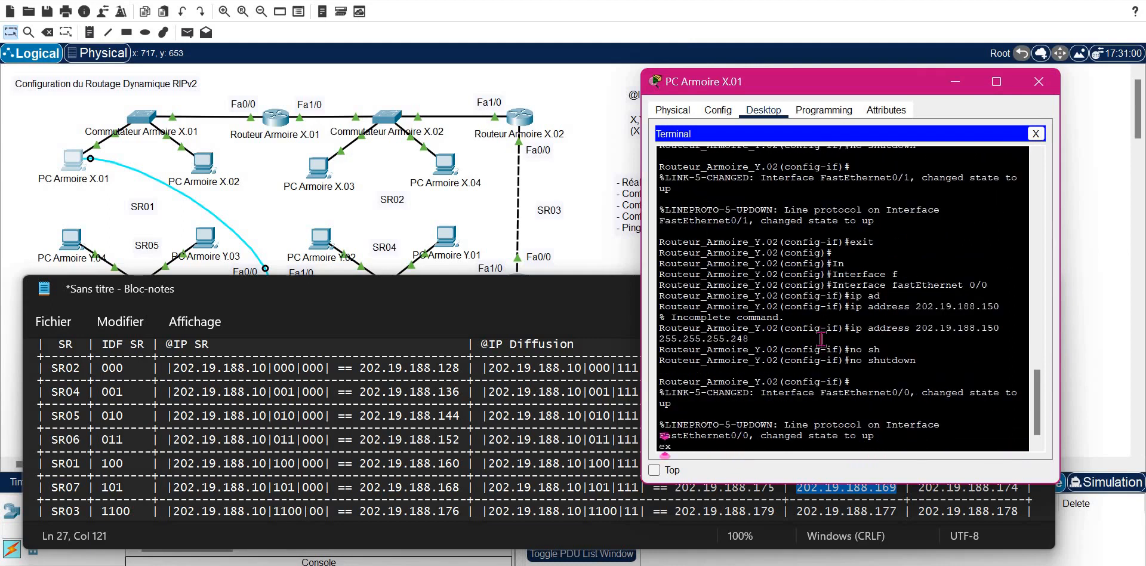
text(it)
key(Return)
key(Return)
Step: Move the console cable from Routeur Armoire Y.02 to Routeur Armoire Z.01's Console port and start a new terminal session from PC Armoire X.01
click(570, 164)
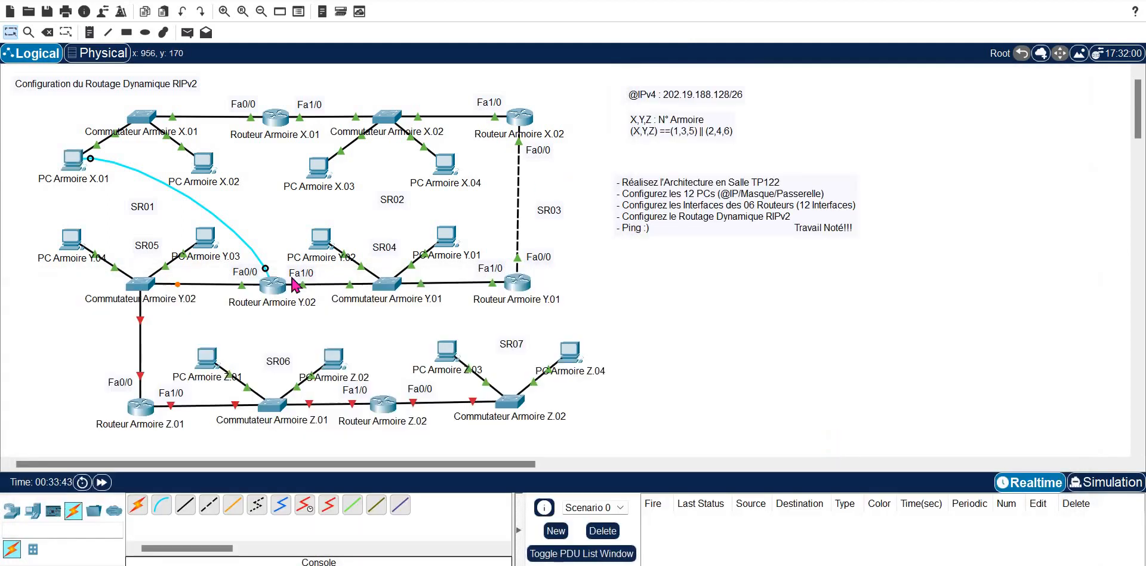
click(144, 404)
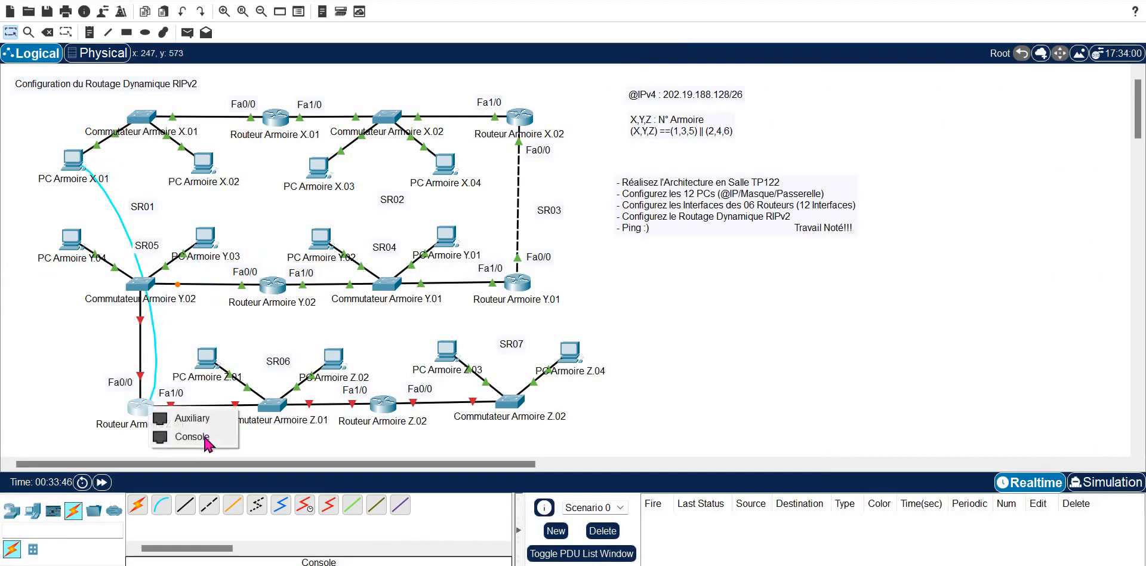
click(179, 439)
click(75, 162)
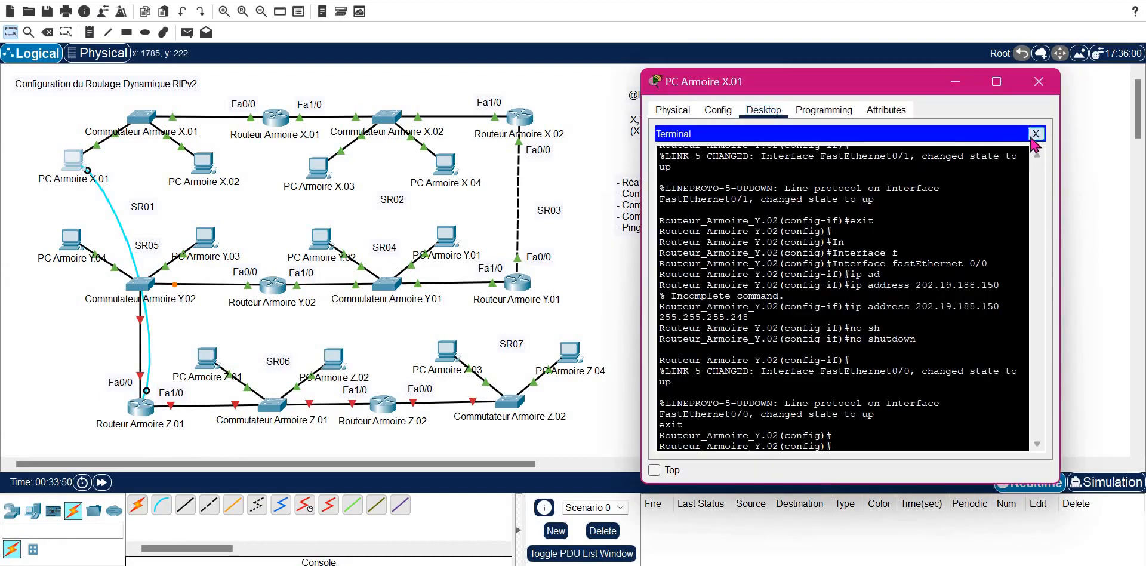
click(1036, 135)
click(841, 199)
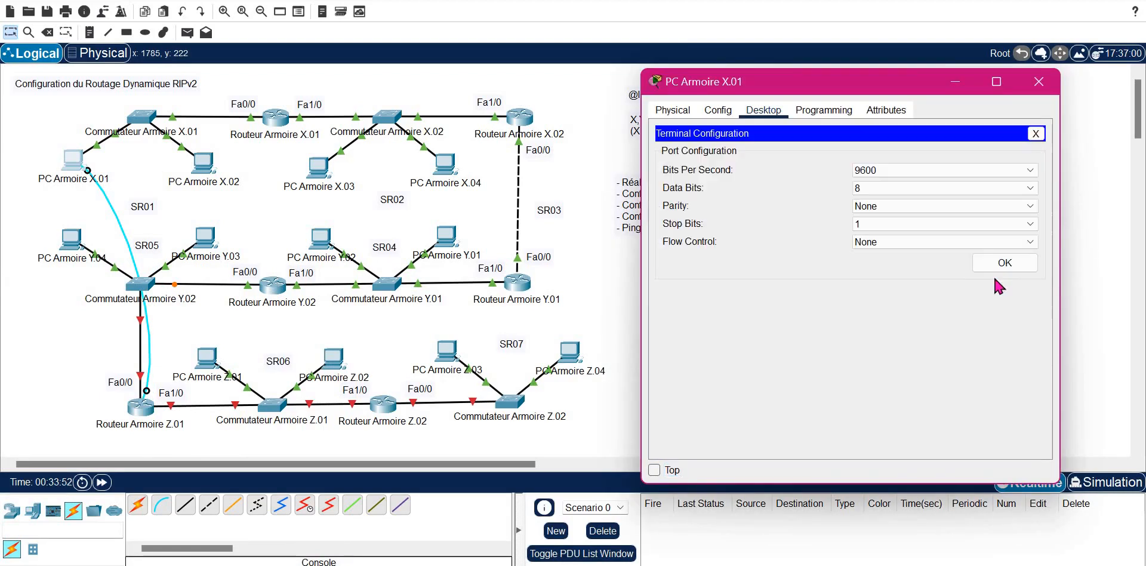
key(Return)
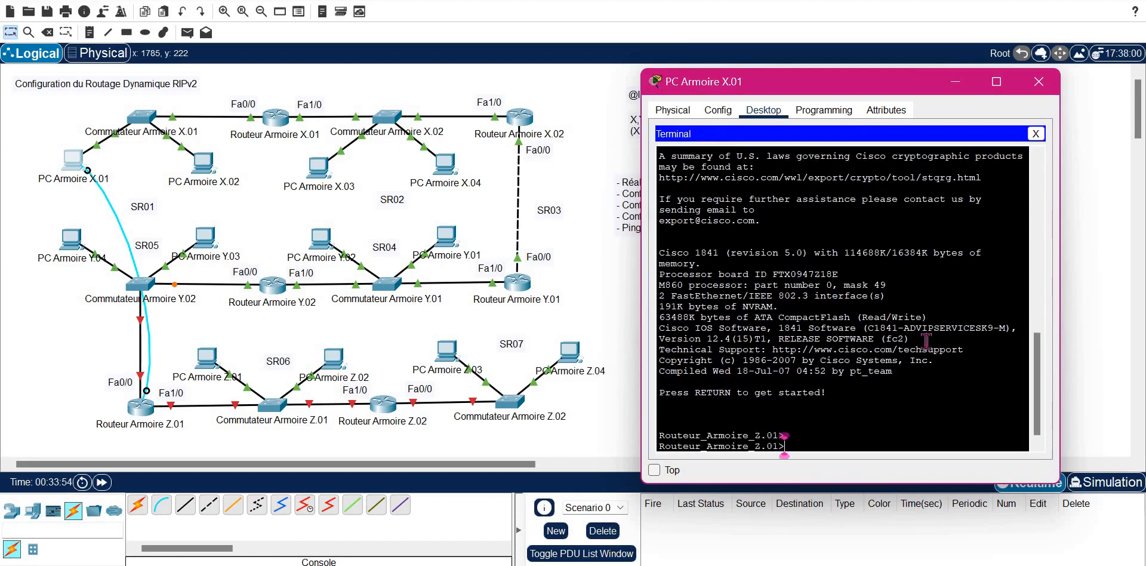
Step: Enter privileged mode and global configuration mode on Routeur Armoire Z.01
text(en)
key(Tab)
key(Return)
text(conf)
key(Tab)
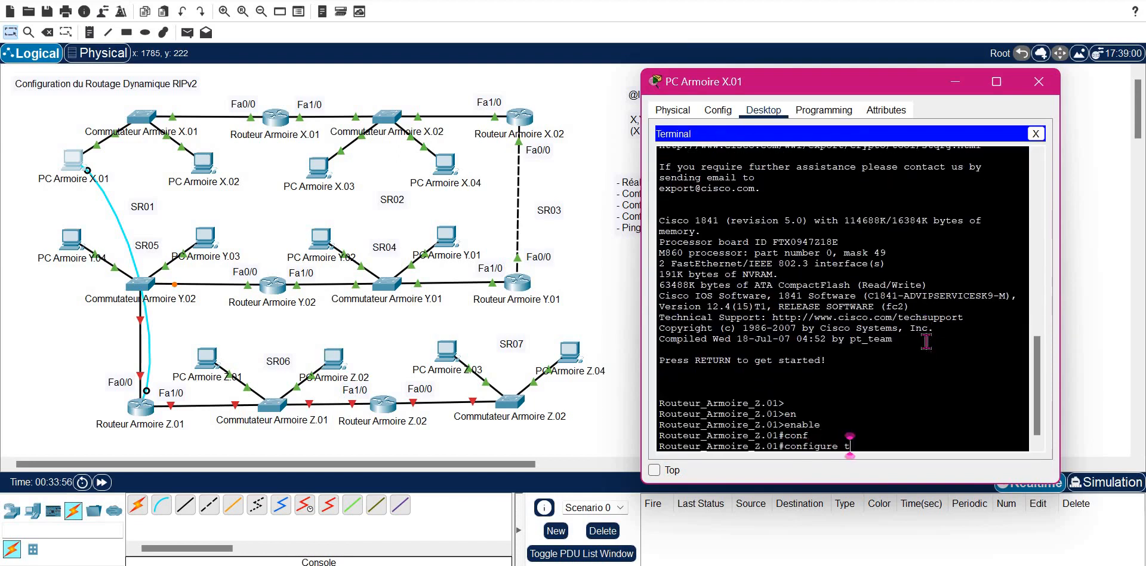
text(t)
key(Tab)
key(Return)
Step: Enter interface configuration mode for FastEthernet 0/0 on Routeur Armoire Z.01
text(int)
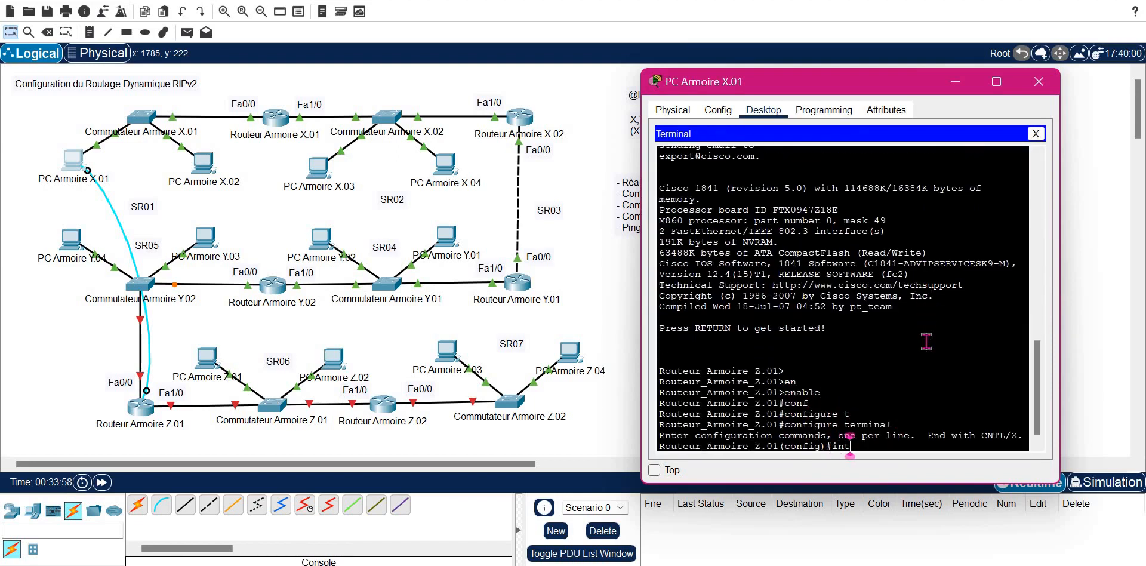
key(Tab)
text(f)
key(Tab)
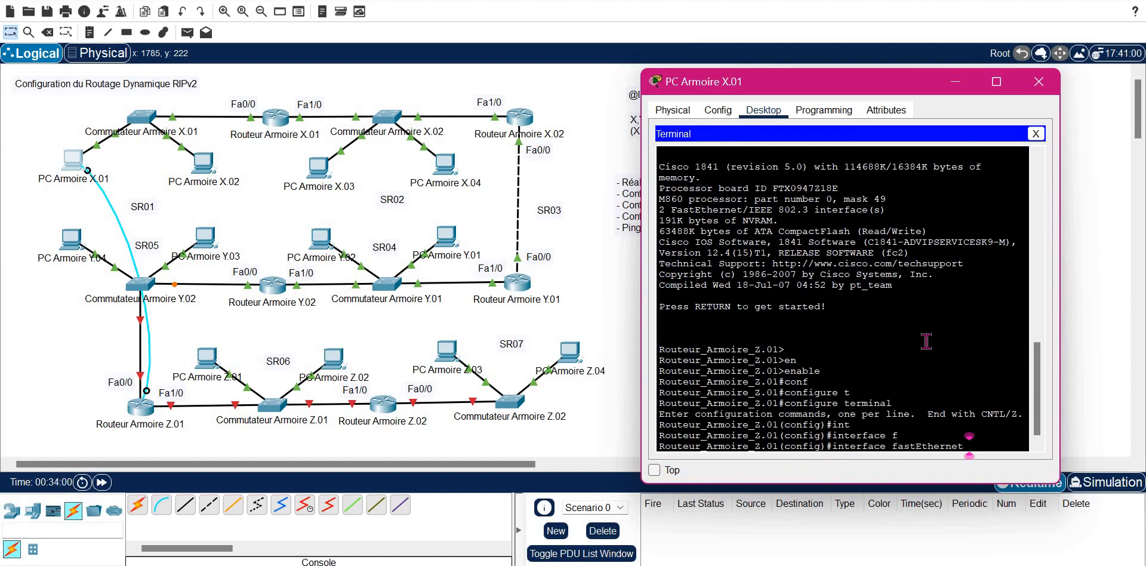
text(0/0)
key(Return)
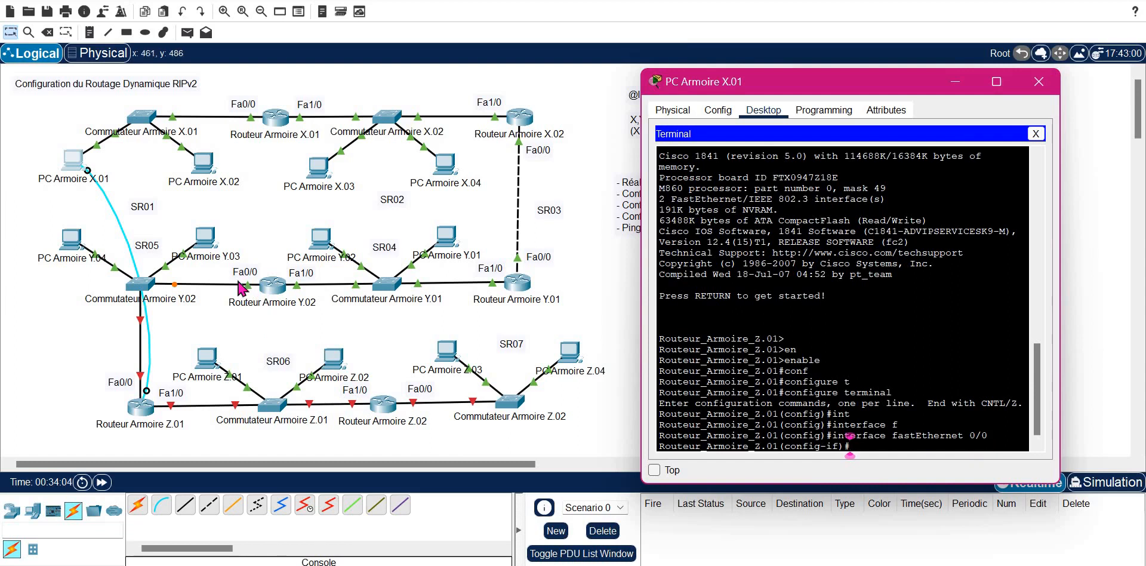
Step: Assign IP address 202.19.188.149 with mask 255.255.255.248 to FastEthernet 0/0 on Routeur Armoire Z.01
text(ip ad)
key(Tab)
right_click(836, 357)
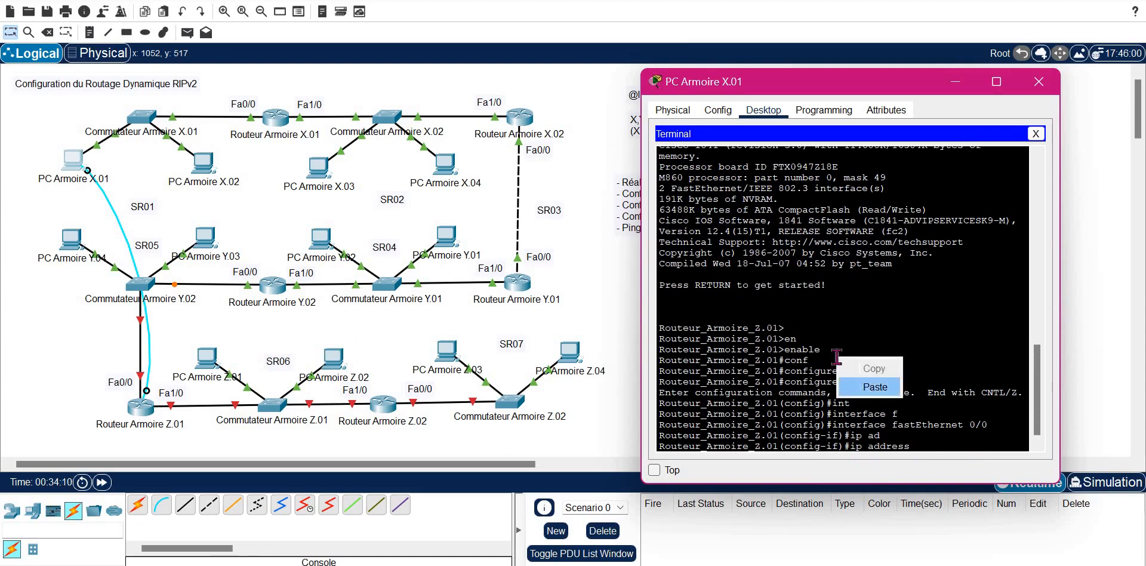
key(Return)
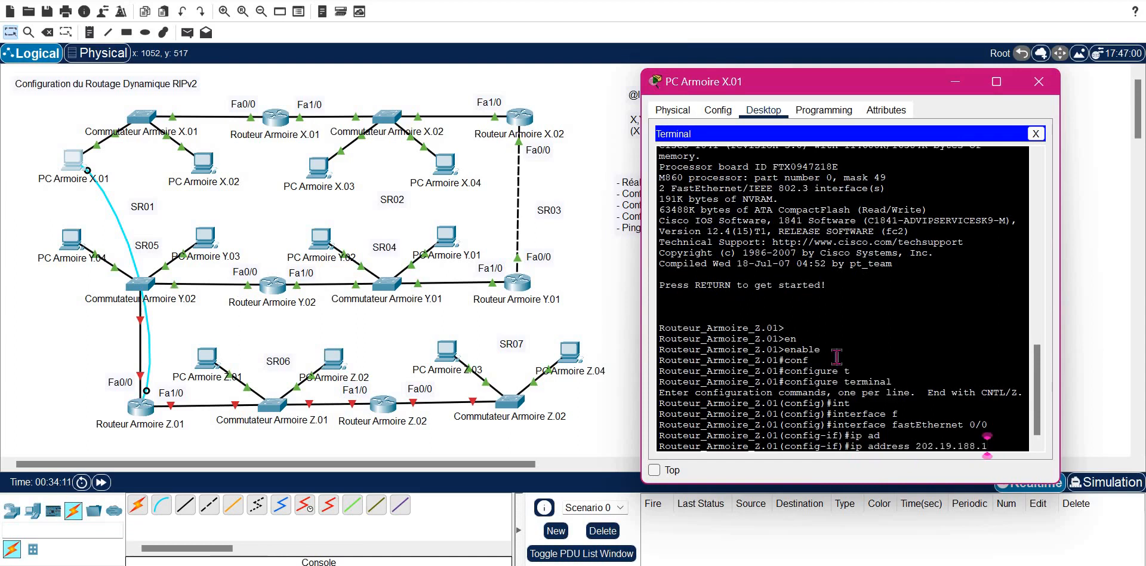
text(49 2)
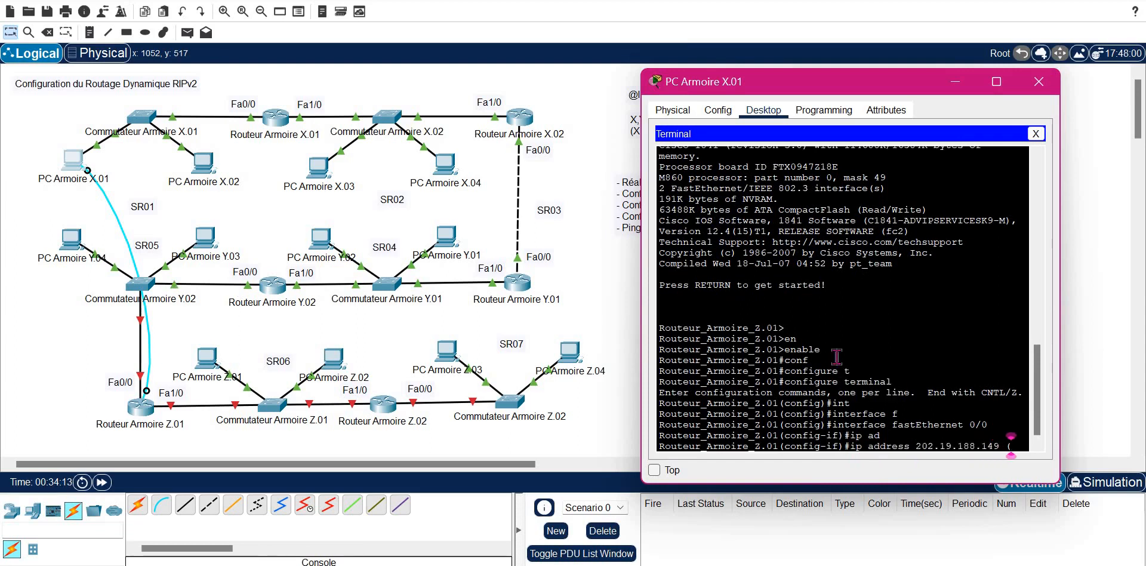
text((;()
key(BackSpace)
key(BackSpace)
key(BackSpace)
key(BackSpace)
key(BackSpace)
key(BackSpace)
key(BackSpace)
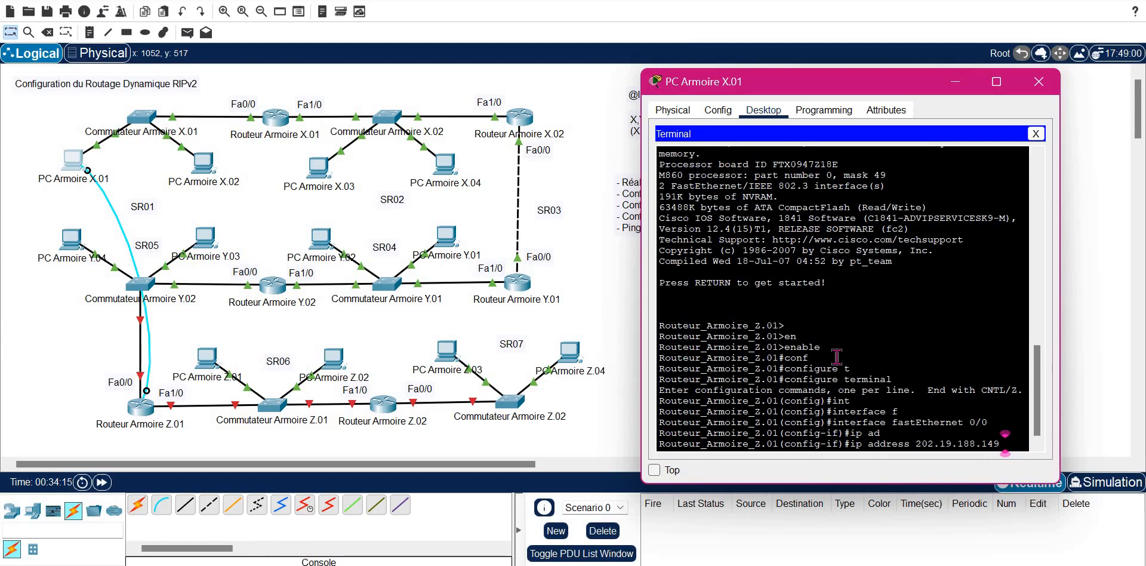
text(255.255.)
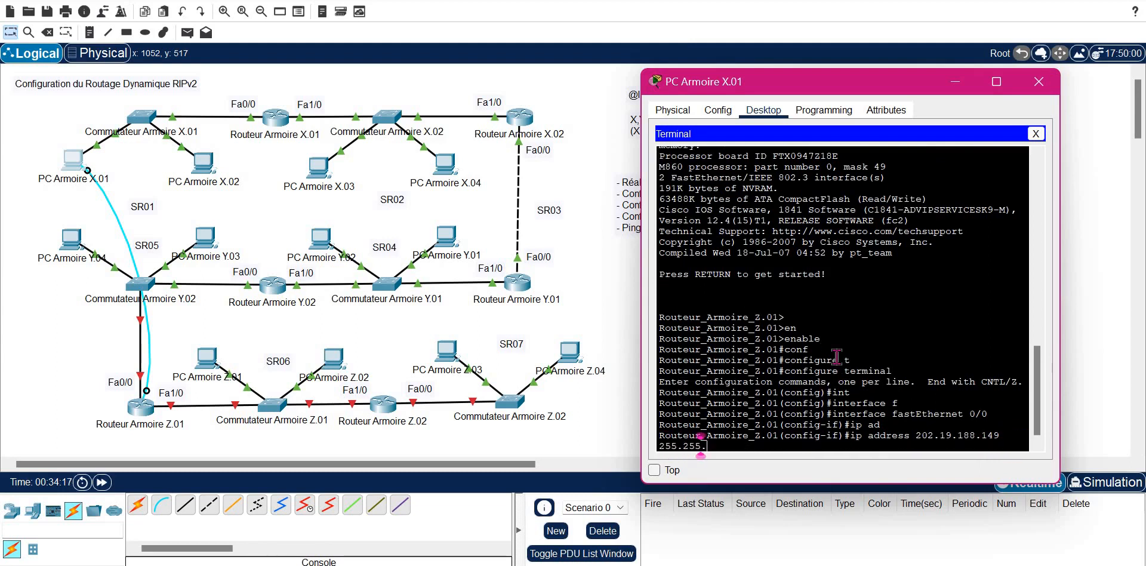
text(255.2)
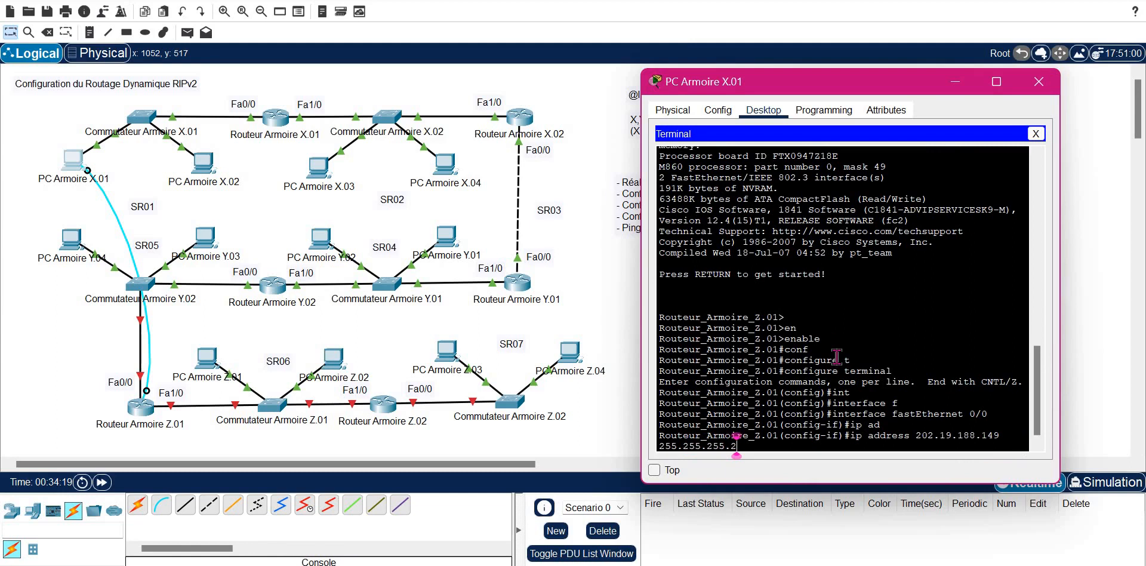
text(48)
key(Return)
Step: Enable FastEthernet 0/0 on Routeur Armoire Z.01 with no shutdown and exit interface configuration mode
text(NO S)
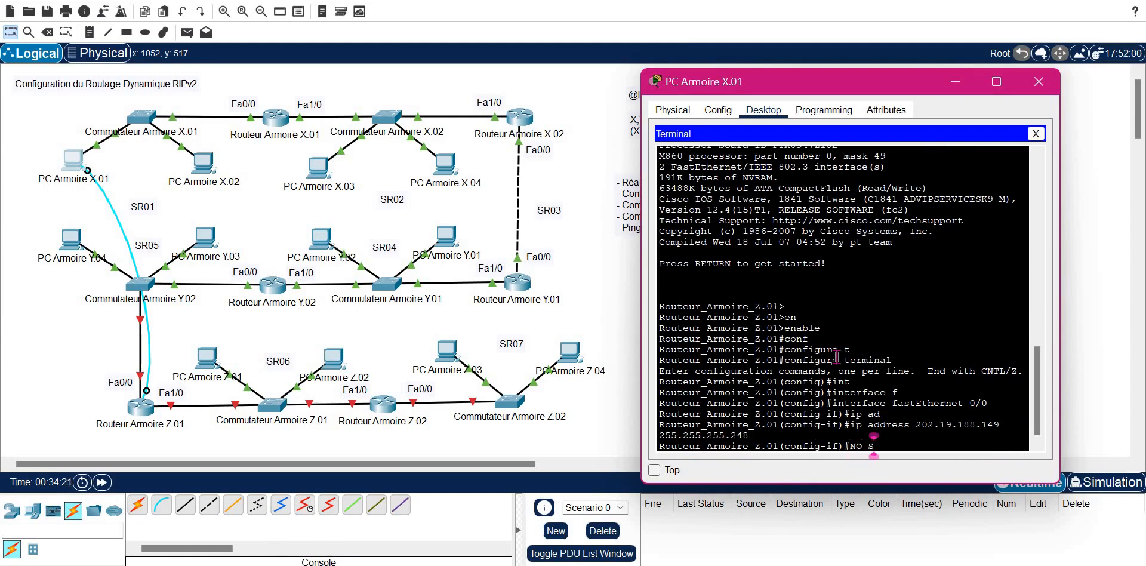
text(H)
key(Tab)
key(Return)
text(E)
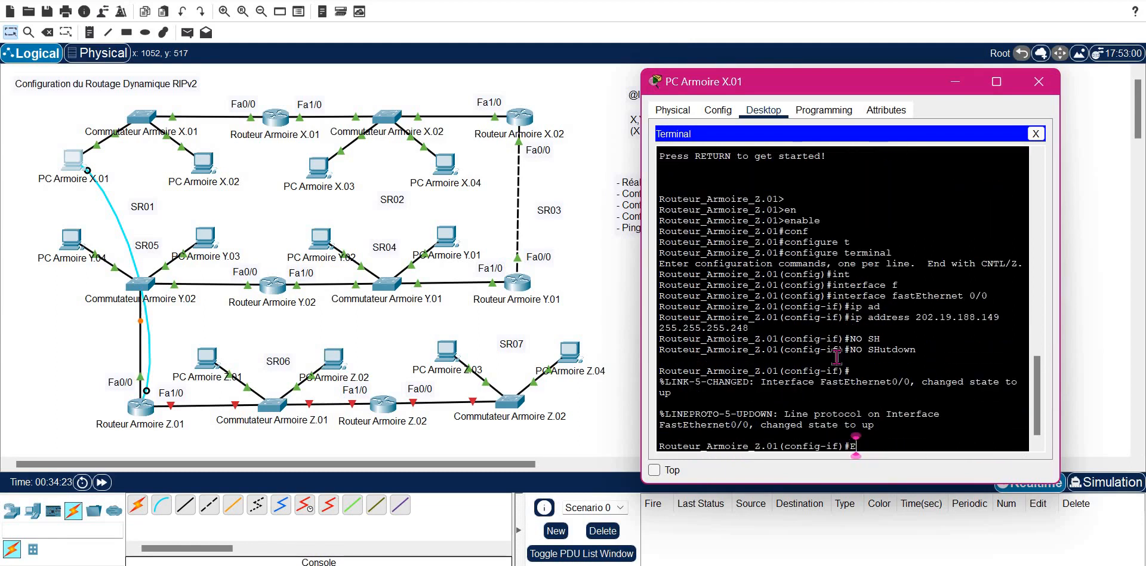
text(XIT)
key(Return)
key(Return)
Step: Enter interface configuration mode for FastEthernet 0/1 on Routeur Armoire Z.01
text(I)
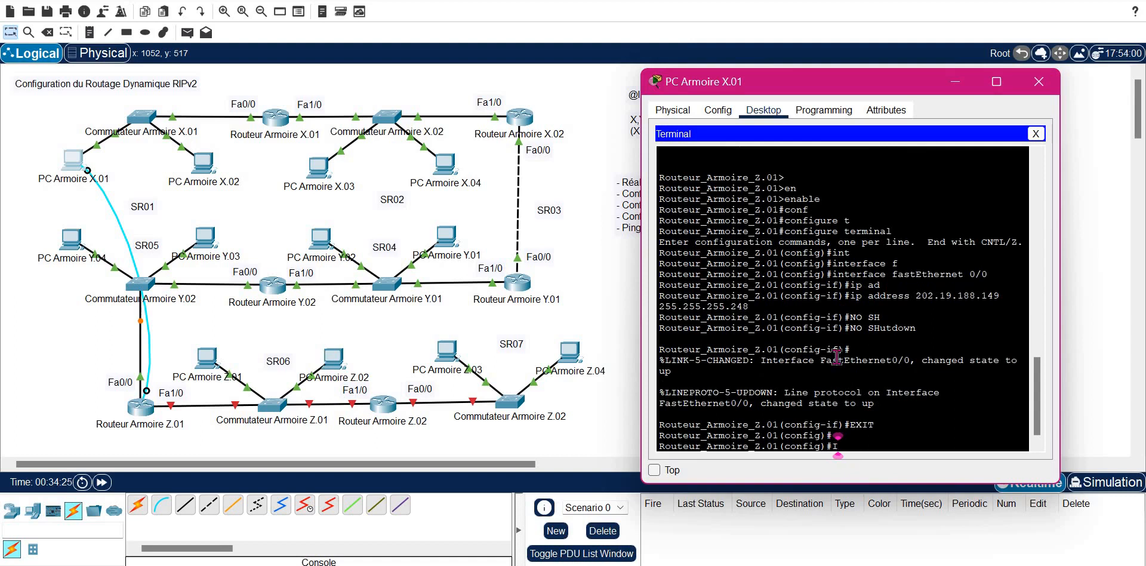
text(N)
key(Tab)
text(F)
key(Tab)
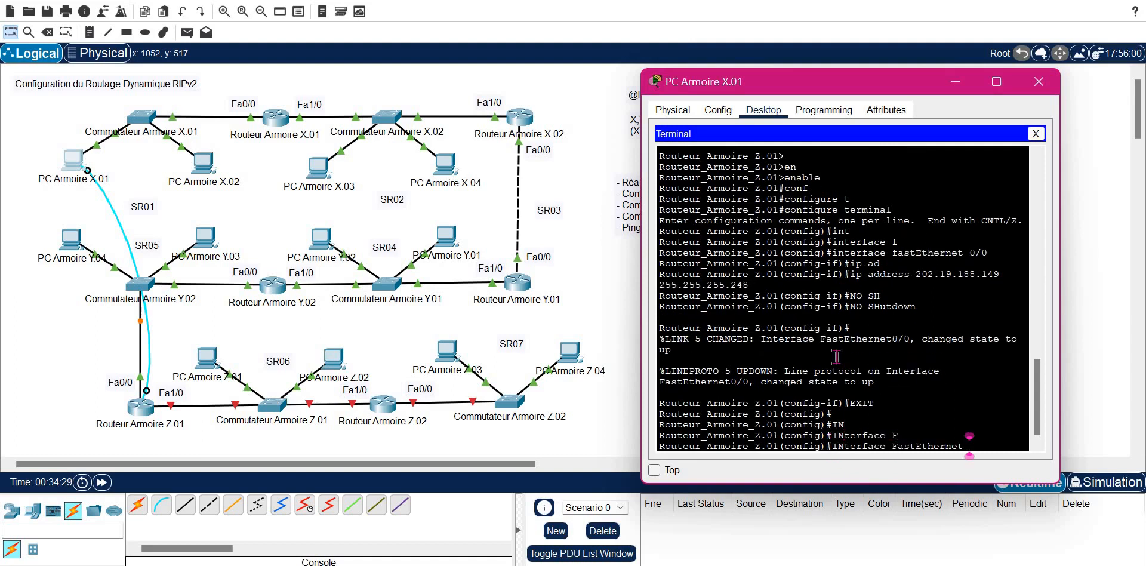
text(0/1)
key(Return)
Step: Check PC Armoire Z.02's default gateway and assign 202.19.188.158 with mask 255.255.255.248 to FastEthernet 0/1 on Routeur Armoire Z.01
text(ip ad)
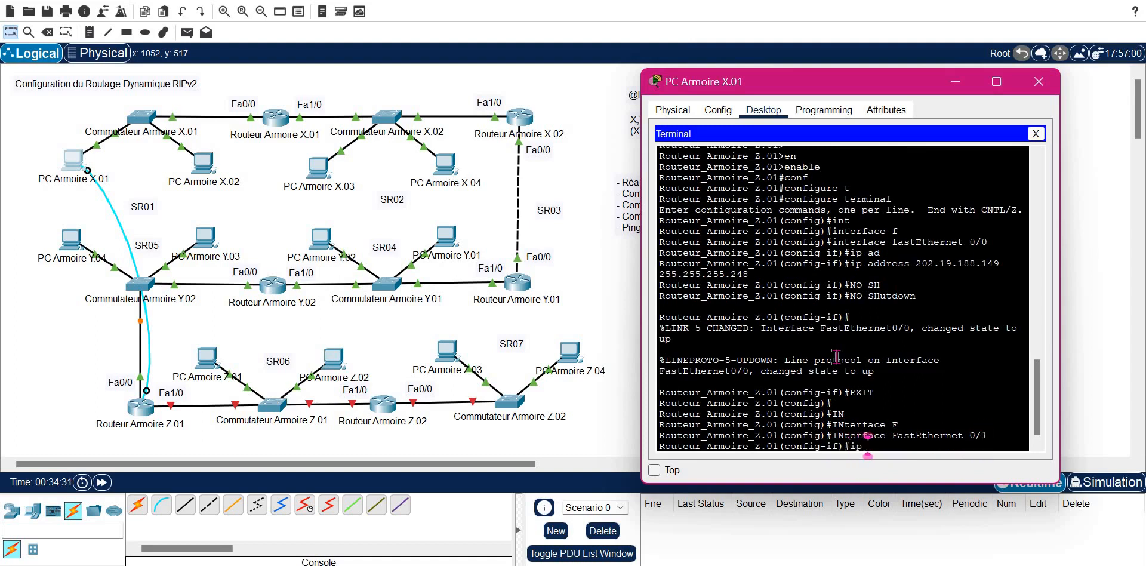
key(Tab)
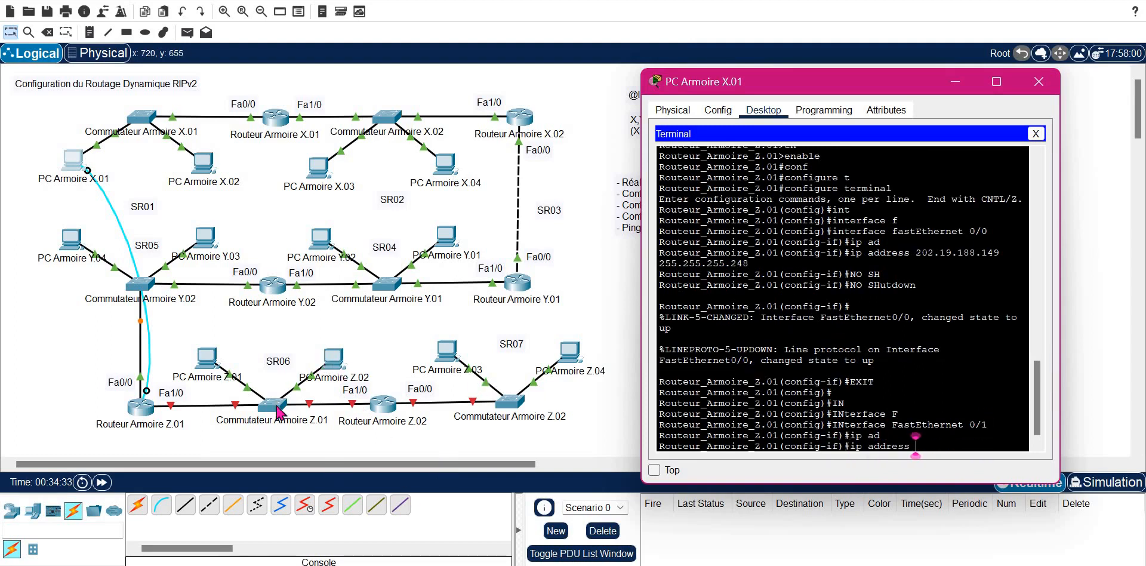
click(338, 366)
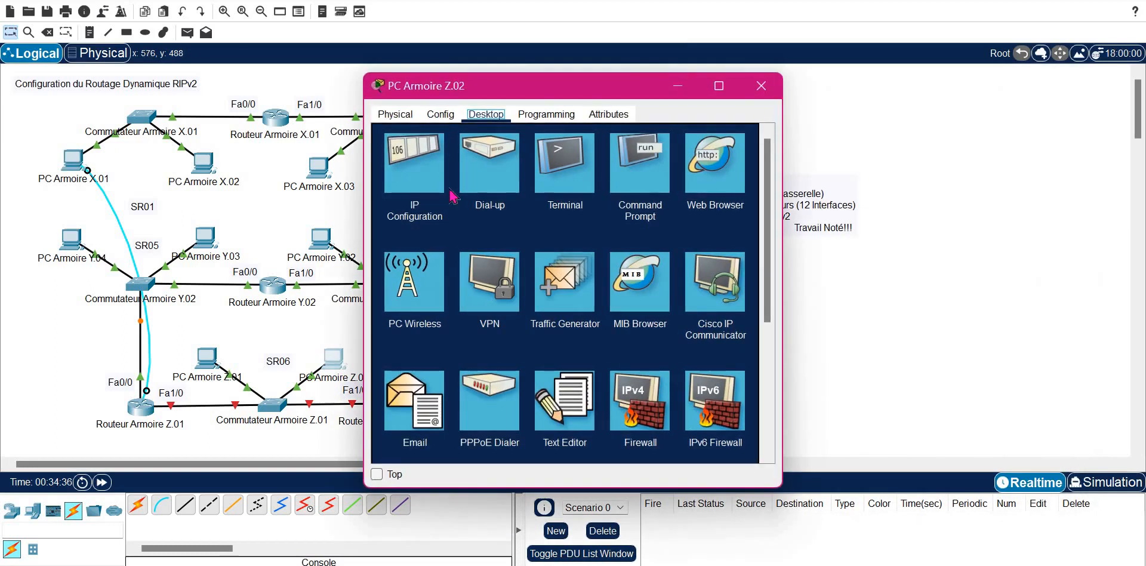
click(425, 169)
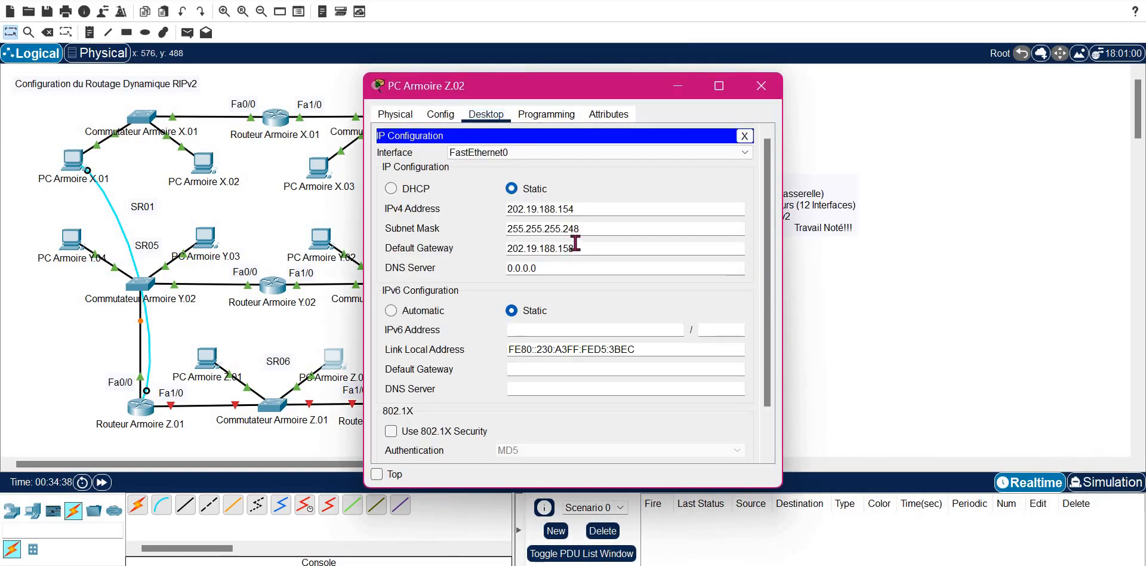
click(761, 86)
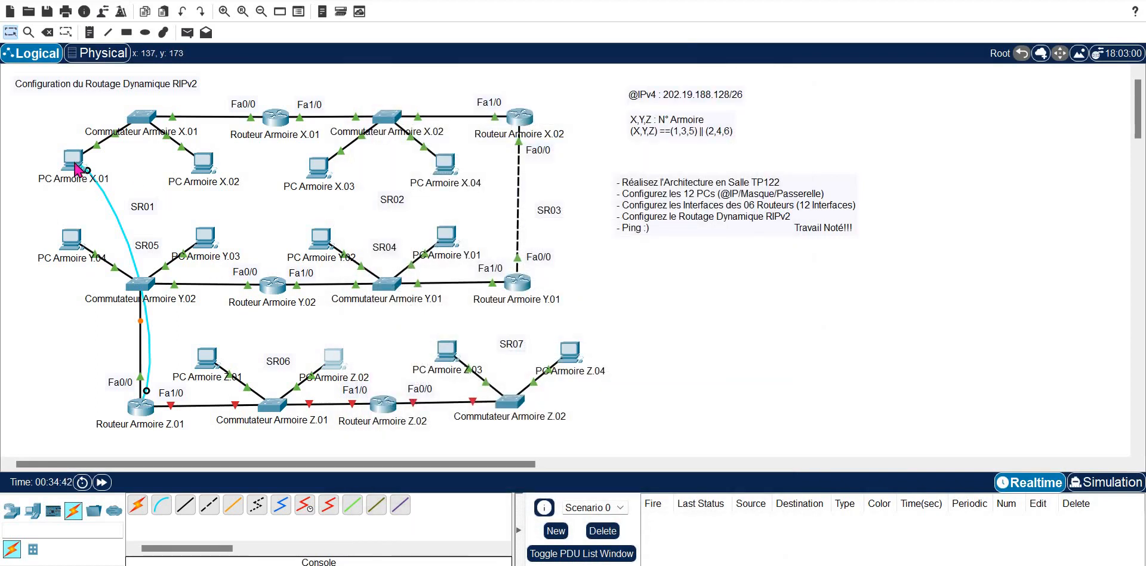
click(77, 167)
right_click(839, 357)
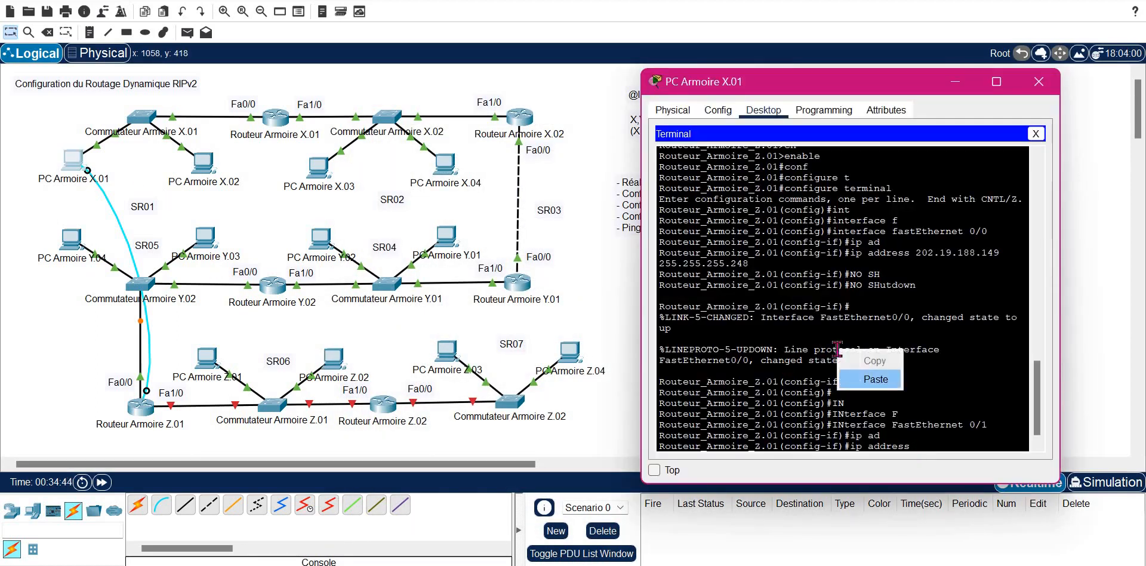
click(865, 382)
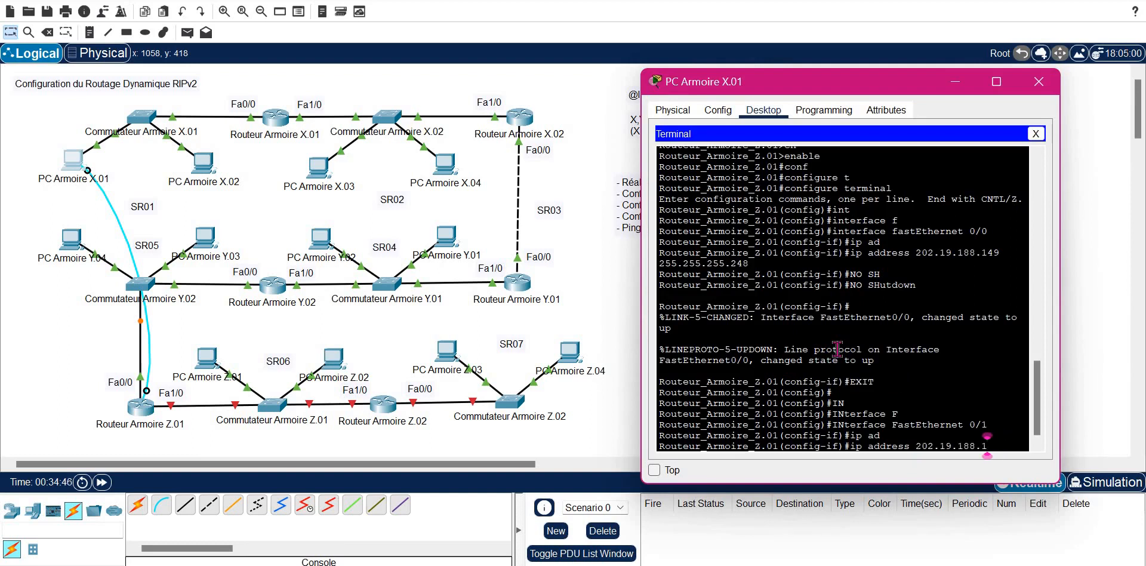
text(58 255.255.255.24)
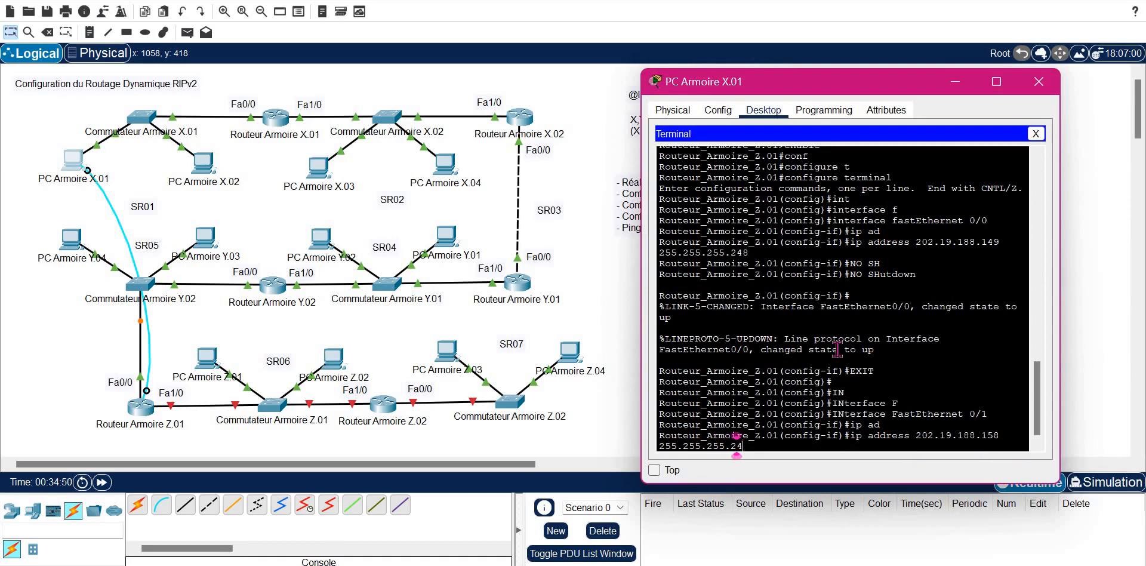
text(8)
key(Return)
Step: Enable FastEthernet 0/1 on Routeur Armoire Z.01 with no shutdown and exit interface configuration mode
text(NO SH)
key(Tab)
key(Return)
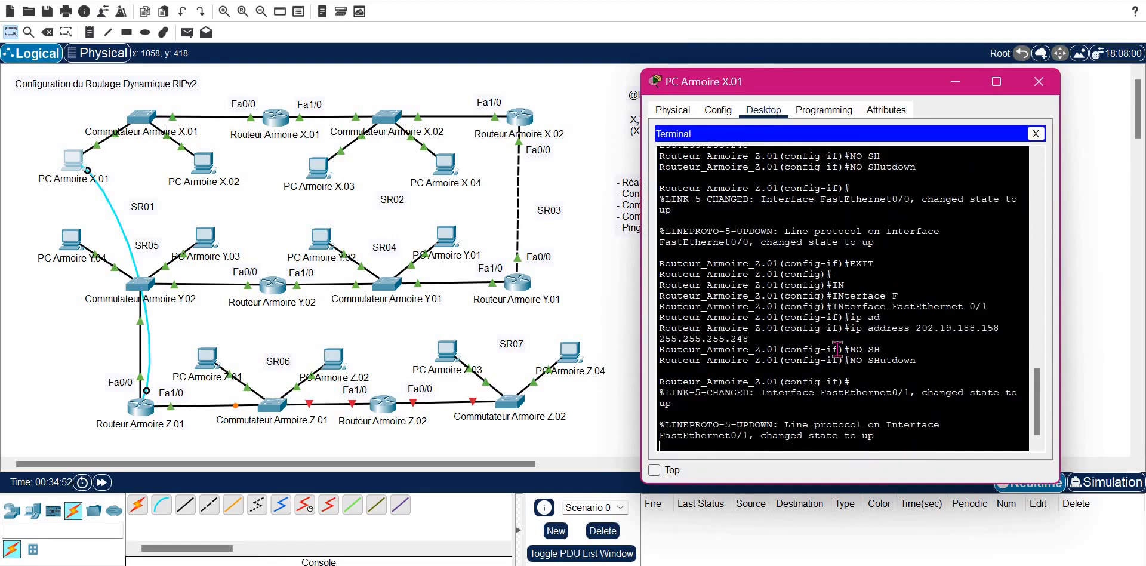
key(Return)
text(exit)
key(Return)
key(Return)
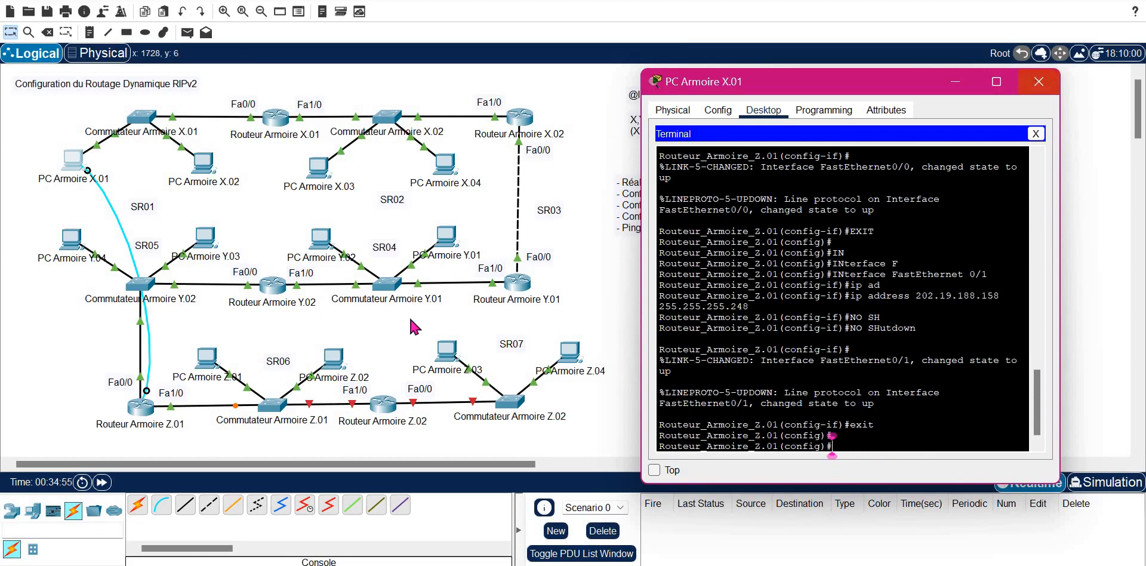
Step: Move the console cable from Routeur Armoire Z.01 to Routeur Armoire Z.02's Console port and start a new terminal session from PC Armoire X.01
click(1039, 81)
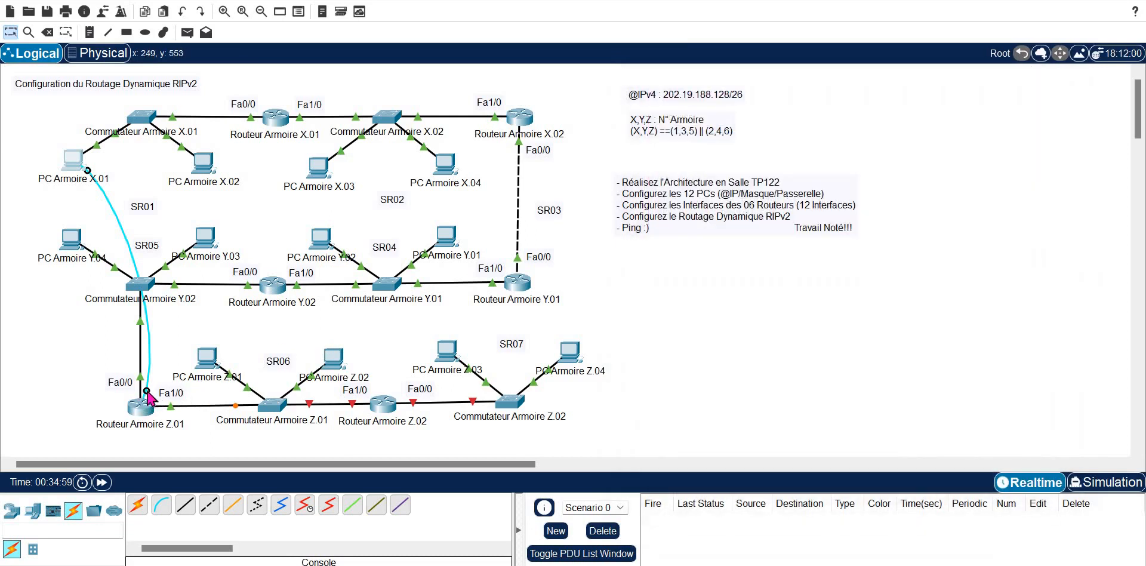
click(378, 407)
click(412, 430)
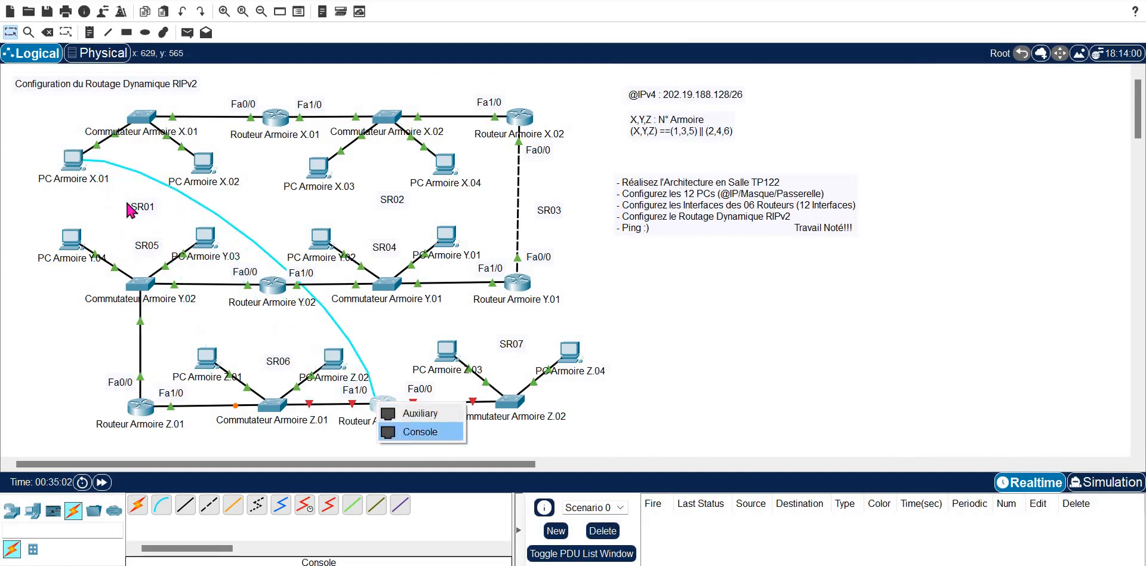
click(81, 165)
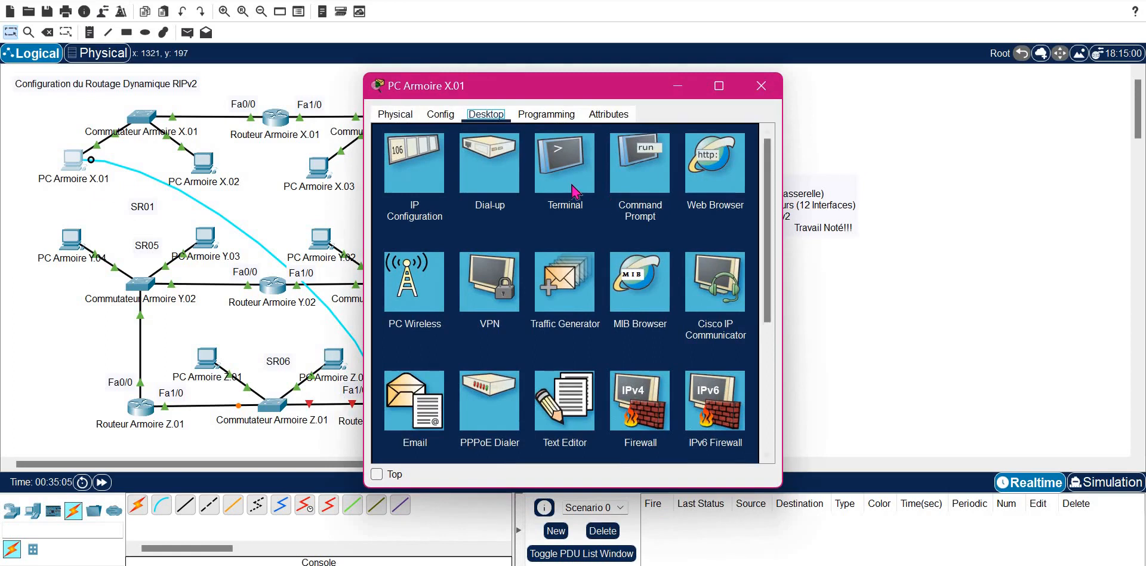
click(574, 190)
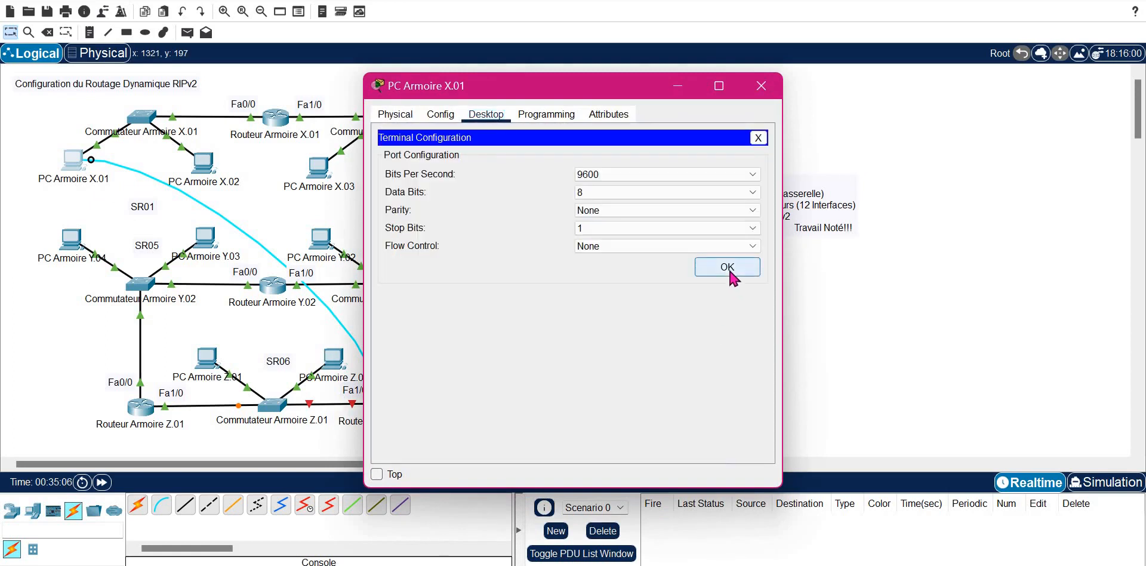
click(728, 268)
key(Return)
key(Return)
Step: Enter privileged mode and global configuration mode on Routeur Armoire Z.02
text(en)
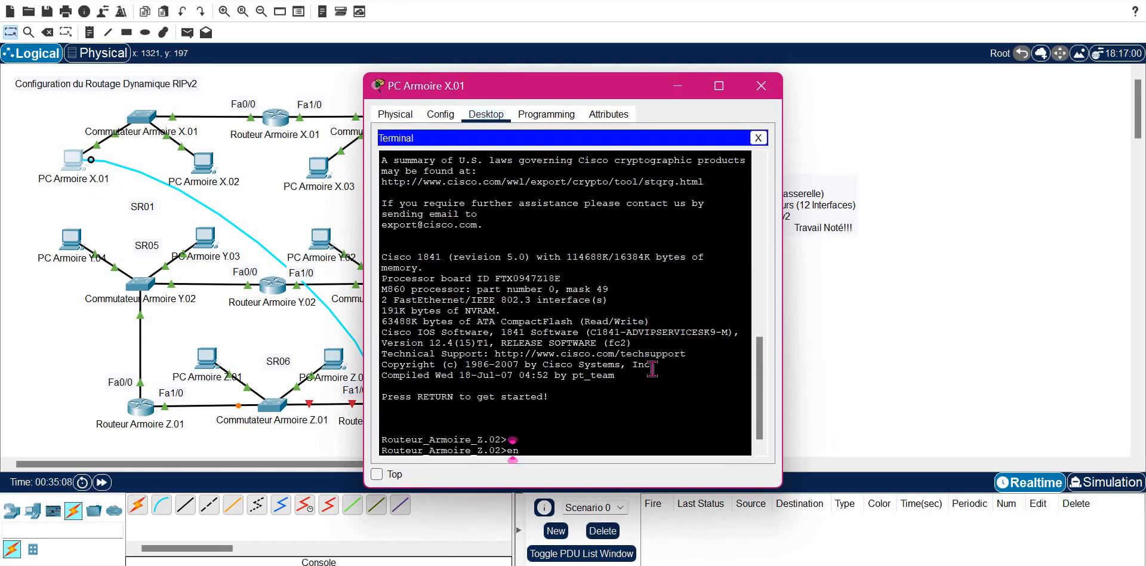
key(Tab)
key(Return)
text(conf)
key(Tab)
text(t)
key(Tab)
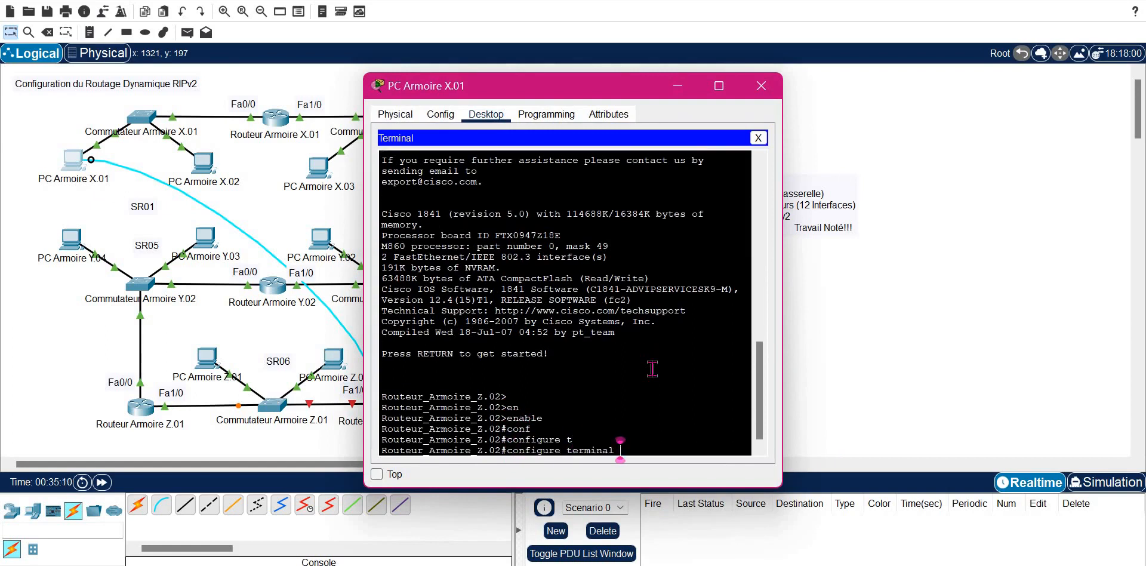
key(Return)
Step: Enter interface configuration mode for FastEthernet 0/1 on Routeur Armoire Z.02
text(int)
key(Tab)
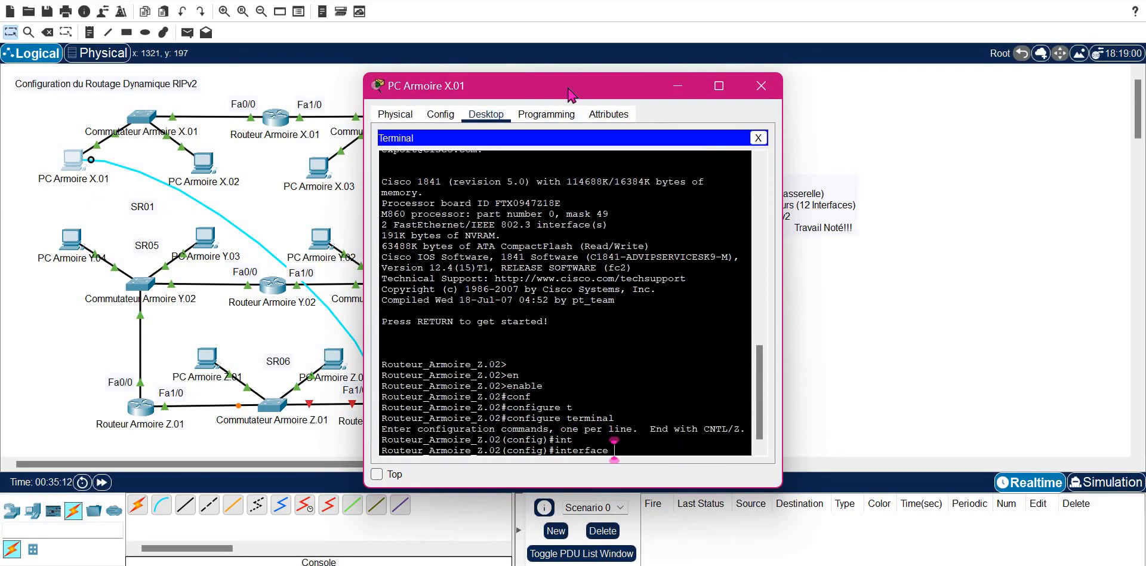
drag(756, 97, 957, 101)
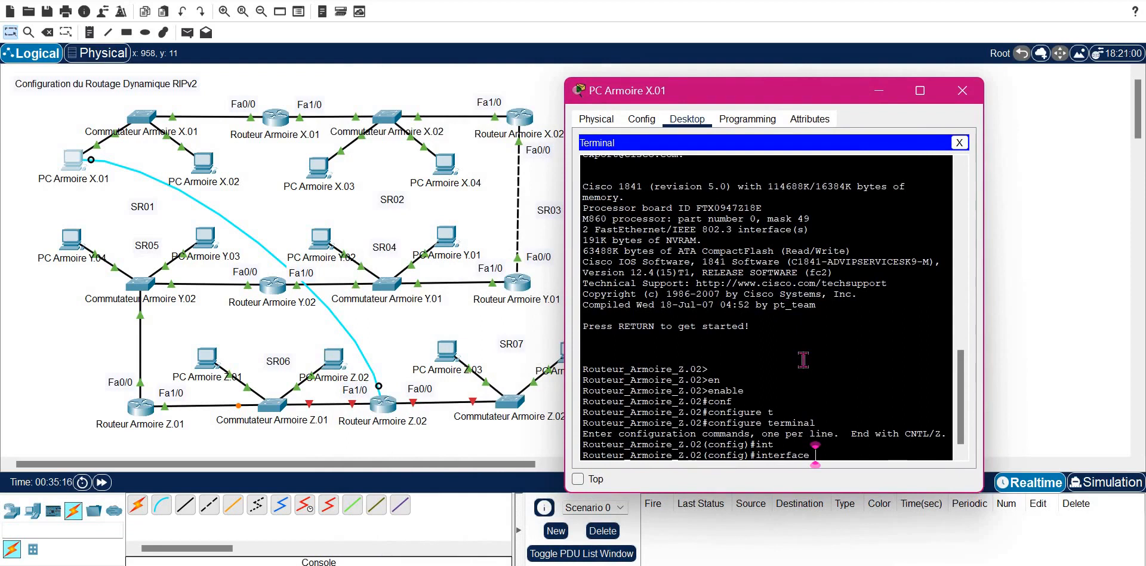
text(F)
key(Tab)
text(0/1)
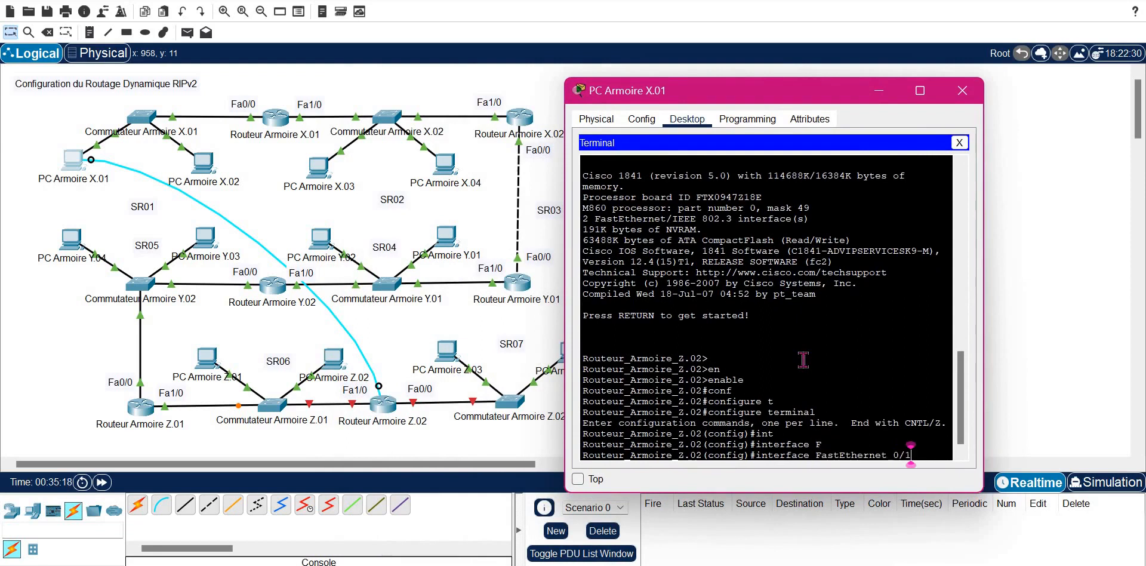
key(Return)
Step: Begin the ip address command for FastEthernet 0/1 on Routeur Armoire Z.02 and check PC Armoire Z.01's IP configuration
text(ip ad)
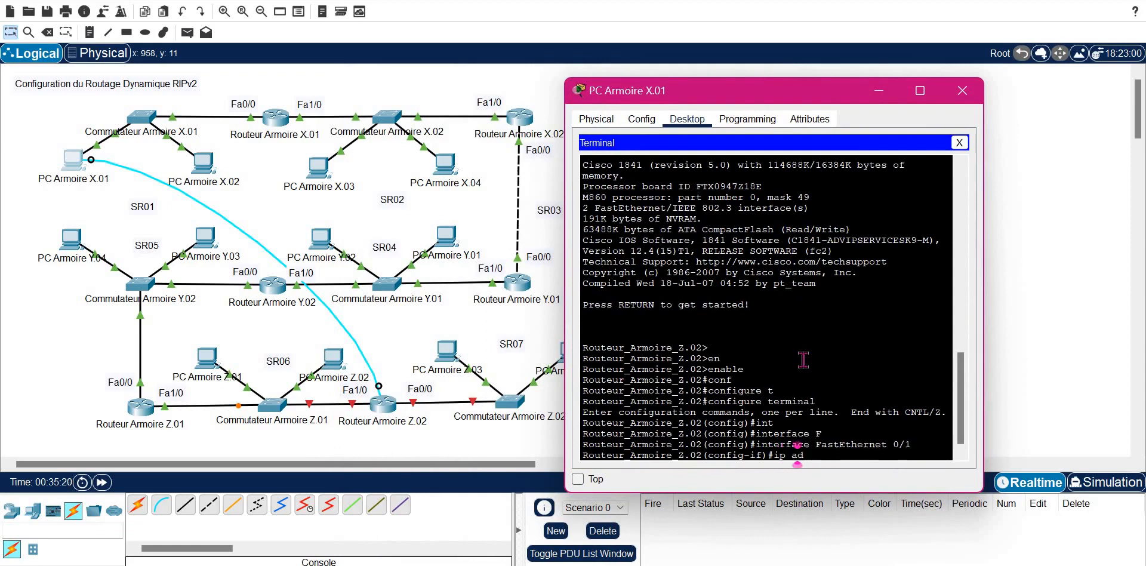
key(Tab)
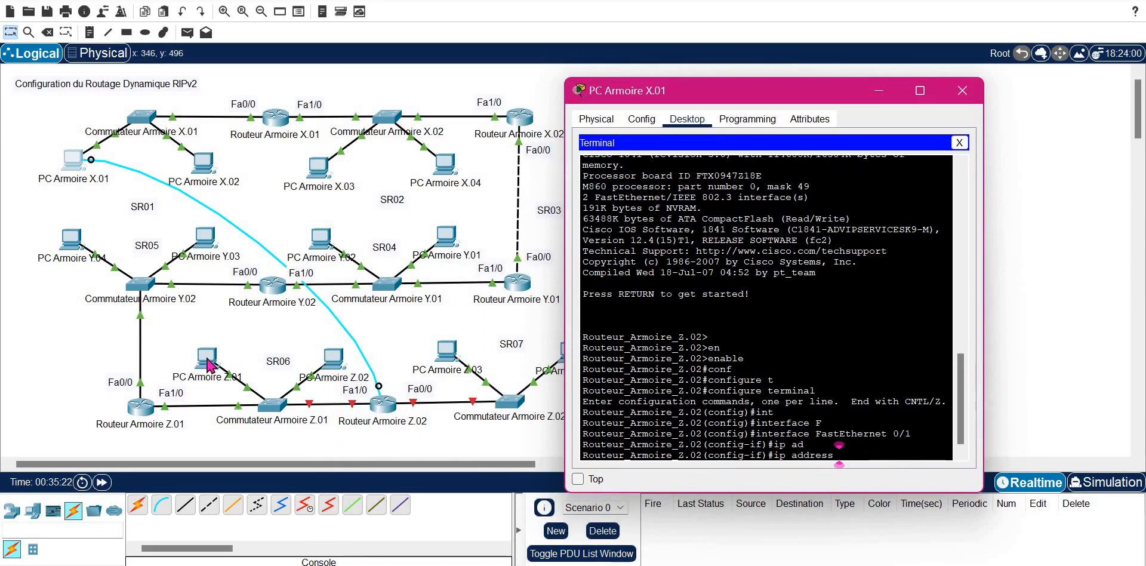
click(210, 365)
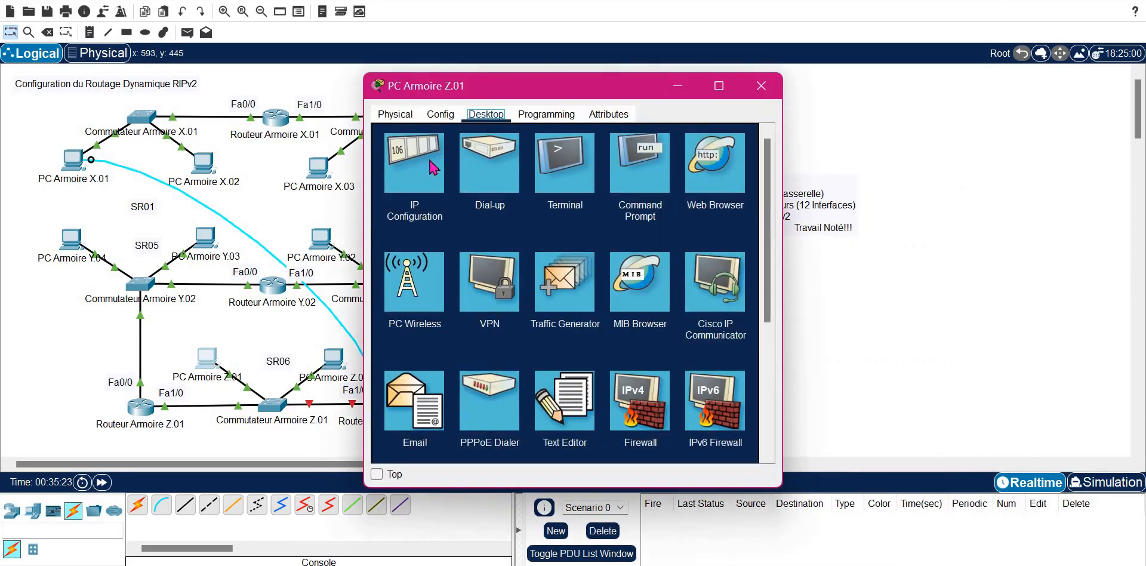
click(415, 164)
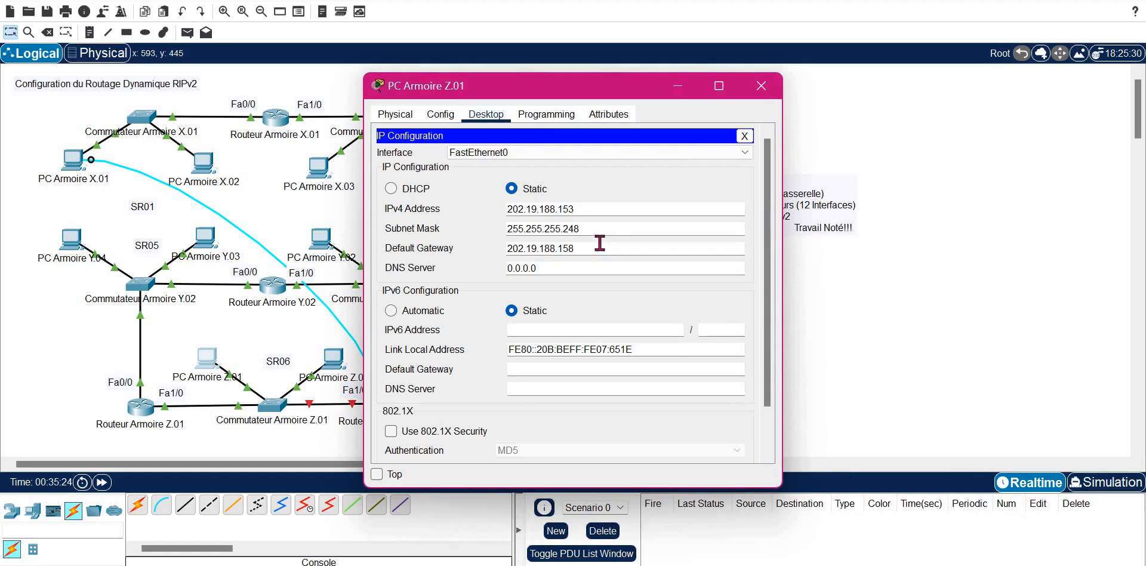
click(761, 86)
click(73, 162)
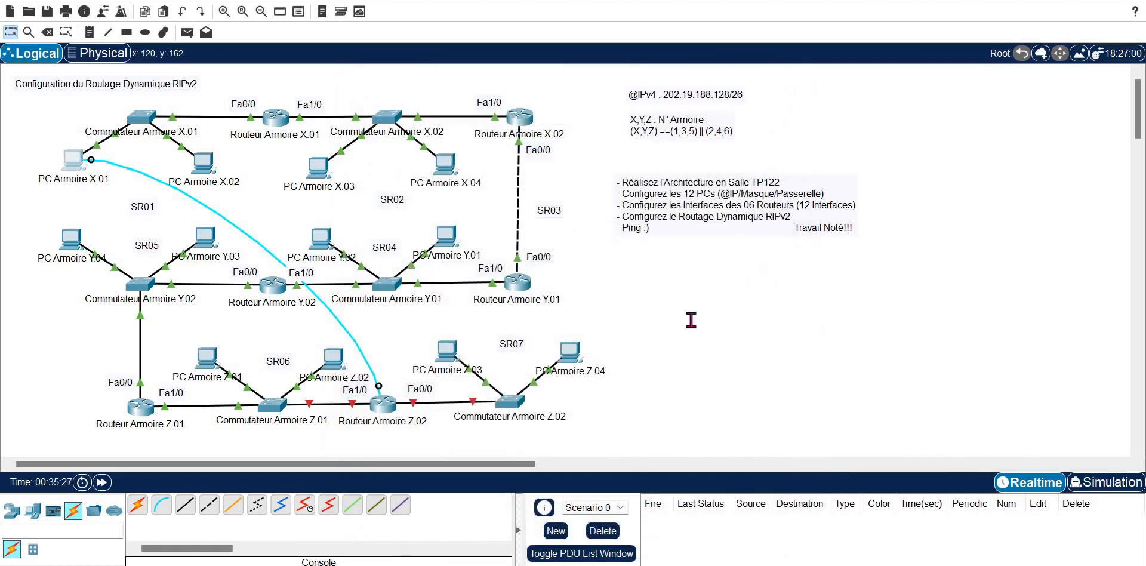
Step: Assign IP address 202.19.188.157 with mask 255.255.255.248 to FastEthernet 0/1 on Routeur Armoire Z.02 from PC Armoire X.01's terminal
right_click(821, 324)
key(Return)
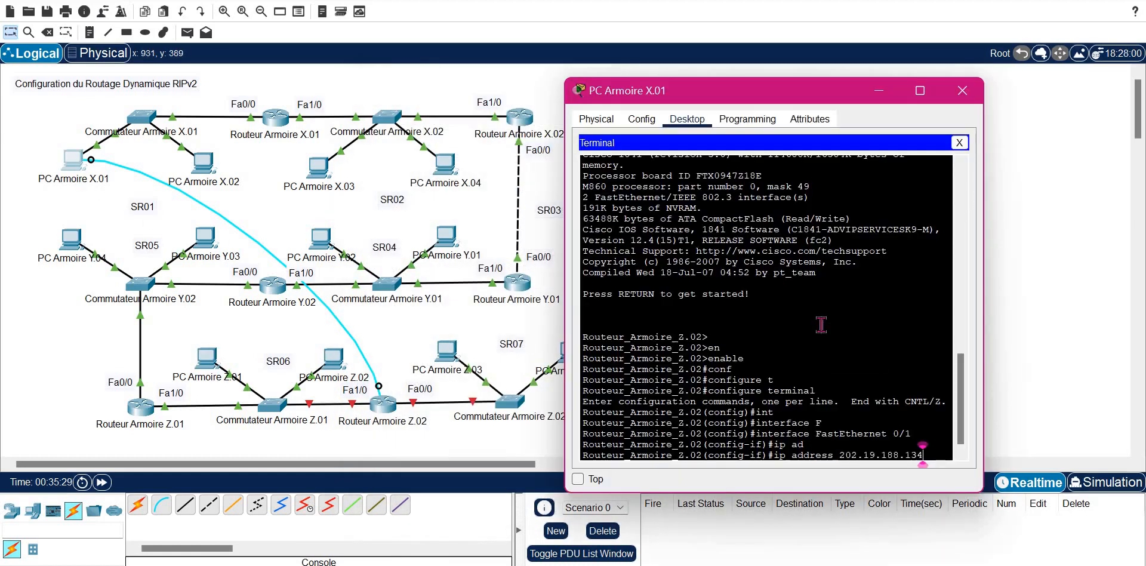
key(BackSpace)
key(BackSpace)
text(57 255.255.255.2)
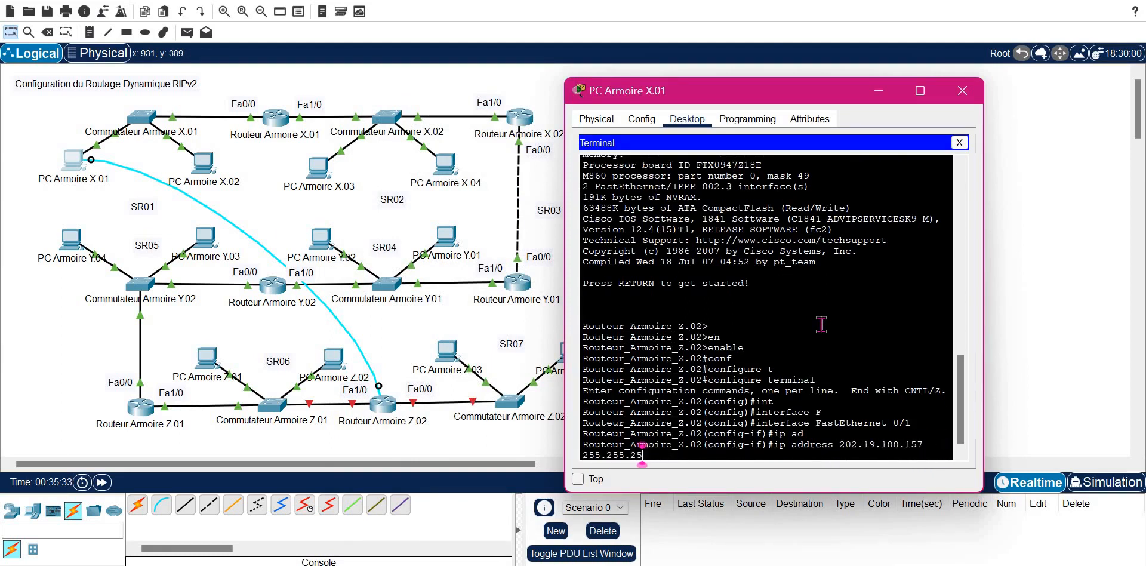
text(48)
key(Return)
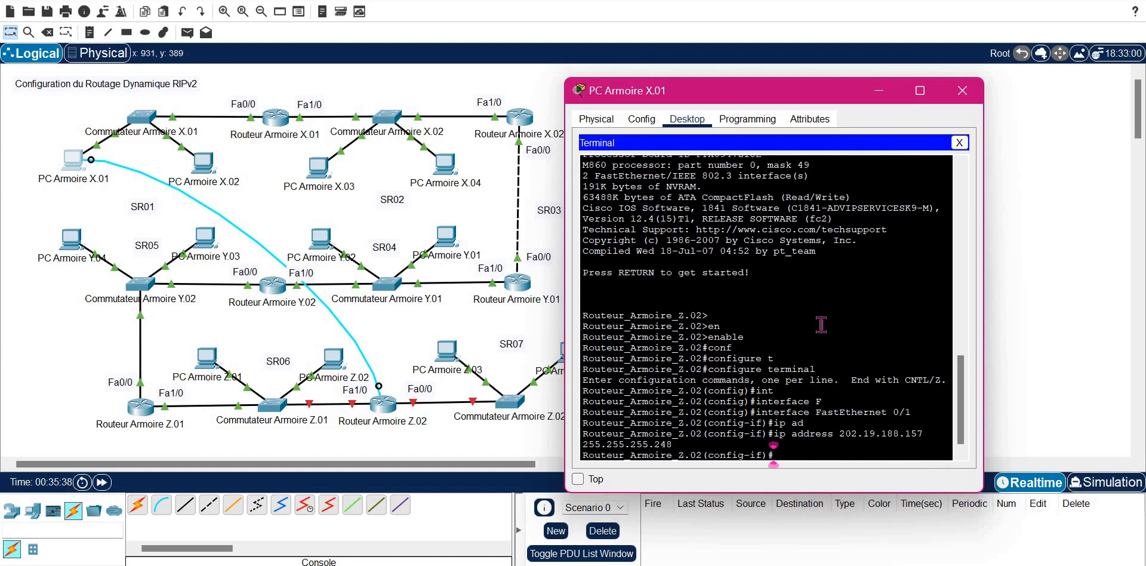
Step: Enable FastEthernet 0/1 on Routeur Armoire Z.02 with no shutdown and exit interface configuration mode
text(NO SH)
key(Tab)
key(Return)
text(E)
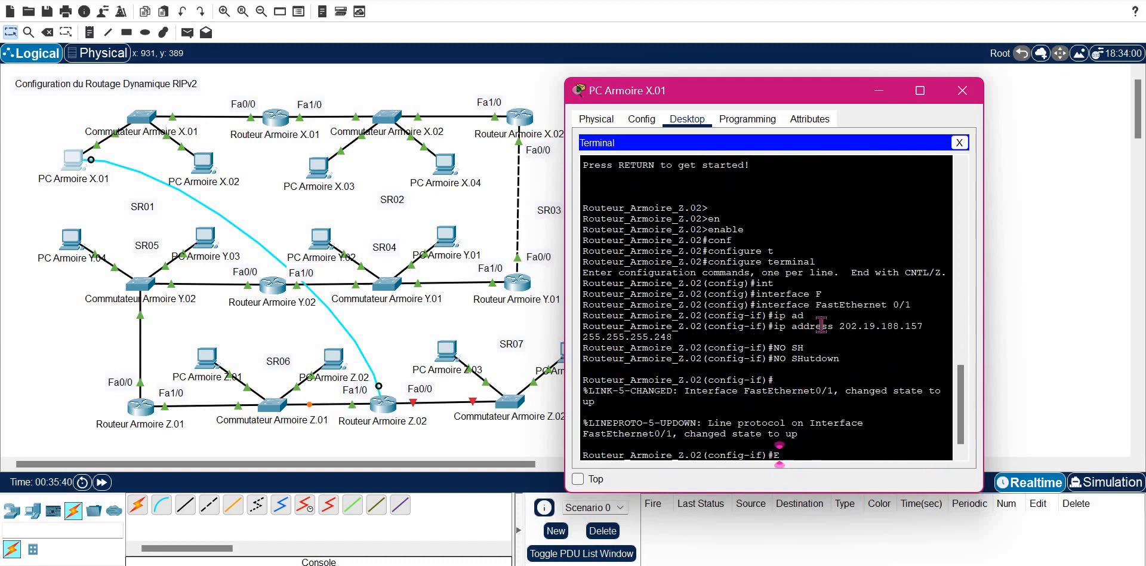
text(XIT)
key(Return)
Step: Enter interface configuration mode for FastEthernet 0/0 on Routeur Armoire Z.02
text(in)
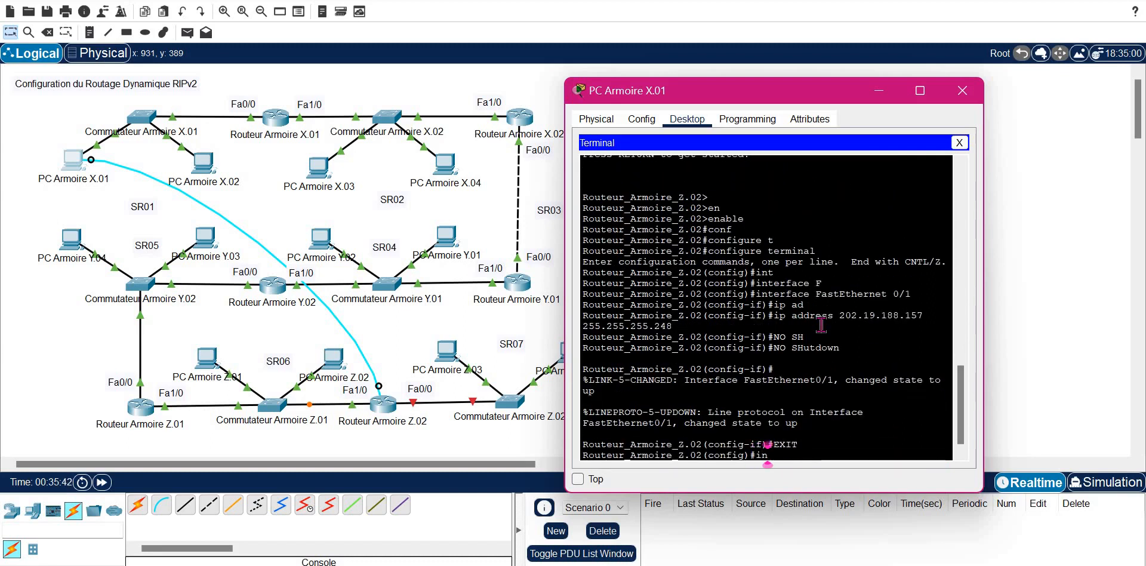
key(Tab)
text(t)
key(Tab)
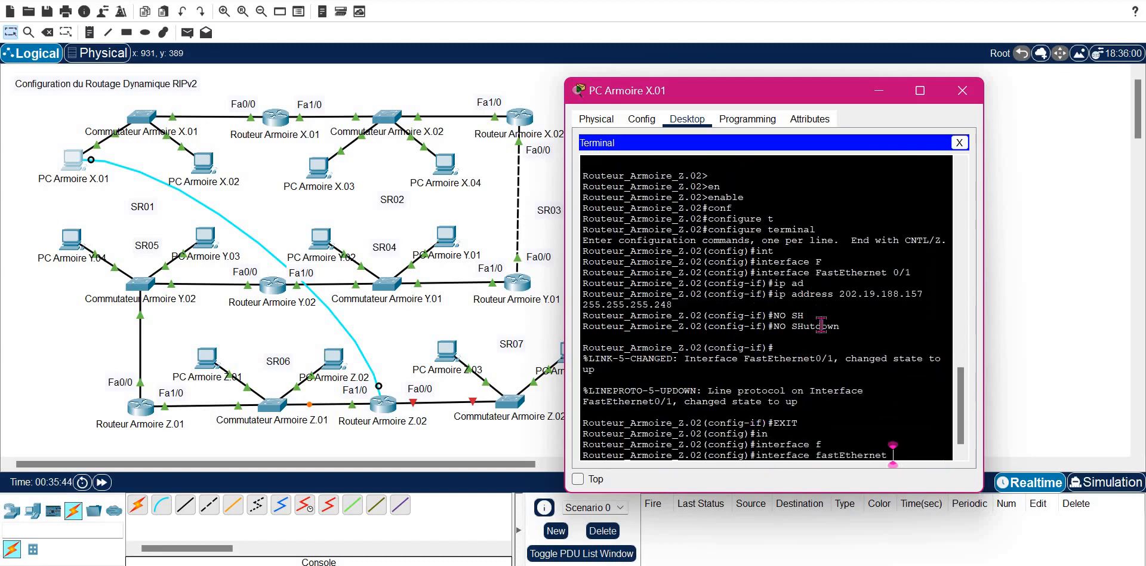
text(0/0)
key(Return)
Step: Begin the ip address command for FastEthernet 0/0 on Routeur Armoire Z.02 and check PC Armoire Z.03's IP configuration
text(ip )
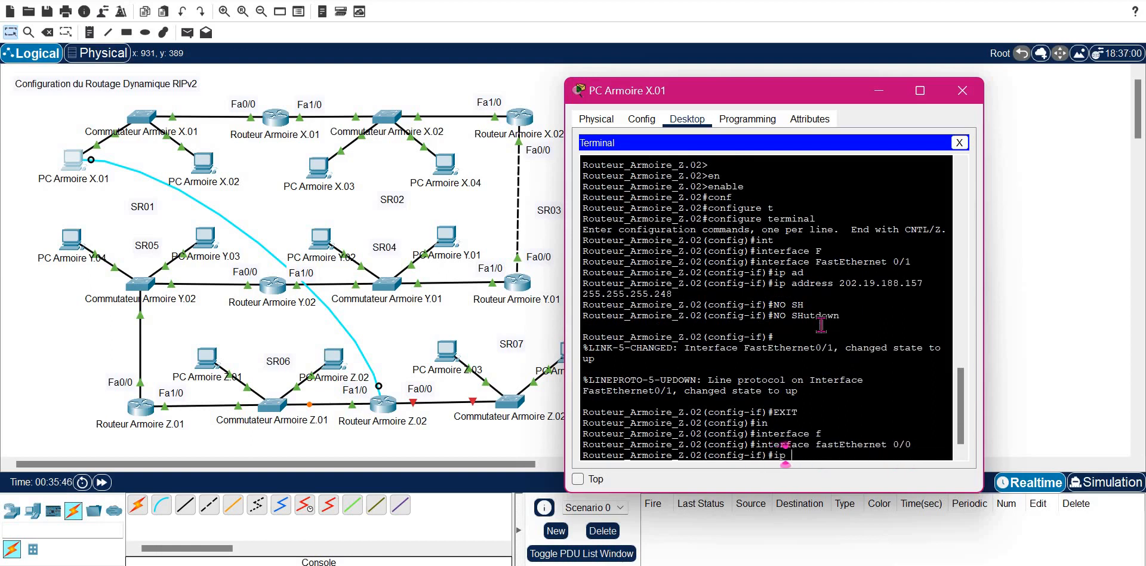
text(ad)
key(Tab)
click(441, 350)
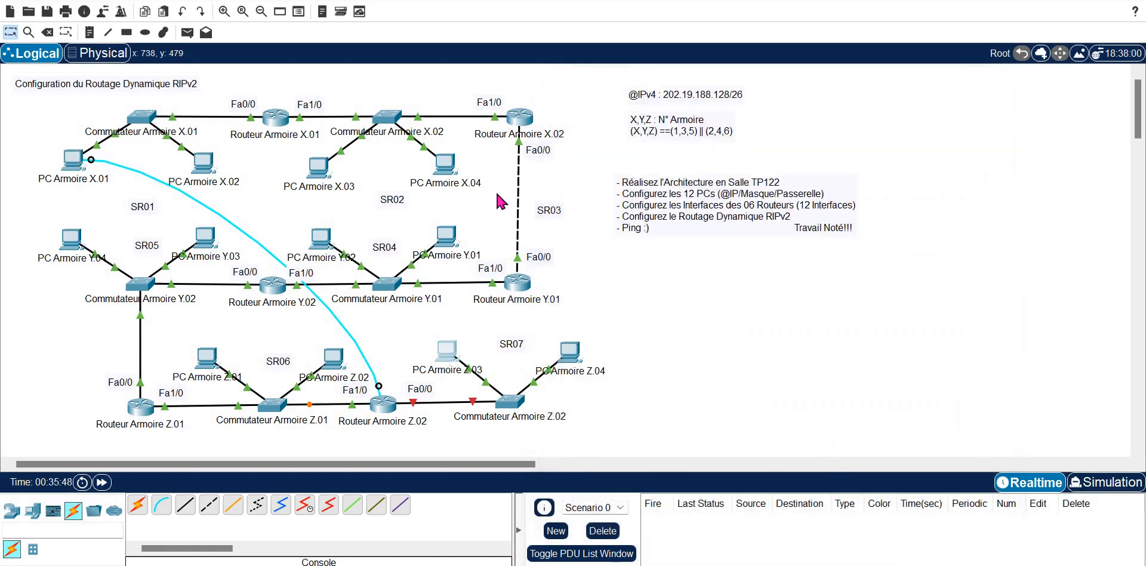
click(440, 177)
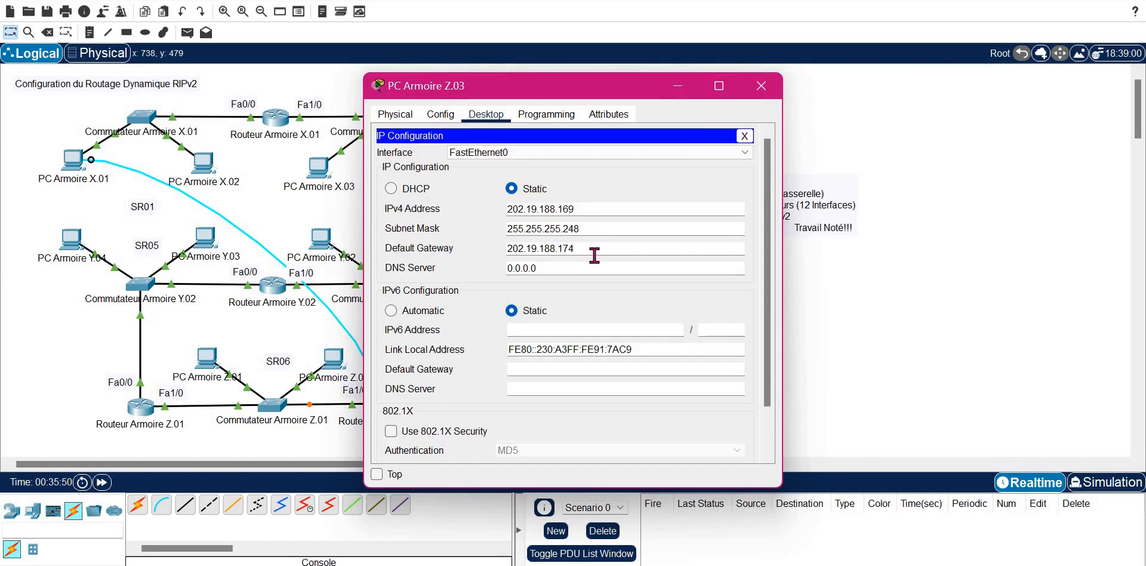
click(763, 87)
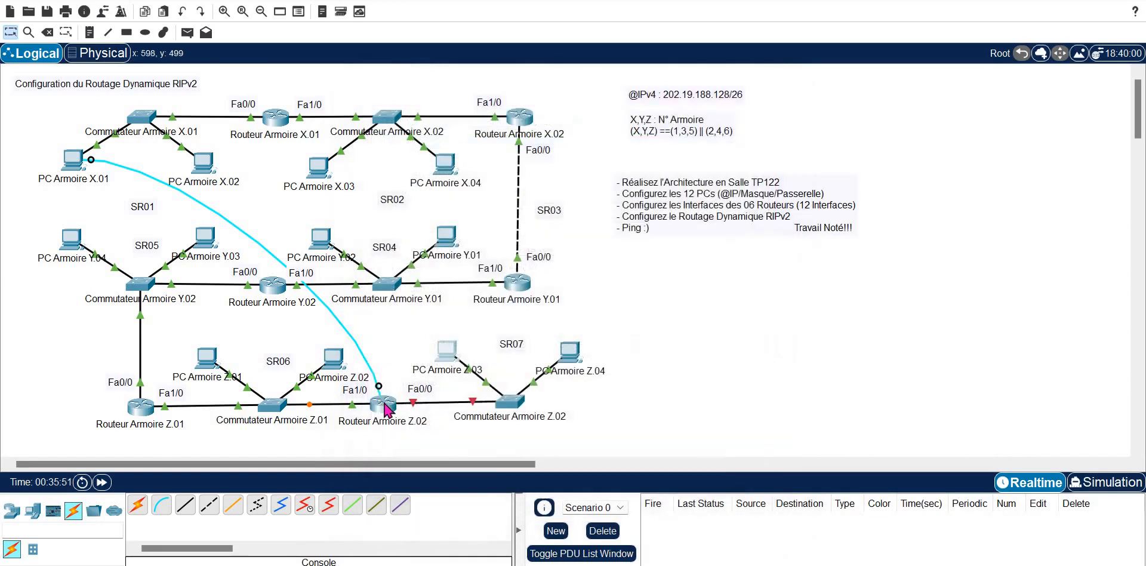
click(67, 160)
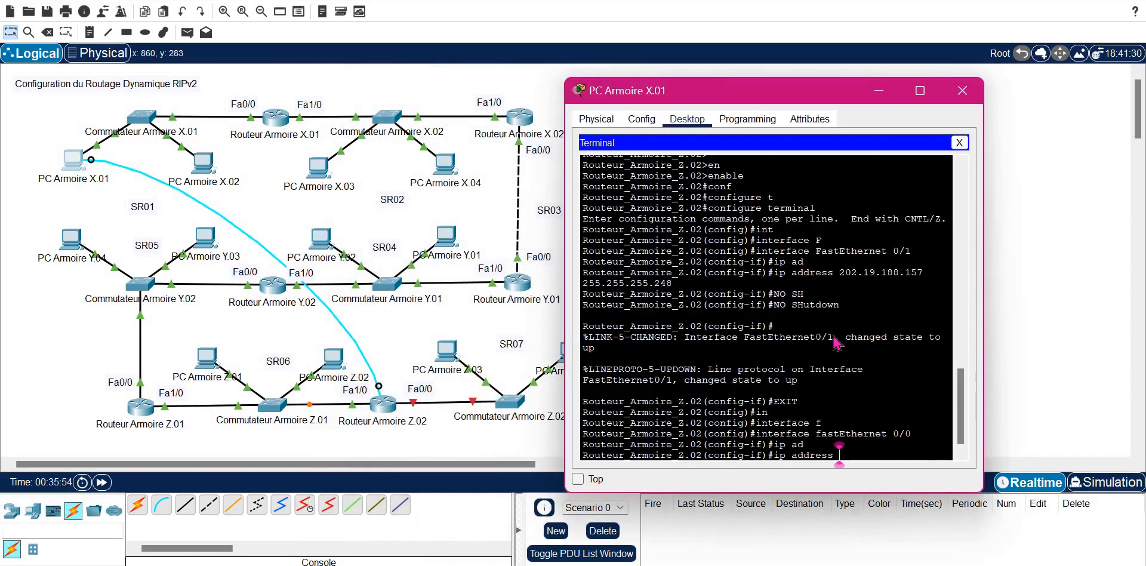
Step: Assign IP address 202.19.188.174 with mask 255.255.255.248 to FastEthernet 0/0 on Routeur Armoire Z.02
right_click(835, 341)
click(872, 364)
key(BackSpace)
key(BackSpace)
key(BackSpace)
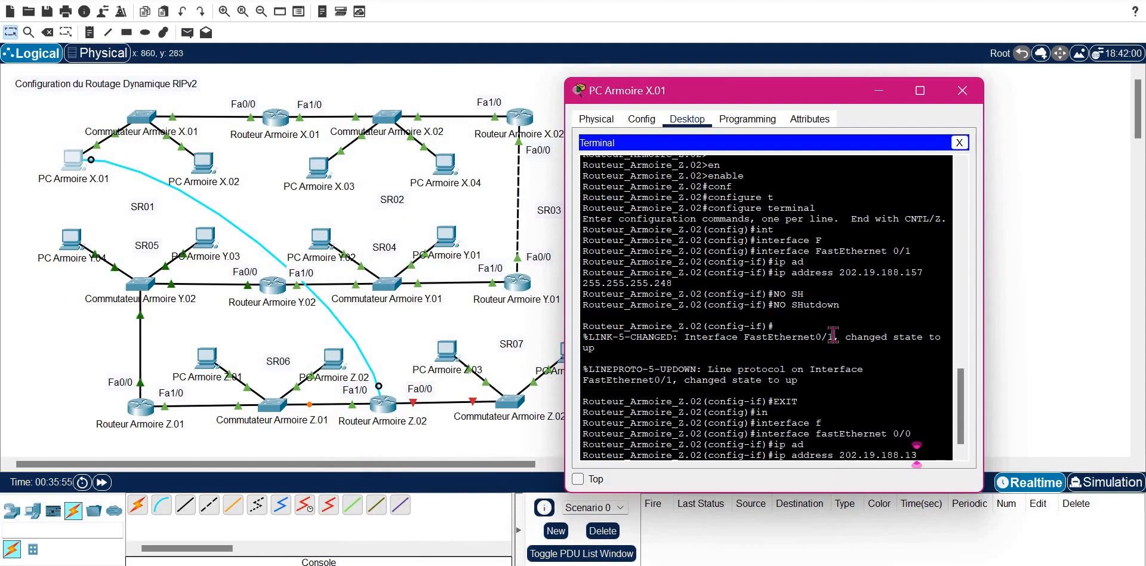
text(174)
key(Return)
key(Up)
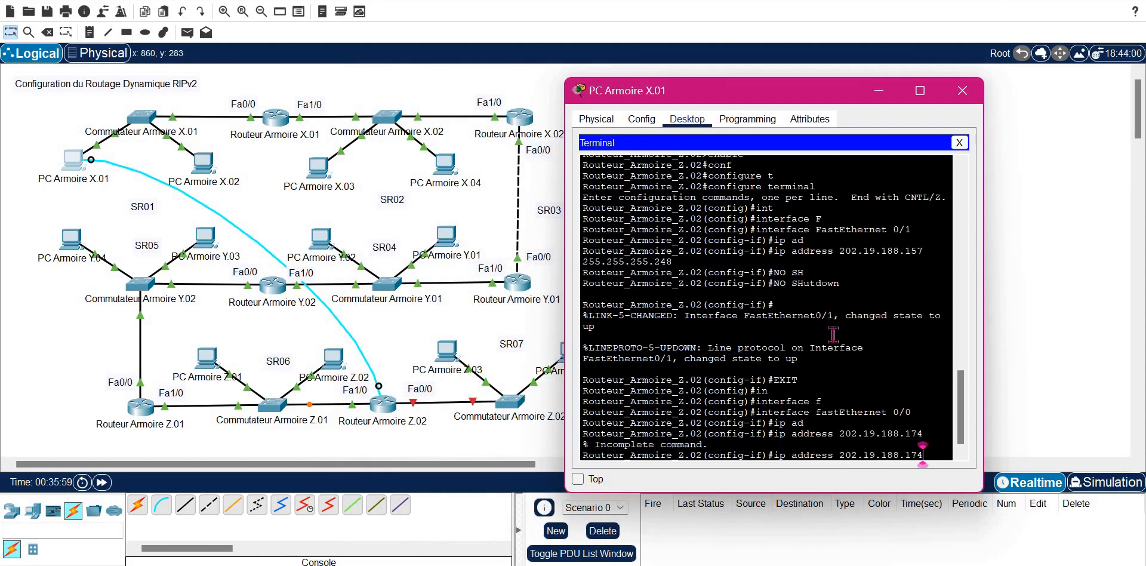
text(255.255.25)
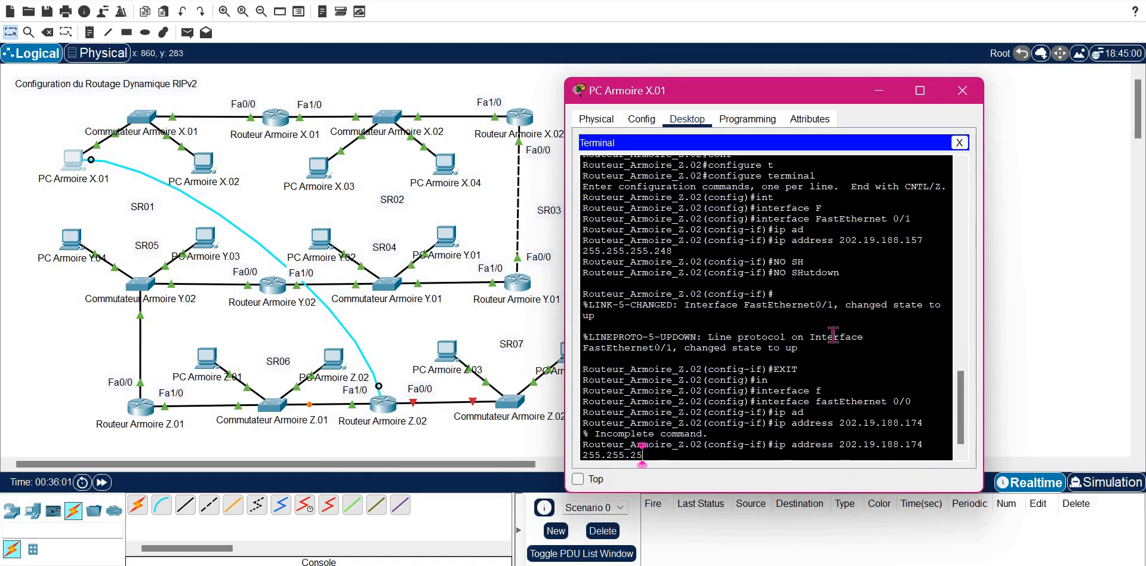
text(5.248)
key(Return)
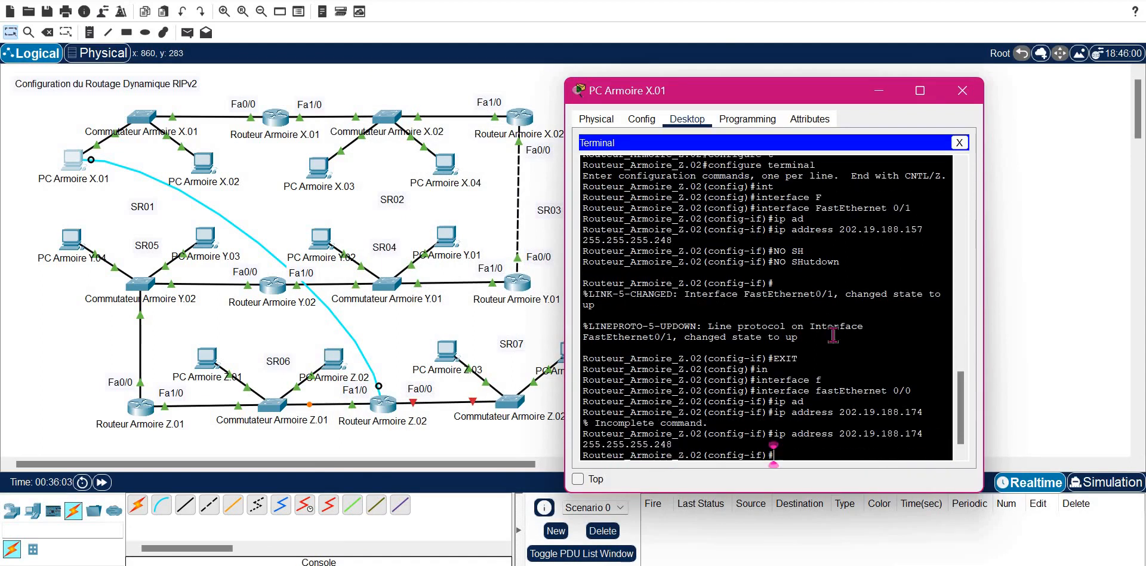
Step: Enable FastEthernet 0/0 on Routeur Armoire Z.02 with no shutdown, end configuration mode and close PC Armoire X.01's window
text(no sh)
key(Tab)
key(Return)
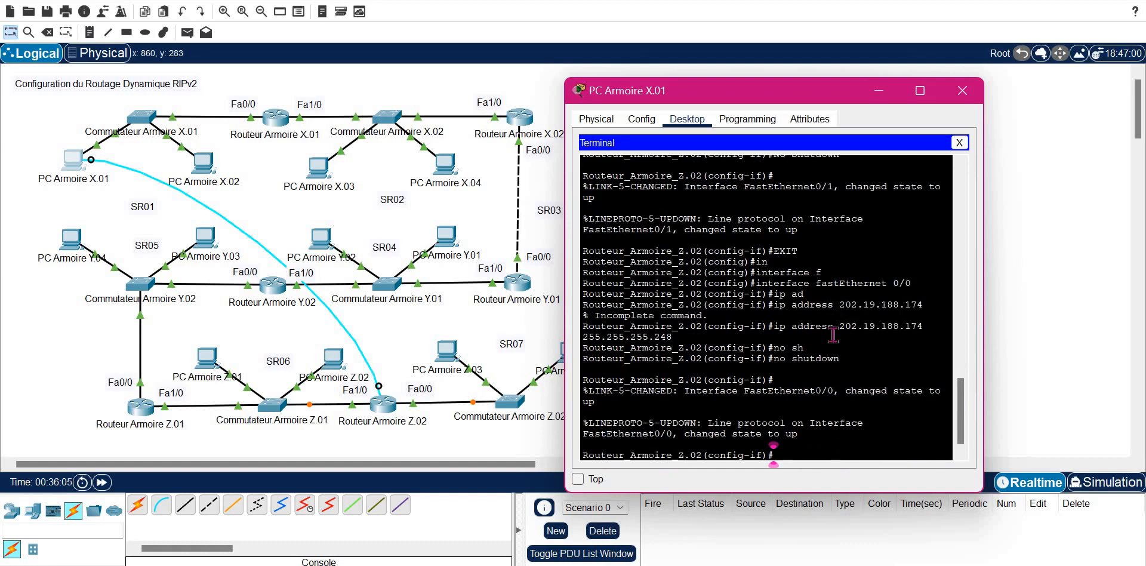
text(end)
key(Return)
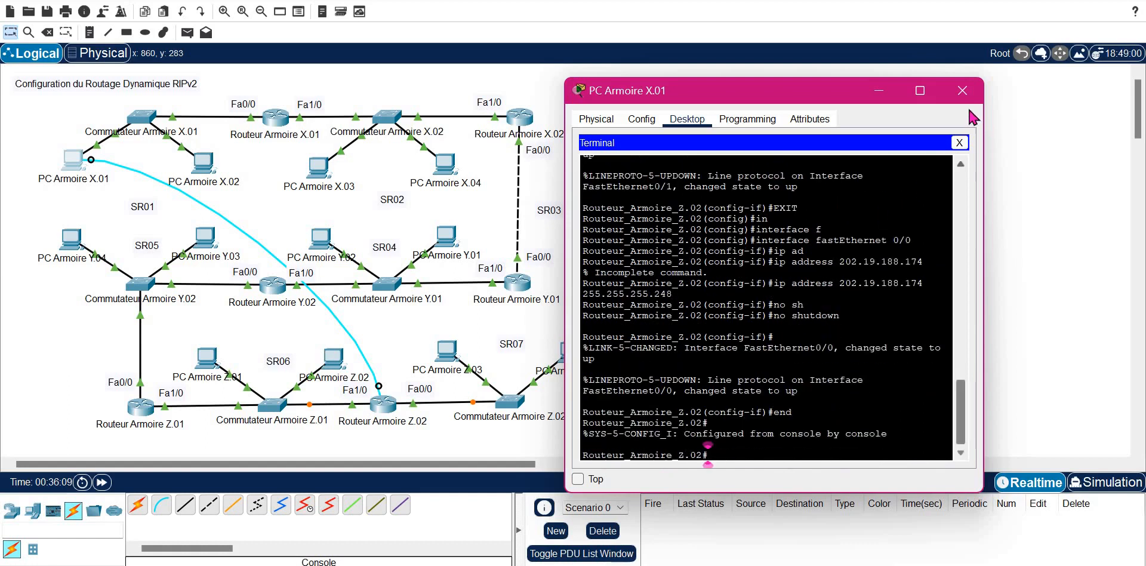
click(962, 91)
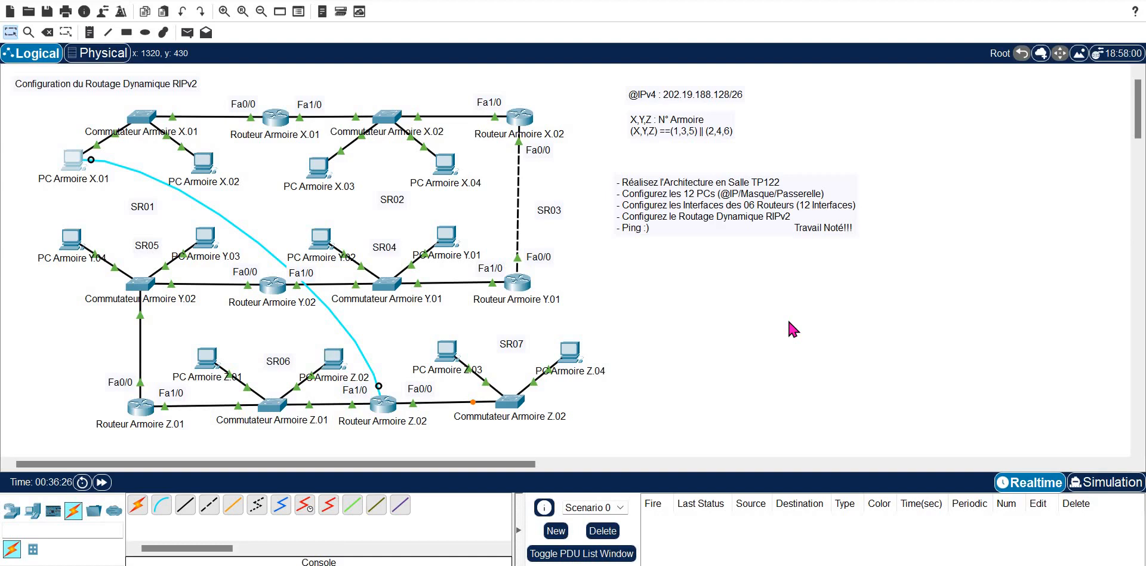
Step: Check the interface addresses of Routeur Armoire X.01 and copy PC Armoire X.03's IPv4 address from its IP configuration
click(317, 173)
click(430, 176)
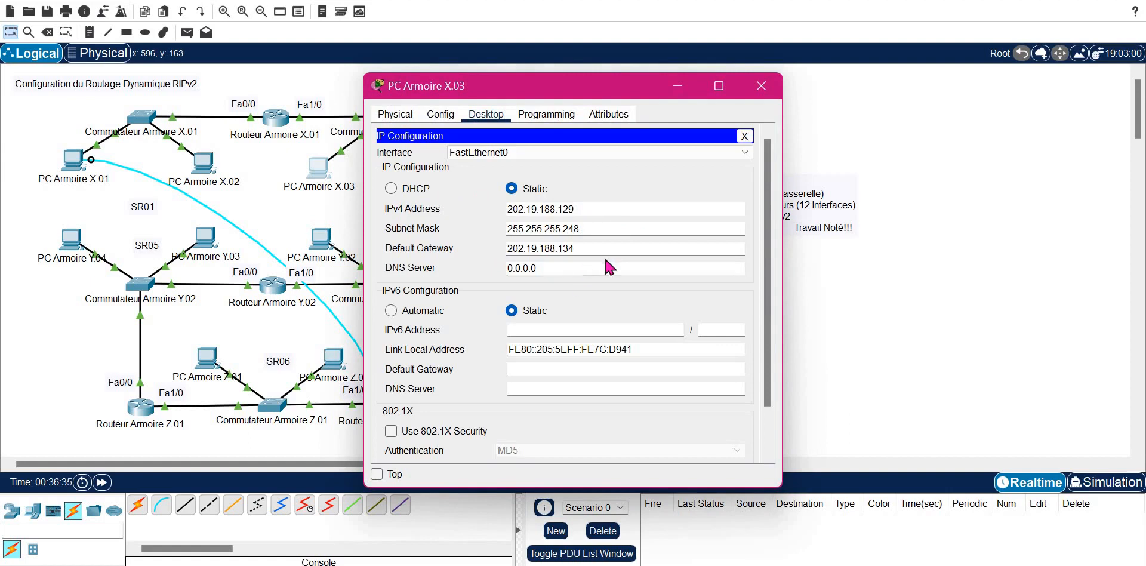
click(276, 164)
mouse_move(276, 127)
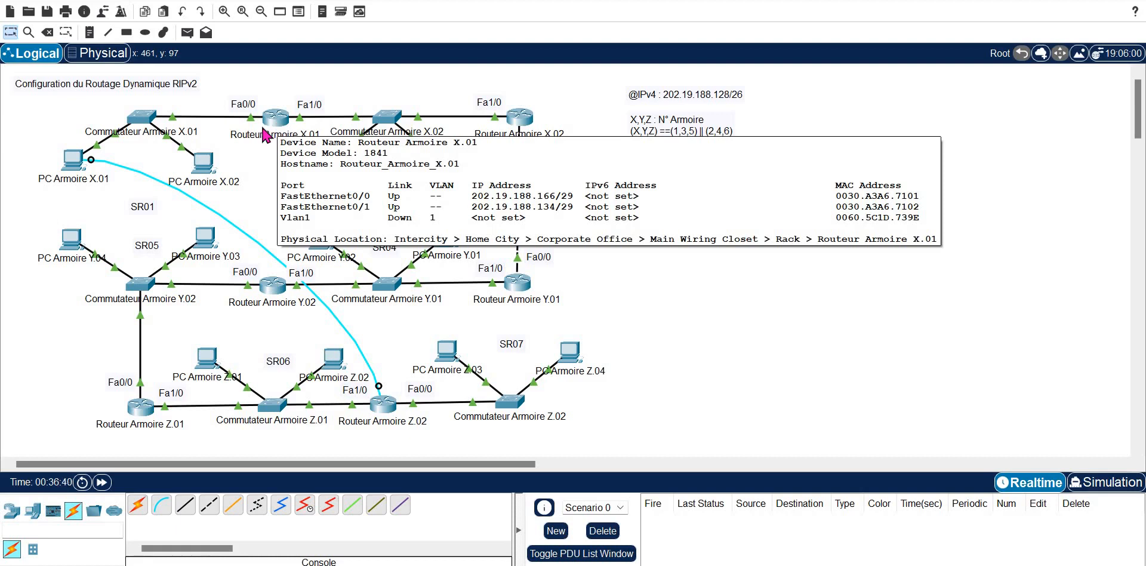
click(316, 169)
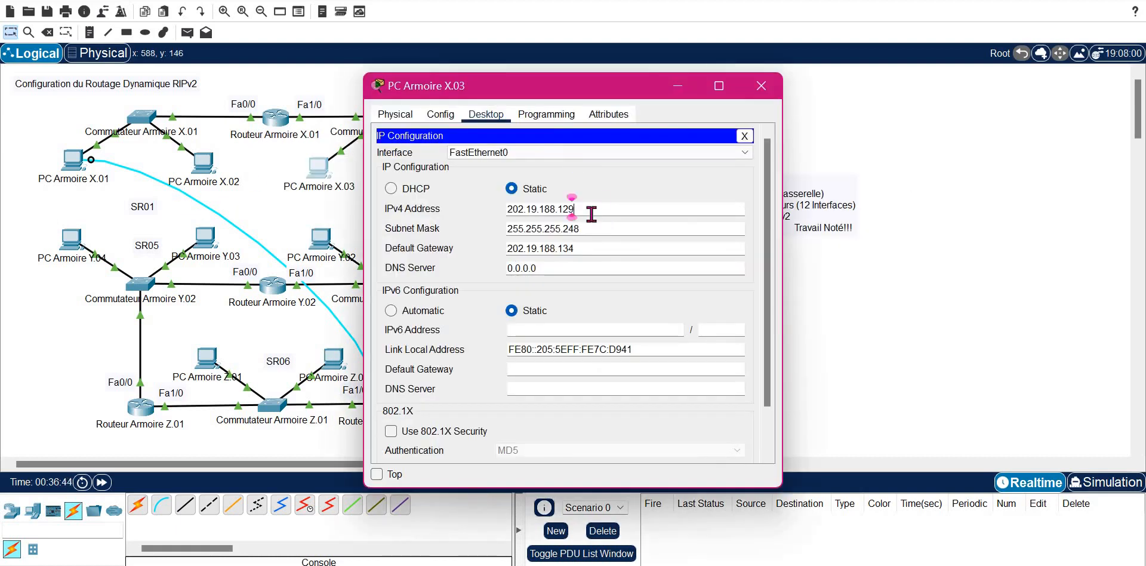
triple_click(590, 211)
click(770, 87)
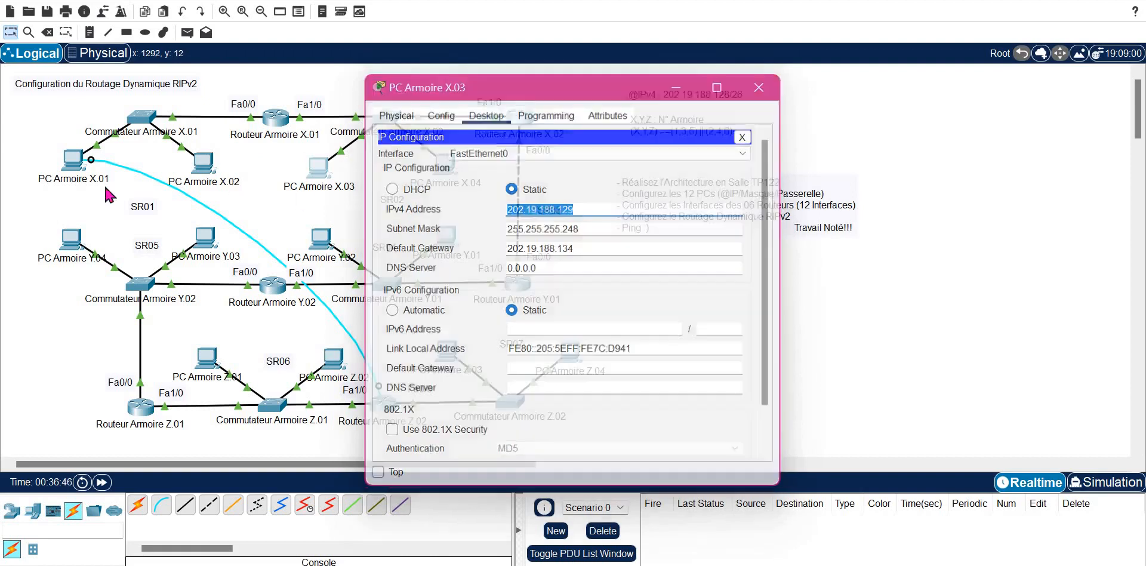
Step: Ping PC Armoire X.03 at 202.19.188.129 from PC Armoire X.01's command prompt, and close the PC's window
click(76, 179)
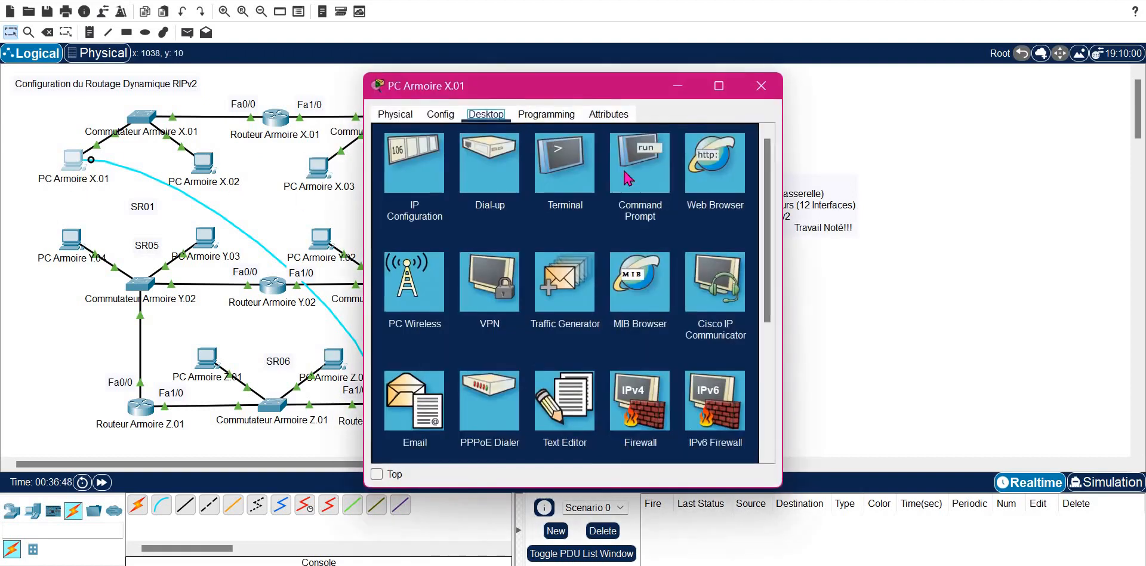
click(660, 203)
text(pi)
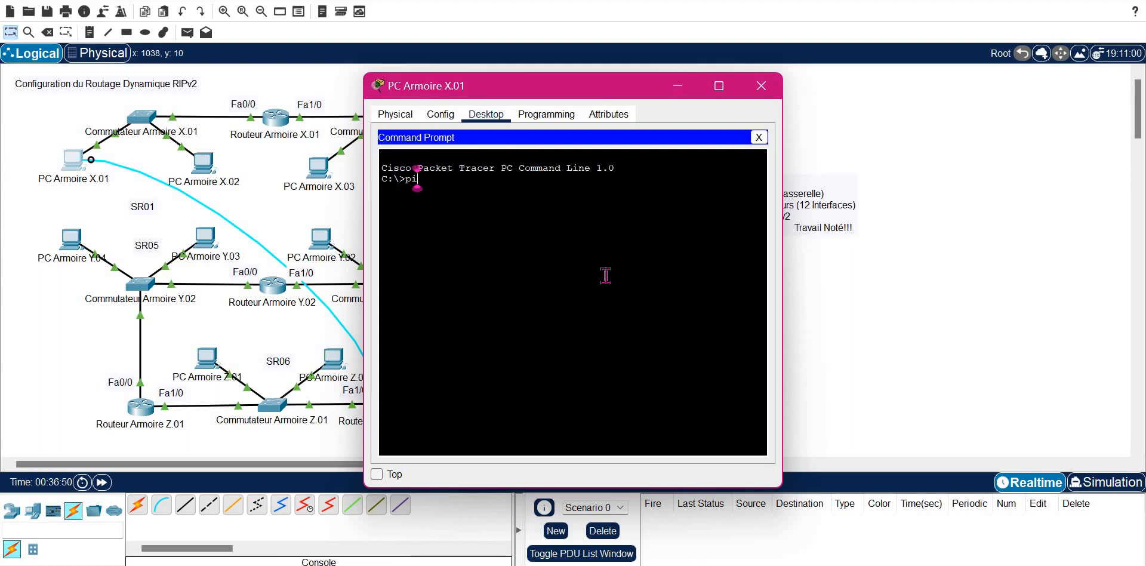
text(ng)
right_click(605, 275)
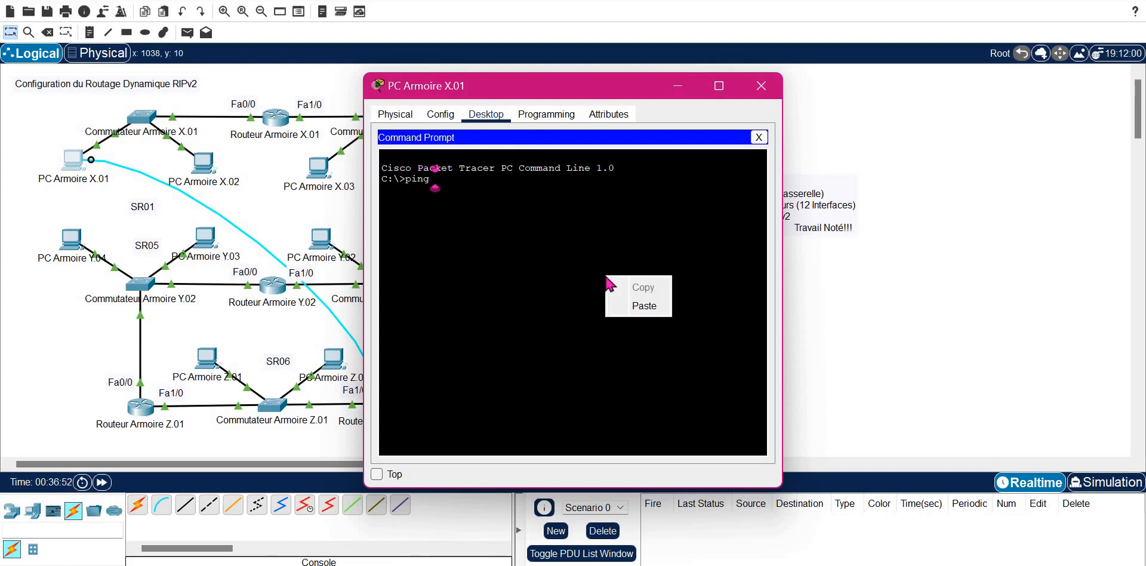
key(Return)
key(Return)
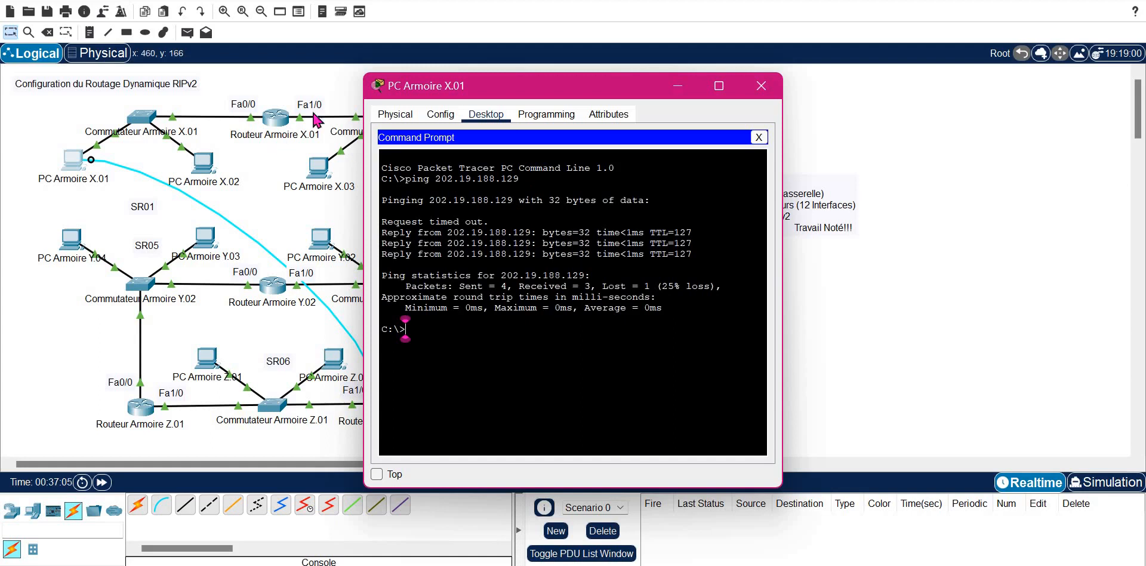
click(768, 89)
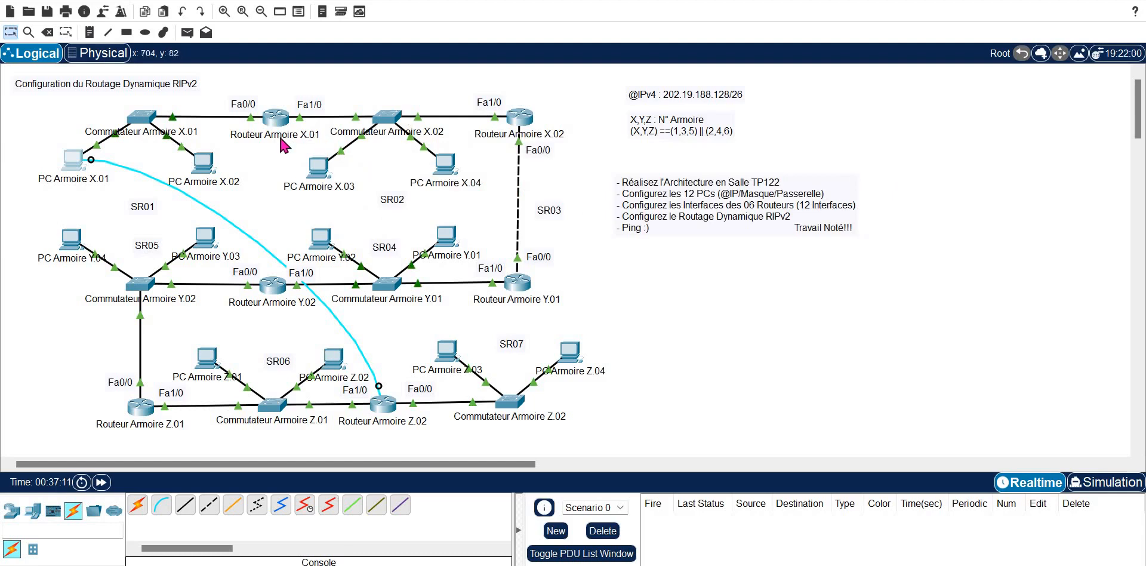
Step: Leave configuration mode on Routeur Armoire X.01, display its IP routing table with show ip route, and close the router's window
click(285, 134)
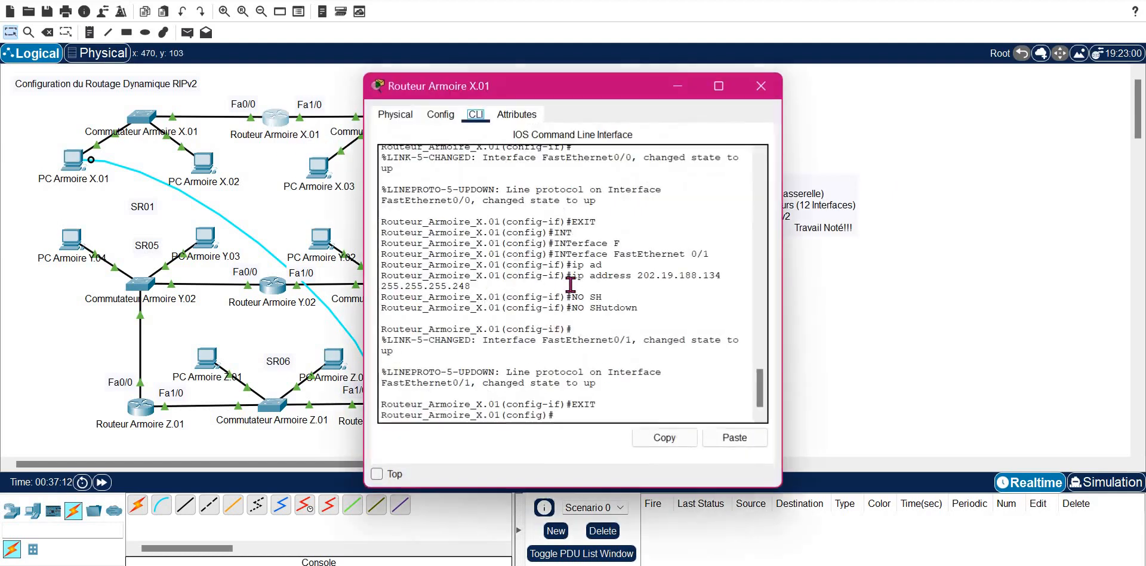
text(end)
key(Return)
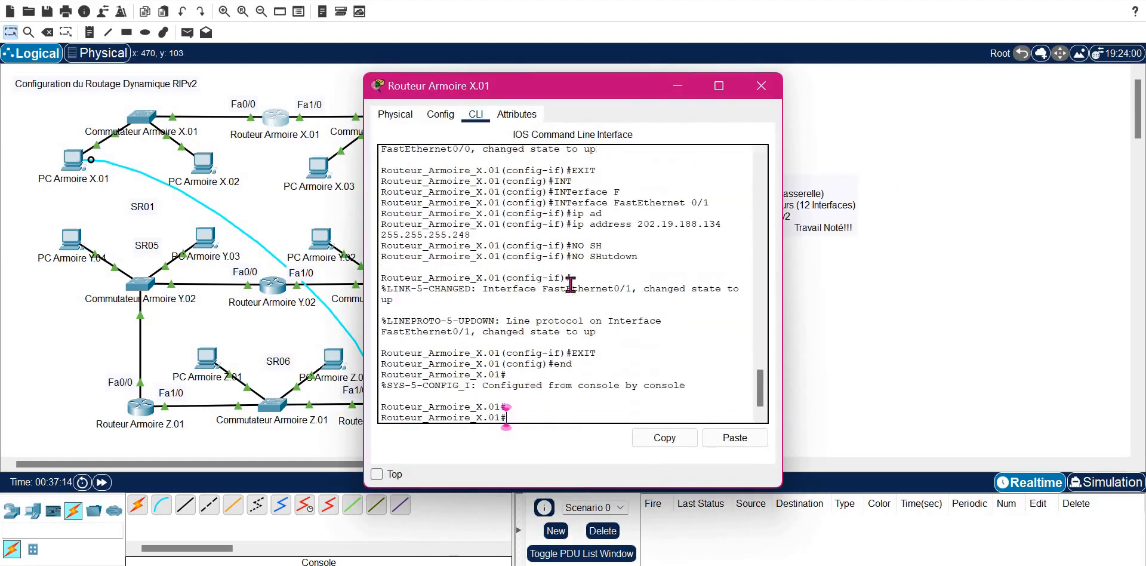
text(sh)
key(Tab)
text(ip route)
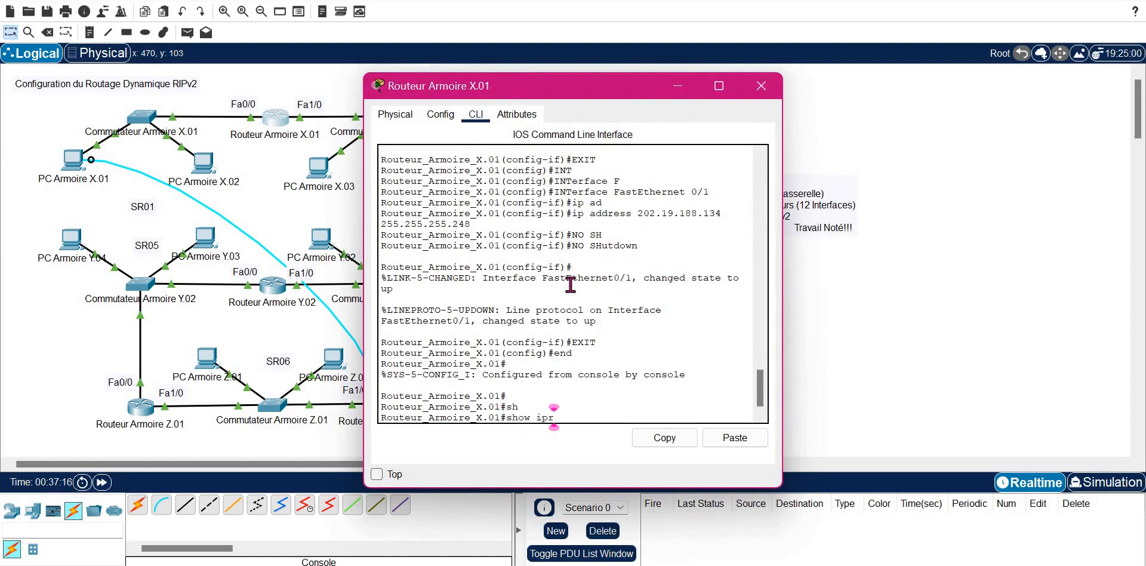
key(Return)
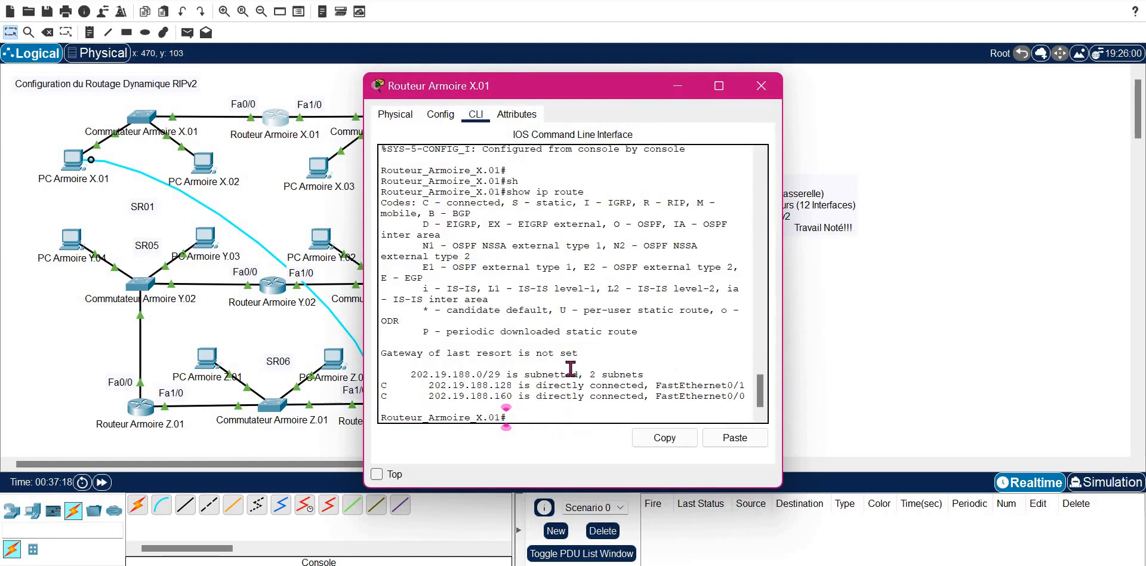
click(760, 85)
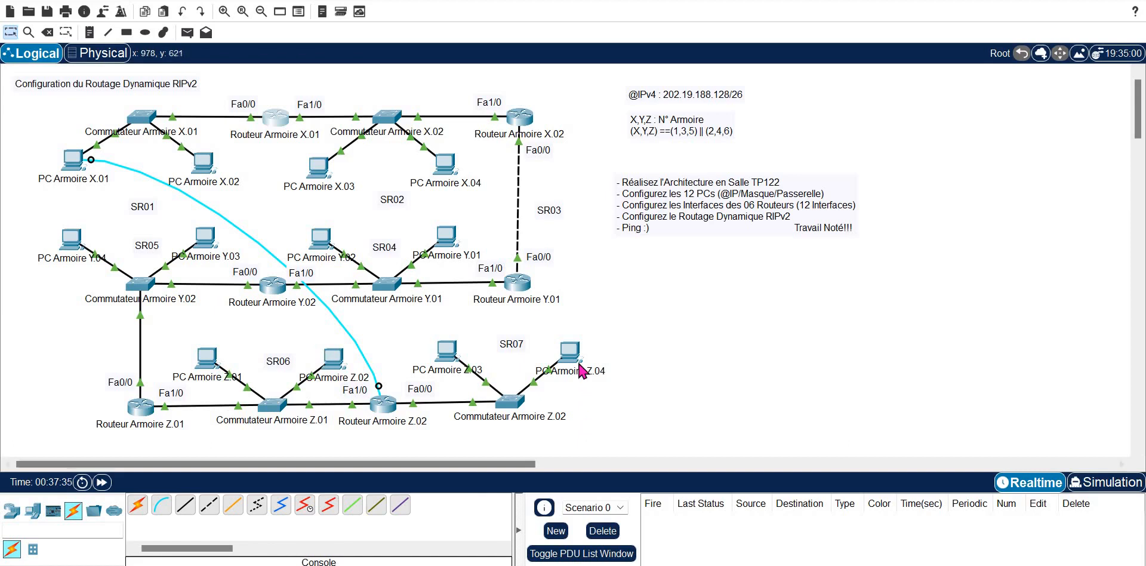
Step: Move the console cable's router end from Routeur Armoire Z.02 to the Console port of Routeur Armoire X.01
mouse_move(581, 371)
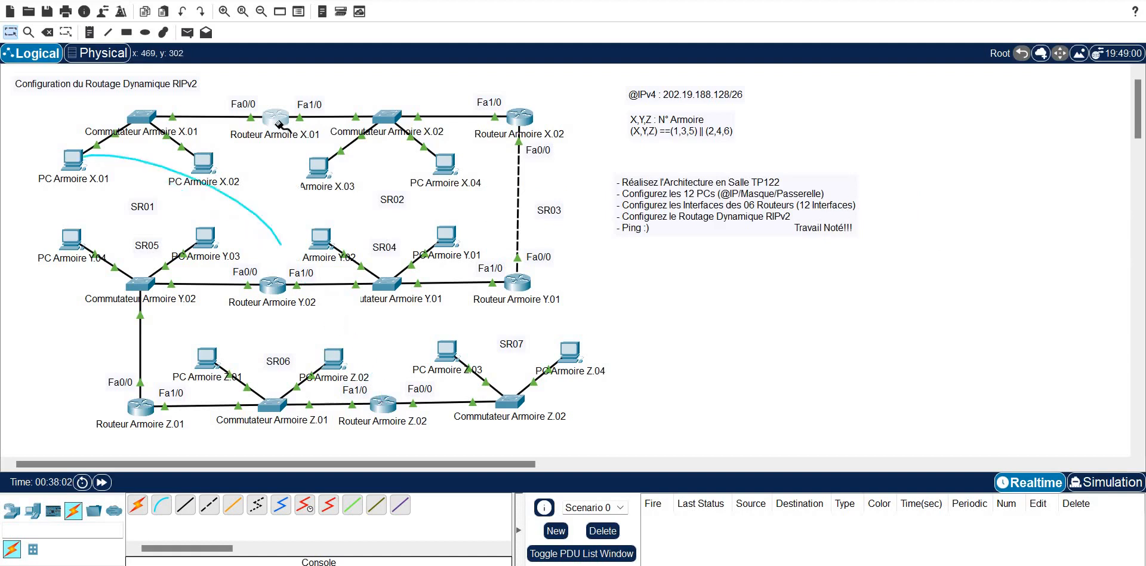
click(307, 160)
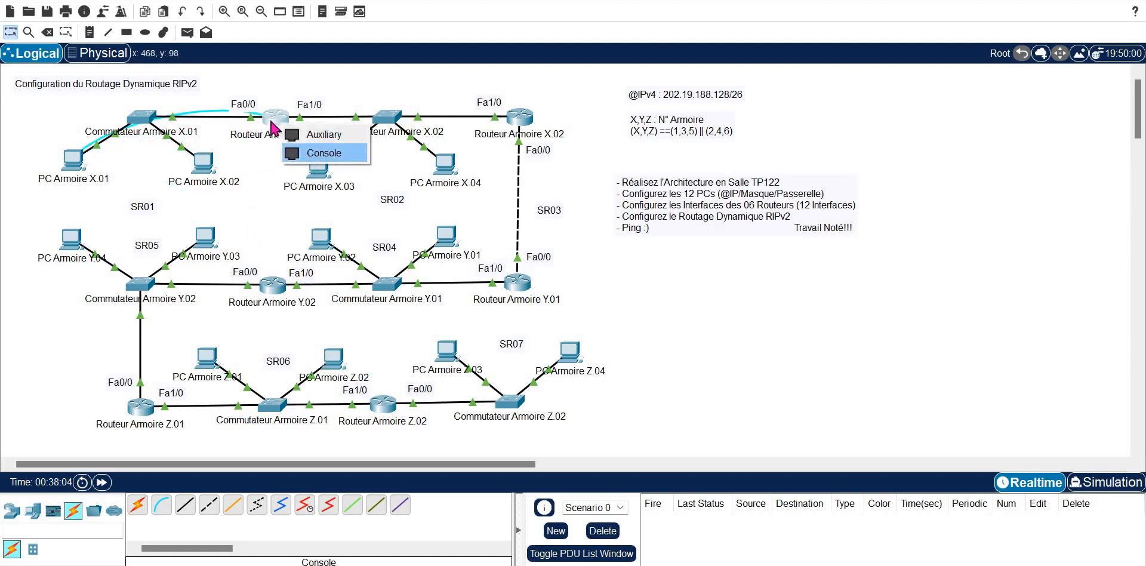
click(275, 121)
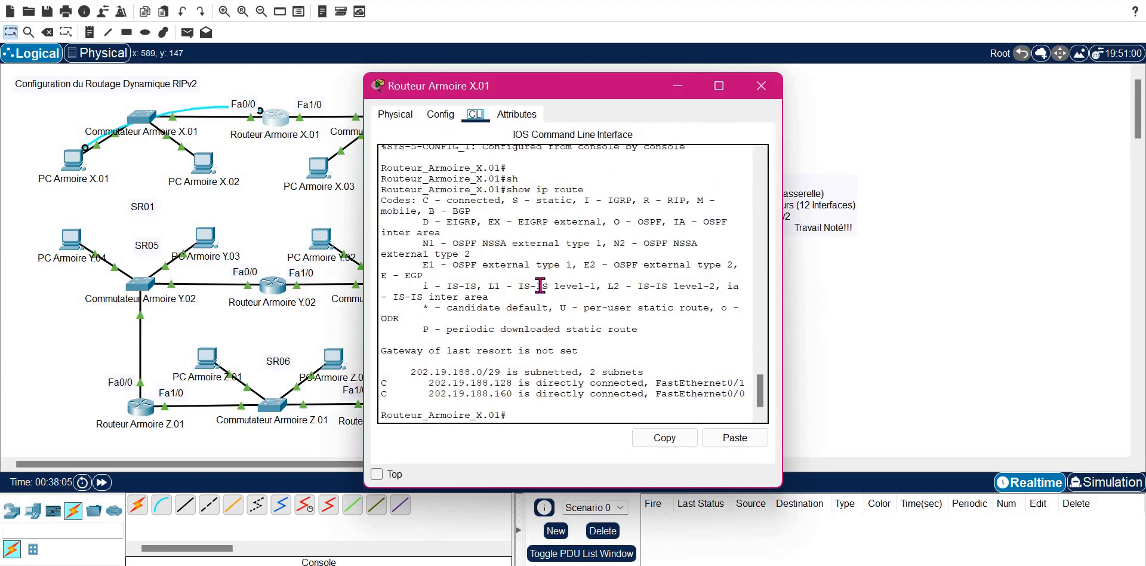
click(540, 286)
key(Return)
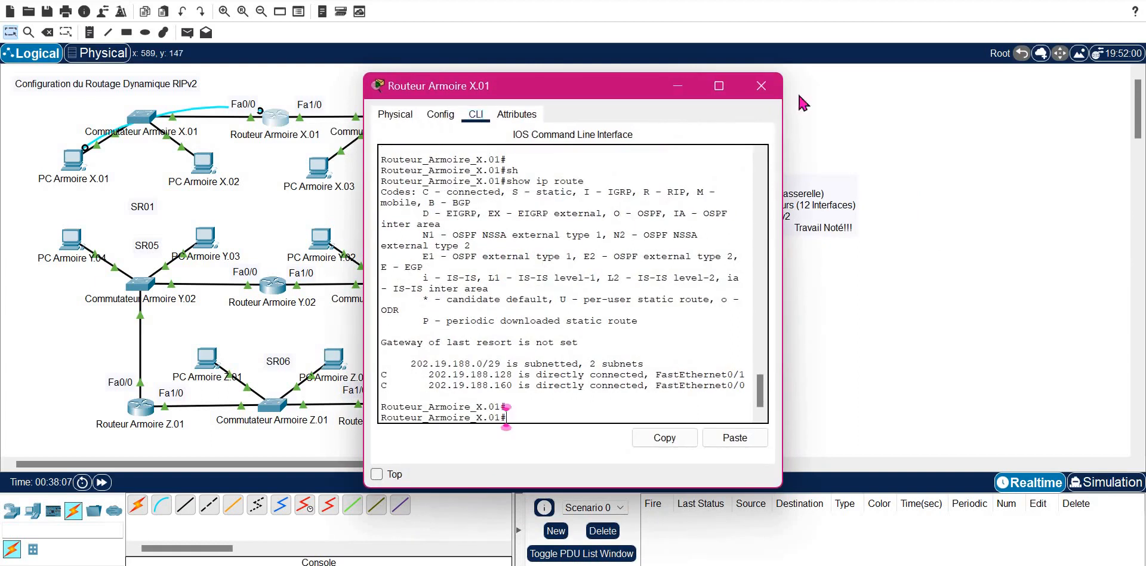
click(761, 86)
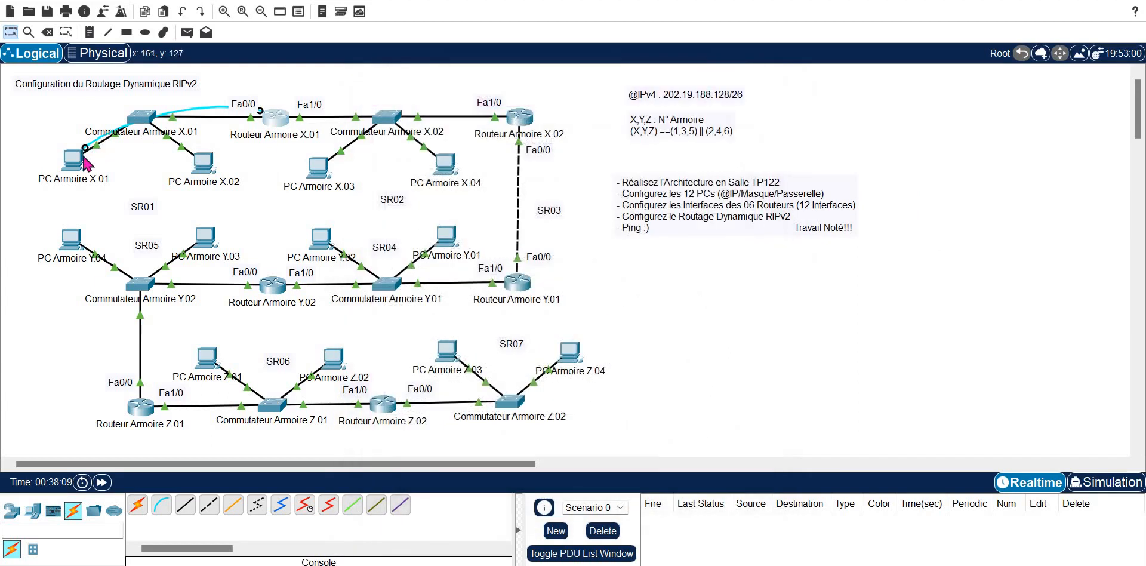
Step: Open a terminal session to Routeur Armoire X.01 from PC Armoire X.01 with the default port settings
click(80, 159)
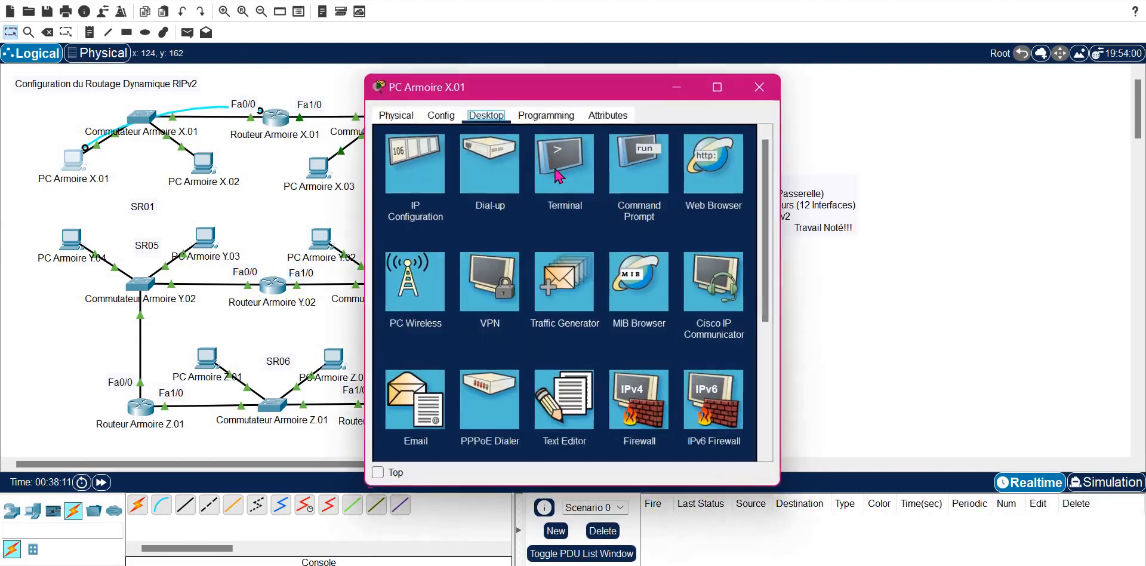
click(557, 175)
click(743, 263)
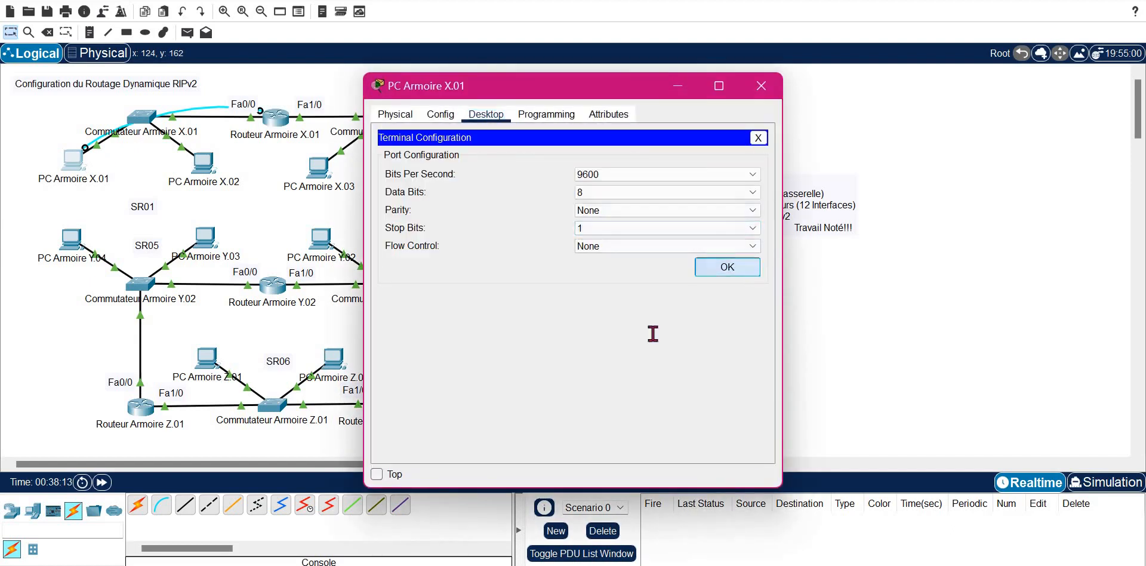
key(Return)
key(Return)
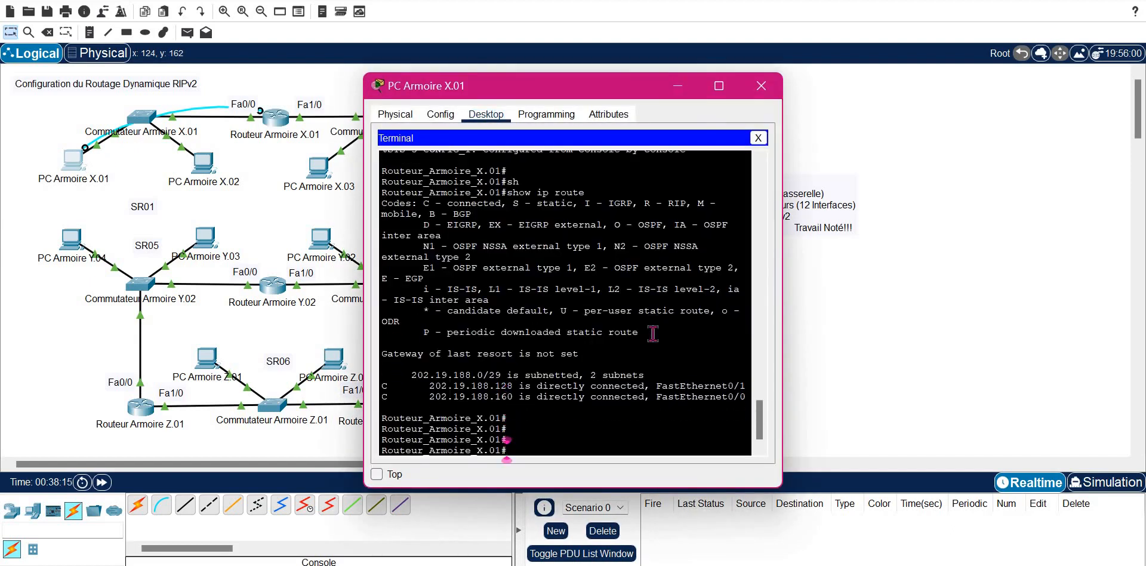
Step: Display Routeur Armoire X.01's IP routing table in the terminal and exit the console session
text(sh ip rou)
text(te)
key(Return)
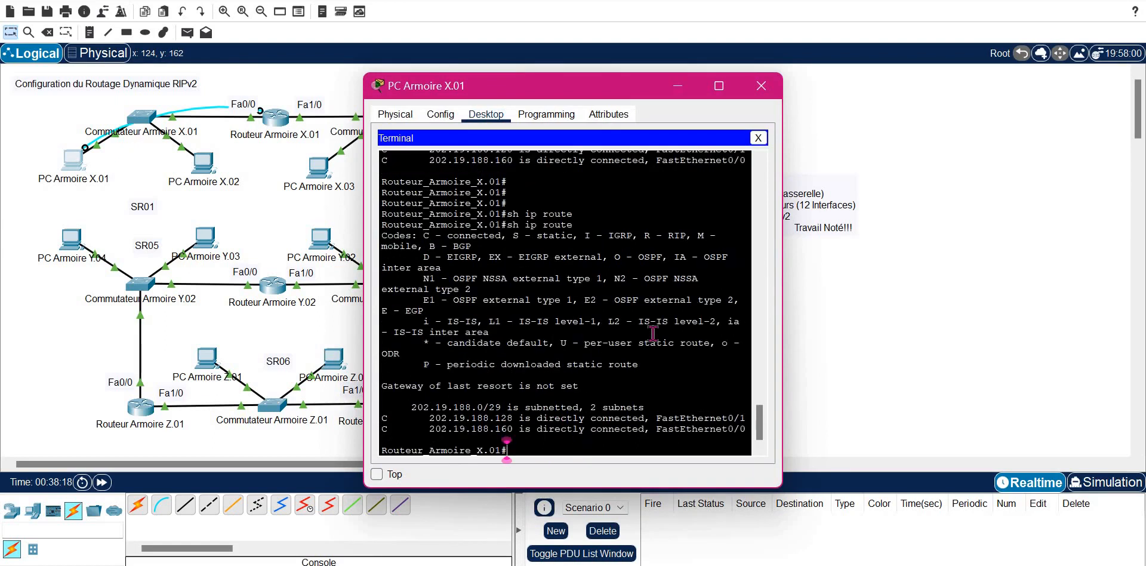
text(exit)
key(Return)
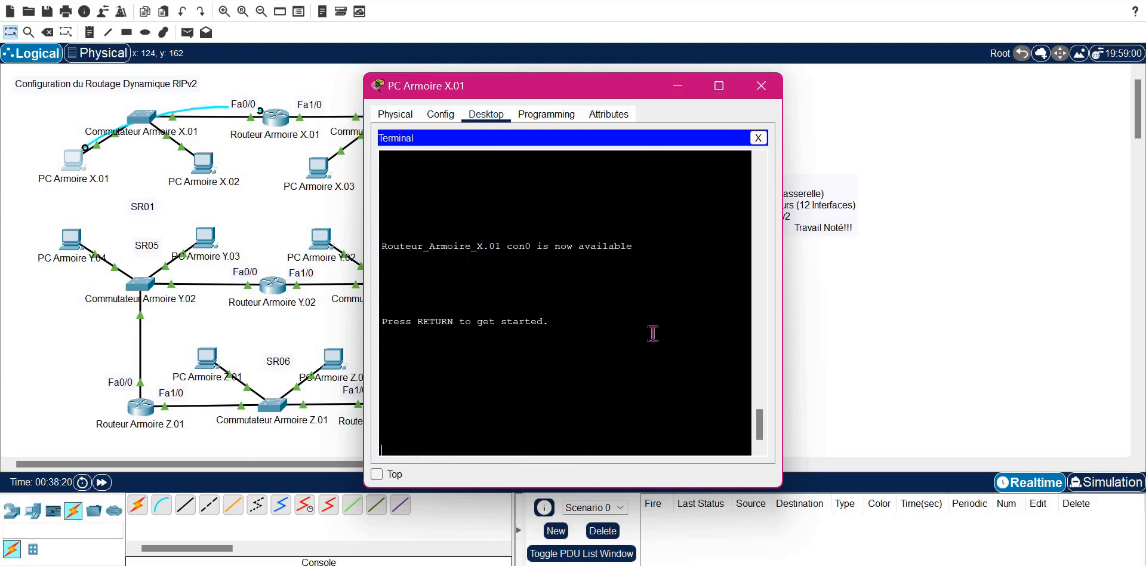
Step: Start a new console session on Routeur Armoire X.01 and enter privileged mode and global configuration mode
key(Return)
text(en)
key(Tab)
key(Return)
text(c)
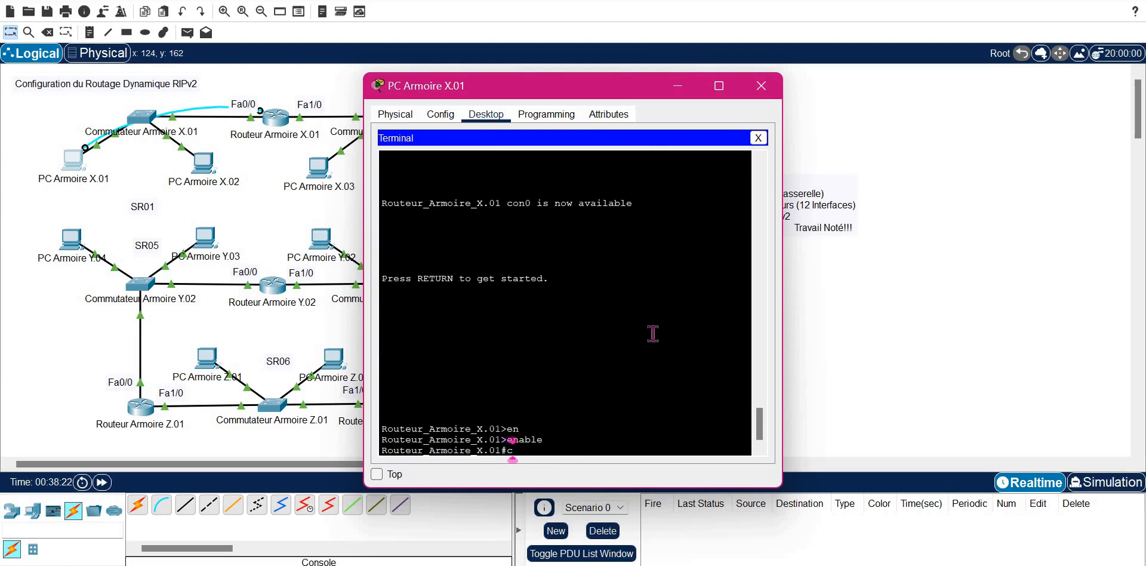
text(onf)
key(Tab)
text(t)
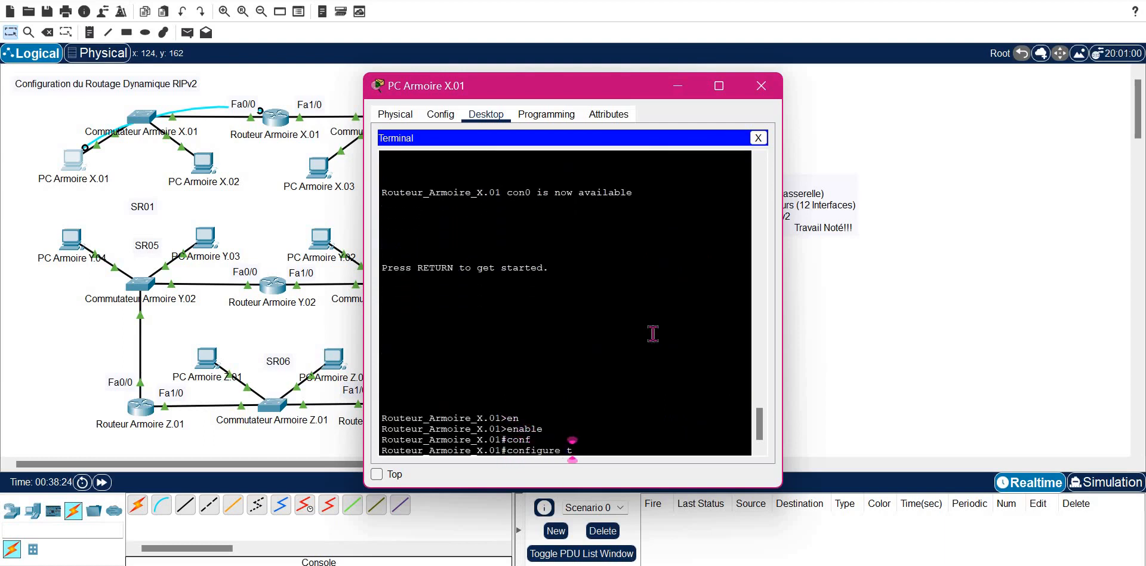
key(Tab)
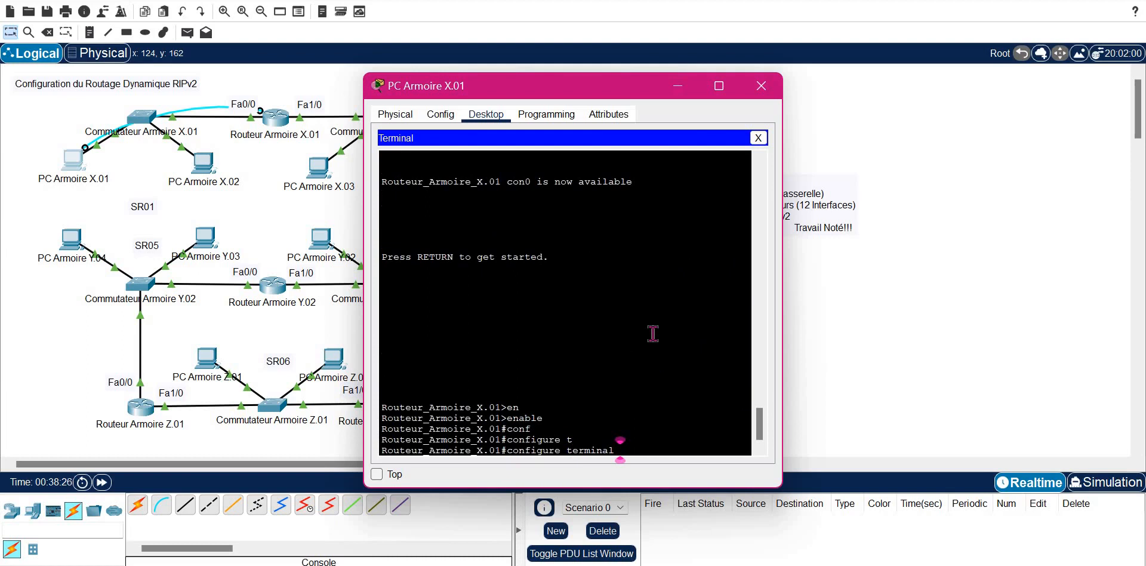
key(Return)
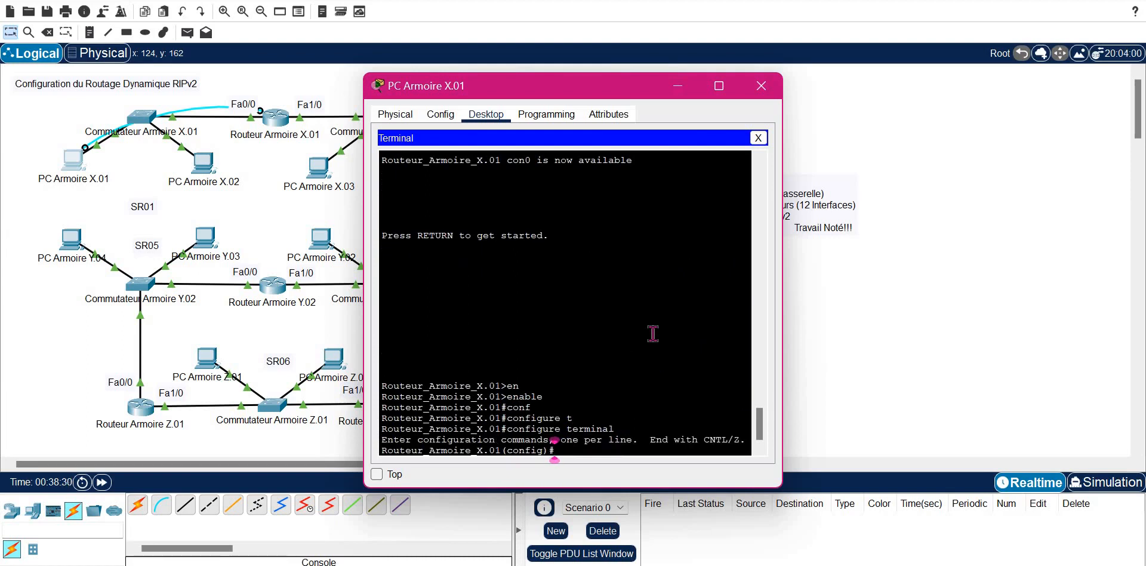
Step: Enable RIP routing on Routeur Armoire X.01 and set it to version 2
text(router)
key(Tab)
text(rip)
key(Tab)
key(Return)
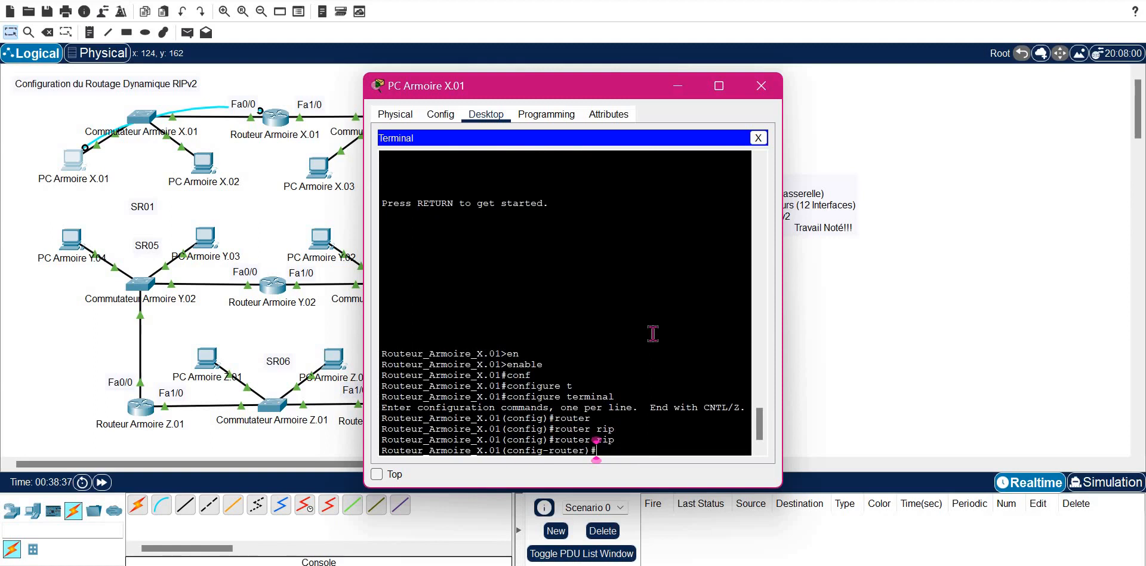
text(vers)
key(Tab)
text(2)
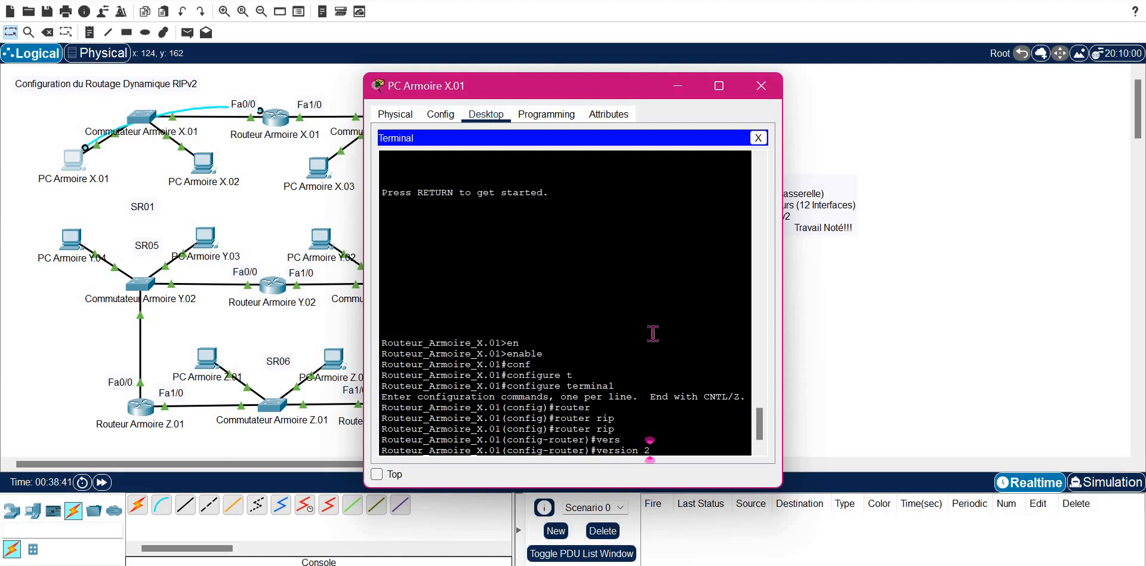
key(Return)
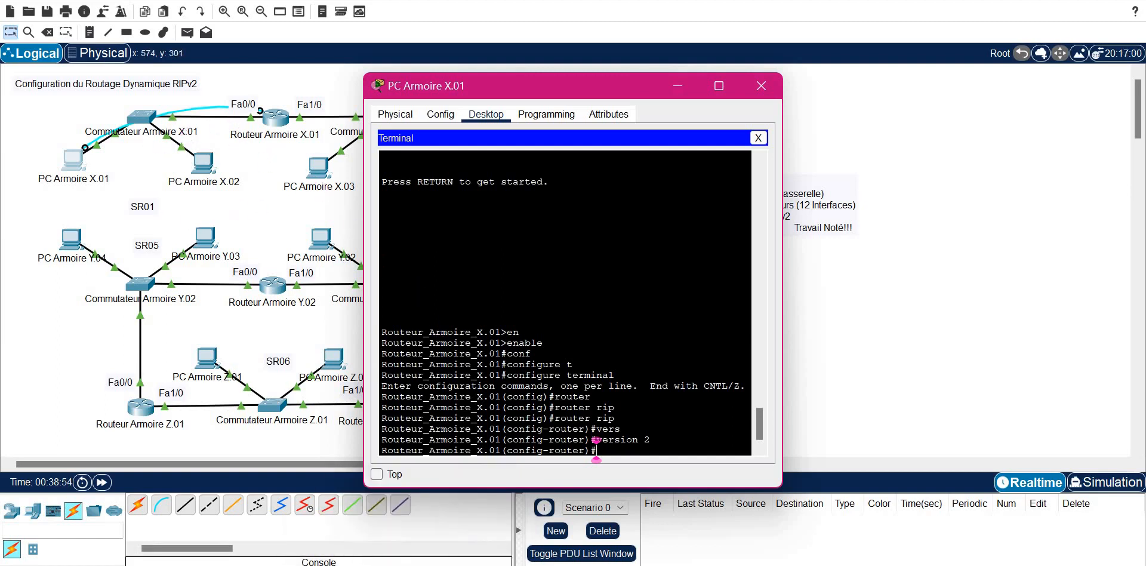
Step: Copy SR01's network address from the Bloc-notes addressing table and declare network 202.19.188.160 in RIP on Routeur Armoire X.01
click(382, 564)
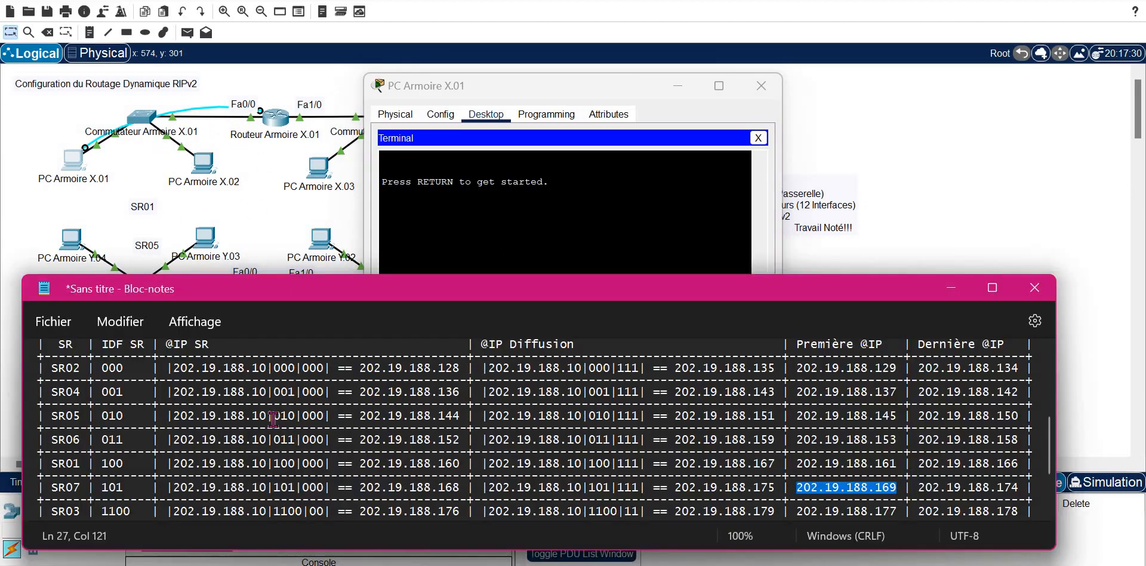
click(454, 417)
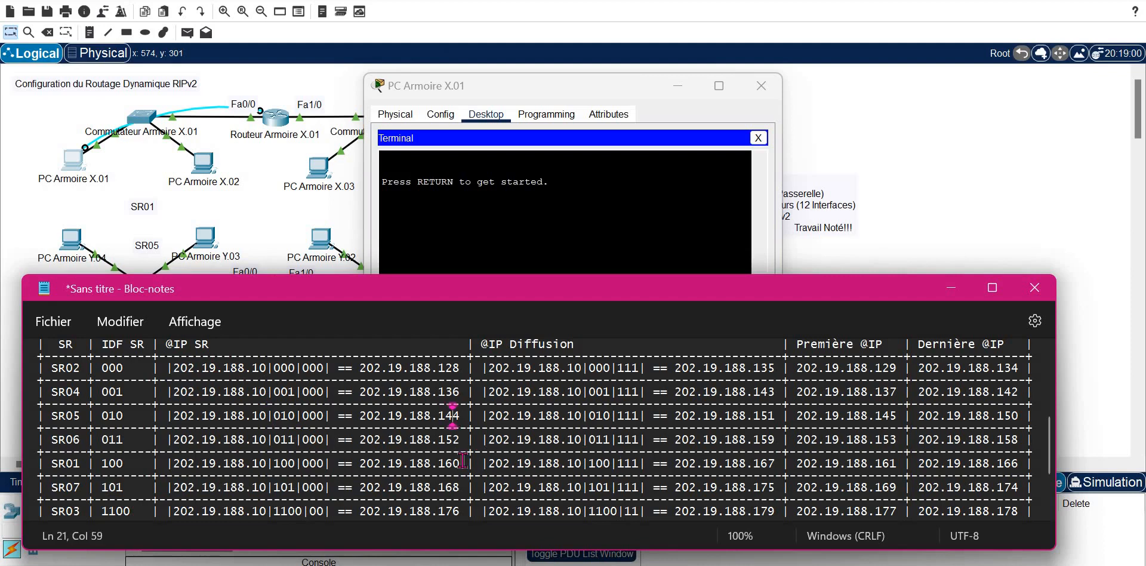
drag(461, 464, 360, 465)
key(ctrl+c)
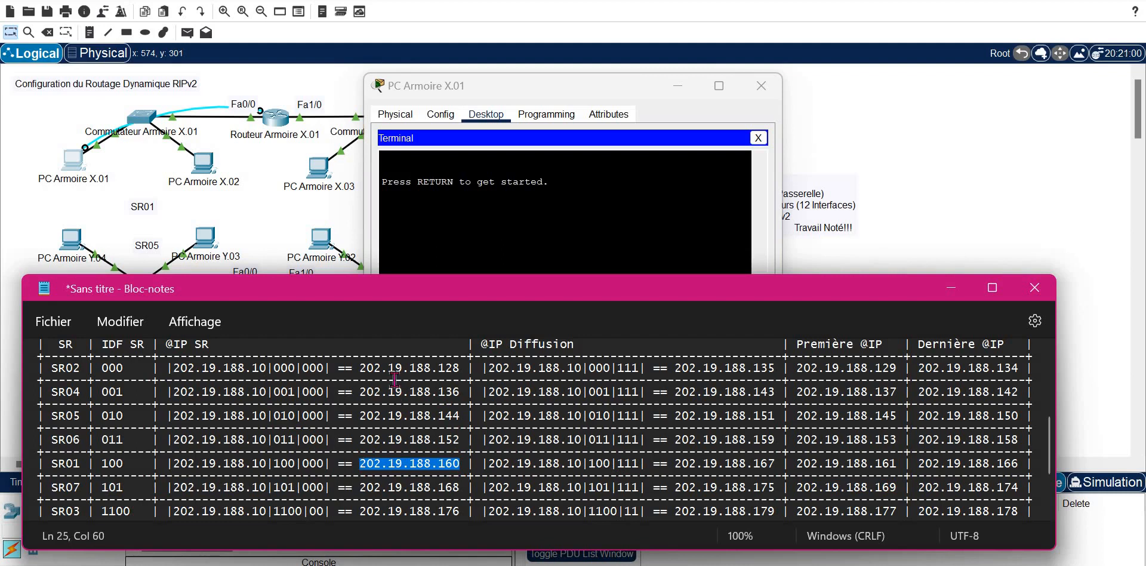
click(617, 218)
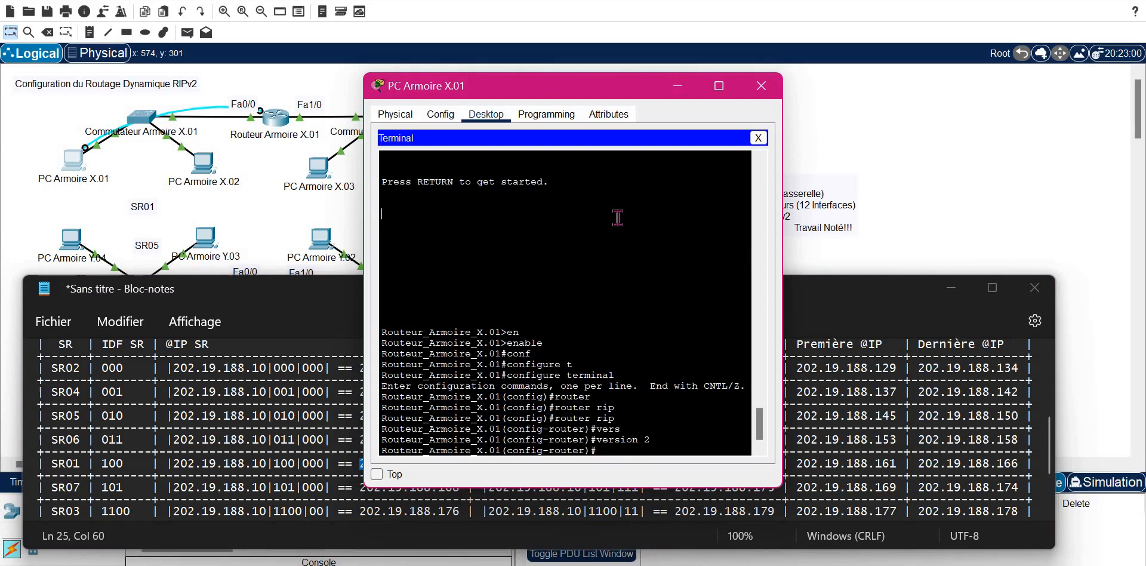
text(net)
key(Tab)
right_click(617, 218)
click(626, 247)
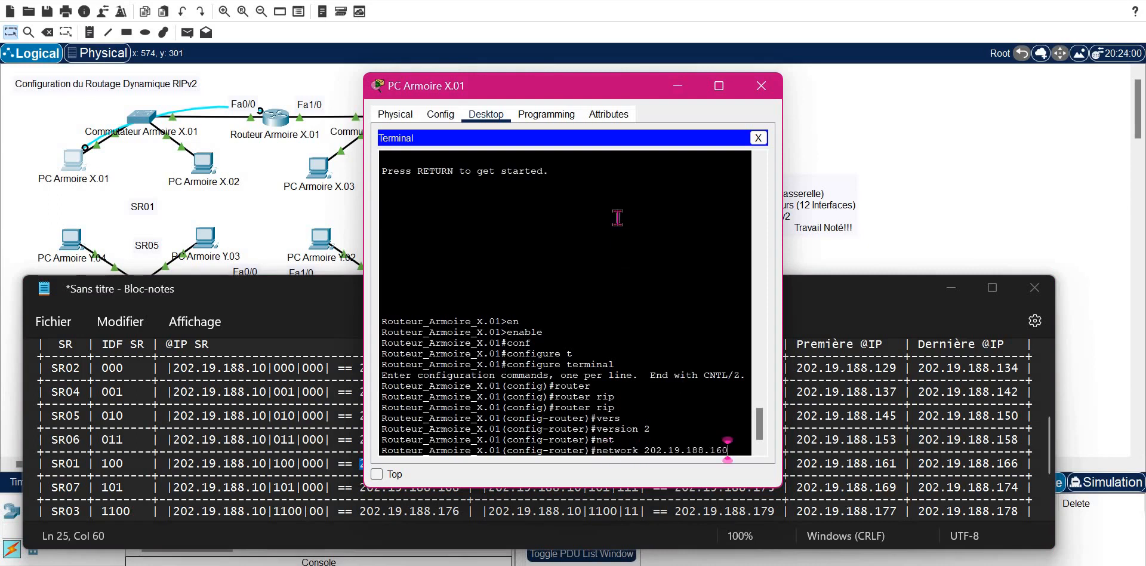
key(Return)
Step: Declare SR02's network 202.19.188.128 in RIP on Routeur Armoire X.01 by reusing the previous network command
key(Up)
key(BackSpace)
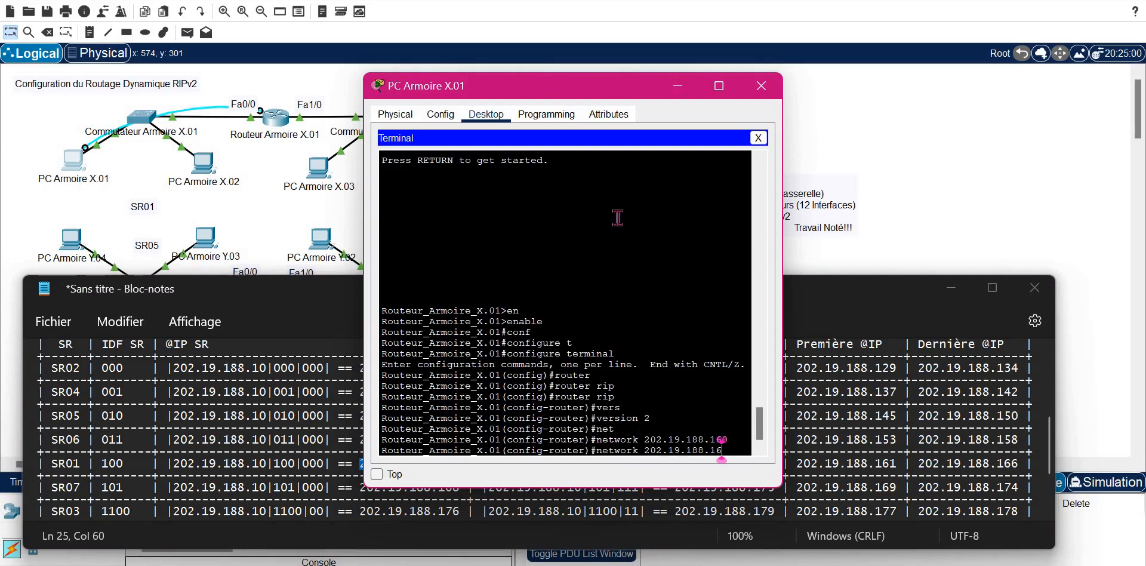
key(BackSpace)
text(28)
key(Return)
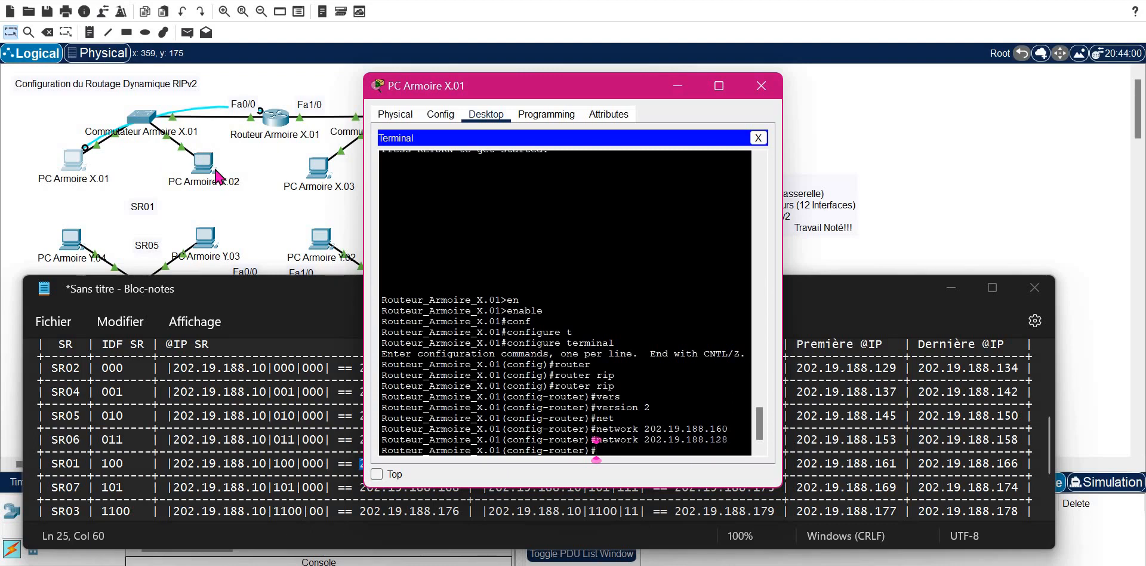
Step: Make FastEthernet 0/0 a passive RIP interface on Routeur Armoire X.01, exit RIP configuration and close PC Armoire X.01's window
text(pas)
key(Tab)
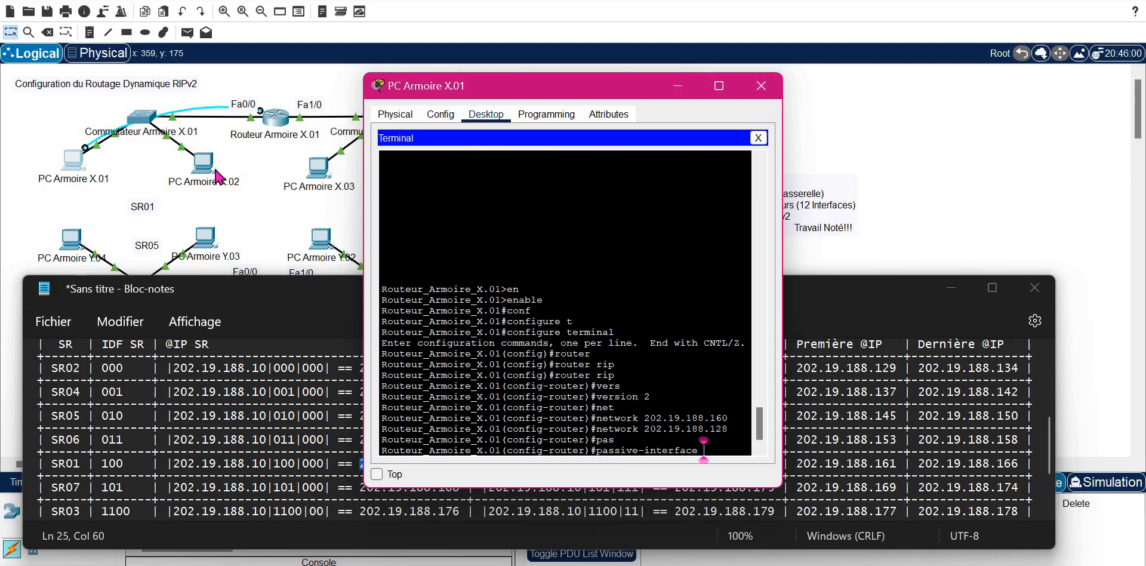
text(f)
key(Tab)
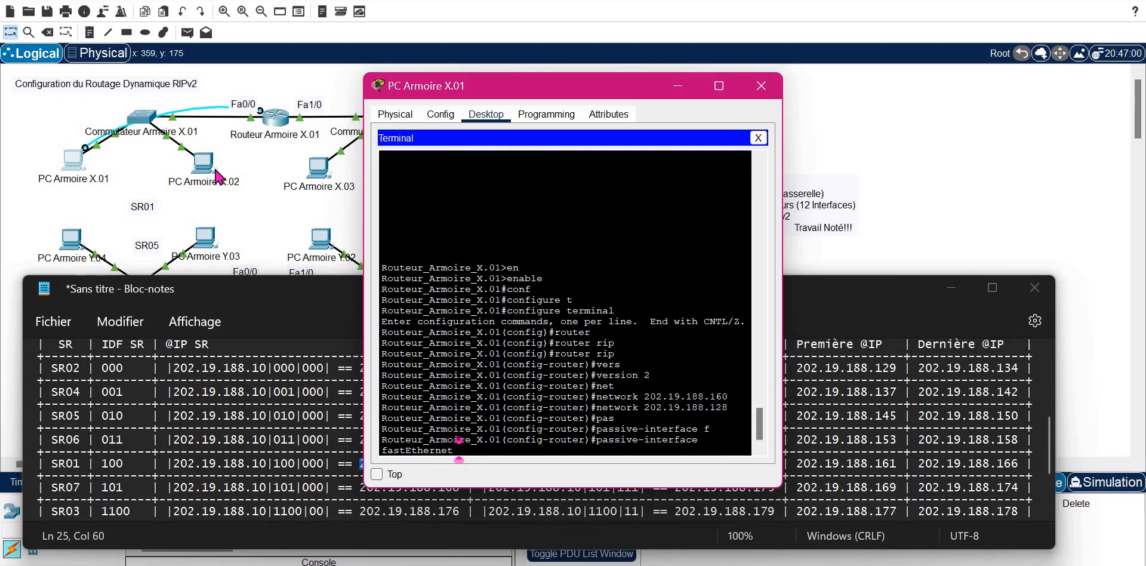
text(0/0)
key(Return)
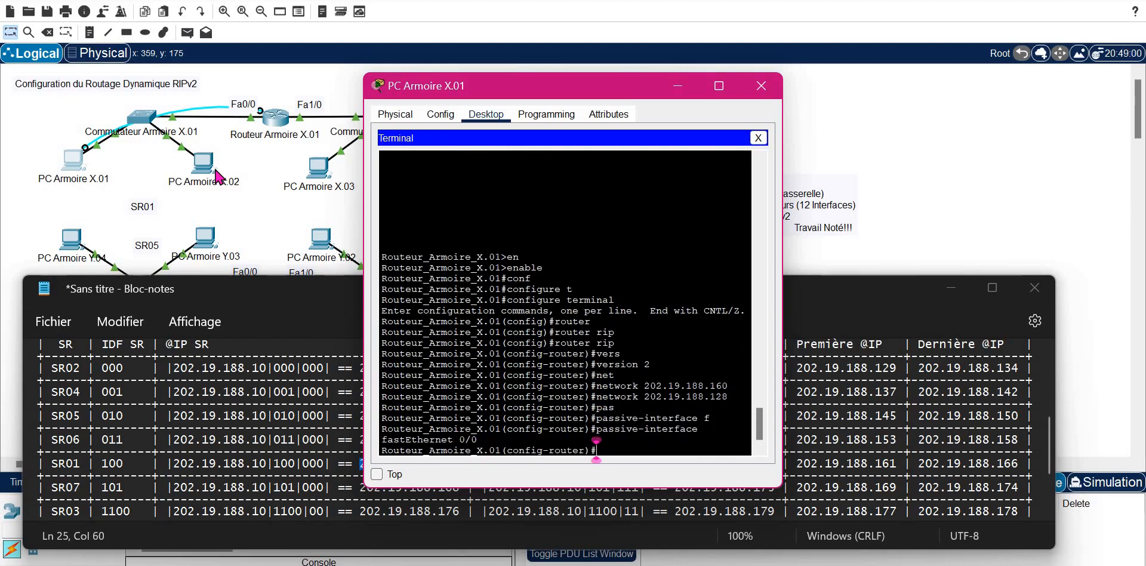
text(exit)
key(Return)
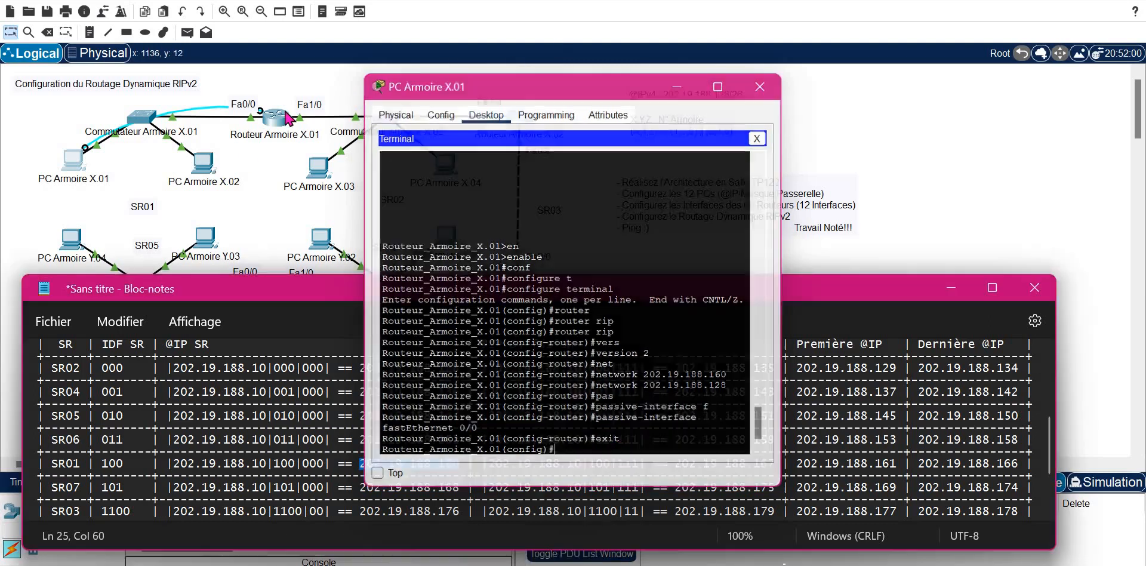
click(761, 87)
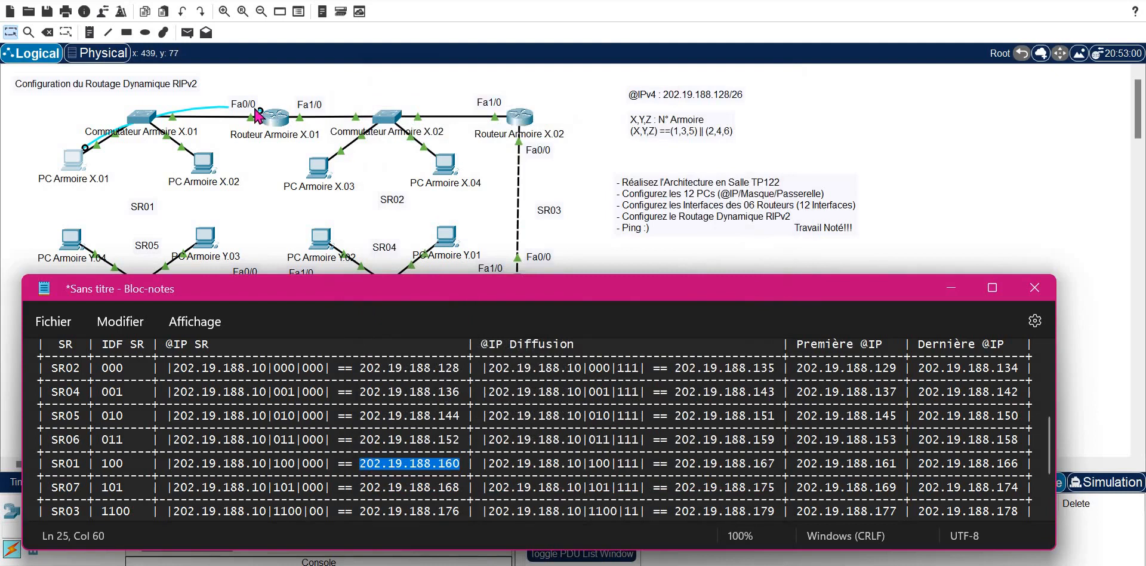
Step: Move the console cable's router end from Routeur Armoire X.01 to the console port of Routeur Armoire X.02
click(261, 113)
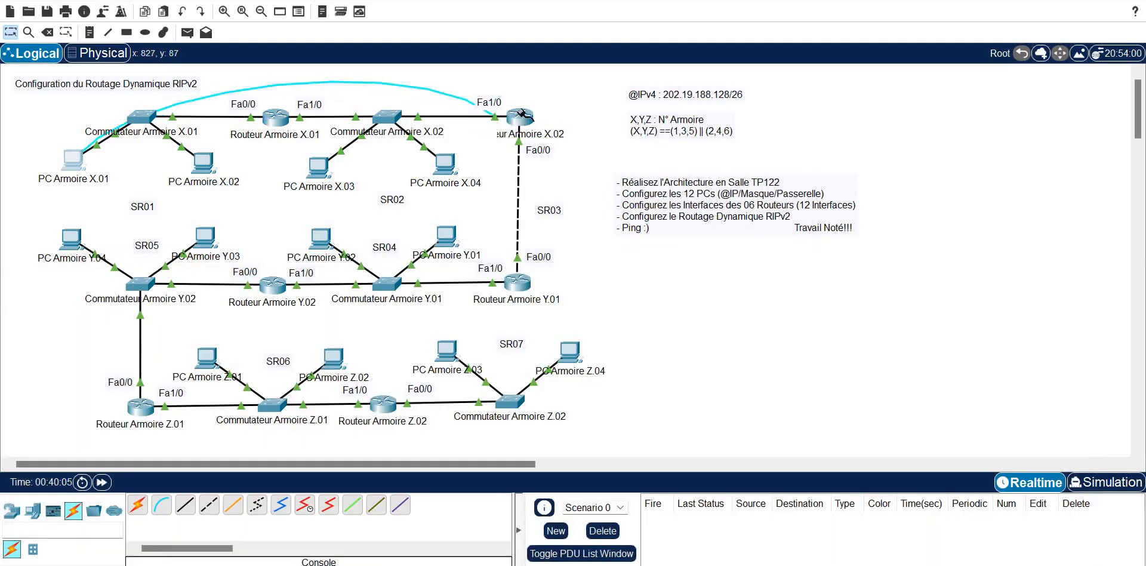
click(524, 115)
click(552, 144)
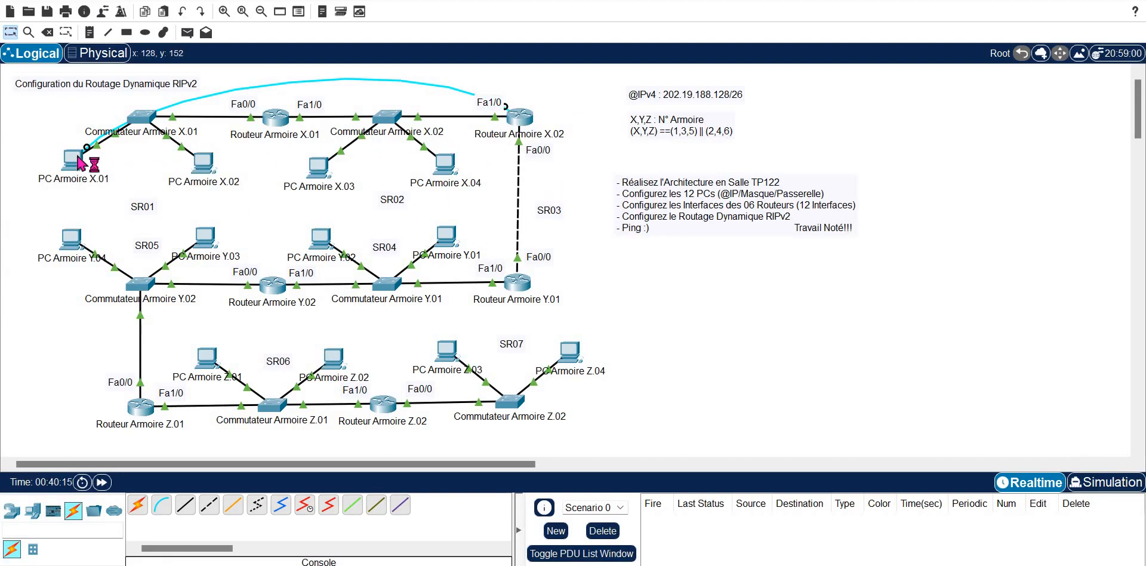
Step: Close PC Armoire X.01's command prompt and open a terminal session to Routeur Armoire X.02 with the default port settings
click(637, 160)
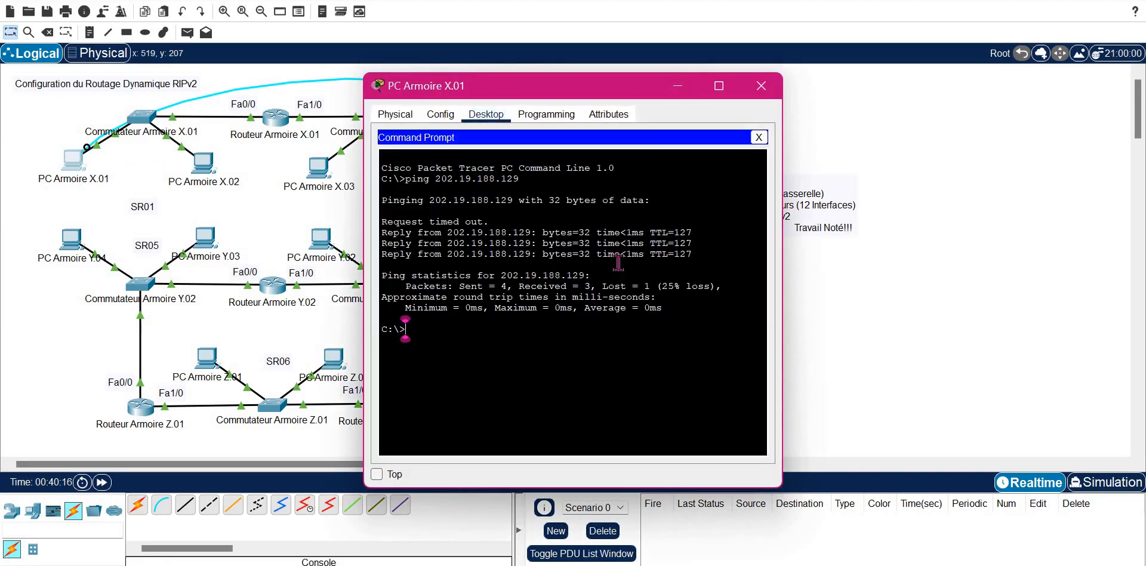
key(Return)
key(Return)
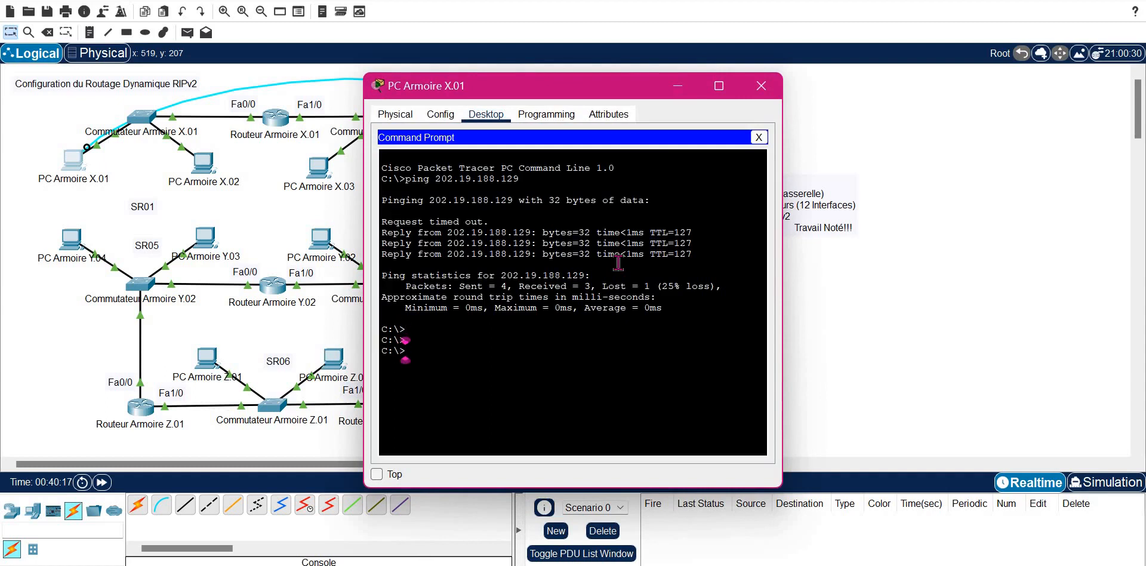
click(758, 137)
click(565, 170)
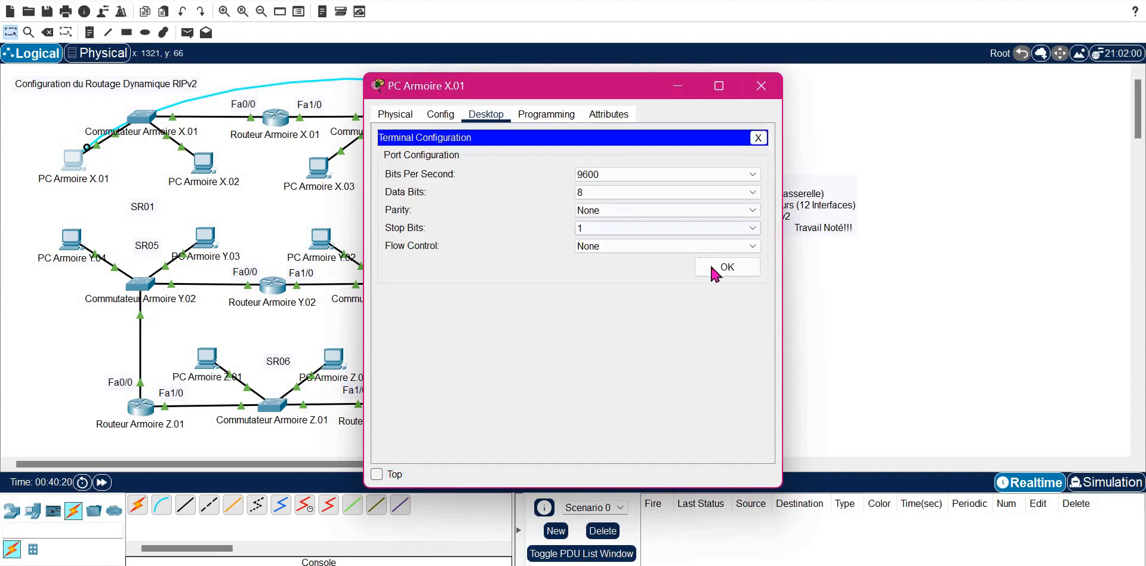
click(710, 266)
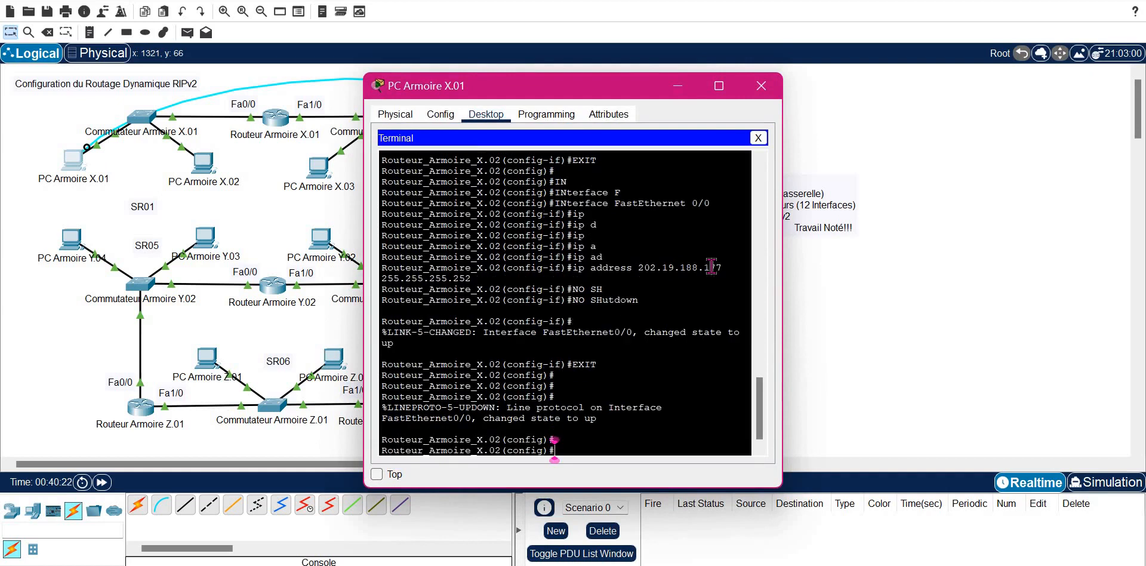
Step: Enable RIP routing on Routeur Armoire X.02 and set it to version 2
text(en)
key(Tab)
key(Return)
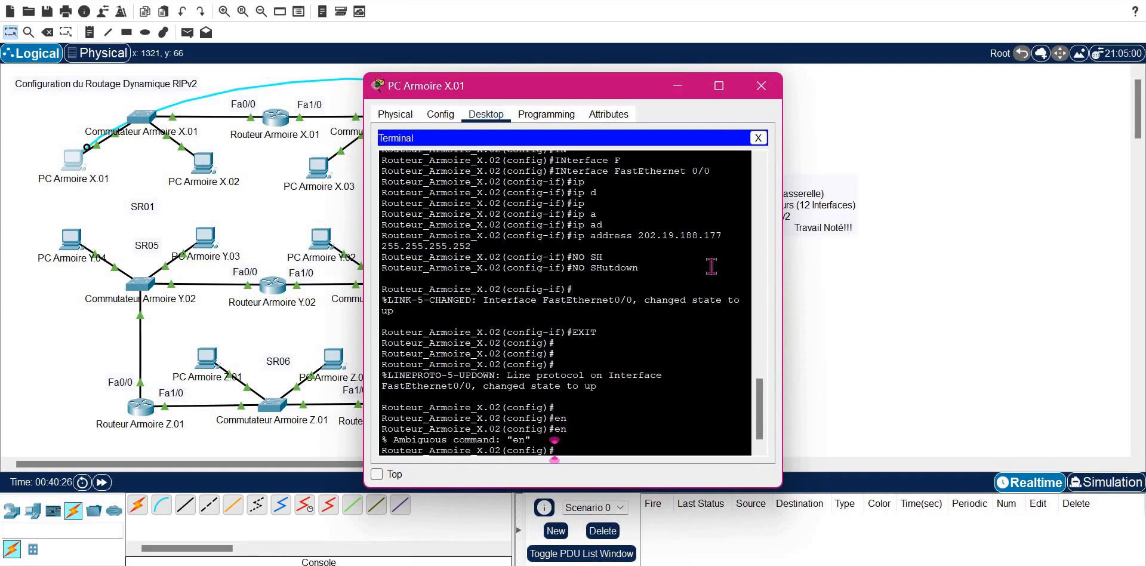
text(router rip)
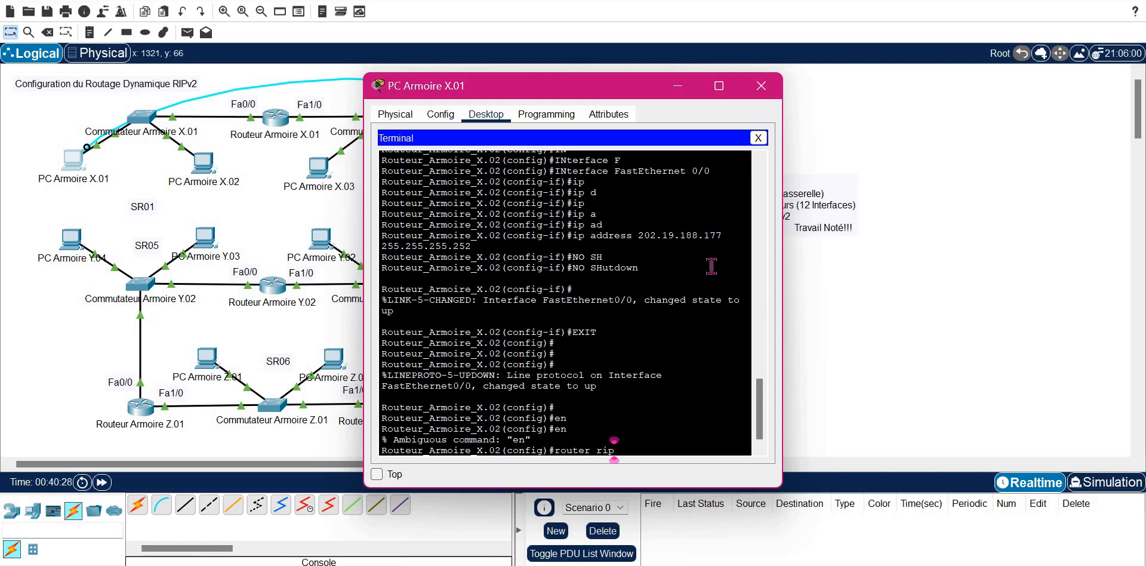
key(Return)
text(ver)
key(Tab)
text(2)
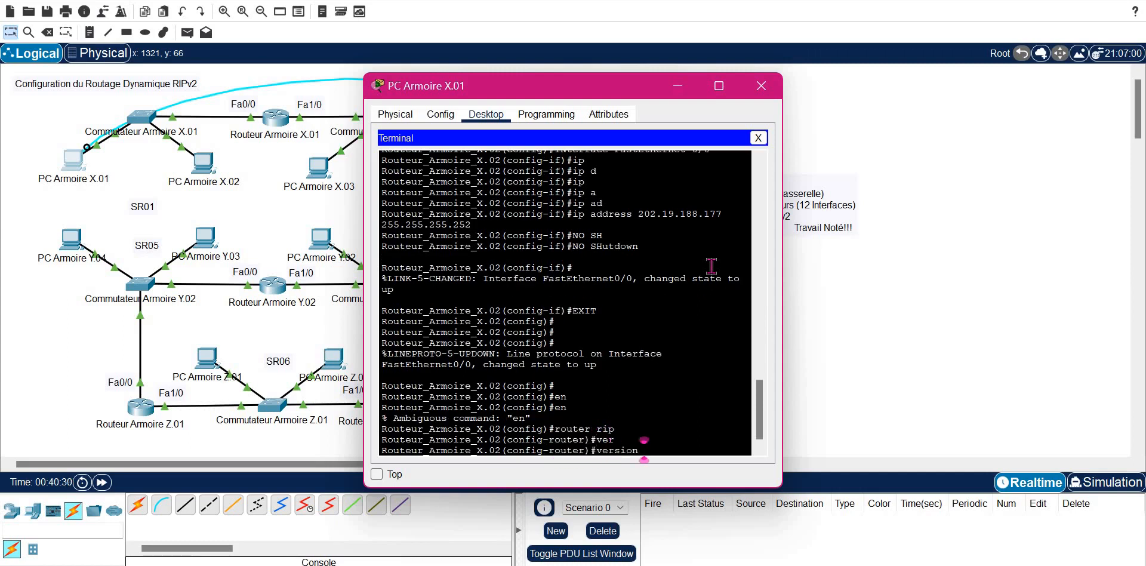
key(Return)
Step: Declare SR02's network 202.19.188.128 in RIP on Routeur Armoire X.02, checking the Bloc-notes table and adapting the copied address
text(network)
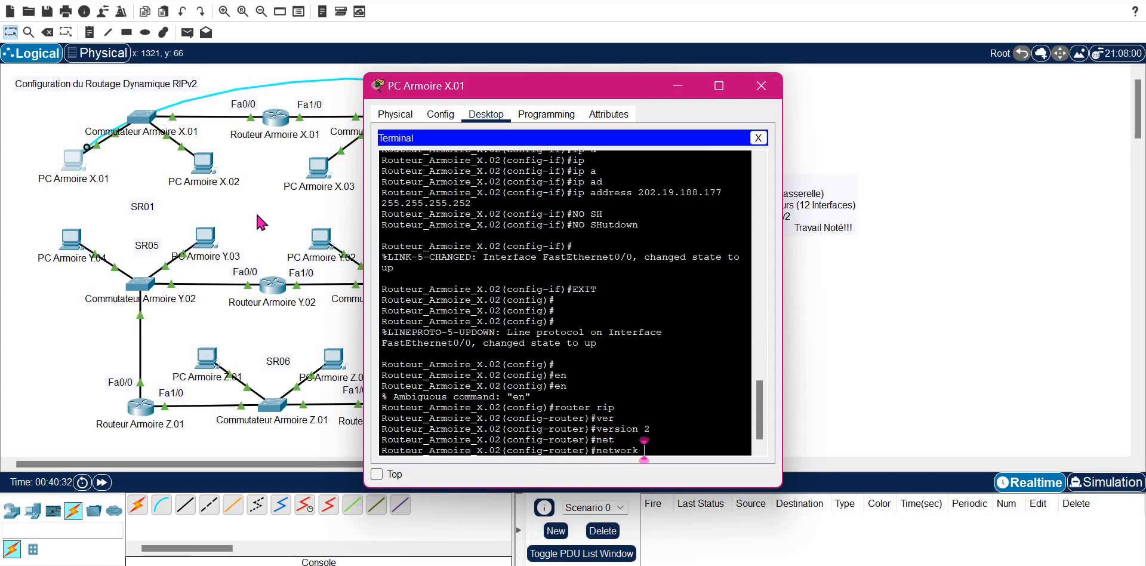
click(255, 210)
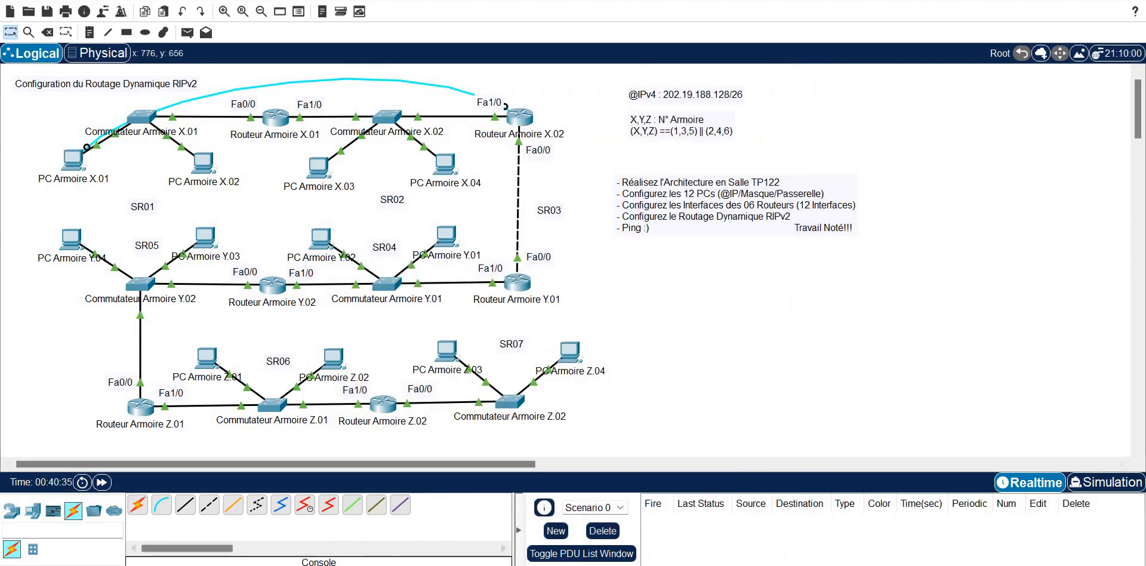
key(alt+Tab)
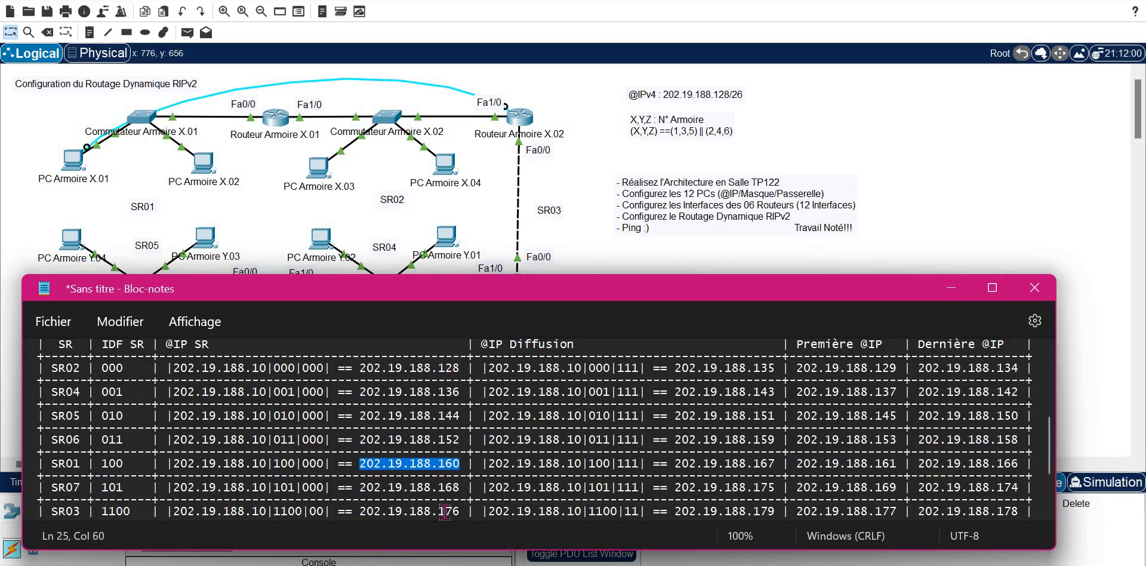
click(519, 125)
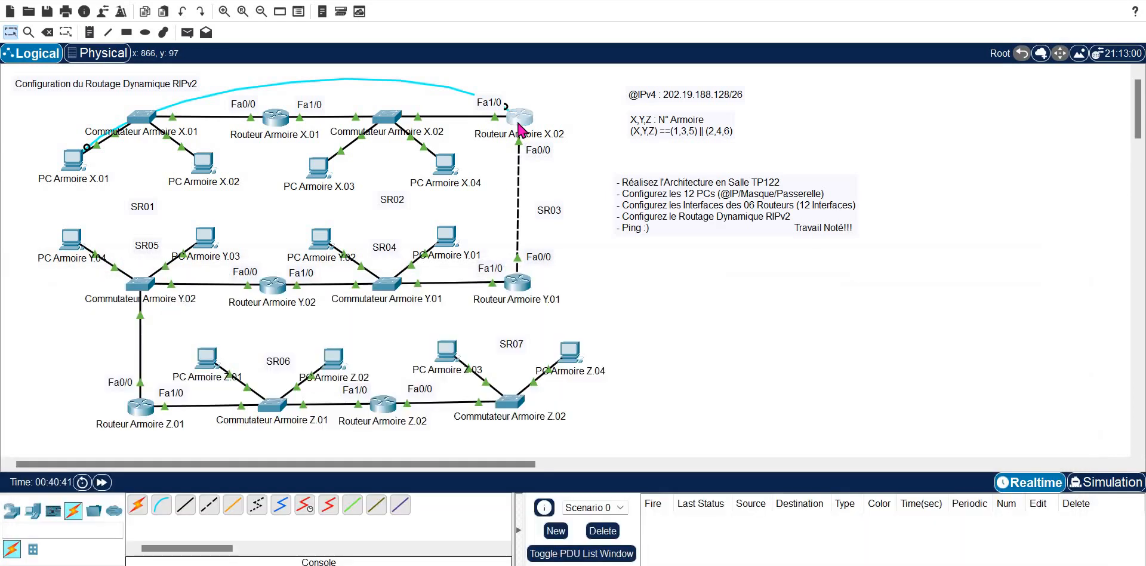
click(67, 179)
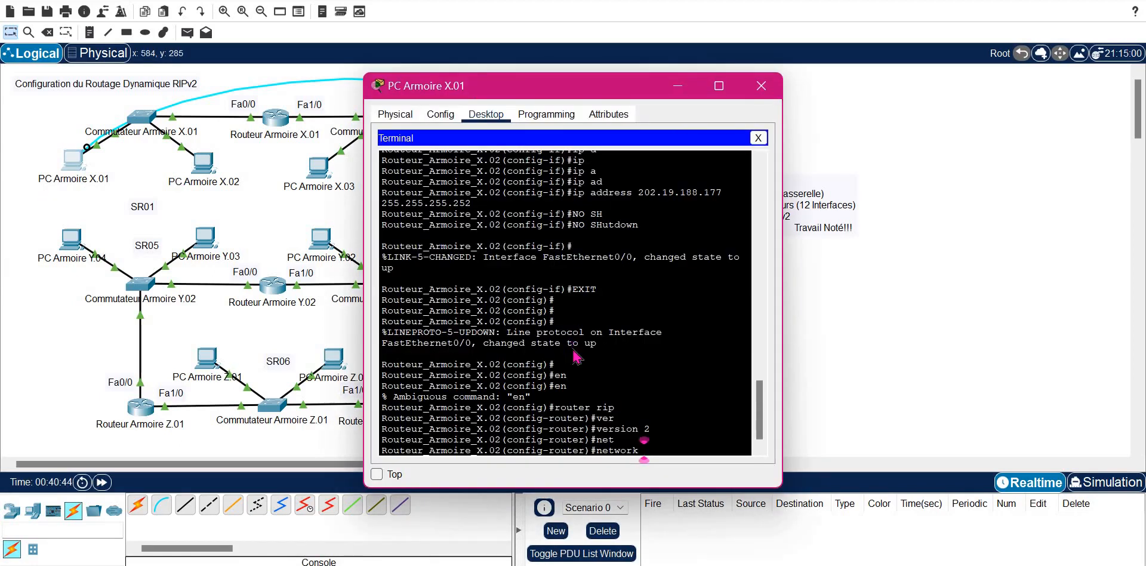
right_click(574, 356)
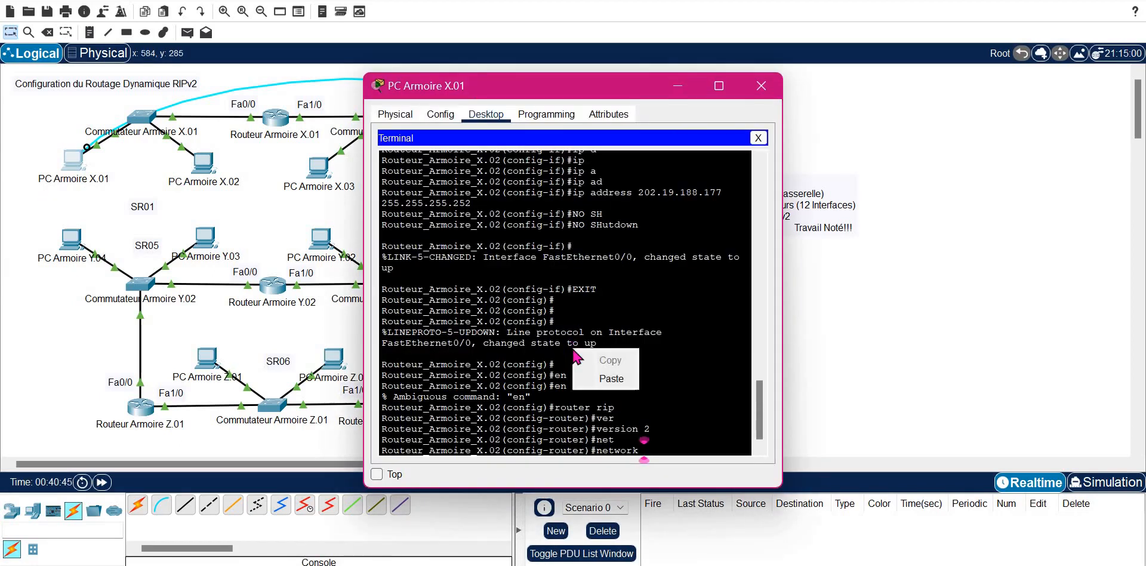
click(594, 377)
key(BackSpace)
key(BackSpace)
key(BackSpace)
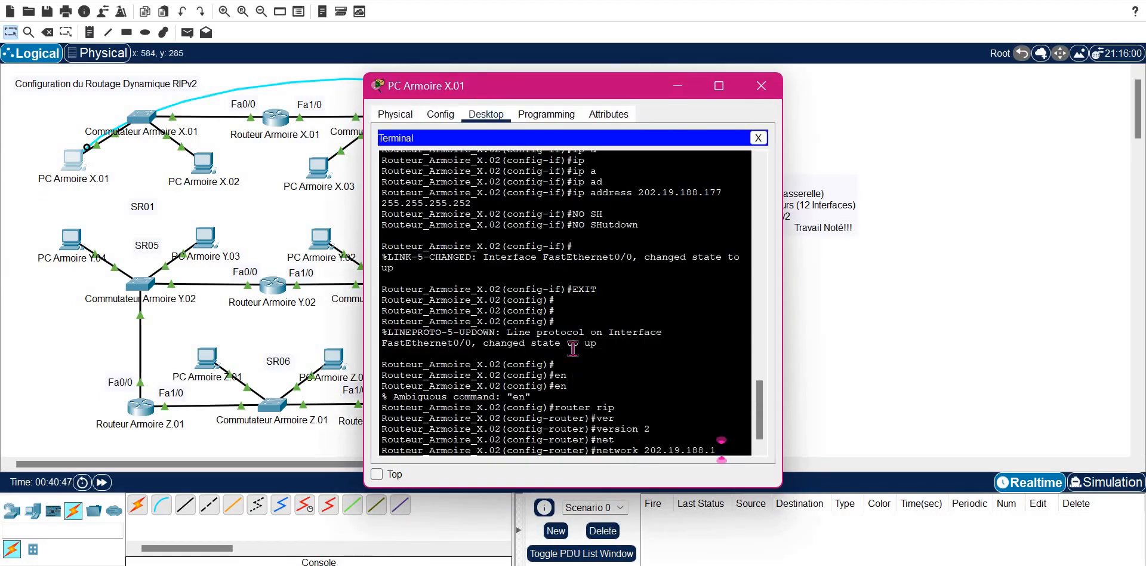
text(128)
key(Return)
Step: Declare SR03's network 202.19.188.176 in RIP on Routeur Armoire X.02 by reusing the previous network command
key(Up)
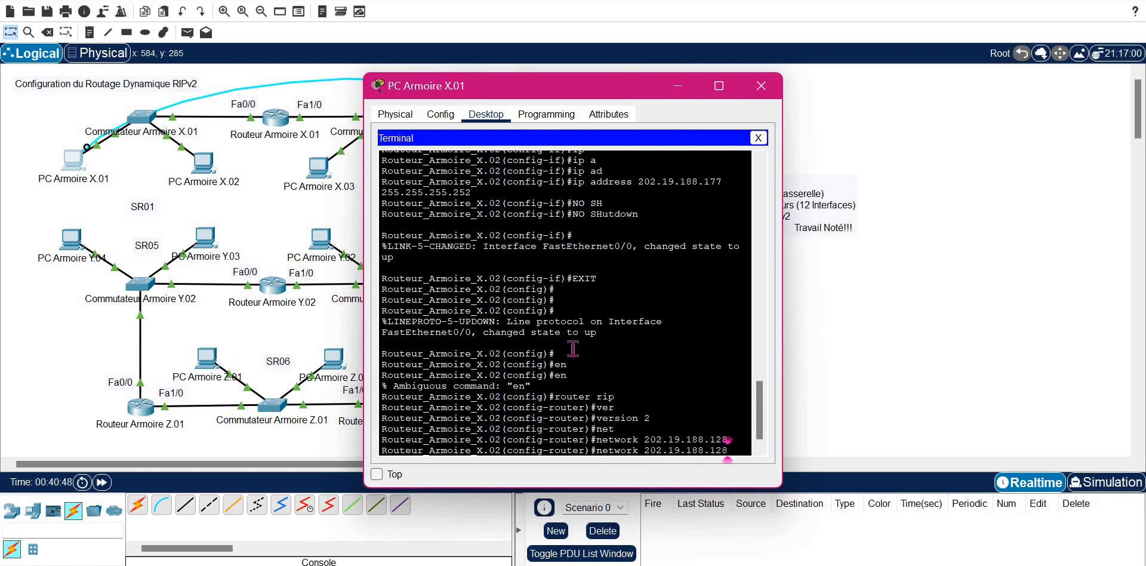
key(BackSpace)
key(BackSpace)
text(7)
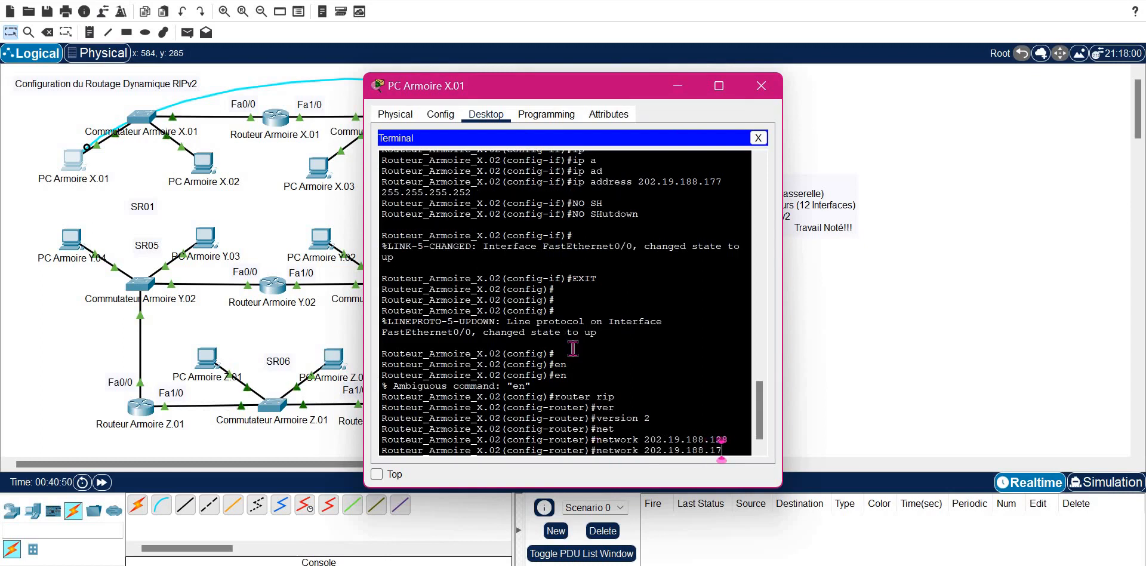
text(6)
key(Return)
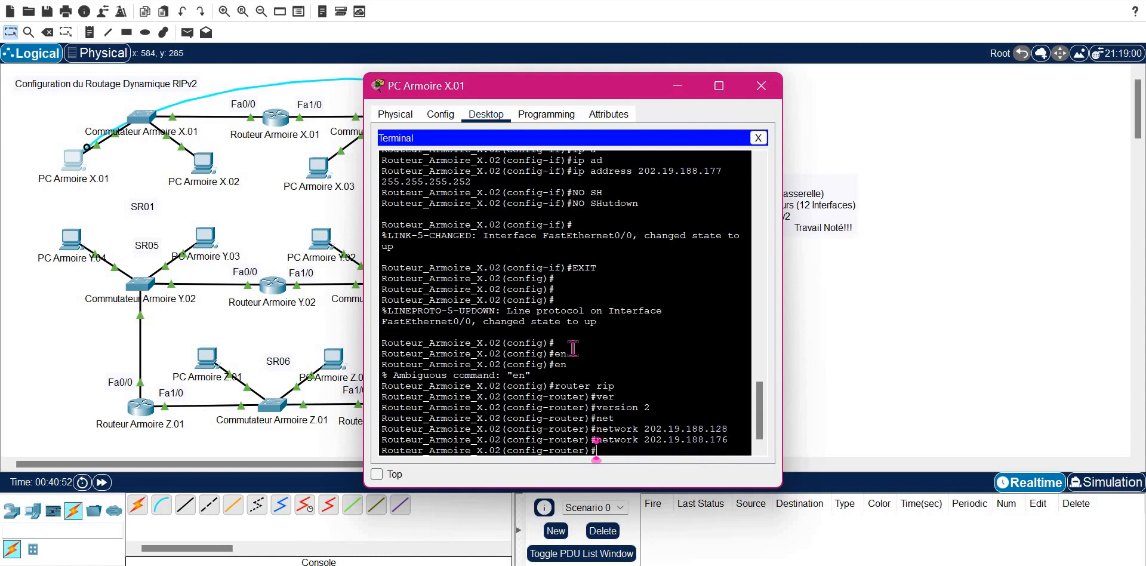
Step: End configuration mode on Routeur Armoire X.02 and close PC Armoire X.01's window
text(END)
key(Return)
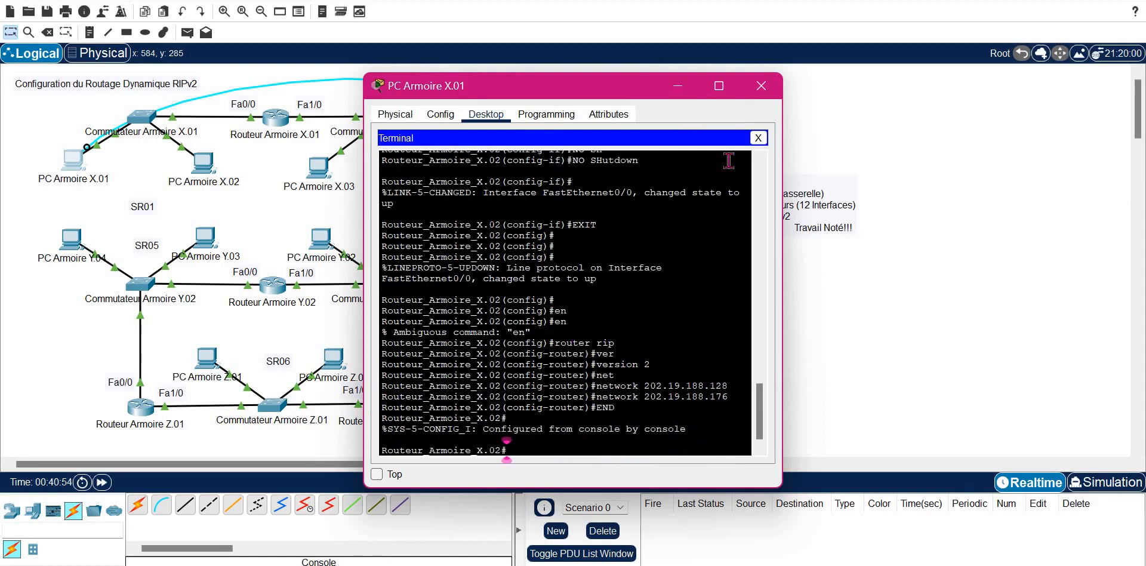
click(761, 87)
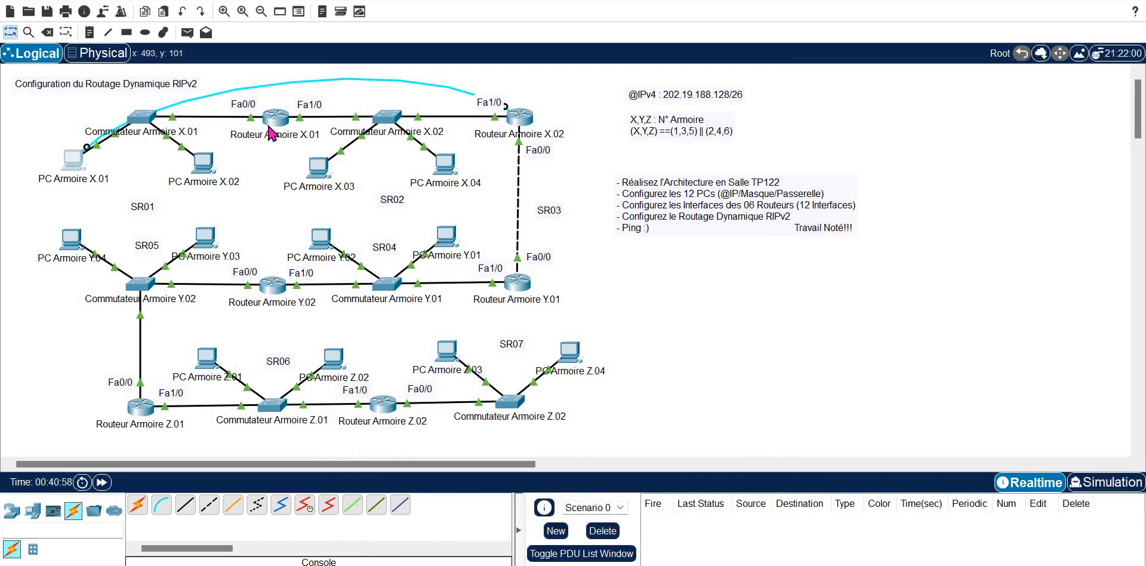
Step: Move the console cable's router end from Routeur Armoire X.02 to the console port of Routeur Armoire Y.01
click(523, 291)
click(762, 90)
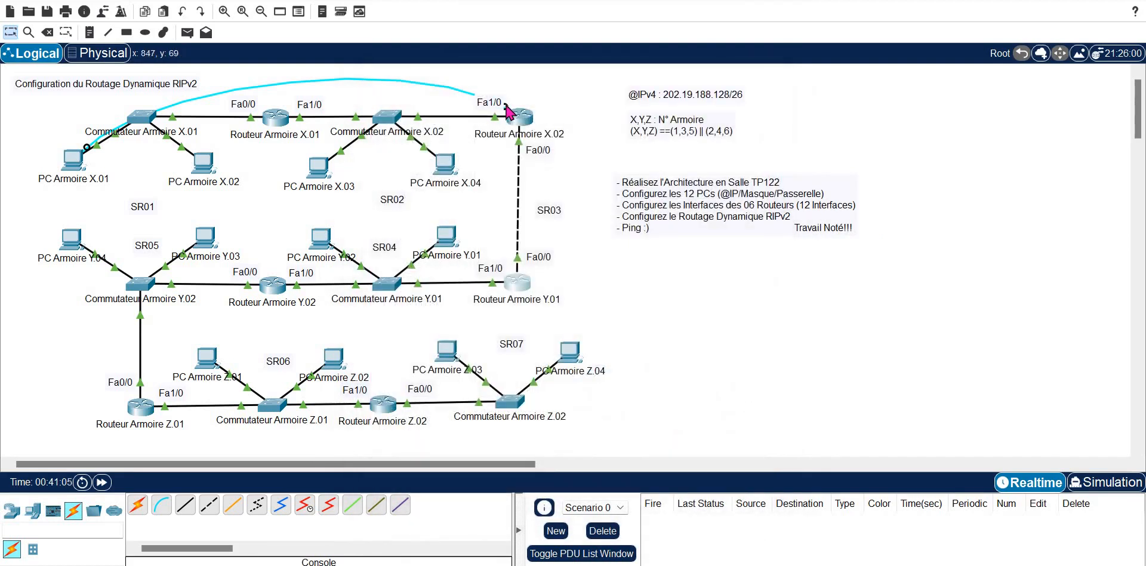
click(505, 109)
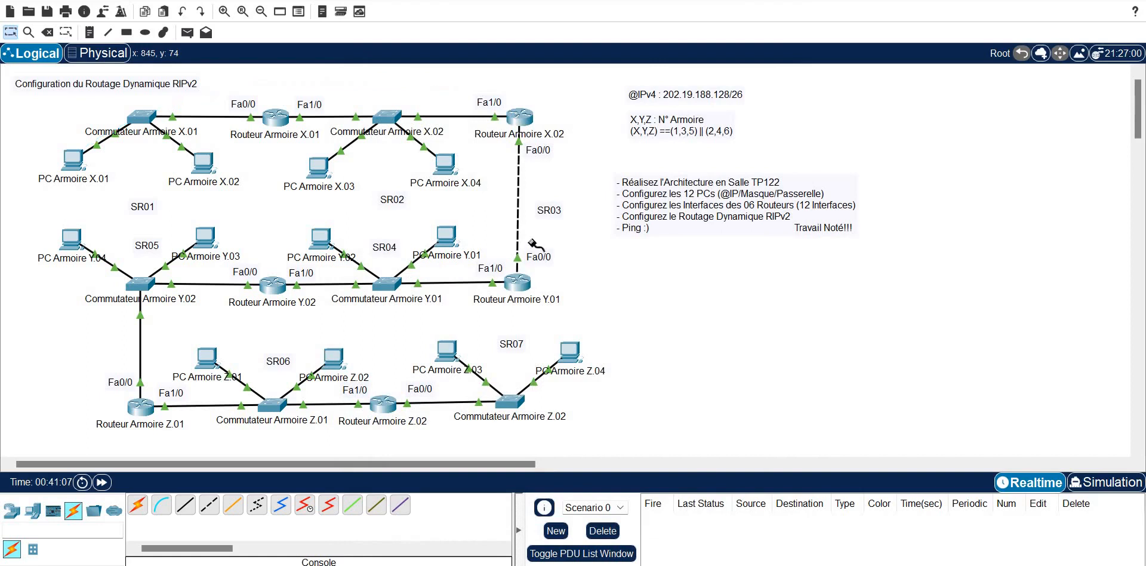
click(517, 283)
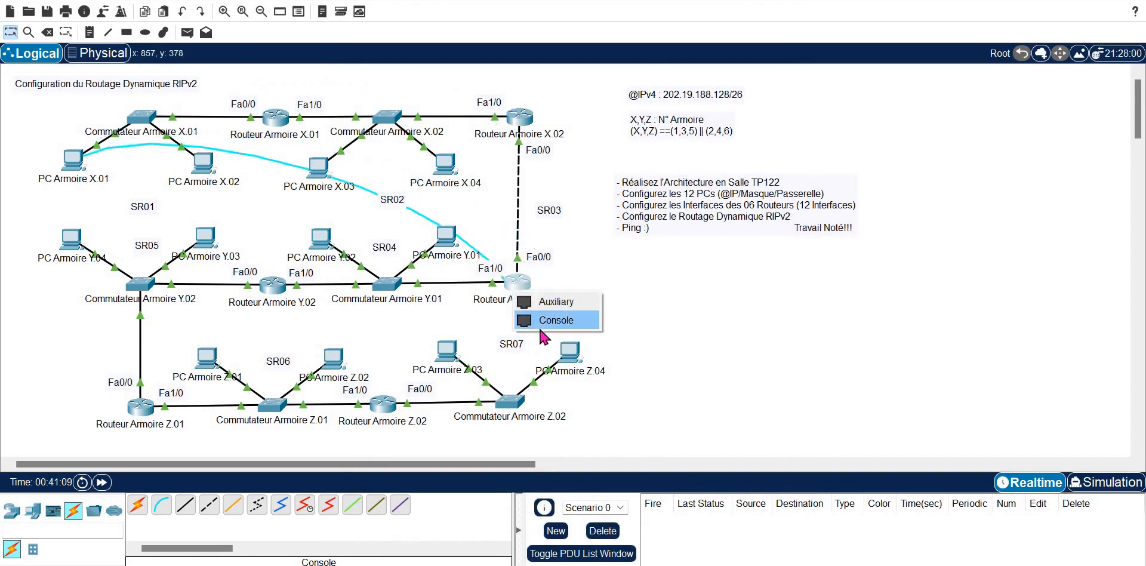
click(538, 322)
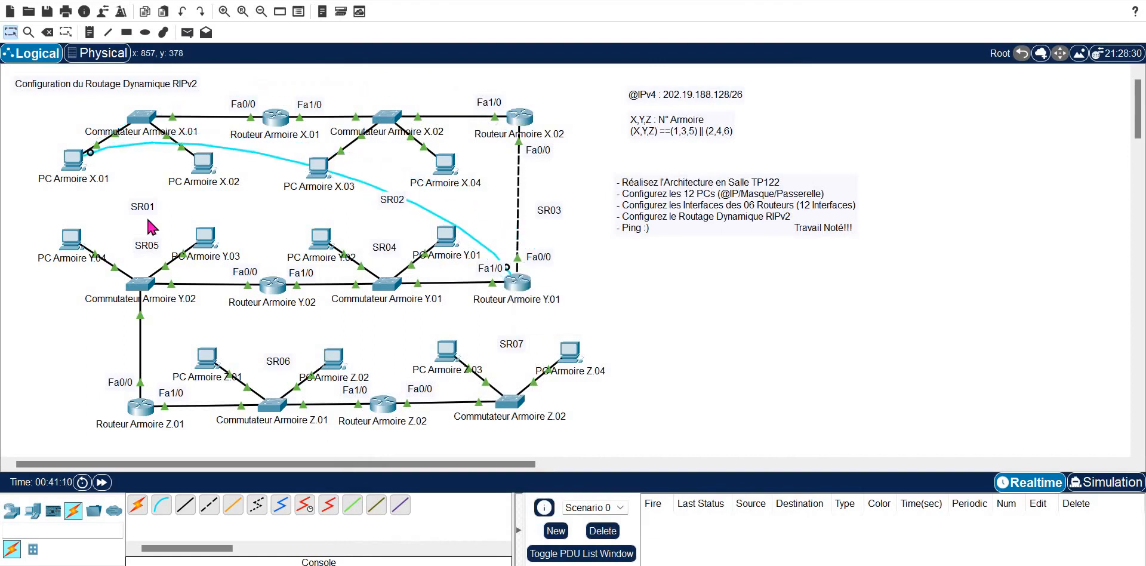
Step: Open a terminal session from PC Armoire X.01 to Routeur Armoire Y.01 with the default port settings
click(72, 164)
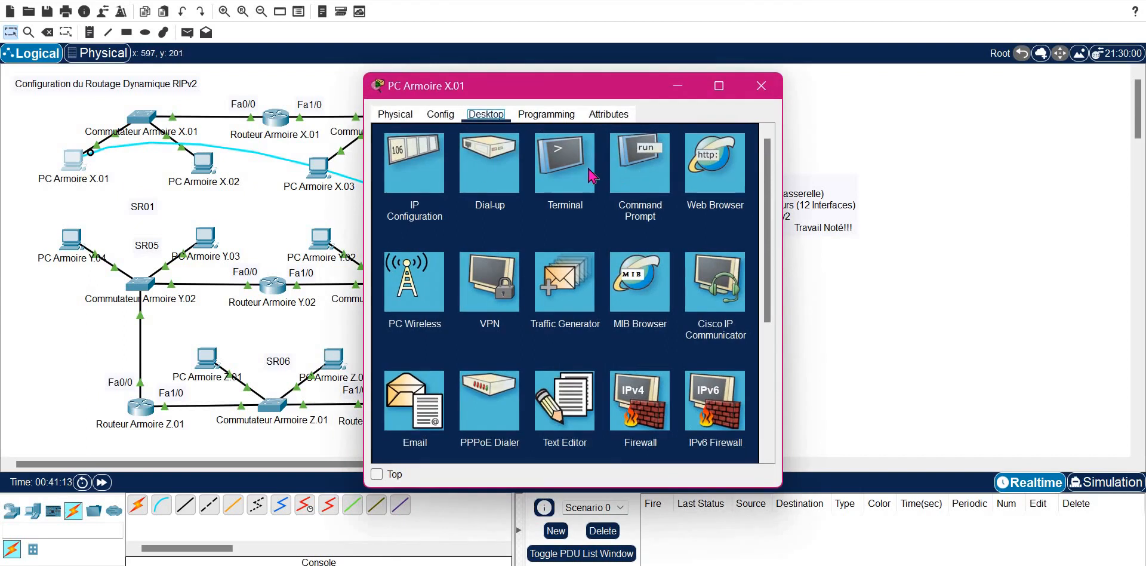
click(590, 174)
key(Return)
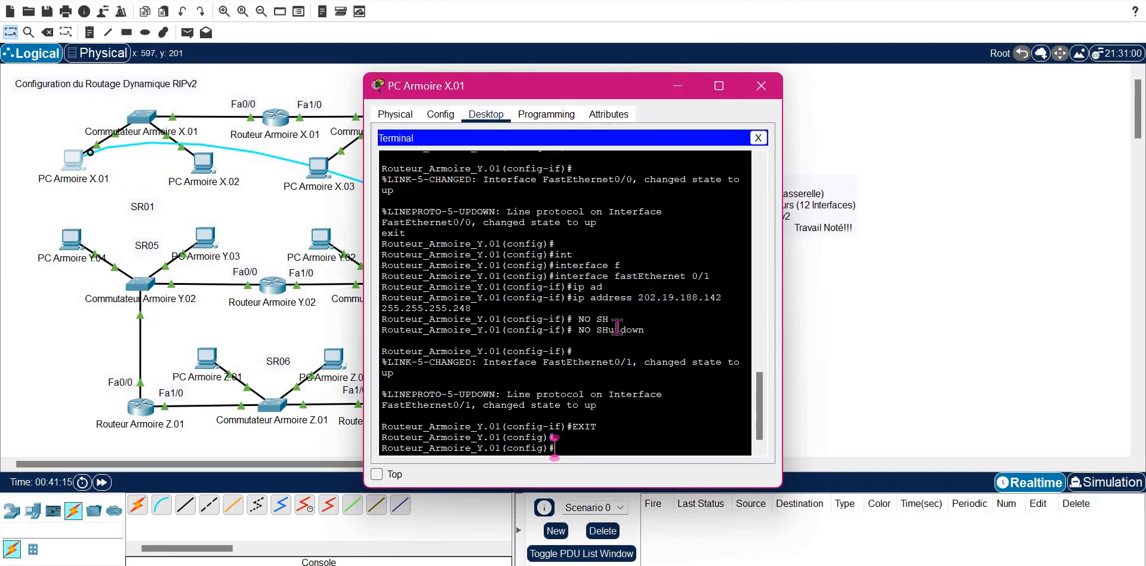
key(Return)
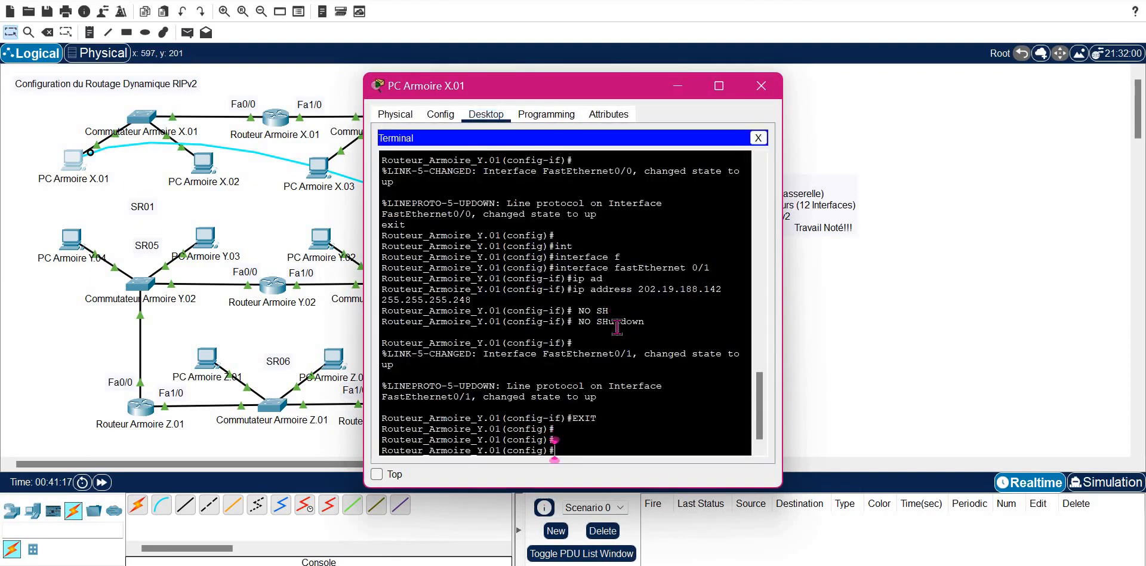
Step: Enable RIP routing on Routeur Armoire Y.01 and set it to version 2
text(router)
key(Tab)
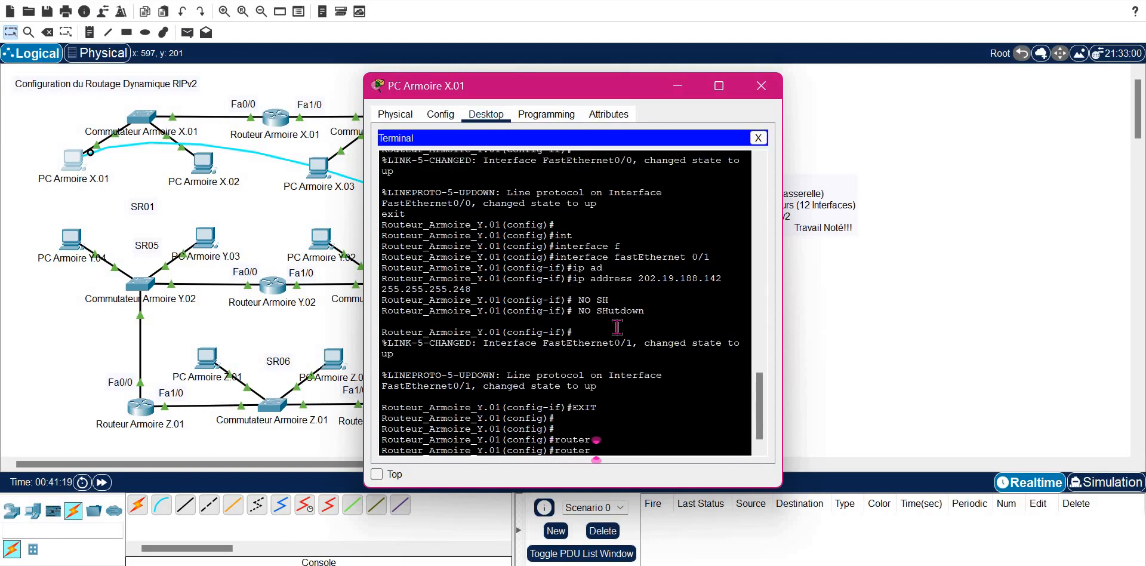
text(rip)
key(Return)
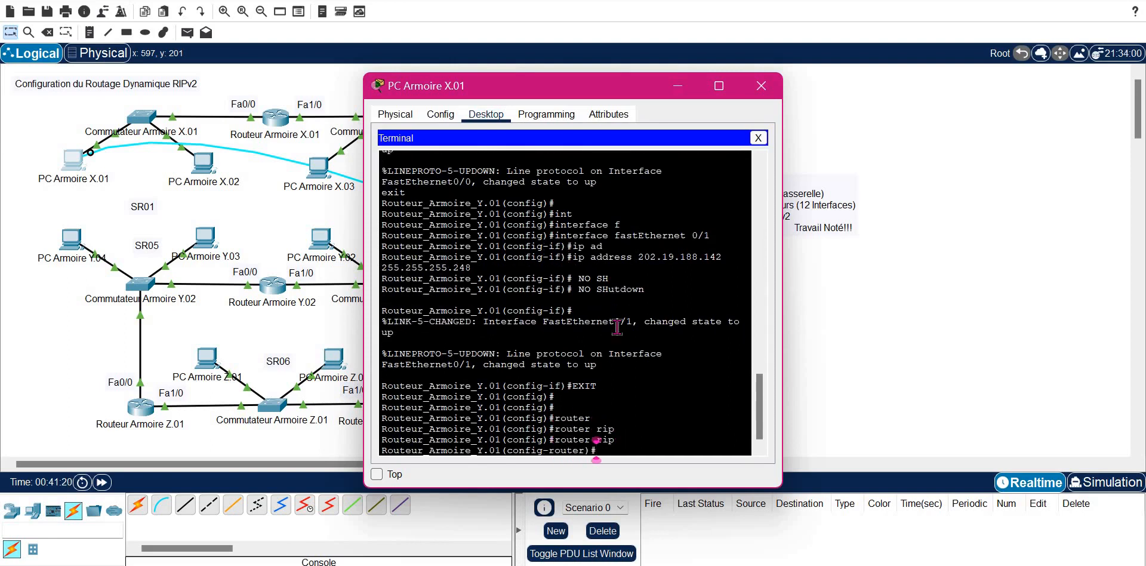
text(ver)
key(Tab)
text(2)
key(Return)
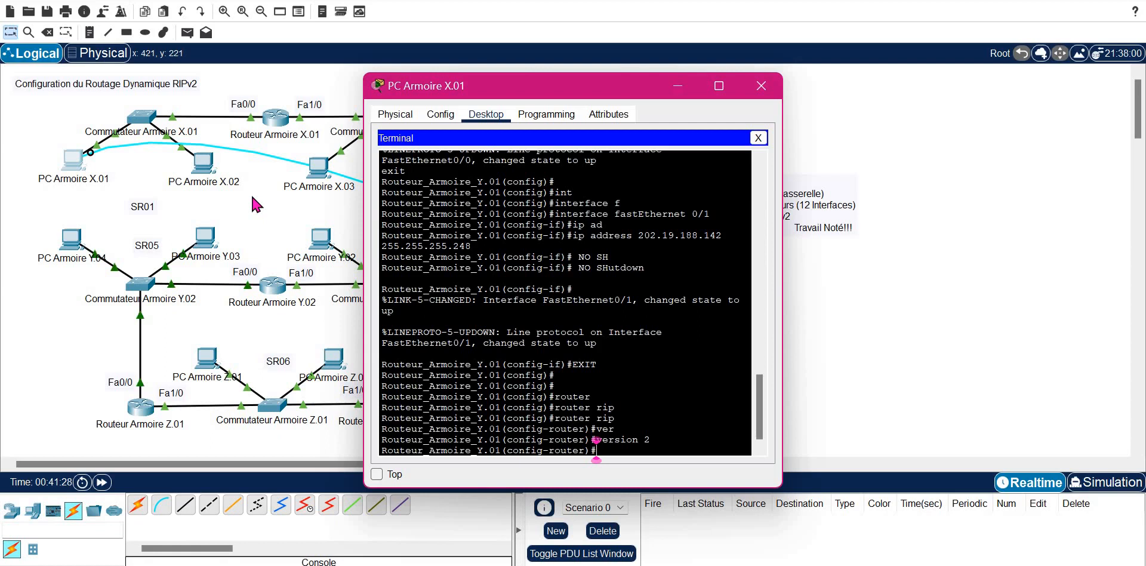
Step: Consult the subnet table in Bloc-notes and declare network 202.19.188.176 in RIP on Routeur Armoire Y.01
text(ne)
key(Tab)
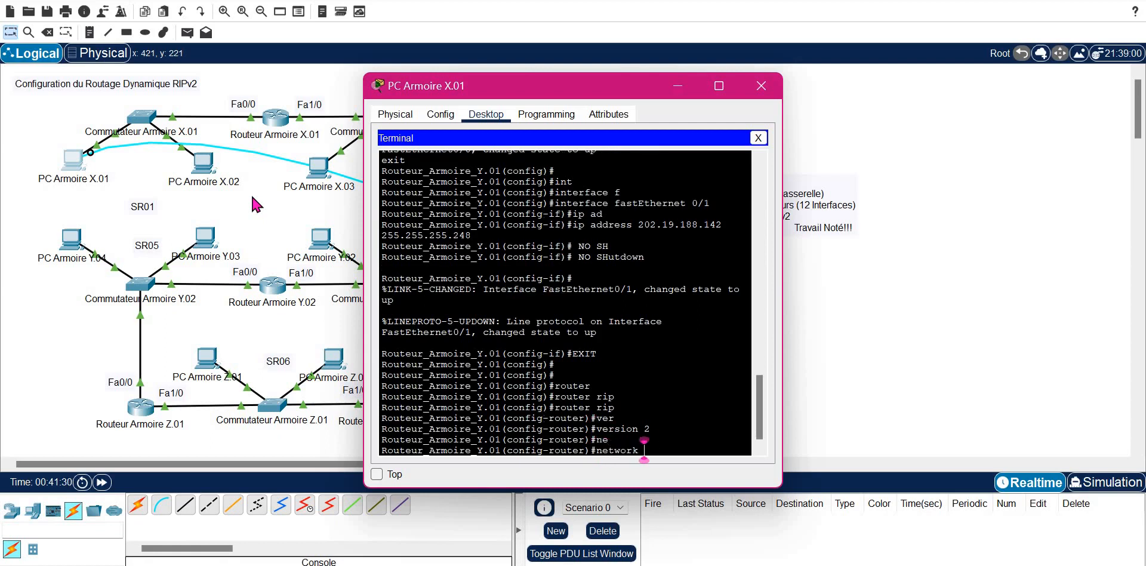
click(251, 196)
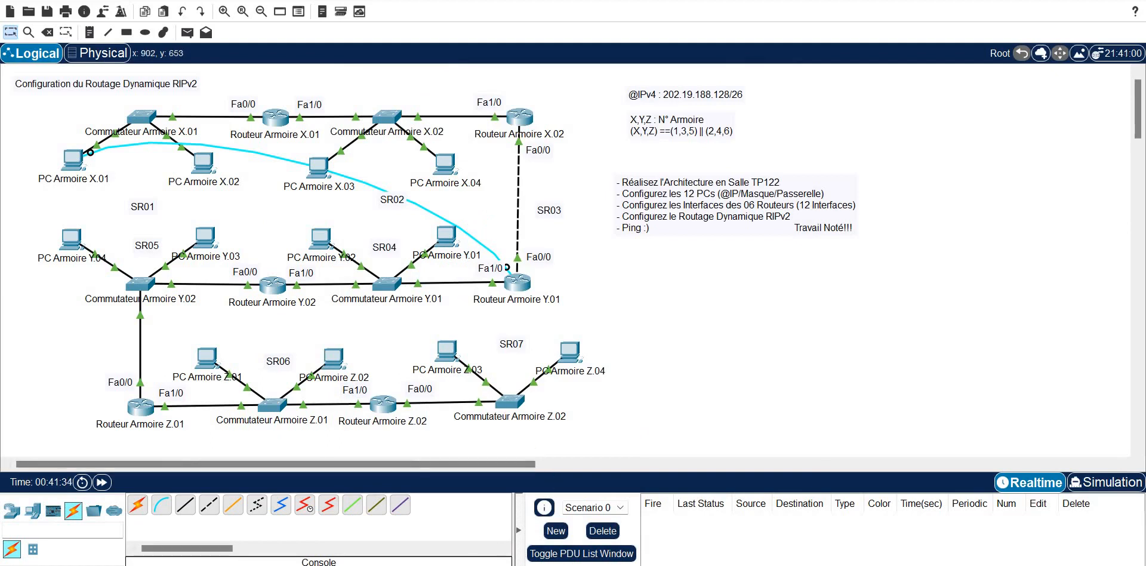
key(alt+Tab)
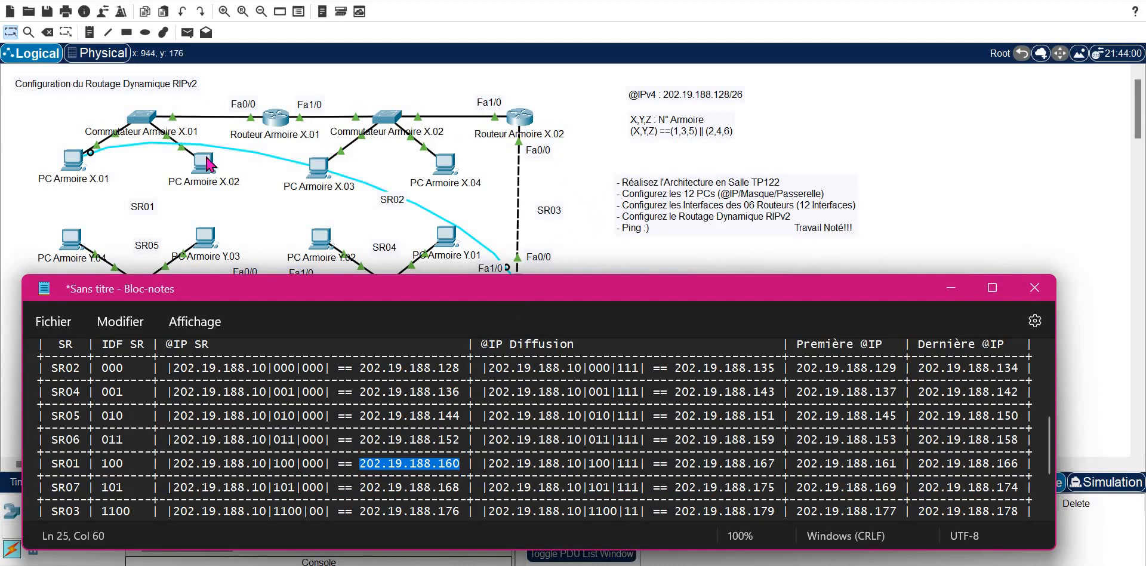
click(79, 163)
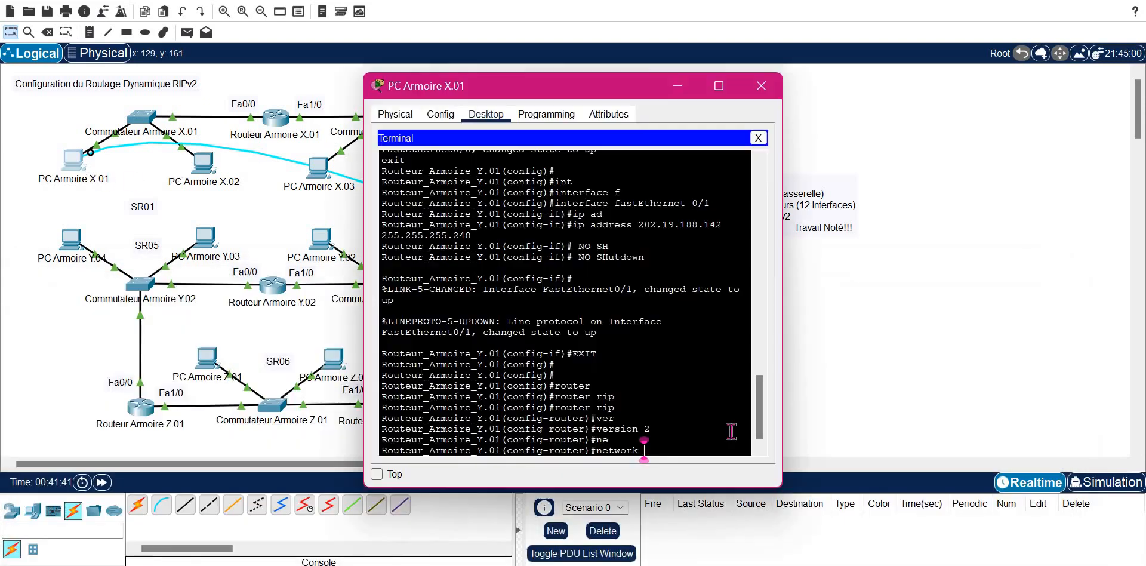
right_click(700, 402)
key(p)
key(BackSpace)
key(BackSpace)
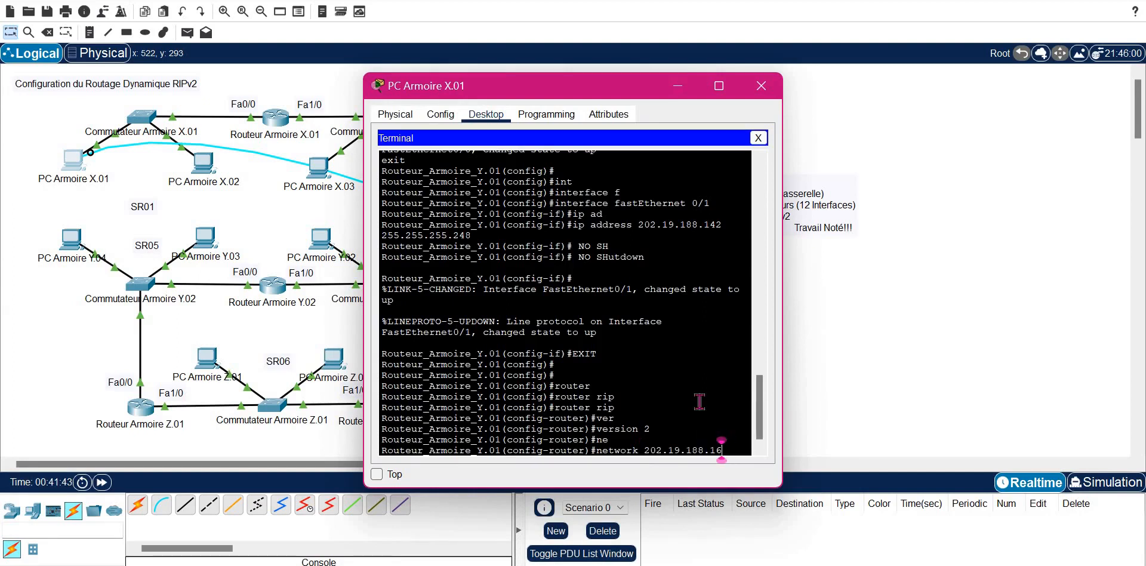
text(76)
key(Return)
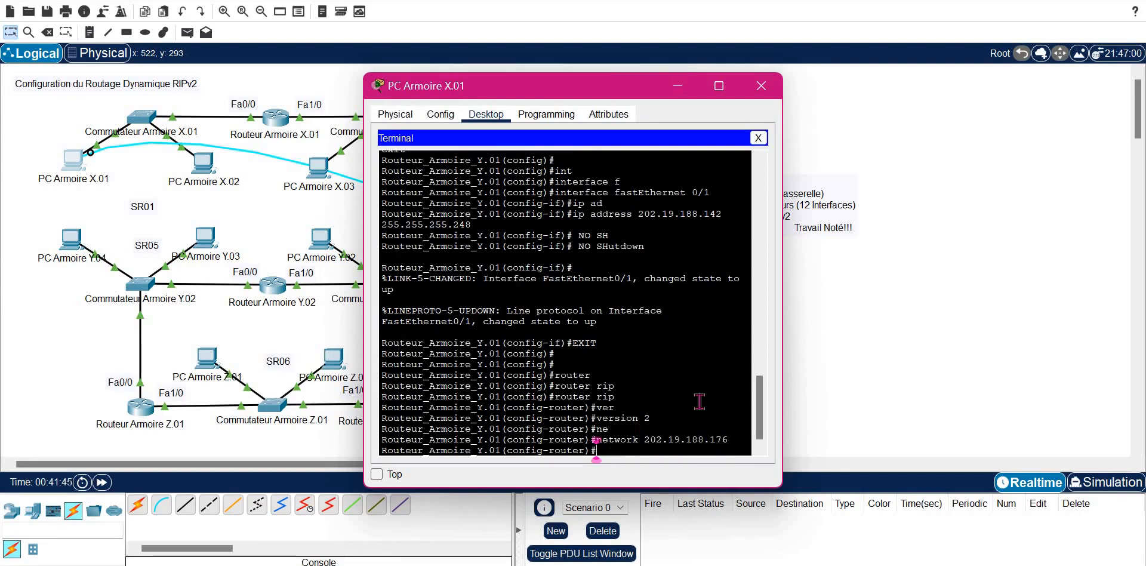
Step: Declare network 202.19.188.136 in RIP on Routeur Armoire Y.01
key(Up)
key(BackSpace)
key(BackSpace)
text(36)
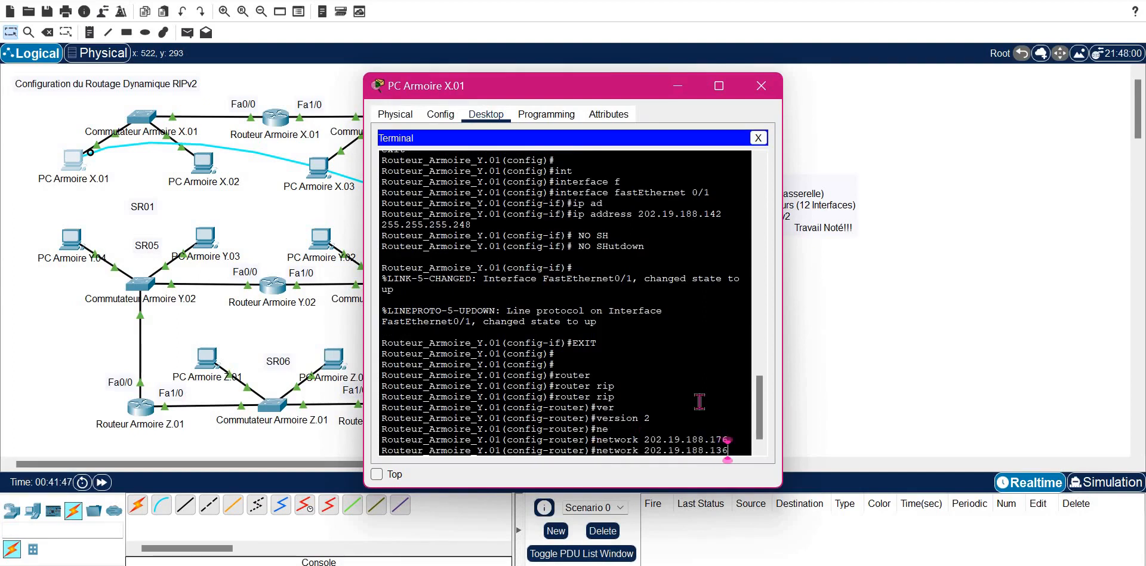
key(Return)
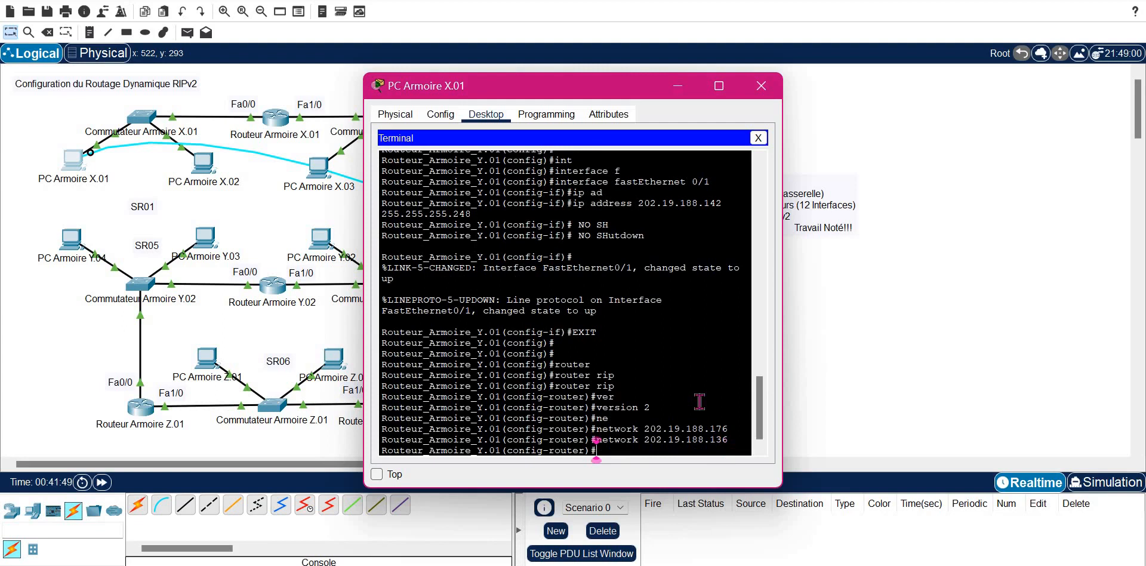
Step: End configuration mode on Routeur Armoire Y.01 and close PC Armoire X.01's window
text(END)
key(Return)
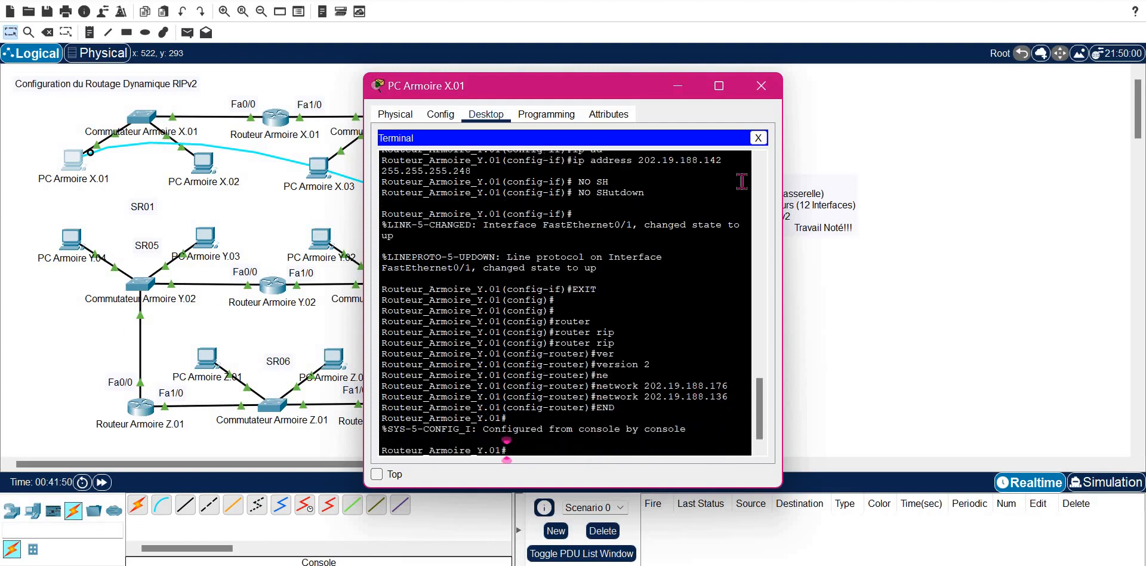
click(761, 87)
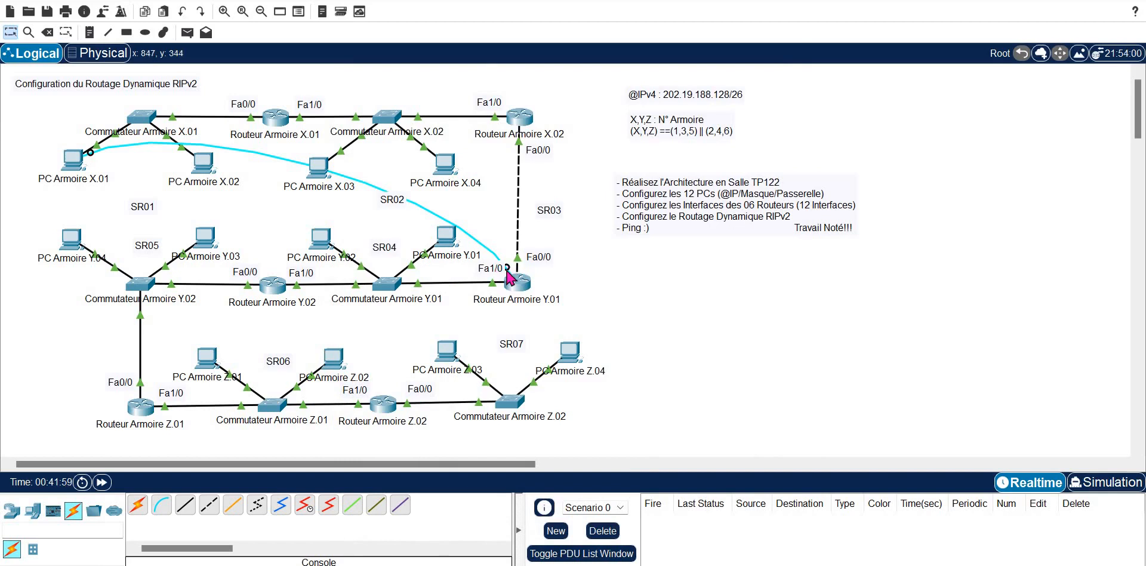
Step: Move the console cable to Routeur Armoire Y.02's console port and open a terminal session from PC Armoire X.01 with the default port settings
click(266, 286)
click(313, 323)
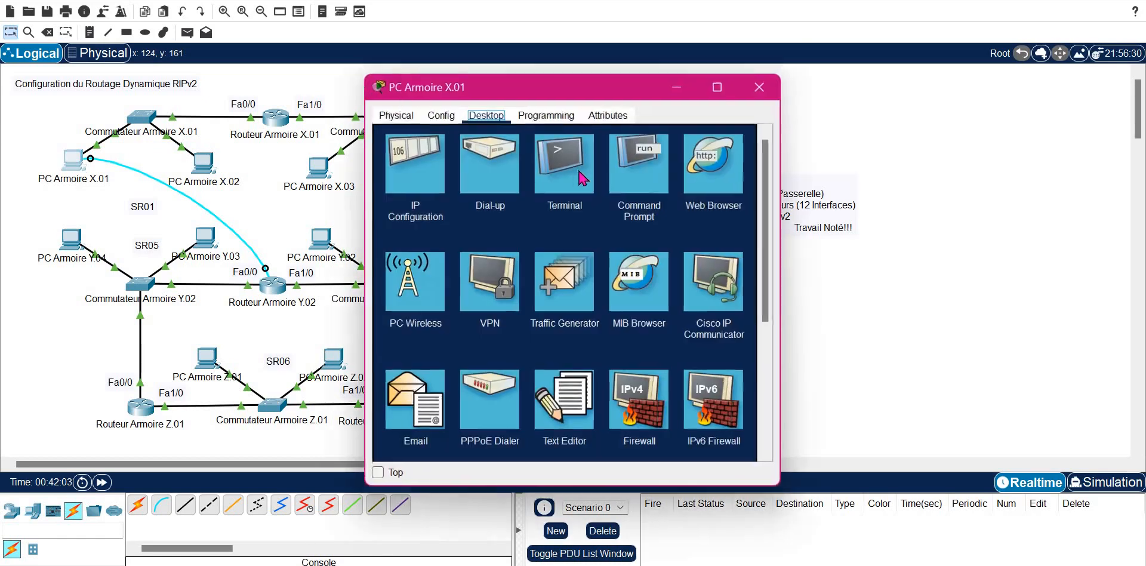
click(568, 171)
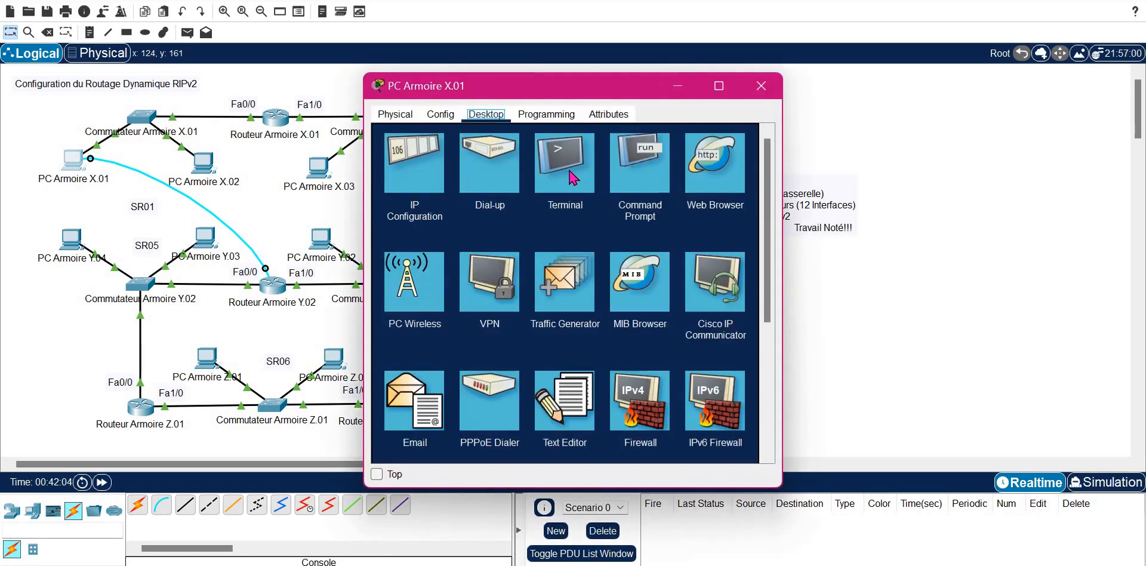
click(727, 268)
key(Return)
key(Return)
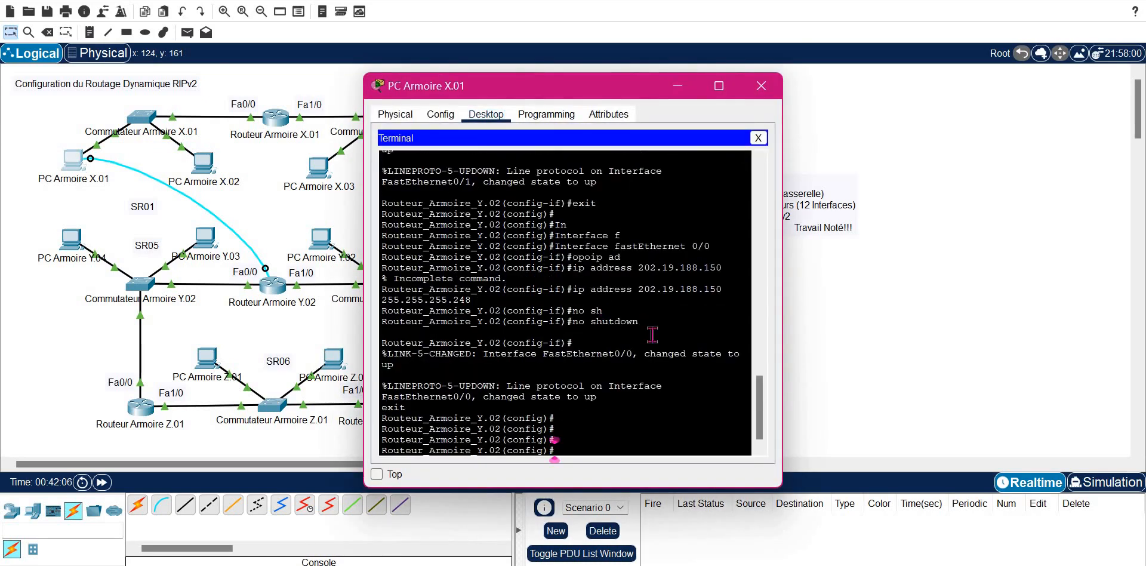
Step: Enable RIP routing on Routeur Armoire Y.02 and set it to version 2
text(router rip)
key(Return)
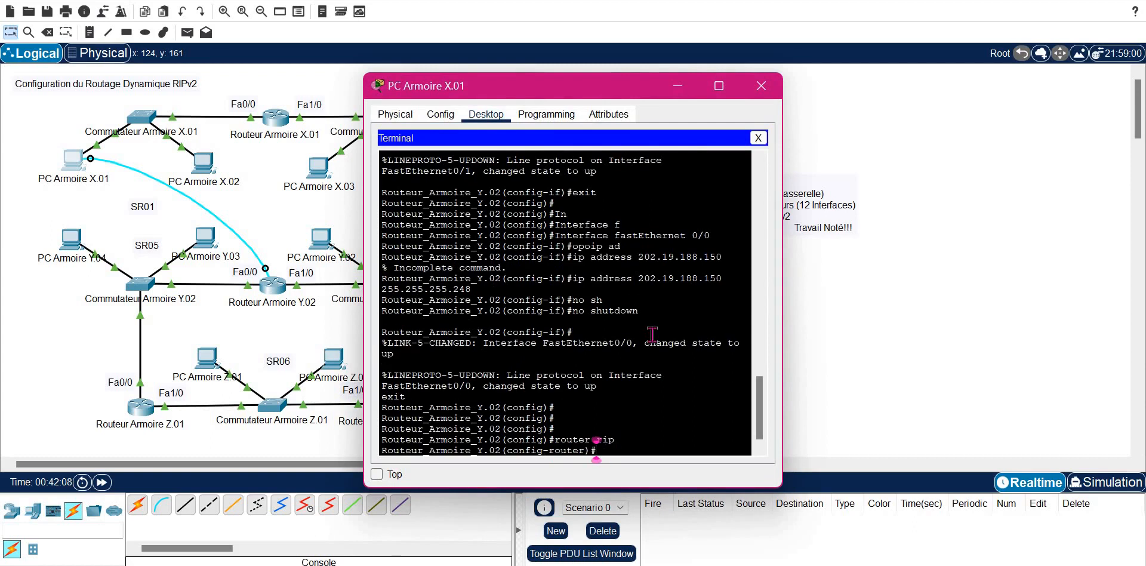
text(vers)
key(Tab)
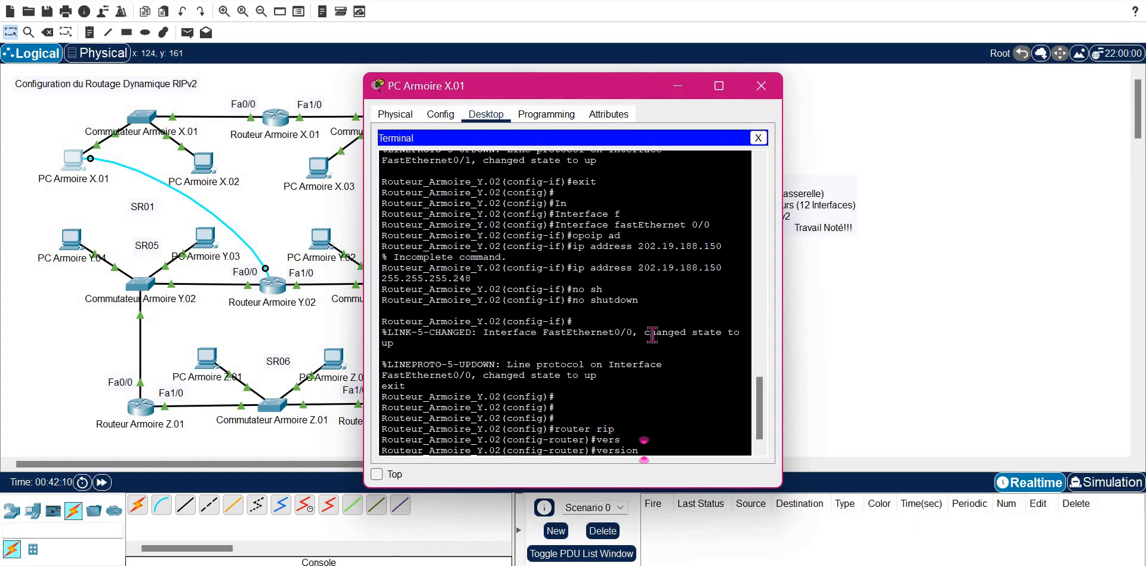
text(2)
key(Return)
Step: Consult the topology and the subnet table in Bloc-notes, and declare network 202.19.188.136 in RIP on Routeur Armoire Y.02
text(net)
key(Tab)
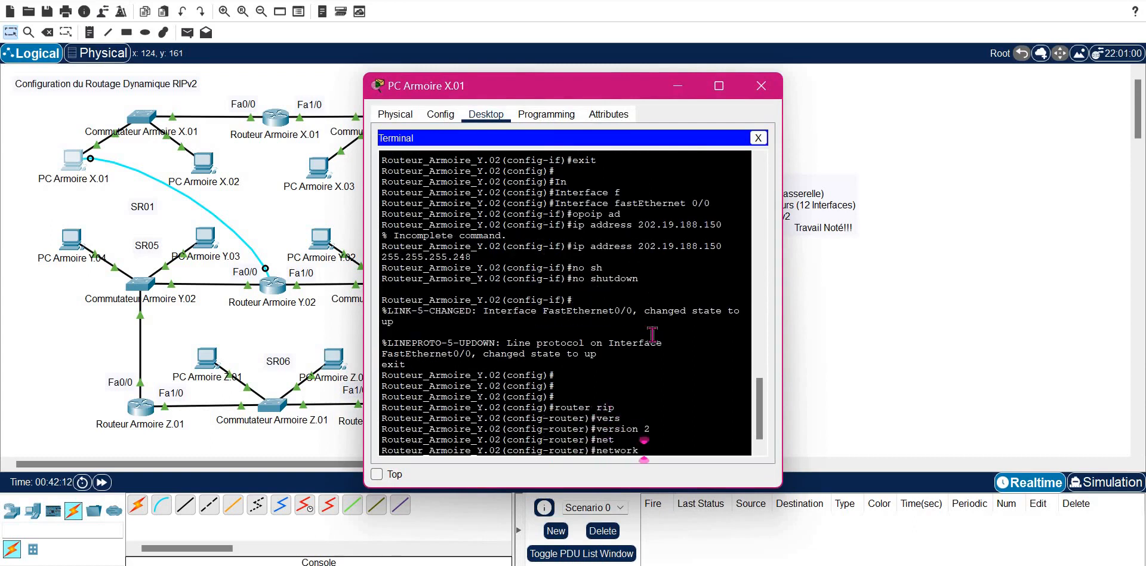
click(271, 213)
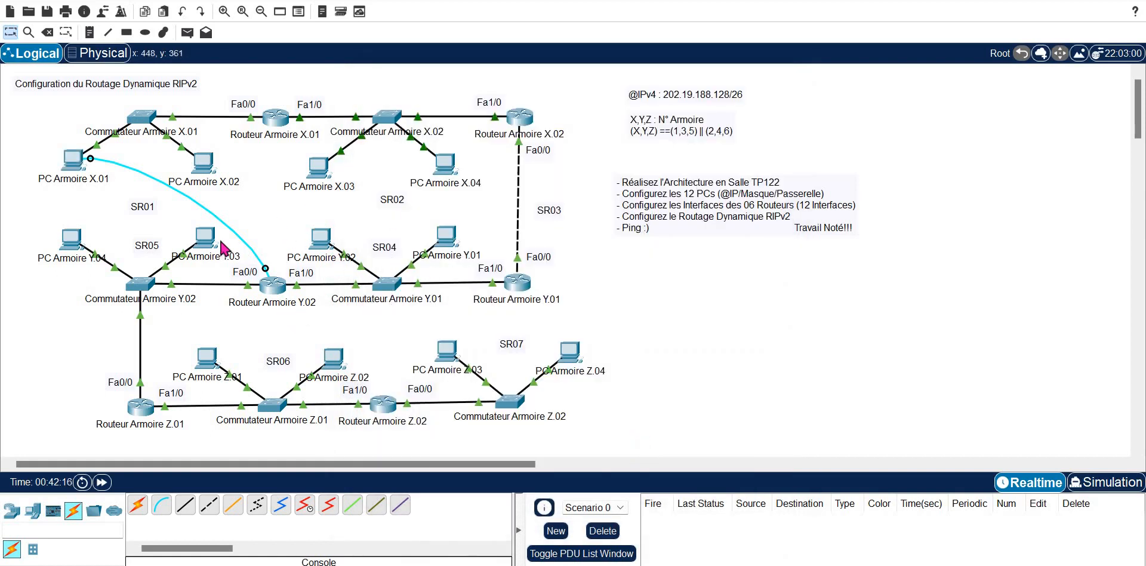
click(247, 485)
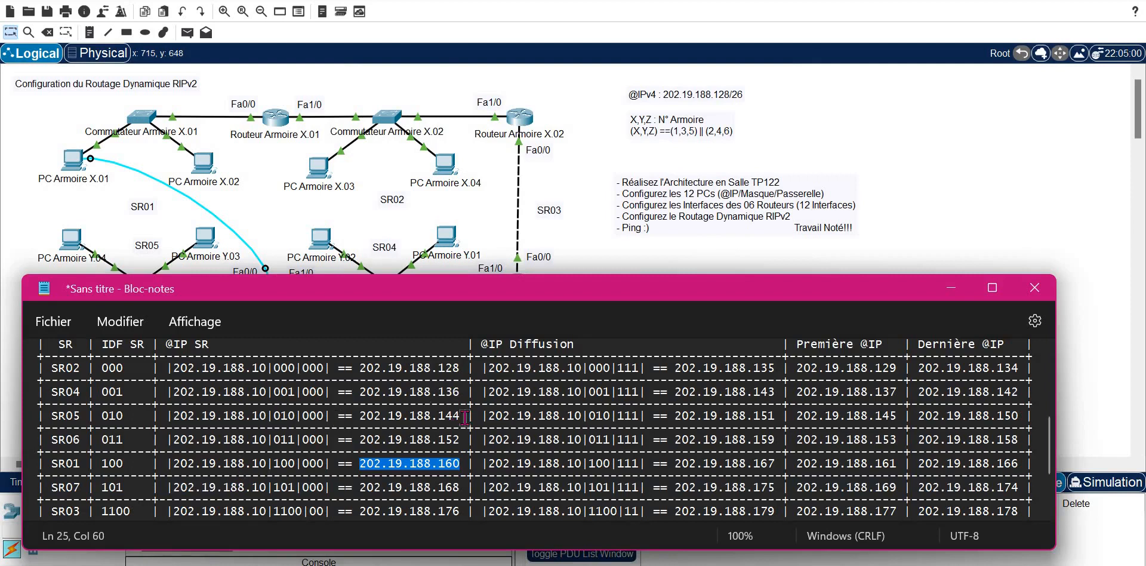
click(367, 196)
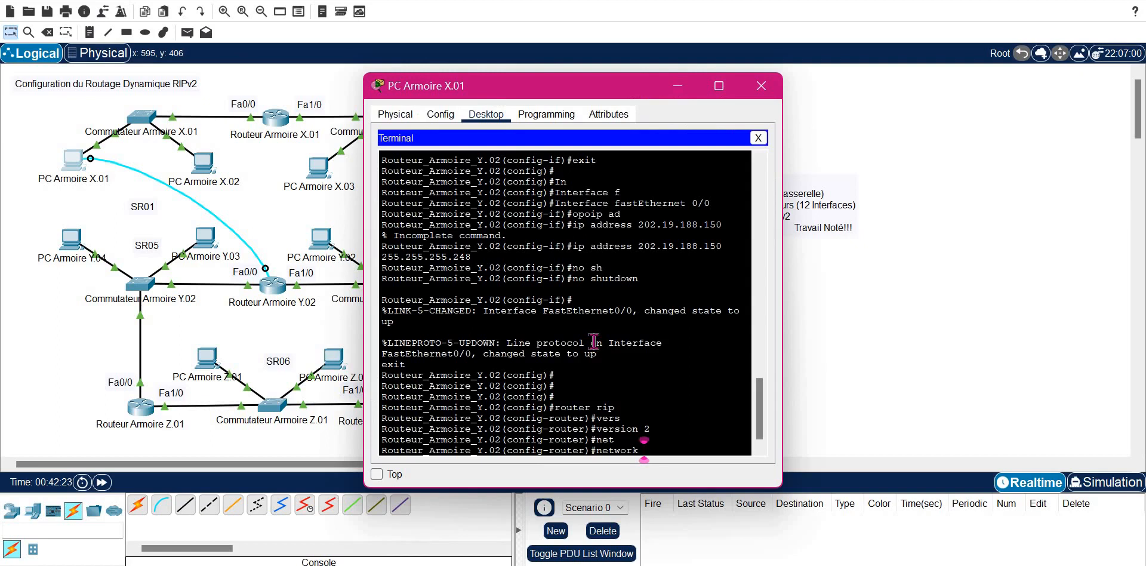
right_click(594, 349)
click(606, 369)
text(36)
key(Return)
Step: Declare network 202.19.188.144 in RIP on Routeur Armoire Y.02
key(Up)
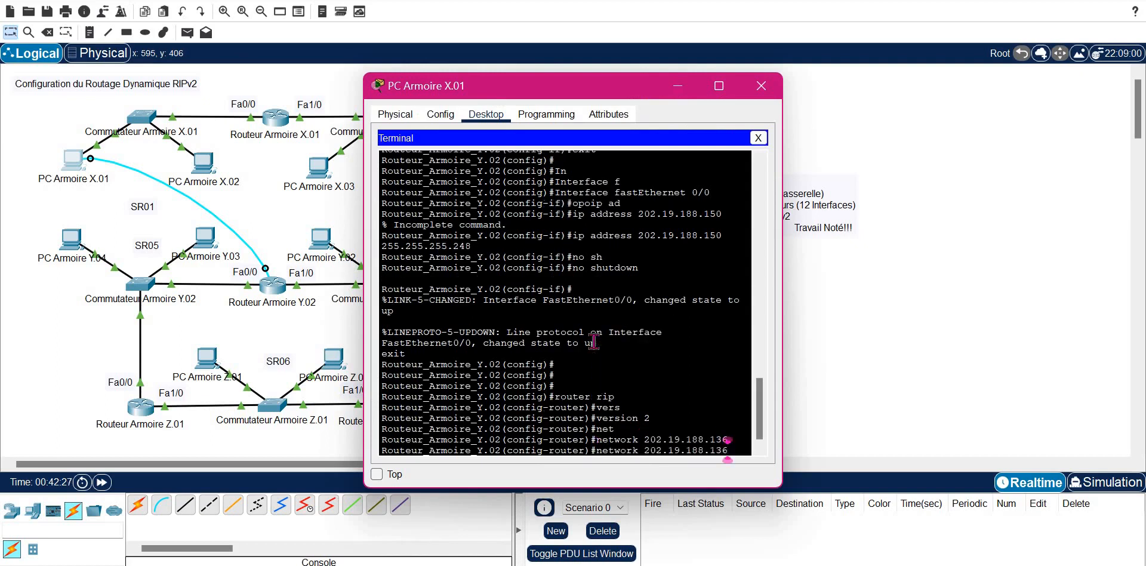
key(BackSpace)
key(BackSpace)
key(BackSpace)
text(144)
key(Return)
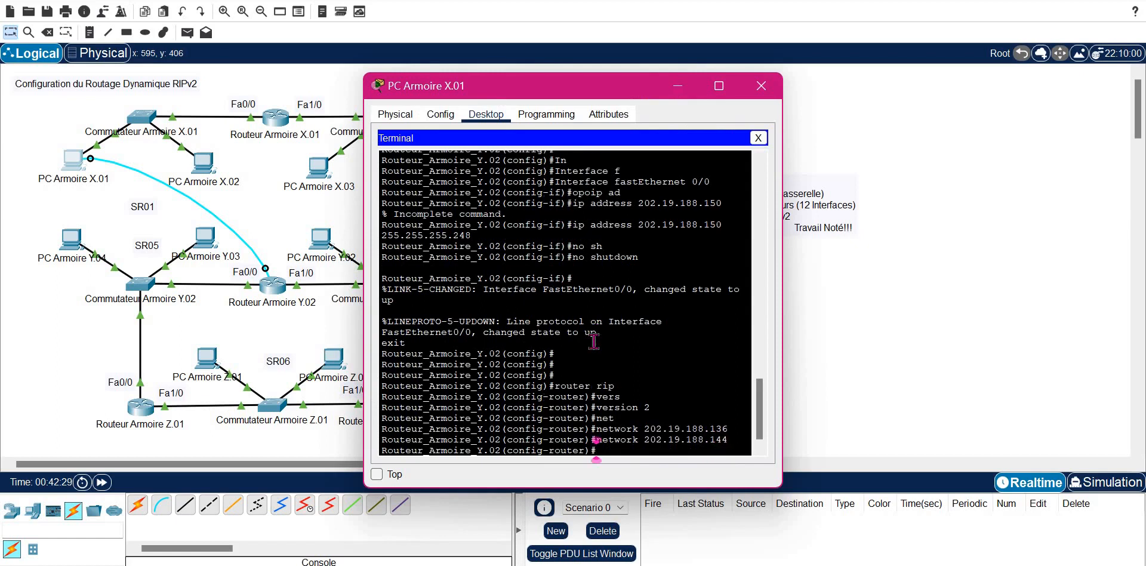
Step: End configuration mode on Routeur Armoire Y.02 and close PC Armoire X.01's window
text(END)
key(Return)
key(Return)
key(Return)
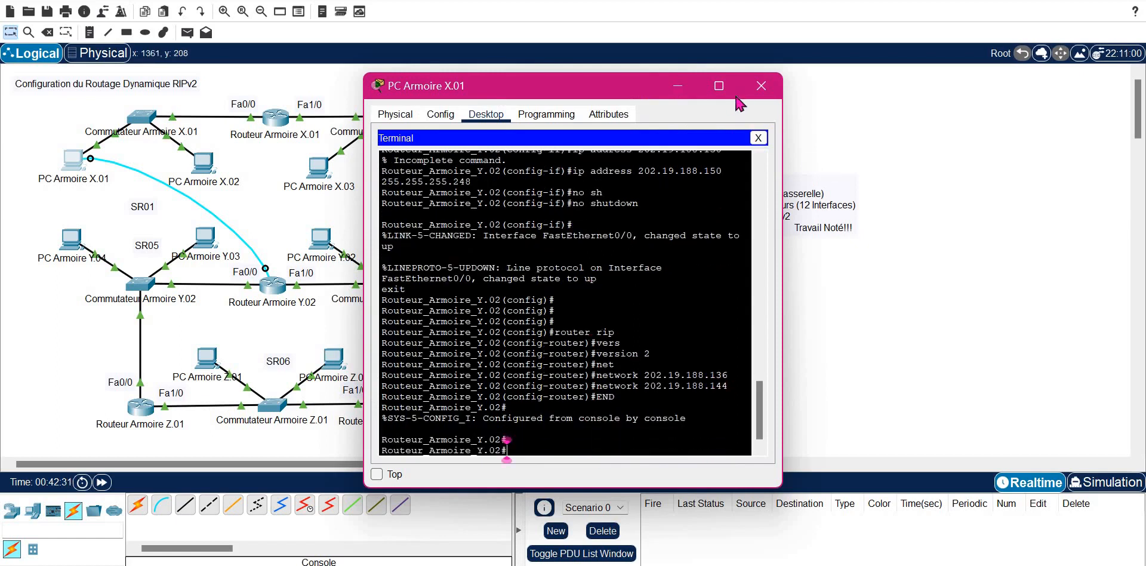
click(761, 85)
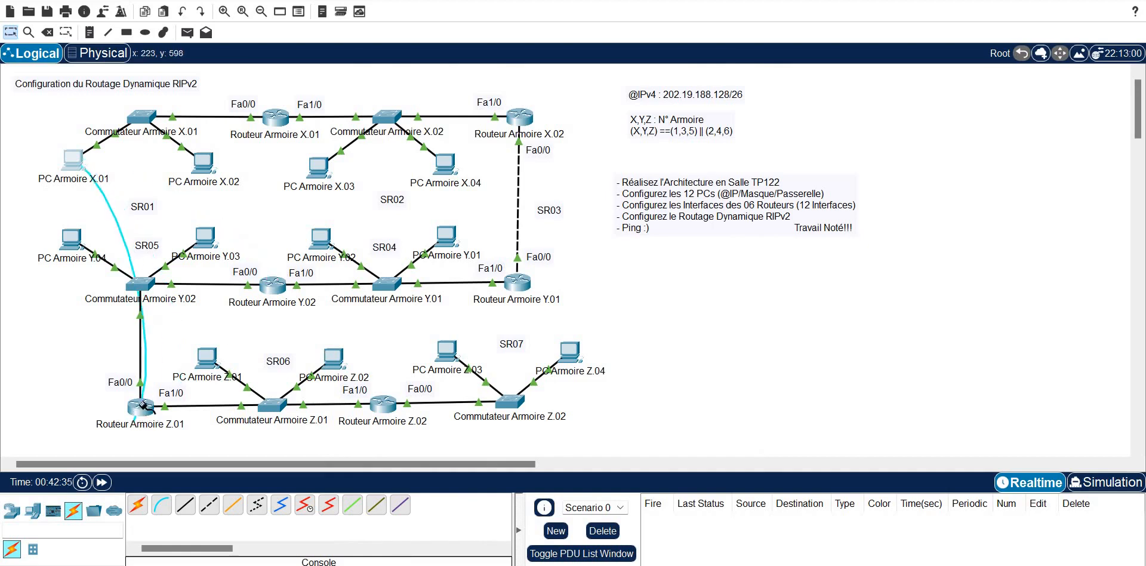
Step: Move the console cable to Routeur Armoire Z.01's console port and open a terminal session from PC Armoire X.01 with the default port settings
click(146, 405)
click(186, 434)
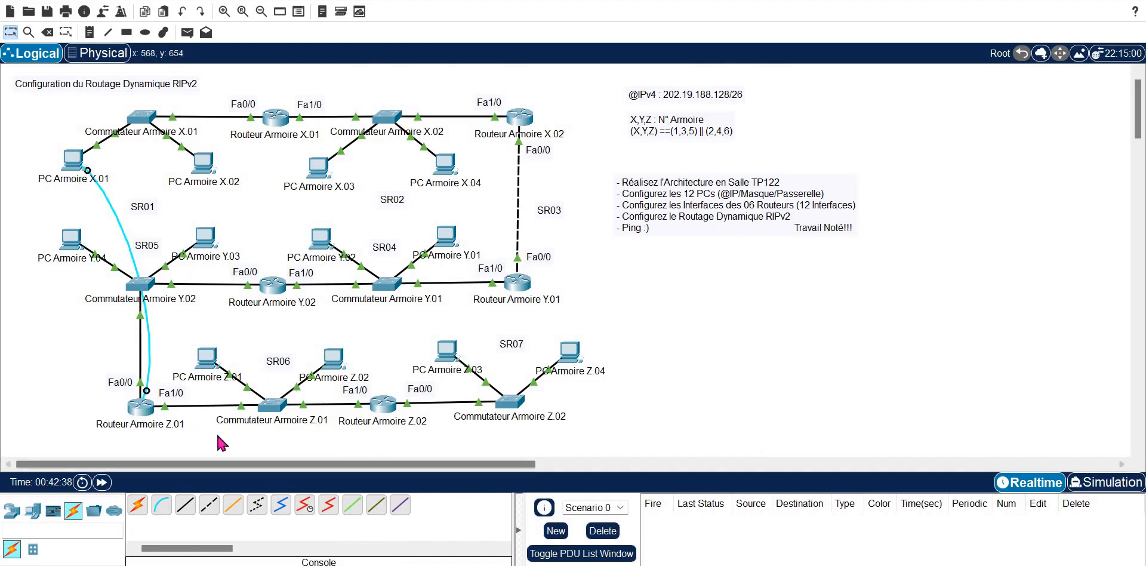
click(71, 169)
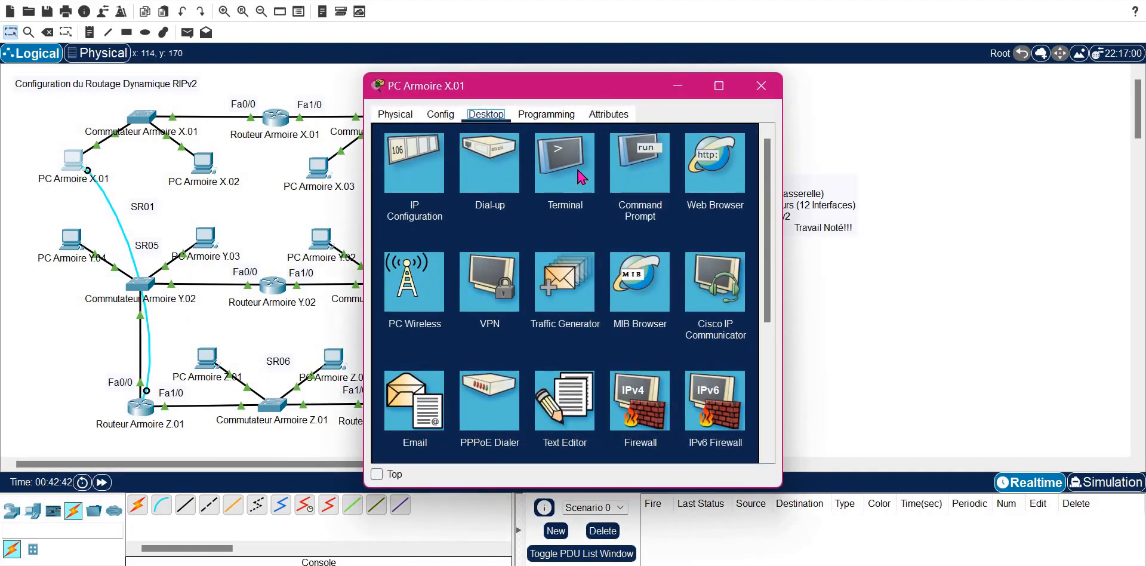
click(578, 176)
click(728, 267)
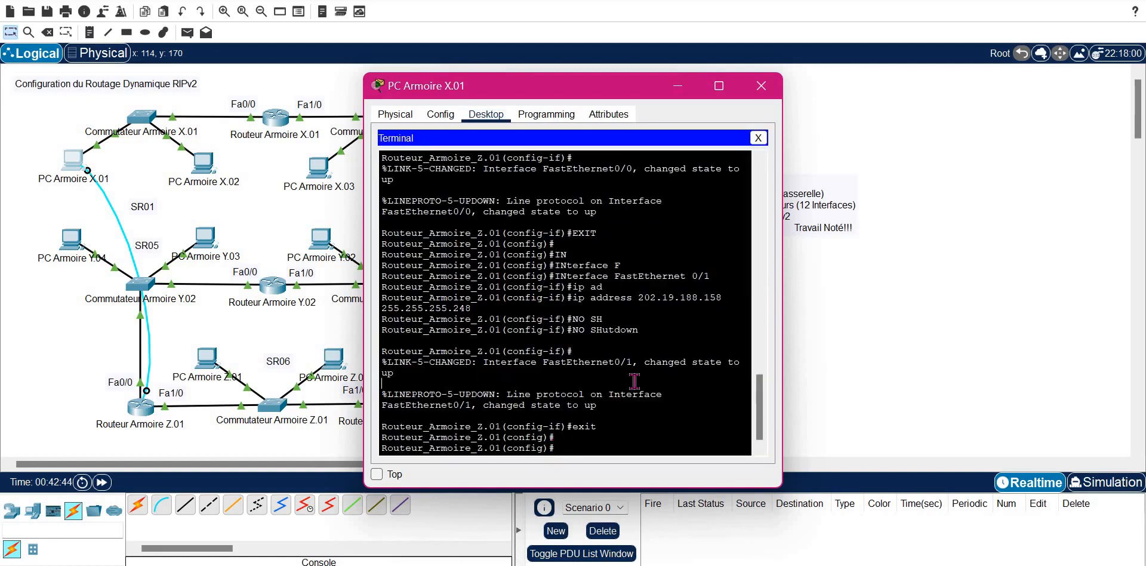
key(Return)
key(Return)
Step: Enable RIP routing on Routeur Armoire Z.01 and set it to version 2
text(ROUTER RIP)
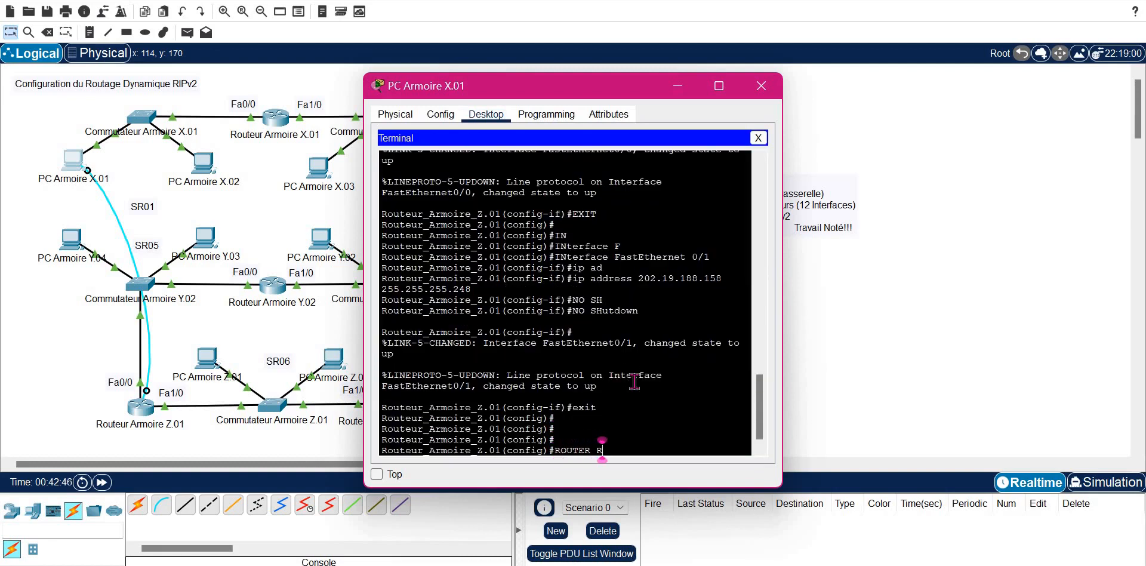
key(Return)
text(VE)
key(Tab)
text(2)
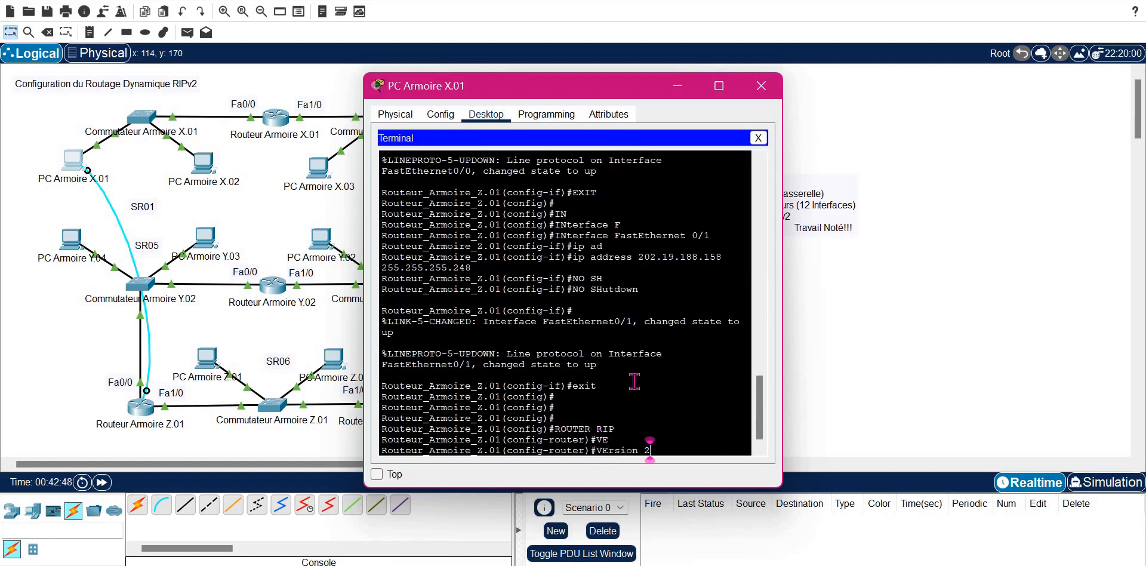
key(Return)
Step: Consult the subnet table in Bloc-notes and declare network 202.19.188.144 in RIP on Routeur Armoire Z.01
text(NE)
key(Tab)
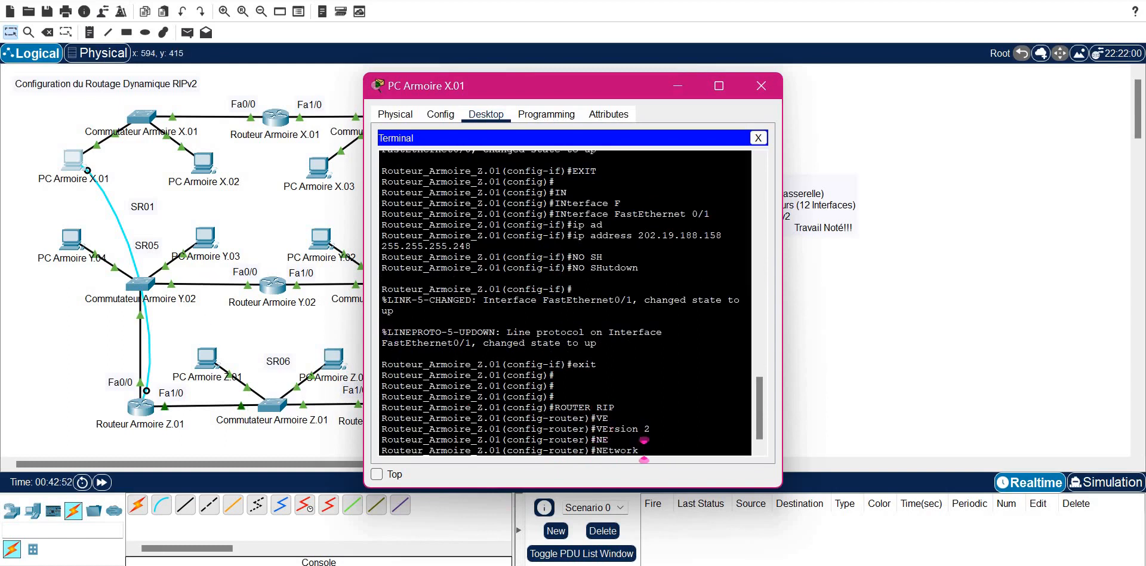
key(alt+Tab)
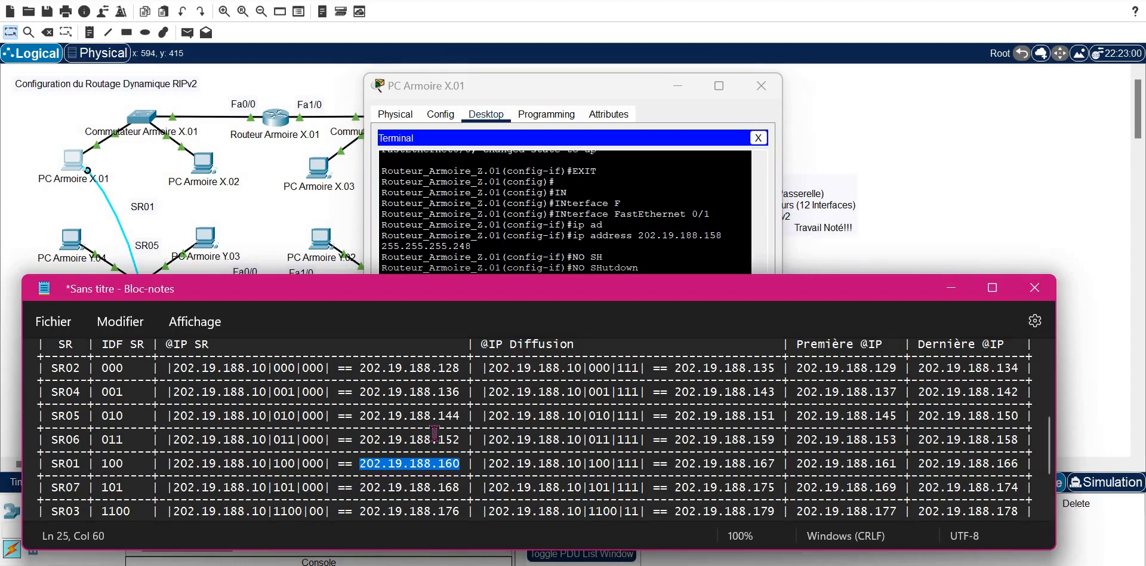
click(580, 249)
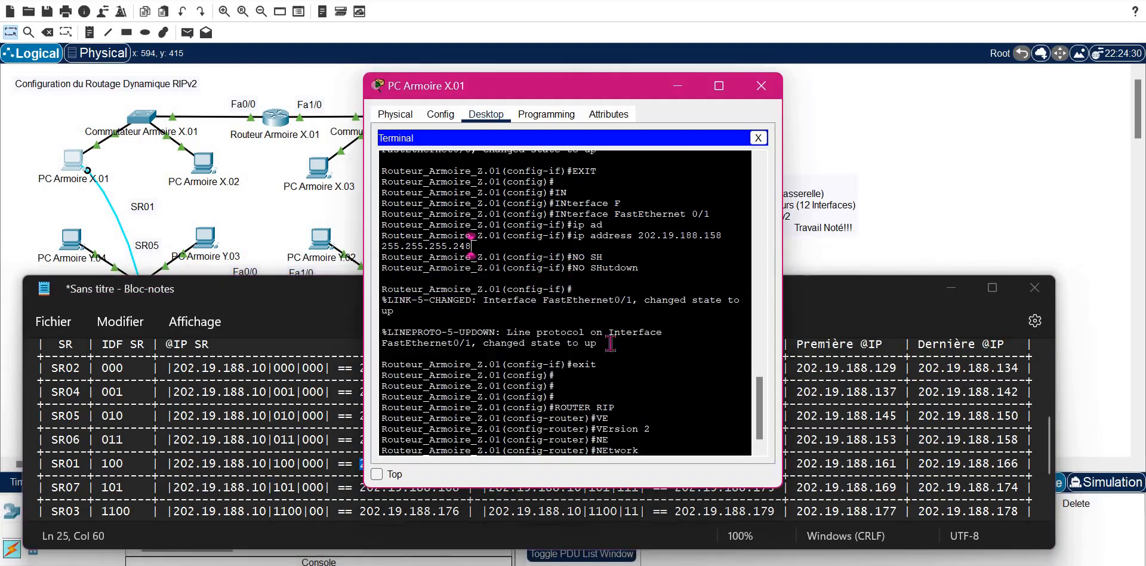
right_click(610, 389)
click(623, 411)
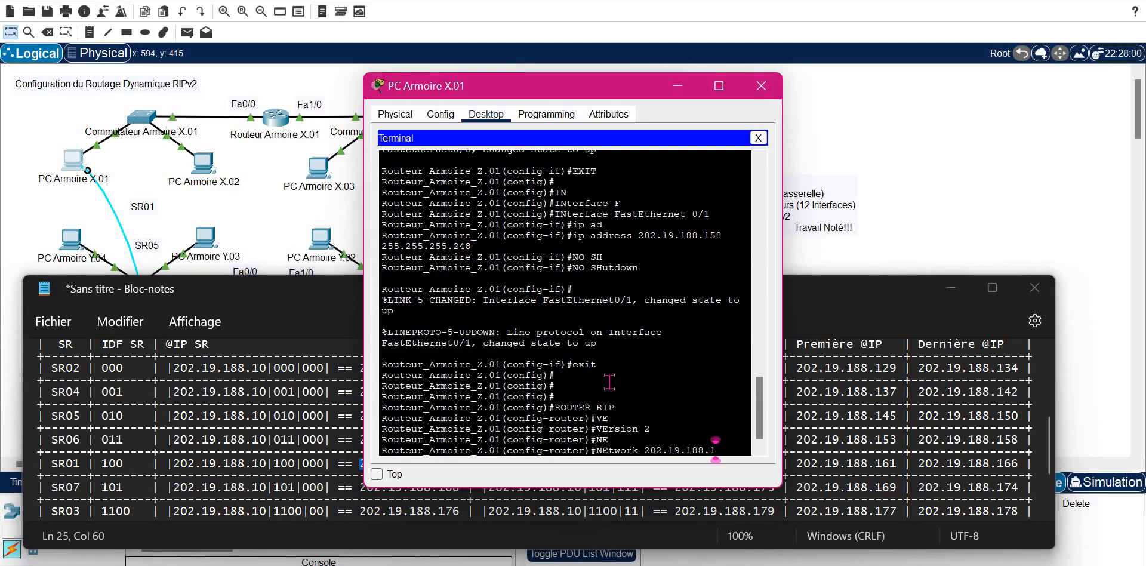
text(44)
key(Return)
Step: Declare network 202.19.188.152 in RIP on Routeur Armoire Z.01
key(Up)
key(BackSpace)
key(BackSpace)
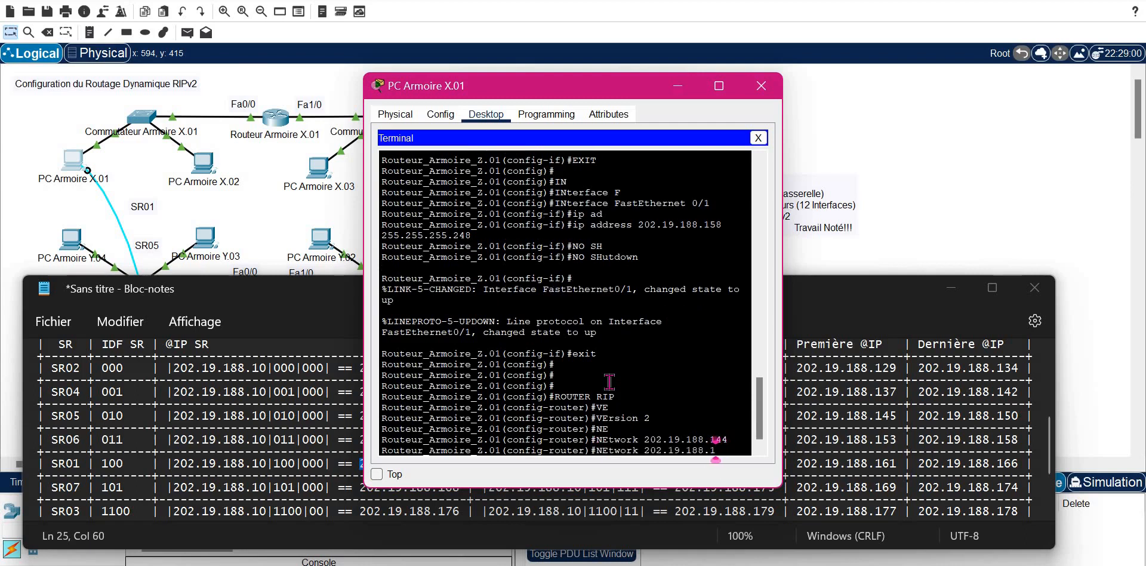
text(52)
key(Return)
Step: End configuration mode on Routeur Armoire Z.01 and return to the network topology
text(END)
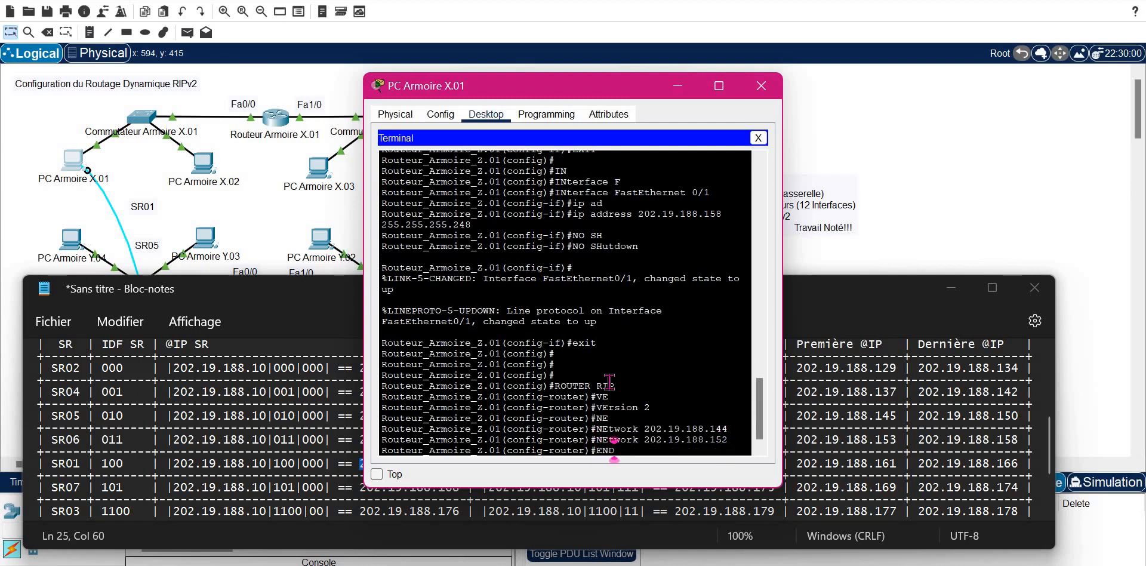
key(Return)
click(289, 295)
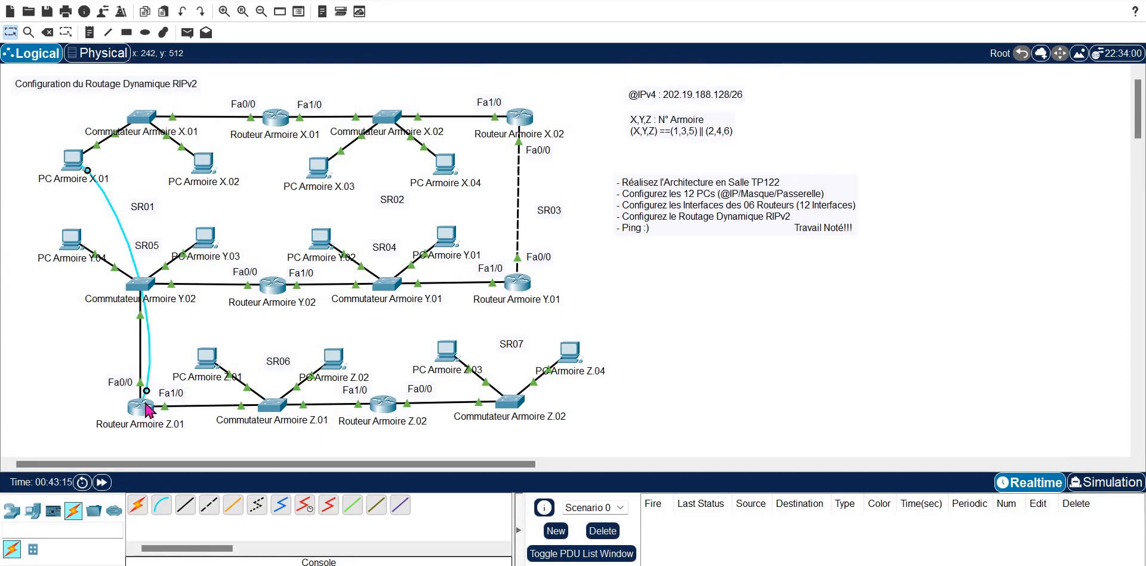
Step: Connect PC Armoire X.01's console cable to the Console port of Routeur Armoire Z.02 and start a terminal session with the default port settings
click(393, 411)
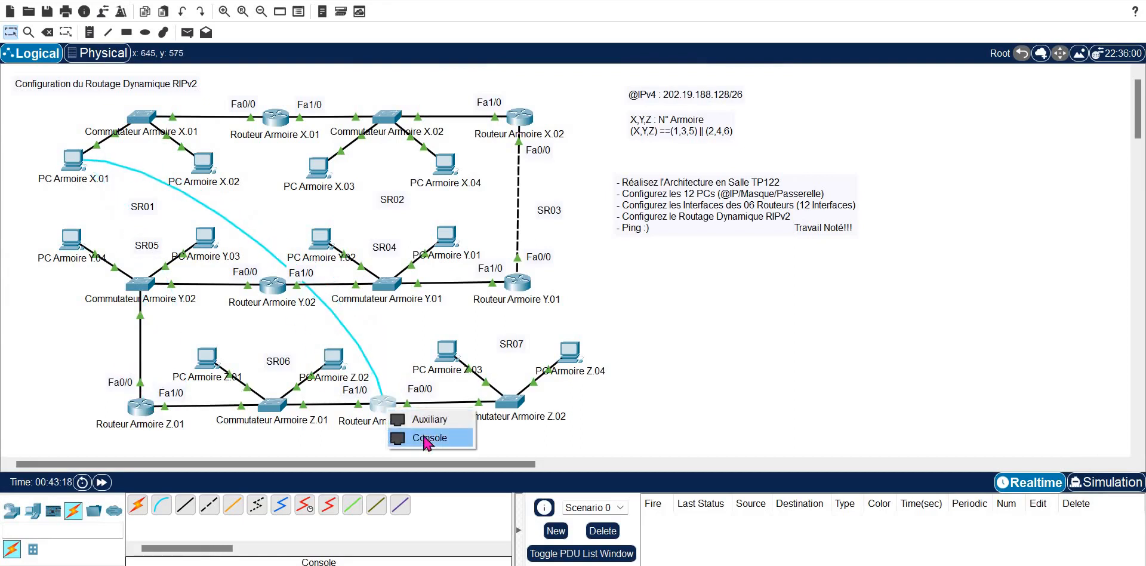
click(419, 438)
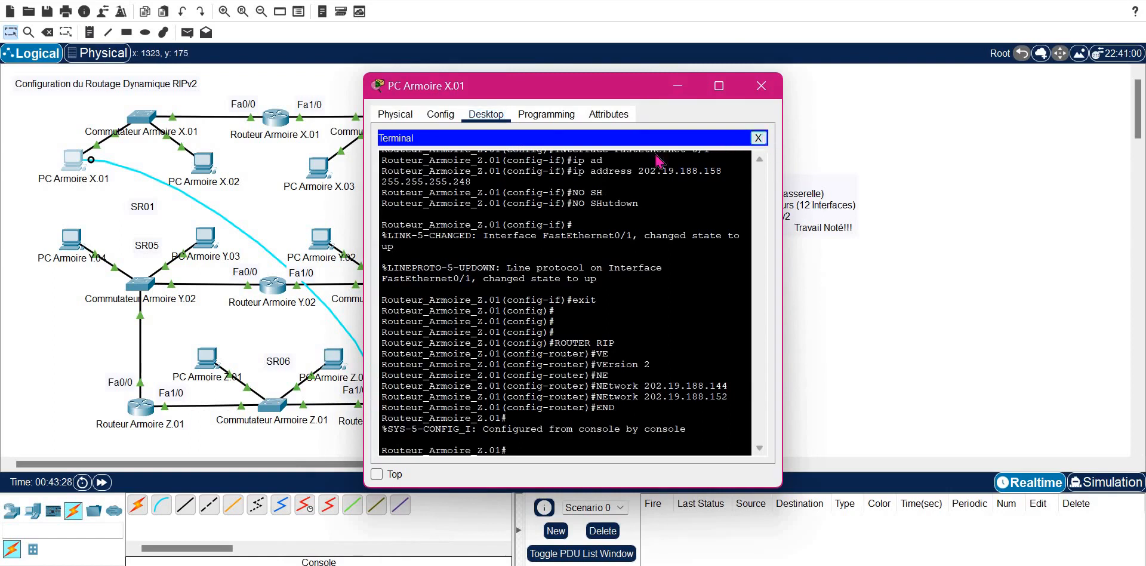
click(757, 138)
click(567, 166)
click(721, 267)
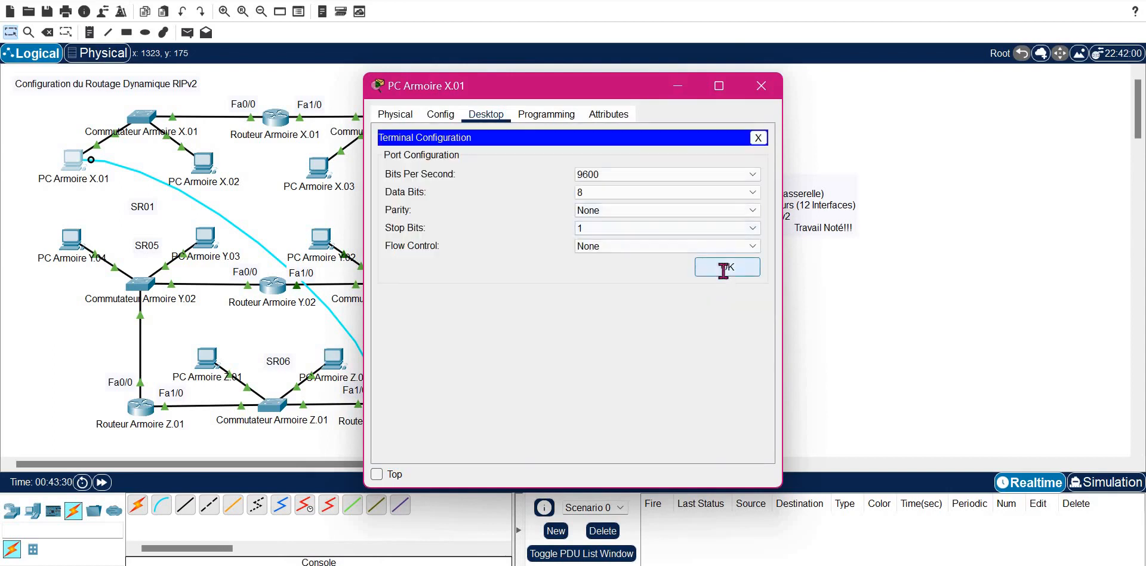
Step: Enter privileged mode and global configuration mode on Routeur Armoire Z.02
text(en)
key(Tab)
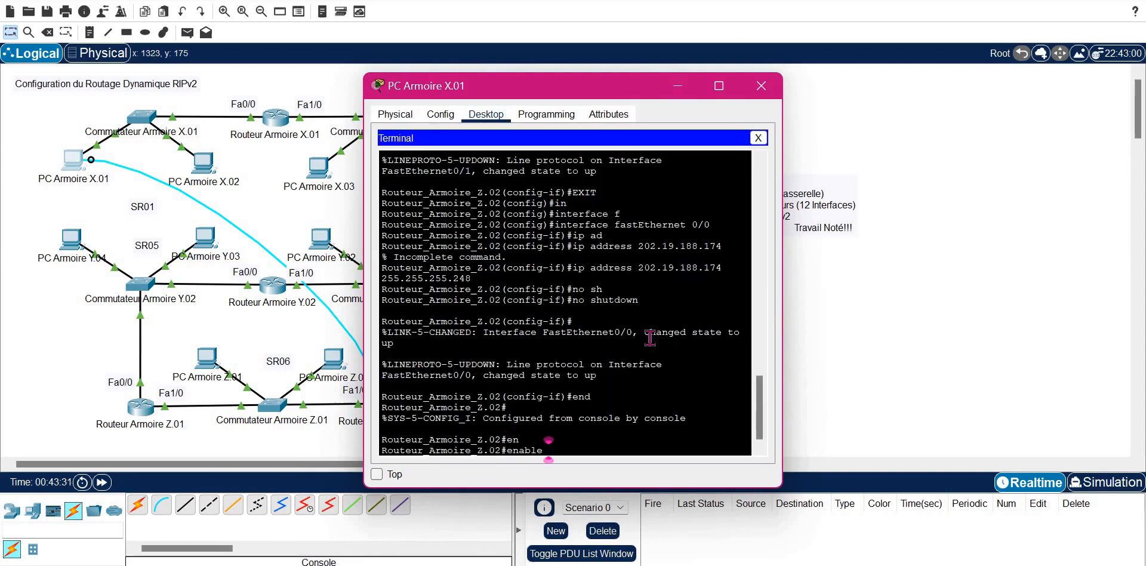
key(Return)
text(con)
key(Tab)
text(f)
key(Tab)
text(t)
key(Tab)
key(Return)
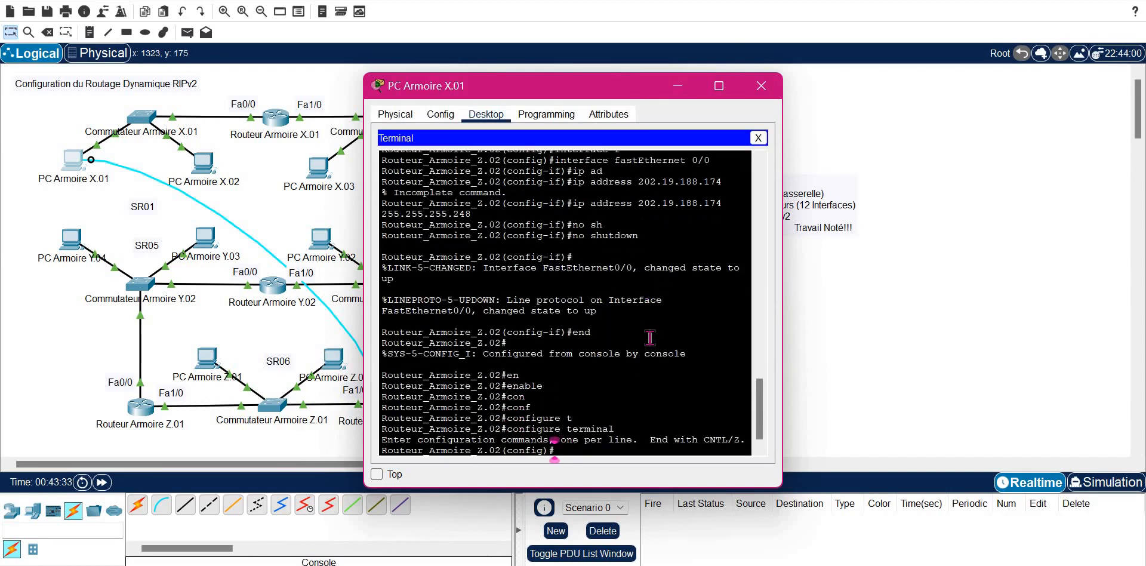
Step: Enable RIP routing on Routeur Armoire Z.02 and set it to version 2
text(router rip)
key(Return)
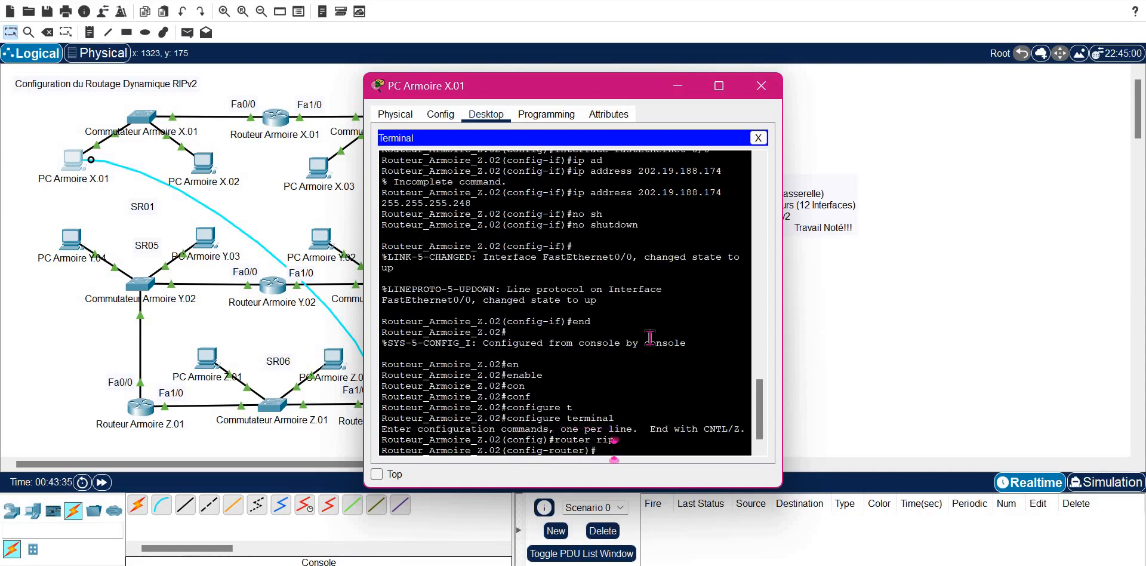
text(vers)
key(Tab)
text(2)
key(Return)
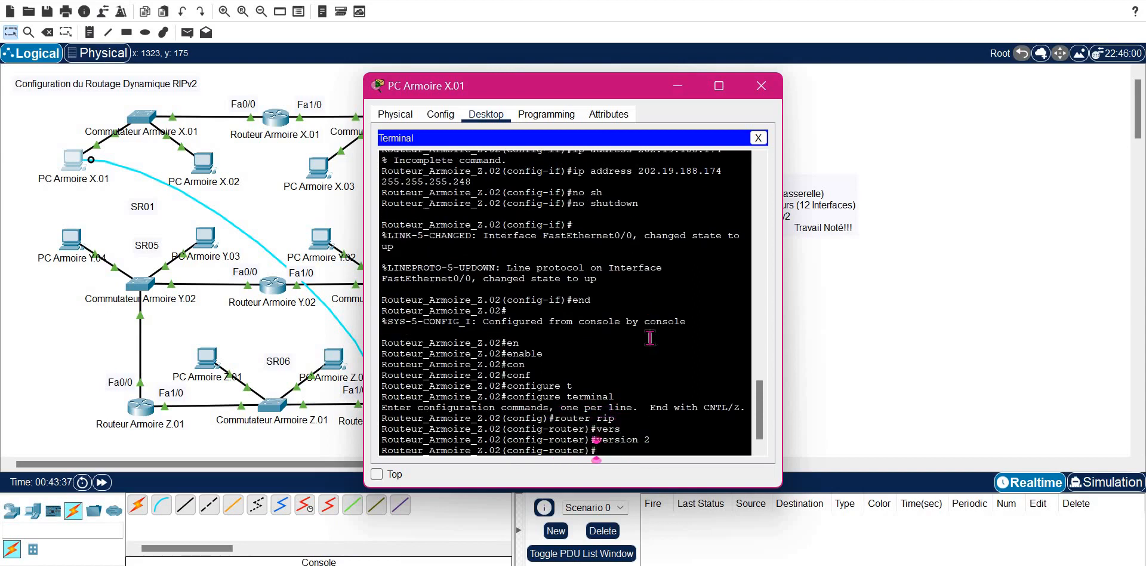
Step: Consult the subnet table in Bloc-notes and declare network 202.19.188.152 in RIP on Routeur Armoire Z.02
click(250, 328)
key(alt+Tab)
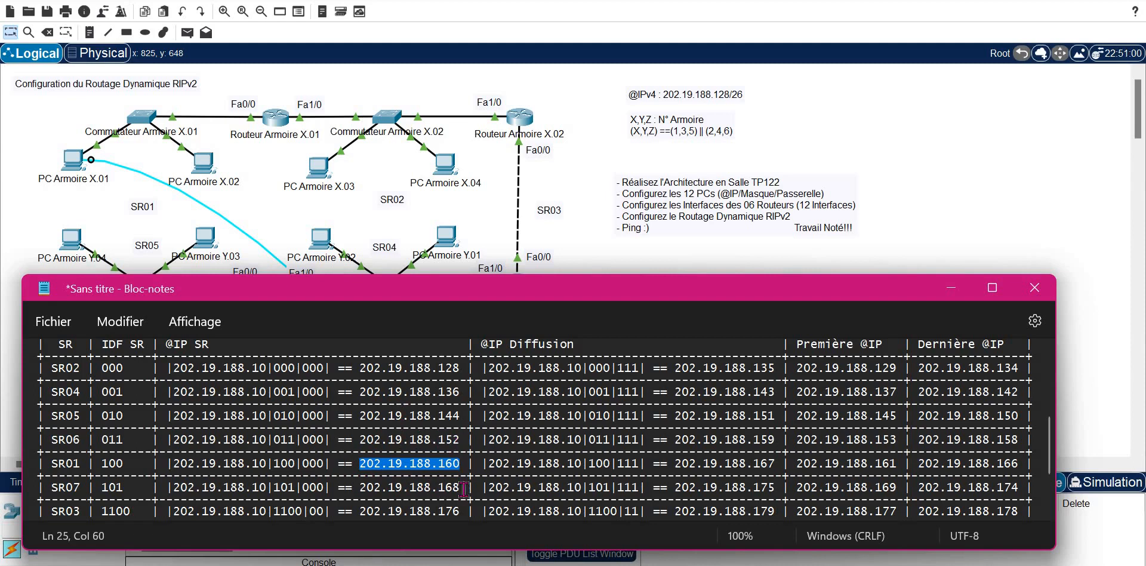
click(588, 245)
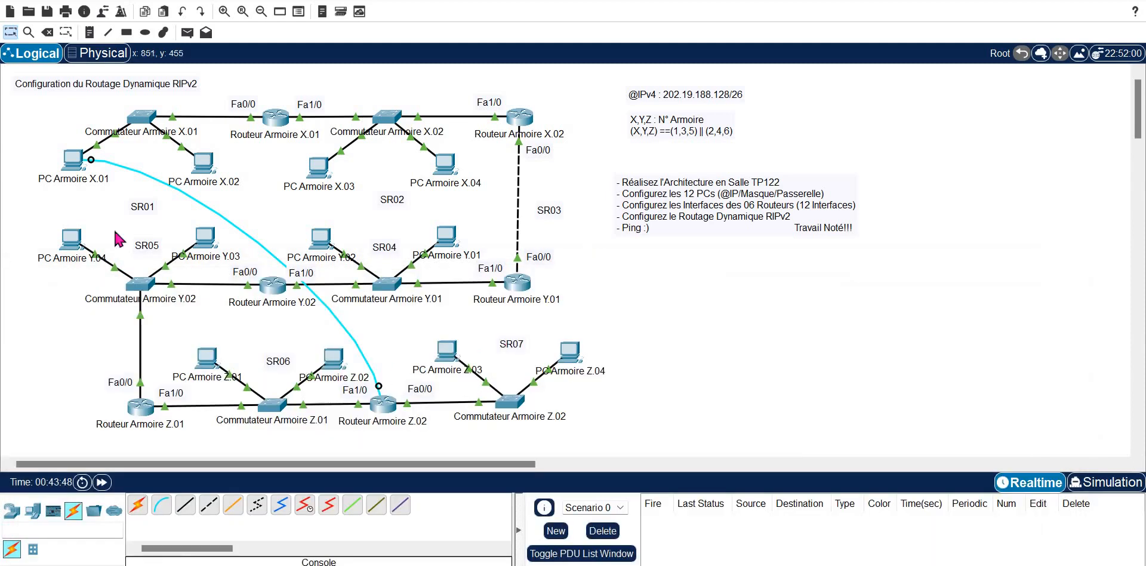
click(72, 160)
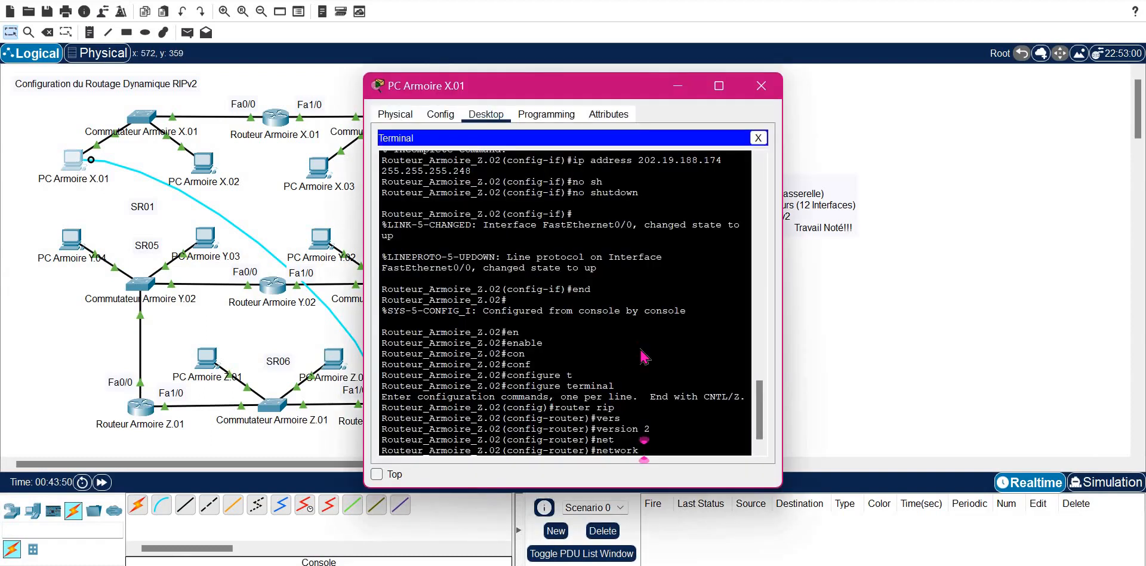
right_click(644, 356)
click(668, 376)
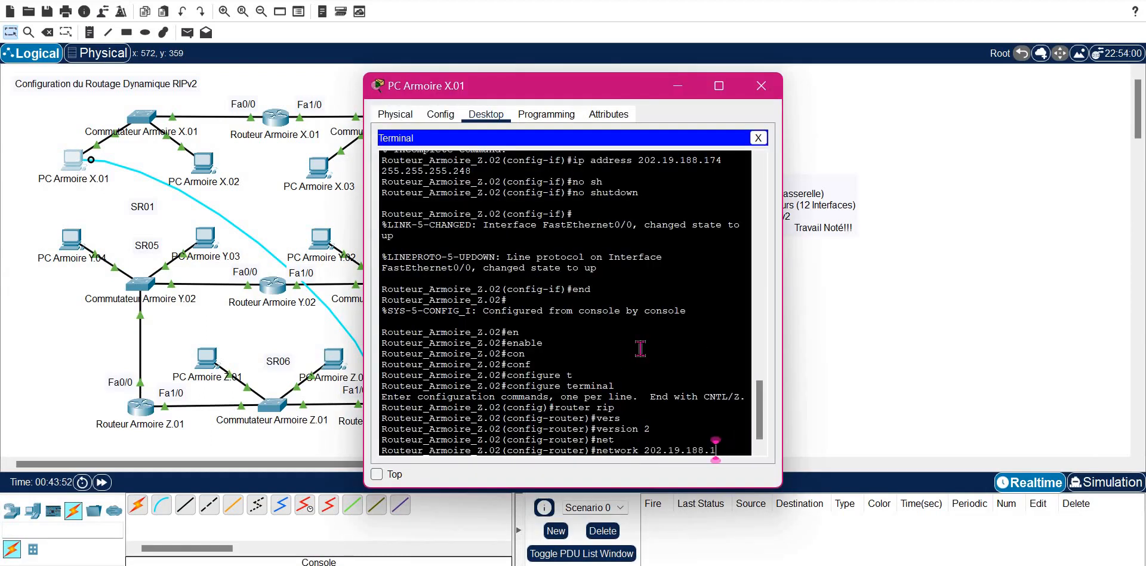
text(52)
key(Return)
Step: Declare network 202.19.188.168 in RIP on Routeur Armoire Z.02
key(Up)
key(BackSpace)
key(BackSpace)
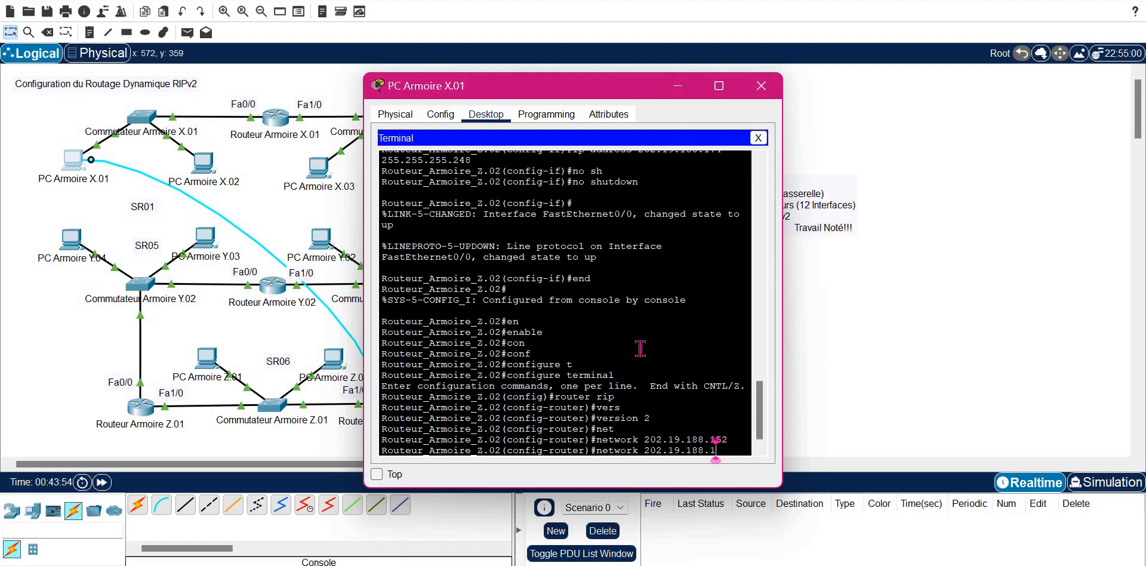
text(68)
key(Return)
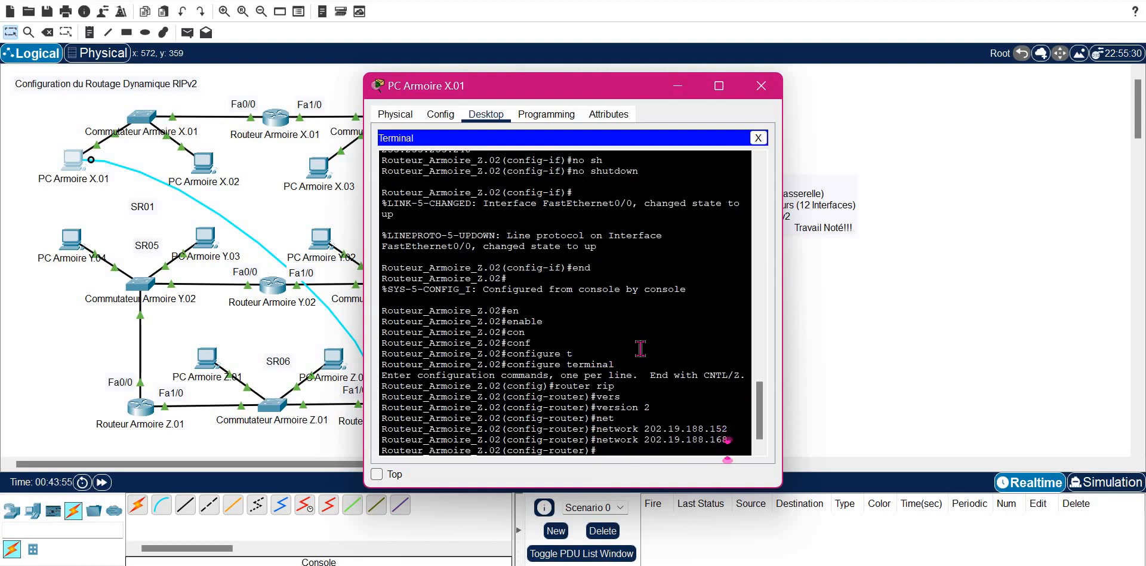
Step: Check the interfaces of Routeur Armoire Z.02 in the topology and make fastEthernet 0/0 a passive RIP interface
click(293, 316)
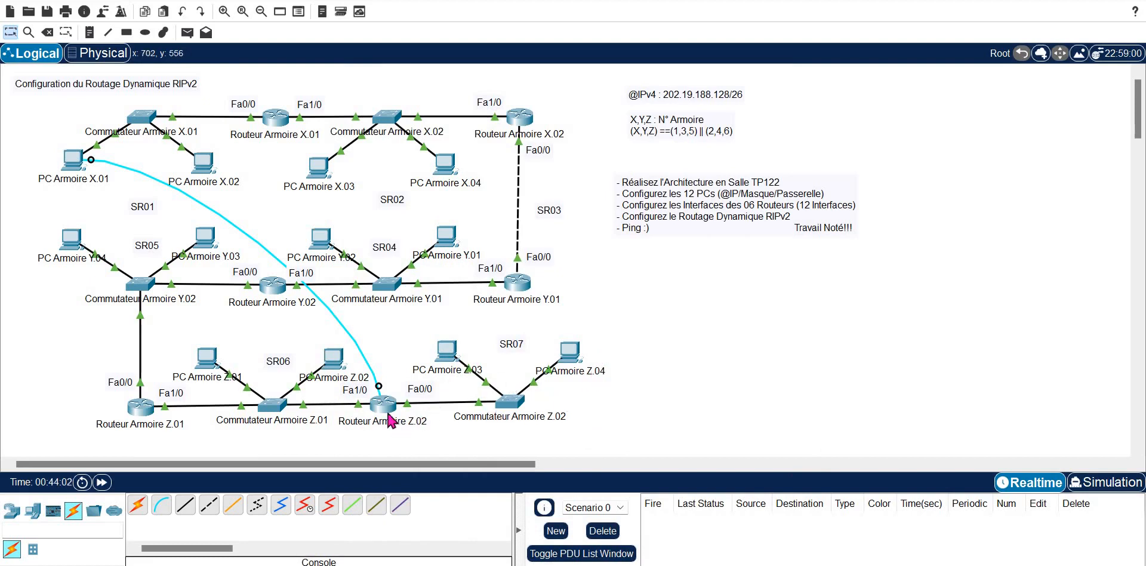
click(72, 160)
text(pas)
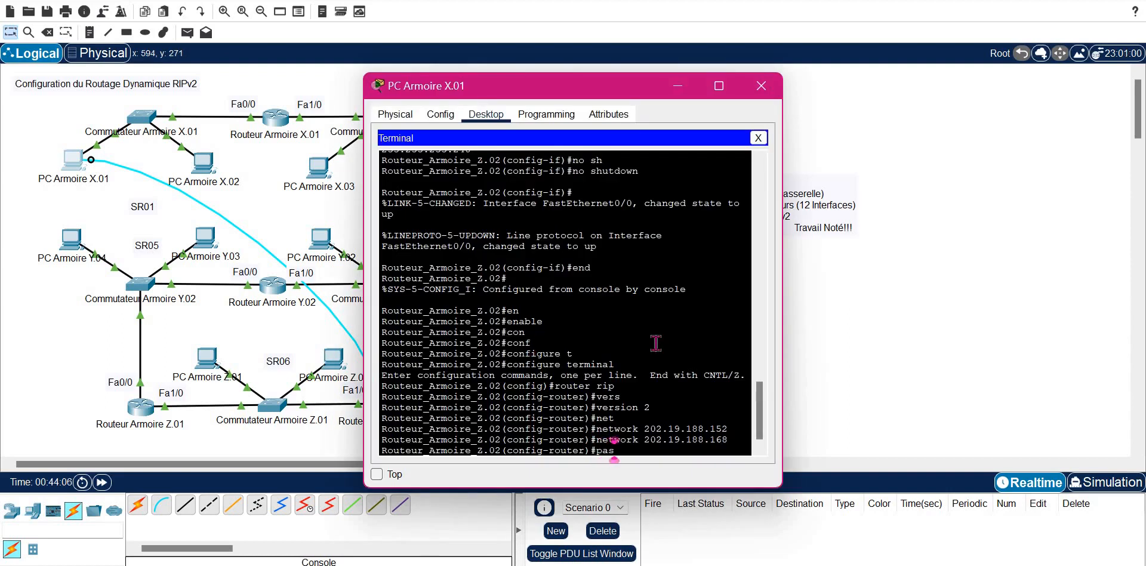
key(Tab)
text(fa)
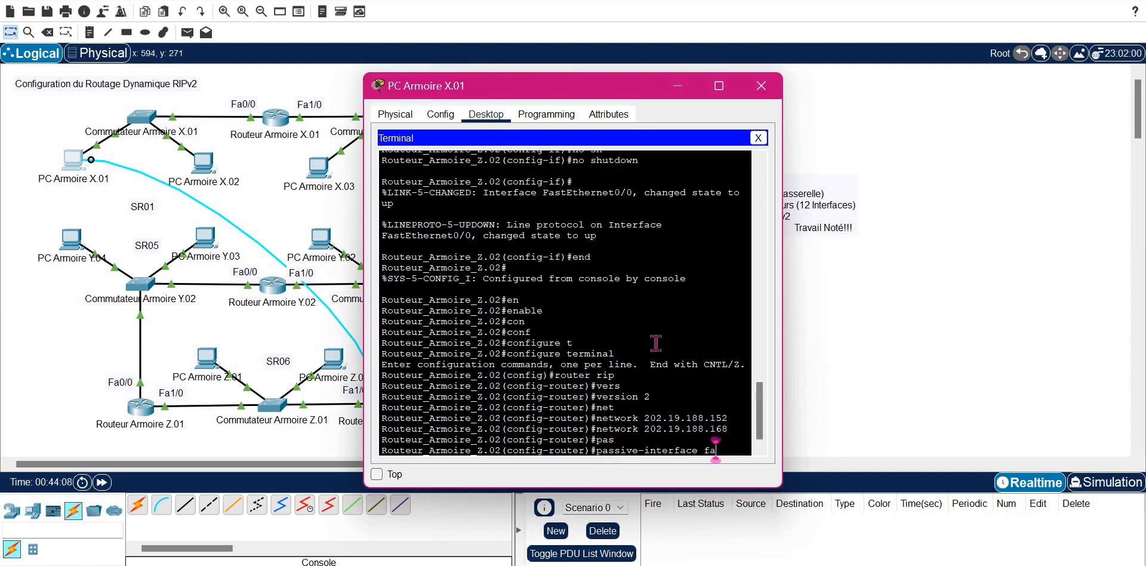
key(Tab)
text(0/)
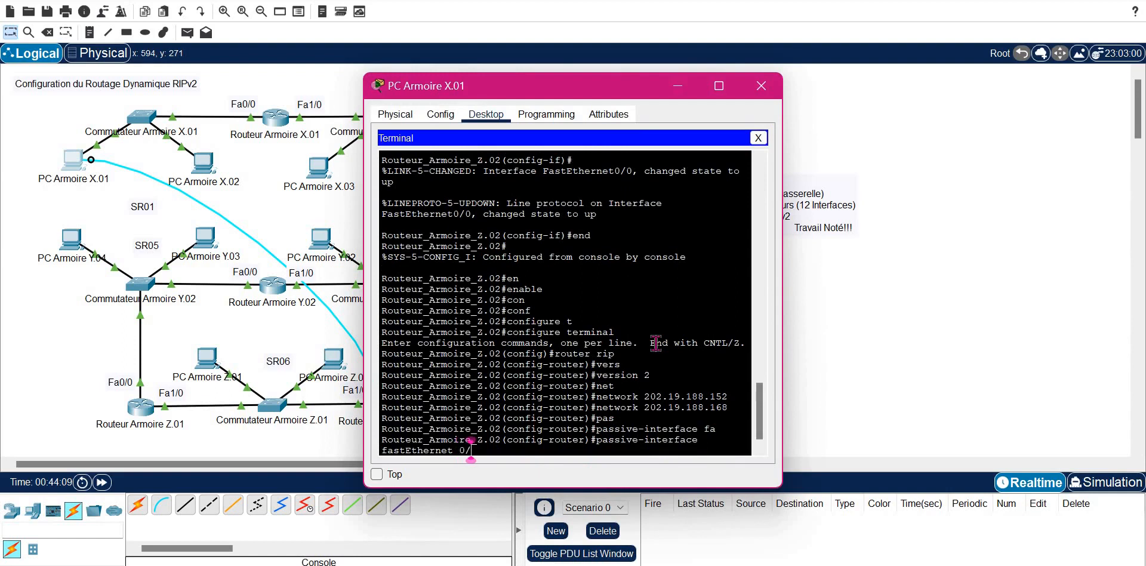
text(0)
key(Return)
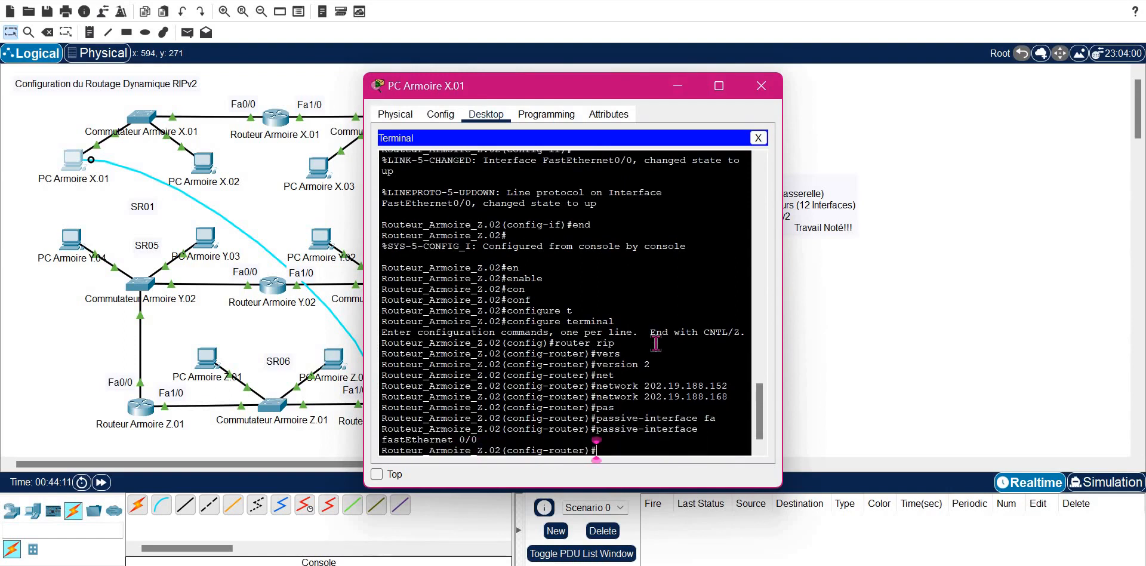
Step: End configuration mode on Routeur Armoire Z.02 and return to the network topology
text(end)
key(Return)
key(Return)
key(Return)
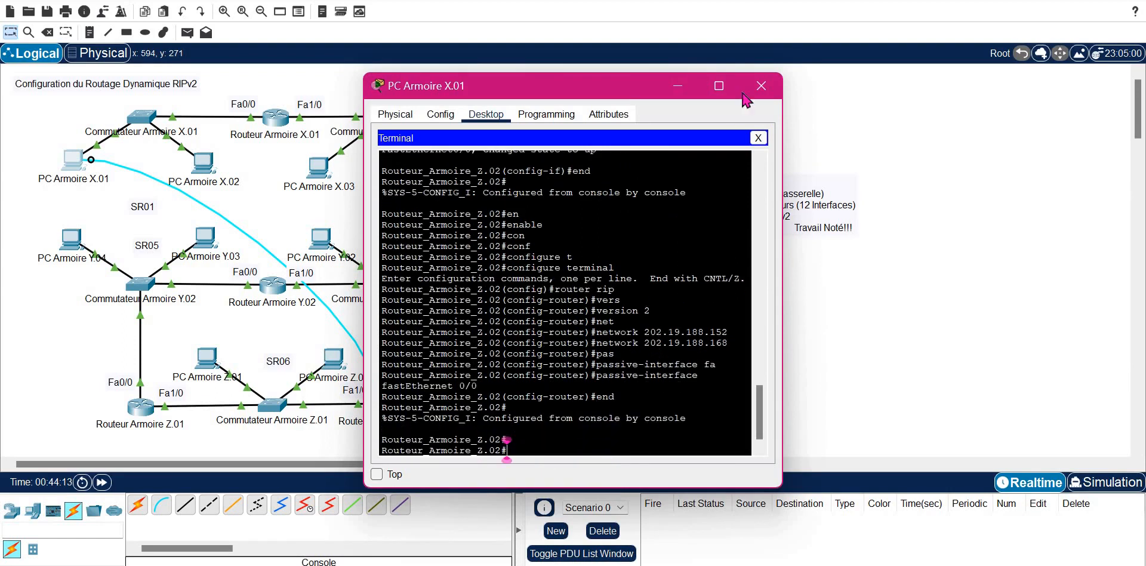
click(761, 86)
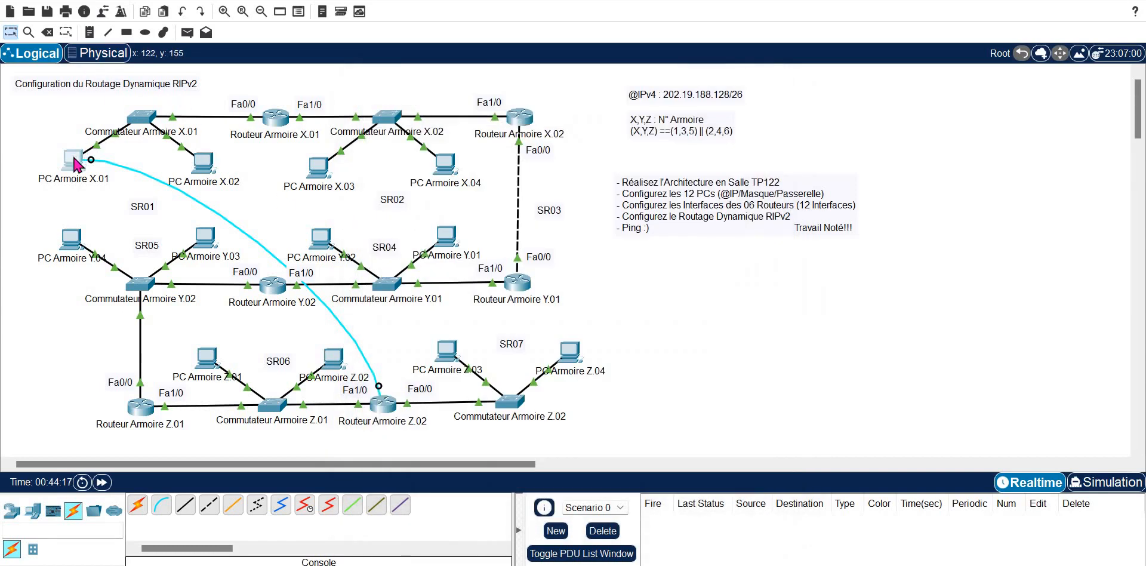
Step: Open the command line of Routeur Armoire X.01 and end its configuration mode
click(271, 132)
text(end)
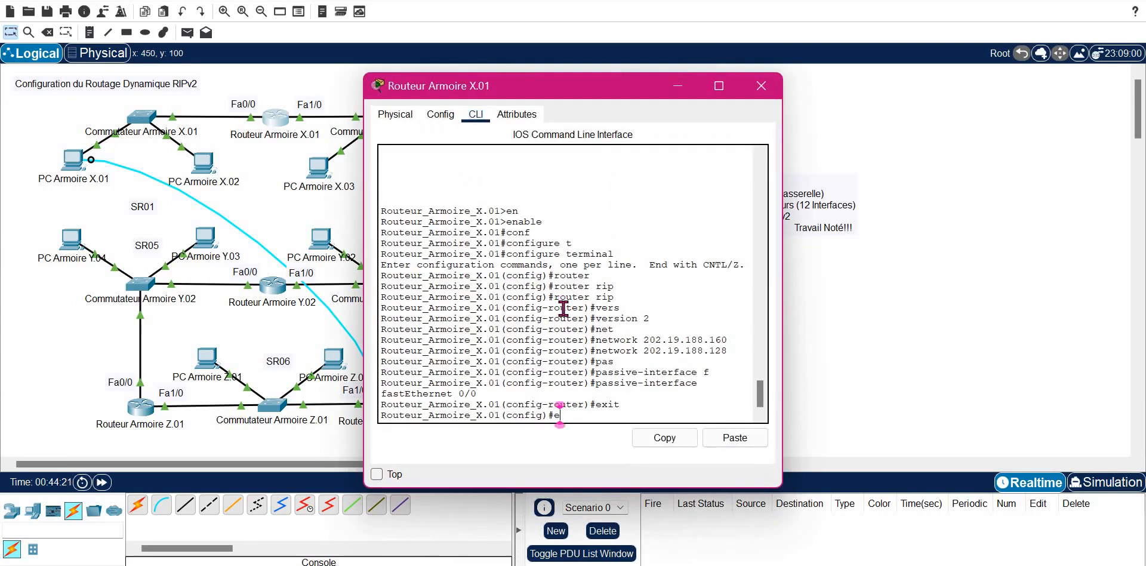
key(Return)
key(Return)
key(Return)
Step: Display the IP routing table of Routeur Armoire X.01 and examine its connected and RIP-learned routes
text(sh)
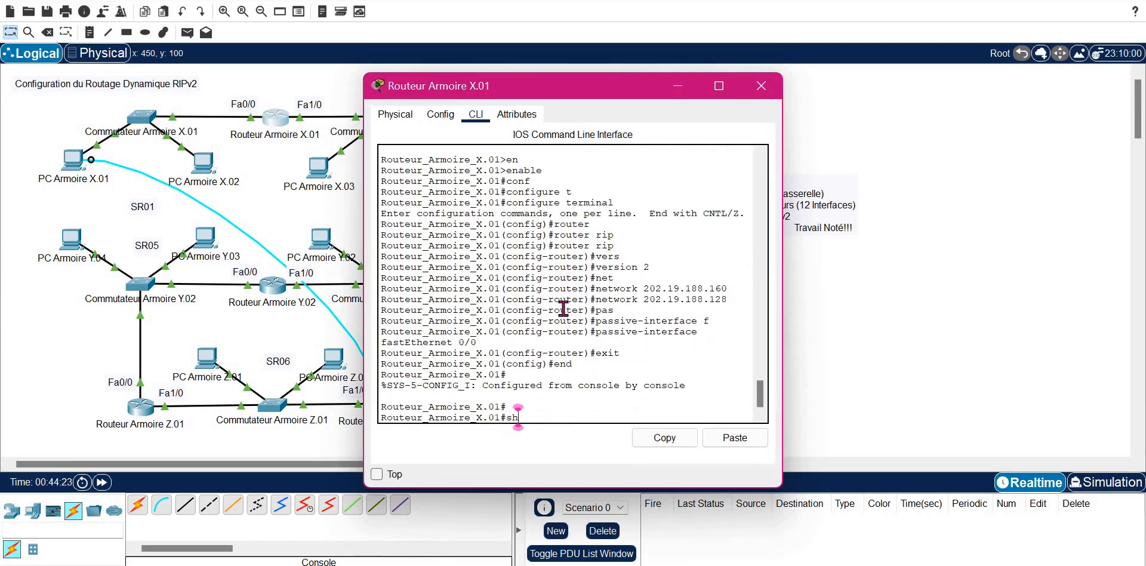
key(Tab)
text(ip)
key(Tab)
text(r)
text(route)
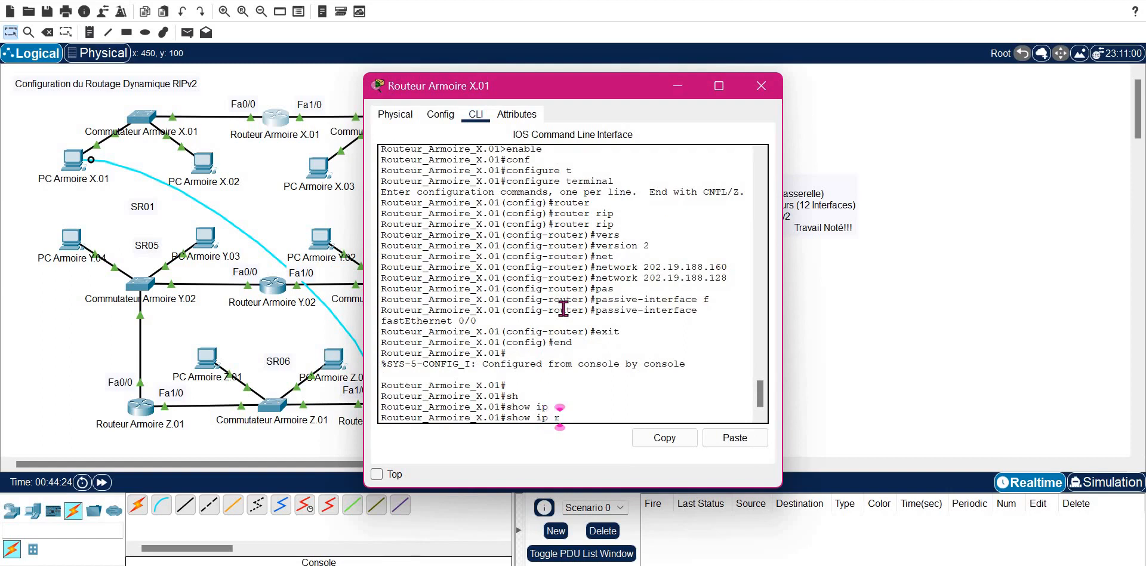
key(Return)
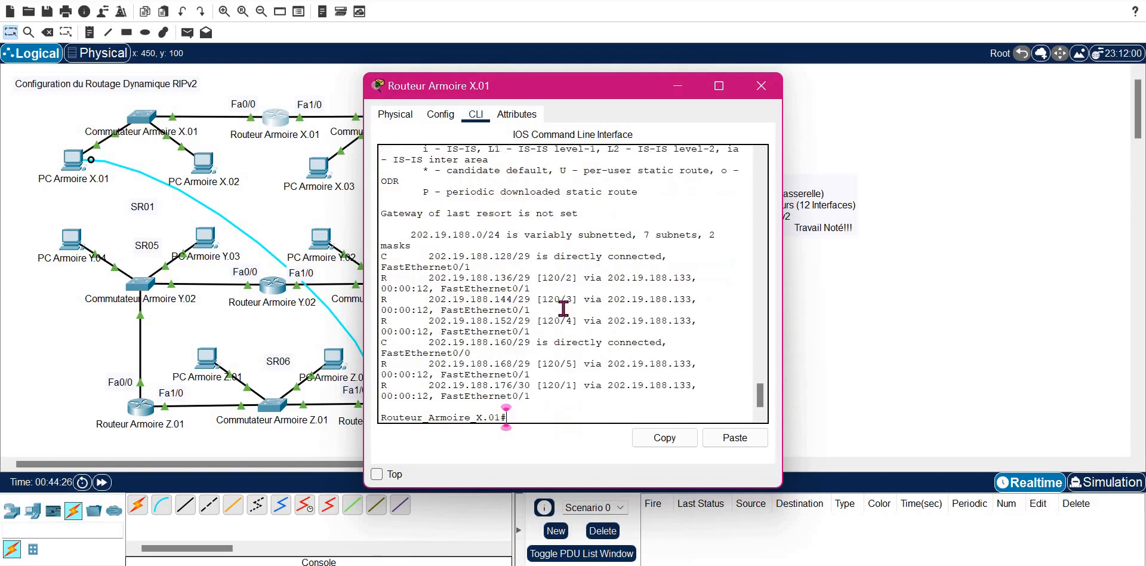
drag(782, 329, 962, 332)
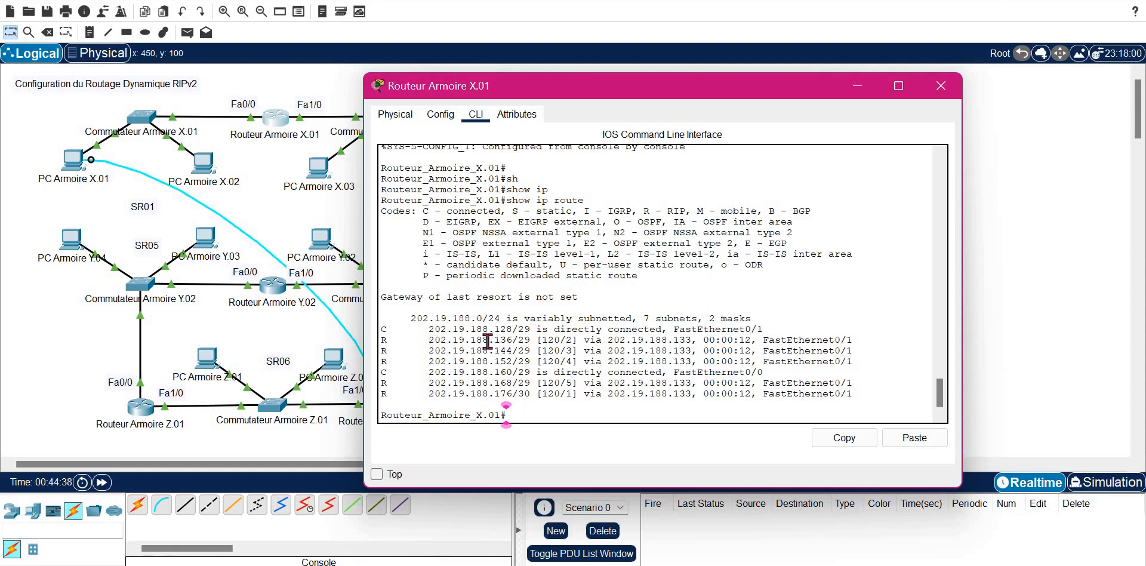
click(941, 86)
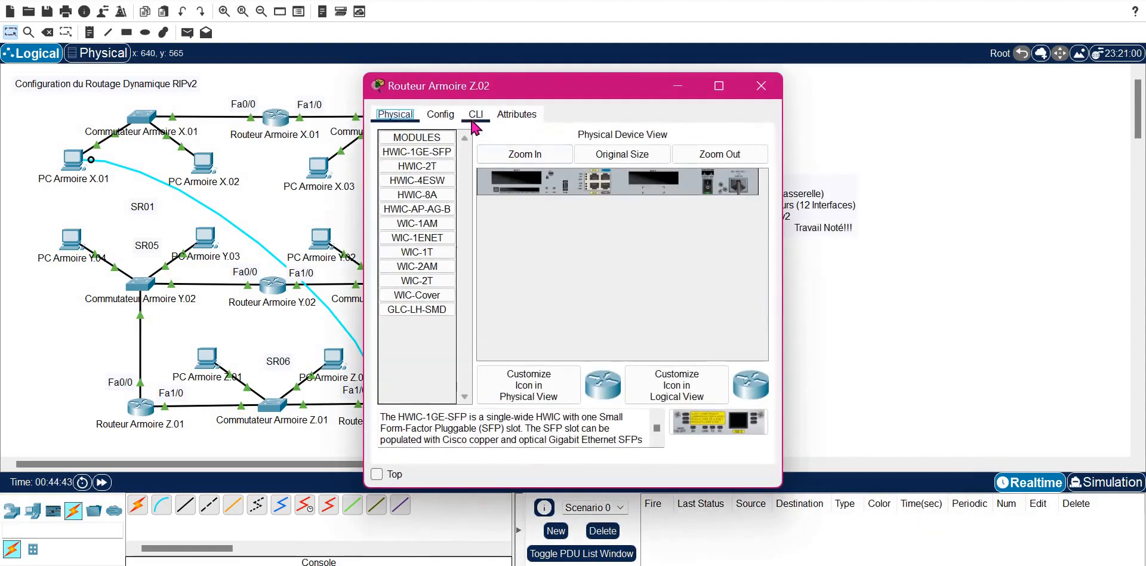
Step: Display the IP routing table of Routeur Armoire Z.02 and examine its connected and RIP-learned routes
click(475, 114)
text(sh)
key(Tab)
text(ip route)
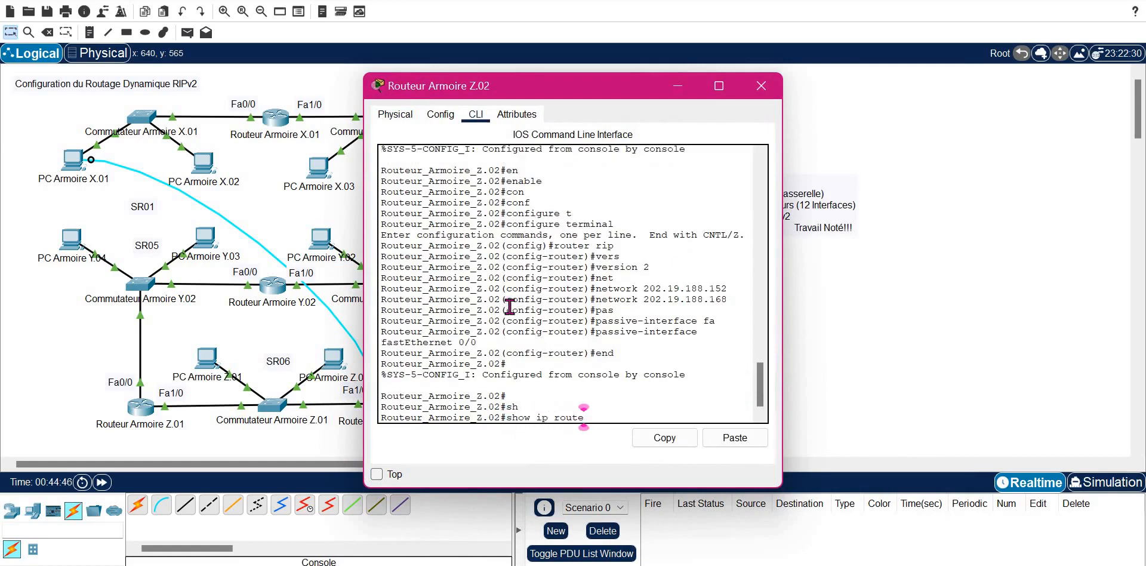
key(Return)
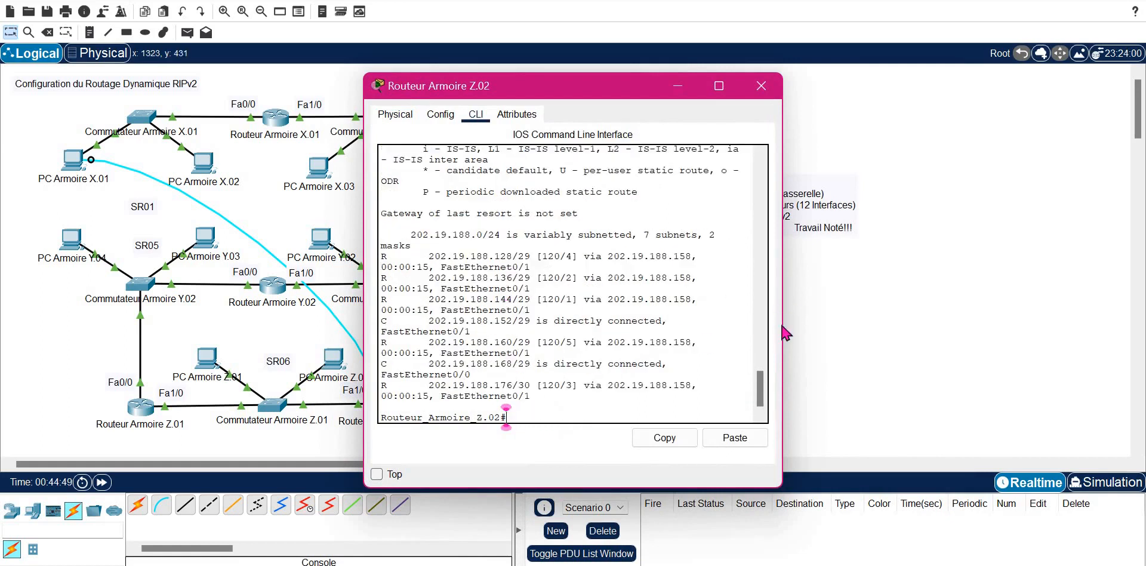
drag(782, 325, 929, 316)
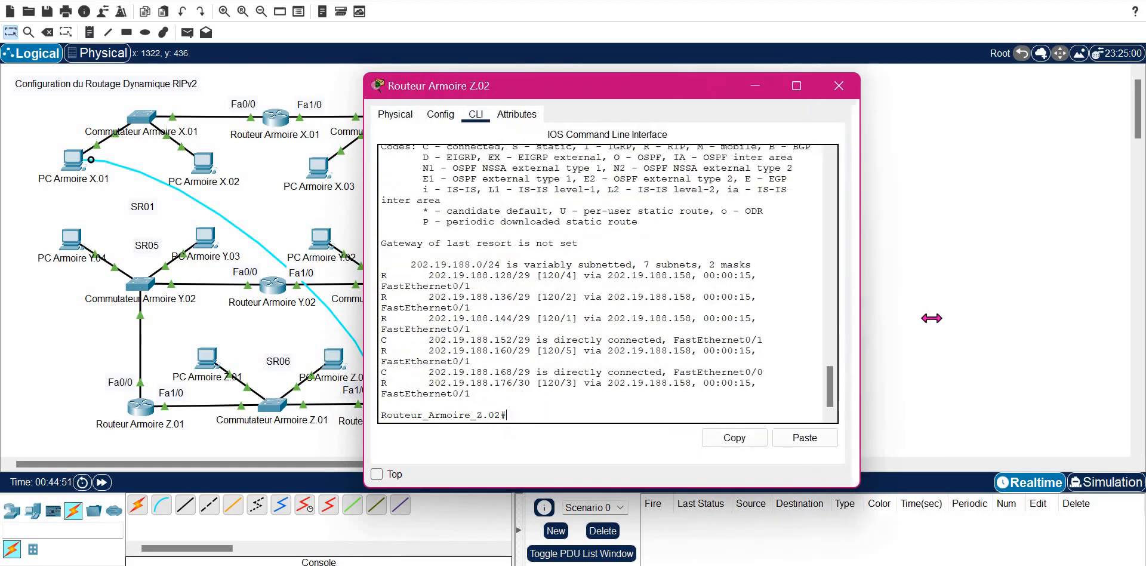
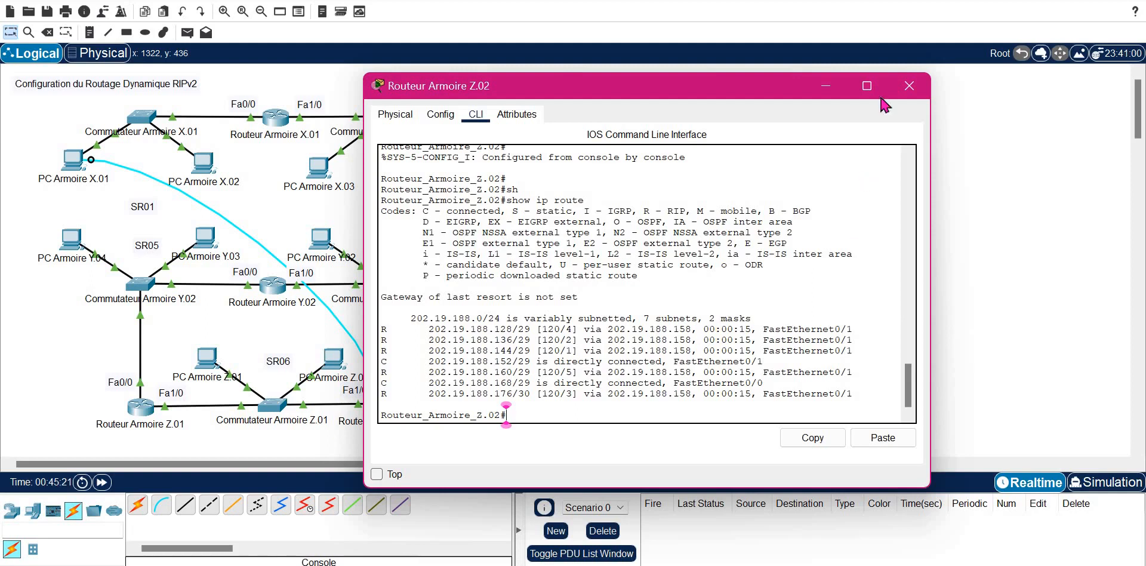
click(910, 86)
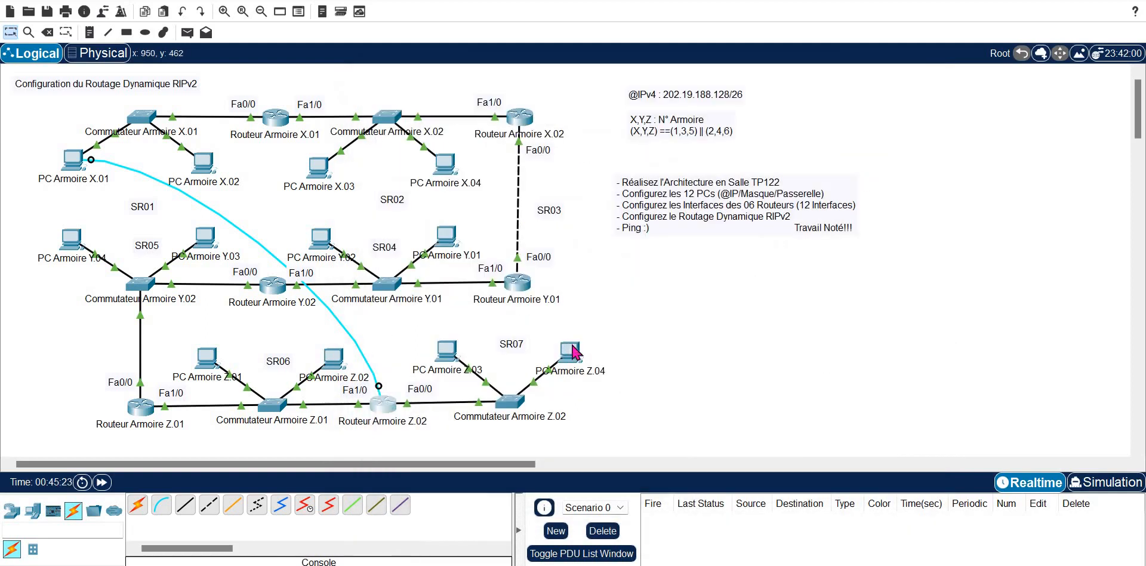
Step: Copy the IPv4 address of PC Armoire Z.04 and open the desktop applications of PC Armoire X.01
click(570, 349)
click(412, 179)
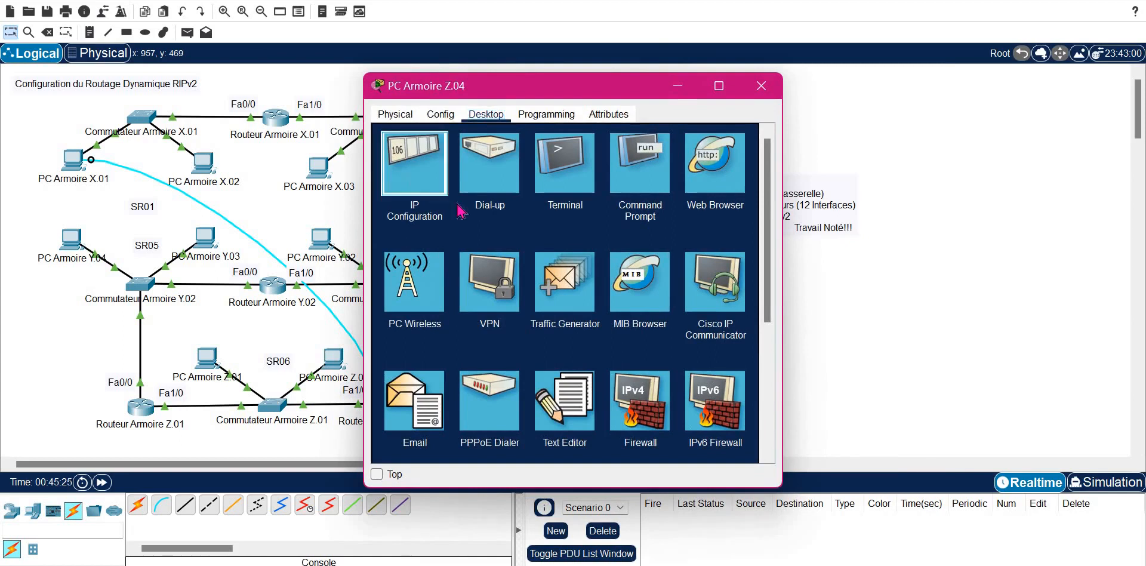
triple_click(532, 210)
key(ctrl+c)
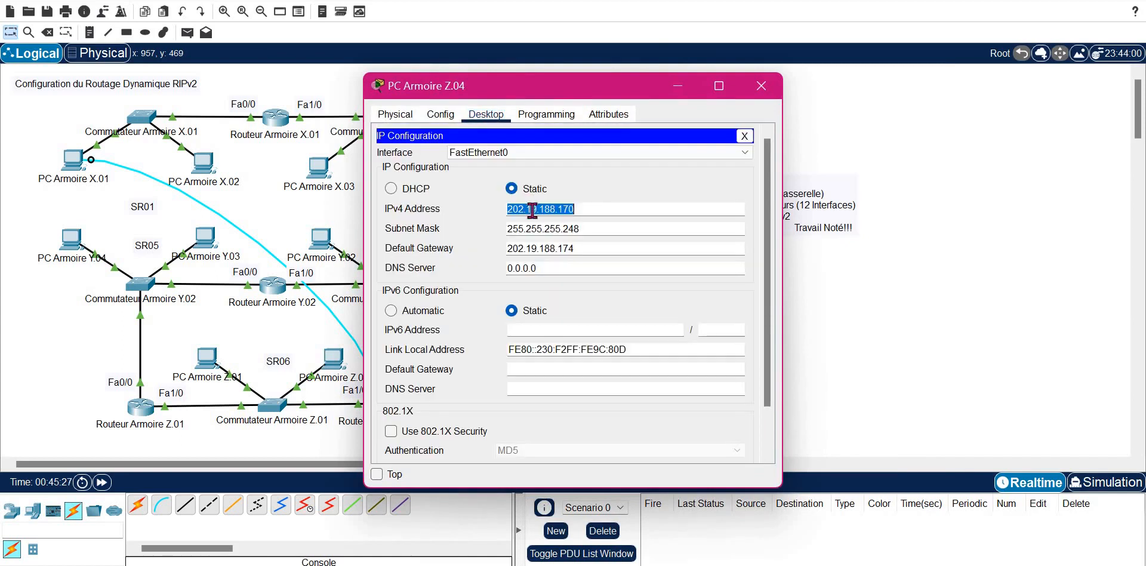
click(762, 94)
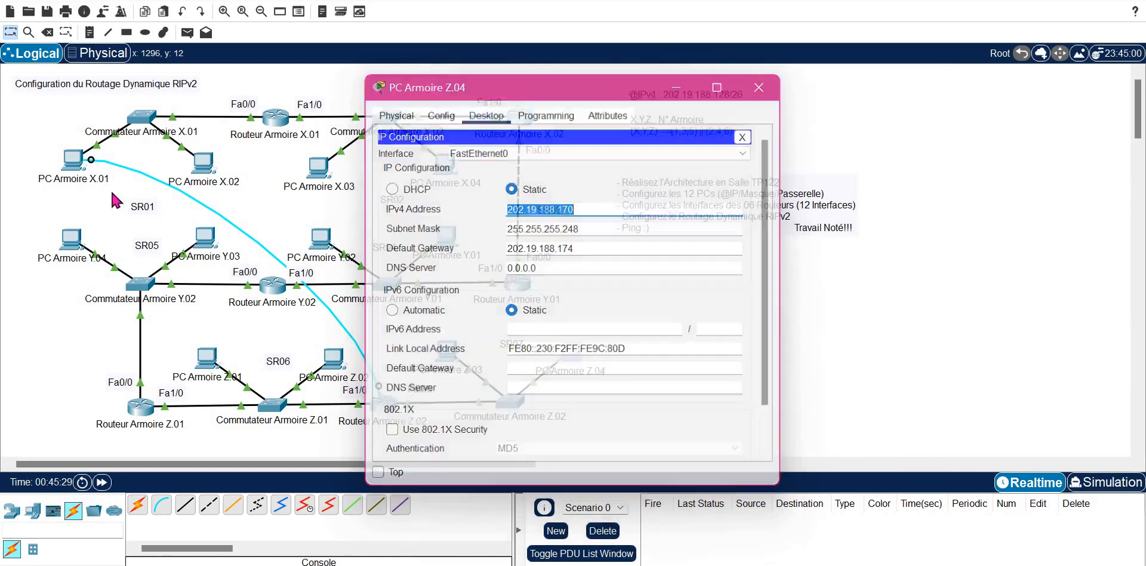
click(72, 160)
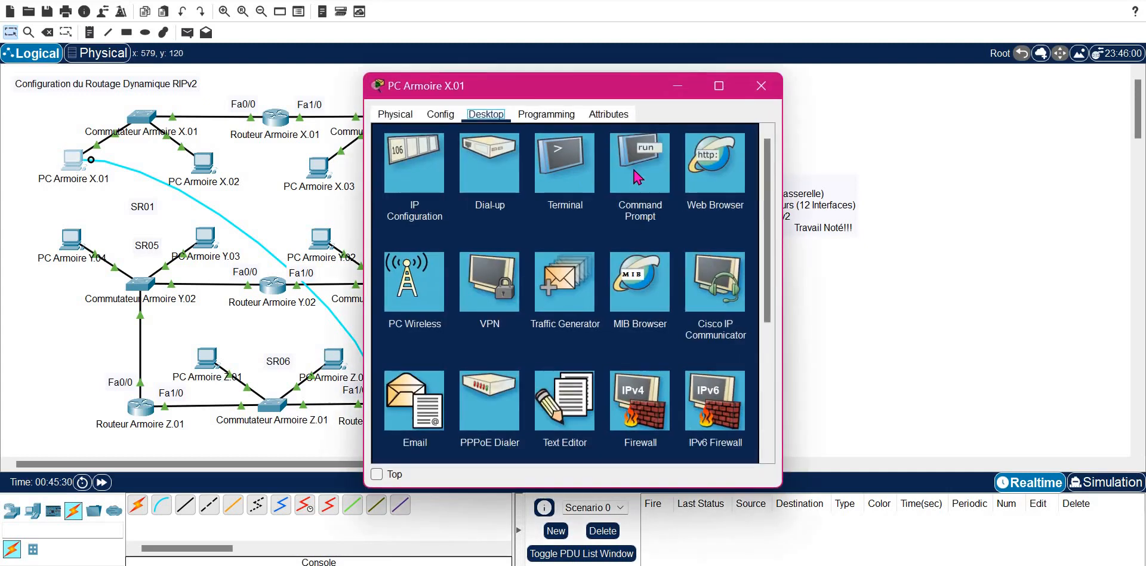
Step: Ping 202.19.188.170 twice from the command prompt of PC Armoire X.01 to test its connection with PC Armoire Z.04
click(635, 170)
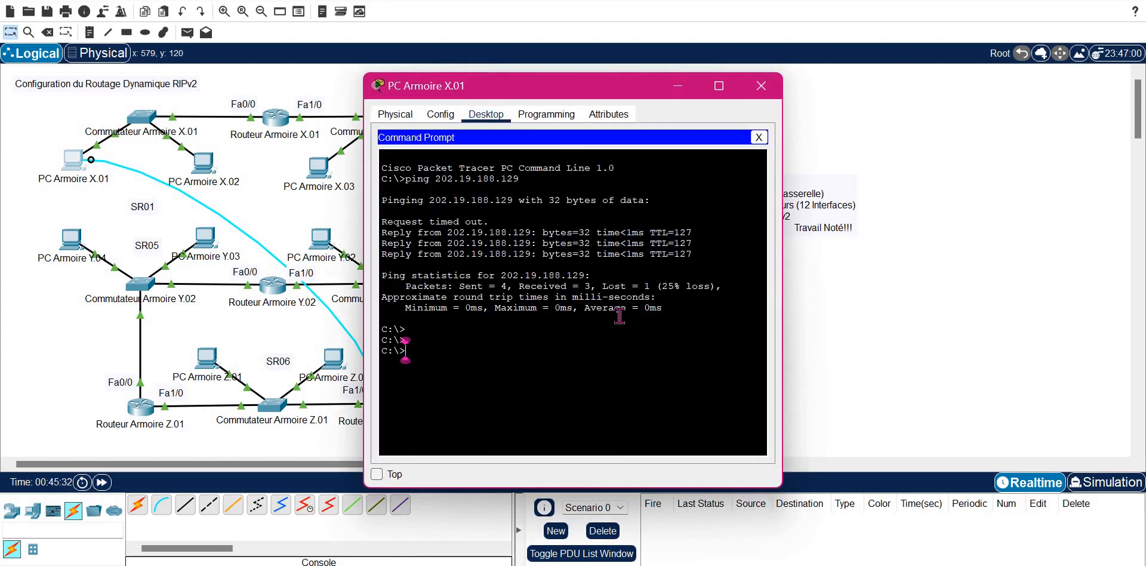
text(ping)
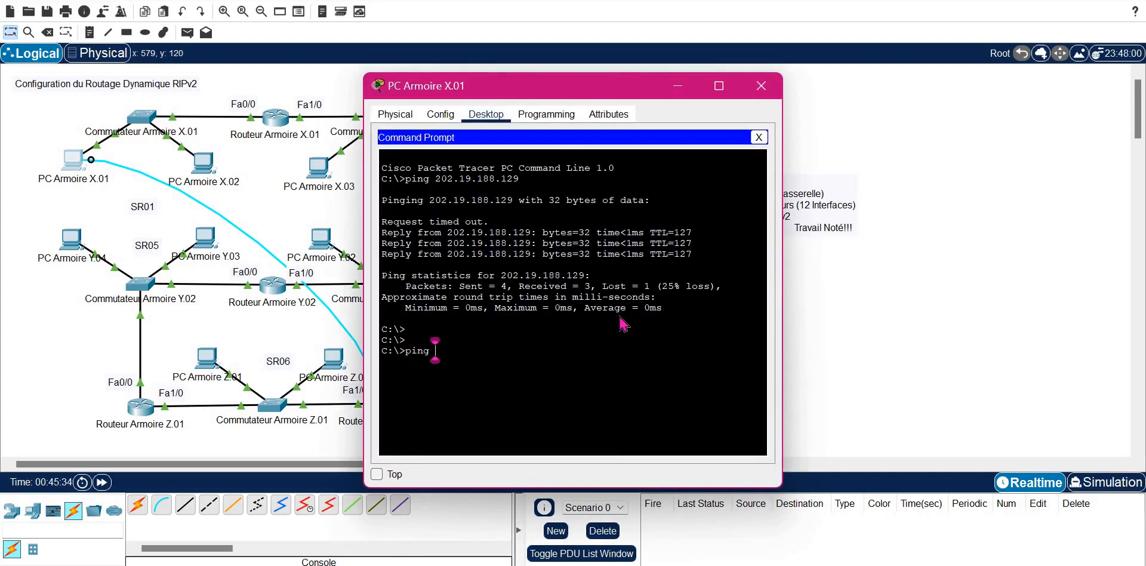
right_click(623, 323)
click(641, 345)
key(Return)
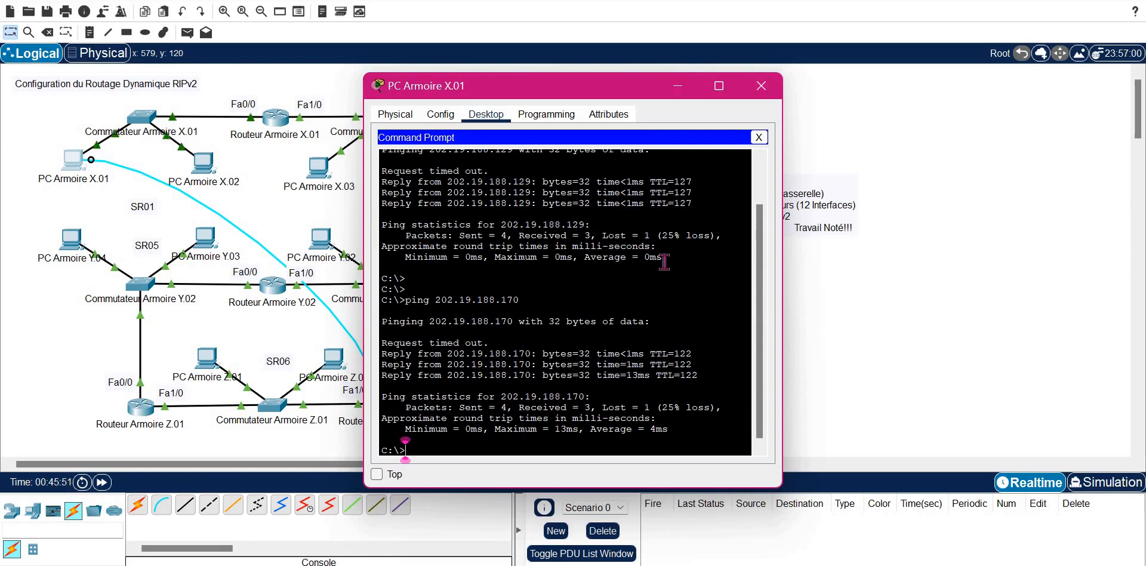
key(Up)
key(Return)
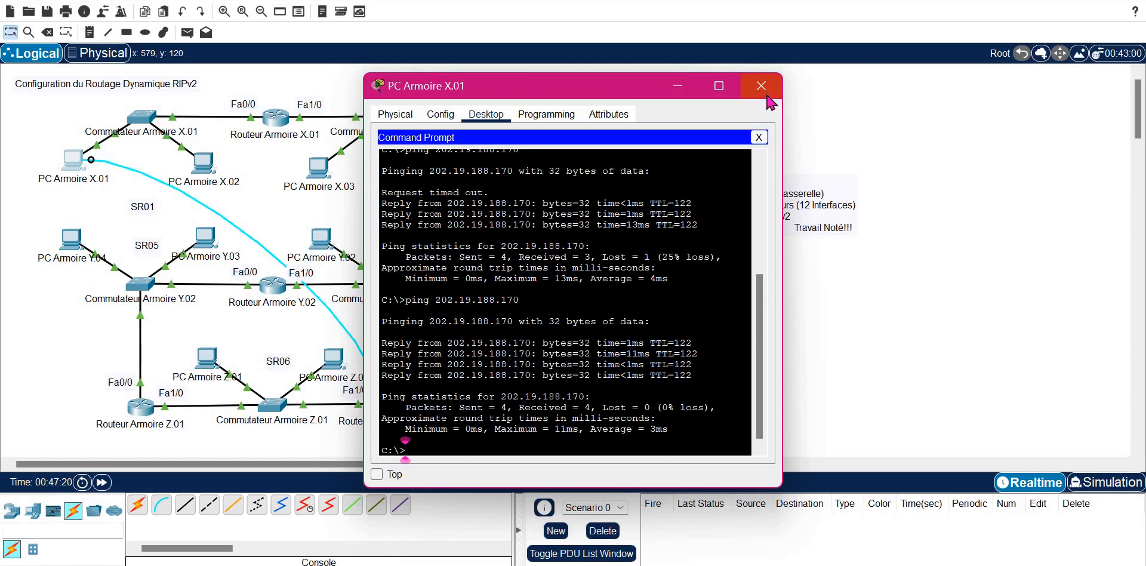
Step: Change the recalled ping command to tracert and trace the route from PC Armoire X.01 to 202.19.188.170
key(Up)
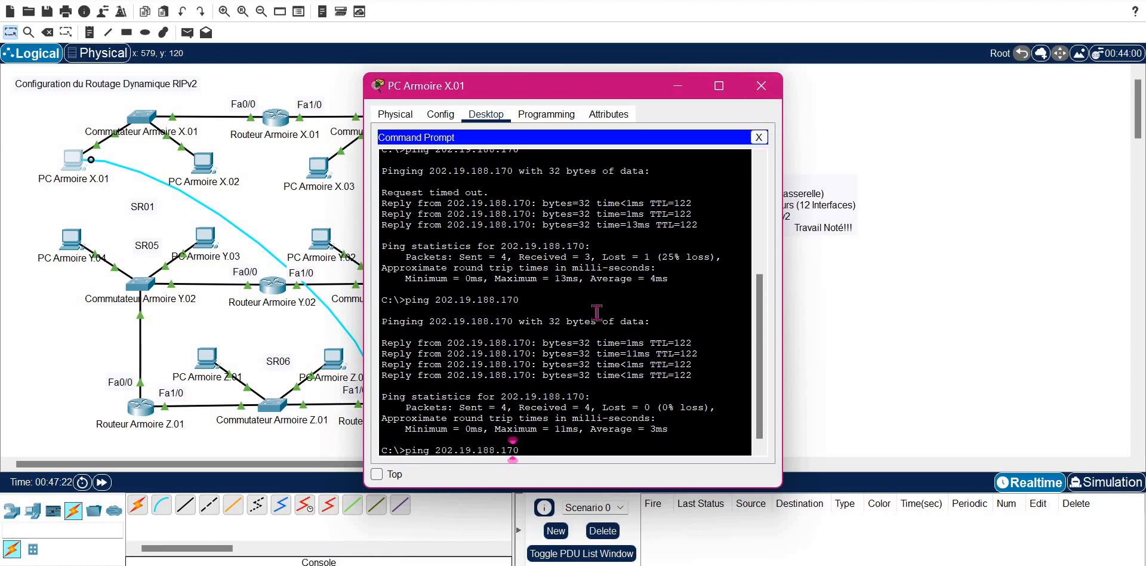
key(Left)
key(Left)
key(Left)
key(Left)
key(Left)
key(Left)
key(Left)
key(Left)
key(Left)
key(Left)
key(Left)
key(Left)
key(Left)
key(Left)
key(Left)
key(BackSpace)
key(BackSpace)
key(BackSpace)
key(BackSpace)
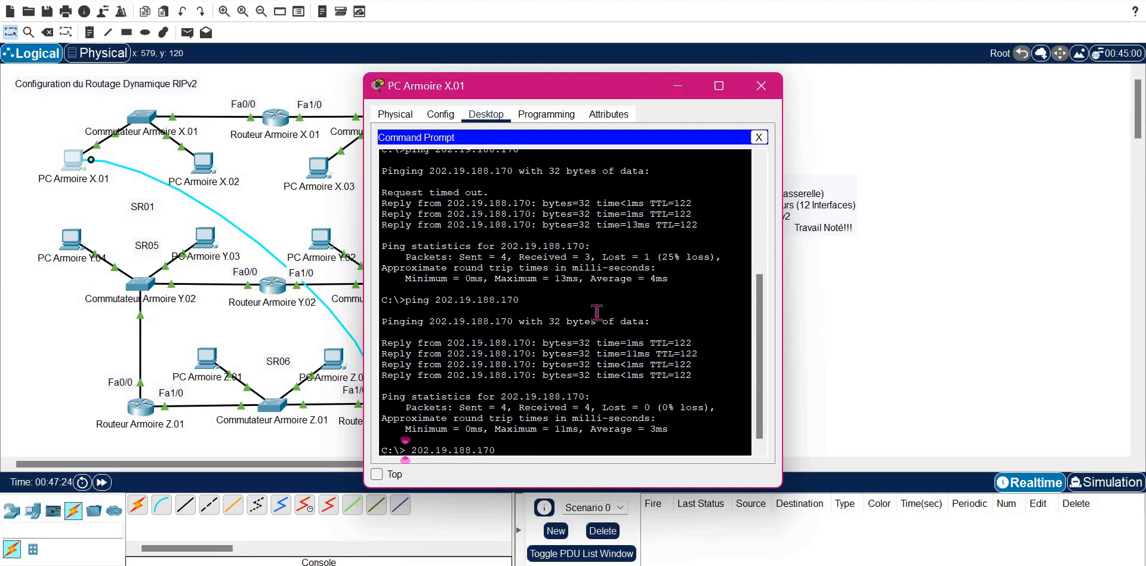
text(tracert)
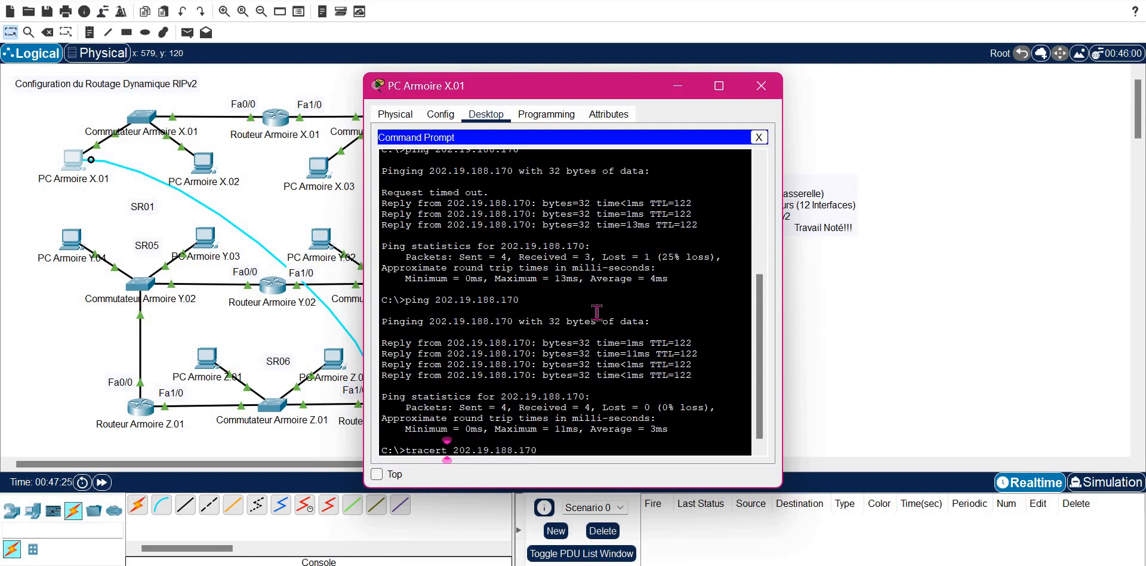
key(Return)
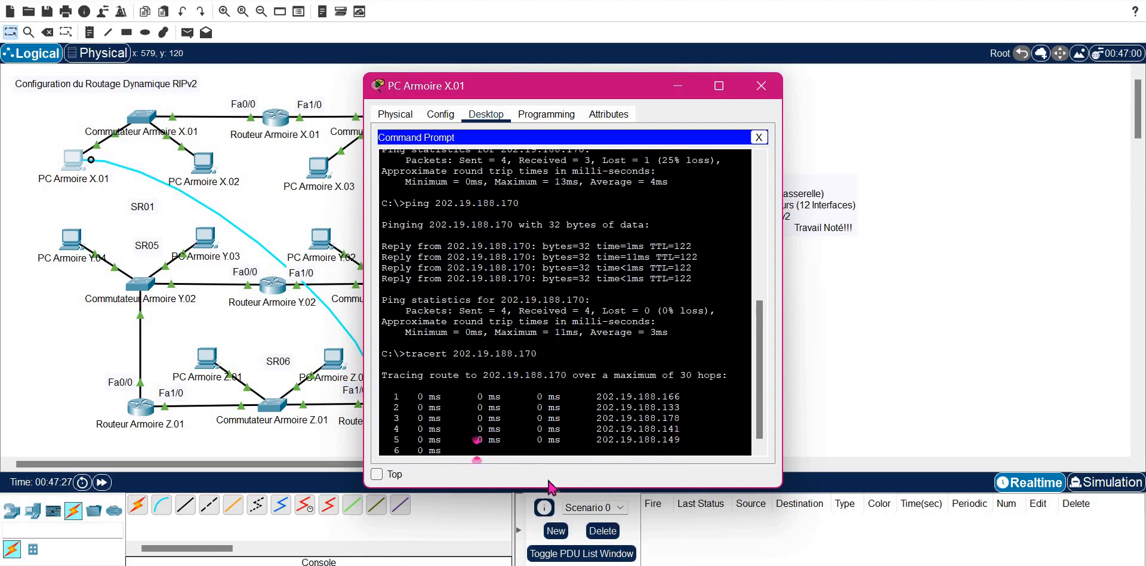